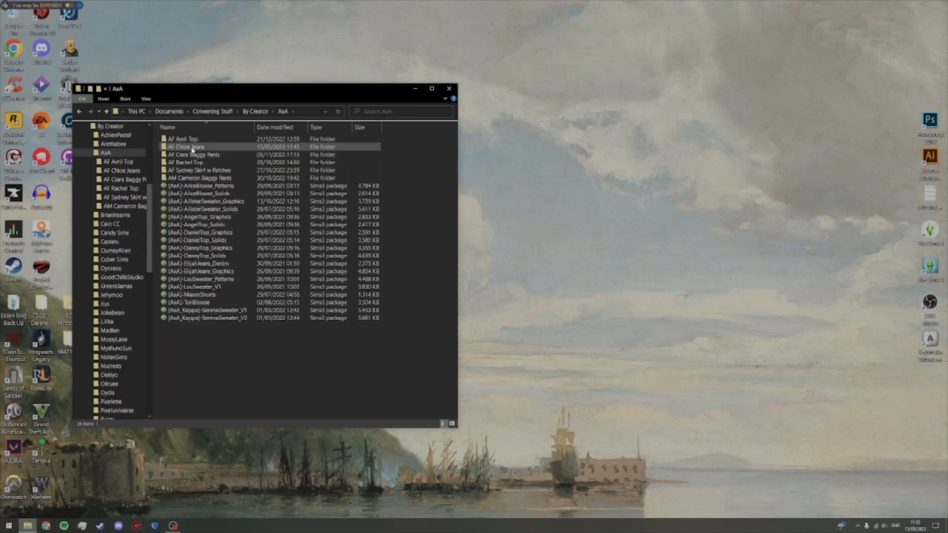
Step: Open the AF Chloe Jeans folder and create a new folder named Original in it
double_click(192, 147)
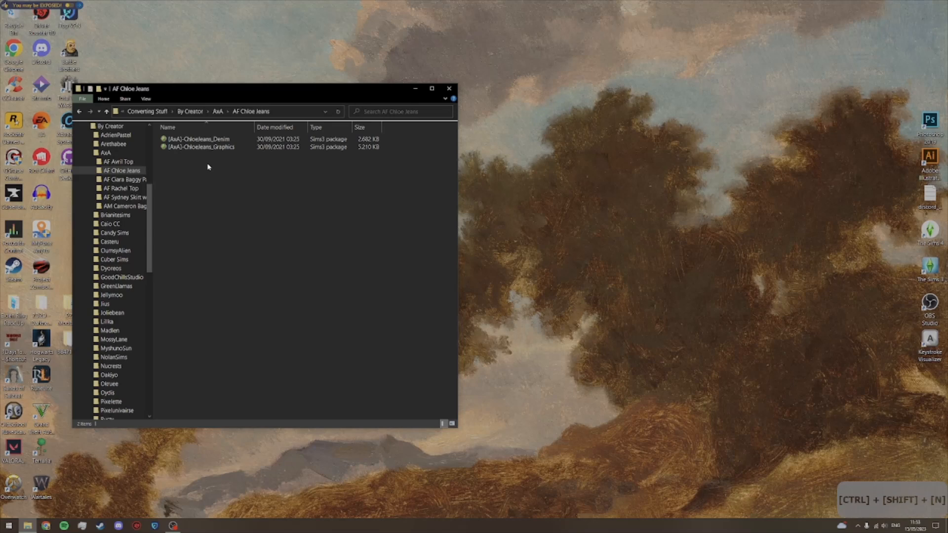
key("ctrl+shift+n")
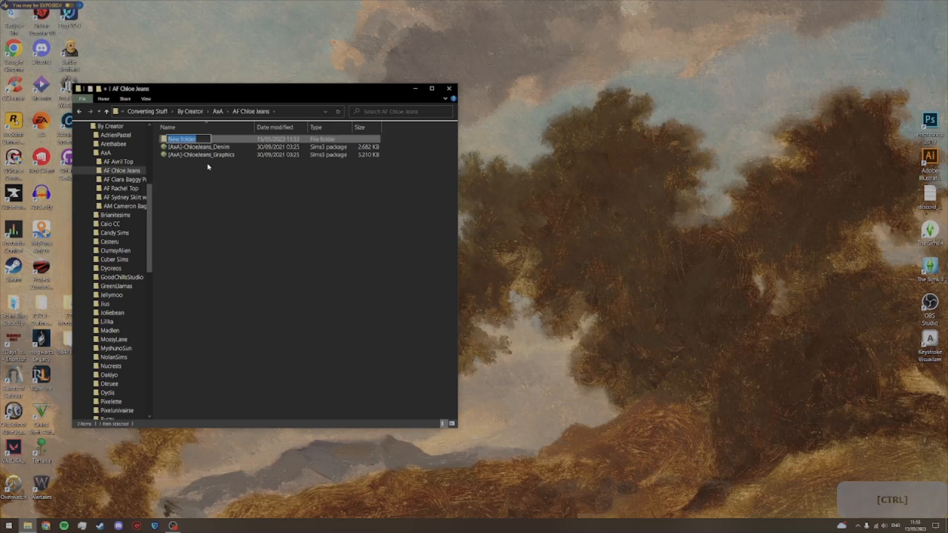
type("Original")
key("Return")
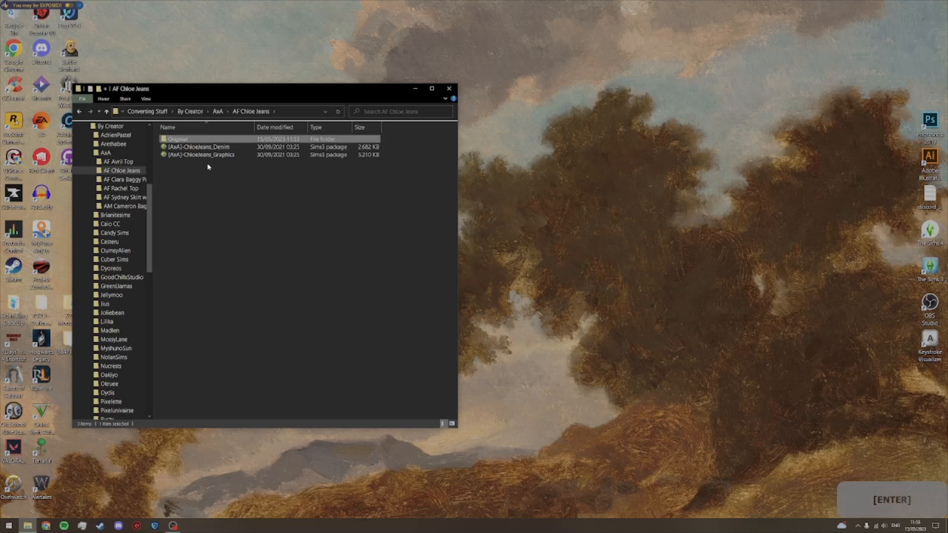
Step: Create two more folders named Edited and Exported in the AF Chloe Jeans folder
key("ctrl+shift+n")
type("Edited")
key("Return")
key("ctrl+shift+n")
type("E")
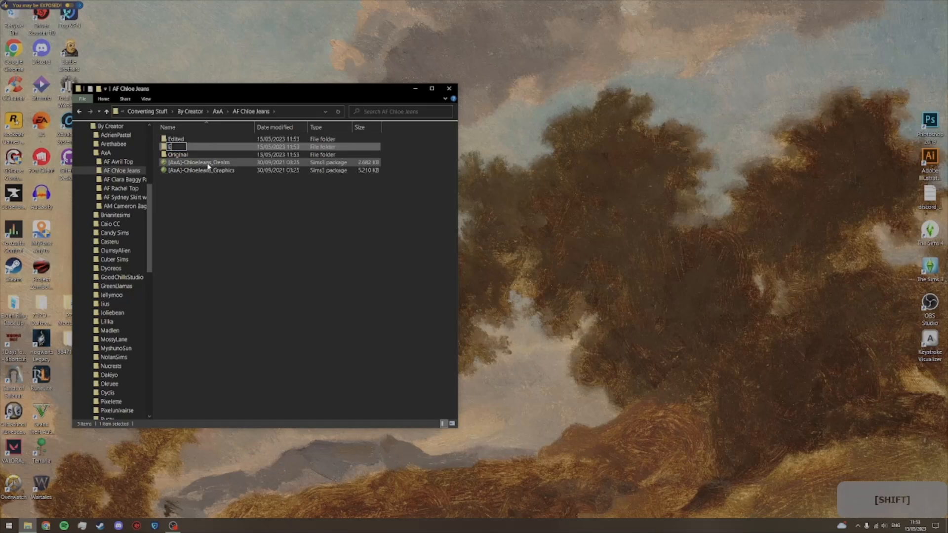
type("xported")
key("Return")
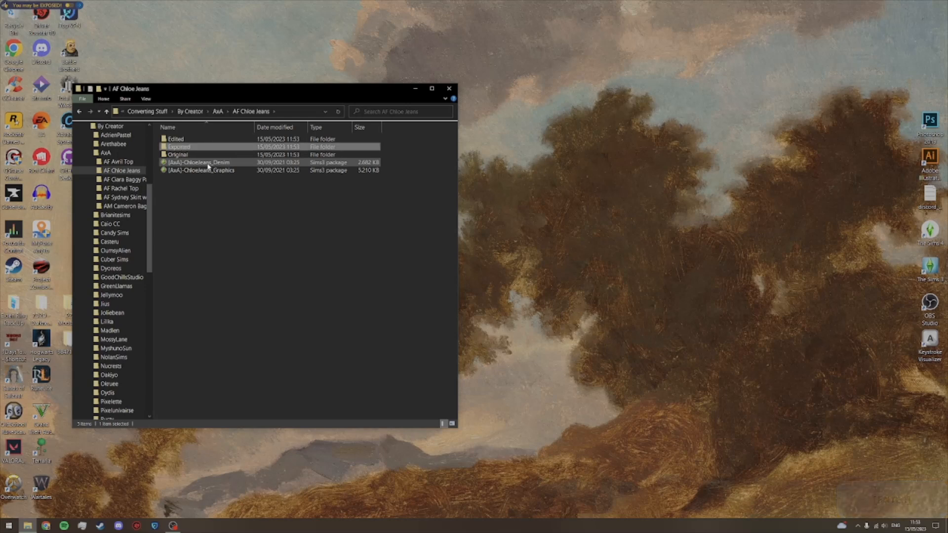
Step: Move both ChloeJeans packages into the Original folder and open the [AxA]-ChloeJeans_Denim package there with Sims4 Package Editor
left_click_drag(214, 187, 204, 156)
double_click(202, 155)
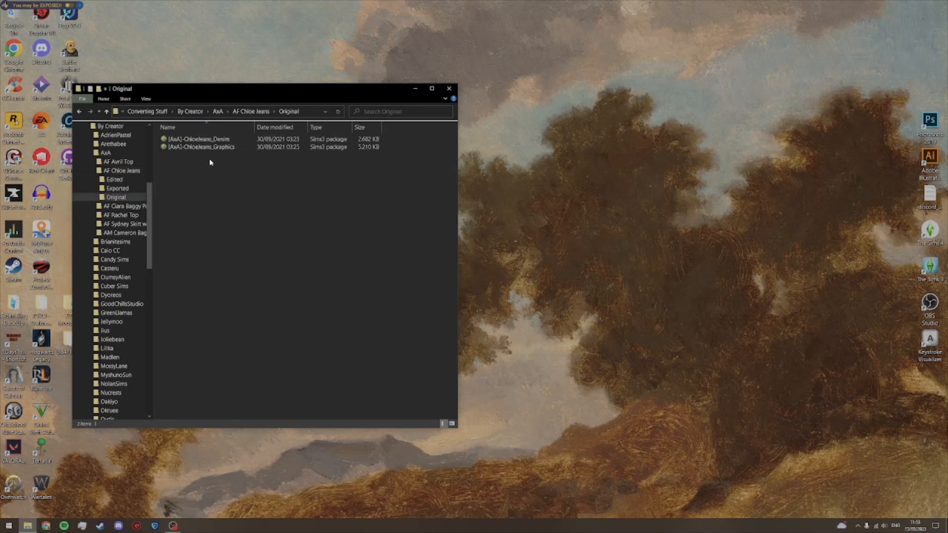
left_click(211, 142)
right_click(211, 143)
mouse_move(247, 226)
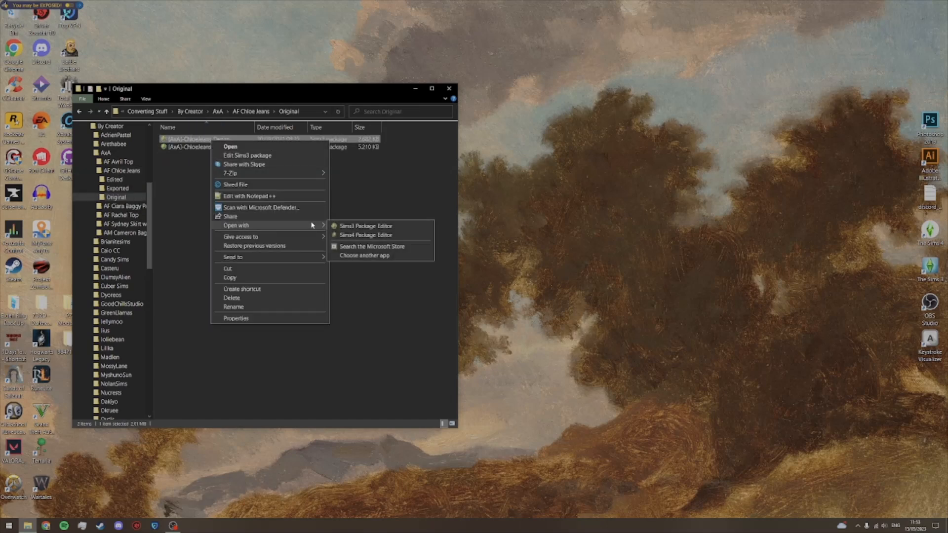
left_click(344, 237)
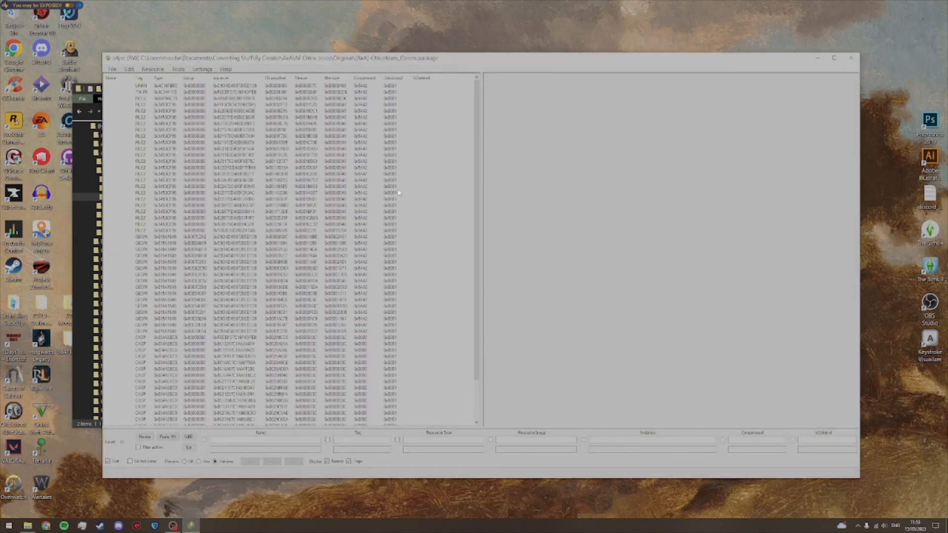
Step: Examine the Denim package's thumbnail and jeans texture swatches one by one to compare their colours
left_click(137, 93)
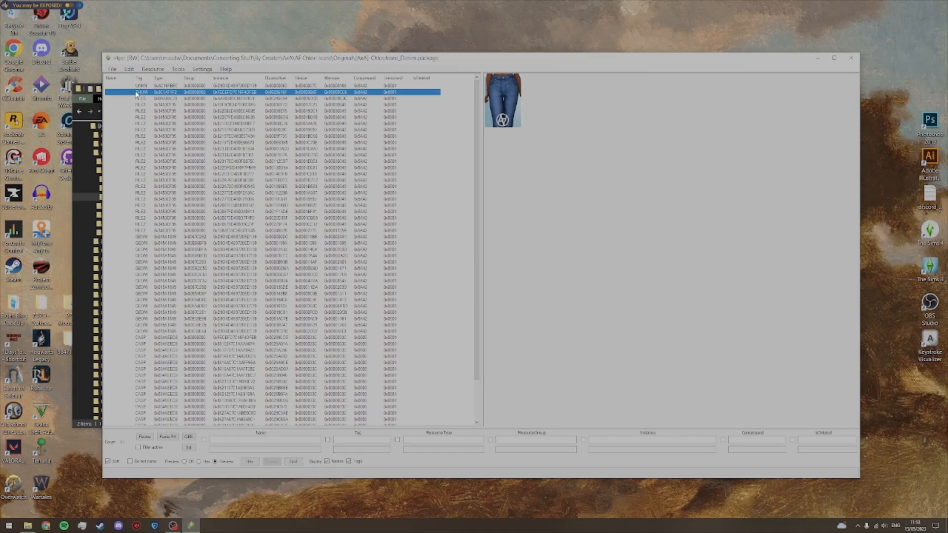
key("Down")
key("Down")
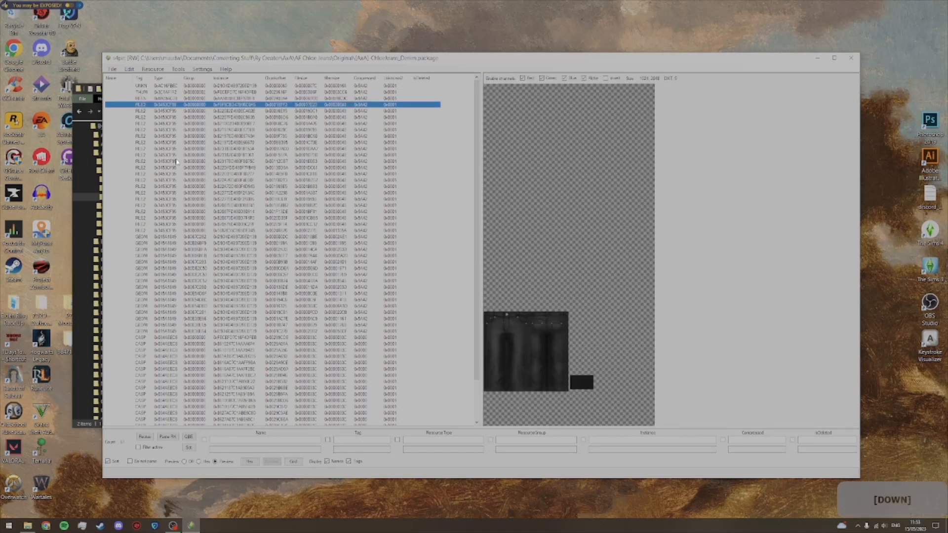
key("Down")
key("Down")
key("Down")
key("Down")
key("Down")
key("Down")
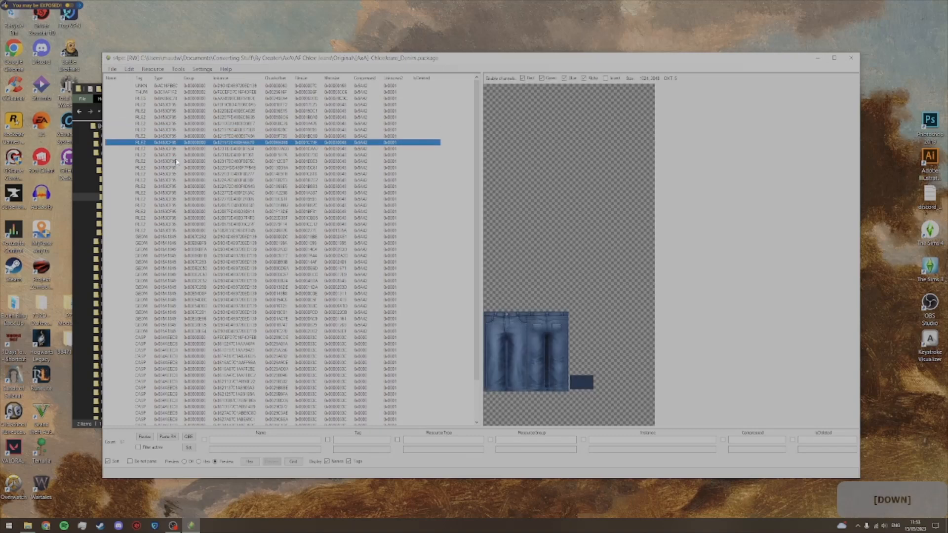
key("Down")
key("Down")
key("Down")
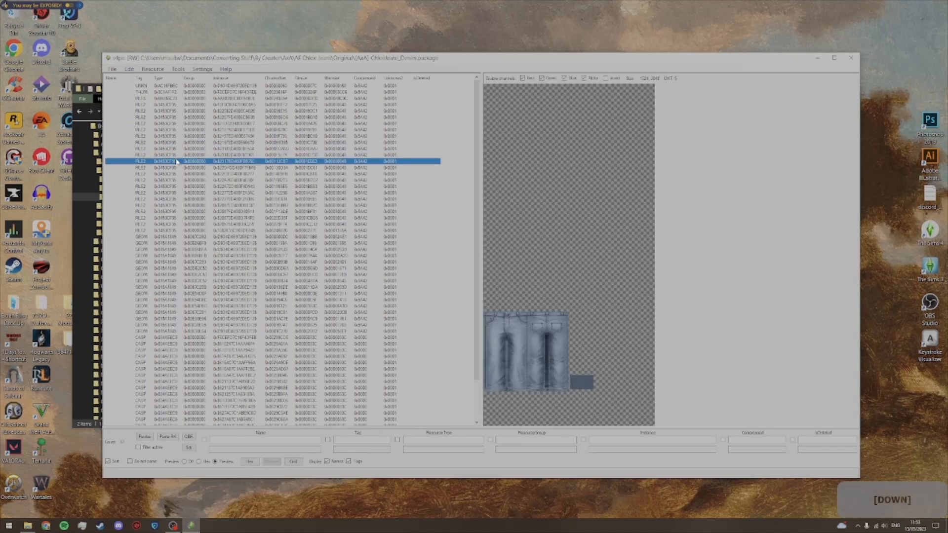
key("Down")
key("Down")
key("Down")
key("Down")
key("Down")
key("Down")
key("Down")
key("Down")
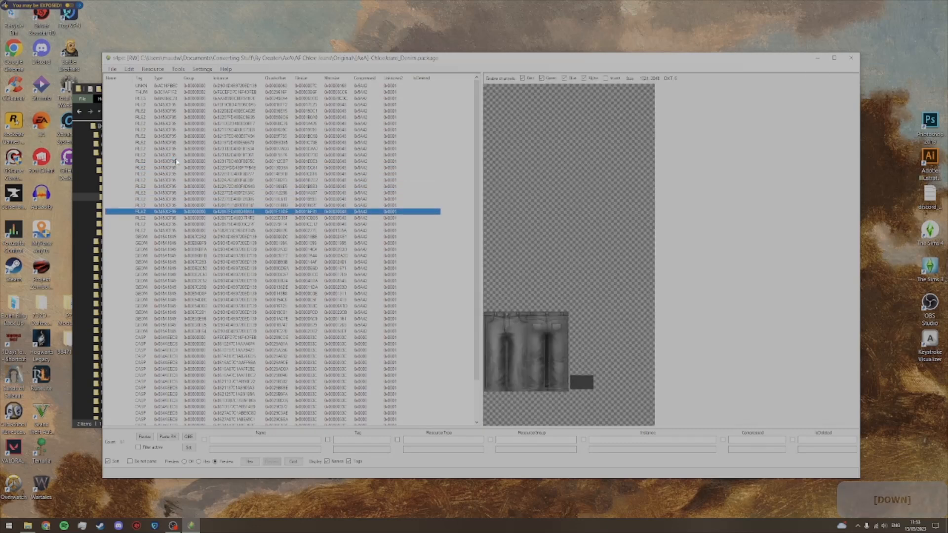
key("Down")
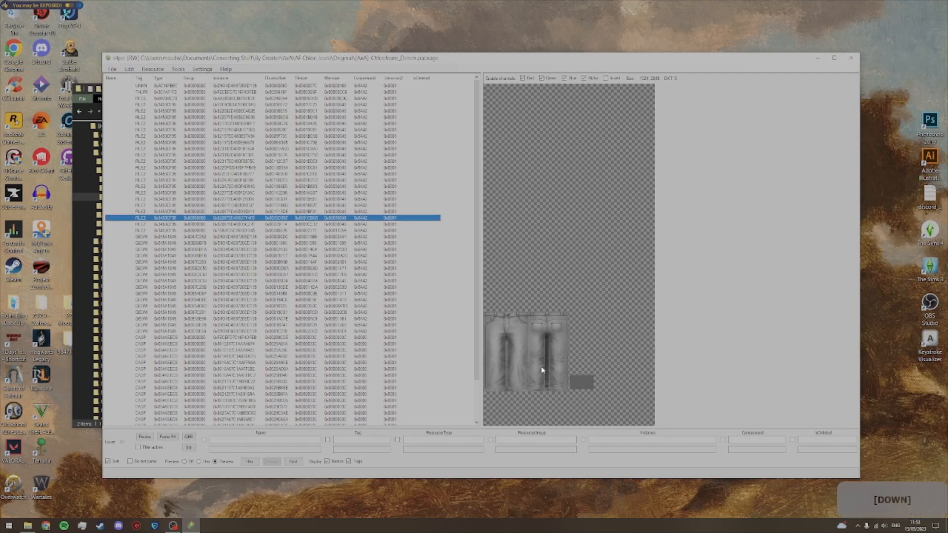
Step: Start a DDS export of the darker of the two grey denim textures, with AxA > AF Chloe Jeans > Original as destination
key("Up")
right_click(207, 213)
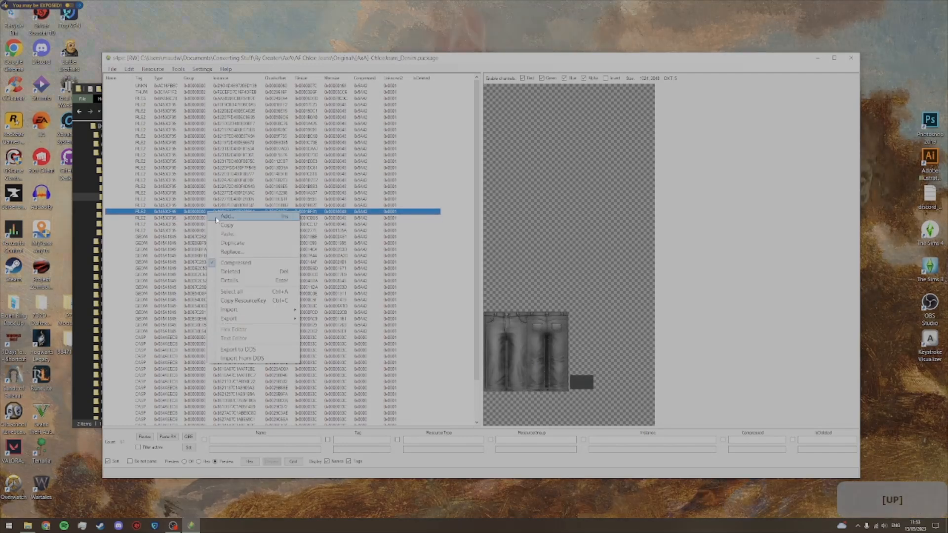
left_click(242, 350)
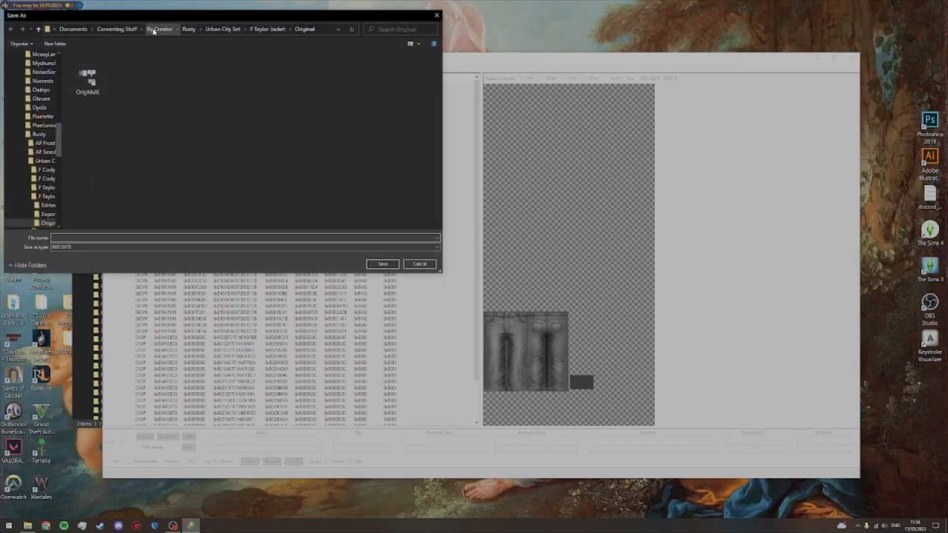
left_click(153, 30)
double_click(115, 85)
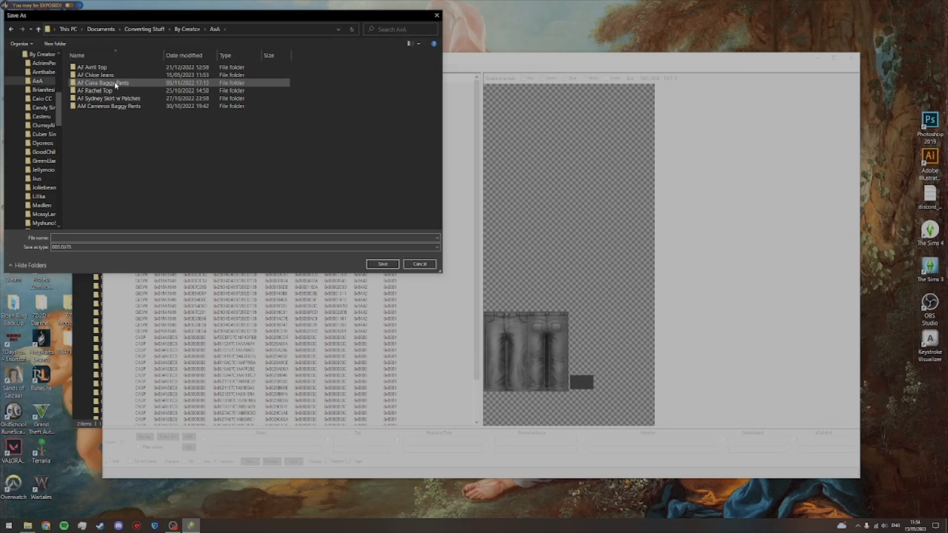
left_click(111, 76)
double_click(112, 77)
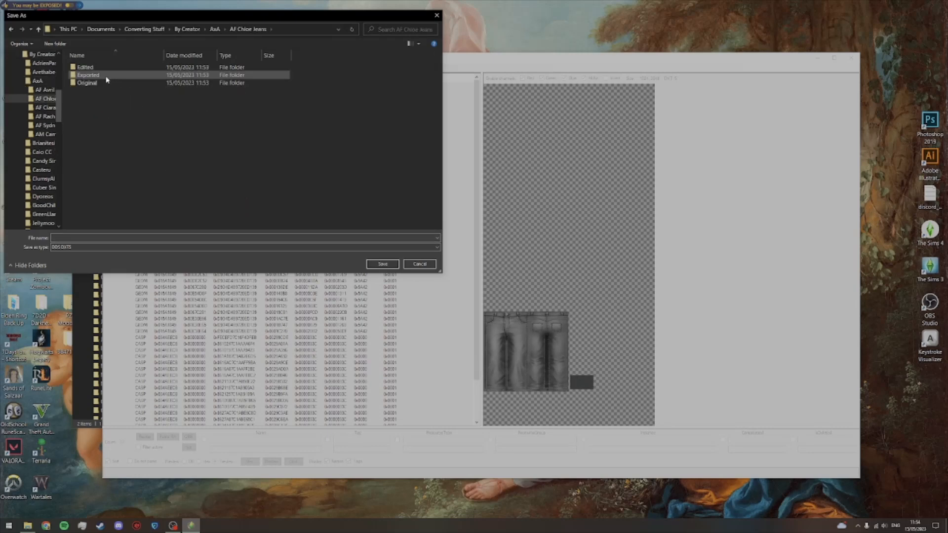
double_click(111, 83)
Step: Save the exported DDS texture as OrigMulti and close the Denim package
left_click(111, 238)
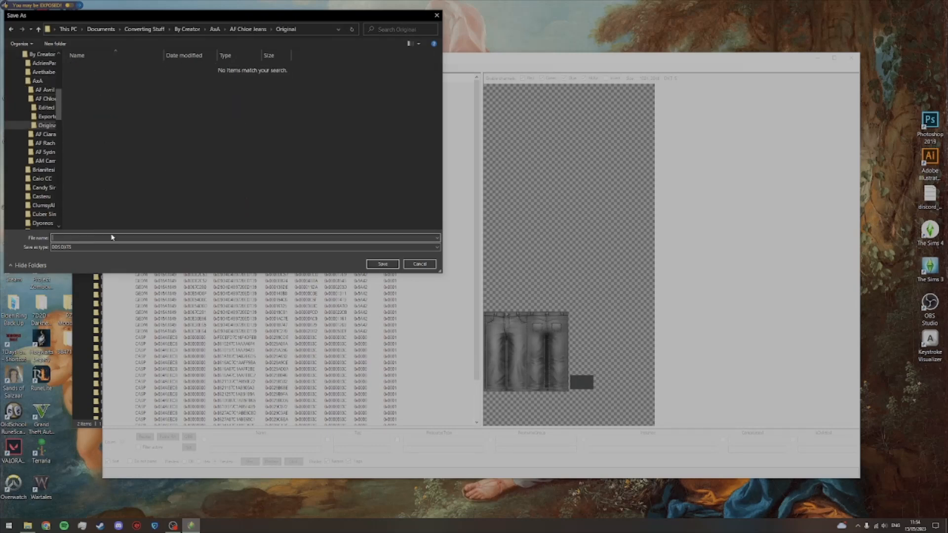
type("Orig")
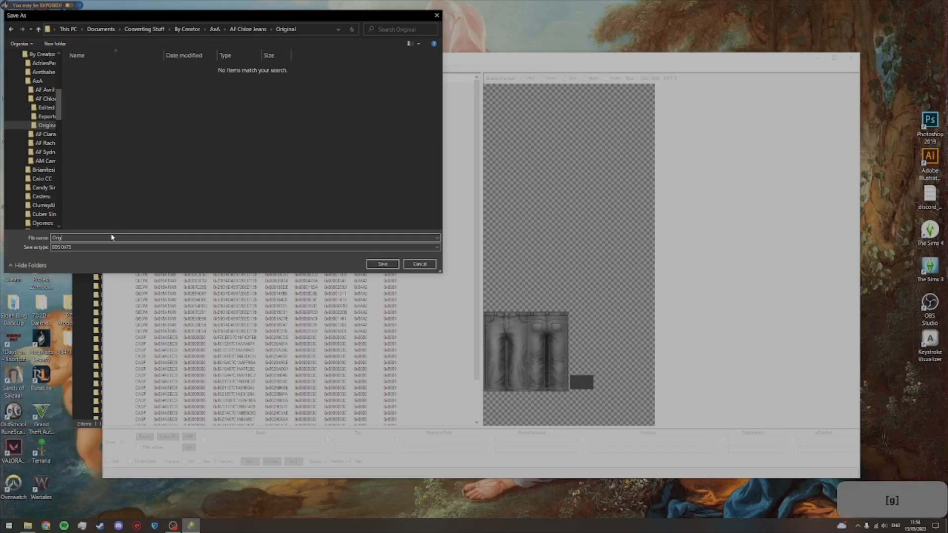
type("Multi")
key("Return")
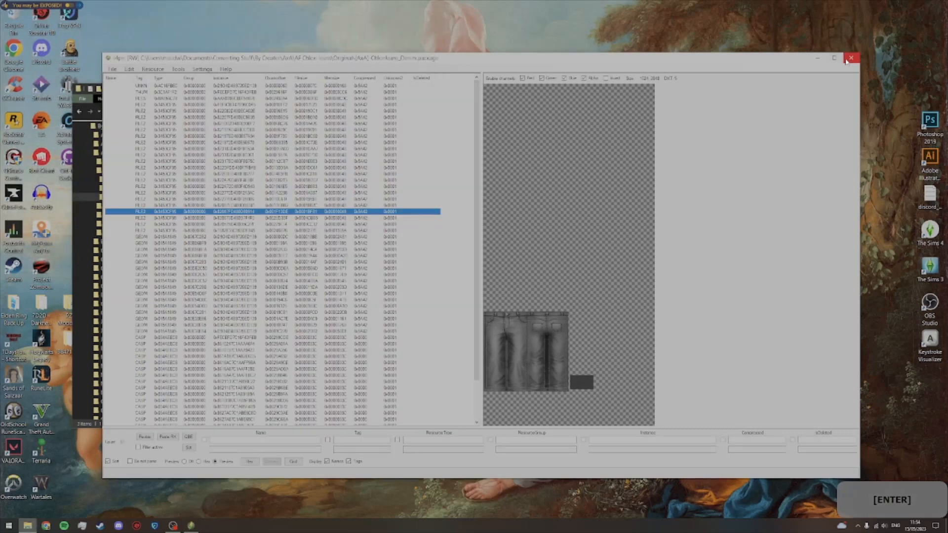
left_click(851, 58)
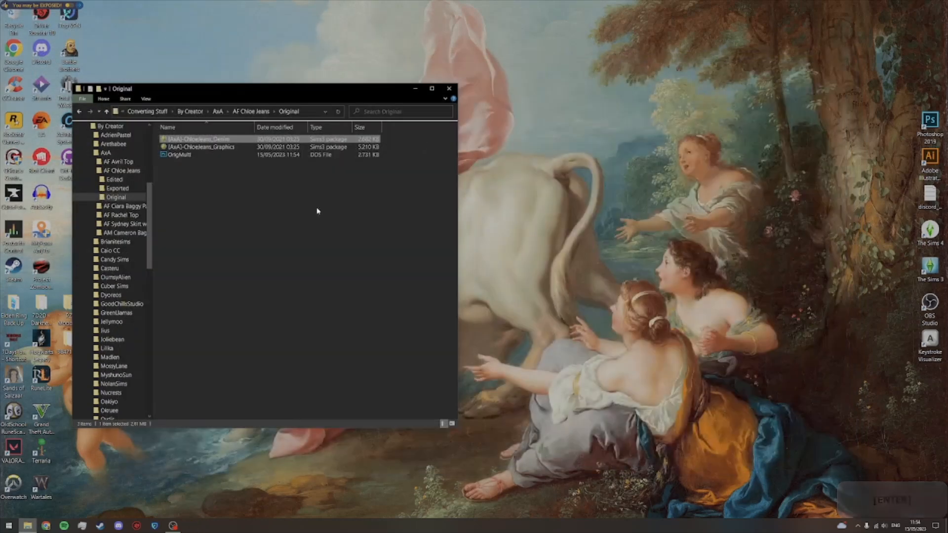
Step: Open the [AxA]-ChloeJeans_Graphics package with Sims4 Package Editor
right_click(245, 147)
mouse_move(272, 237)
left_click(371, 242)
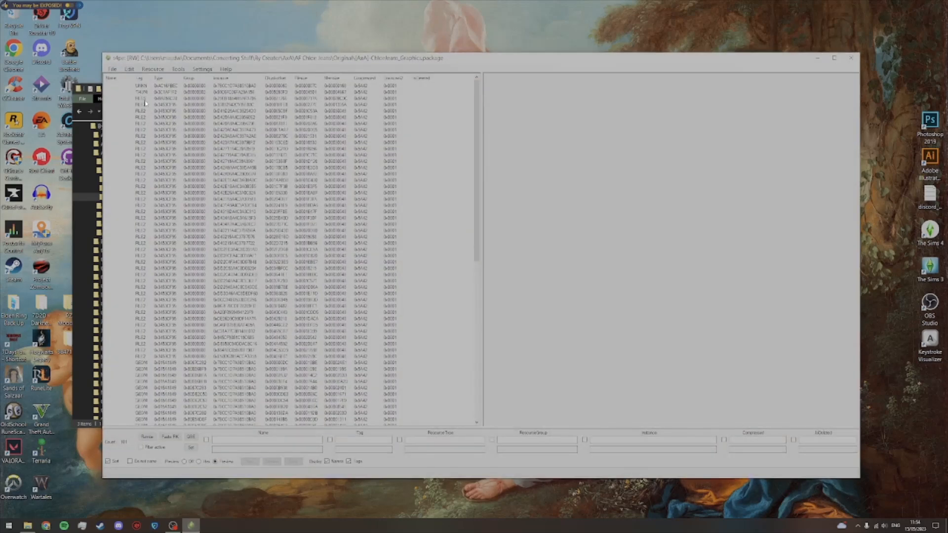
Step: Select the black jeans texture with the white floral line graphics and start exporting it to DDS
left_click(145, 99)
key("Down")
key("Down")
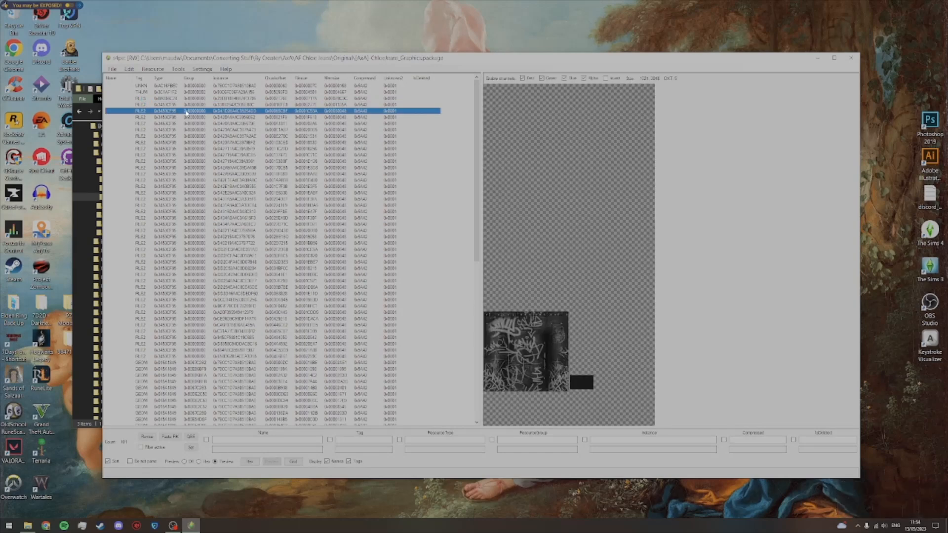
right_click(188, 113)
left_click(220, 247)
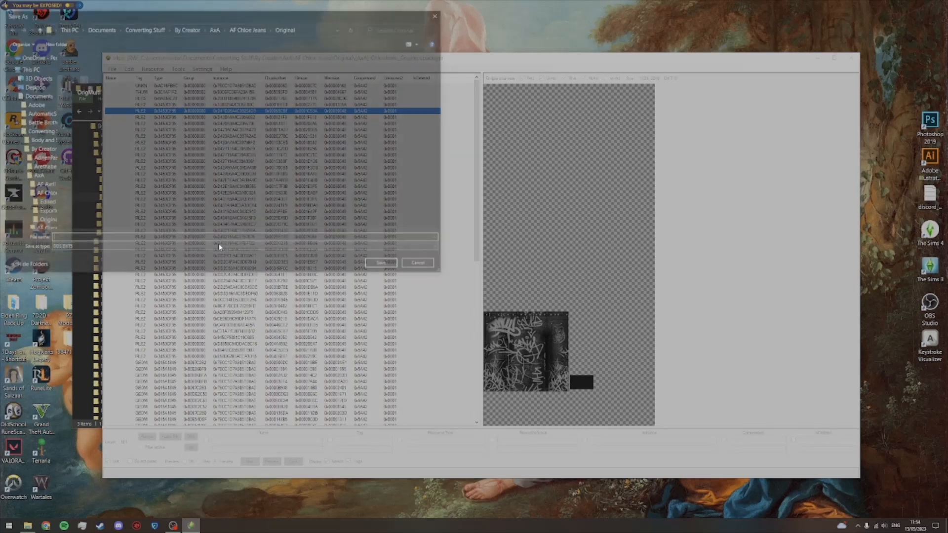
Step: Browse from Converting Stuff through By Creator and AxA back to the AF Chloe Jeans Original folder as the save location
left_click(138, 29)
double_click(111, 83)
double_click(108, 83)
double_click(96, 75)
double_click(108, 82)
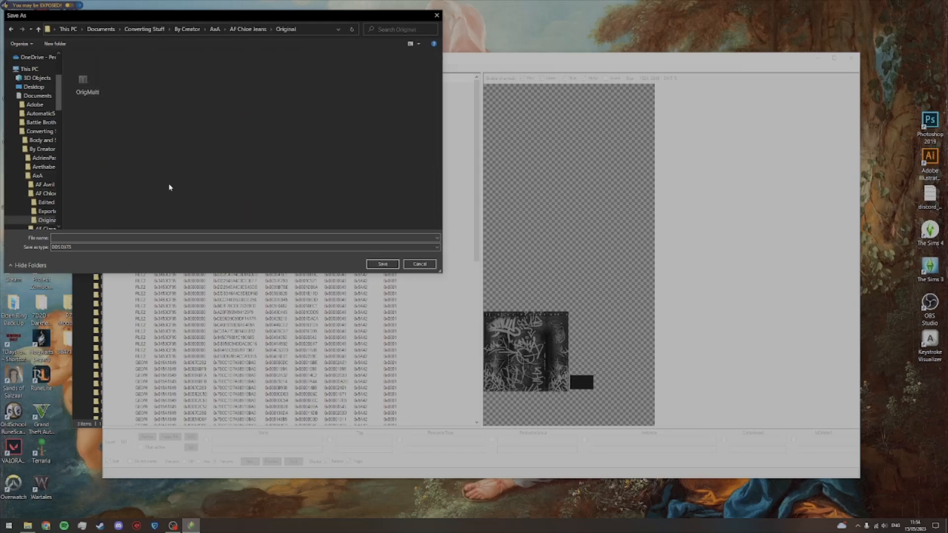
Step: Create a folder named Overlay inside Original and save the black graphic DDS texture in it as 1
key("ctrl+shift+n")
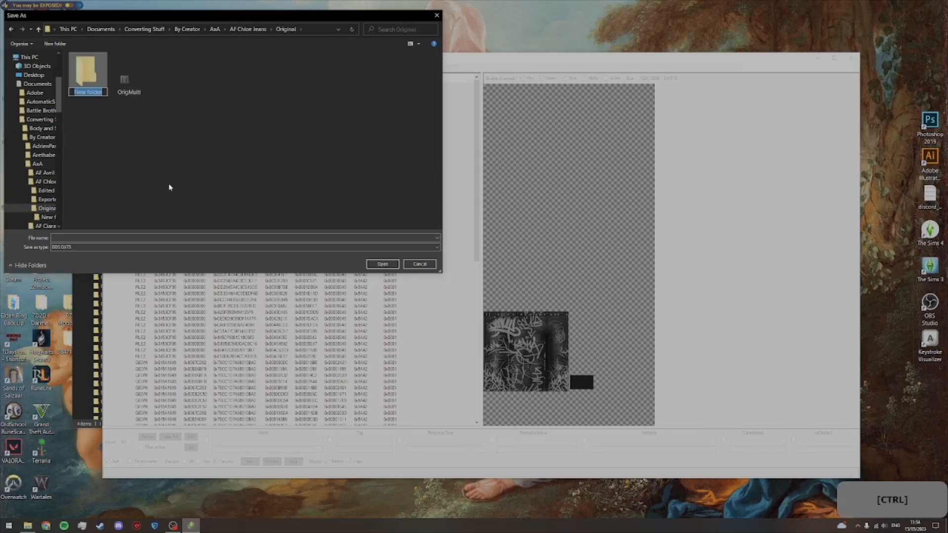
type("Overlay")
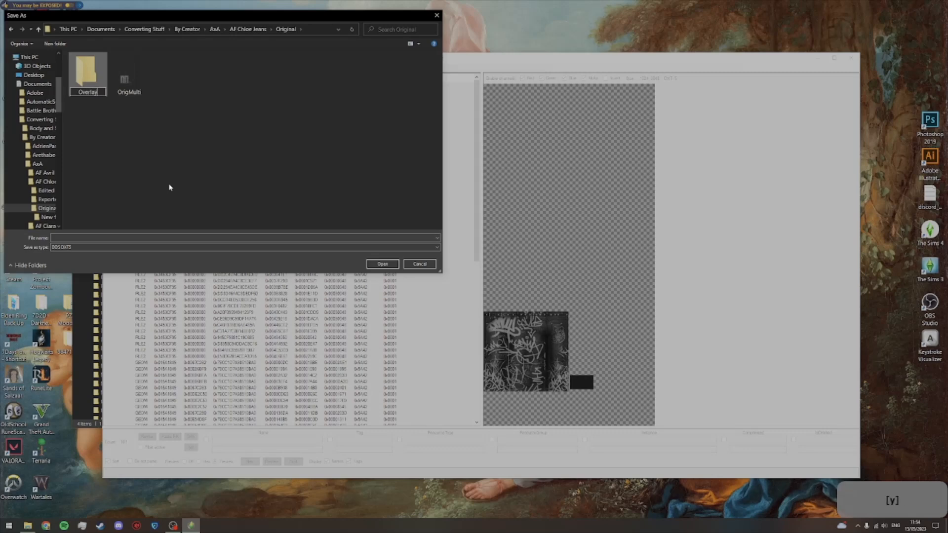
key("Return")
key("Return")
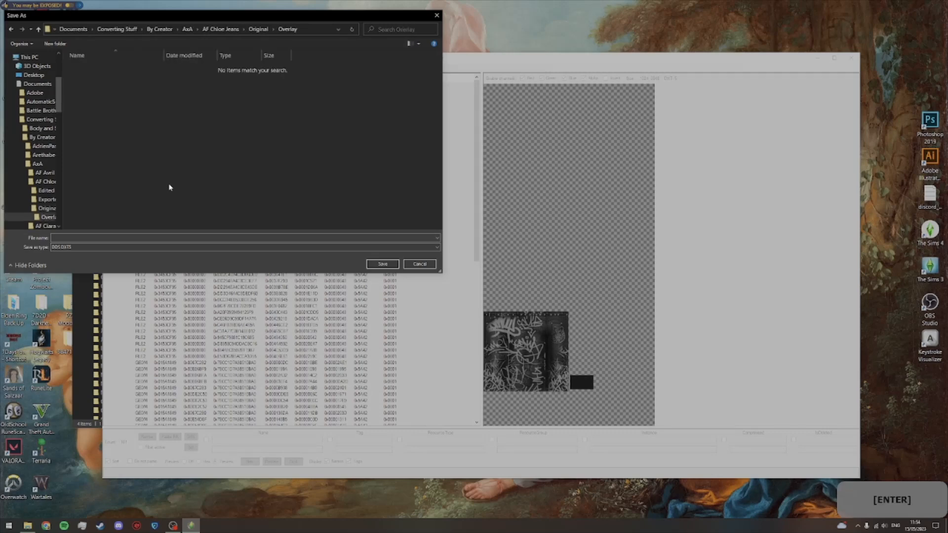
left_click(160, 238)
type("1")
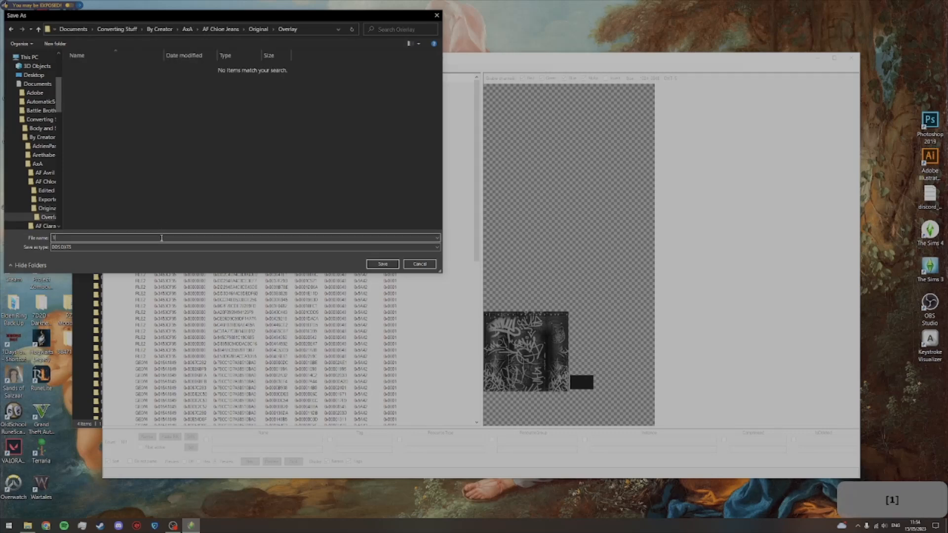
key("Return")
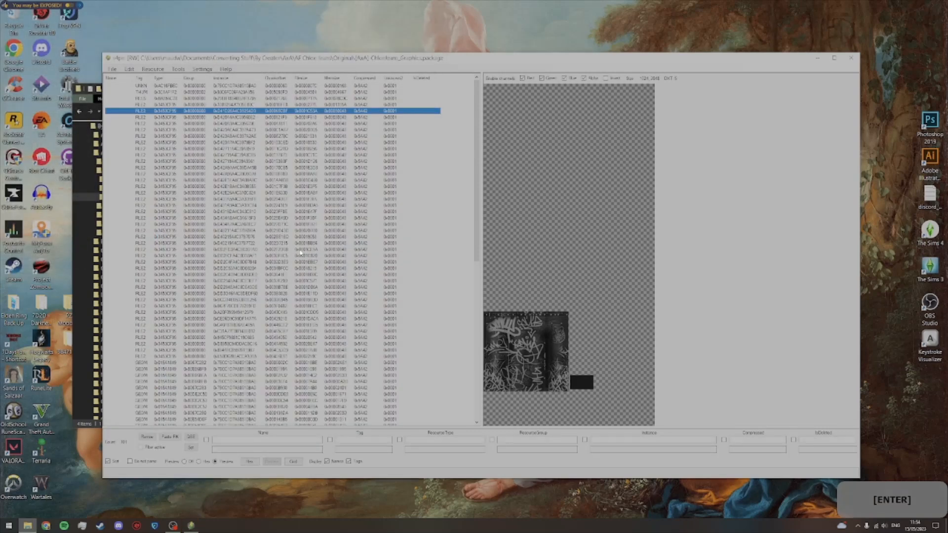
Step: Export the following dark navy graphic texture to DDS in the Overlay folder as 2
key("Down")
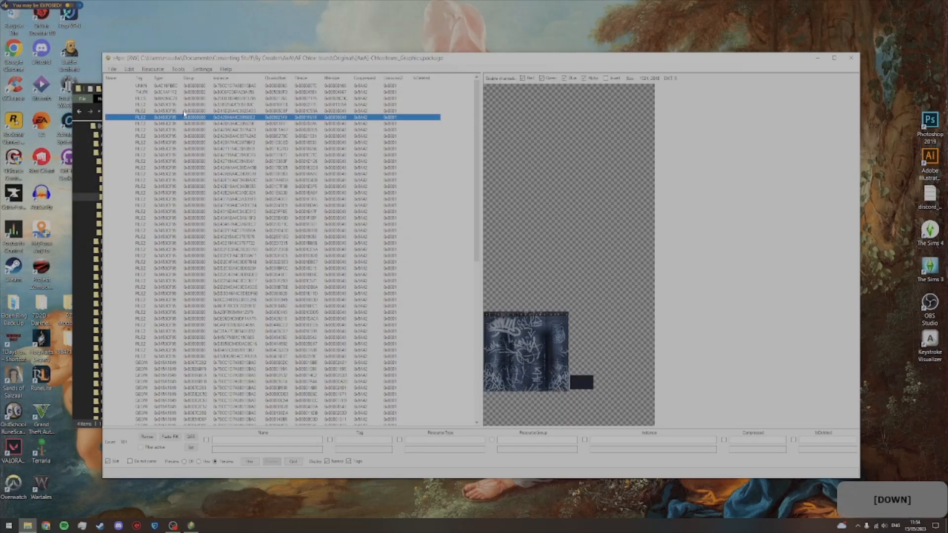
right_click(183, 117)
left_click(217, 253)
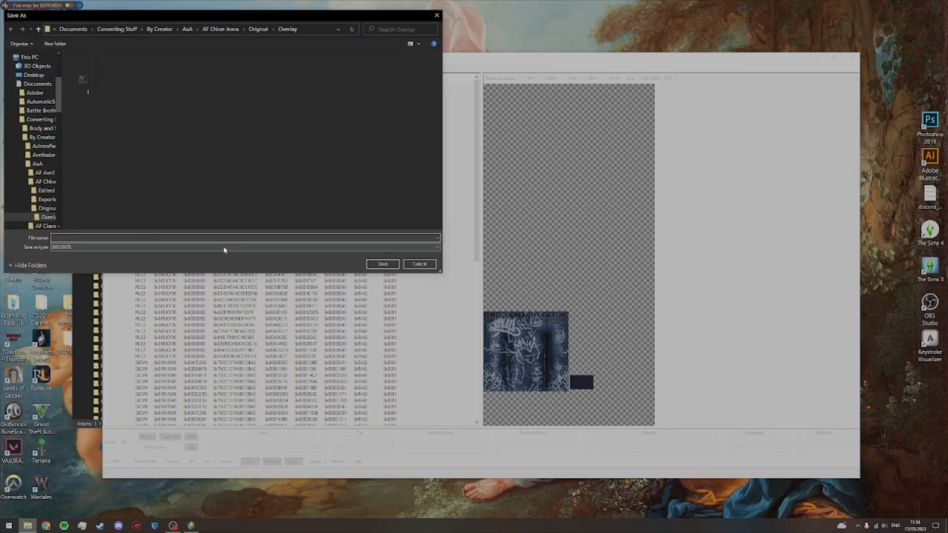
type("2")
key("Return")
Step: Export the next navy floral-line jeans texture to DDS in the Overlay folder as 3
key("Down")
right_click(143, 122)
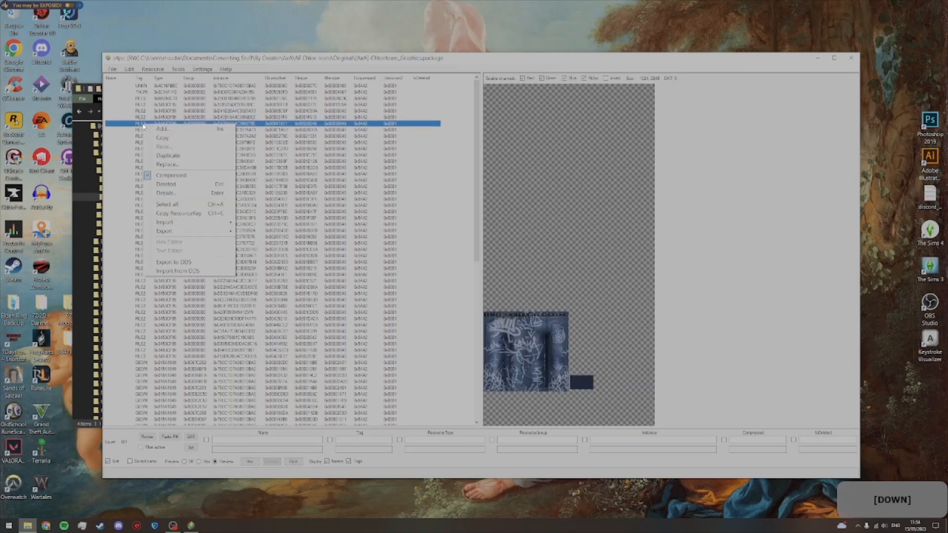
left_click(182, 266)
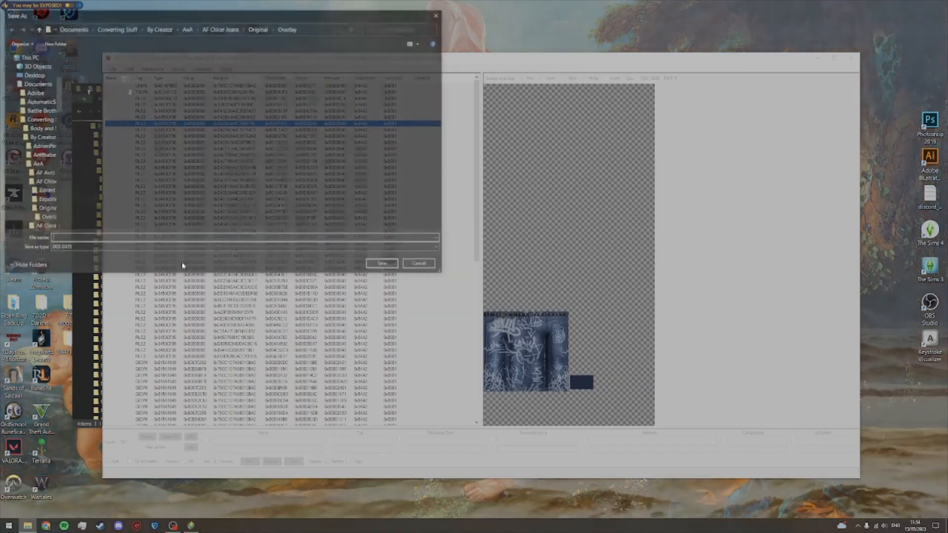
type("3")
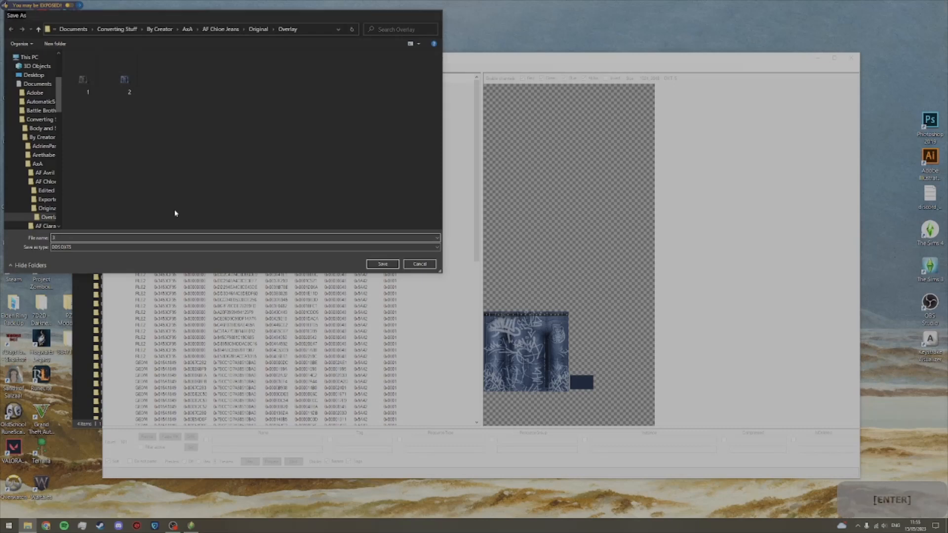
key("Return")
Step: Export the following medium blue floral-line texture to DDS in the Overlay folder as 4
key("Down")
right_click(148, 130)
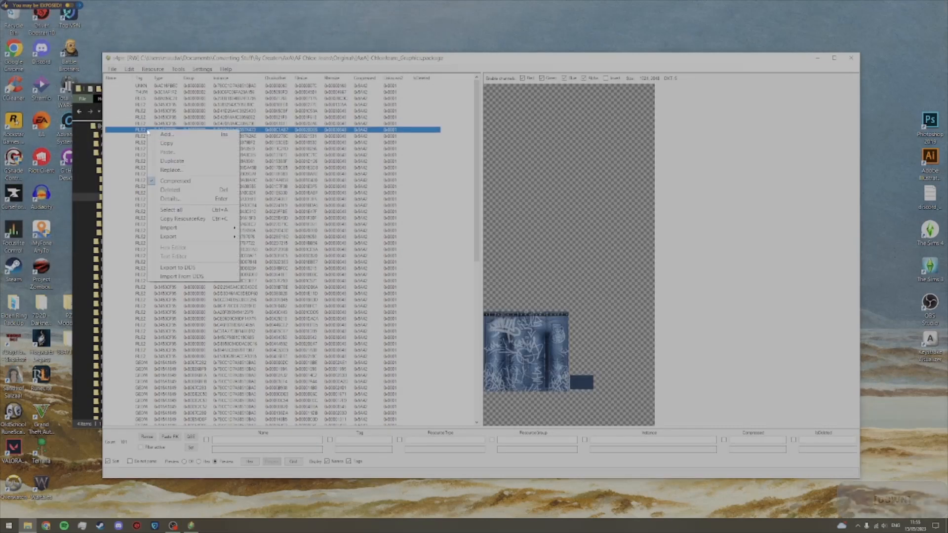
left_click(184, 266)
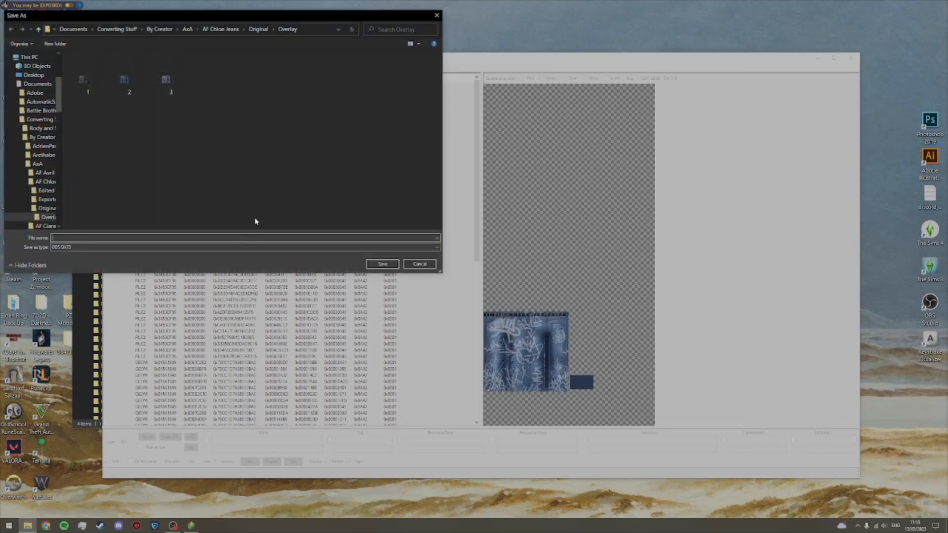
key("Return")
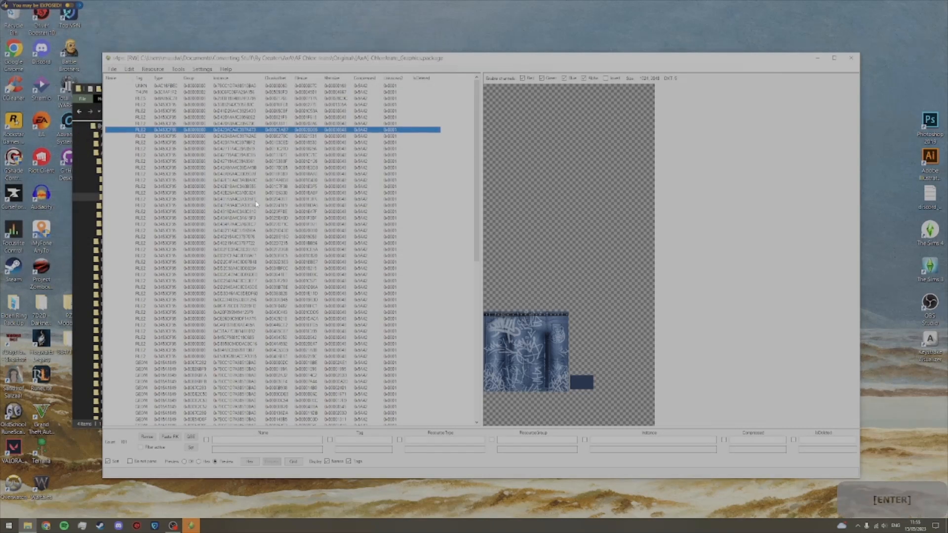
Step: Export the lightest blue floral-line texture to DDS in the Overlay folder as 5
key("Down")
right_click(167, 137)
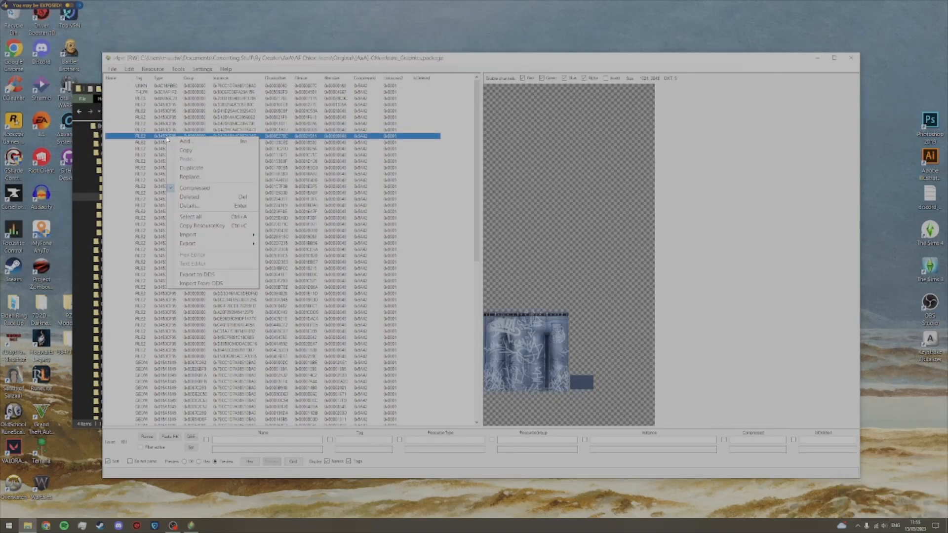
left_click(190, 274)
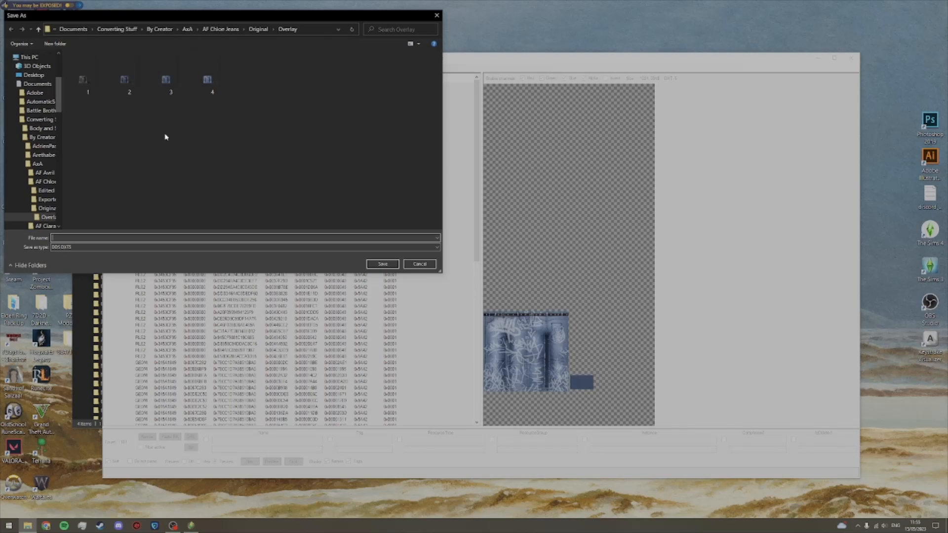
key("Escape")
Step: Export the black butterfly texture and the blue butterfly variants below it to DDS in the Overlay folder, numbering them consecutively from 6
key("Down")
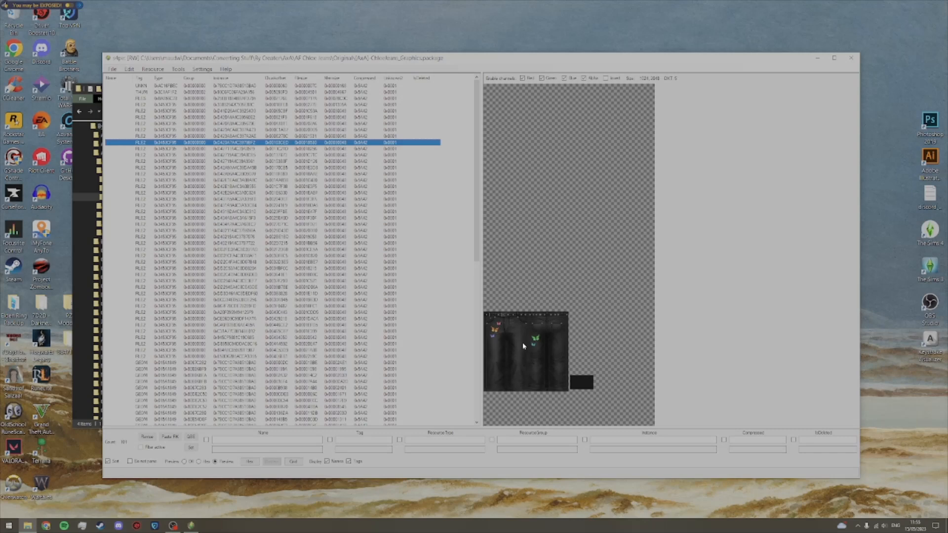
right_click(203, 144)
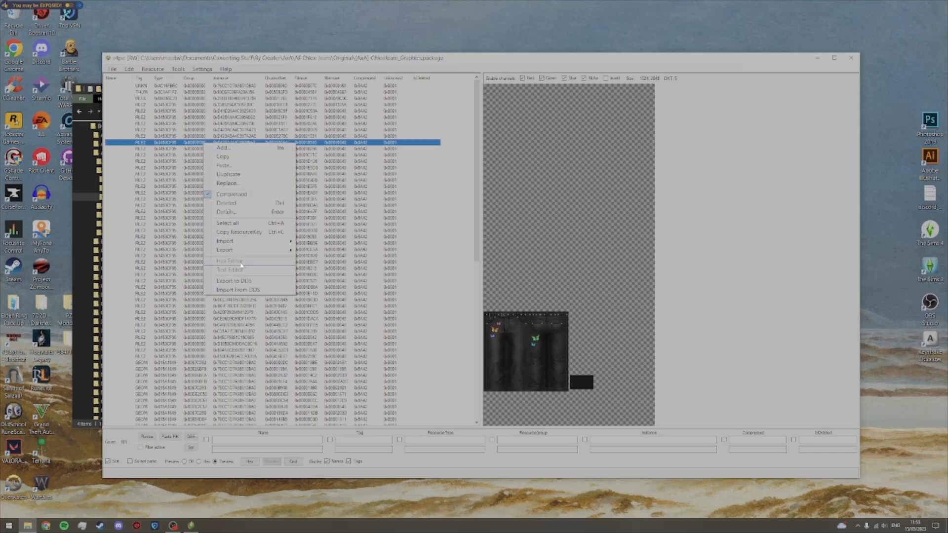
left_click(222, 280)
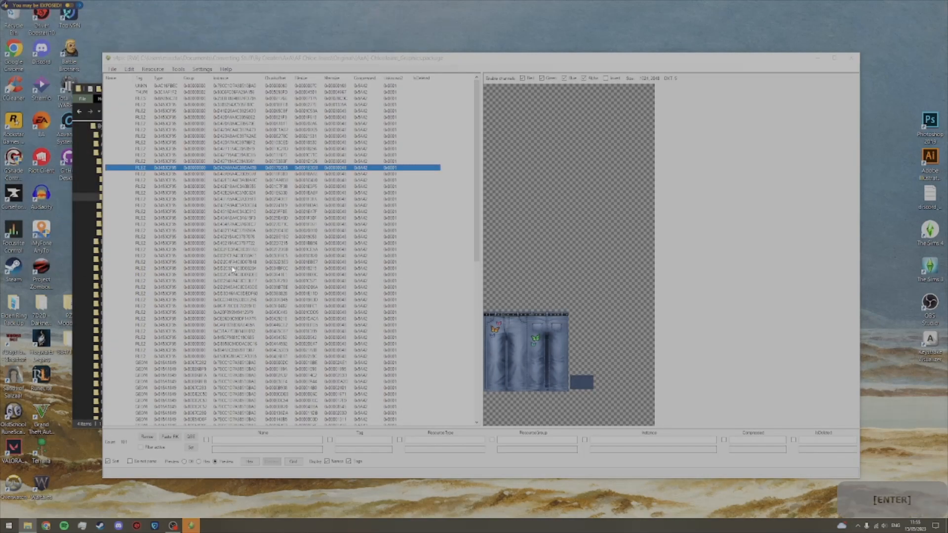
key("Down")
key("Down")
key("Down")
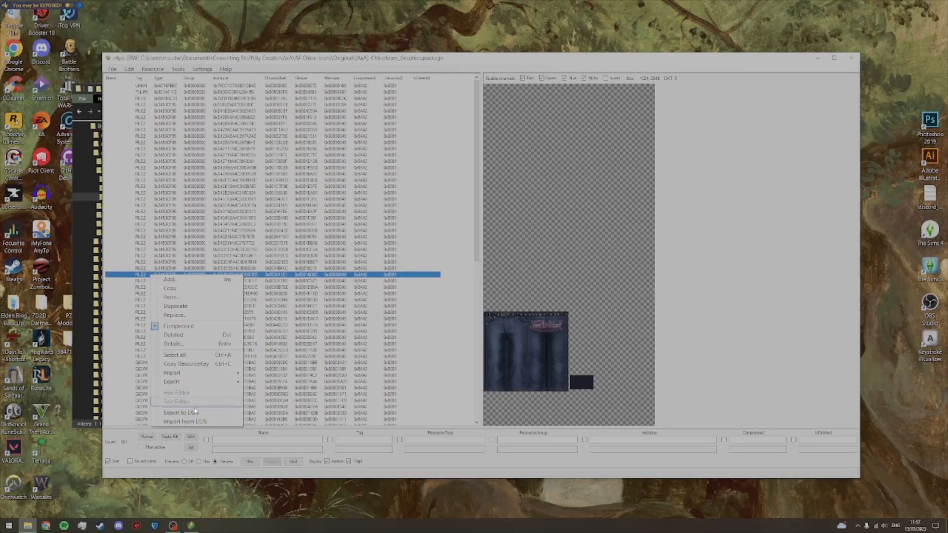
Step: Continue exporting the lettering textures and the green plant textures to DDS in the Overlay folder, numbering them consecutively from 26
key("Return")
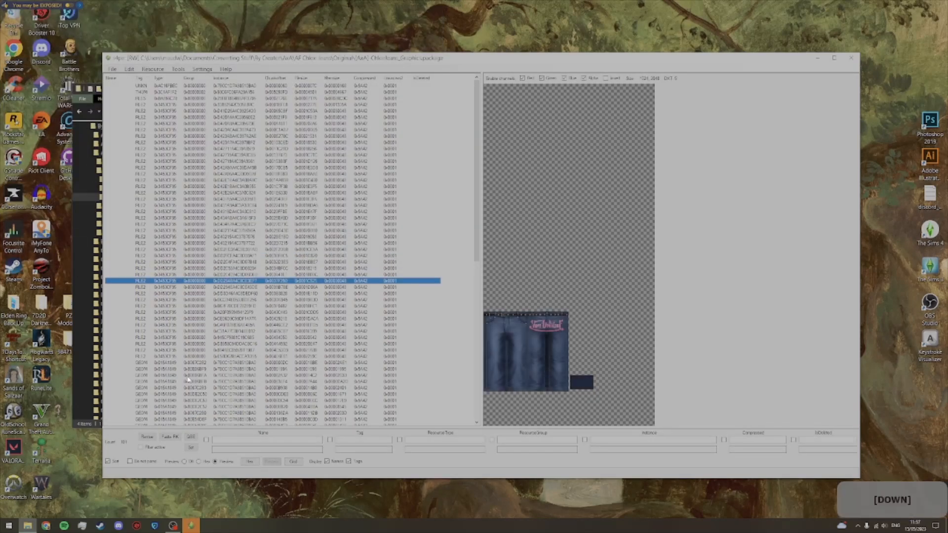
type("28")
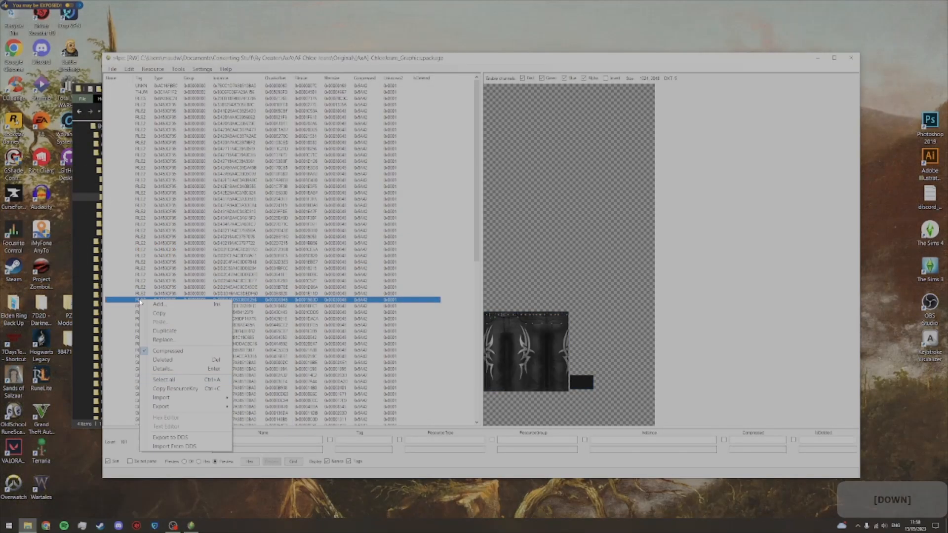
key("Return")
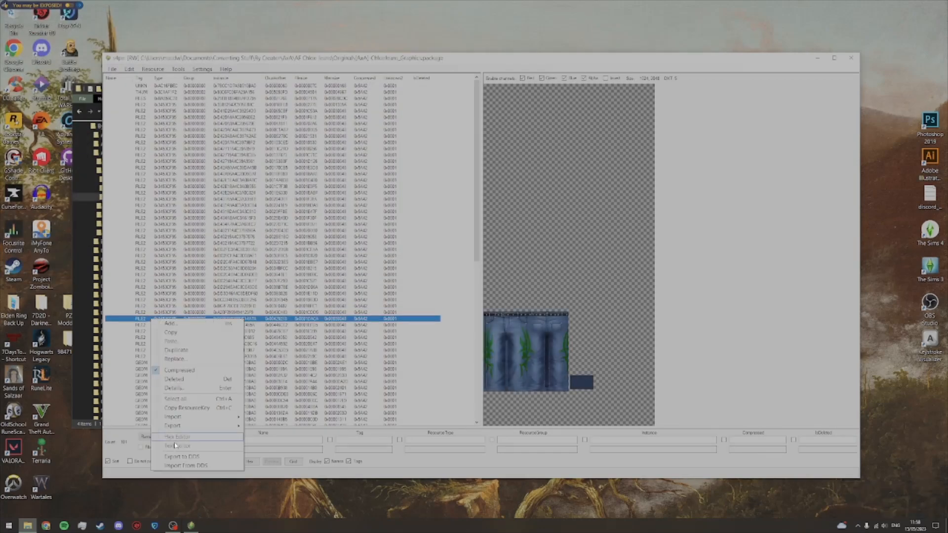
key("Down")
key("Return")
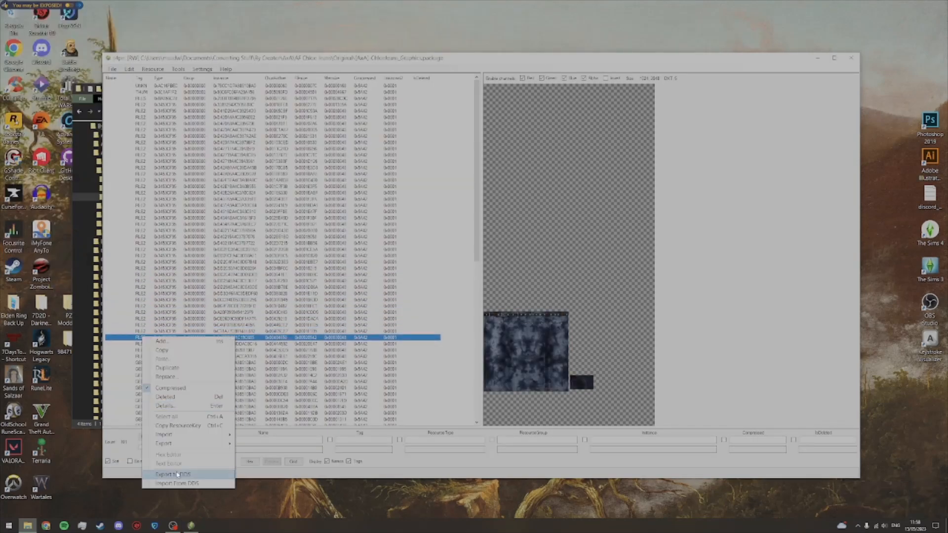
Step: Export the second-to-last texture, the medium blue tie-dye jeans, to DDS in the Overlay folder as 39
key("Down")
key("Down")
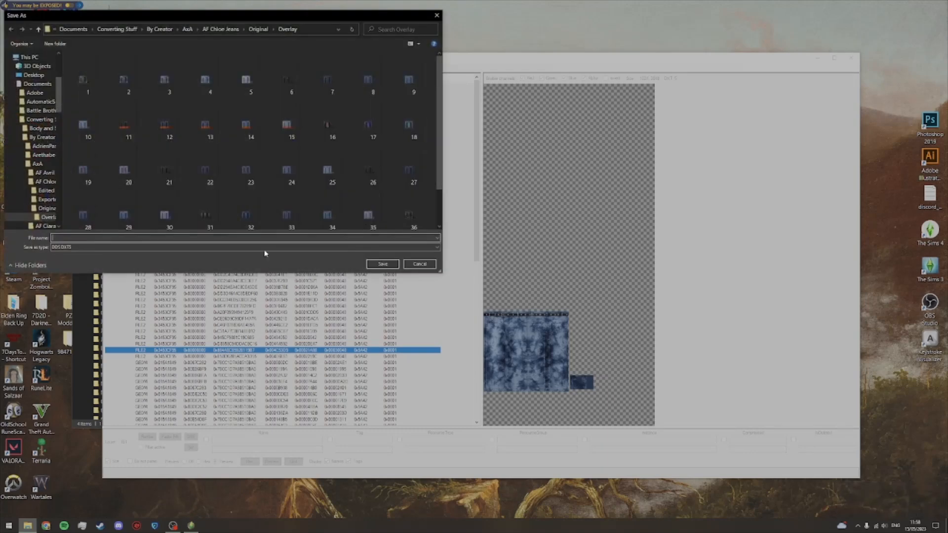
scroll(266, 229, "down", 2)
type("39")
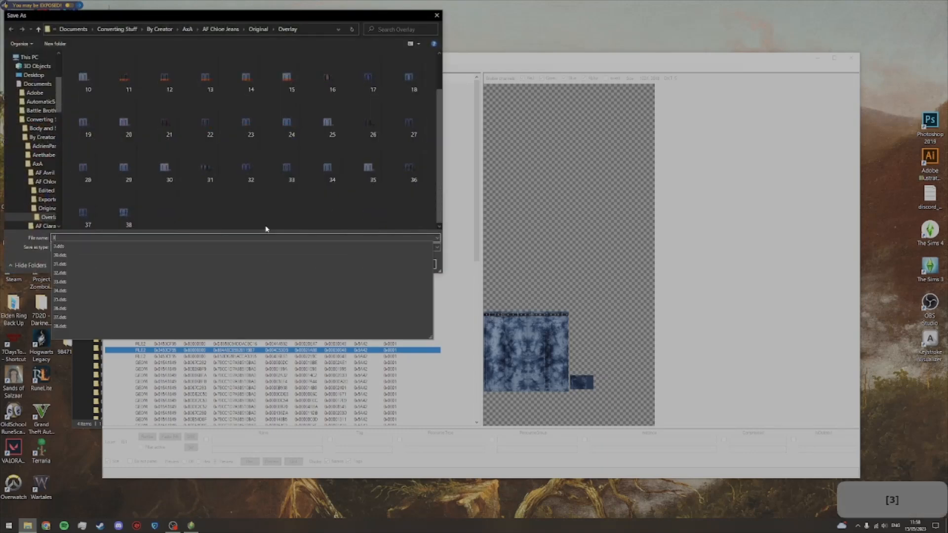
key("Return")
Step: Export the last and lightest tie-dye jeans texture to DDS in the Overlay folder as 40
key("Down")
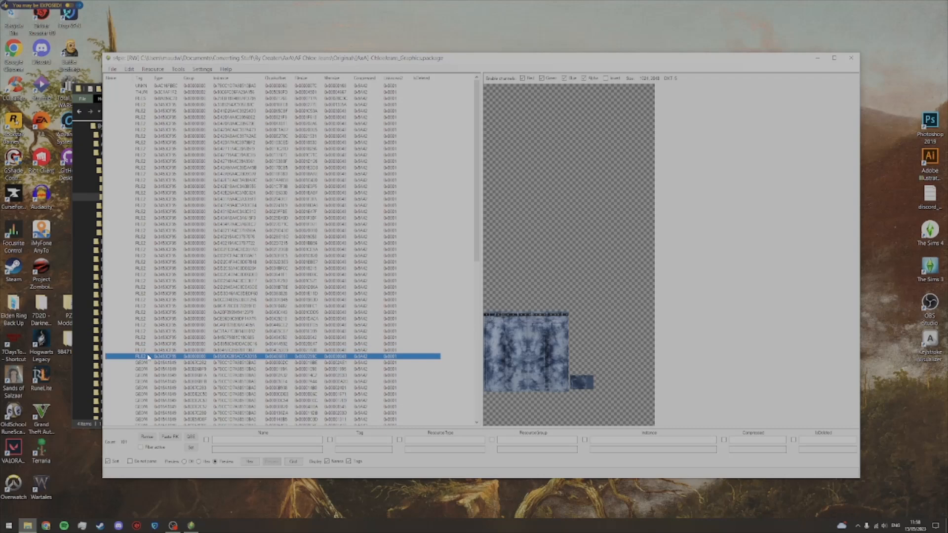
right_click(149, 357)
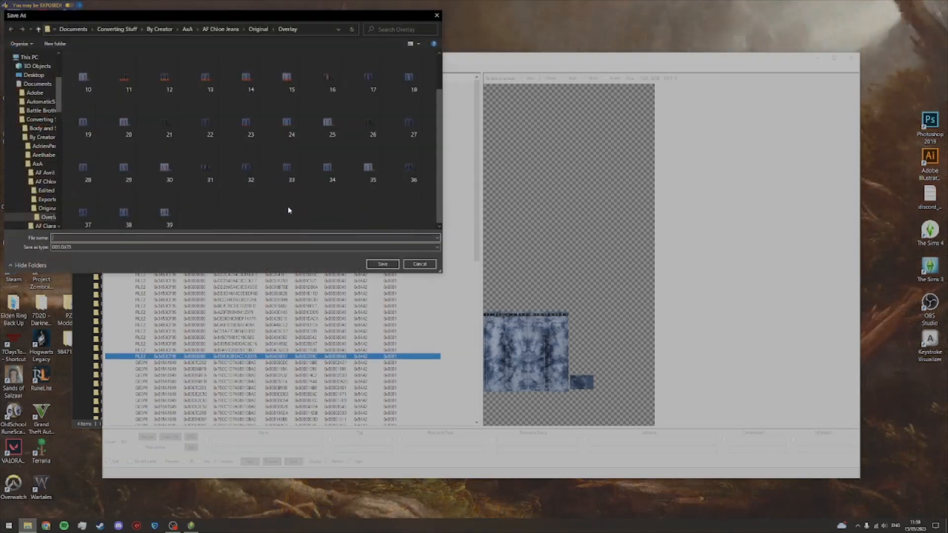
type("40")
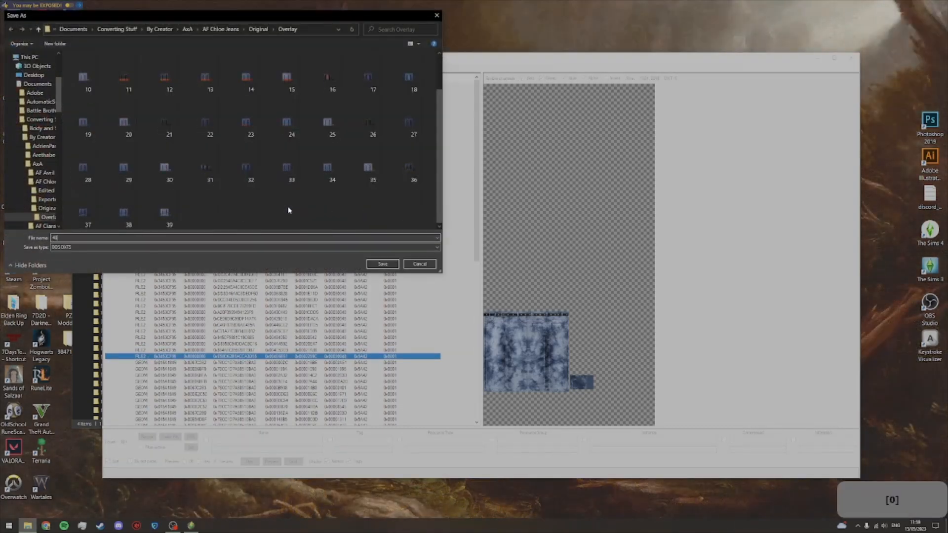
key("Return")
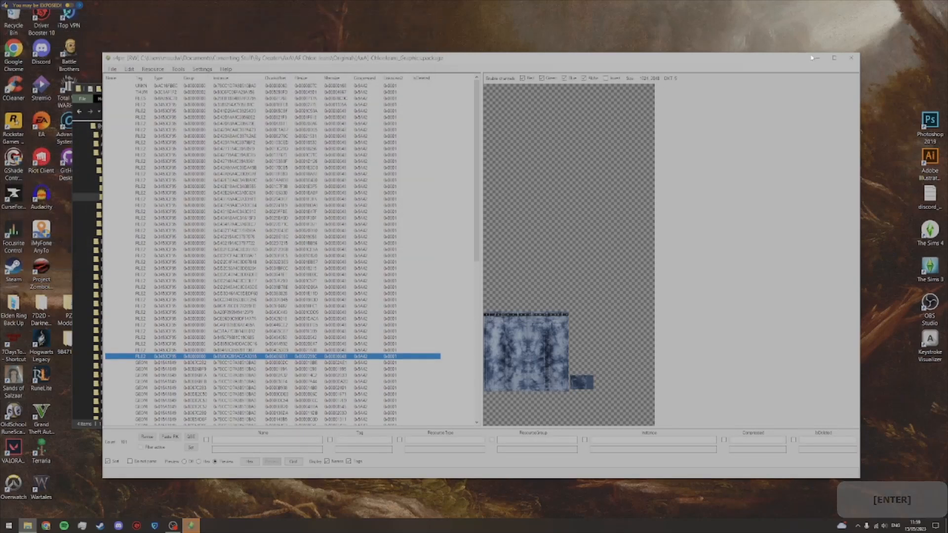
Step: Close s4pe, launch S4CASTools from the Converting Stuff folder, and show the Mesh Manager of its Clone Package Editor
left_click(850, 57)
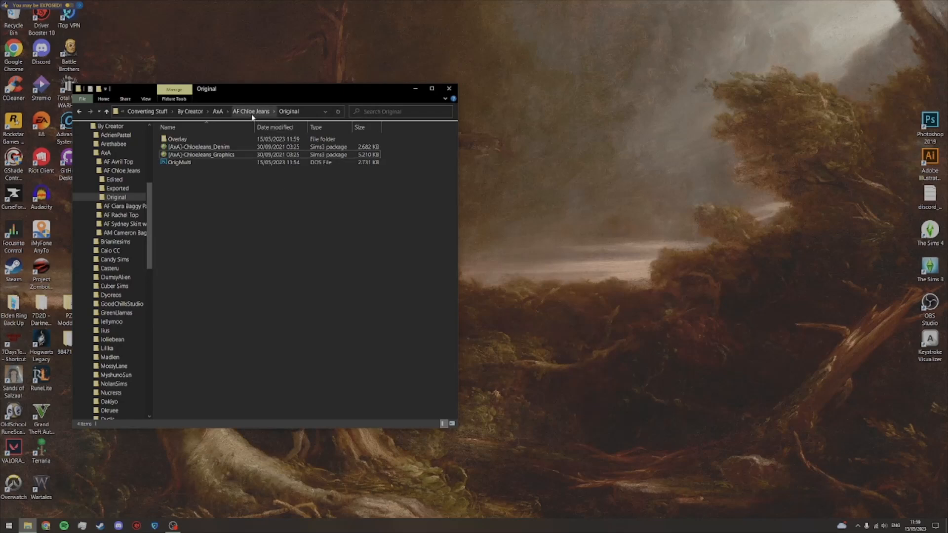
left_click(147, 111)
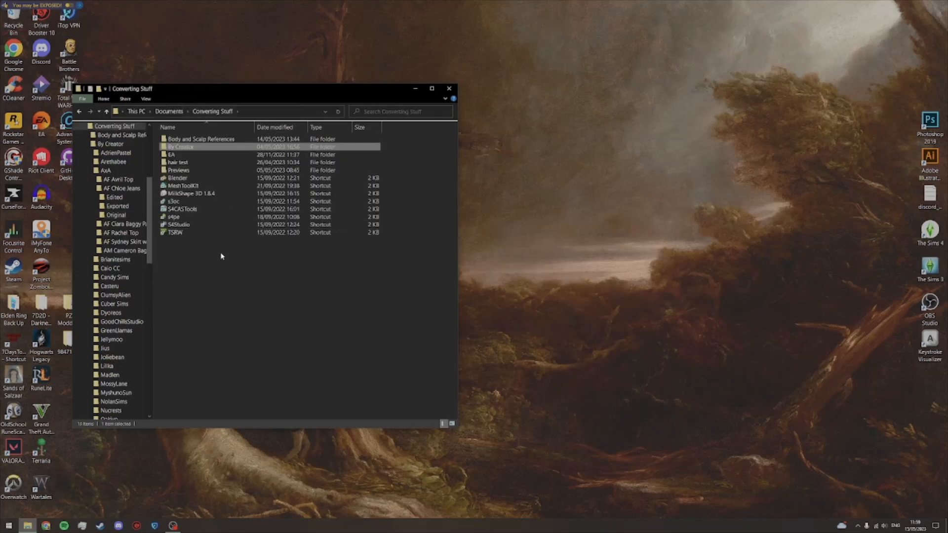
left_click(186, 209)
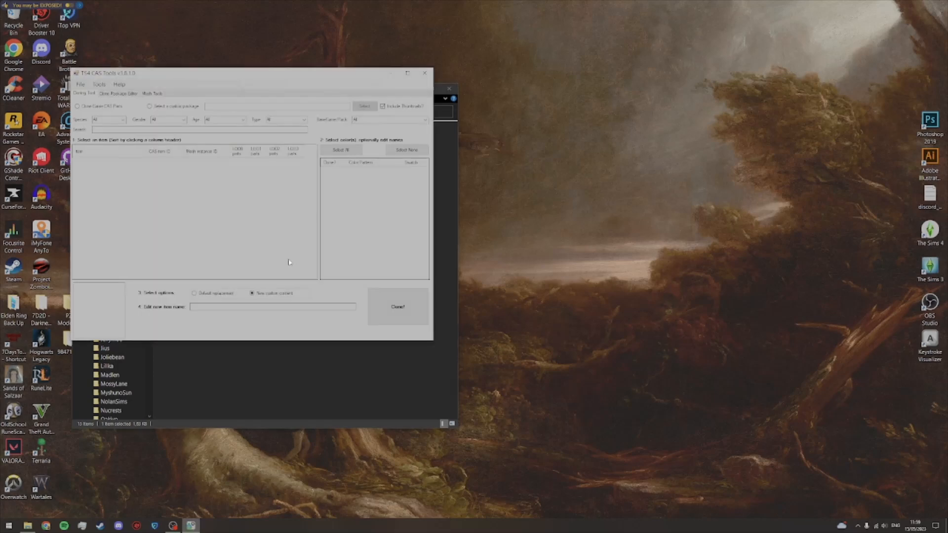
left_click(132, 93)
left_click(274, 115)
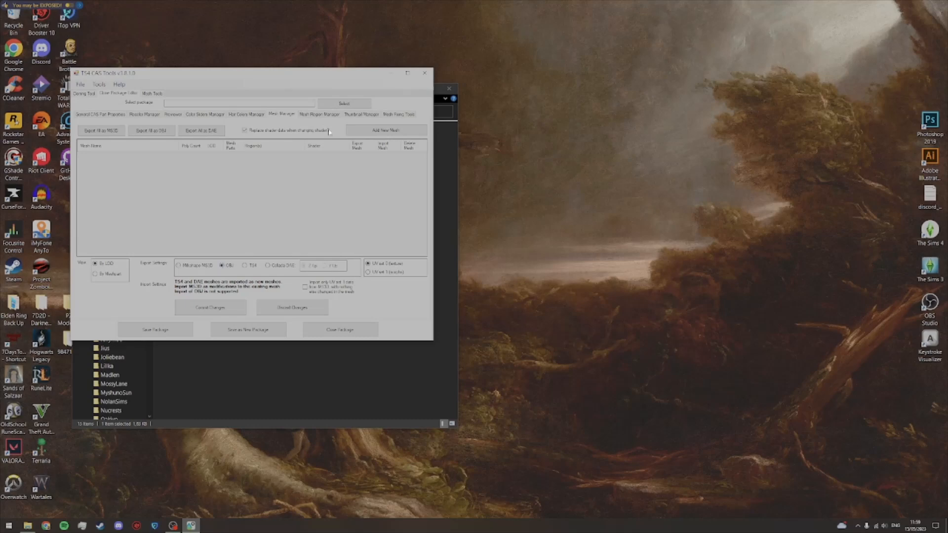
Step: Load the [AxA]-ChloeJeans_Denim package from AF Chloe Jeans' Original folder, declining the CASP version update
left_click(348, 104)
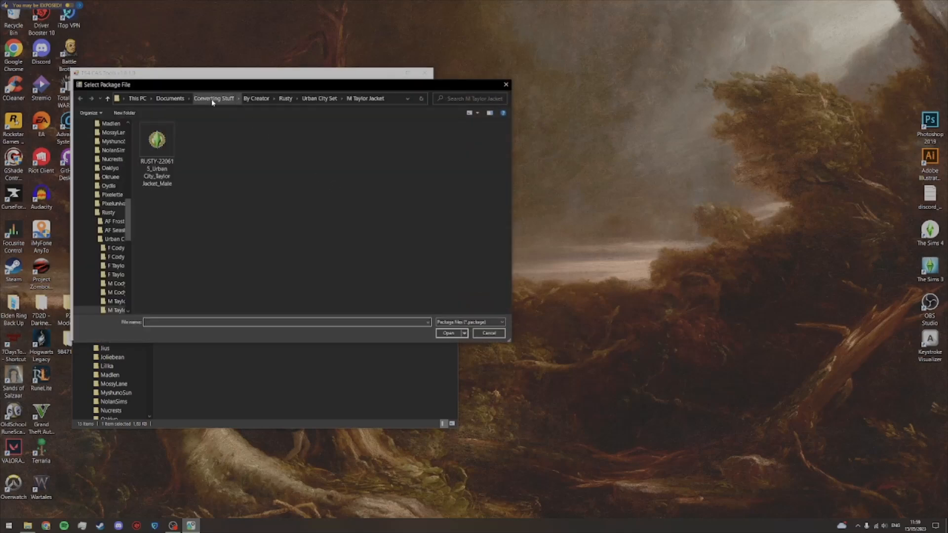
left_click(251, 99)
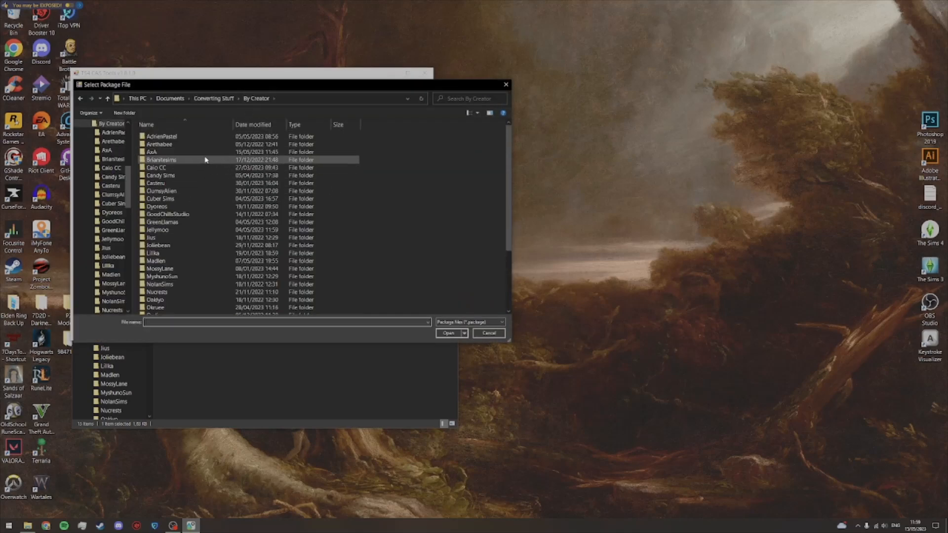
double_click(204, 153)
double_click(197, 144)
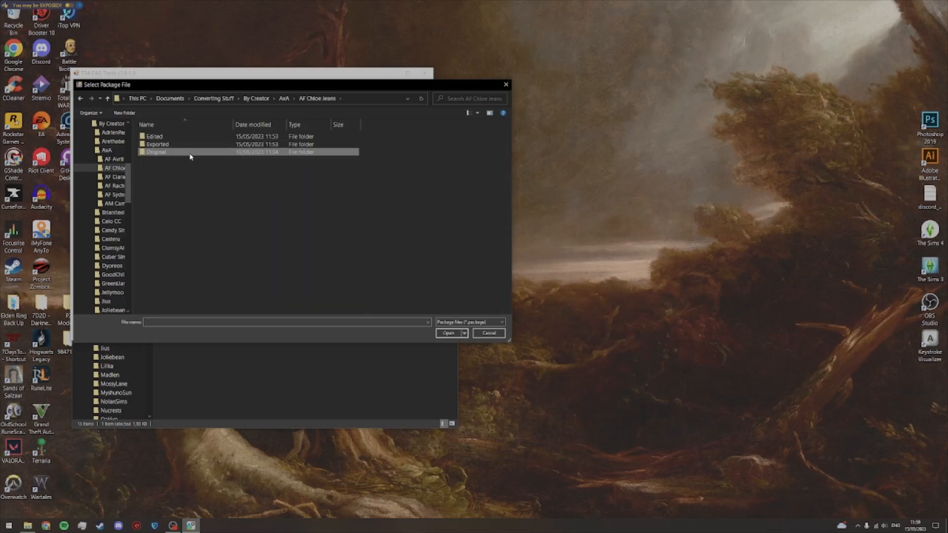
double_click(193, 153)
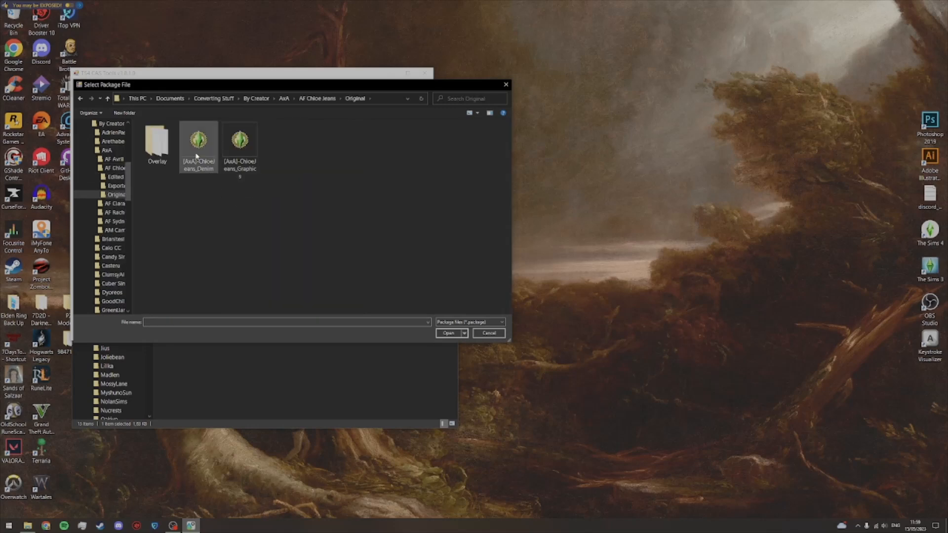
double_click(197, 148)
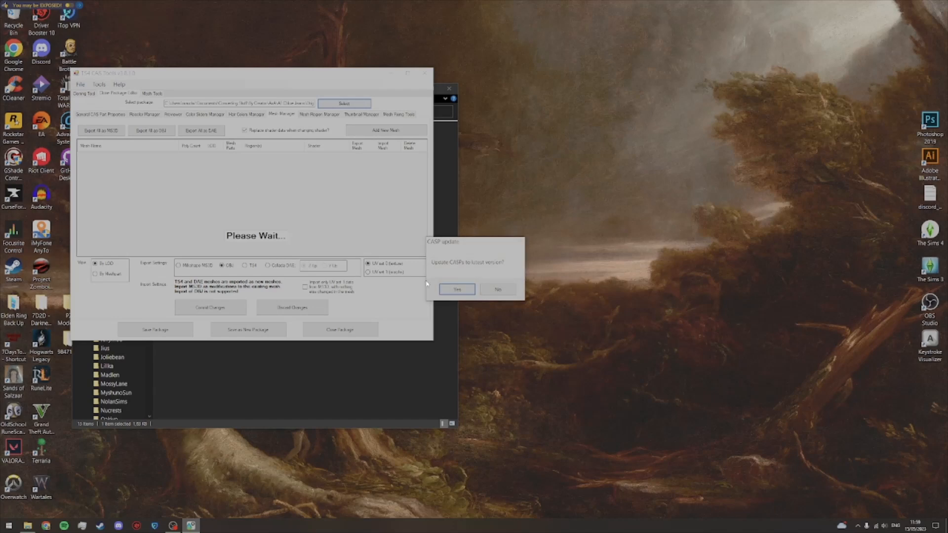
left_click(494, 291)
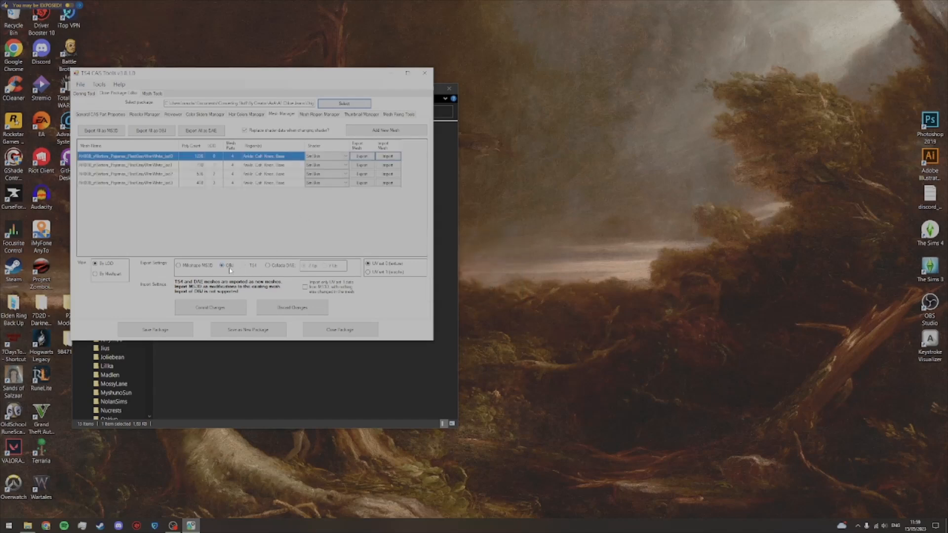
Step: Export the lod0 jeans mesh as OBJ into the Original folder under its suggested name and close CAS Tools
left_click(363, 156)
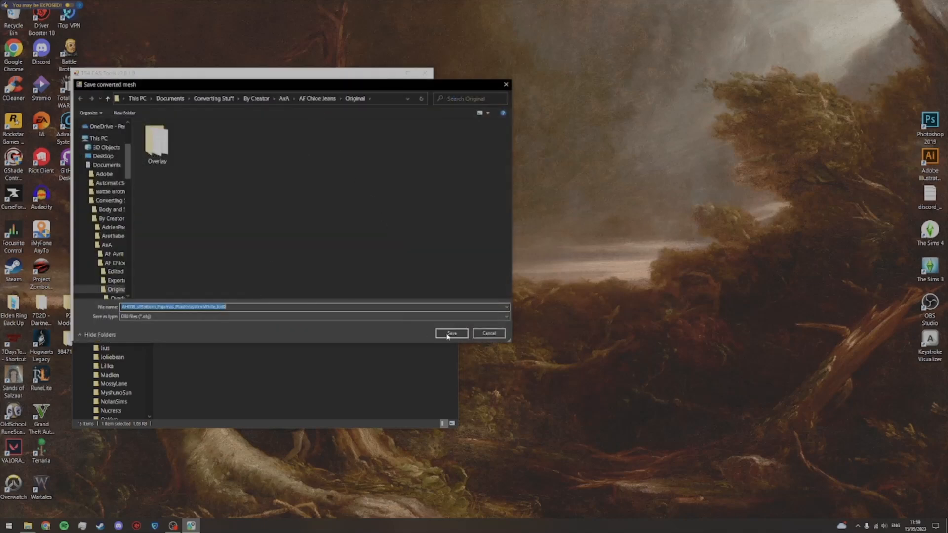
key("Return")
left_click(425, 73)
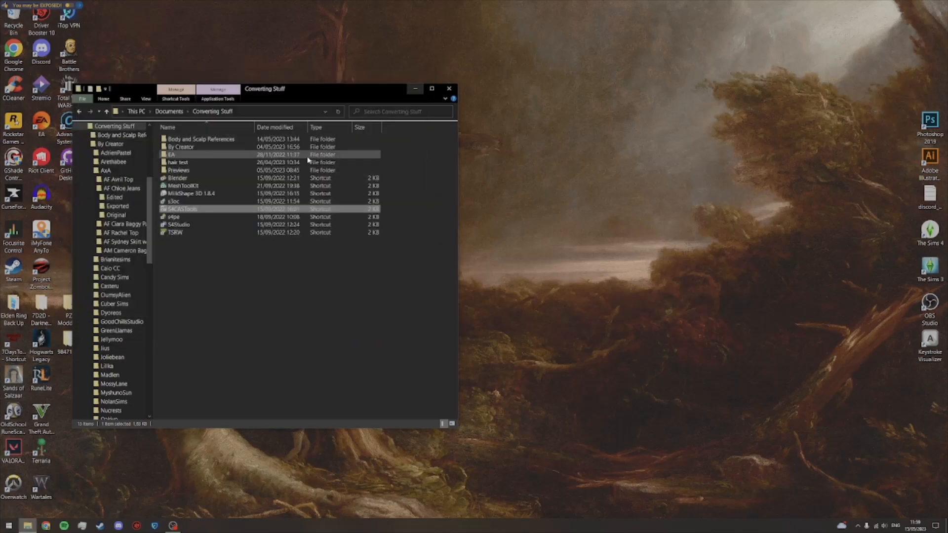
Step: Go back to the Converting Stuff folder and launch Blender from its shortcut
double_click(212, 178)
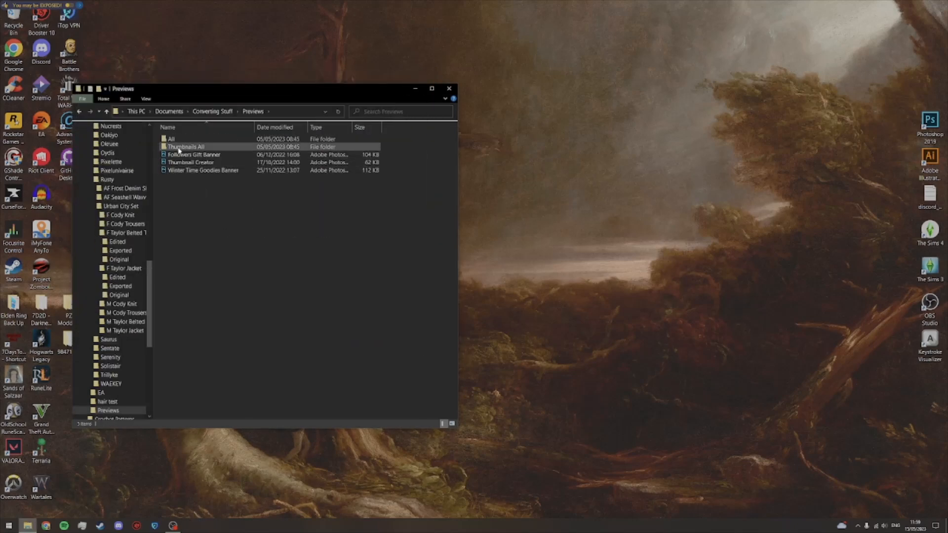
left_click(212, 111)
double_click(198, 178)
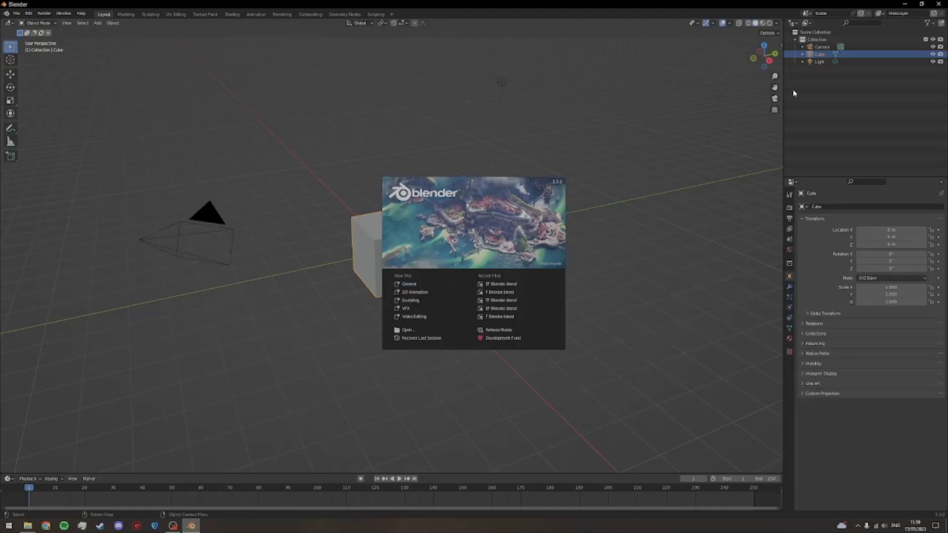
Step: Delete the default camera, cube and light from the new scene
left_click(791, 94)
left_click_drag(815, 84, 844, 43)
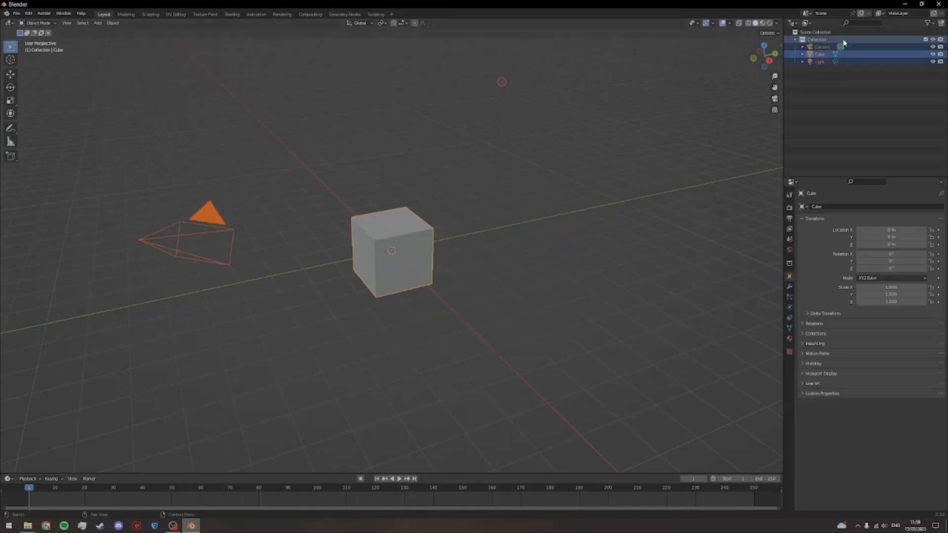
key("Delete")
Step: Widen the 3D viewport by narrowing the outliner and properties areas, and close the timeline area
left_click_drag(783, 216, 858, 218)
right_click(665, 479)
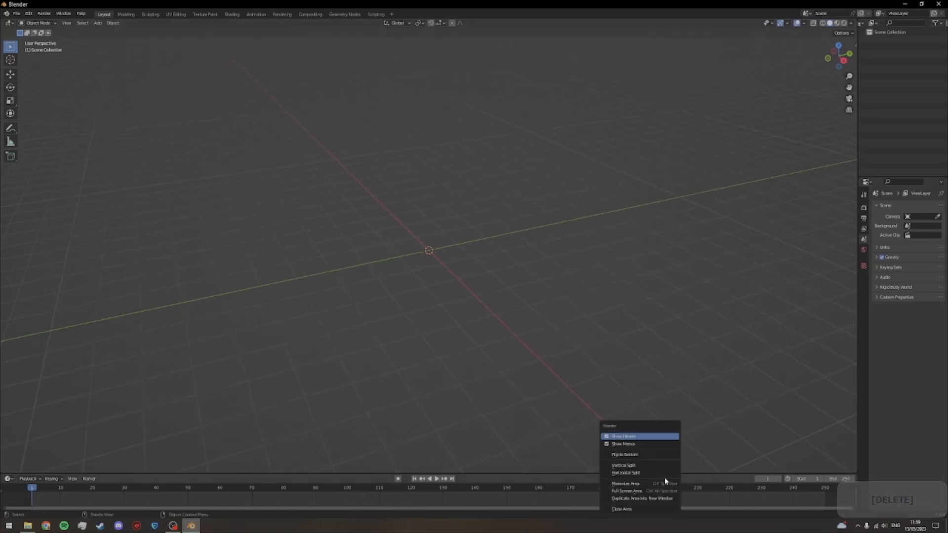
left_click(647, 508)
Step: Import the exported lod0 jeans mesh as Wavefront OBJ from the AF Chloe Jeans' Original folder and frame it in the viewport
left_click(17, 13)
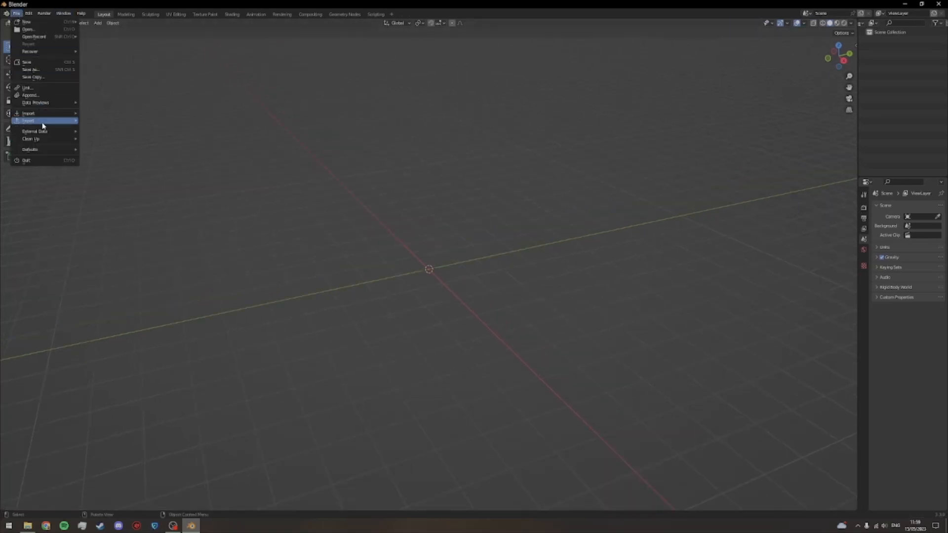
mouse_move(49, 116)
left_click(98, 142)
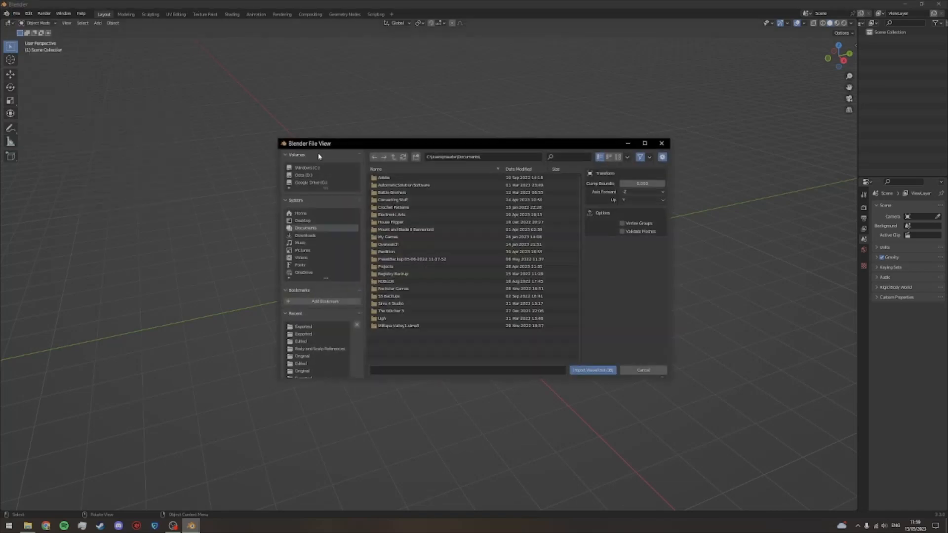
double_click(393, 200)
double_click(393, 186)
double_click(390, 193)
double_click(391, 185)
double_click(392, 192)
double_click(413, 186)
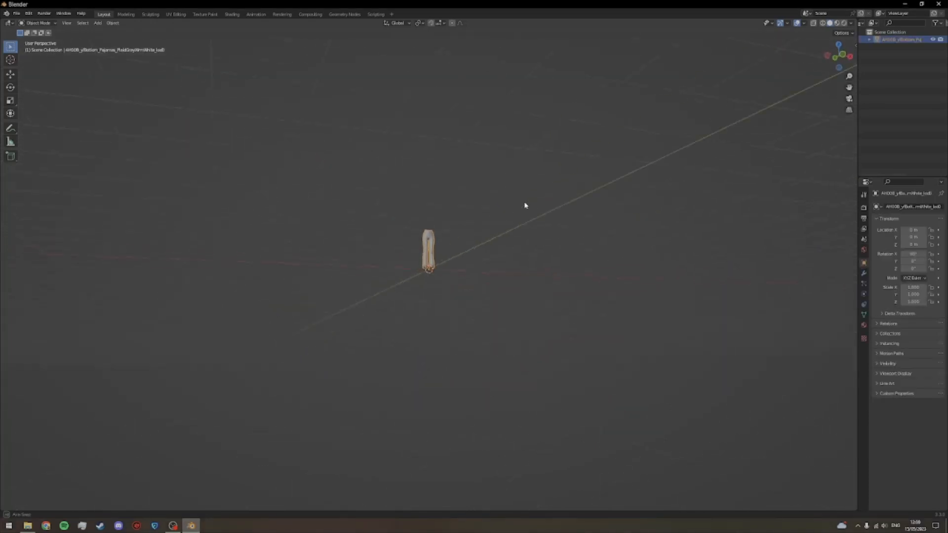
key("KP_Decimal")
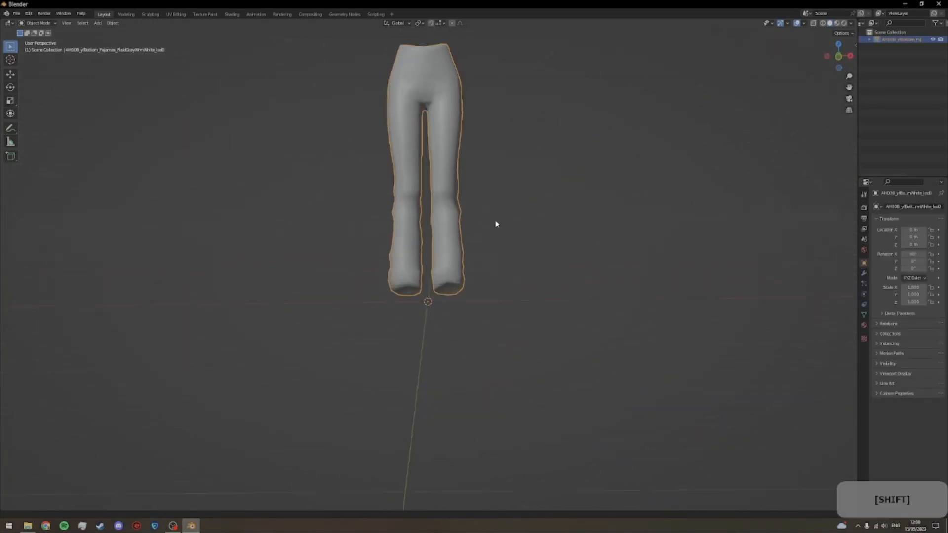
scroll(513, 330, "up", 2)
left_click_drag(523, 328, 529, 296)
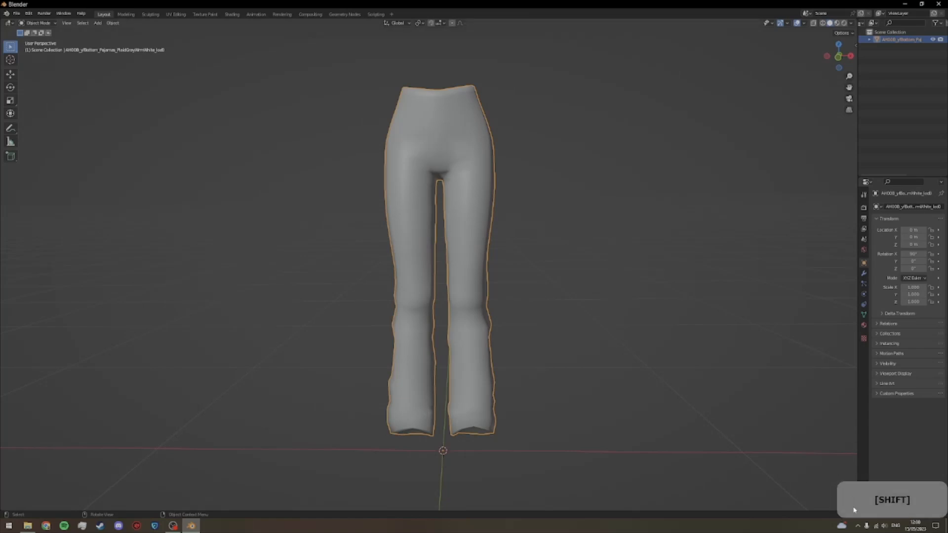
Step: Split the 3D viewport into two side-by-side areas and make the second one a Shader Editor
left_click_drag(891, 499, 763, 55)
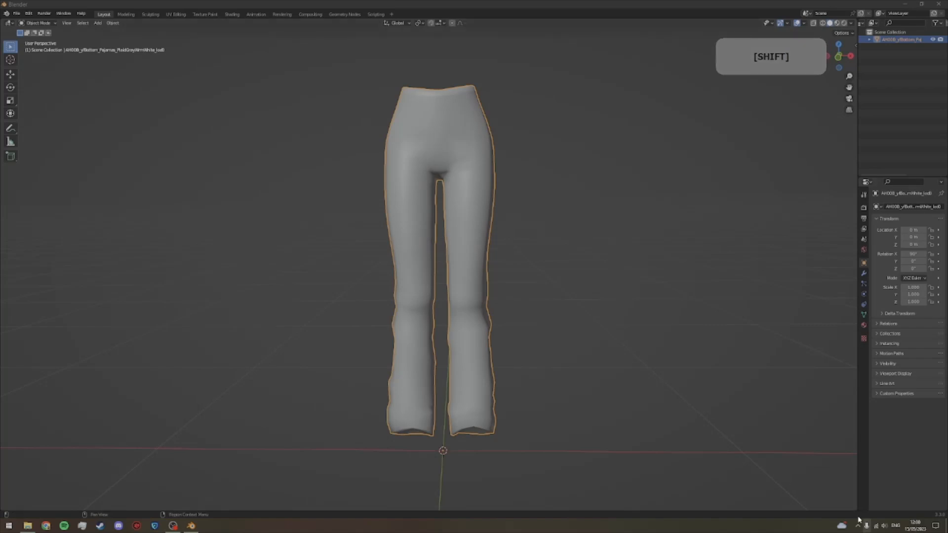
left_click_drag(854, 508, 429, 296)
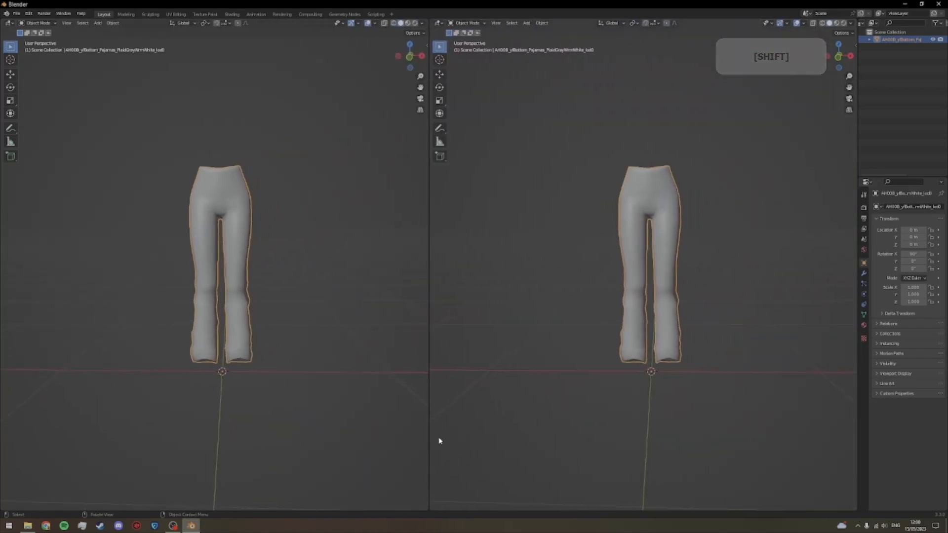
left_click(438, 22)
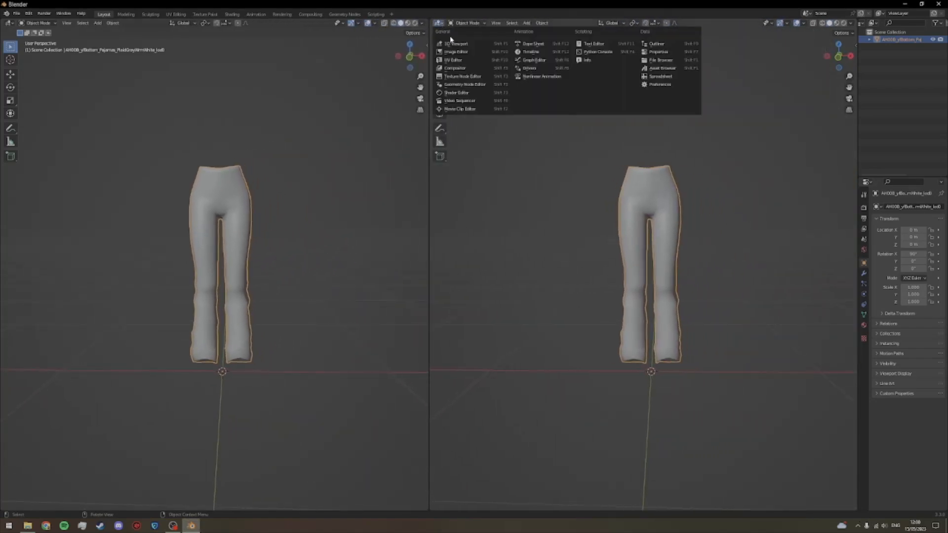
left_click(469, 96)
left_click_drag(775, 131, 836, 110)
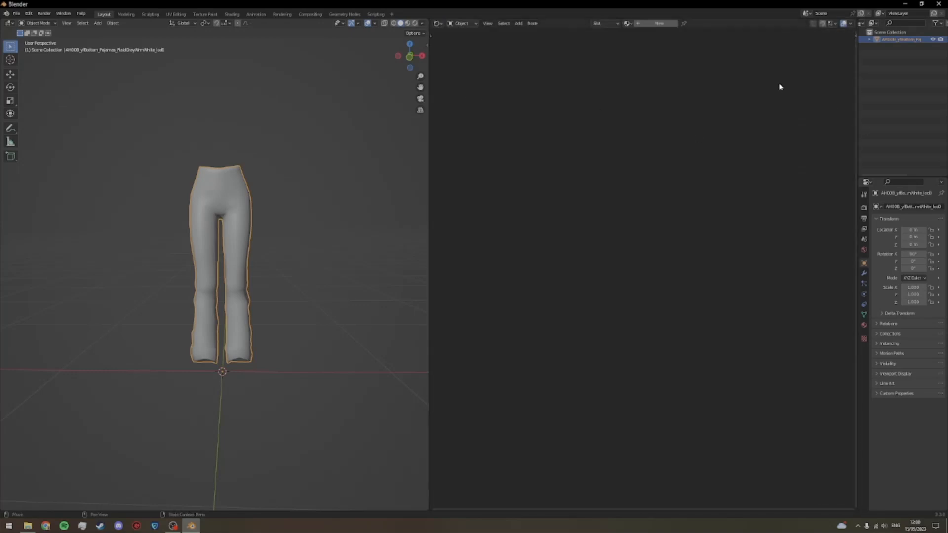
Step: Create a new material for the jeans mesh and bring its nodes into view
left_click(657, 23)
scroll(727, 372, "up", 1)
left_click_drag(727, 373, 702, 260)
left_click(701, 259)
scroll(660, 234, "up", 2)
left_click_drag(659, 234, 666, 250)
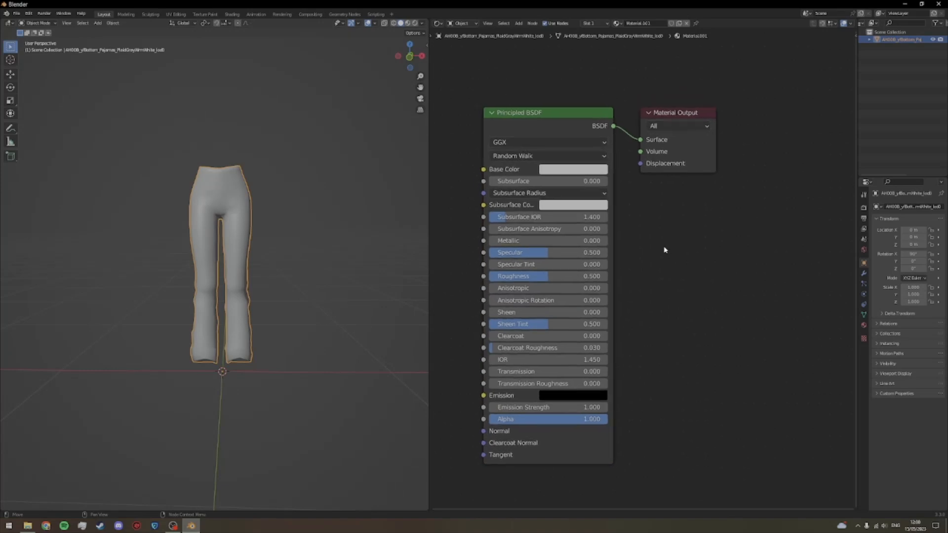
Step: Add an Image Texture node below the Material Output node
key("shift+a")
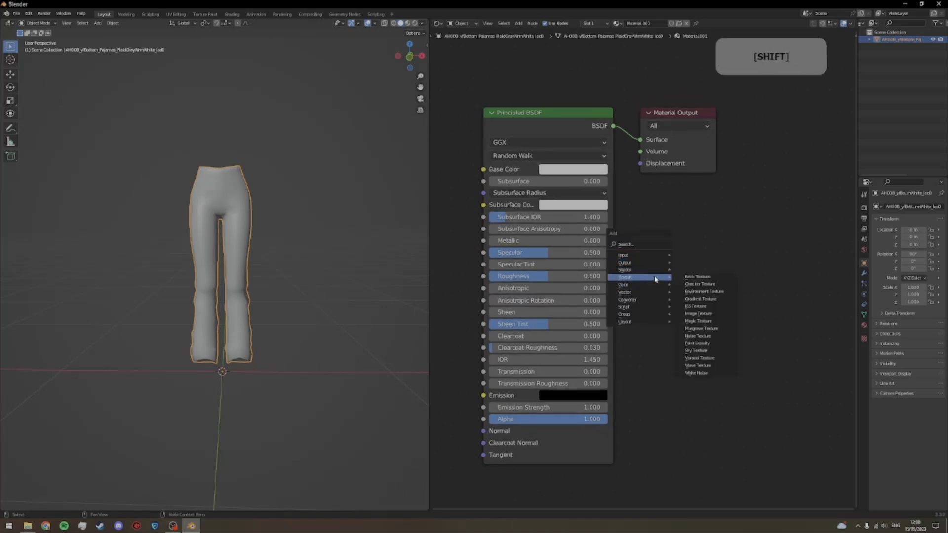
mouse_move(665, 281)
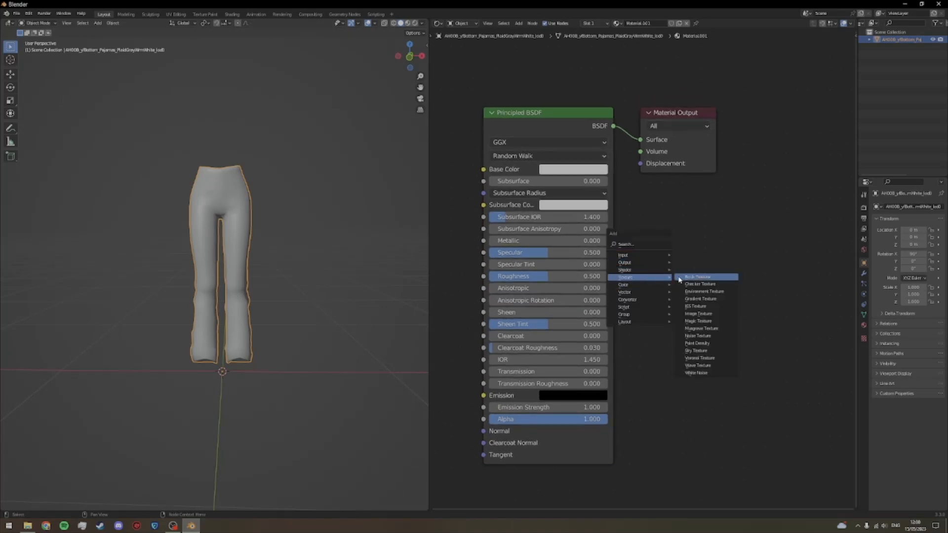
left_click(696, 314)
left_click(642, 198)
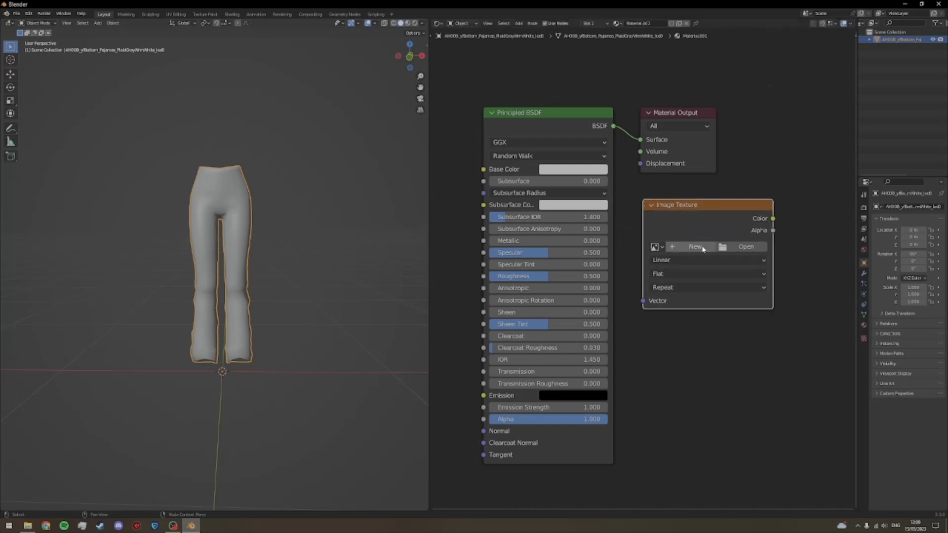
Step: Load OrigMulti.dds from the AF Chloe Jeans' Original folder into the Image Texture node
left_click(744, 247)
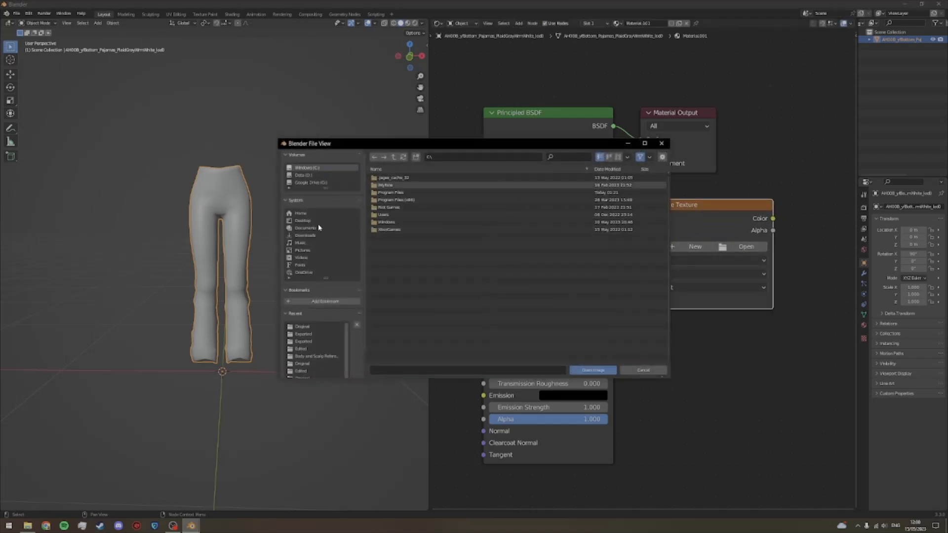
left_click(304, 229)
double_click(410, 200)
double_click(404, 186)
double_click(400, 193)
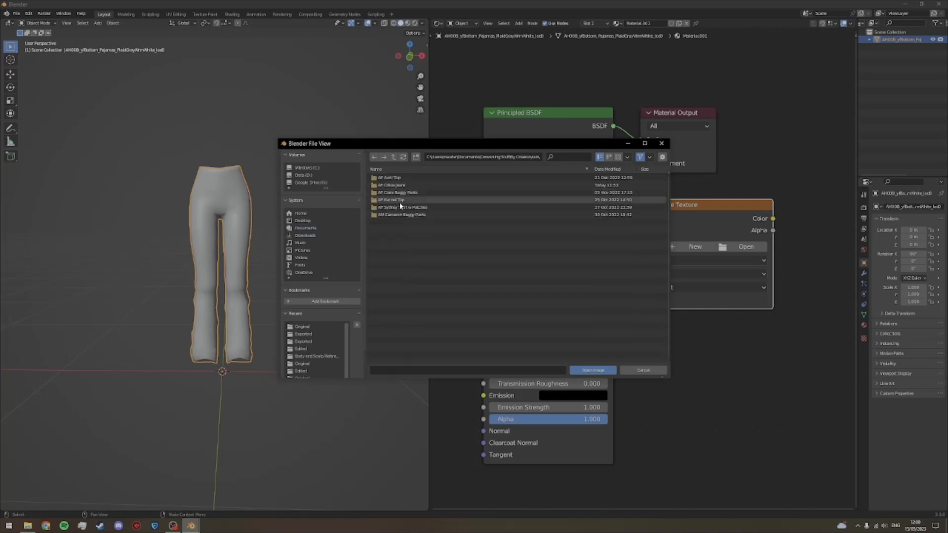
double_click(398, 185)
double_click(396, 193)
double_click(400, 185)
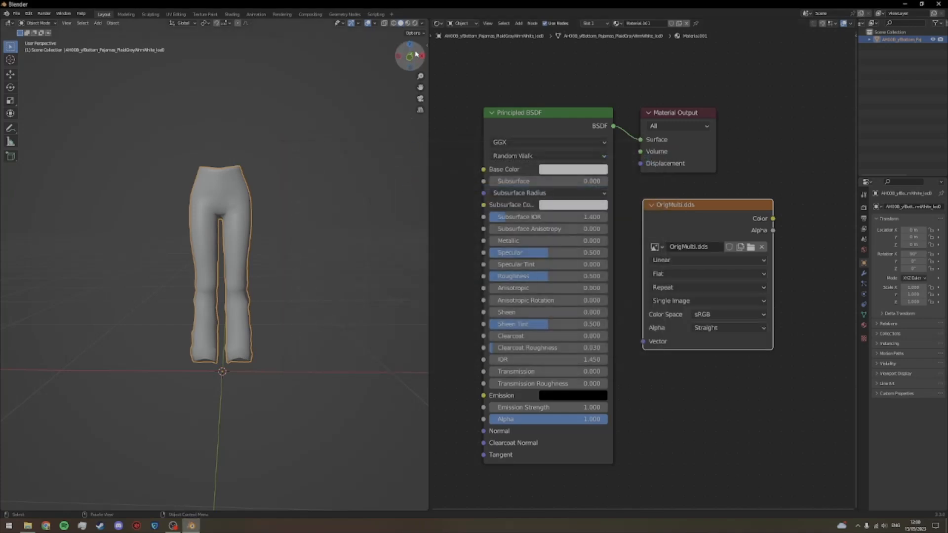
Step: Set the solid viewport shading colour to Texture, turn off Specular Lighting and deselect the jeans
left_click(421, 23)
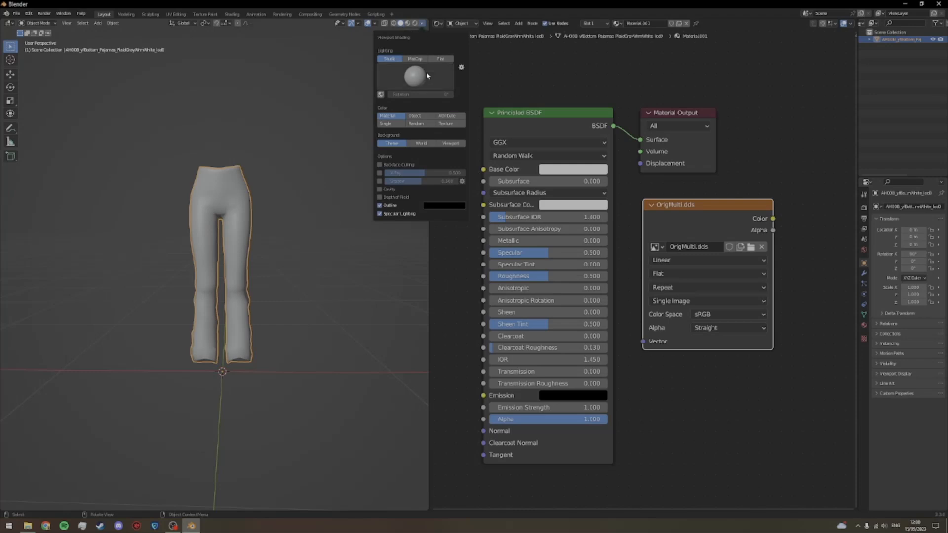
left_click(446, 124)
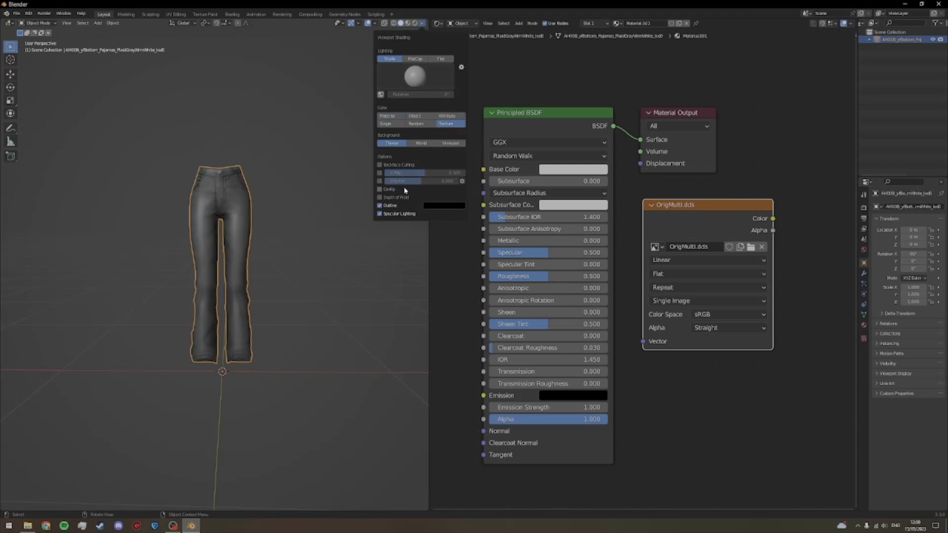
left_click(423, 24)
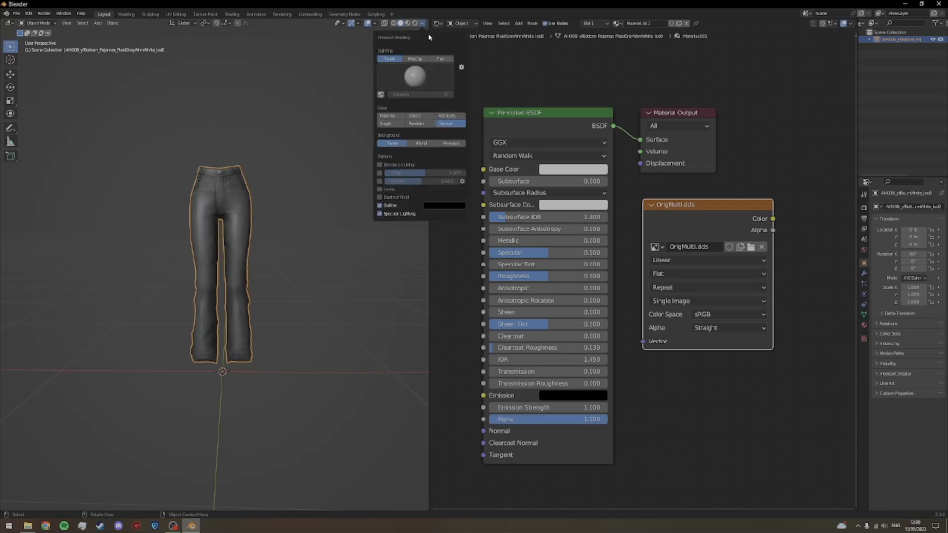
left_click(380, 214)
left_click_drag(288, 231, 314, 232)
mouse_move(312, 233)
left_mouse_down()
mouse_move(381, 229)
mouse_move(298, 235)
mouse_move(315, 247)
left_mouse_up()
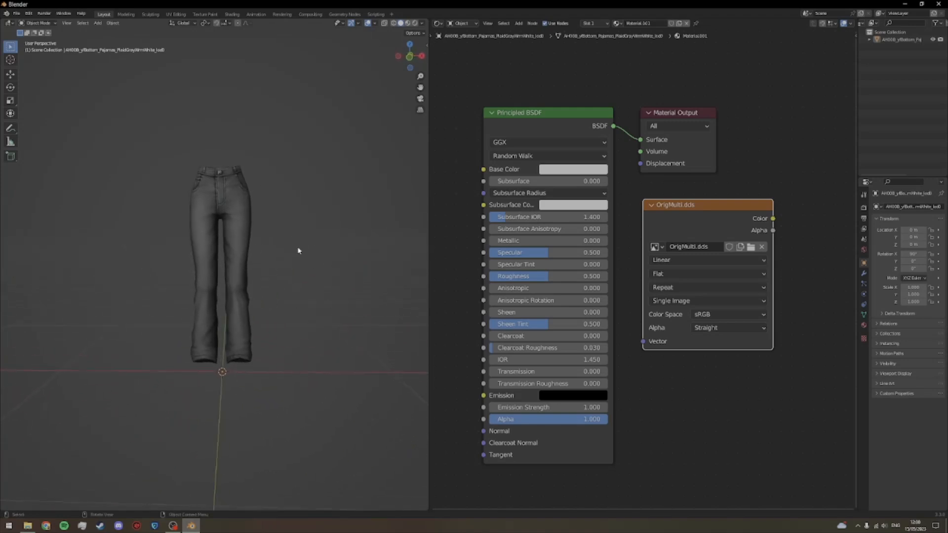
Step: Change the Shader Editor area to the UV Editor and display OrigMulti.dds in it
left_click(442, 25)
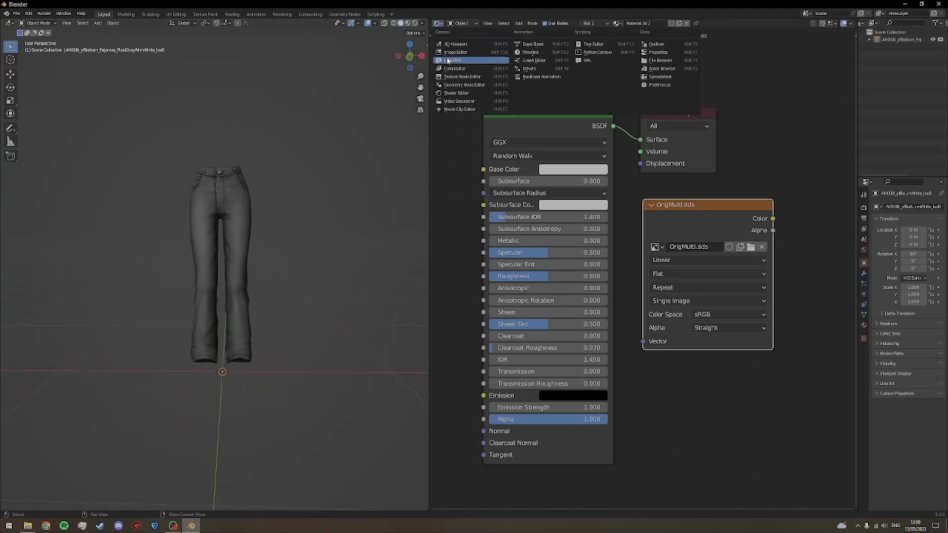
left_click(469, 54)
scroll(579, 241, "up", 2)
left_click(613, 24)
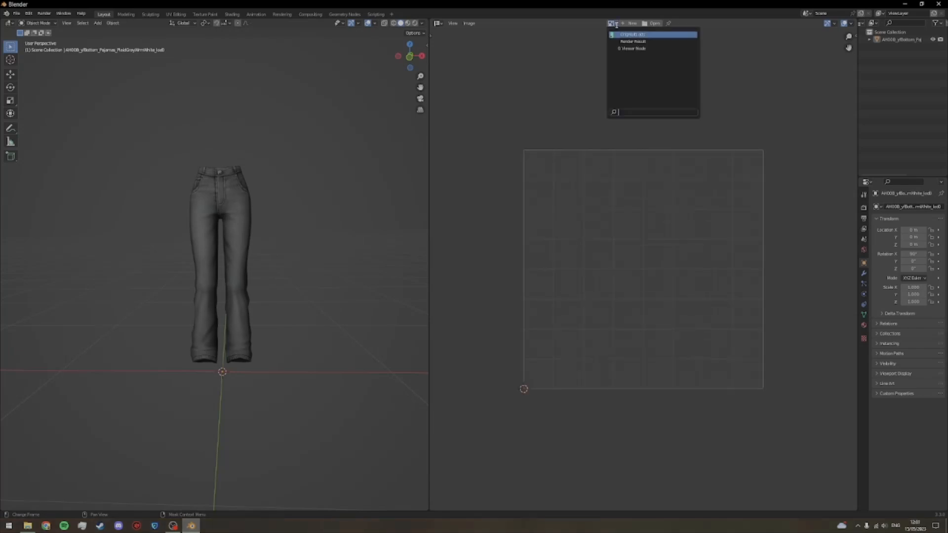
left_click(627, 34)
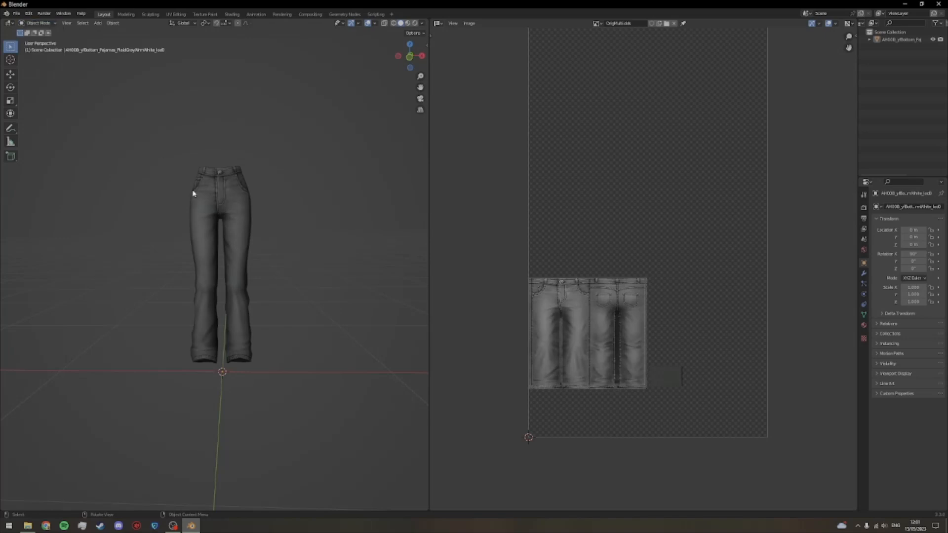
Step: Put the jeans mesh into Edit Mode and enable UV sync selection to show its whole UV layout over the texture
key("a")
left_click(37, 23)
left_click(37, 38)
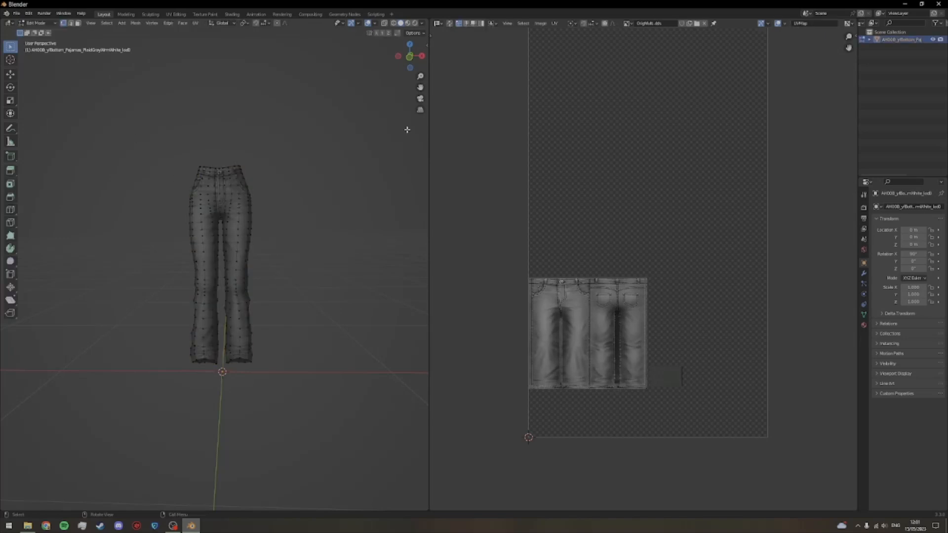
left_click(449, 24)
scroll(625, 303, "up", 2)
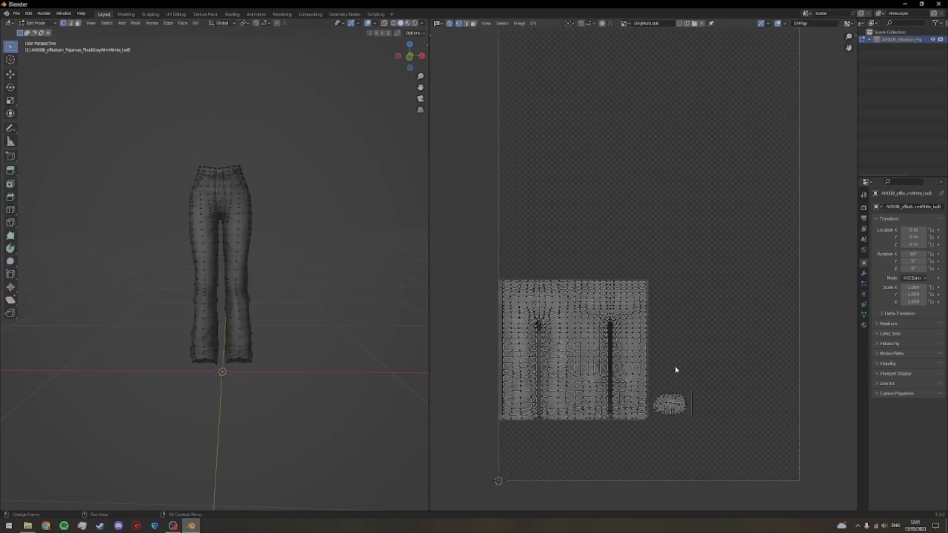
left_click_drag(731, 306, 691, 322)
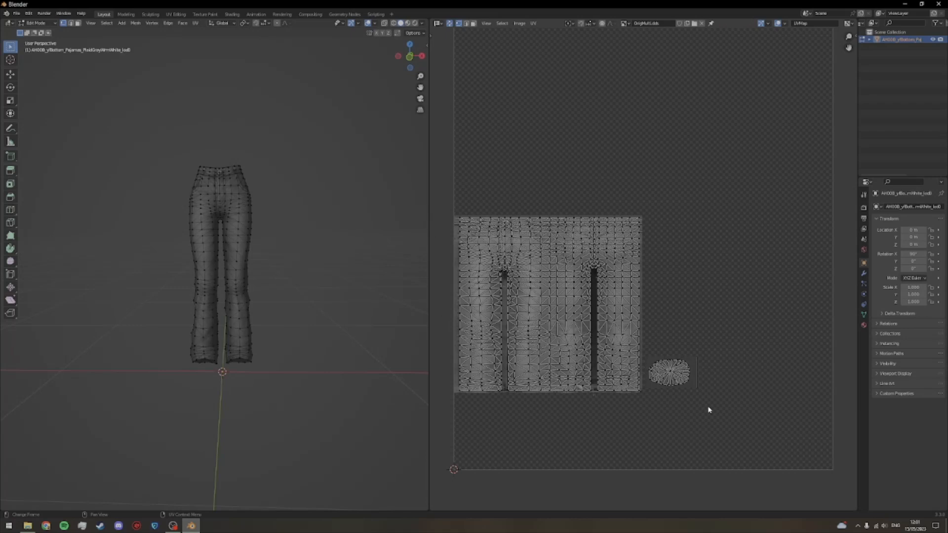
left_click_drag(709, 409, 703, 415)
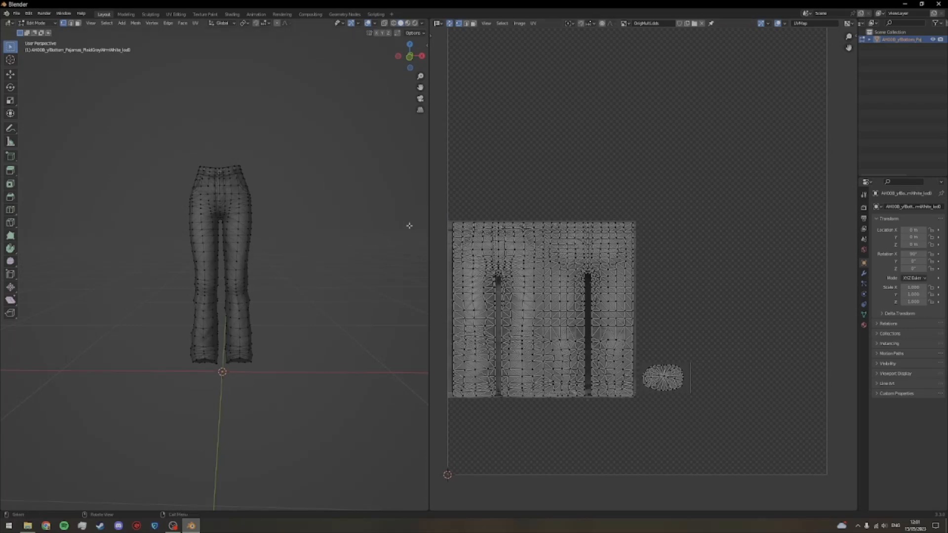
Step: Enlarge the 3D viewport and import the afbody.obj reference body from the Body and Scalp References folder, leaving it deselected
left_click_drag(429, 218, 730, 218)
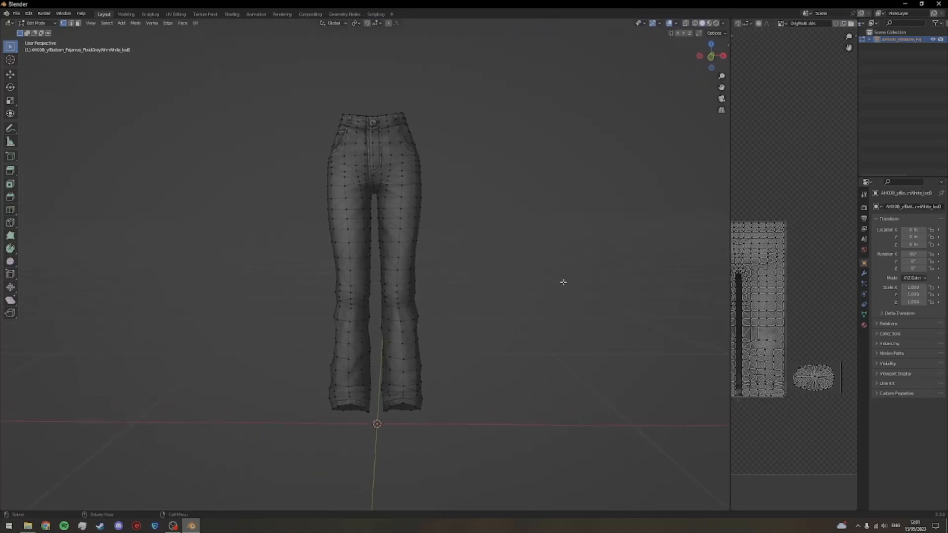
left_click_drag(532, 287, 505, 311)
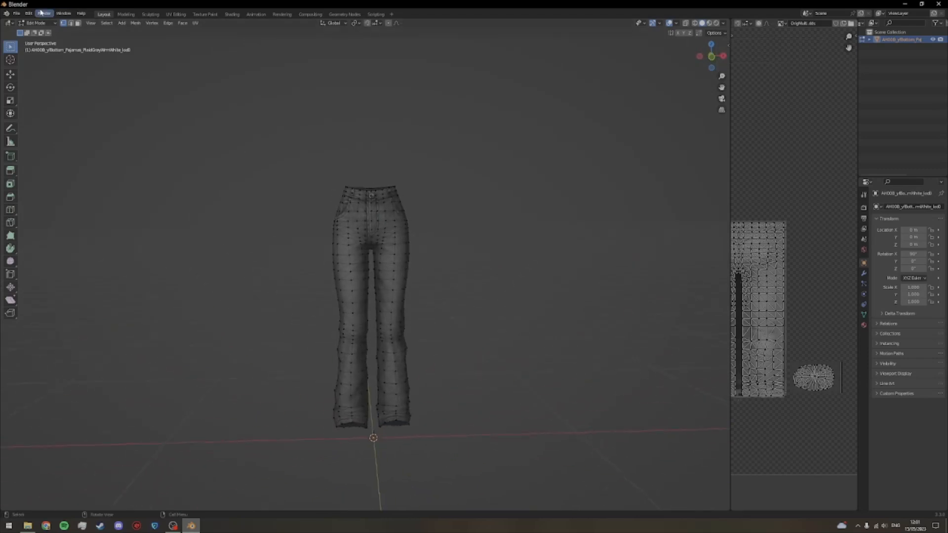
left_click(18, 14)
mouse_move(29, 114)
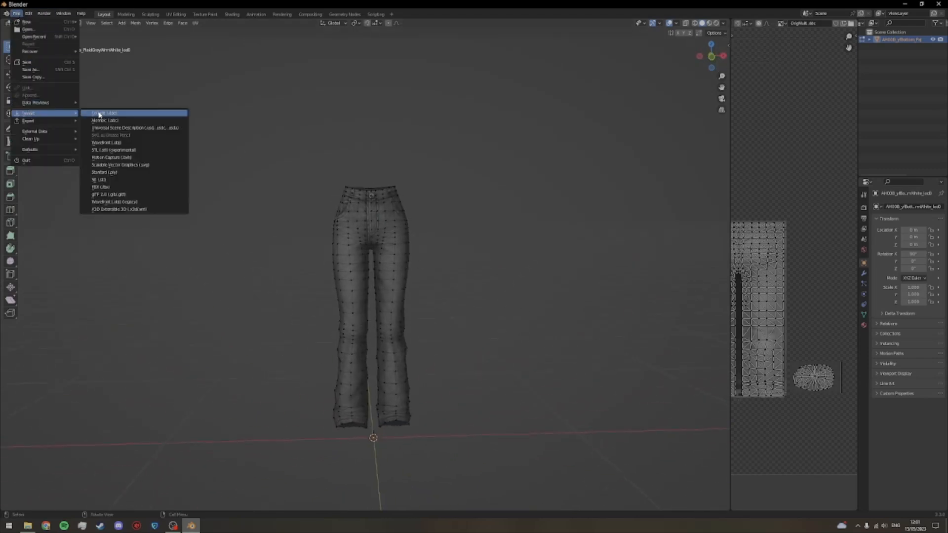
left_click(101, 142)
left_click(394, 157)
left_click(394, 158)
left_click(394, 157)
left_click(394, 157)
double_click(398, 178)
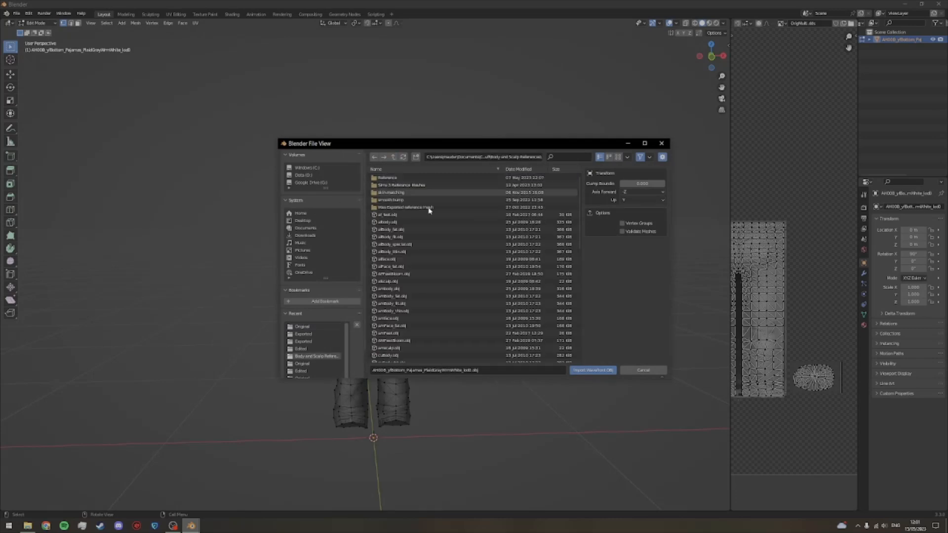
double_click(429, 223)
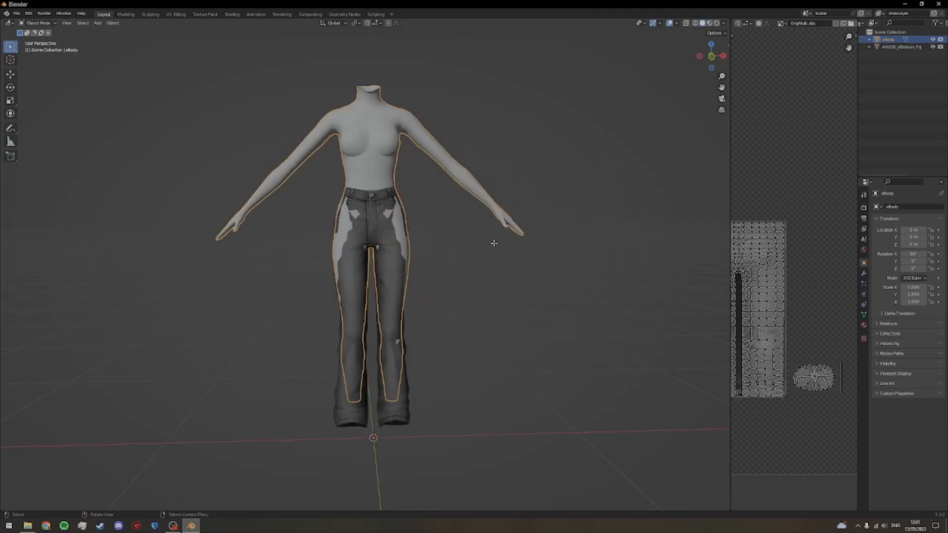
left_click(491, 262)
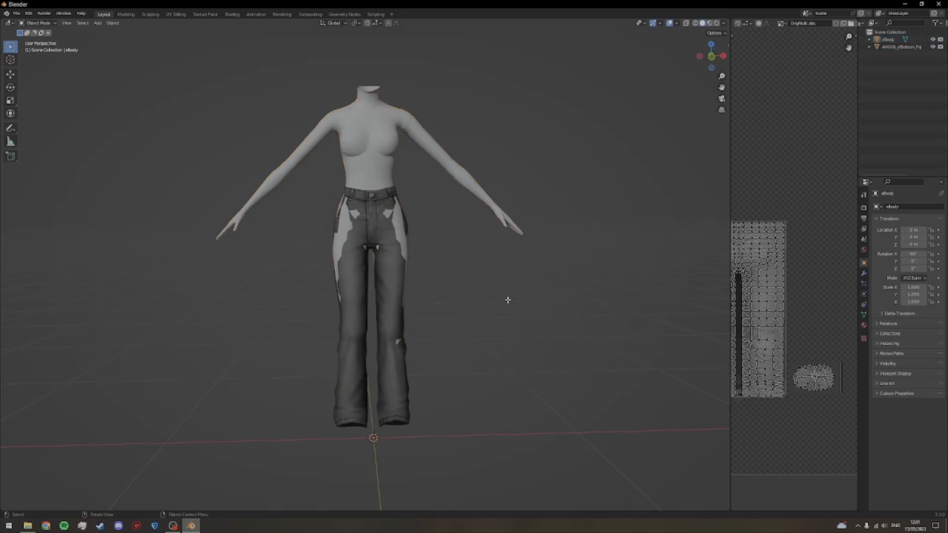
mouse_move(536, 313)
left_mouse_down()
mouse_move(434, 315)
mouse_move(507, 296)
mouse_move(534, 310)
left_mouse_up()
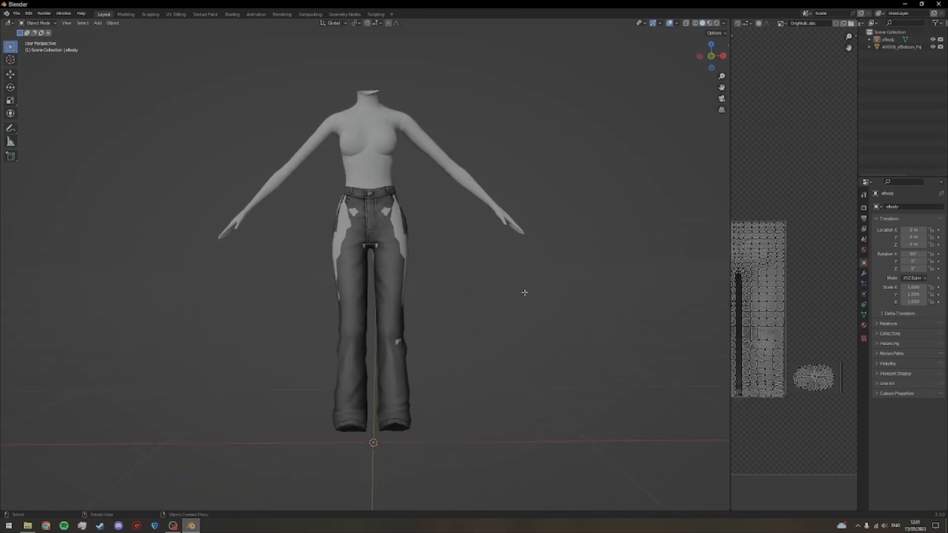
Step: Save the scene as F Blender.blend in the Edited folder of the AxA AF Chloe Jeans project
scroll(459, 269, "up", 3)
key("ctrl+s")
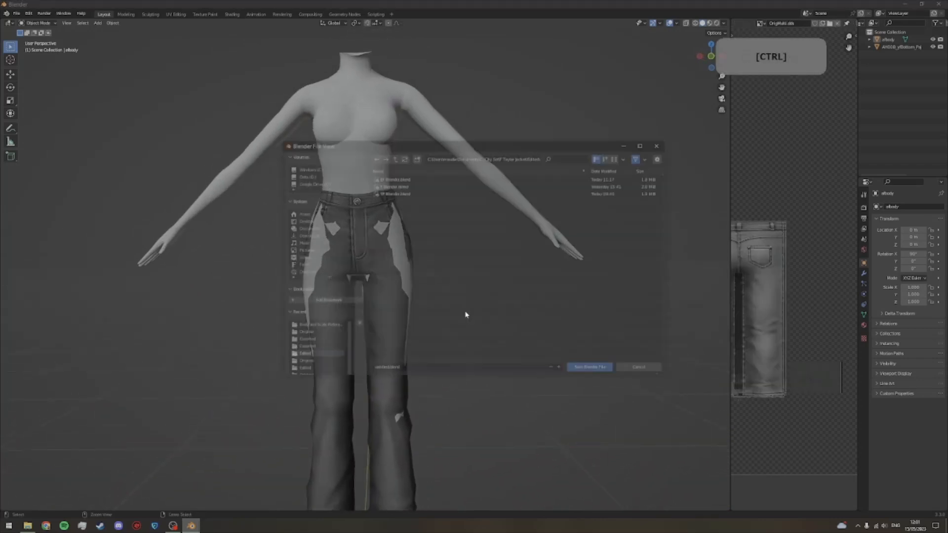
double_click(393, 157)
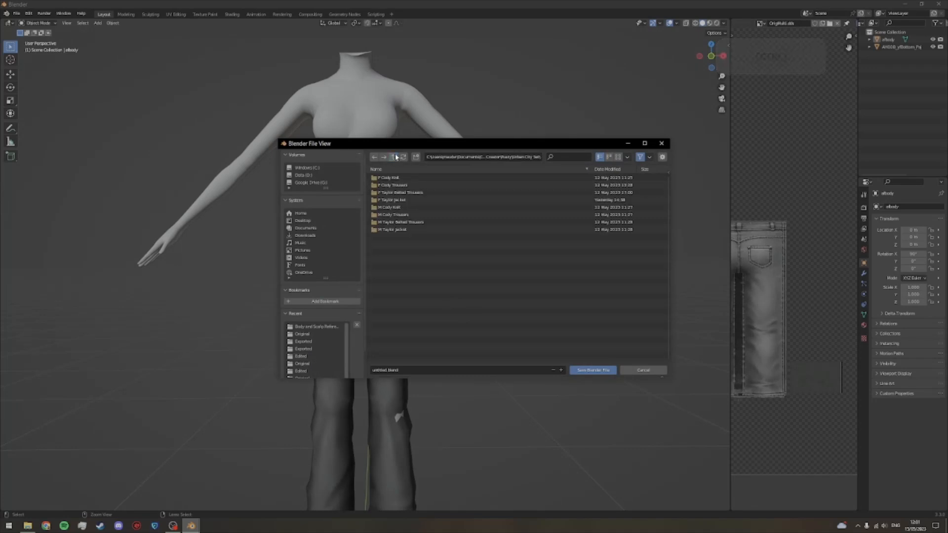
left_click(395, 157)
left_click(395, 157)
left_click(398, 186)
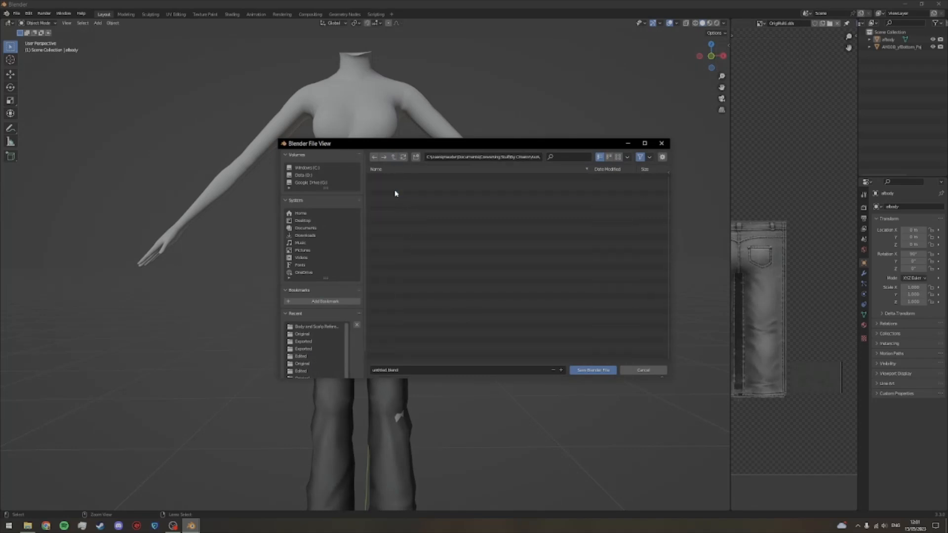
left_click(398, 185)
left_click(392, 179)
left_click(396, 369)
type("F ")
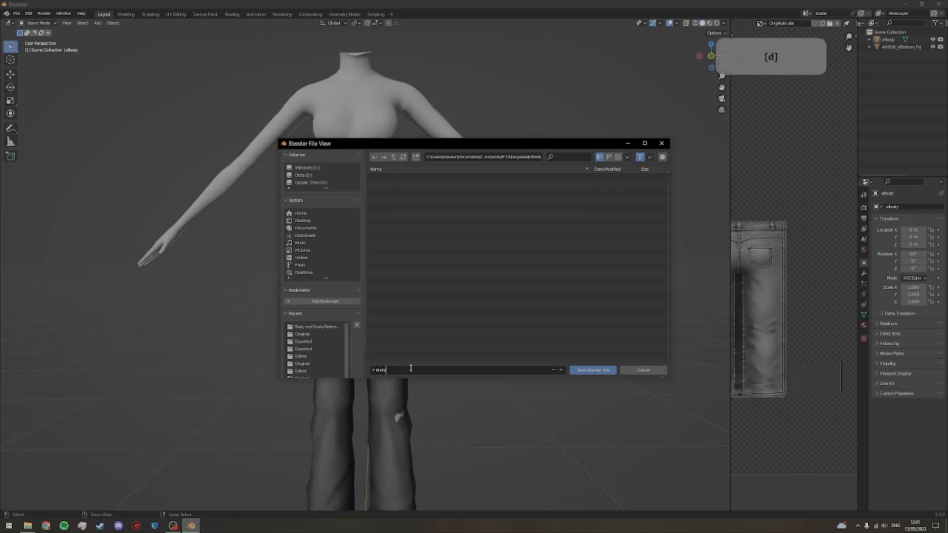
type("Blender")
key("Return")
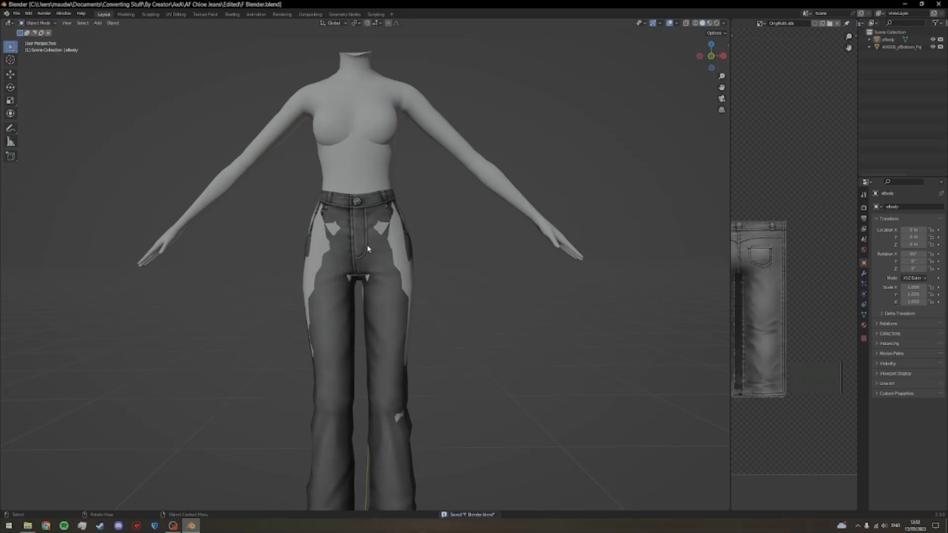
Step: Widen the 3D viewport over the UV Editor and bring the jeans' hems and lower legs into view
scroll(377, 252, "down", 1)
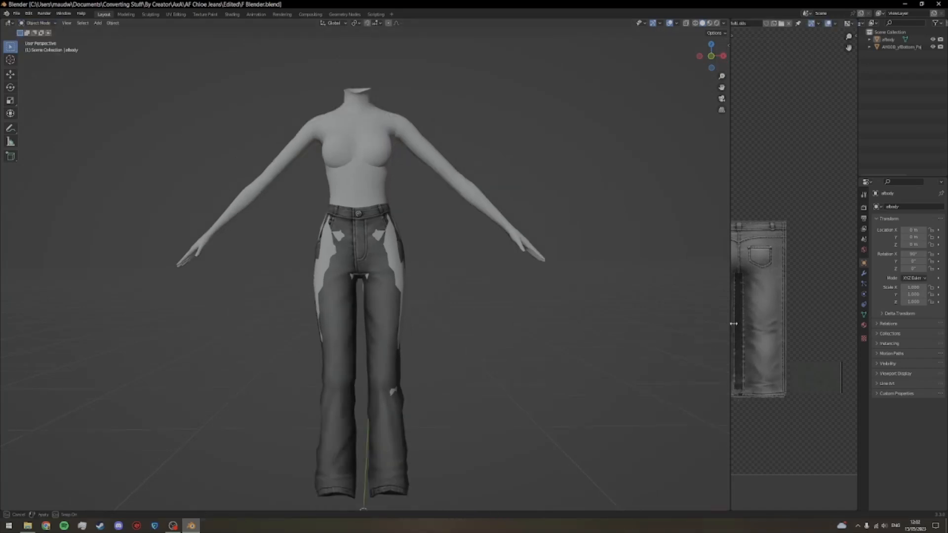
left_click_drag(729, 327, 856, 321)
left_click(460, 331)
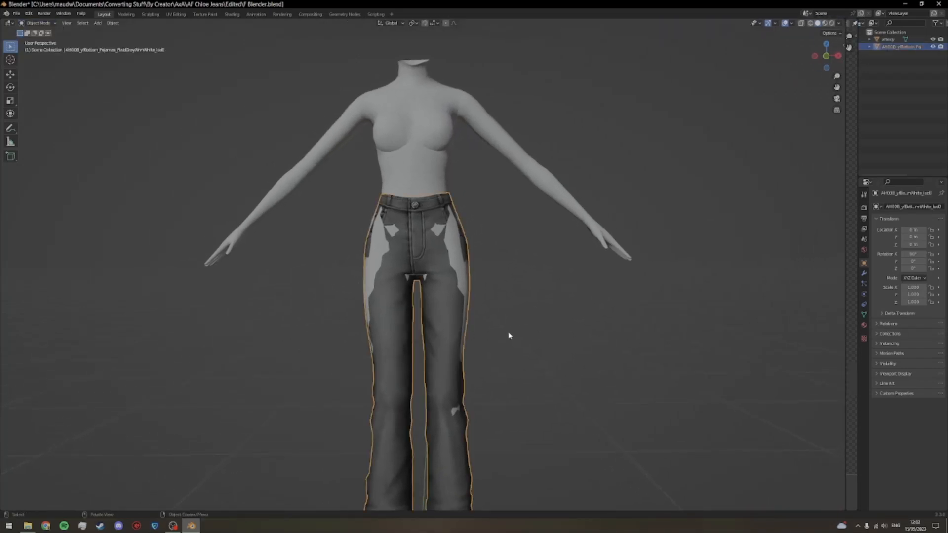
scroll(514, 330, "down", 1)
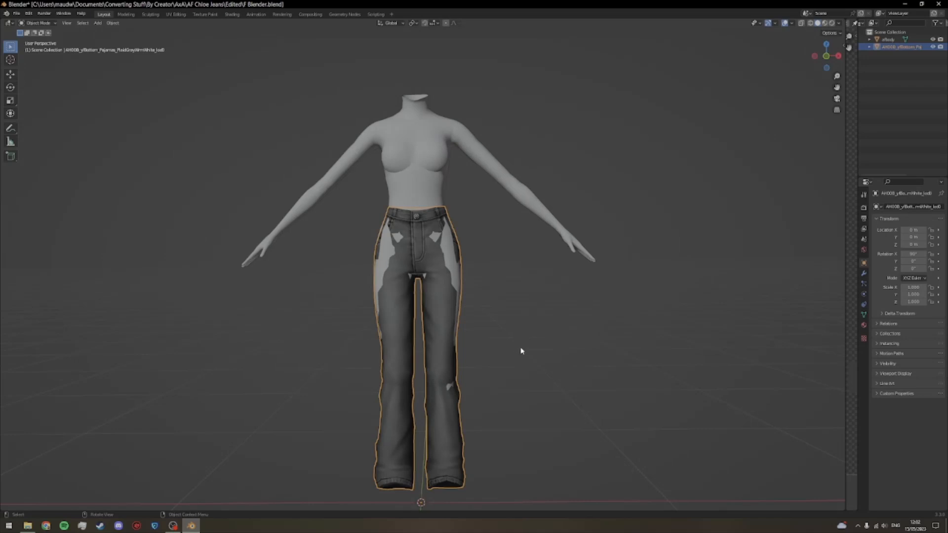
left_click_drag(486, 493, 431, 444)
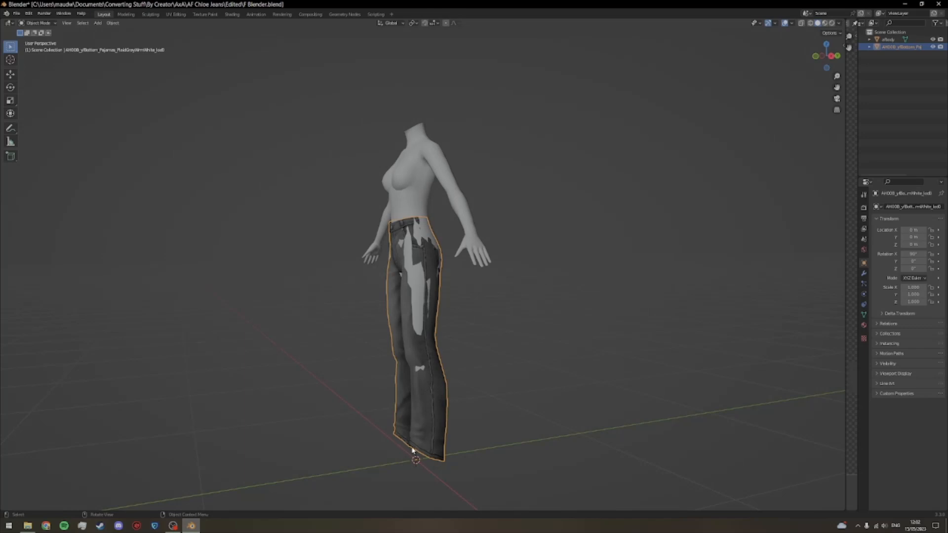
Step: Deselect the jeans and import the af_feet.obj reference feet from the Body and Scalp References folder
left_click(486, 437)
left_click(16, 14)
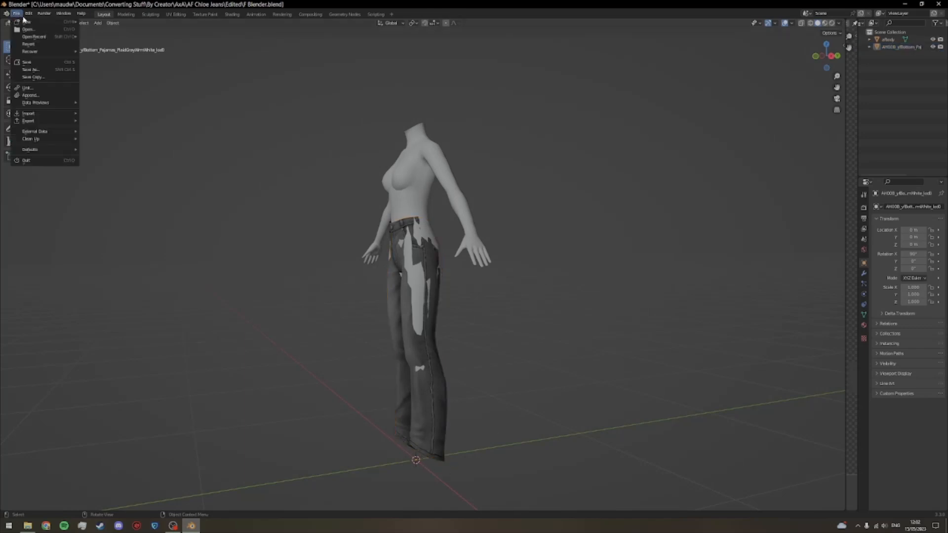
mouse_move(50, 114)
left_click(119, 143)
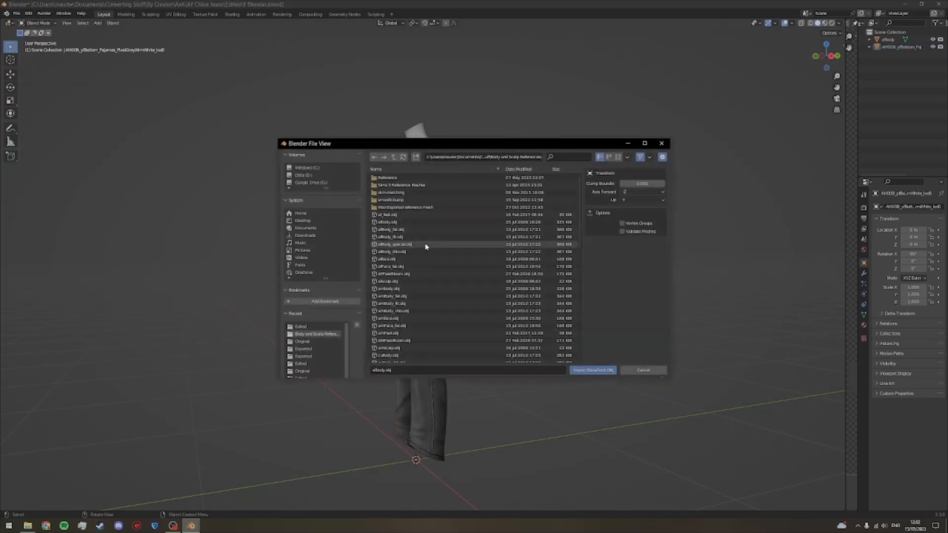
left_click(409, 215)
left_click(607, 370)
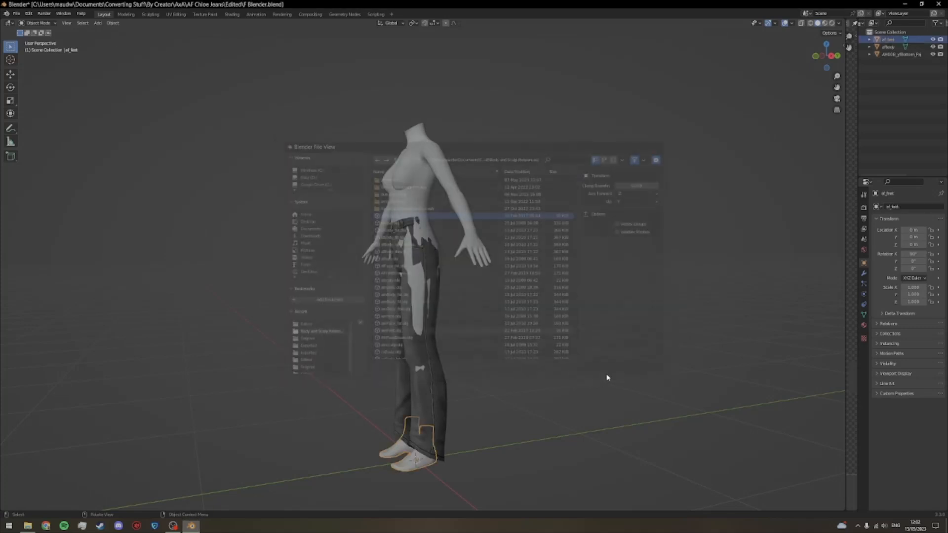
mouse_move(578, 388)
left_mouse_down()
mouse_move(551, 363)
mouse_move(637, 374)
mouse_move(588, 372)
left_mouse_up()
left_click_drag(553, 371, 470, 332)
Step: Put the jeans into Sculpt Mode and choose the Grab brush
left_click(429, 339)
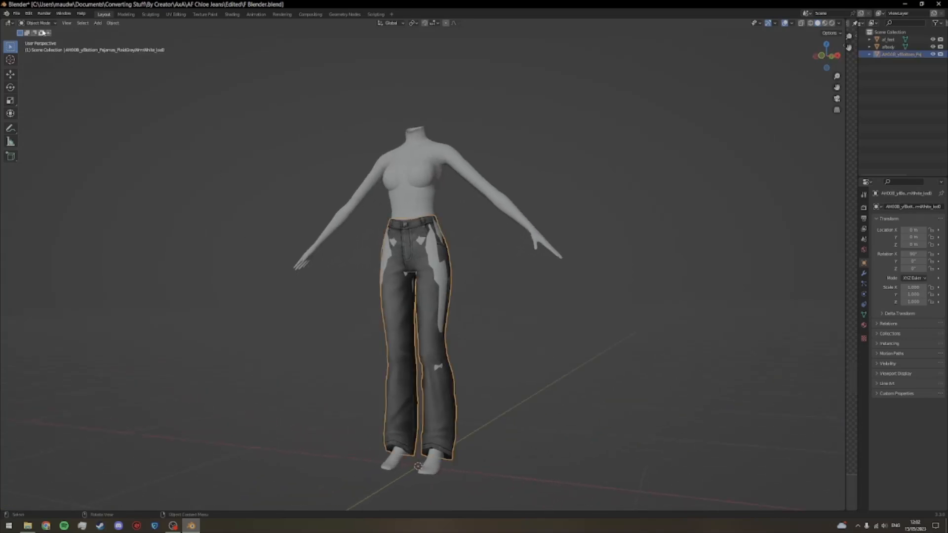
left_click(38, 22)
left_click(45, 49)
scroll(250, 232, "up", 4)
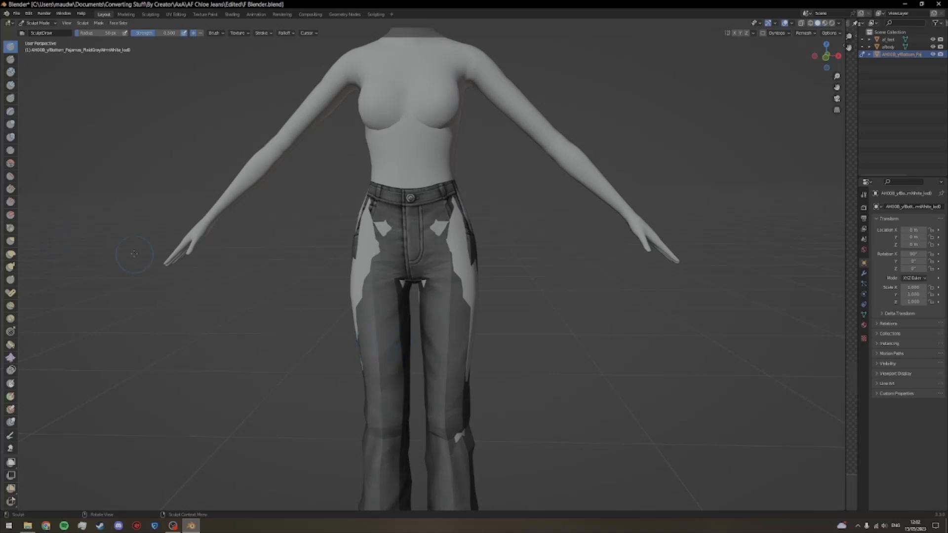
left_click(10, 241)
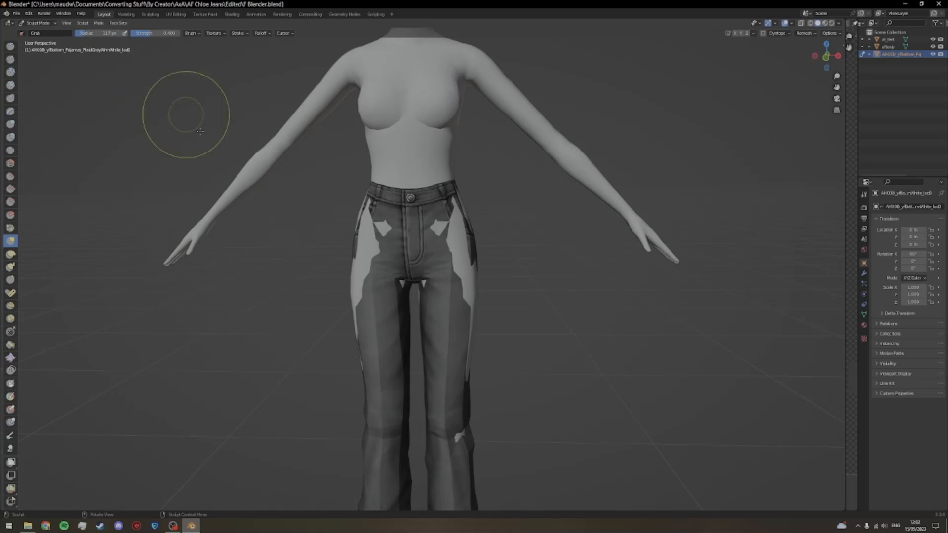
Step: Pull the jeans outward with the Grab brush along the body's left outer thigh and hip to cover exposed skin
scroll(547, 416, "down", 1)
left_click_drag(550, 418, 469, 408)
mouse_move(402, 413)
left_mouse_down()
mouse_move(501, 414)
mouse_move(339, 414)
mouse_move(531, 411)
mouse_move(428, 395)
left_mouse_up()
scroll(428, 395, "up", 2)
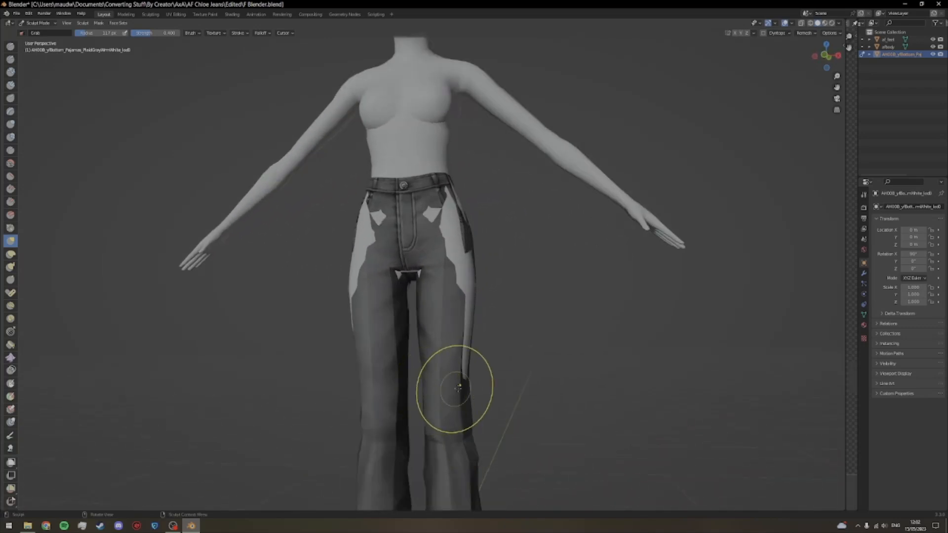
left_click_drag(468, 359, 480, 348)
left_click_drag(486, 333, 487, 326)
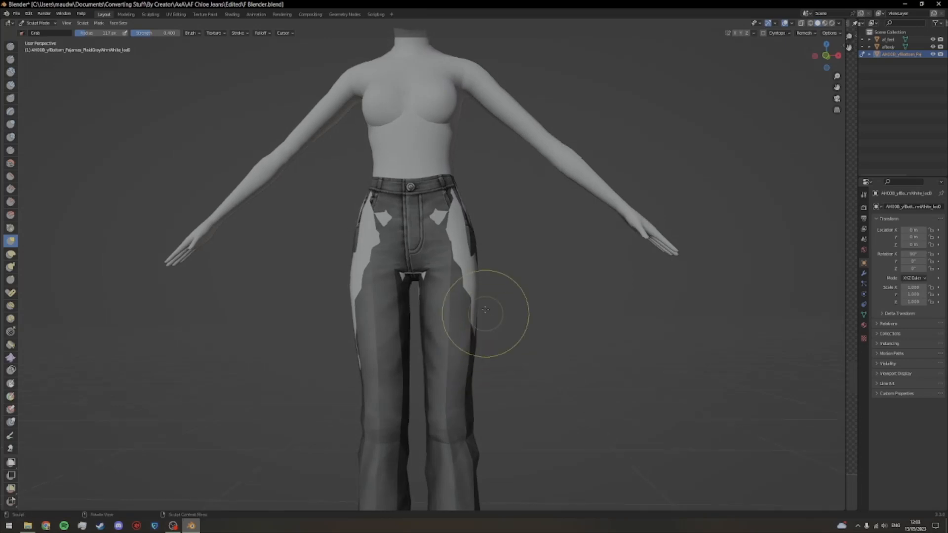
mouse_move(473, 288)
left_mouse_down()
mouse_move(475, 314)
mouse_move(498, 314)
left_mouse_up()
left_click_drag(471, 263, 473, 264)
mouse_move(473, 264)
left_mouse_down()
mouse_move(495, 305)
mouse_move(478, 272)
left_mouse_up()
left_click_drag(408, 300, 419, 310)
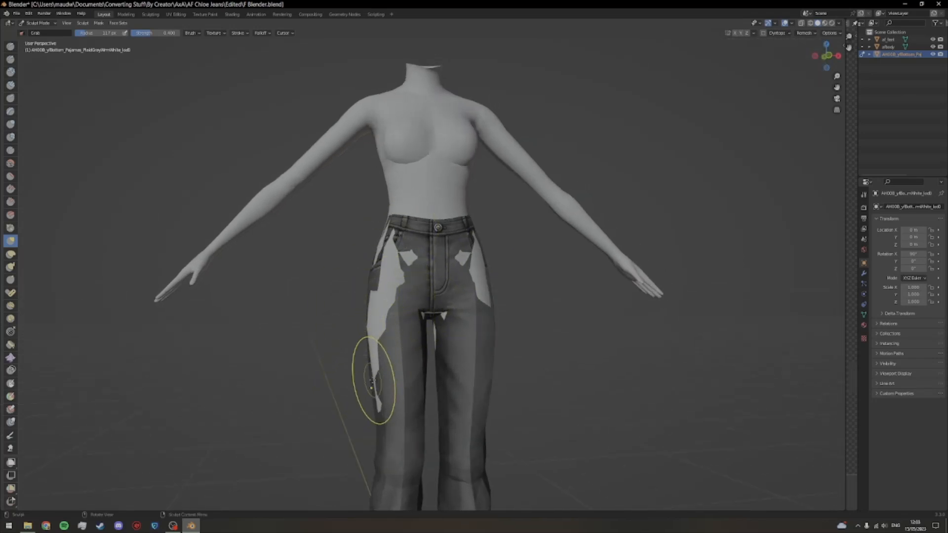
Step: Pull the jeans over the exposed skin on the body's right outer thigh, hip and front pocket area with the Grab brush
left_click_drag(376, 381, 372, 381)
mouse_move(377, 323)
left_mouse_down()
mouse_move(365, 325)
mouse_move(370, 343)
left_mouse_up()
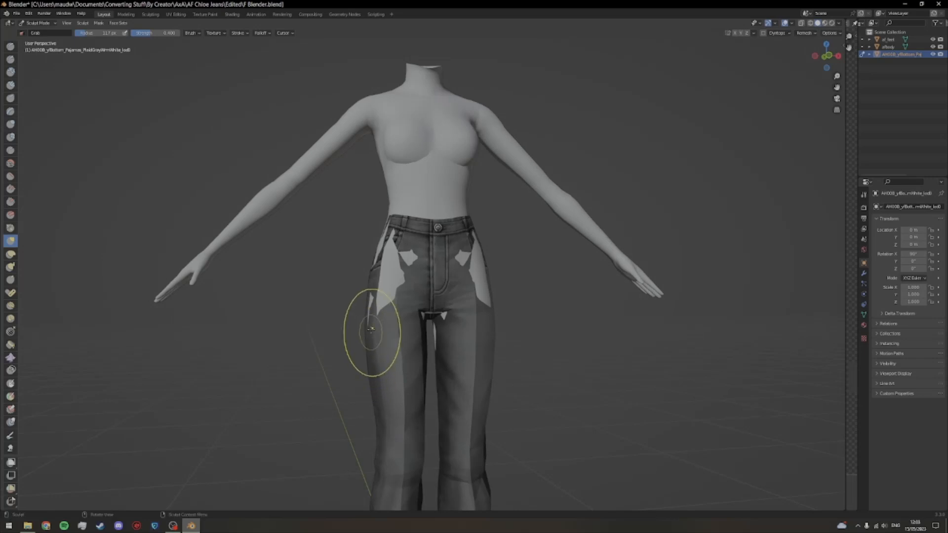
left_click_drag(372, 305, 368, 305)
left_click_drag(385, 312, 418, 318)
mouse_move(399, 250)
left_mouse_down()
mouse_move(392, 249)
mouse_move(399, 266)
mouse_move(373, 256)
left_mouse_up()
mouse_move(396, 280)
left_mouse_down()
mouse_move(466, 280)
mouse_move(452, 257)
left_mouse_up()
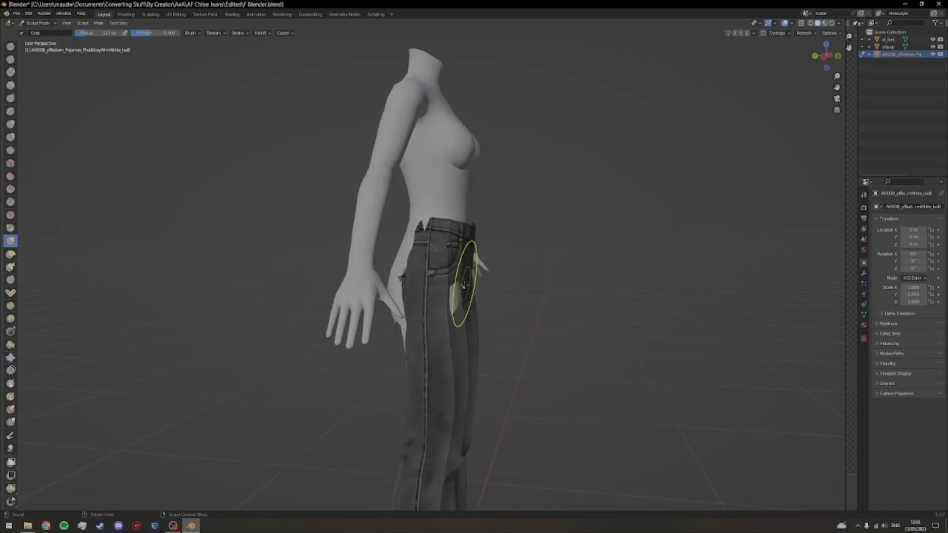
left_click_drag(454, 297, 397, 296)
left_click_drag(411, 263, 387, 249)
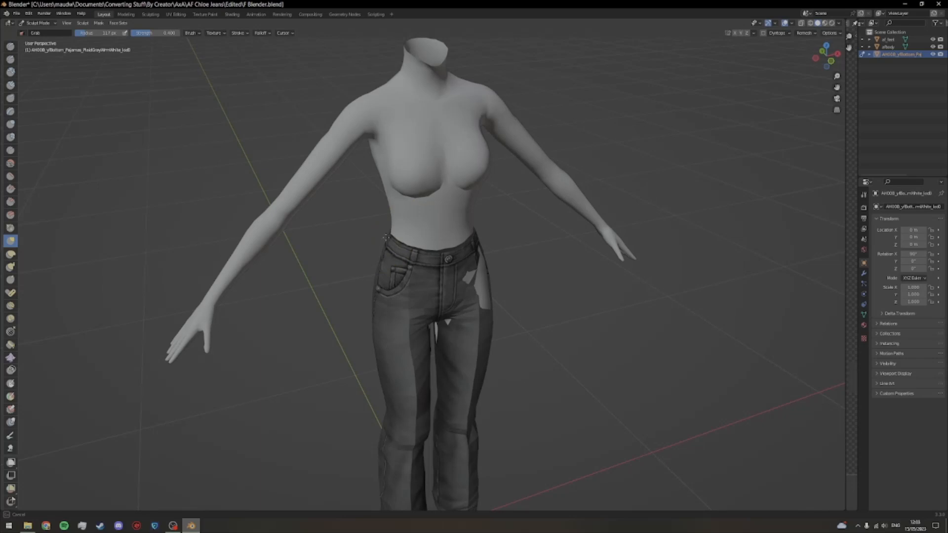
Step: Grab the jeans mesh around the crotch to cover the body there, then undo the last stroke
left_click_drag(487, 334, 422, 314)
mouse_move(425, 315)
left_mouse_down()
mouse_move(430, 323)
mouse_move(414, 314)
mouse_move(436, 324)
left_mouse_up()
left_click_drag(464, 333, 465, 337)
scroll(463, 340, "up", 4)
mouse_move(461, 384)
left_mouse_down()
mouse_move(466, 291)
mouse_move(495, 297)
mouse_move(475, 288)
mouse_move(488, 293)
left_mouse_up()
scroll(469, 294, "up", 1)
key("ctrl+z")
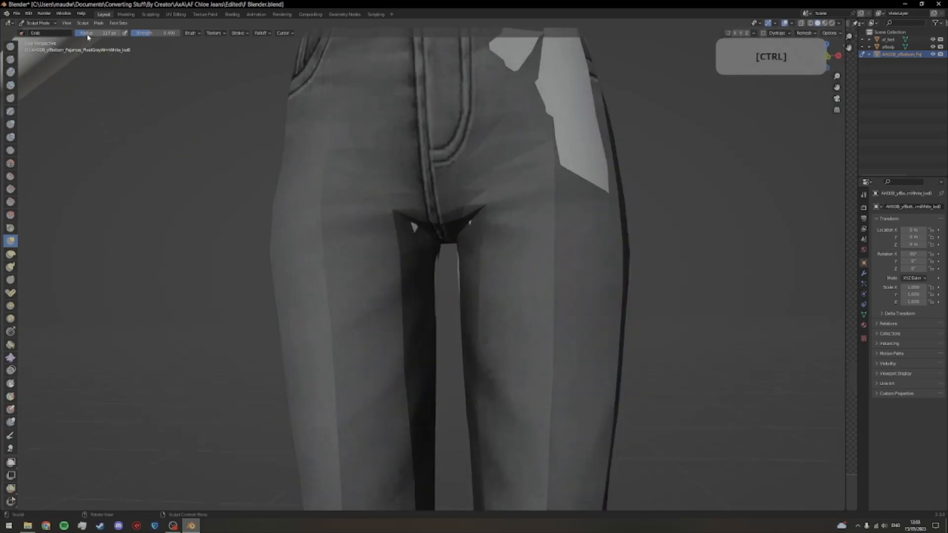
Step: Reduce the Grab brush radius to 52 px and work on the crotch and upper inner thigh, undoing unwanted strokes
left_click_drag(98, 33, 94, 33)
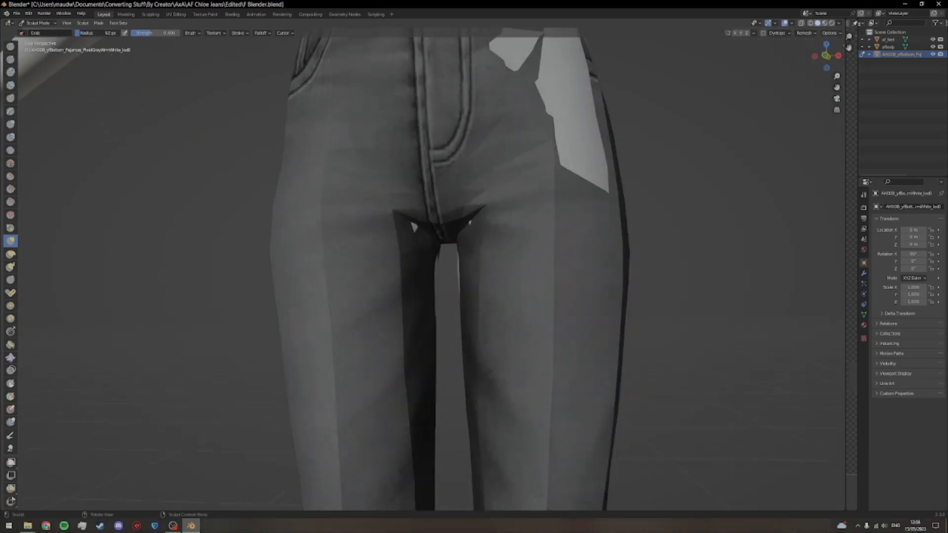
left_click_drag(445, 308, 432, 310)
mouse_move(394, 231)
left_mouse_down()
mouse_move(451, 266)
mouse_move(422, 275)
left_mouse_up()
key("ctrl+z")
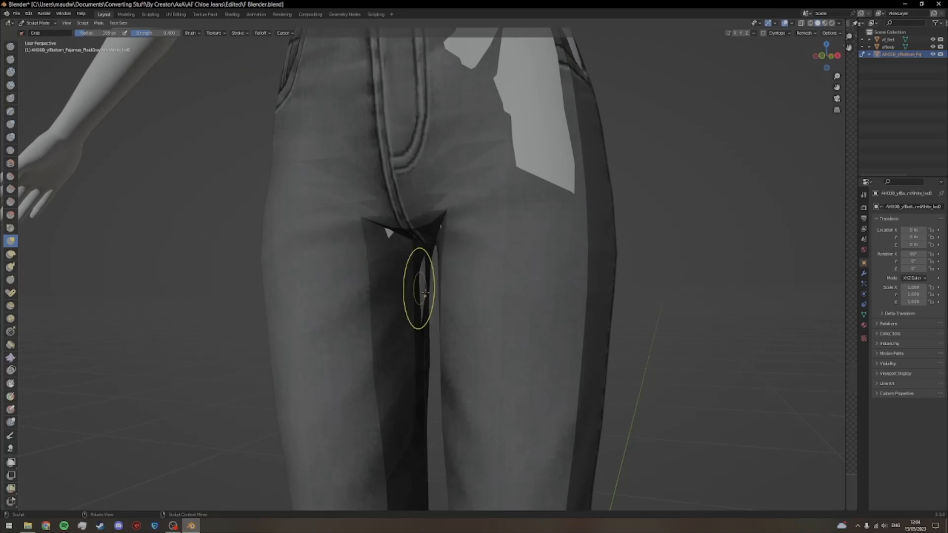
left_click_drag(419, 294, 423, 275)
mouse_move(391, 228)
left_mouse_down()
mouse_move(396, 220)
mouse_move(396, 234)
mouse_move(398, 221)
left_mouse_up()
key("ctrl+z")
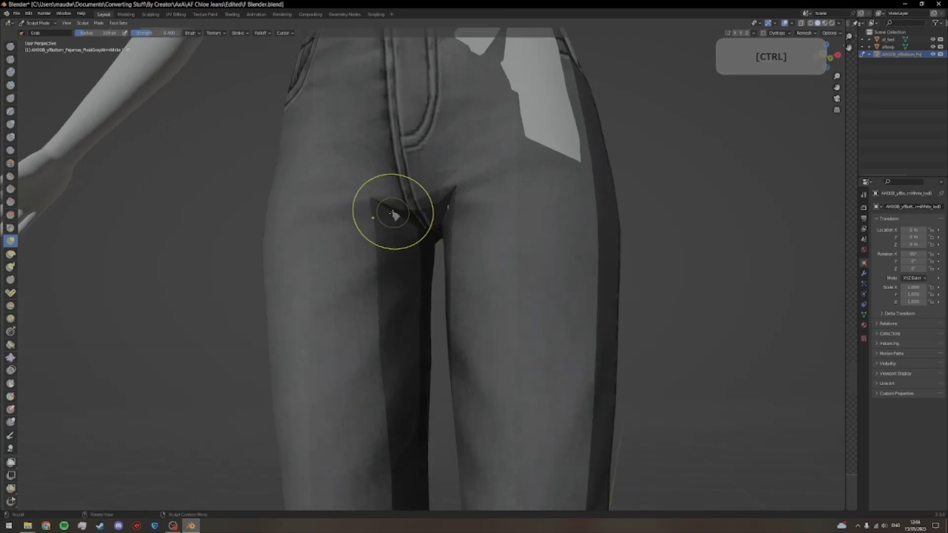
Step: Nudge the jeans over the small skin gaps beside the crotch seam, undoing an unwanted stroke and checking both sides
left_click_drag(393, 216, 395, 216)
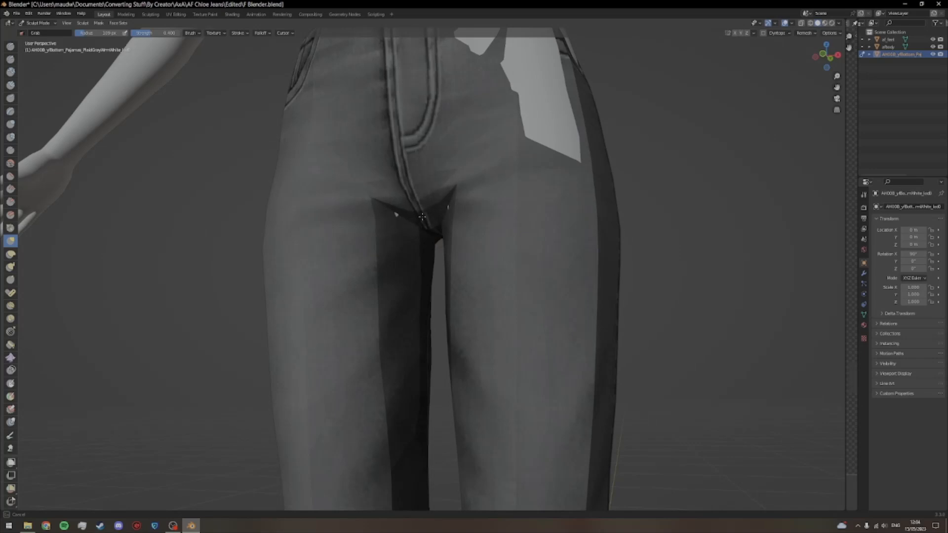
left_click_drag(450, 230, 438, 240)
key("ctrl+z")
mouse_move(462, 283)
left_mouse_down()
mouse_move(452, 275)
mouse_move(458, 263)
mouse_move(495, 281)
mouse_move(481, 280)
left_mouse_up()
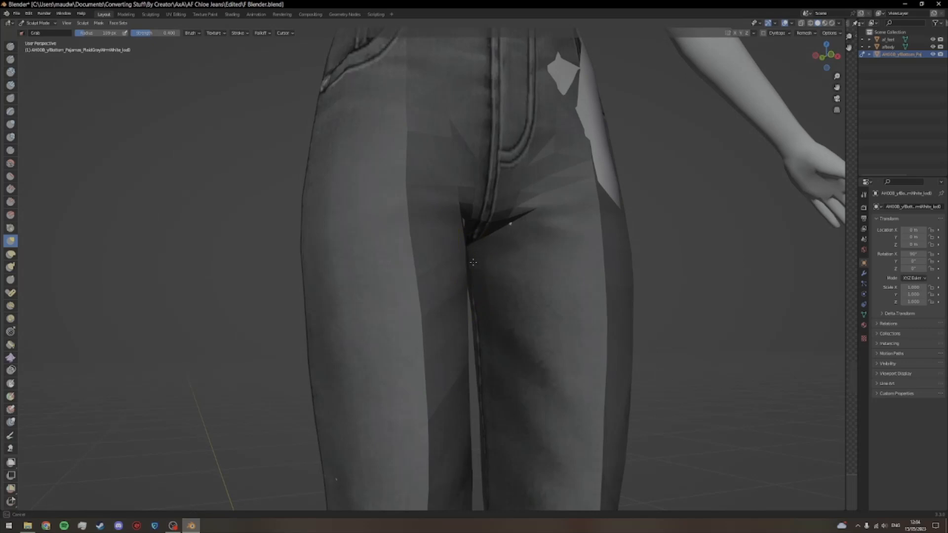
left_click_drag(472, 263, 436, 280)
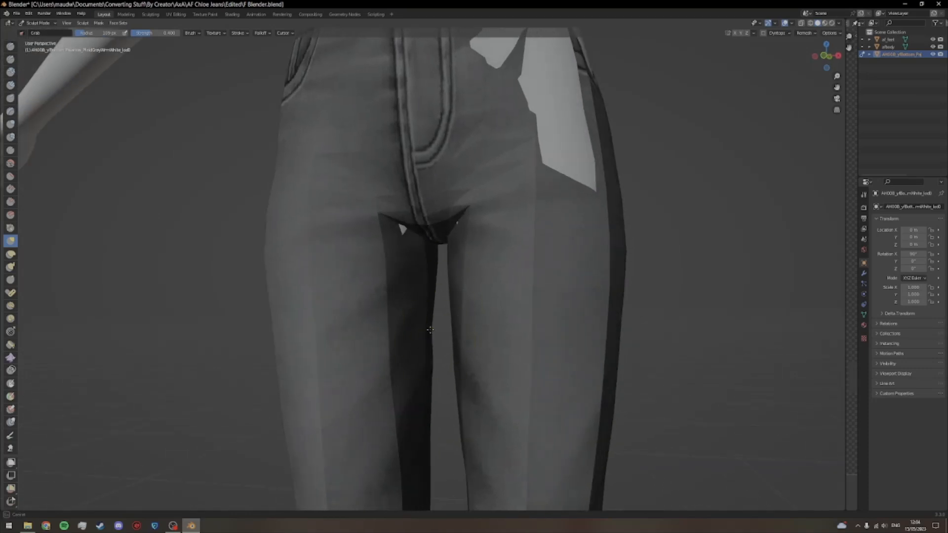
Step: Adjust the jeans along the inner thighs below the crotch with the Grab brush to cover the exposed skin slivers
scroll(437, 339, "down", 6)
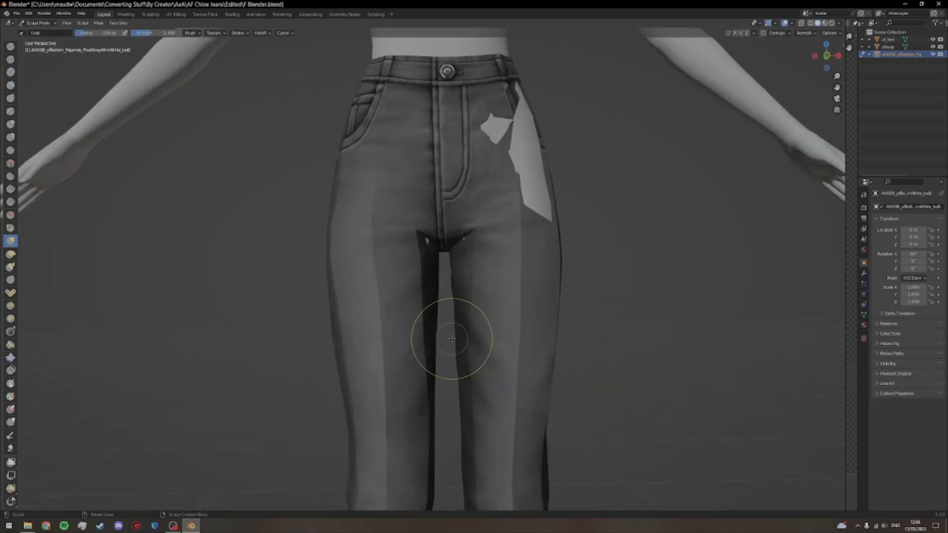
left_click_drag(472, 387, 518, 201)
mouse_move(464, 226)
left_mouse_down()
mouse_move(545, 237)
mouse_move(498, 220)
mouse_move(442, 217)
mouse_move(425, 203)
mouse_move(439, 207)
left_mouse_up()
left_click_drag(461, 69, 435, 220)
scroll(484, 246, "up", 3)
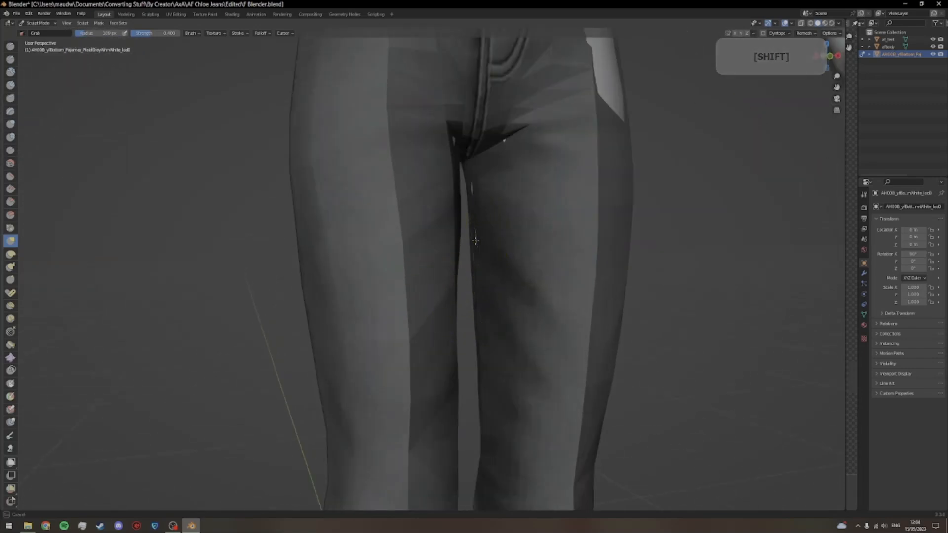
left_click_drag(482, 199, 437, 200)
Step: Pull the jeans over the exposed front of the body's left hip, around the pocket and side seam
mouse_move(562, 231)
left_mouse_down()
mouse_move(433, 233)
mouse_move(419, 224)
mouse_move(554, 236)
left_mouse_up()
scroll(482, 220, "down", 3)
mouse_move(478, 220)
left_mouse_down()
mouse_move(476, 341)
mouse_move(504, 339)
mouse_move(500, 315)
mouse_move(467, 304)
mouse_move(496, 298)
mouse_move(493, 283)
mouse_move(373, 296)
mouse_move(431, 296)
left_mouse_up()
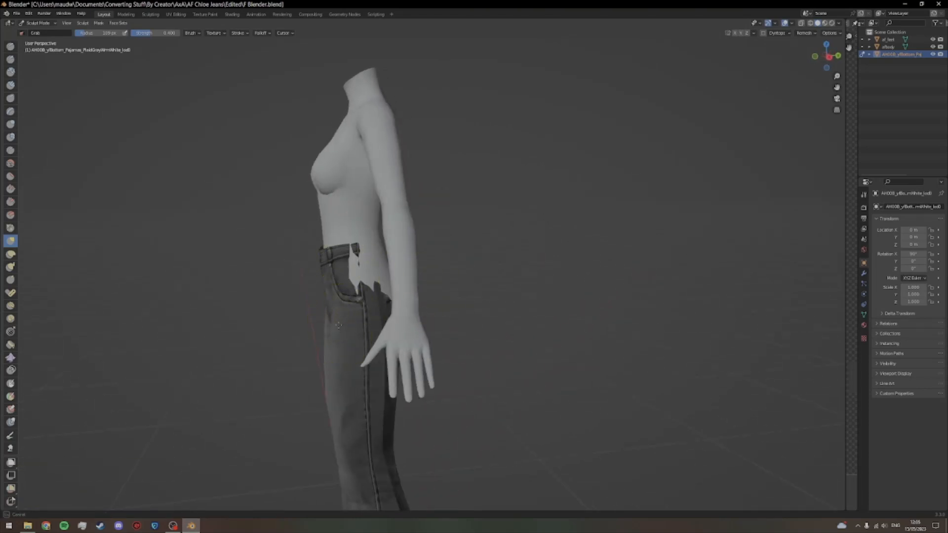
left_click_drag(353, 326, 417, 322)
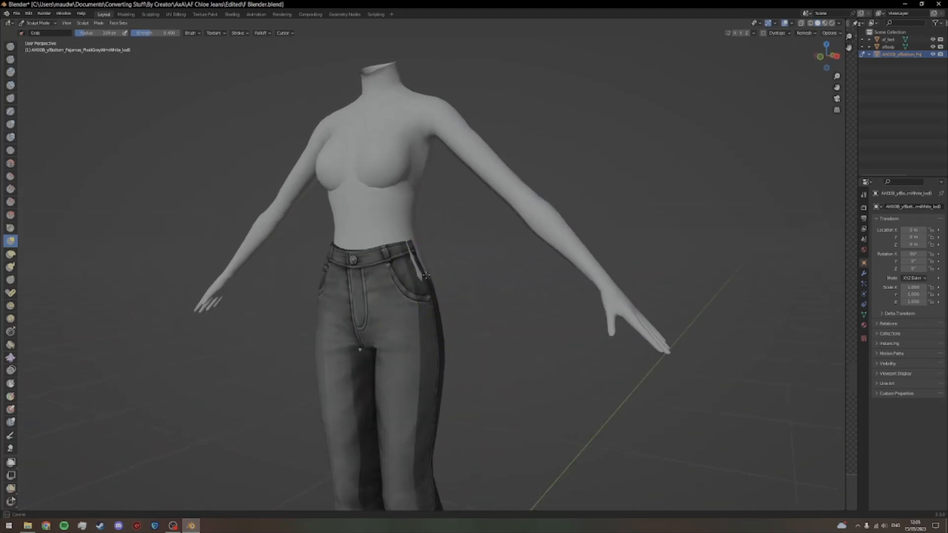
mouse_move(417, 260)
left_mouse_down()
mouse_move(358, 284)
mouse_move(459, 291)
mouse_move(485, 281)
mouse_move(467, 290)
left_mouse_up()
Step: Pull the front of the jeans' waistband in against the stomach, beside the belt loop above the left pocket, with the Grab brush
scroll(381, 291, "up", 4)
scroll(468, 290, "up", 4)
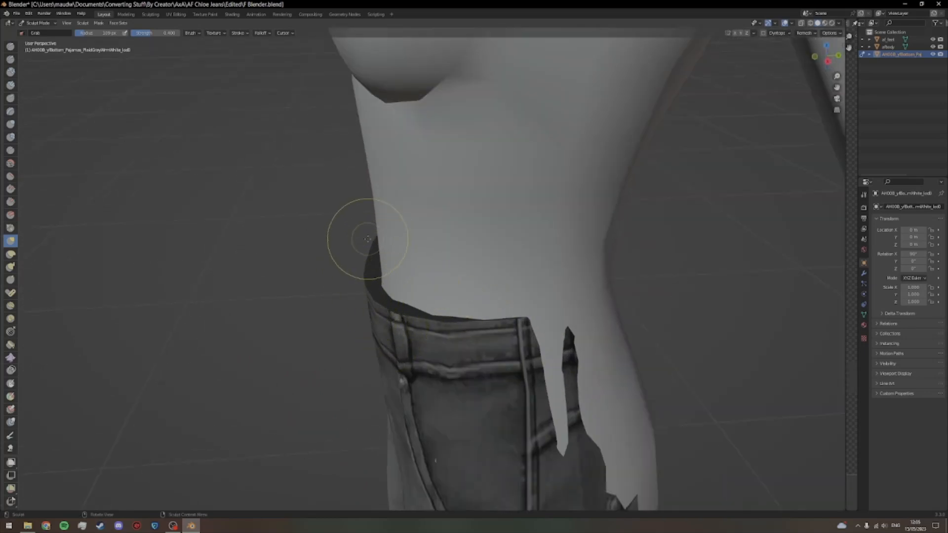
left_click_drag(385, 312, 394, 310)
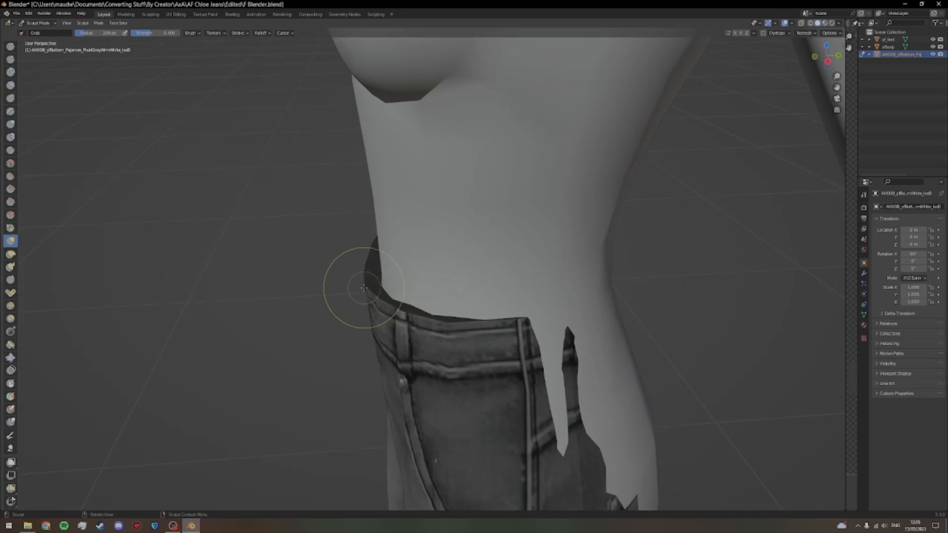
mouse_move(365, 287)
left_mouse_down()
mouse_move(367, 266)
mouse_move(471, 239)
mouse_move(421, 226)
mouse_move(431, 219)
left_mouse_up()
mouse_move(431, 219)
left_mouse_down()
mouse_move(388, 235)
mouse_move(403, 232)
left_mouse_up()
mouse_move(427, 322)
left_mouse_down()
mouse_move(435, 312)
mouse_move(376, 315)
left_mouse_up()
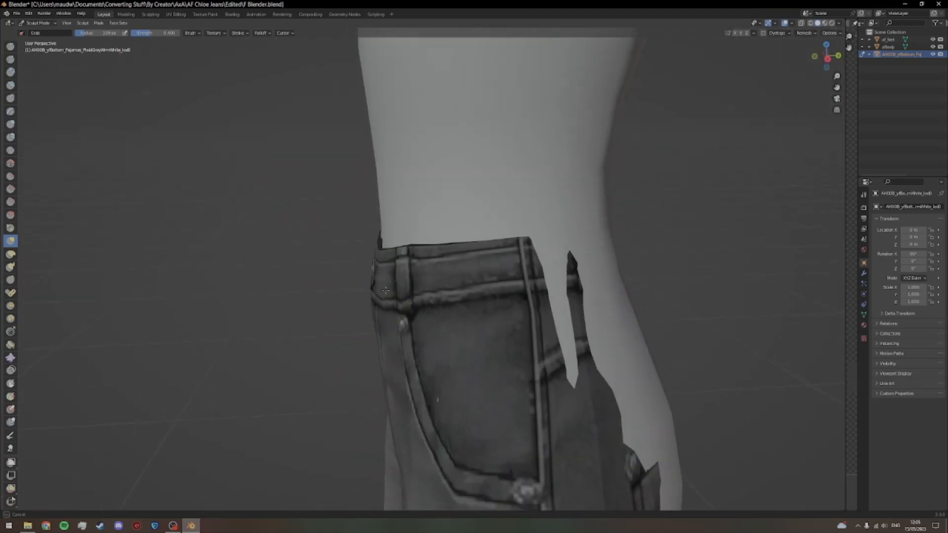
scroll(405, 284, "down", 3)
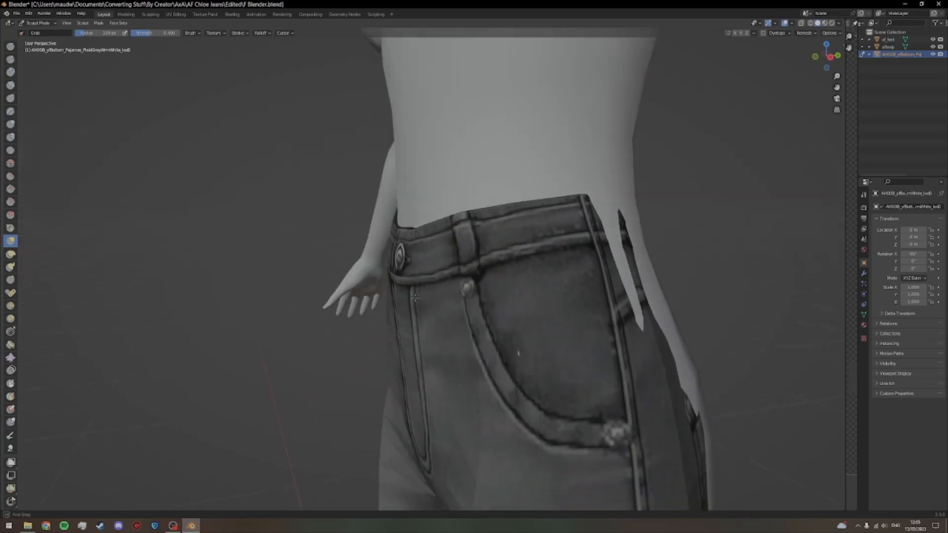
Step: Adjust the waistband above the right front pocket and compare its fit with the left side
mouse_move(415, 281)
left_mouse_down()
mouse_move(398, 283)
mouse_move(413, 269)
mouse_move(535, 291)
left_mouse_up()
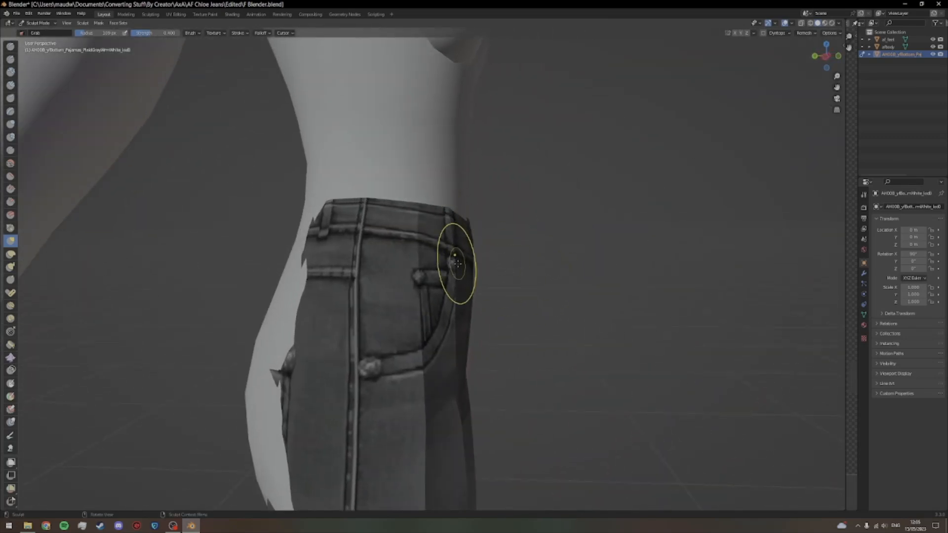
left_click_drag(453, 273, 459, 274)
mouse_move(506, 287)
left_mouse_down()
mouse_move(423, 283)
mouse_move(463, 313)
mouse_move(525, 275)
mouse_move(542, 287)
mouse_move(502, 307)
mouse_move(508, 301)
mouse_move(466, 302)
left_mouse_up()
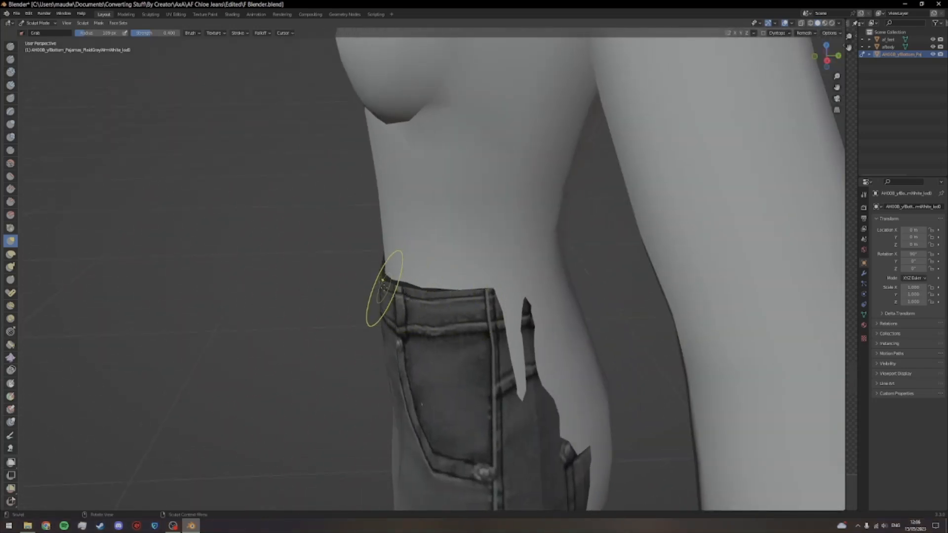
mouse_move(388, 286)
left_mouse_down()
mouse_move(416, 247)
mouse_move(400, 231)
mouse_move(444, 237)
left_mouse_up()
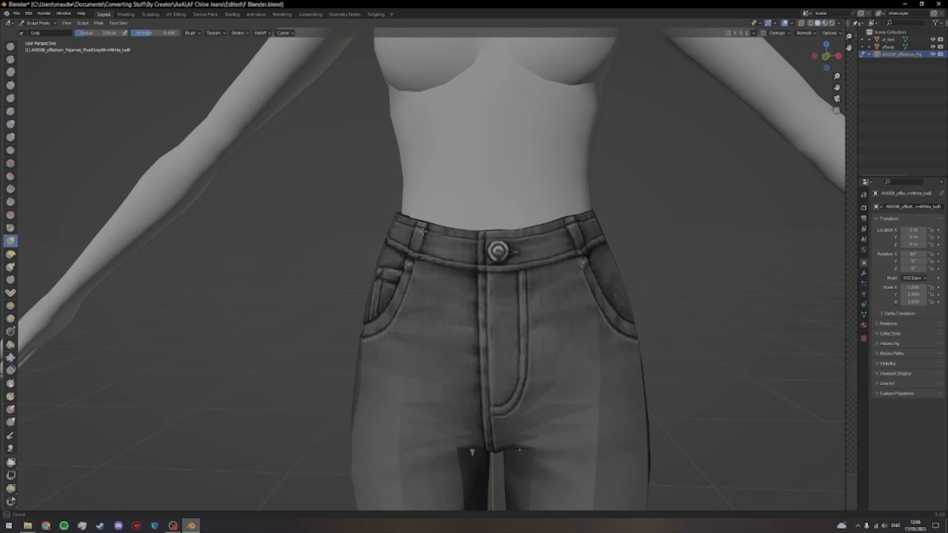
Step: Even out the front waistband at both belt loops so it follows the waist symmetrically
left_click_drag(561, 221, 562, 221)
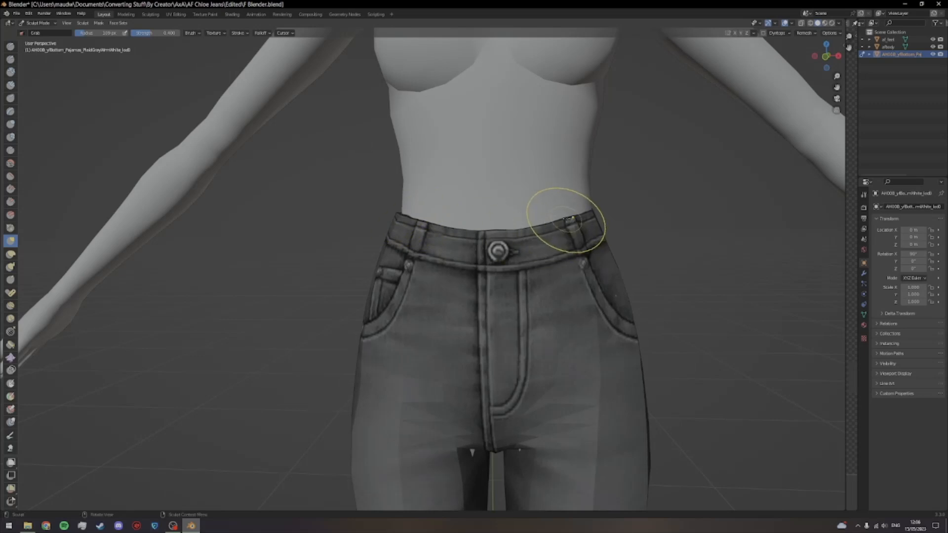
left_click_drag(607, 223, 615, 227)
mouse_move(556, 263)
left_mouse_down()
mouse_move(547, 265)
mouse_move(617, 275)
mouse_move(606, 270)
left_mouse_up()
mouse_move(435, 228)
left_mouse_down()
mouse_move(489, 256)
mouse_move(432, 236)
left_mouse_up()
left_click_drag(455, 261, 495, 266)
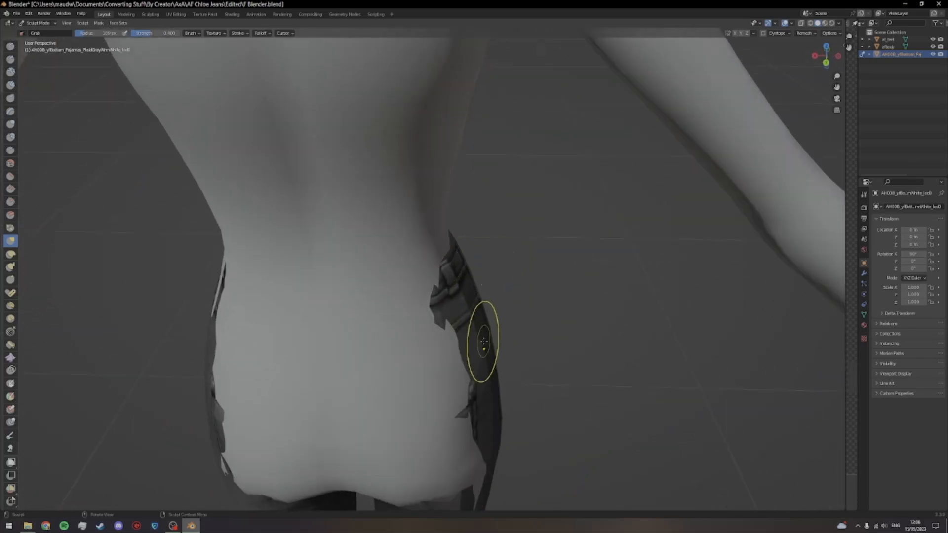
Step: Pull the back of the jeans outward over the buttocks around the back pockets with the Grab brush
scroll(496, 358, "down", 1)
left_click_drag(509, 394, 514, 195)
scroll(514, 195, "down", 1)
mouse_move(489, 234)
left_mouse_down()
mouse_move(516, 239)
mouse_move(546, 228)
mouse_move(463, 248)
mouse_move(550, 245)
mouse_move(603, 275)
mouse_move(578, 279)
mouse_move(573, 299)
left_mouse_up()
scroll(547, 229, "down", 2)
scroll(601, 274, "up", 2)
mouse_move(578, 345)
left_mouse_down()
mouse_move(587, 326)
mouse_move(545, 327)
mouse_move(571, 328)
mouse_move(553, 316)
left_mouse_up()
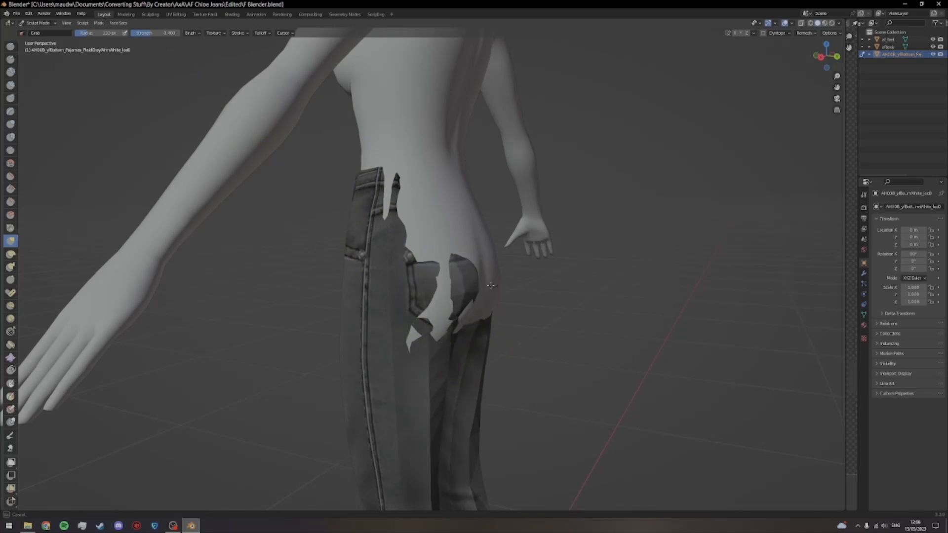
Step: Pull the denim around the lower left back pocket outward to cover the exposed skin on the left buttock
mouse_move(490, 290)
left_mouse_down()
mouse_move(377, 290)
mouse_move(355, 301)
mouse_move(373, 317)
mouse_move(355, 315)
left_mouse_up()
left_click_drag(388, 346, 381, 344)
left_click_drag(361, 303, 356, 302)
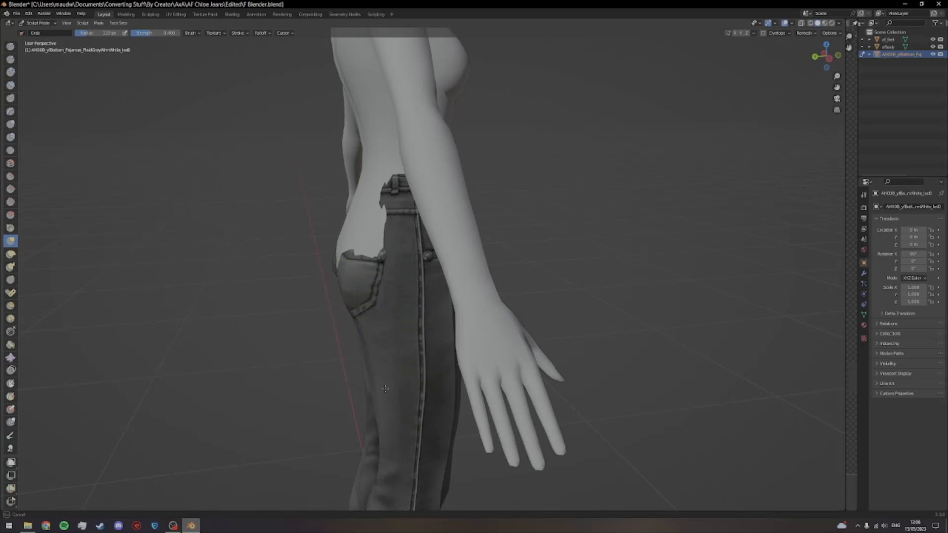
left_click_drag(384, 389, 489, 373)
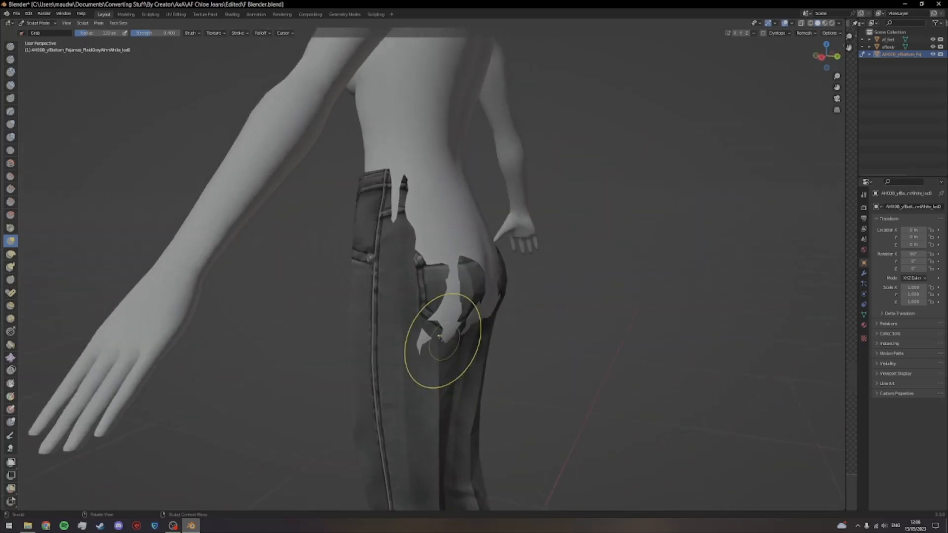
mouse_move(438, 306)
left_mouse_down()
mouse_move(417, 338)
mouse_move(452, 315)
left_mouse_up()
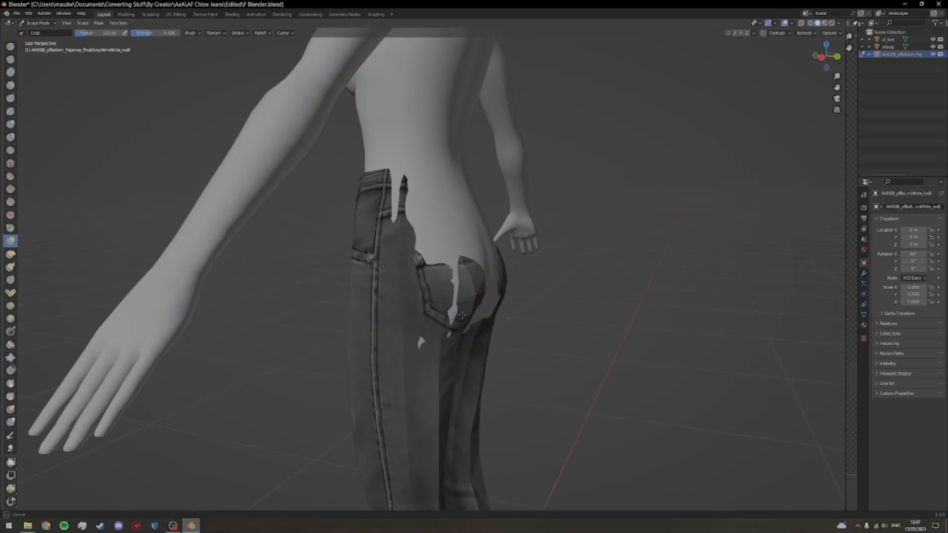
left_click_drag(433, 349, 333, 340)
left_click_drag(346, 341, 389, 341)
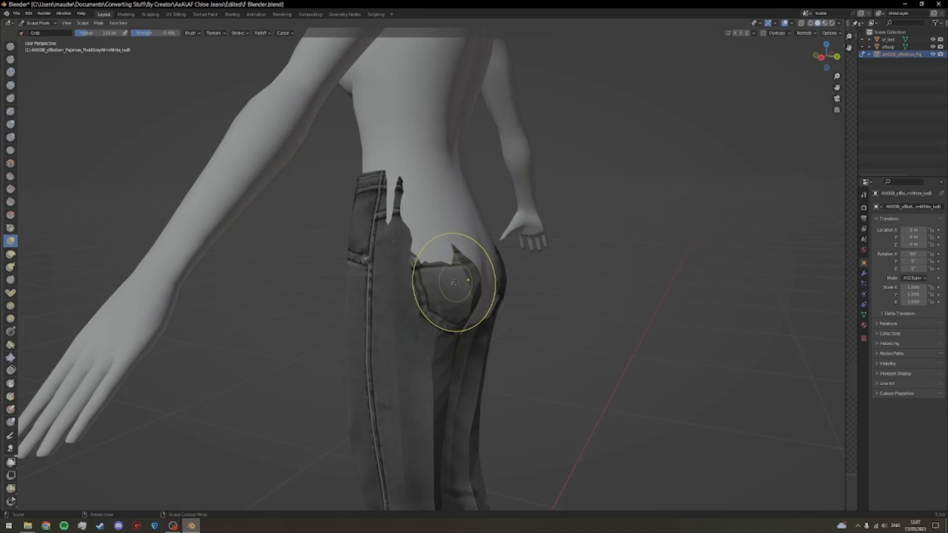
Step: Cover the remaining skin gaps under the left back pocket and between the buttocks with Grab strokes
left_click_drag(484, 303, 480, 302)
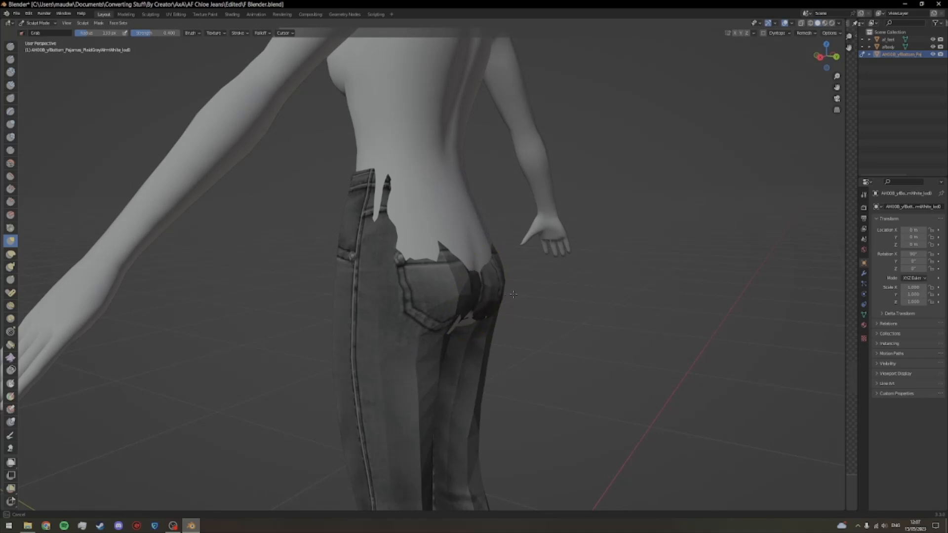
left_click_drag(479, 320, 461, 298)
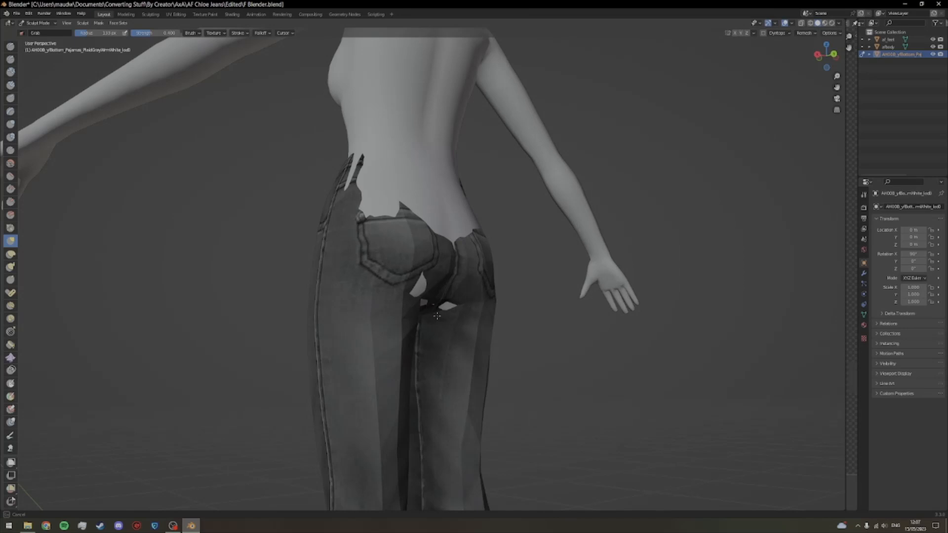
left_click_drag(465, 319, 431, 315)
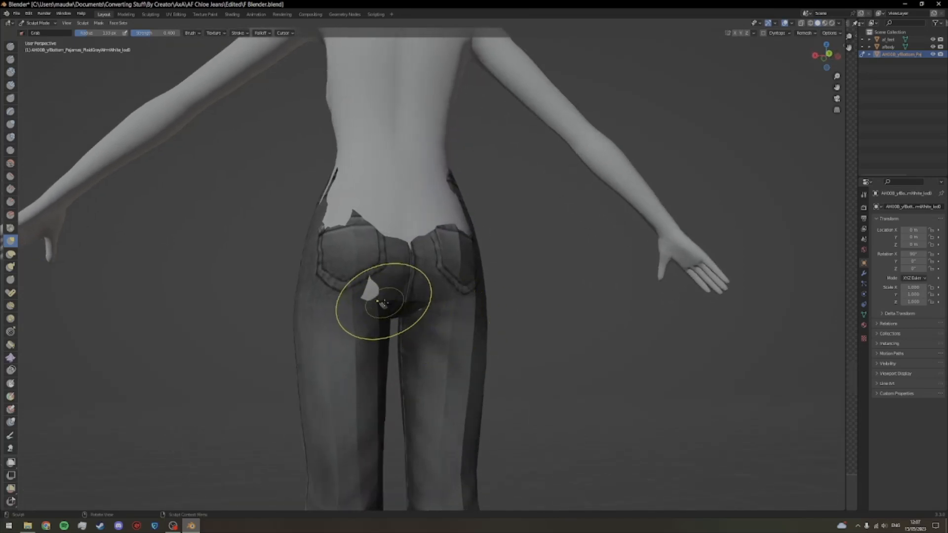
left_click_drag(369, 292, 373, 299)
left_click_drag(440, 302, 422, 323)
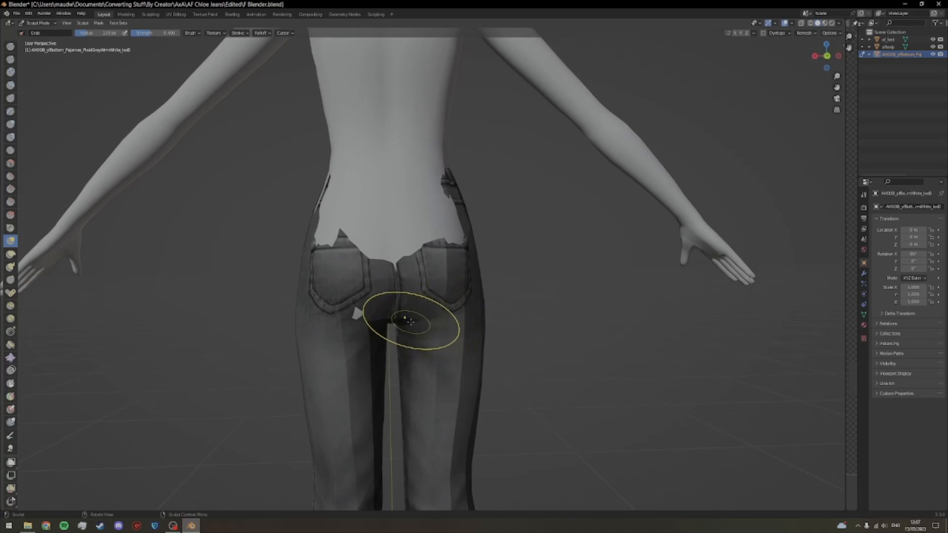
left_click_drag(355, 312, 441, 321)
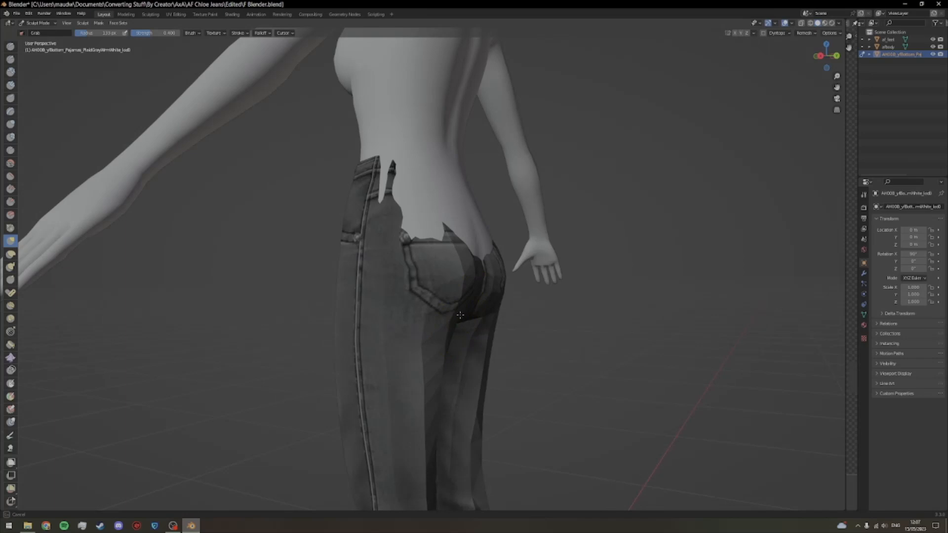
Step: Pull the rear of the jeans over the exposed hips and lower back until the whole back waistband covers the body
mouse_move(473, 220)
left_mouse_down()
mouse_move(454, 264)
mouse_move(370, 253)
mouse_move(494, 254)
mouse_move(457, 265)
mouse_move(337, 247)
mouse_move(464, 249)
mouse_move(336, 254)
mouse_move(412, 254)
mouse_move(380, 247)
mouse_move(449, 242)
mouse_move(434, 269)
mouse_move(385, 267)
mouse_move(456, 286)
mouse_move(513, 276)
left_mouse_up()
scroll(444, 245, "up", 3)
left_click_drag(579, 198, 533, 172)
mouse_move(583, 296)
left_mouse_down()
mouse_move(322, 285)
mouse_move(543, 264)
mouse_move(499, 256)
left_mouse_up()
left_click_drag(588, 252, 430, 296)
scroll(444, 237, "up", 4)
left_click_drag(454, 212, 395, 247)
left_click_drag(310, 213, 542, 286)
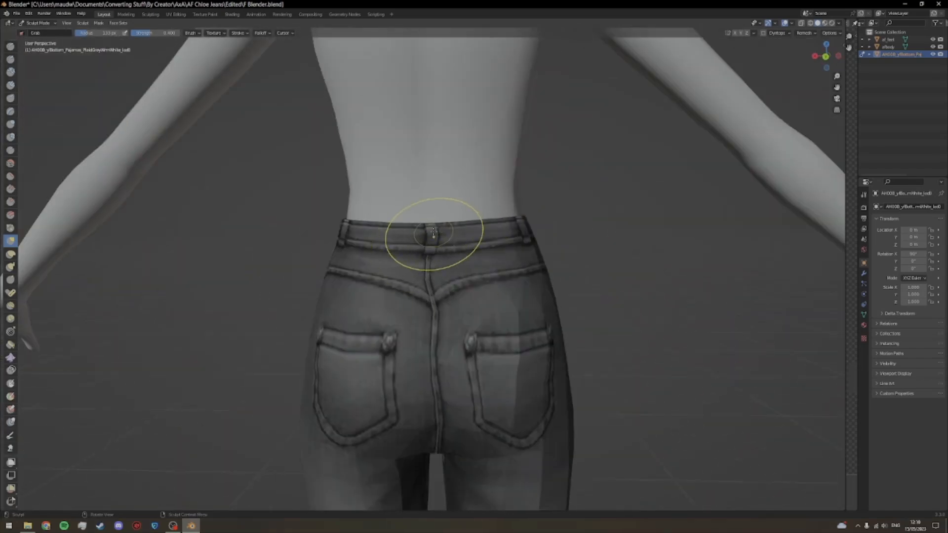
Step: Enlarge the Grab brush radius to 149 px and push the centre back seam inward between the buttocks
mouse_move(445, 366)
left_mouse_down()
mouse_move(442, 378)
mouse_move(320, 322)
mouse_move(444, 339)
left_mouse_up()
scroll(339, 321, "up", 3)
scroll(444, 338, "up", 3)
left_click_drag(96, 33, 99, 33)
mouse_move(444, 247)
left_mouse_down()
mouse_move(508, 264)
mouse_move(419, 267)
mouse_move(493, 264)
mouse_move(453, 263)
mouse_move(362, 298)
mouse_move(454, 366)
mouse_move(395, 402)
mouse_move(416, 291)
mouse_move(635, 169)
mouse_move(421, 216)
left_mouse_up()
scroll(362, 298, "down", 2)
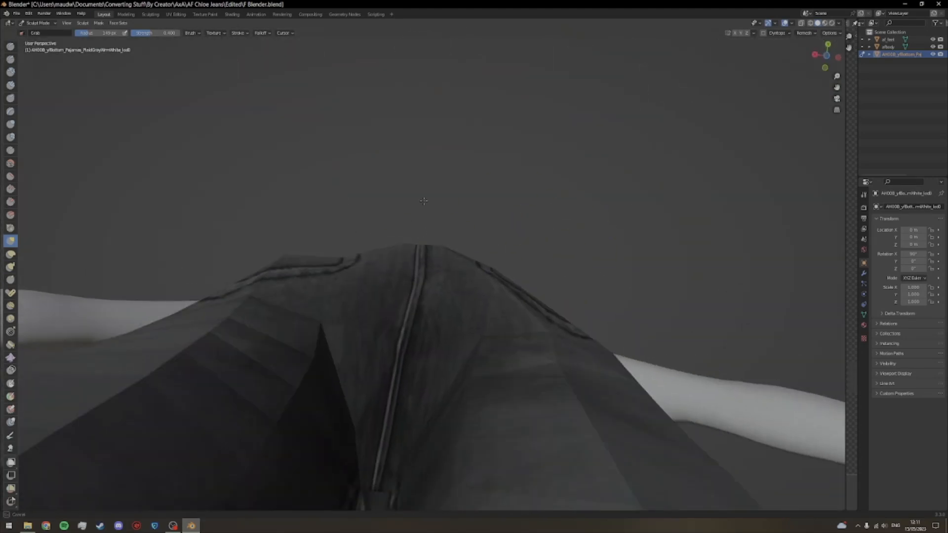
left_click_drag(423, 356, 402, 349)
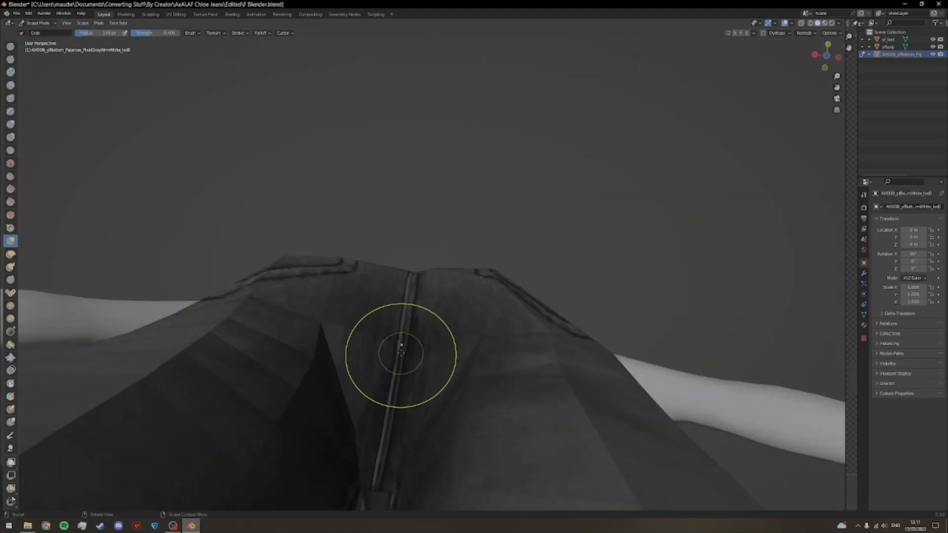
Step: Even out the curvature of both buttocks on either side of the centre seam, working from underneath the seat
left_click_drag(476, 331, 498, 299)
left_click_drag(455, 239, 465, 240)
mouse_move(286, 262)
left_mouse_down()
mouse_move(269, 280)
mouse_move(341, 265)
left_mouse_up()
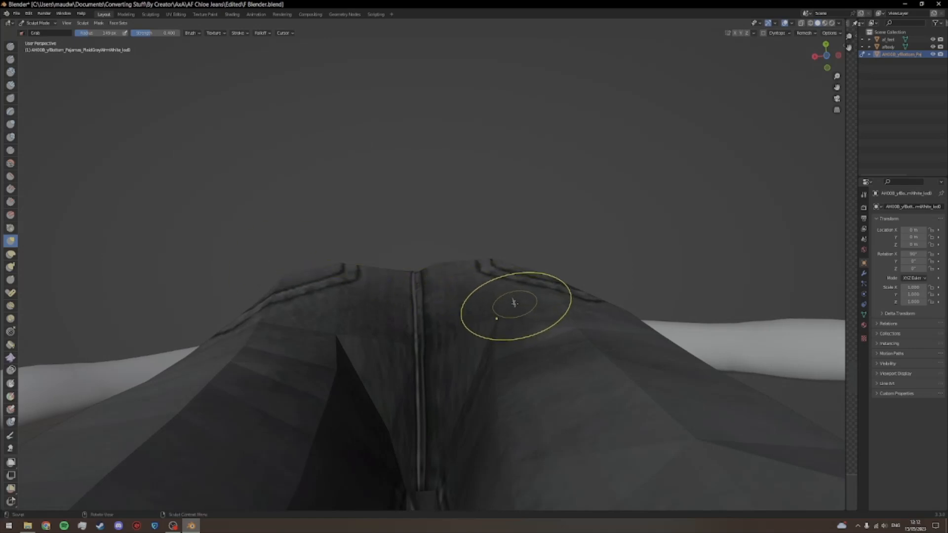
left_click_drag(513, 302, 507, 299)
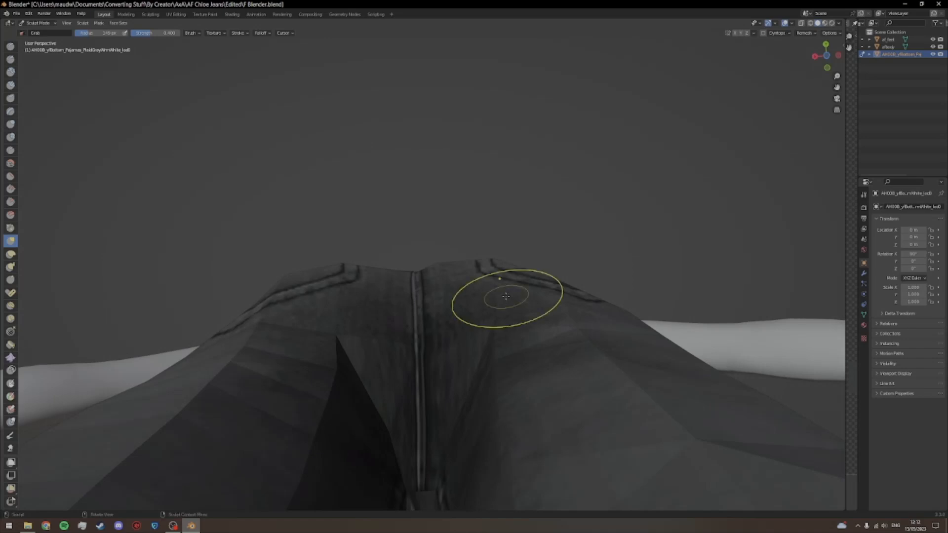
left_click_drag(356, 285, 369, 282)
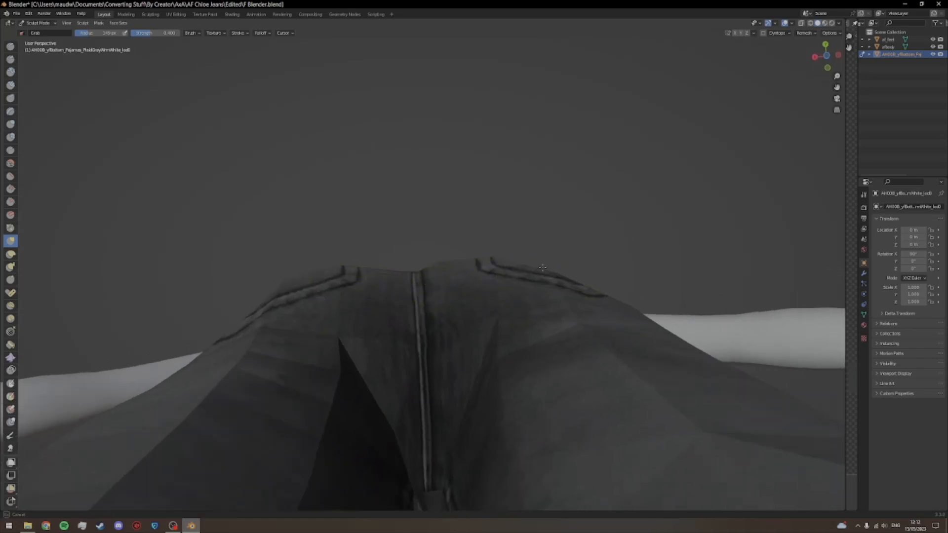
left_click_drag(545, 265, 555, 281)
mouse_move(584, 254)
left_mouse_down()
mouse_move(588, 275)
mouse_move(583, 246)
left_mouse_up()
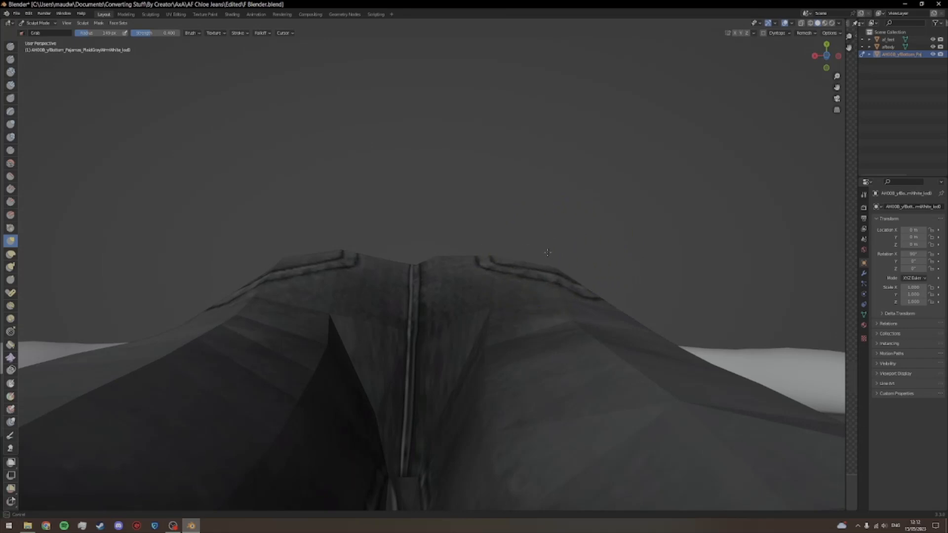
left_click_drag(417, 249, 436, 250)
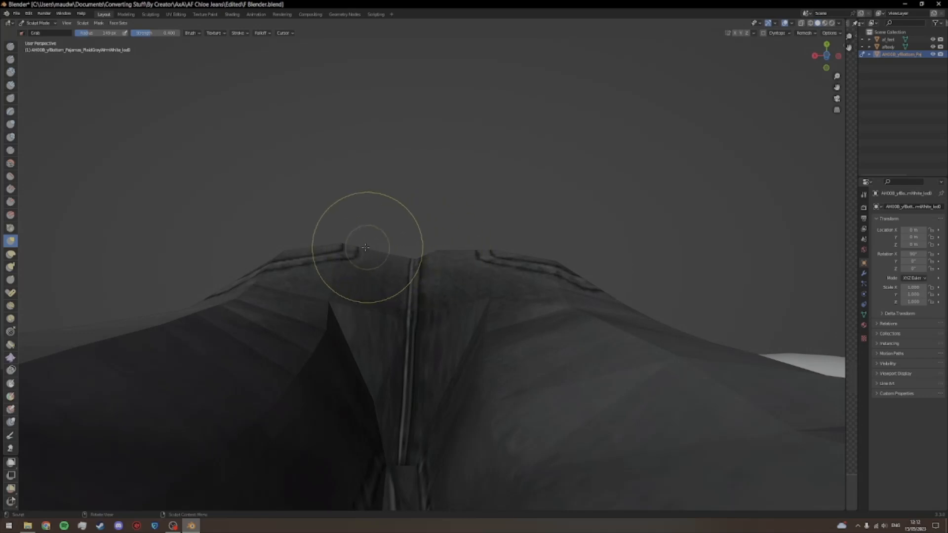
left_click_drag(340, 247, 342, 248)
left_click_drag(500, 254, 500, 227)
mouse_move(592, 255)
left_mouse_down()
mouse_move(582, 251)
mouse_move(595, 251)
mouse_move(596, 238)
mouse_move(588, 327)
left_mouse_up()
scroll(595, 249, "down", 1)
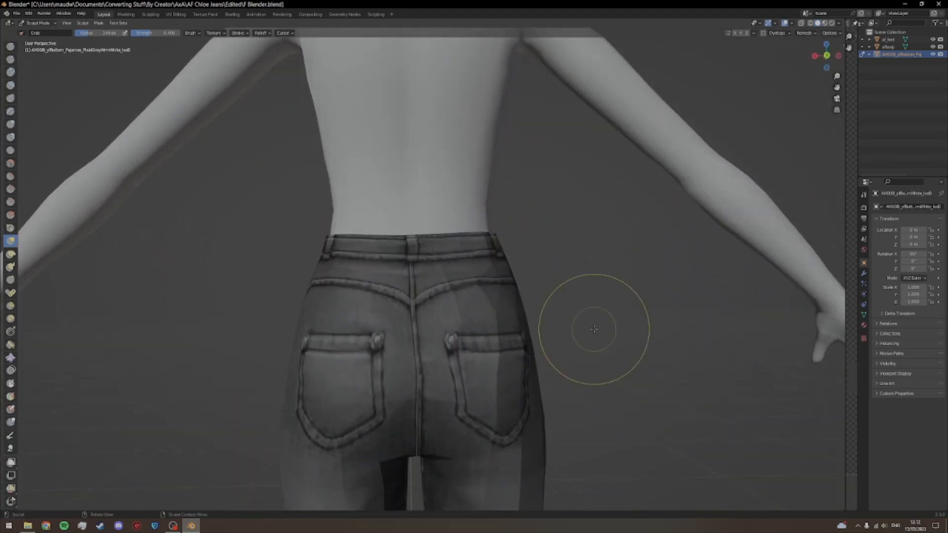
Step: Refine the seat's side profile at the left back pocket and compare it with the right side
scroll(553, 312, "up", 1)
mouse_move(417, 406)
left_mouse_down()
mouse_move(426, 418)
mouse_move(532, 428)
mouse_move(503, 406)
mouse_move(478, 336)
mouse_move(501, 369)
left_mouse_up()
scroll(444, 428, "down", 1)
mouse_move(461, 380)
left_mouse_down()
mouse_move(469, 383)
mouse_move(295, 384)
left_mouse_up()
mouse_move(422, 362)
left_mouse_down()
mouse_move(443, 370)
mouse_move(400, 371)
mouse_move(558, 372)
left_mouse_up()
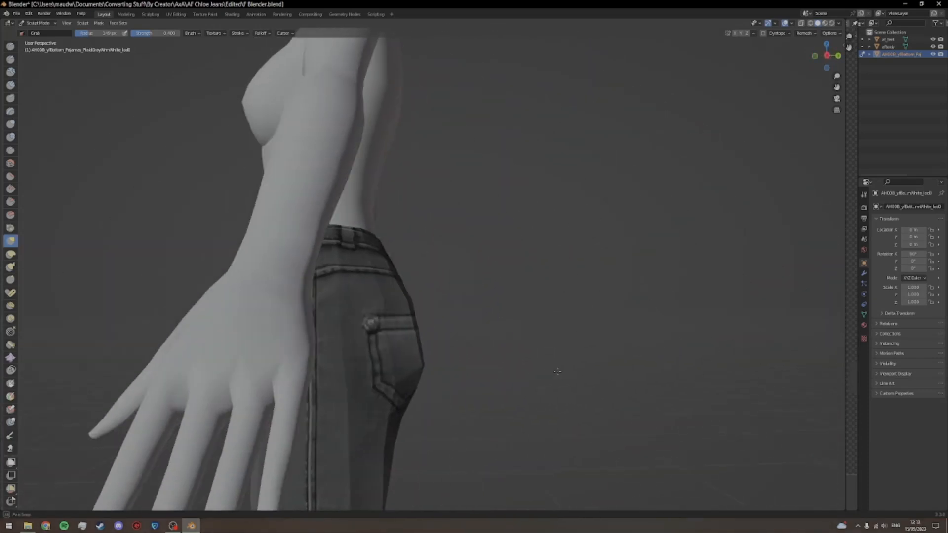
left_click_drag(421, 367, 415, 367)
mouse_move(463, 370)
left_mouse_down()
mouse_move(290, 360)
mouse_move(294, 380)
left_mouse_up()
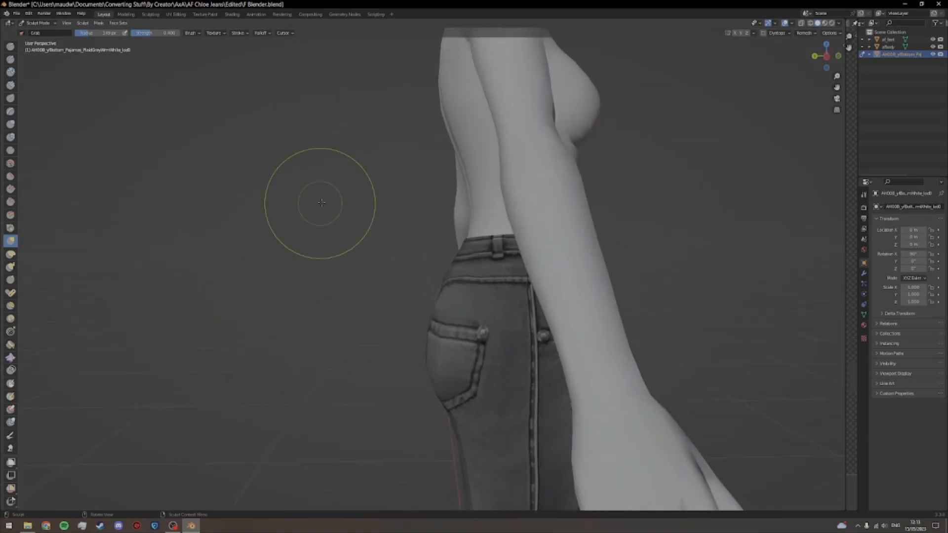
Step: Switch to Object Mode and select afbody to compare its outline with the jeans' seat from the side and back
left_click(30, 22)
left_click(37, 31)
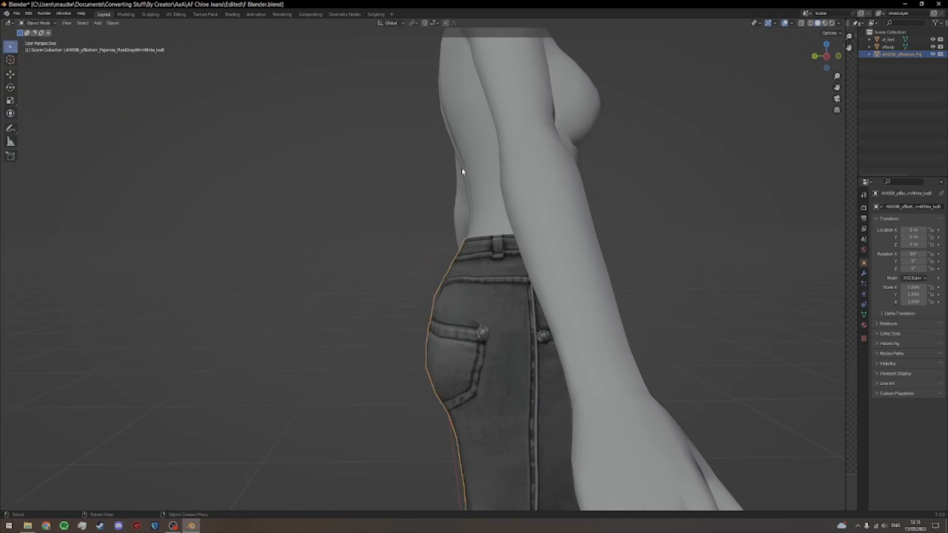
left_click(513, 172)
left_click_drag(662, 216, 660, 213)
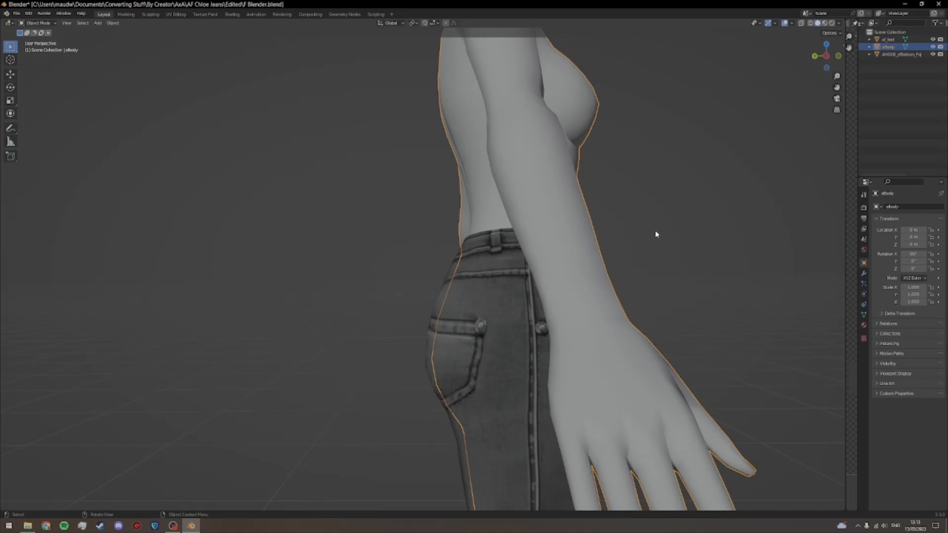
scroll(656, 232, "up", 1)
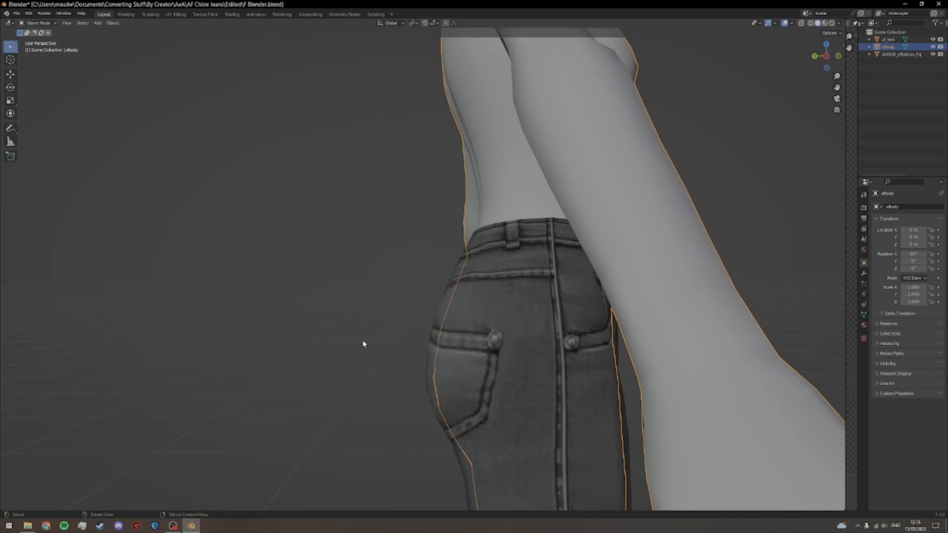
scroll(364, 341, "up", 1)
left_click(378, 339)
left_click_drag(378, 340, 375, 340)
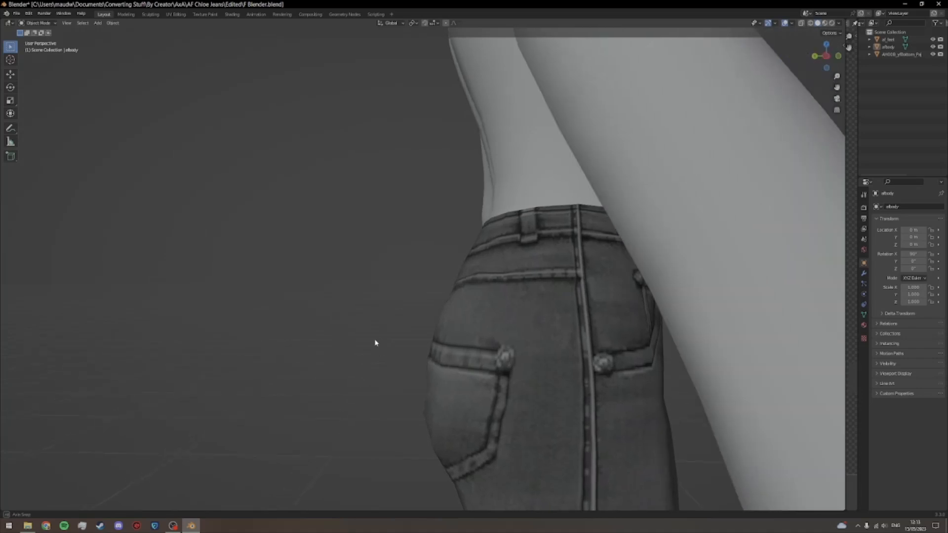
left_click(559, 191)
scroll(242, 280, "down", 2)
left_click_drag(242, 279, 329, 273)
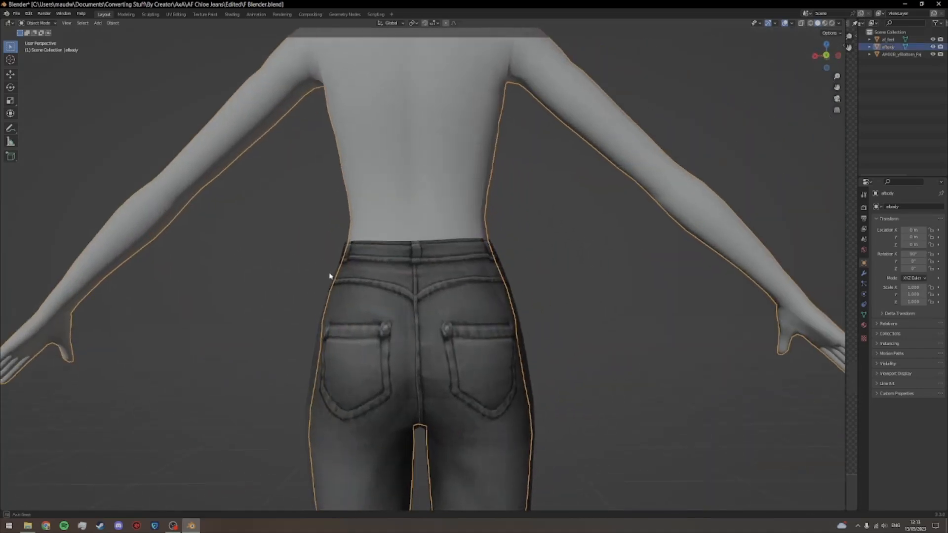
Step: Deselect afbody and put the jeans mesh back into Sculpt Mode, facing the front waistband
left_click(298, 260)
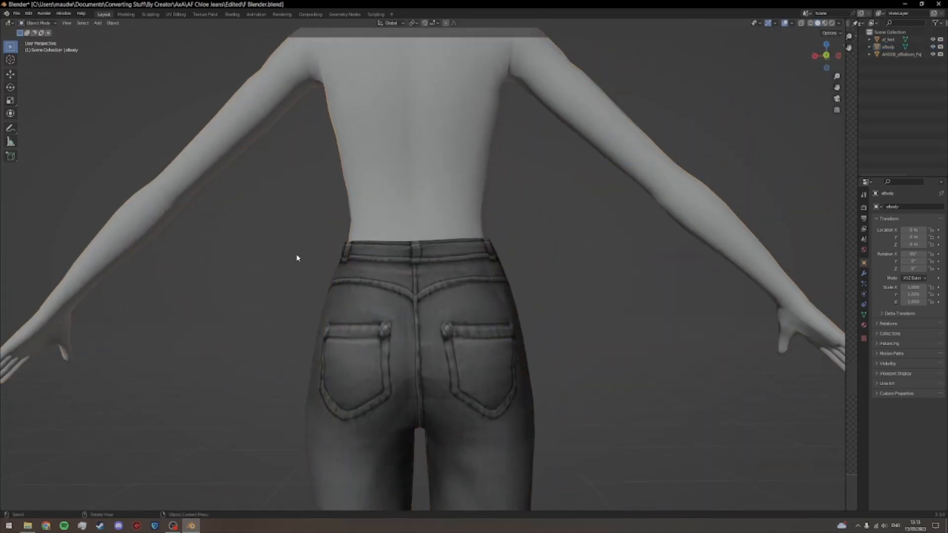
scroll(292, 262, "down", 2)
left_click_drag(292, 262, 415, 286)
scroll(398, 282, "up", 3)
scroll(373, 279, "up", 3)
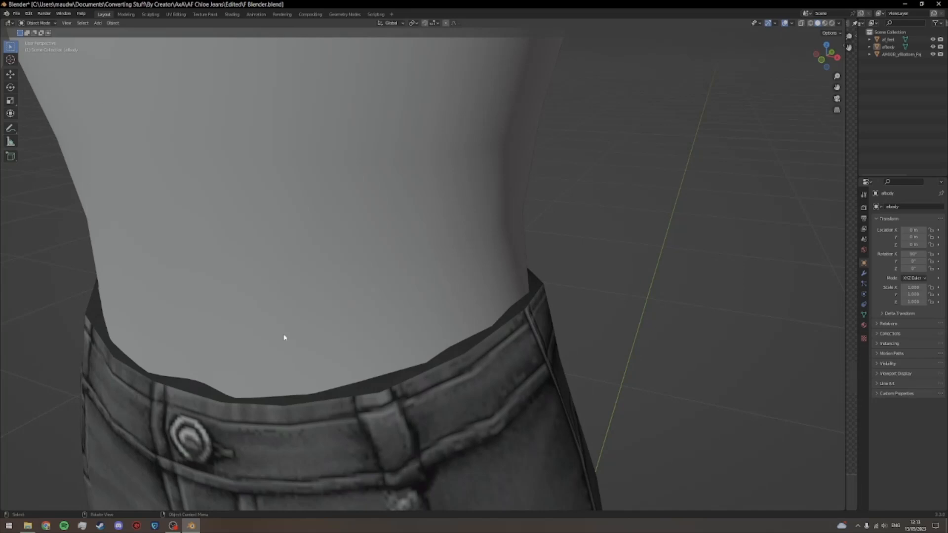
left_click(370, 430)
left_click(38, 23)
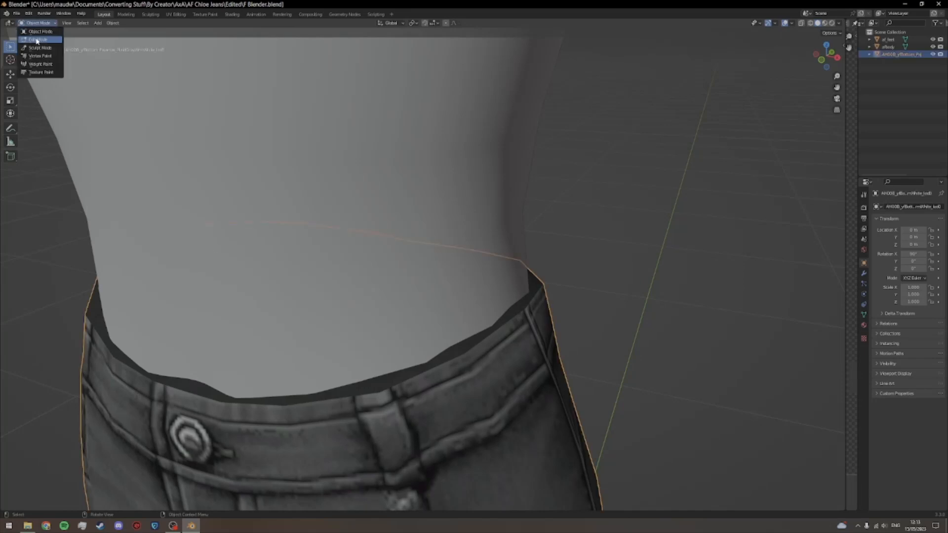
left_click(37, 48)
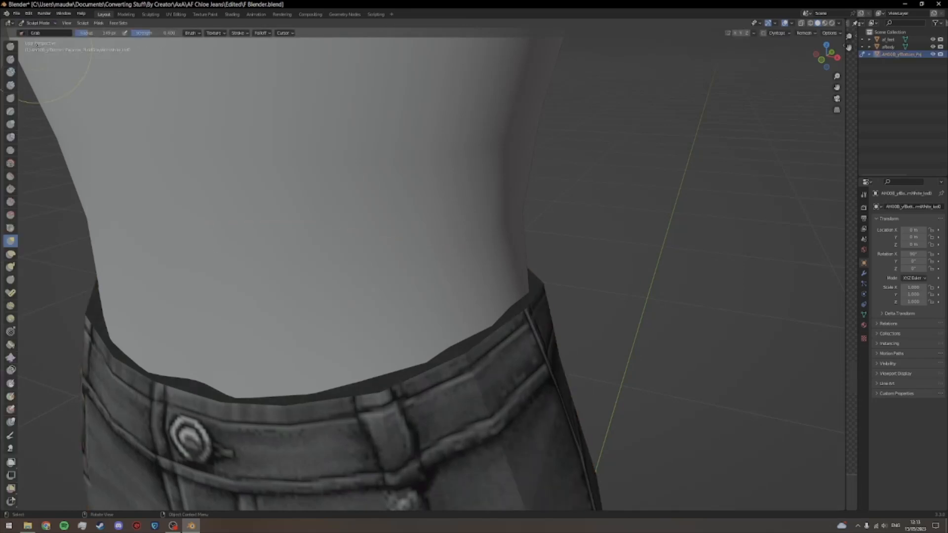
Step: Adjust the front and sides of the waistband with the Grab brush so it follows afbody's waist evenly
scroll(545, 324, "down", 2)
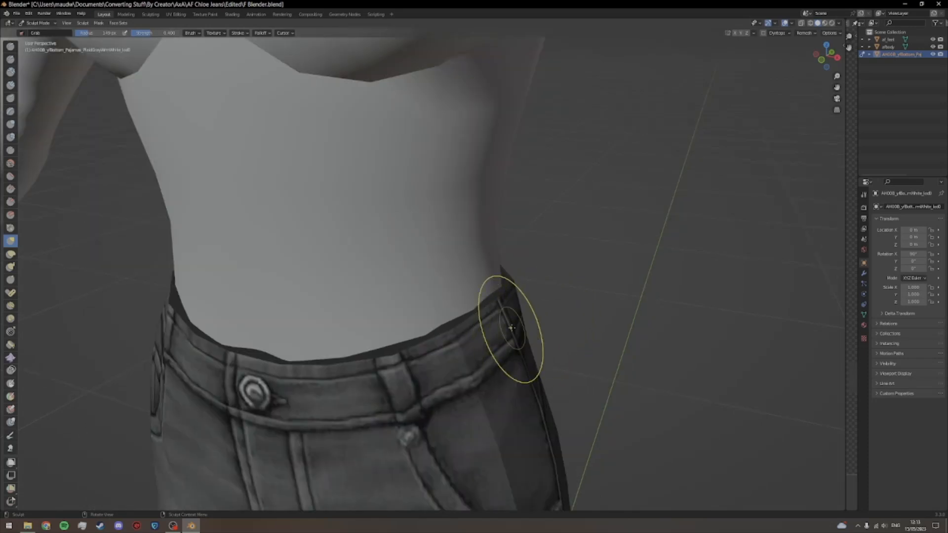
left_click_drag(353, 326, 370, 326)
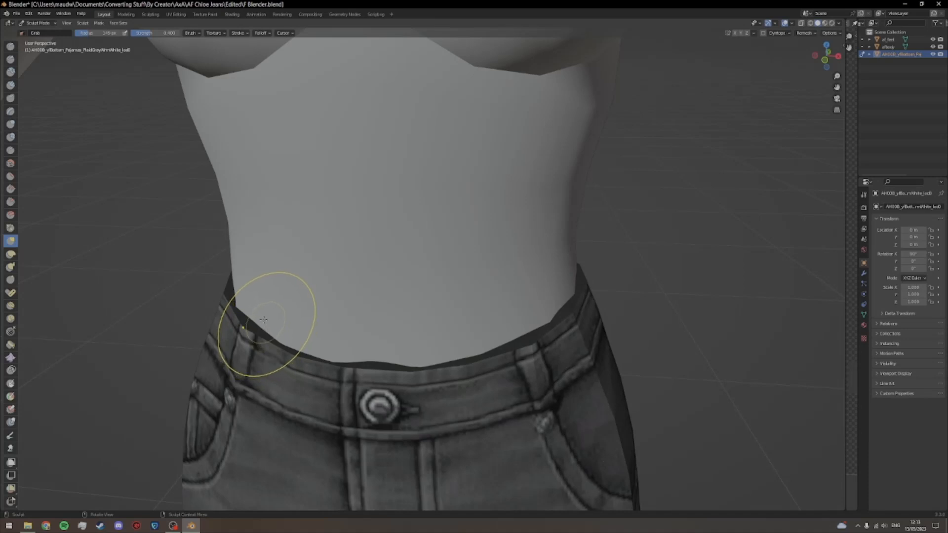
left_click_drag(276, 312, 286, 345)
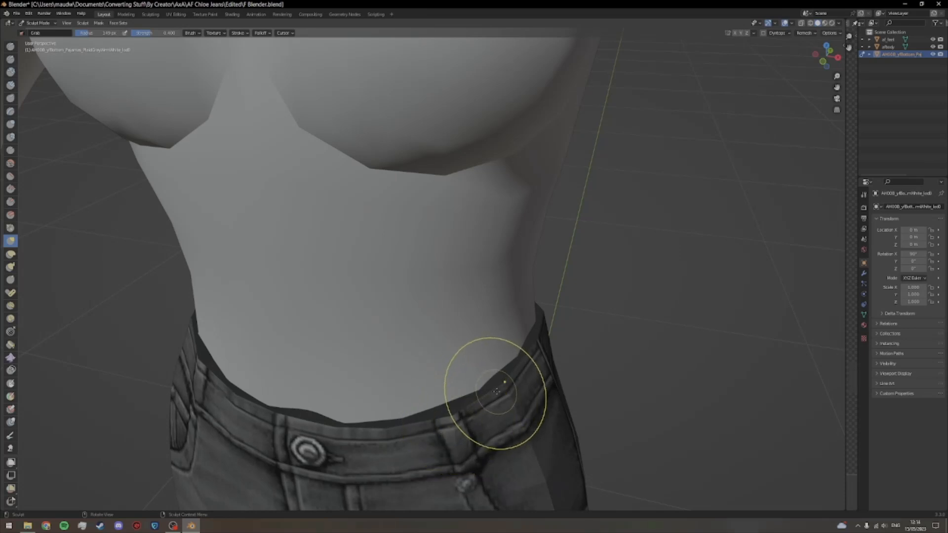
mouse_move(459, 417)
left_mouse_down()
mouse_move(465, 423)
mouse_move(480, 392)
left_mouse_up()
mouse_move(513, 314)
left_mouse_down()
mouse_move(437, 318)
mouse_move(539, 307)
mouse_move(503, 309)
left_mouse_up()
Step: Refine the waistband at the side and back of the waist with small Grab brush strokes
scroll(518, 311, "down", 3)
scroll(500, 302, "up", 2)
mouse_move(420, 244)
left_mouse_down()
mouse_move(422, 235)
mouse_move(403, 251)
mouse_move(385, 237)
left_mouse_up()
mouse_move(477, 258)
left_mouse_down()
mouse_move(452, 260)
mouse_move(488, 261)
mouse_move(428, 259)
left_mouse_up()
scroll(604, 286, "down", 2)
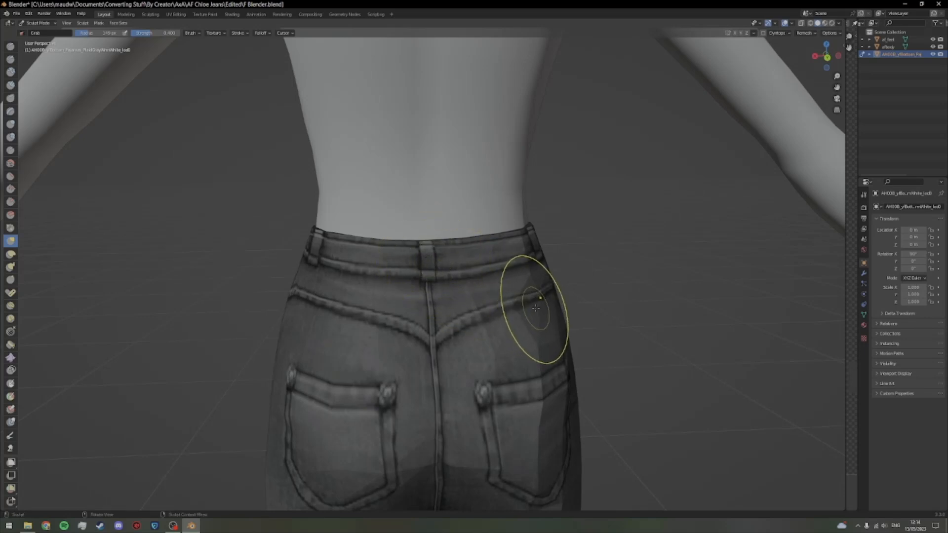
scroll(537, 308, "down", 5)
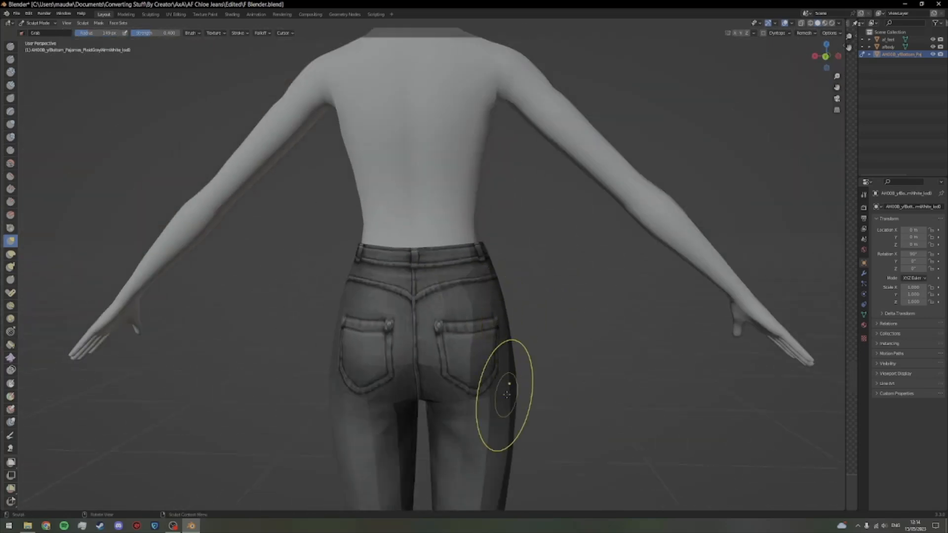
scroll(506, 394, "down", 3)
Step: Examine the full length of the jeans' legs and the seat from behind and from other angles
key("shift")
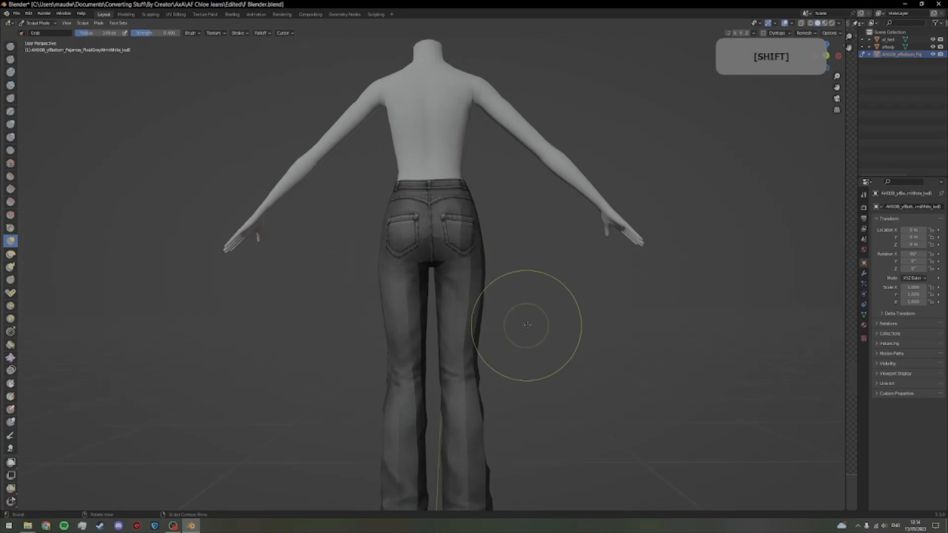
scroll(528, 323, "down", 2)
left_click_drag(531, 322, 536, 291)
scroll(500, 319, "up", 3)
scroll(508, 296, "up", 1)
left_click_drag(511, 234, 390, 366)
scroll(512, 364, "up", 3)
scroll(395, 368, "down", 2)
left_click_drag(446, 409, 455, 299)
scroll(454, 298, "up", 2)
scroll(455, 297, "up", 2)
mouse_move(460, 385)
left_mouse_down()
mouse_move(493, 276)
mouse_move(504, 297)
mouse_move(538, 248)
mouse_move(503, 274)
left_mouse_up()
scroll(493, 277, "up", 2)
scroll(503, 296, "up", 1)
Step: Nudge both outer sides of the jeans slightly inward with the Grab brush
left_click_drag(376, 249, 407, 264)
left_click_drag(531, 256, 524, 261)
left_click_drag(379, 296, 387, 303)
left_click_drag(528, 301, 464, 291)
scroll(525, 297, "down", 4)
scroll(525, 297, "down", 3)
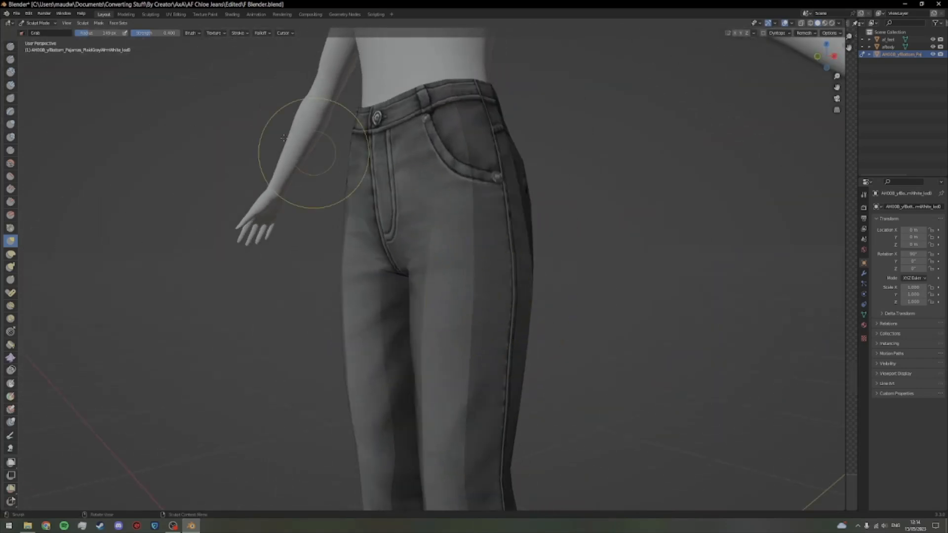
Step: Return to Object Mode and highlight afbody to compare its outline with the jeans from the front
left_click(33, 25)
left_click(38, 33)
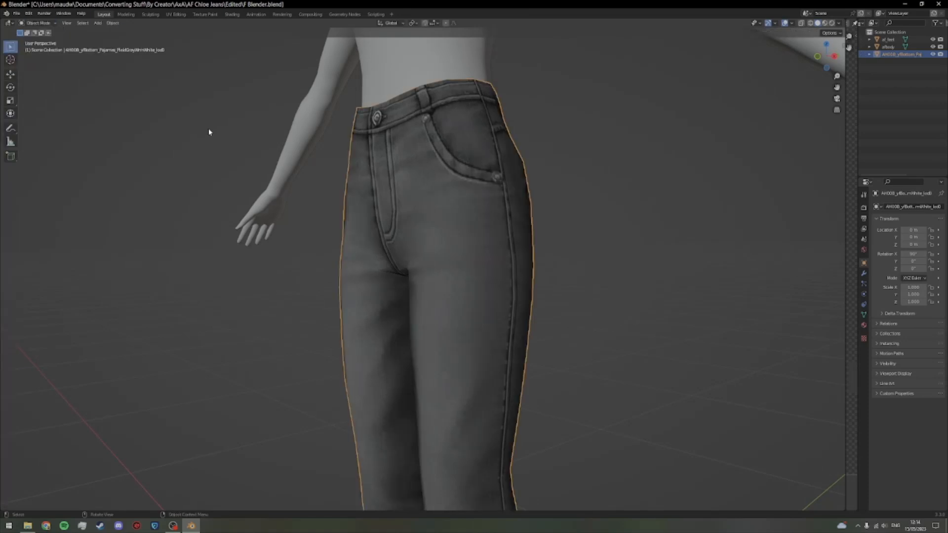
left_click(208, 129)
scroll(210, 130, "down", 2)
left_click_drag(211, 131, 237, 129)
left_click(432, 111)
left_click_drag(432, 112, 549, 216)
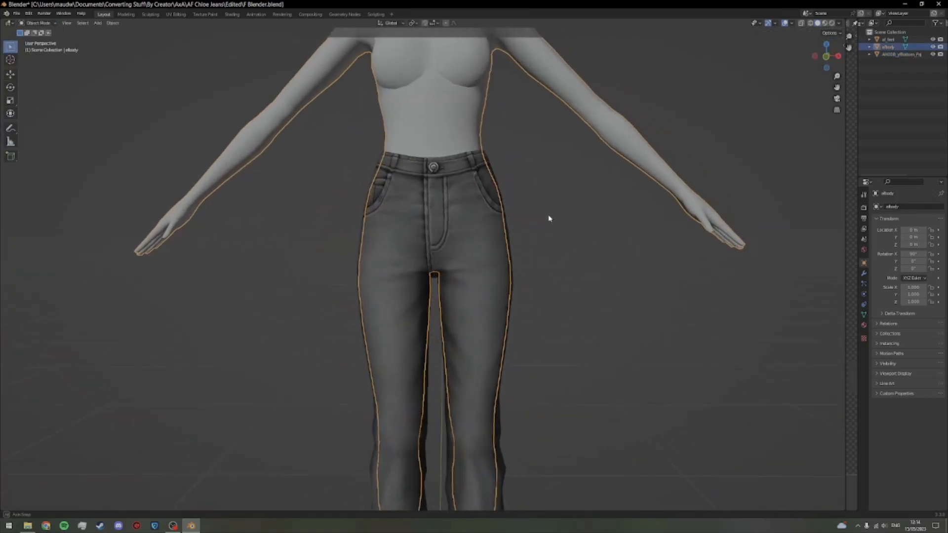
scroll(554, 222, "down", 3)
mouse_move(527, 324)
left_mouse_down()
mouse_move(573, 315)
mouse_move(691, 323)
mouse_move(529, 321)
left_mouse_up()
left_click(570, 348)
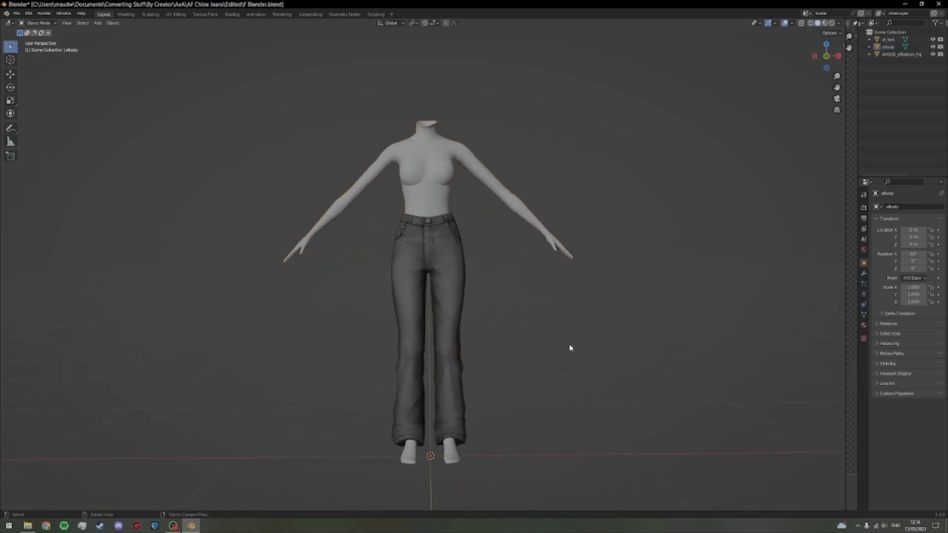
Step: Select afbody, turn a widened image editor area into a Shader Editor and create a new material for the body
left_click(426, 165)
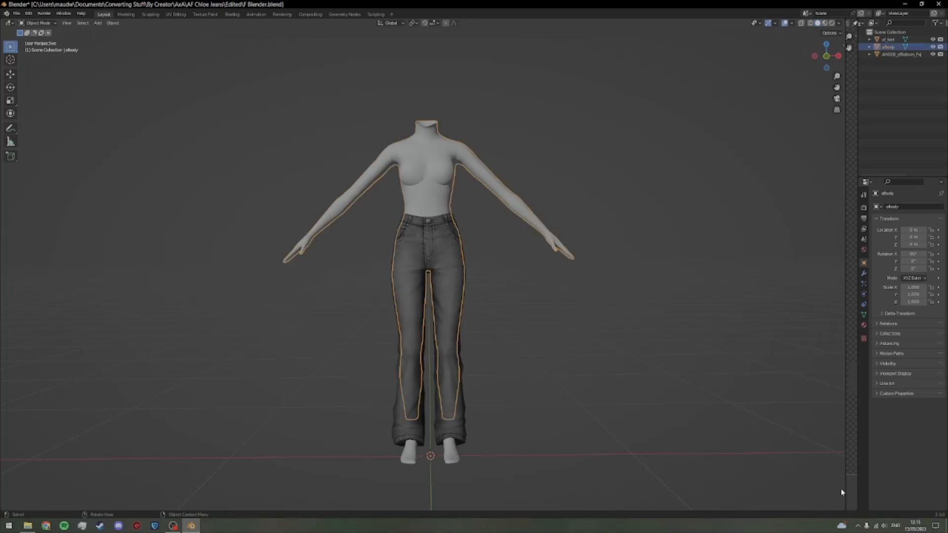
left_click_drag(845, 488, 497, 461)
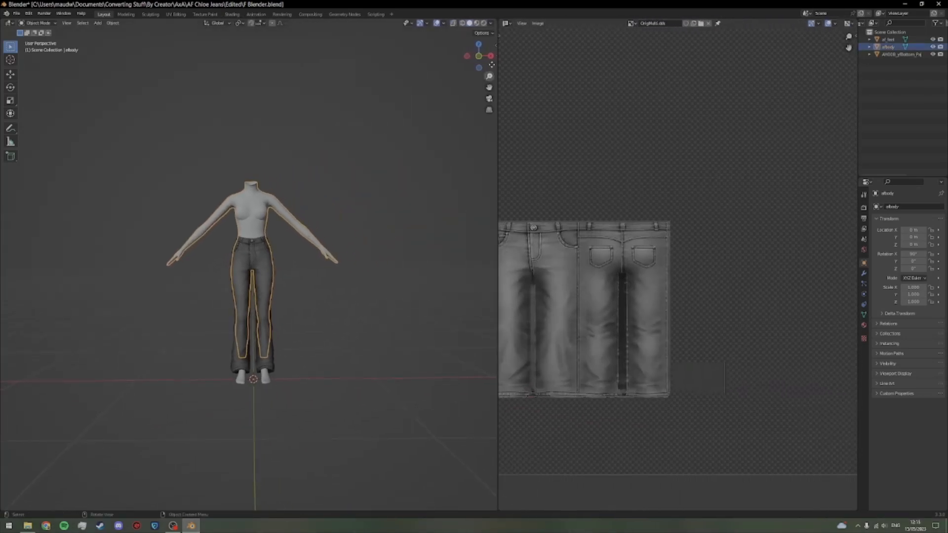
left_click(508, 25)
left_click(537, 93)
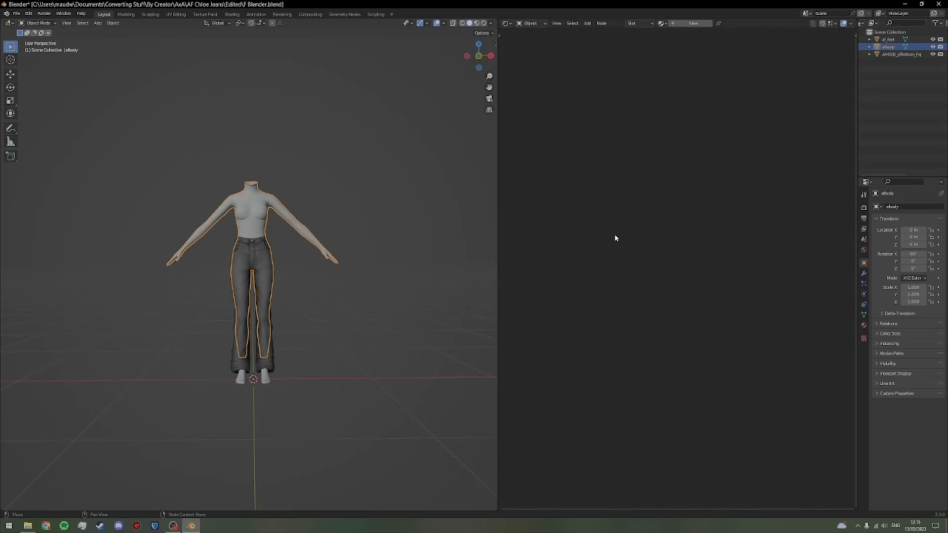
left_click(682, 25)
scroll(702, 285, "up", 3)
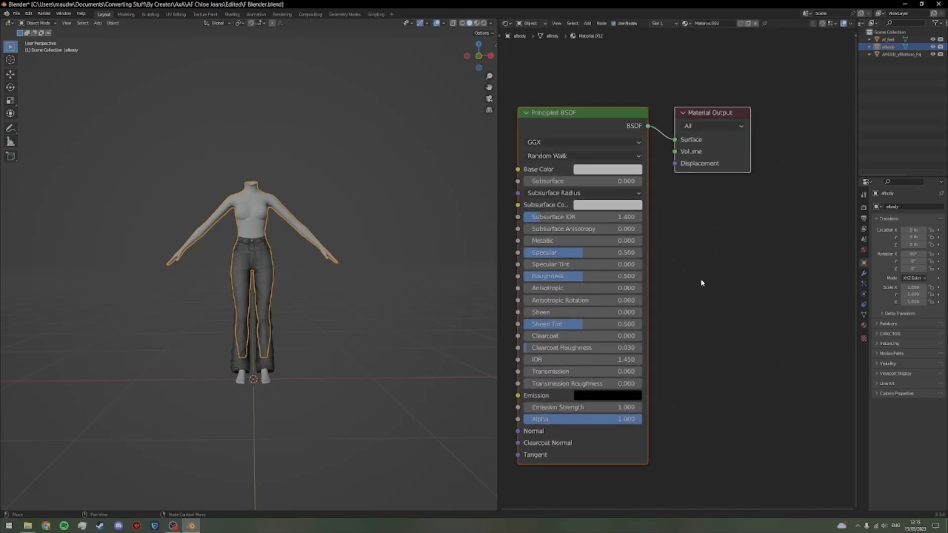
Step: Add an Image Texture node beside the Principled BSDF and create a new blank black image in it with the default settings
left_click(707, 229)
key("shift+a")
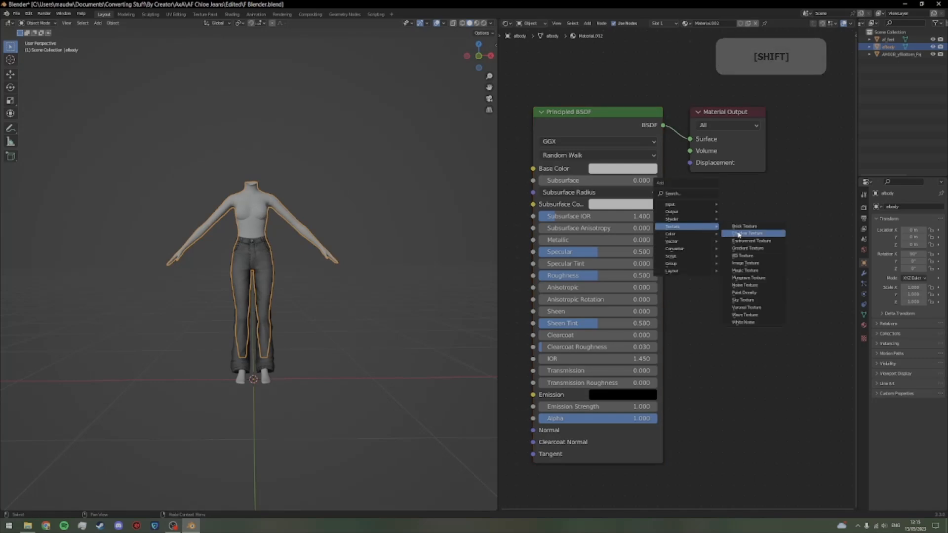
left_click(747, 265)
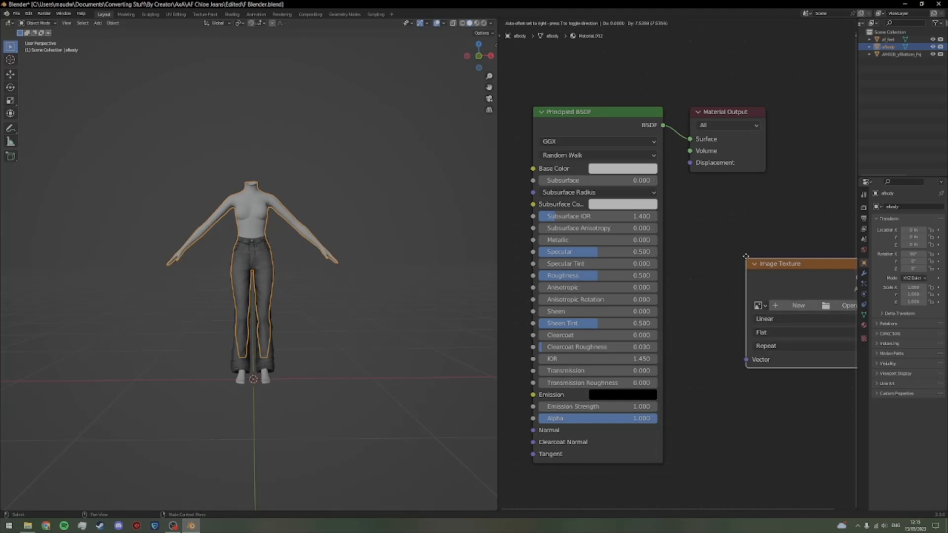
left_click(692, 197)
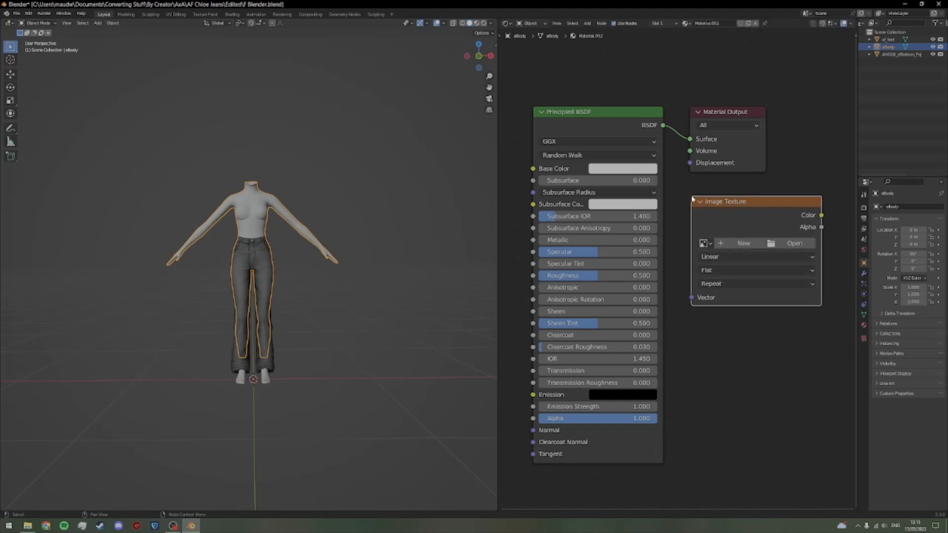
left_click(732, 244)
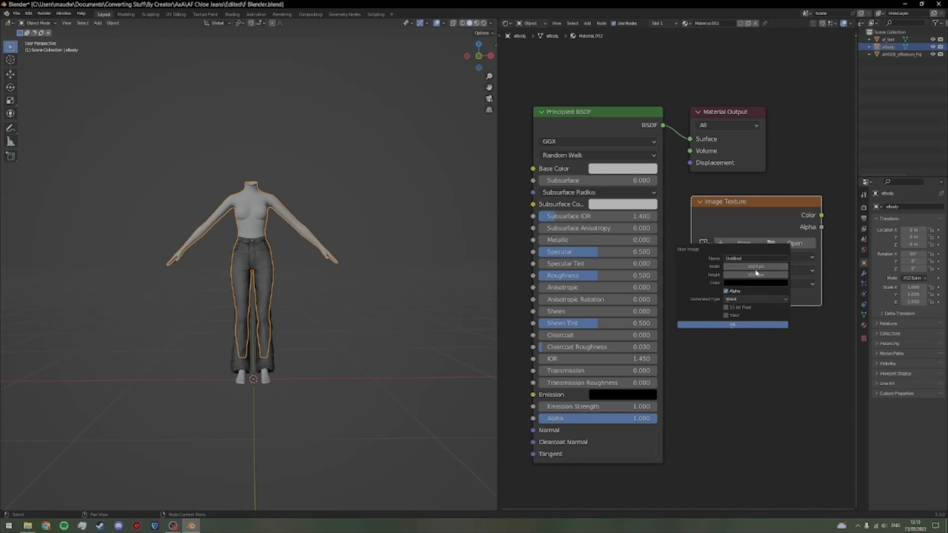
left_click(736, 324)
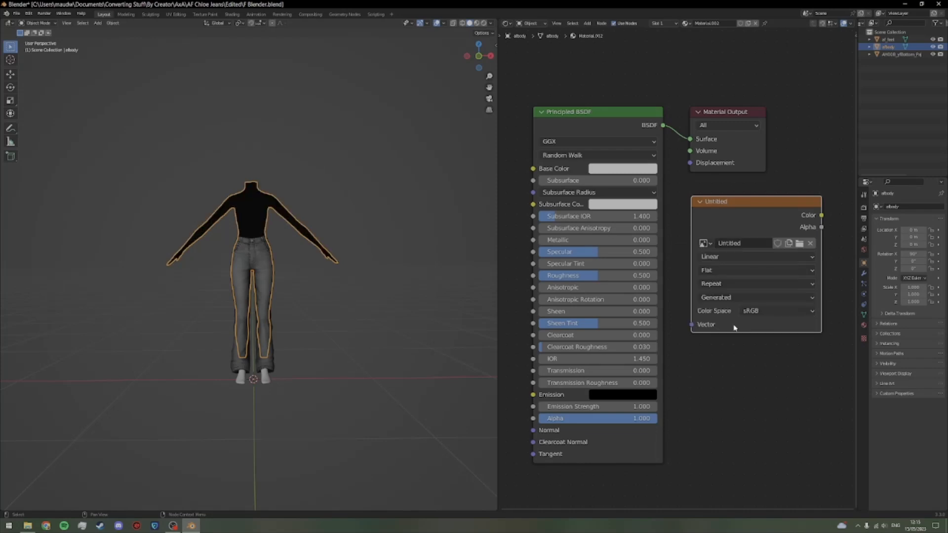
Step: Switch the Shader Editor area to the UV Editor and display the new Untitled image in full
left_click(511, 24)
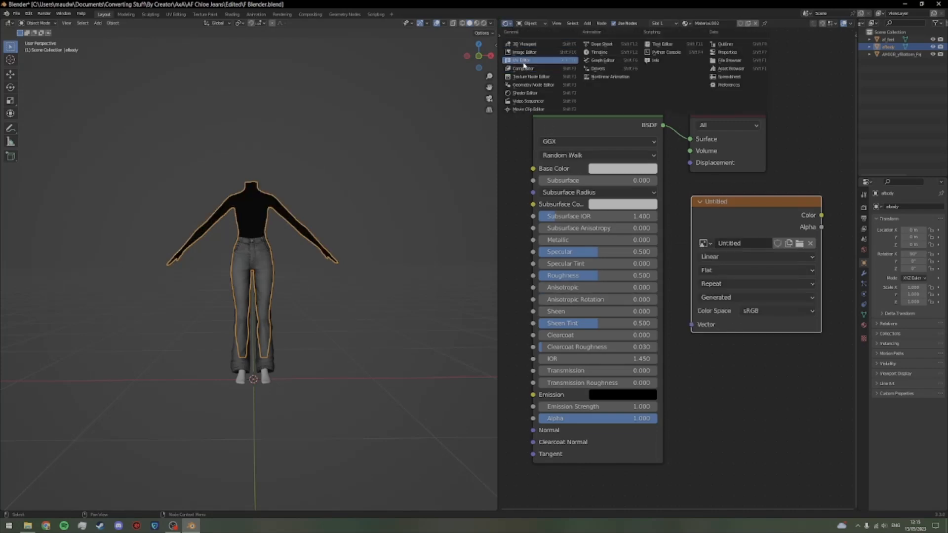
left_click(524, 61)
left_click(631, 24)
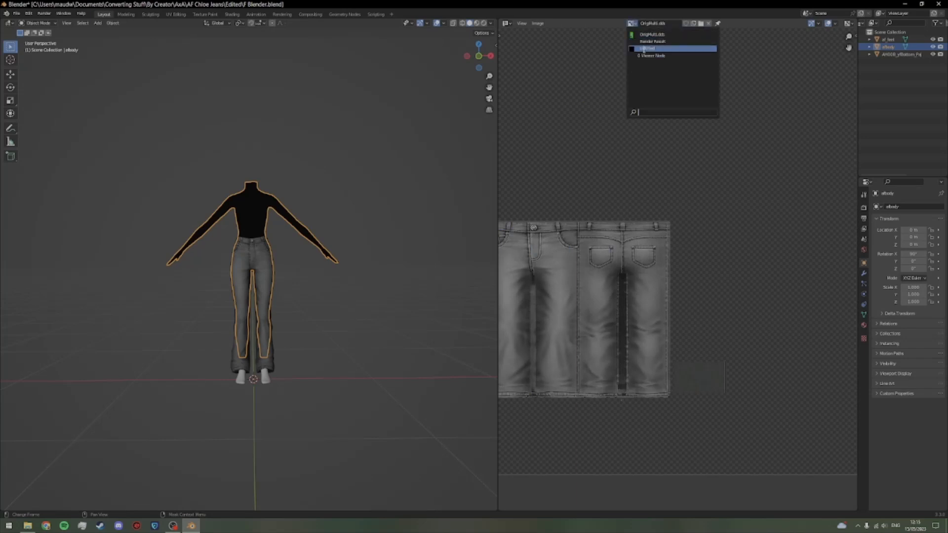
left_click(651, 49)
scroll(704, 131, "down", 3)
left_click_drag(700, 148, 704, 257)
scroll(704, 257, "up", 2)
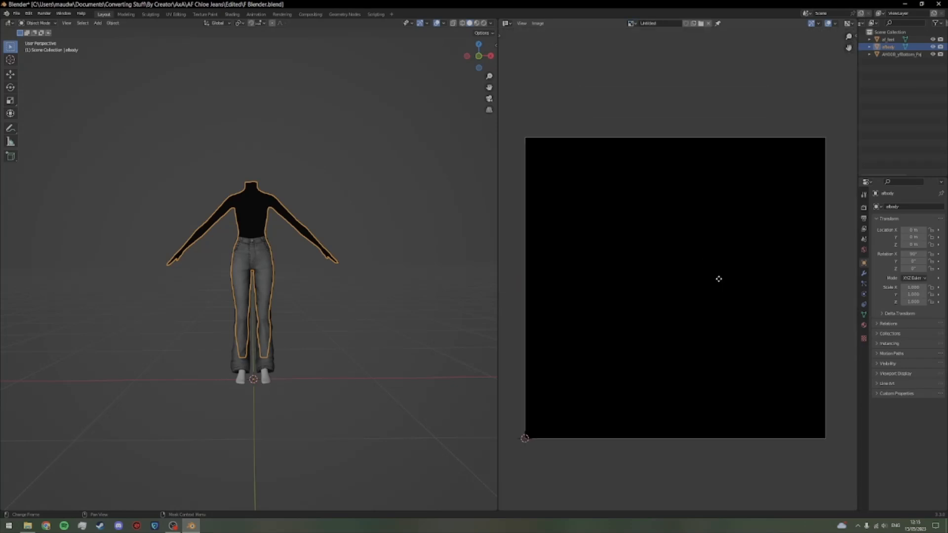
Step: Widen the UV Editor area and set the render engine to Cycles
left_click_drag(496, 255, 379, 264)
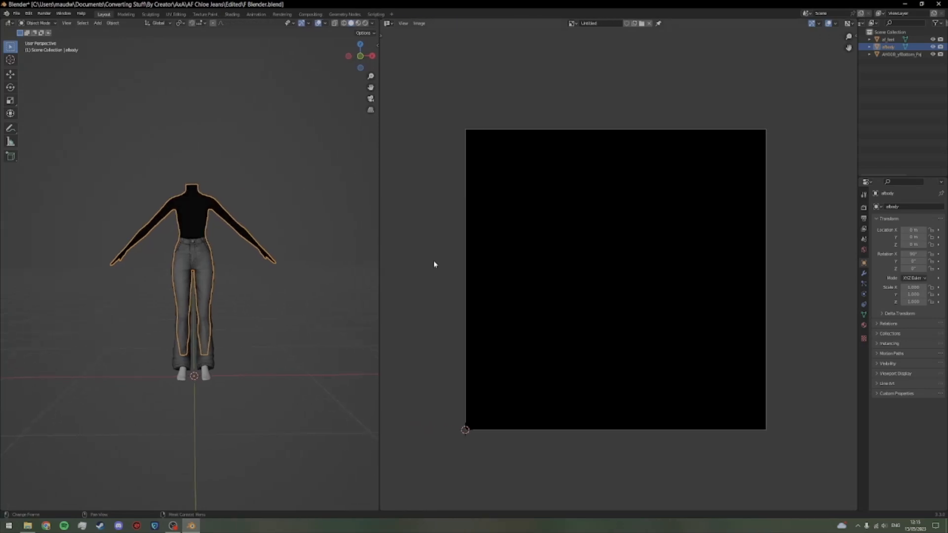
left_click(863, 207)
left_click(911, 208)
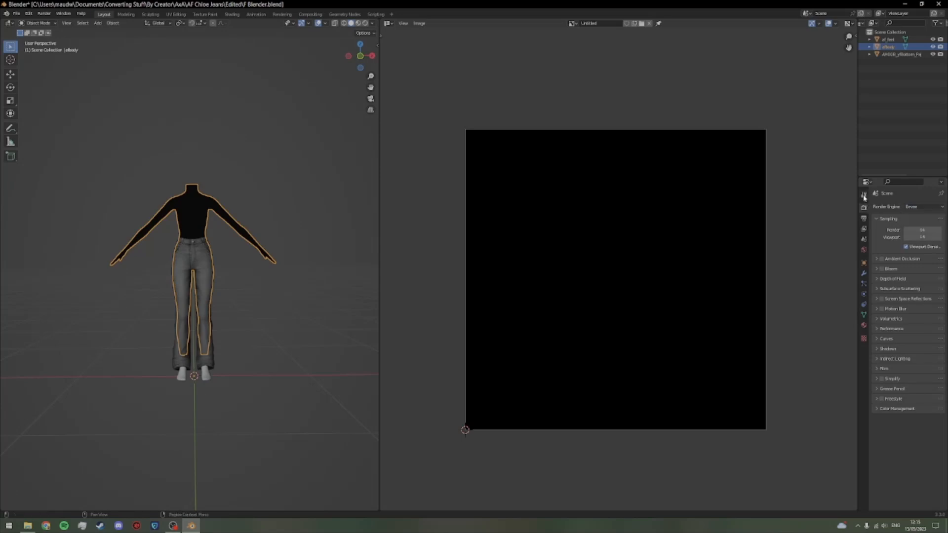
left_click(911, 208)
left_click(905, 208)
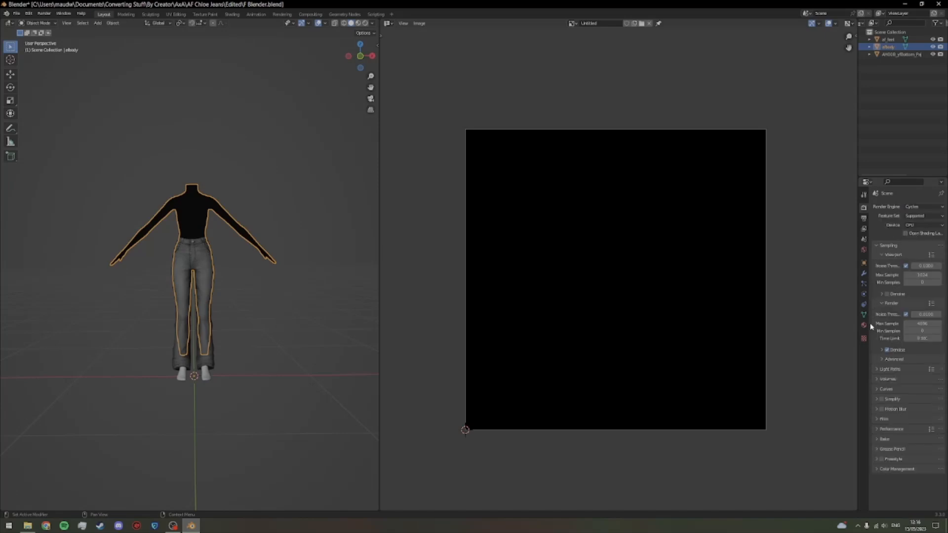
Step: Bake afbody's Ambient Occlusion to the image texture with a margin size of 2 px
left_click(878, 439)
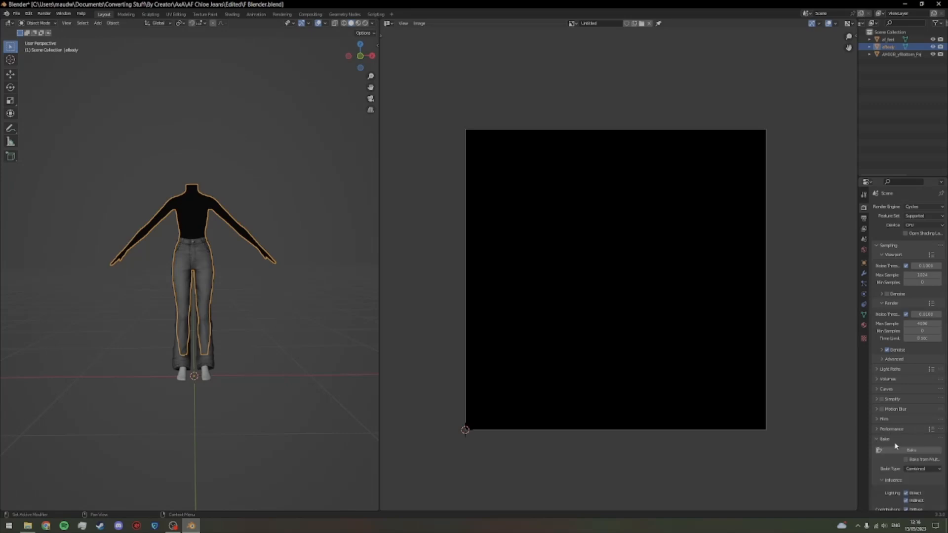
scroll(894, 442, "down", 6)
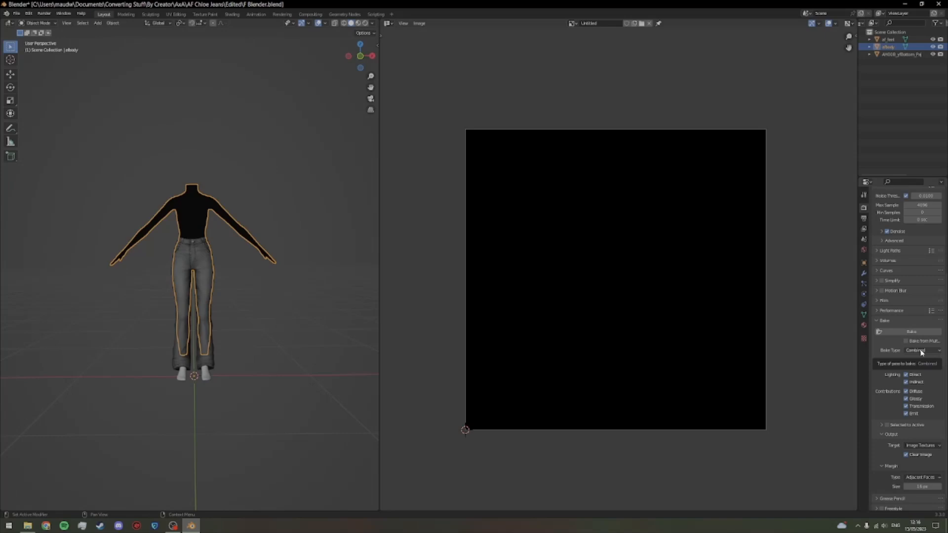
left_click(921, 351)
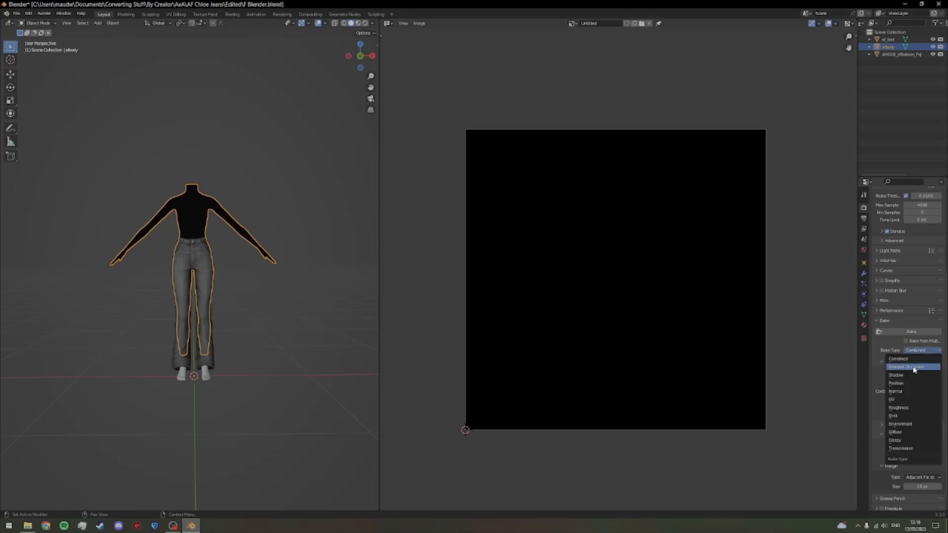
left_click(905, 366)
left_click_drag(920, 474, 900, 474)
left_click(939, 474)
left_click(938, 474)
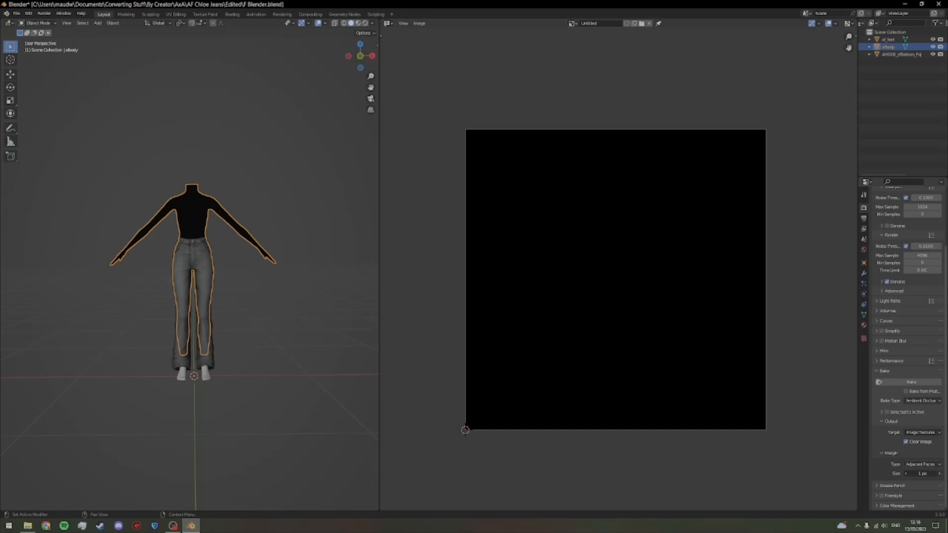
left_click(921, 384)
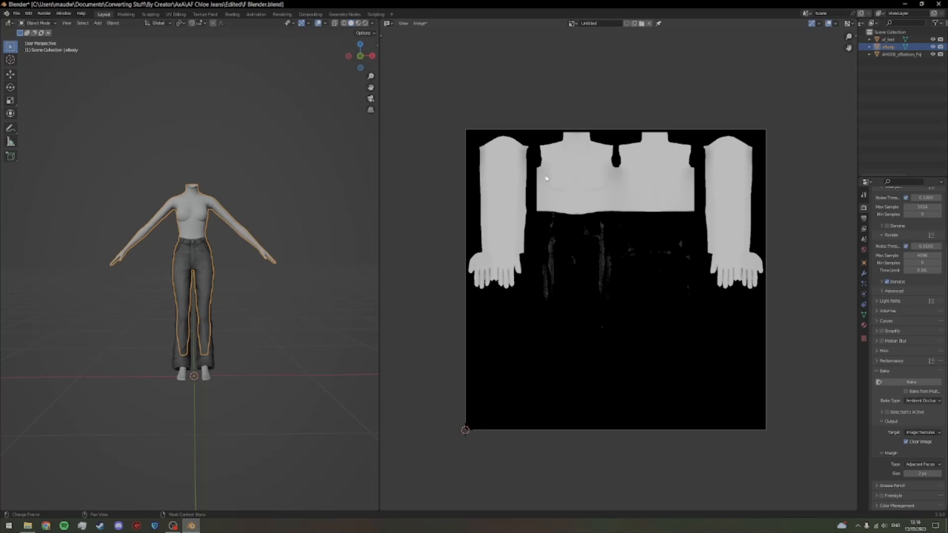
Step: Save the baked image as Bake.png in the Edited folder, and save the F Blender.blend file
left_click(420, 23)
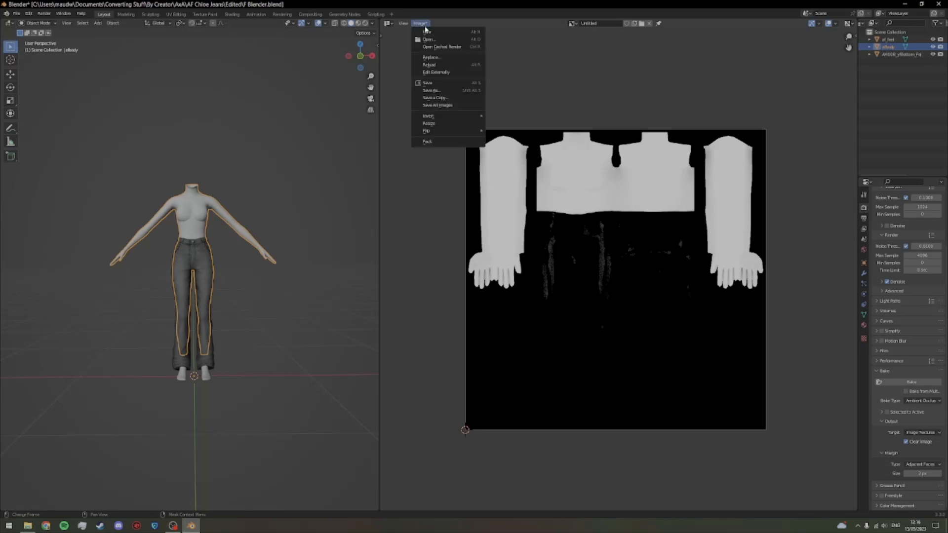
left_click(447, 91)
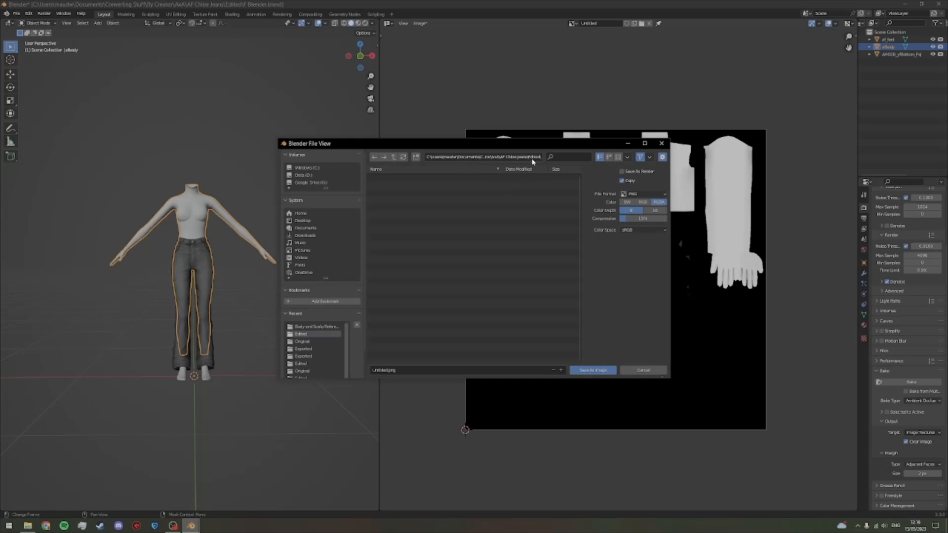
left_click(421, 368)
type("Bake")
key("Return")
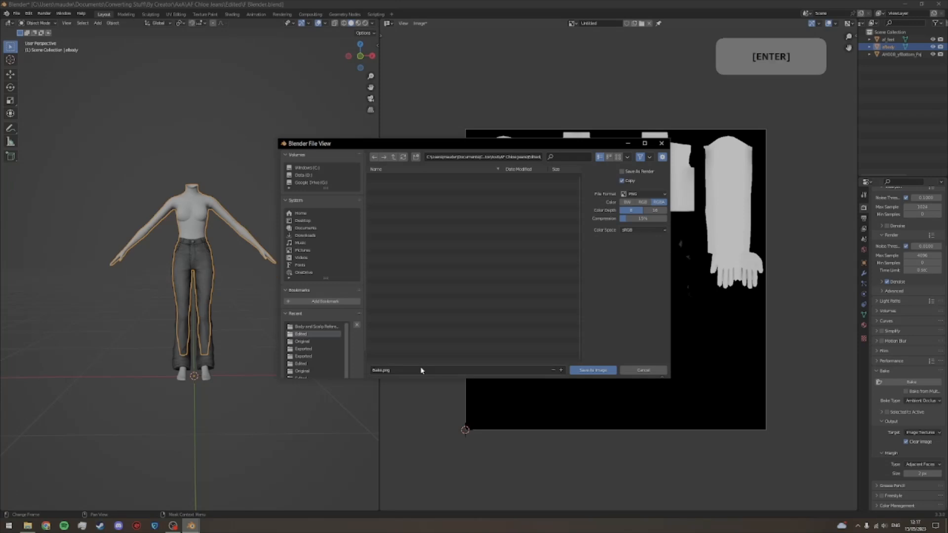
left_click(587, 370)
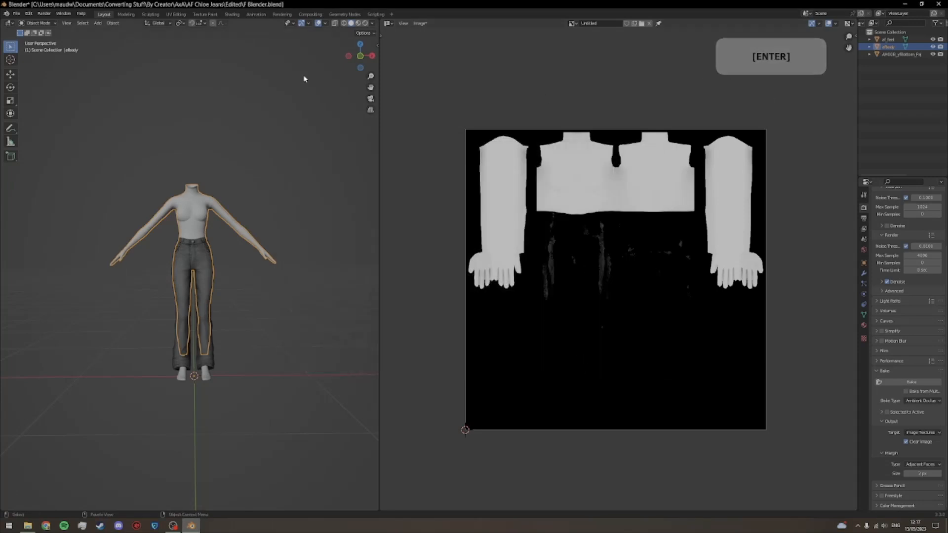
left_click(17, 13)
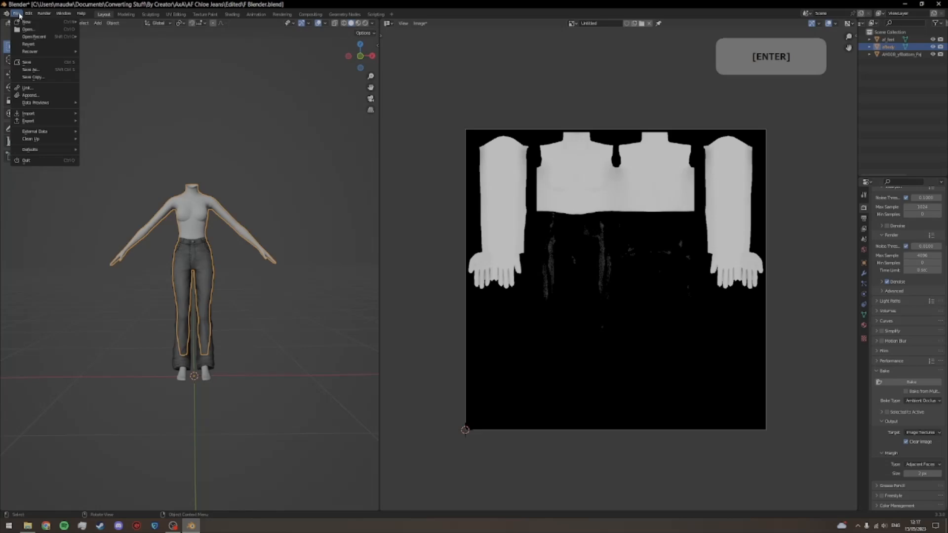
left_click(27, 63)
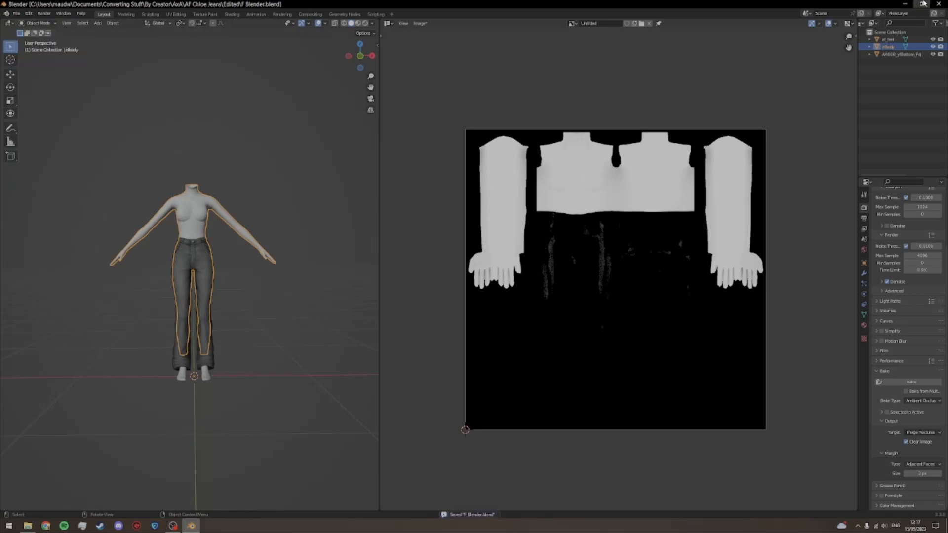
Step: Minimize Blender and launch Photoshop from the desktop
left_click(906, 5)
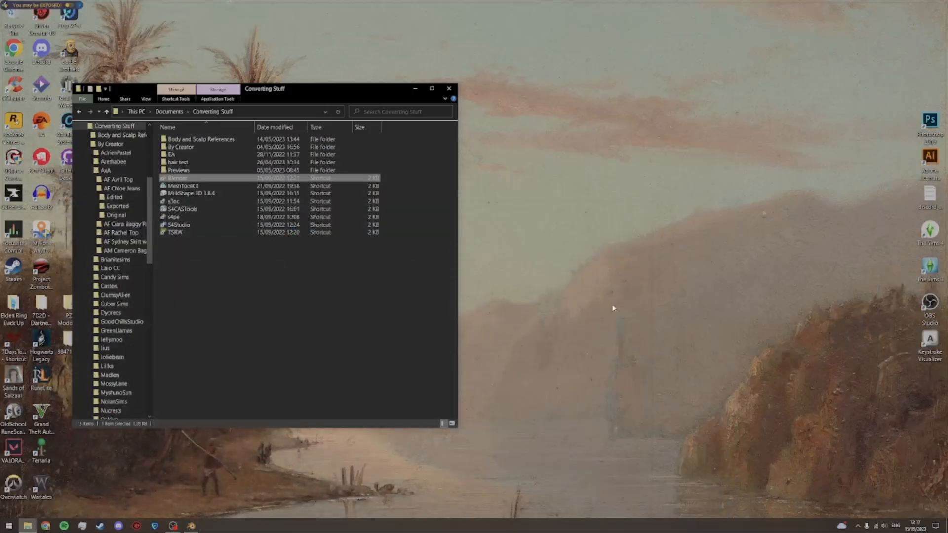
left_click(929, 306)
double_click(936, 122)
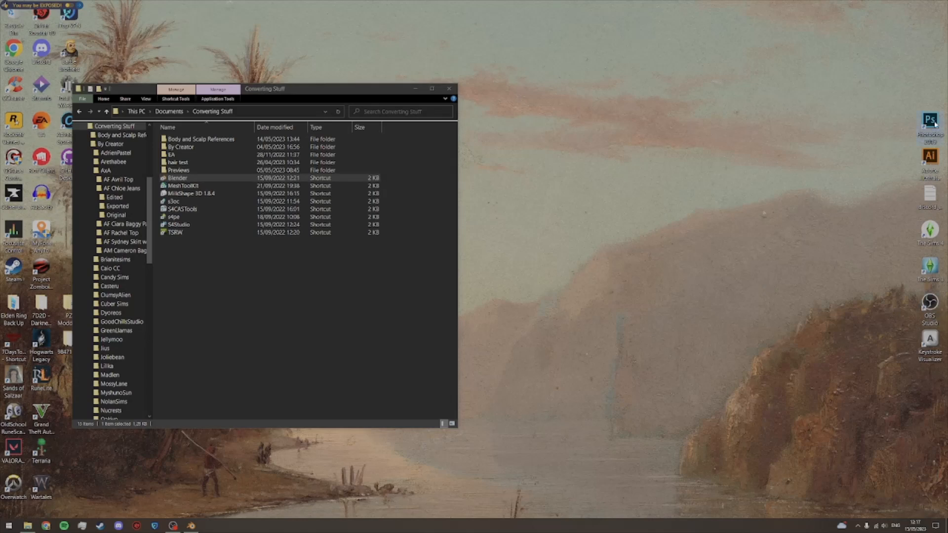
Step: Open Simlicious_Sims3_UVPlacementGuide_AF from the Body and Scalp References folder in Photoshop and unlock its Background layer
left_click(223, 319)
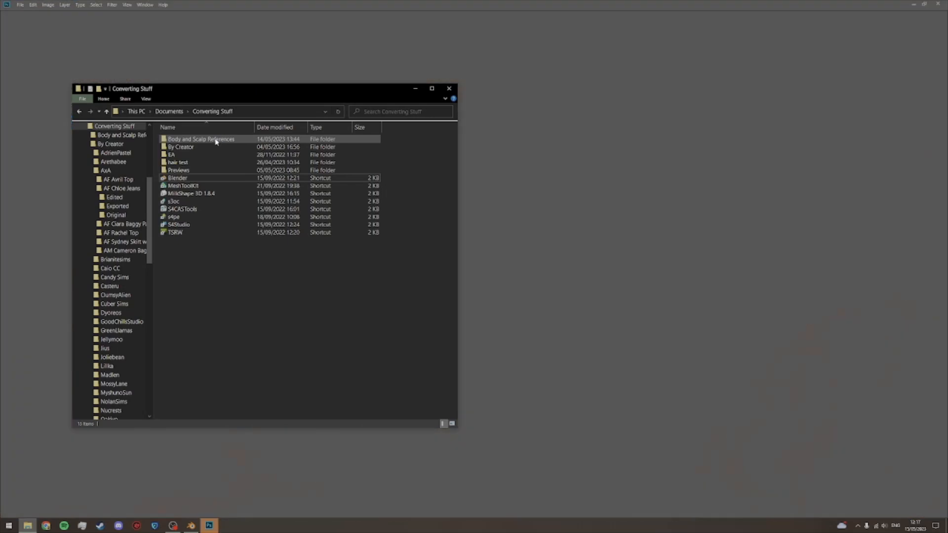
double_click(211, 141)
scroll(356, 396, "down", 5)
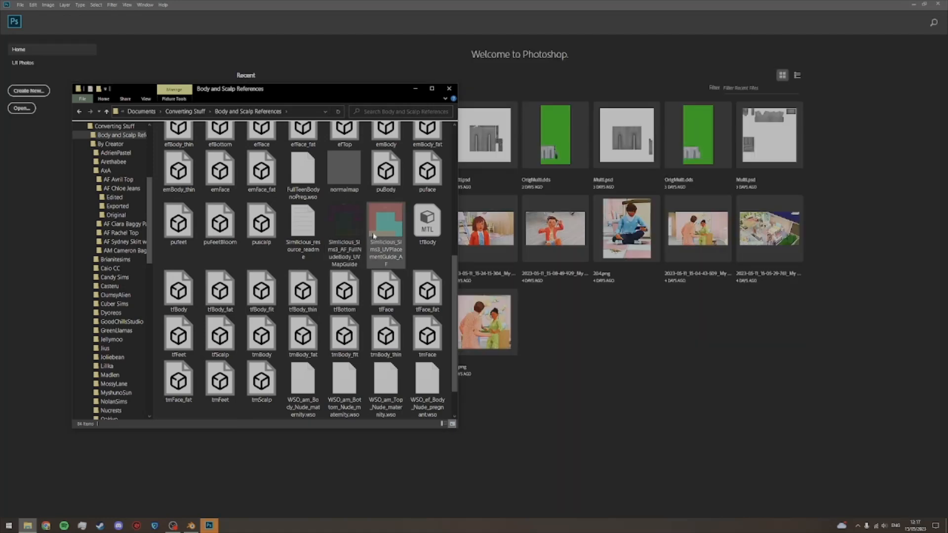
left_click_drag(380, 230, 615, 383)
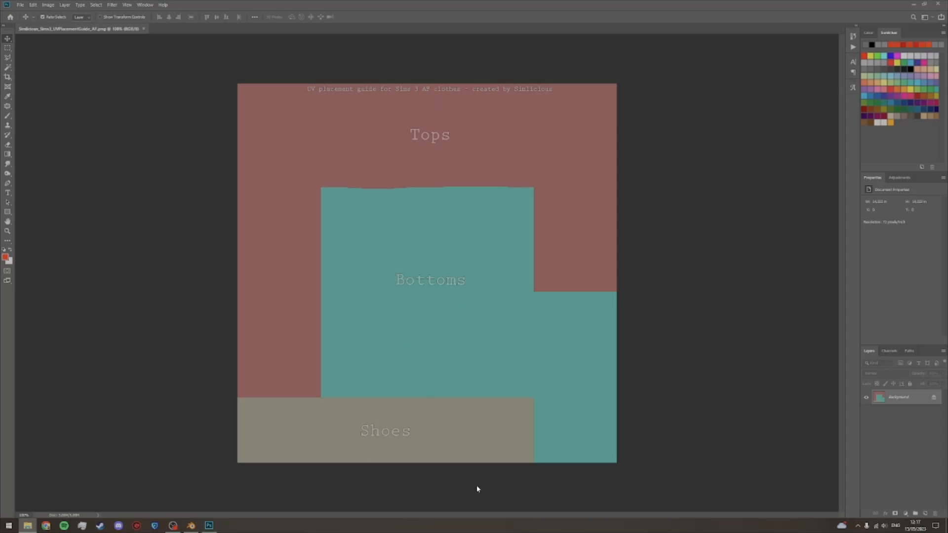
left_click(934, 399)
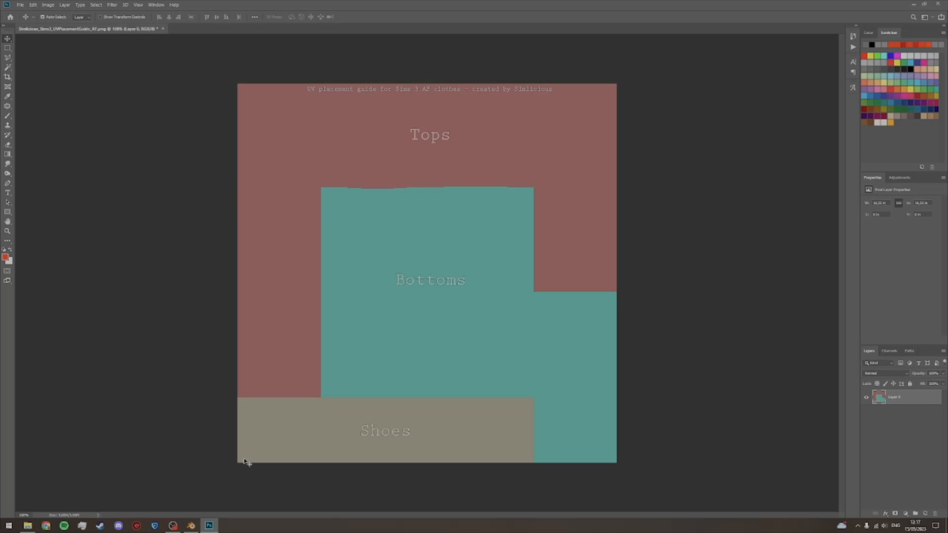
Step: Place the Simlicious_Sims3_AF_FullNudeBody_UVMapGuide image as a new layer over the placement guide at its original size
left_click(28, 525)
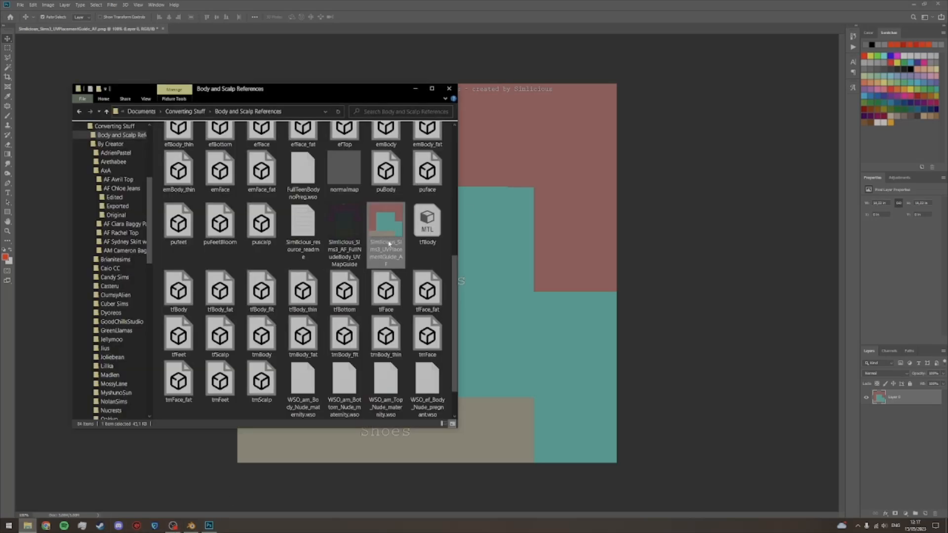
left_click(353, 224)
left_click_drag(339, 229, 670, 266)
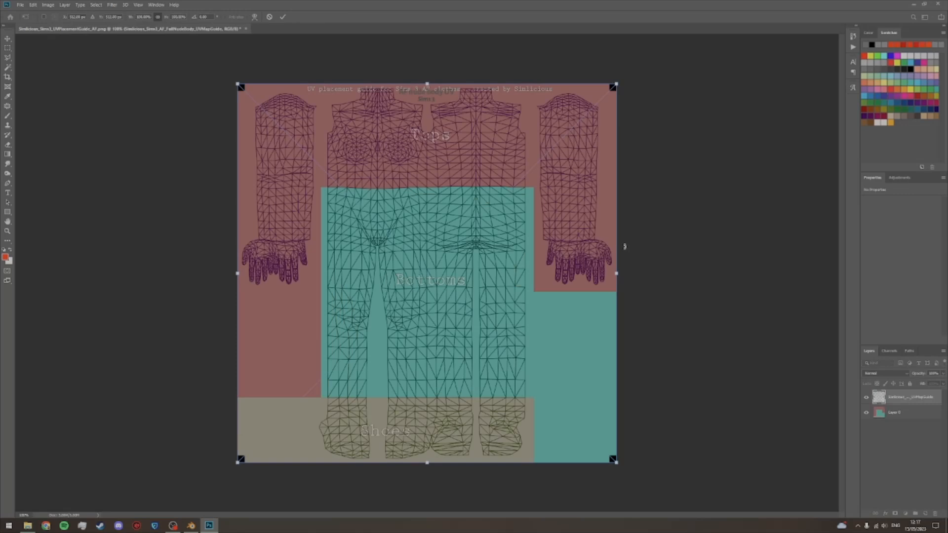
left_click(283, 17)
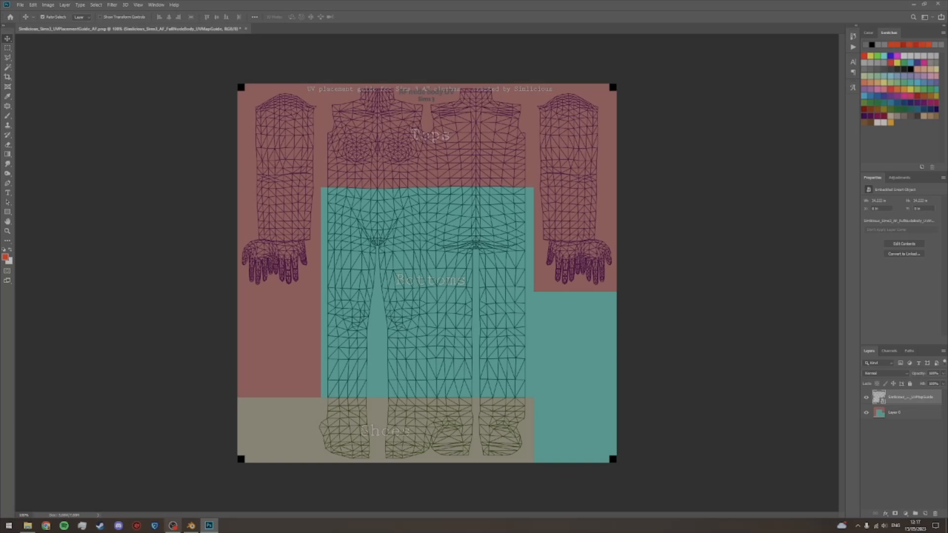
Step: Open the Edited folder of AF Chloe Jeans, inside By Creator > AxA, in File Explorer
left_click(28, 525)
left_click(185, 112)
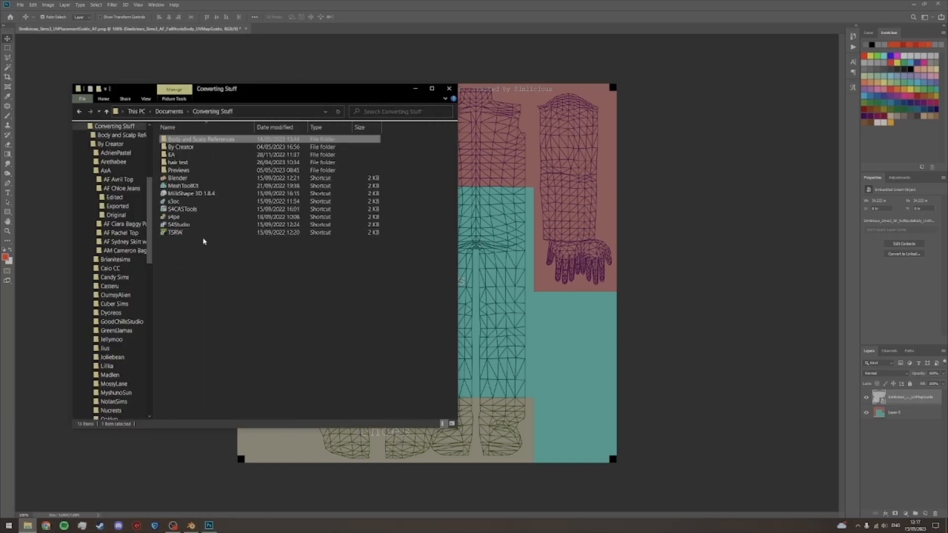
double_click(195, 146)
double_click(185, 155)
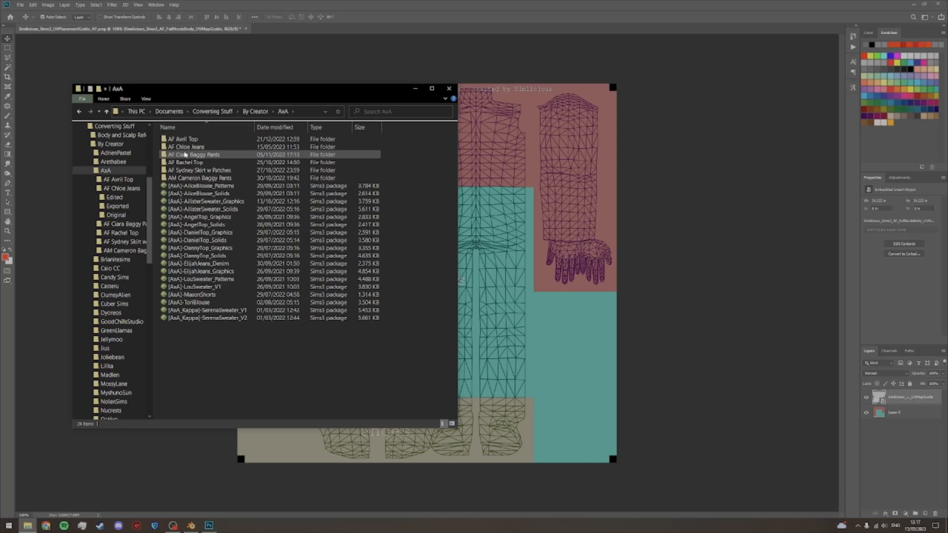
double_click(188, 147)
double_click(176, 139)
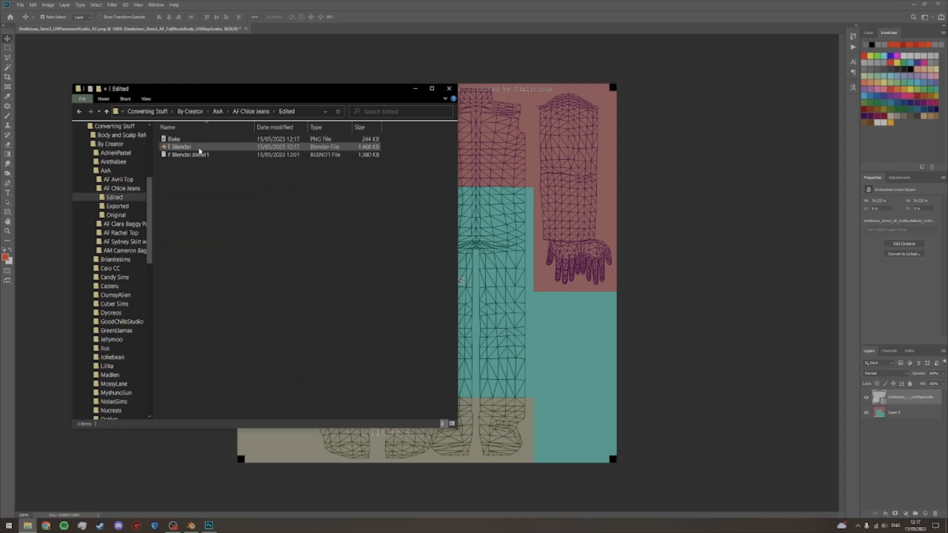
Step: Place the Bake image as the uppermost layer of the guide document and set its blending mode to Lighten
left_click(213, 140)
left_click_drag(241, 141, 390, 64)
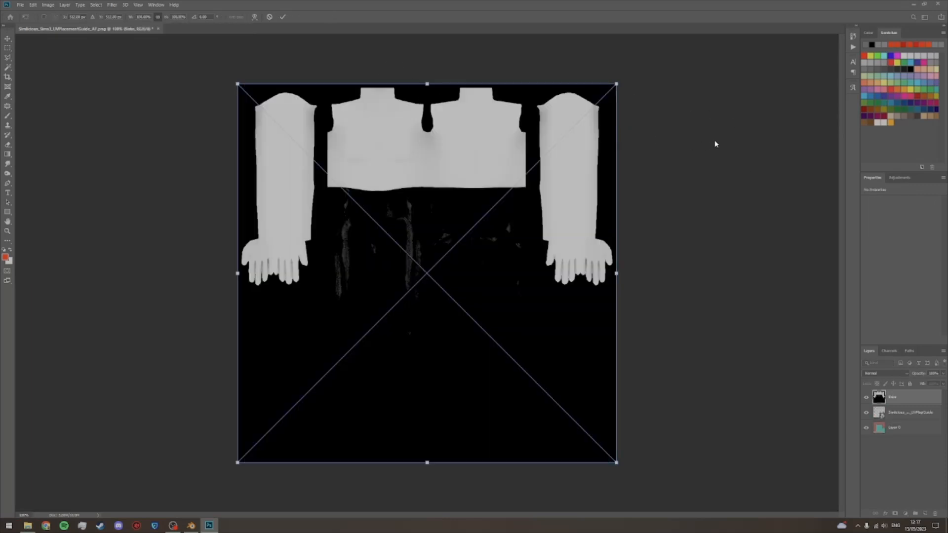
left_click(27, 525)
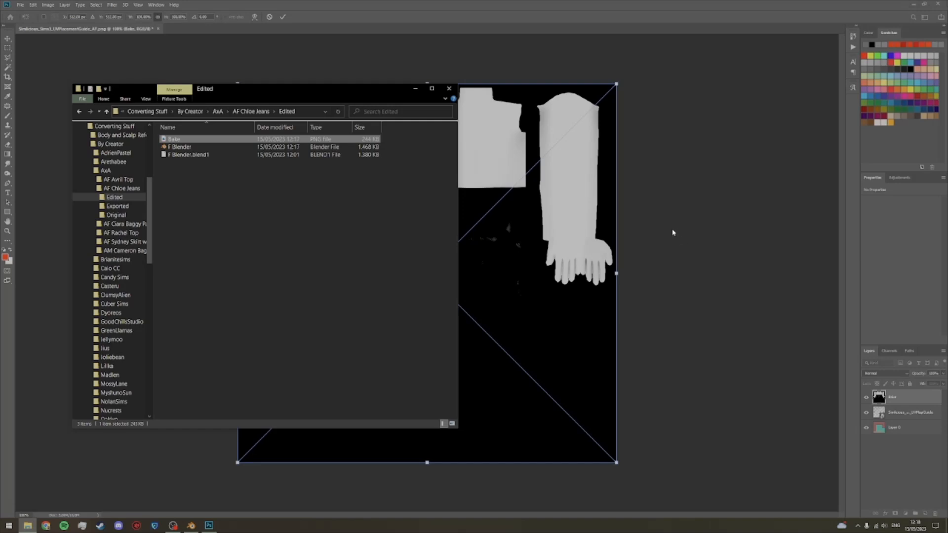
left_click(449, 88)
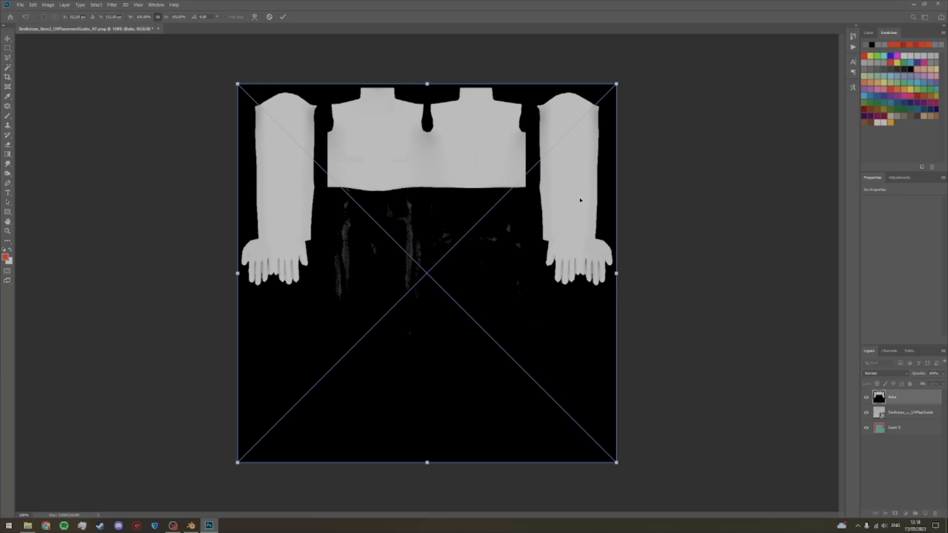
left_click(284, 18)
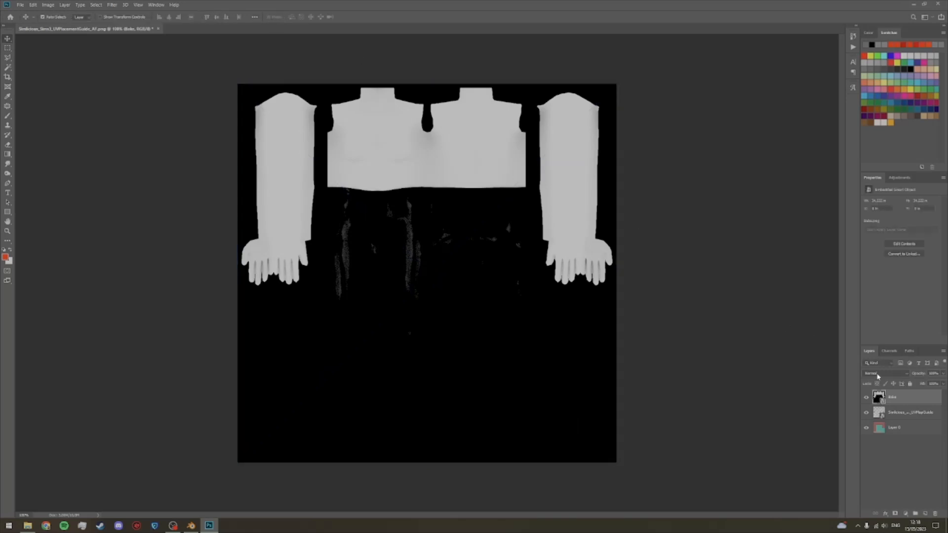
left_click(907, 376)
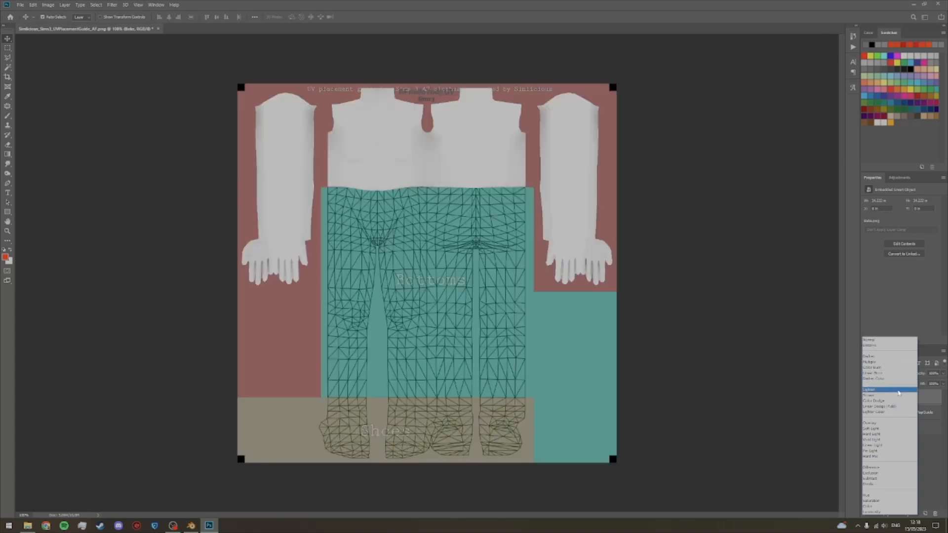
left_click(897, 393)
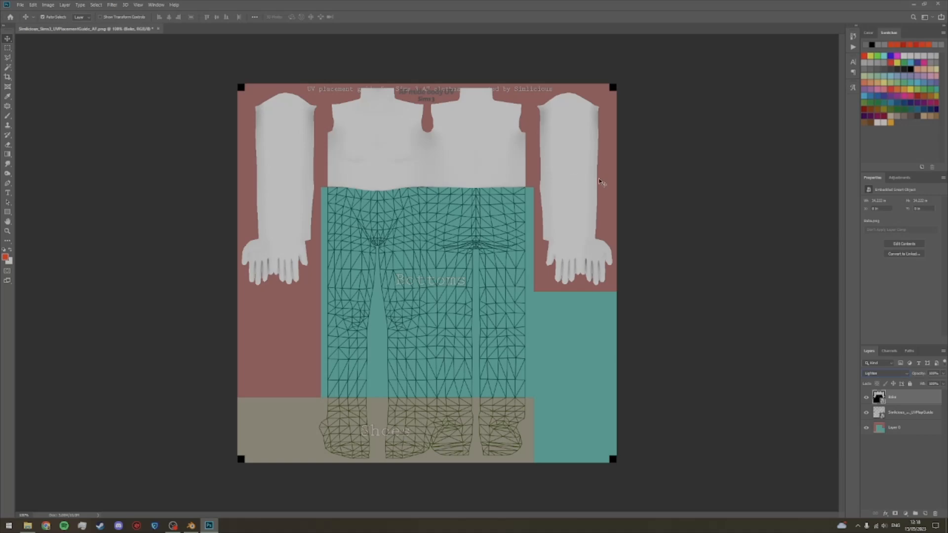
Step: Group the Bake, UV map guide and Layer 0 layers together, and toggle the group's visibility off and on
left_click(915, 497)
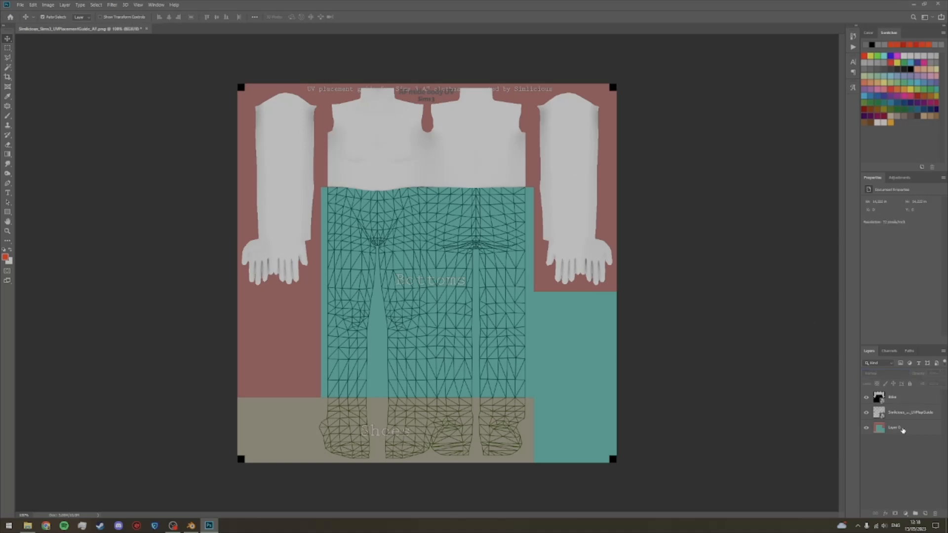
left_click(903, 430)
left_click(900, 400, "shift")
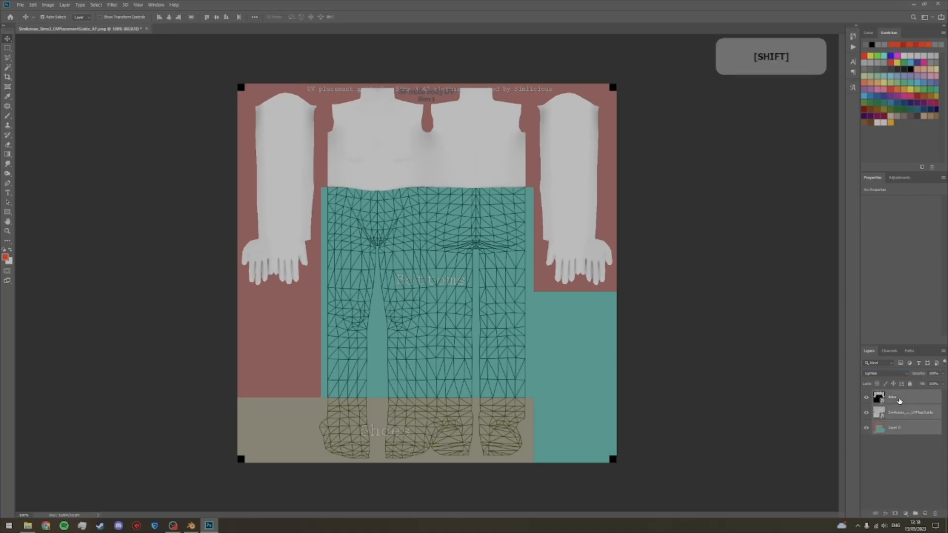
left_click(914, 513)
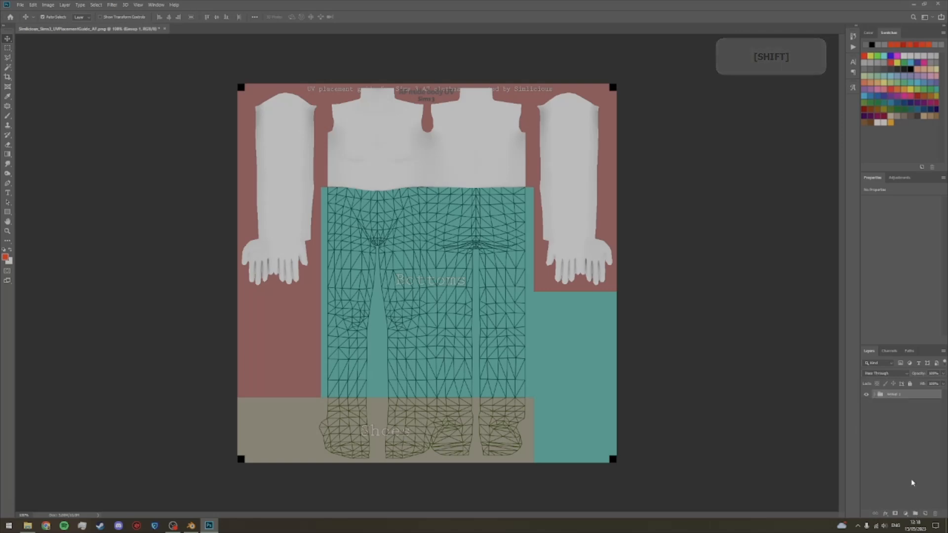
left_click(907, 450)
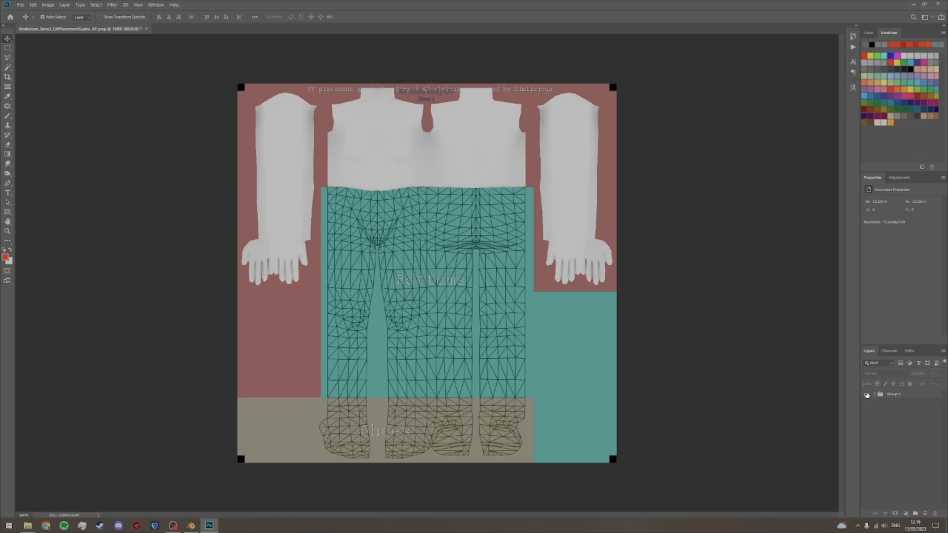
left_click(866, 394)
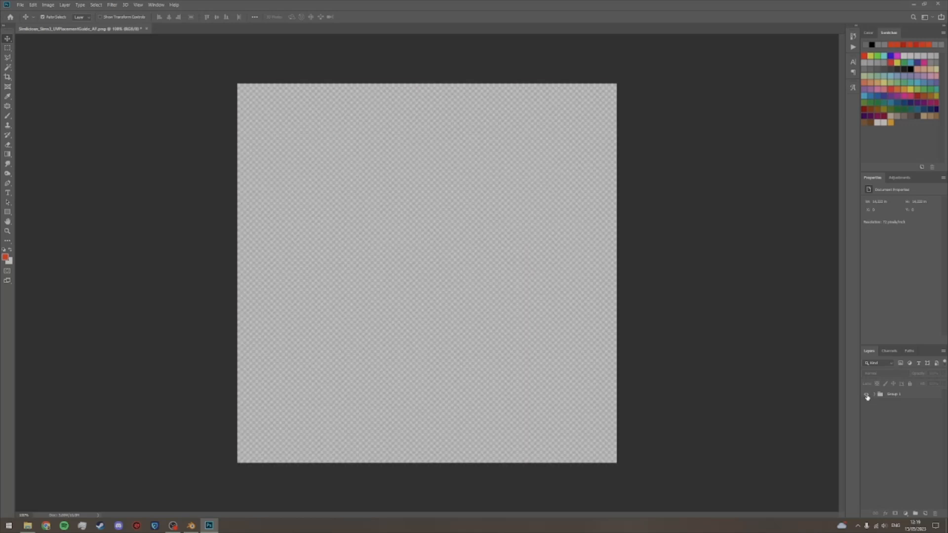
left_click(866, 394)
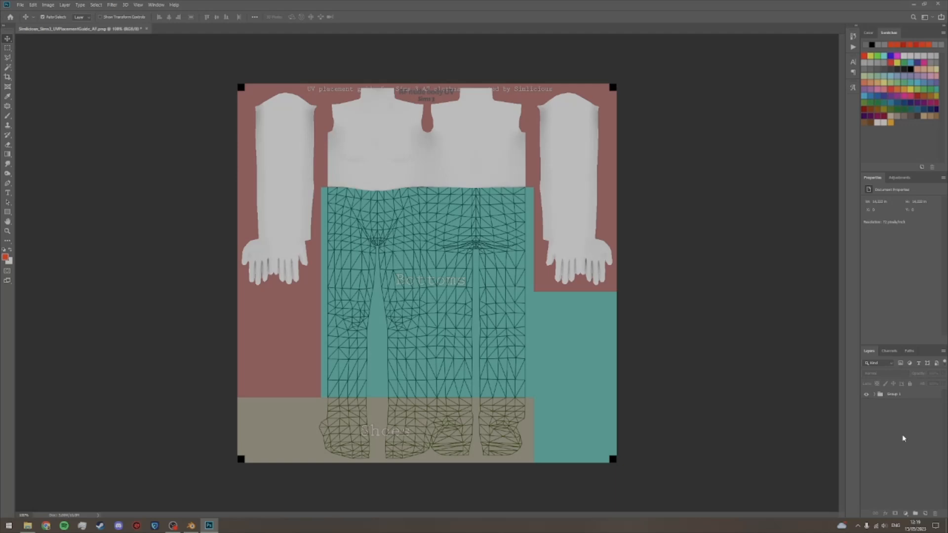
Step: Open the OrigMulti DDS texture from the Original folder of AF Chloe Jeans as a separate Photoshop document
left_click(28, 525)
left_click(251, 111)
double_click(200, 156)
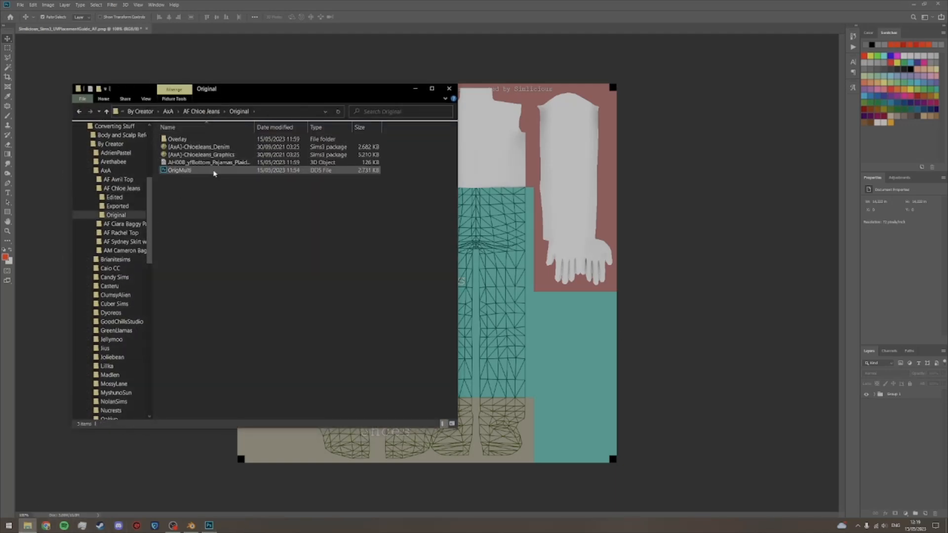
left_click_drag(200, 171, 195, 31)
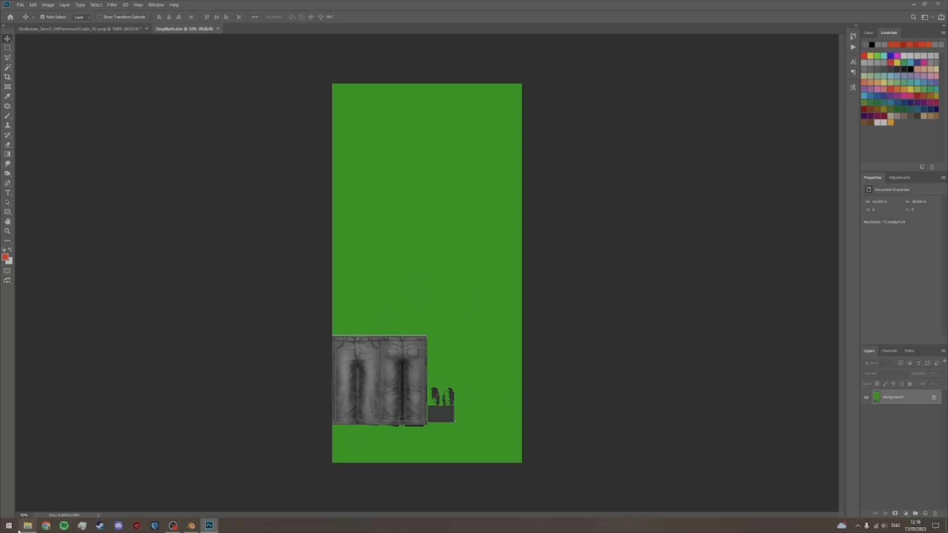
left_click(27, 526)
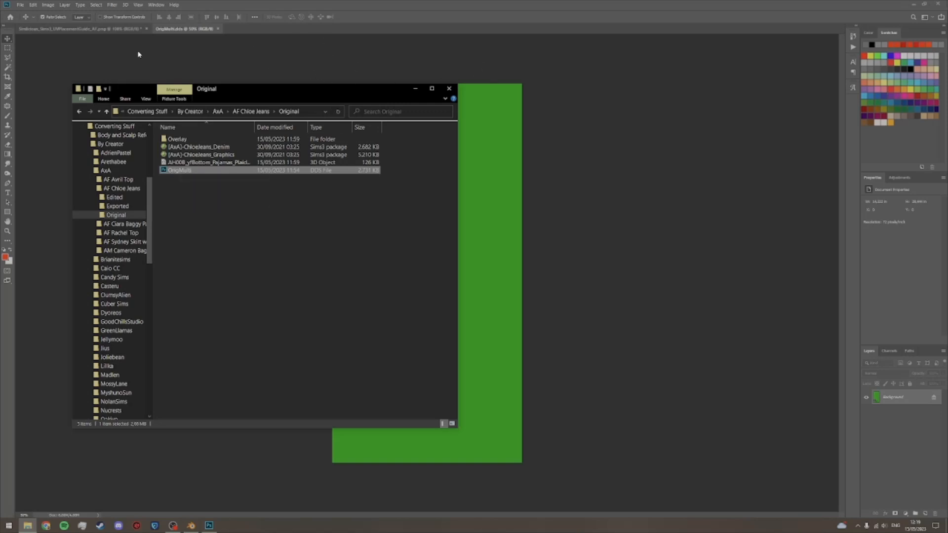
left_click(91, 29)
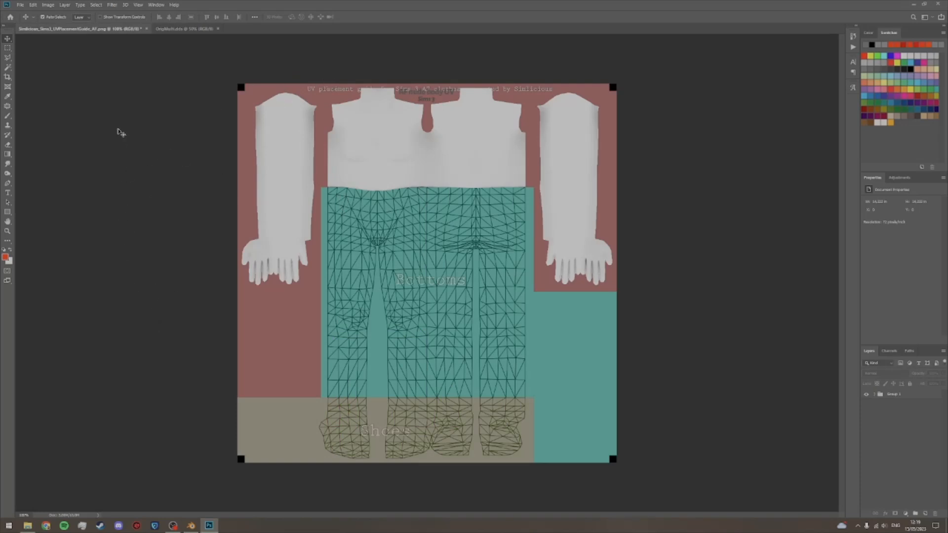
left_click(181, 30)
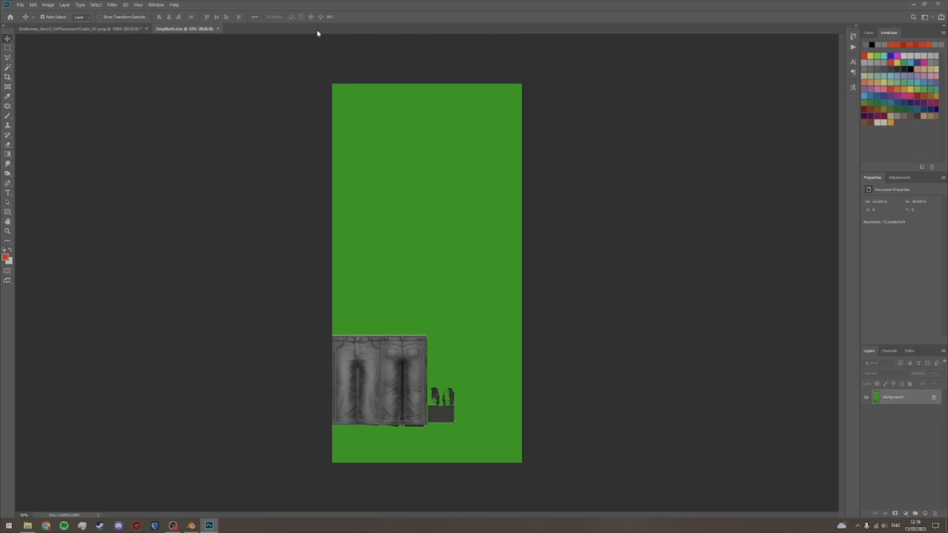
Step: Unlock the Background layer of OrigMulti and delete the green area around the jeans with the Magic Wand
left_click(933, 398)
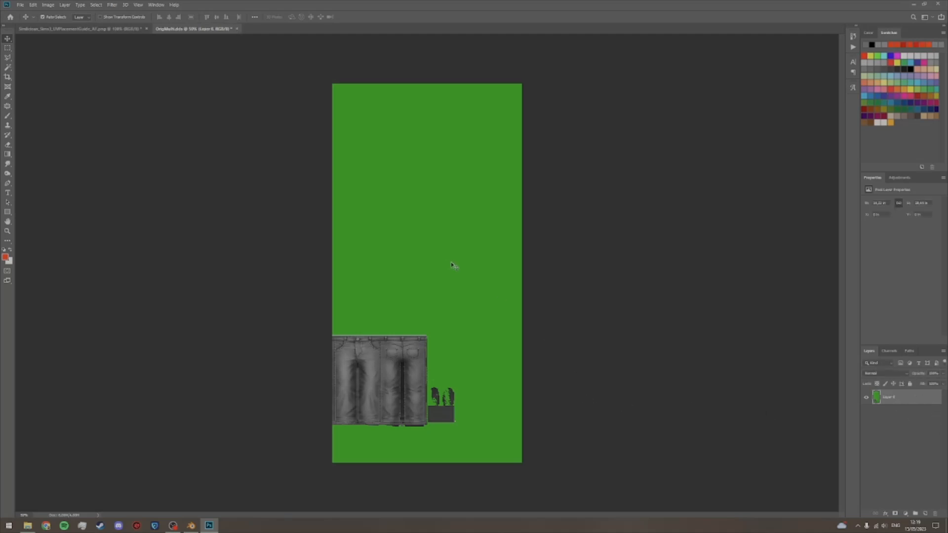
key("w")
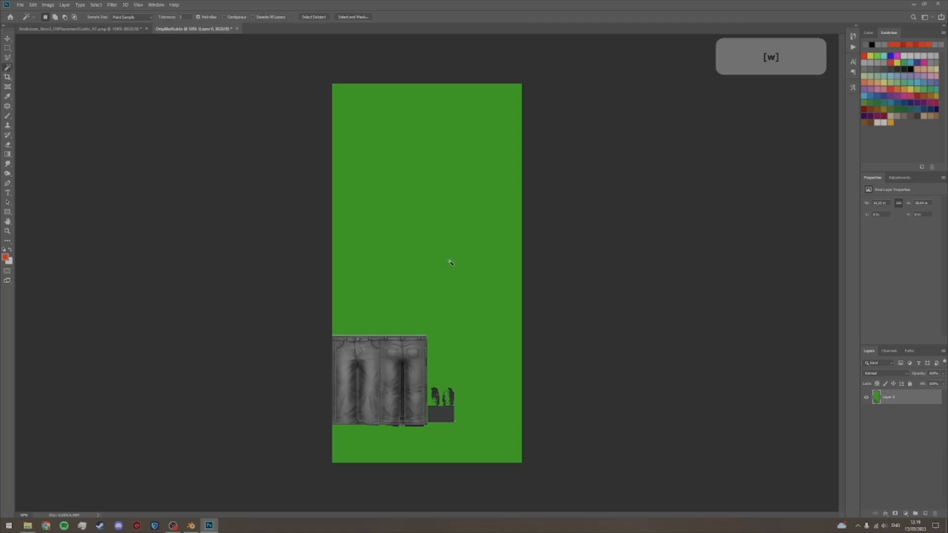
left_click(449, 260)
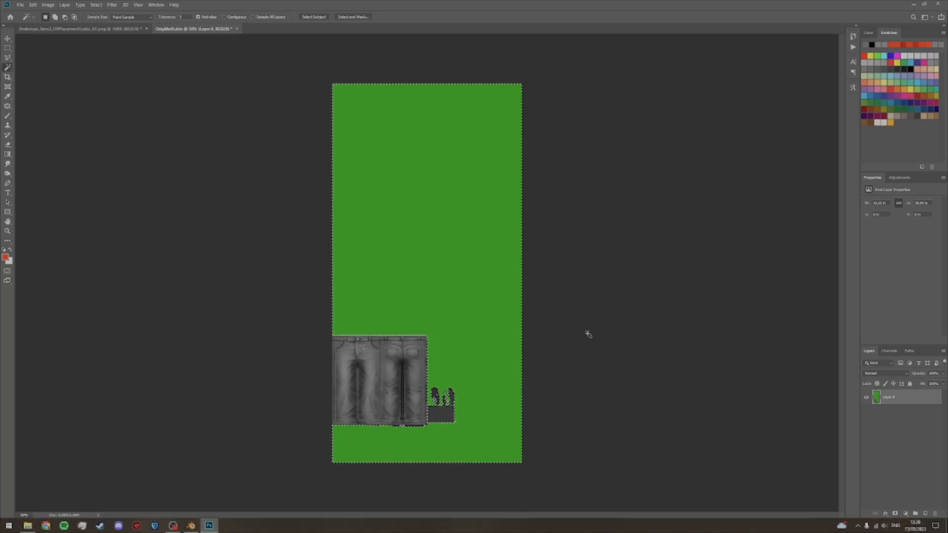
key("Delete")
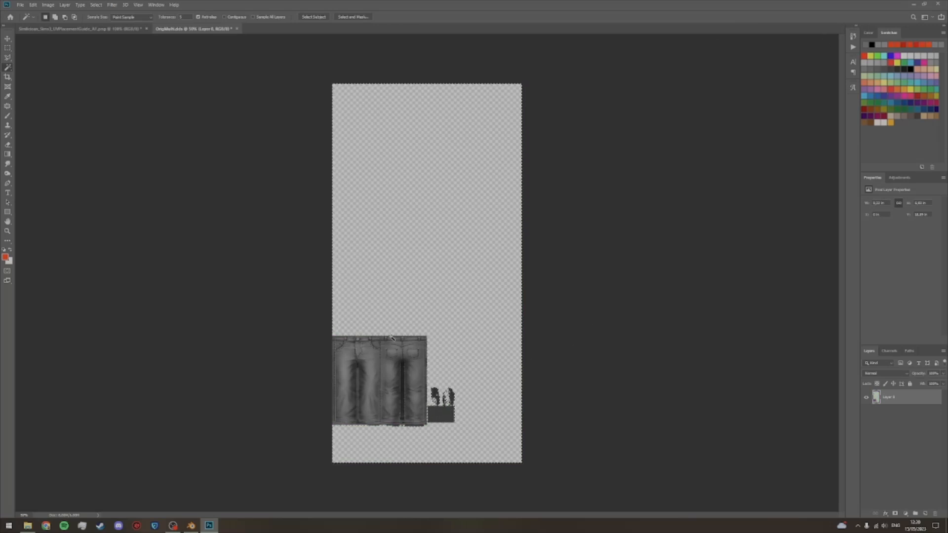
Step: Select and delete the leftover fringe along the jeans texture's outer edge, and clear the selection
key("z")
left_click_drag(394, 338, 446, 332)
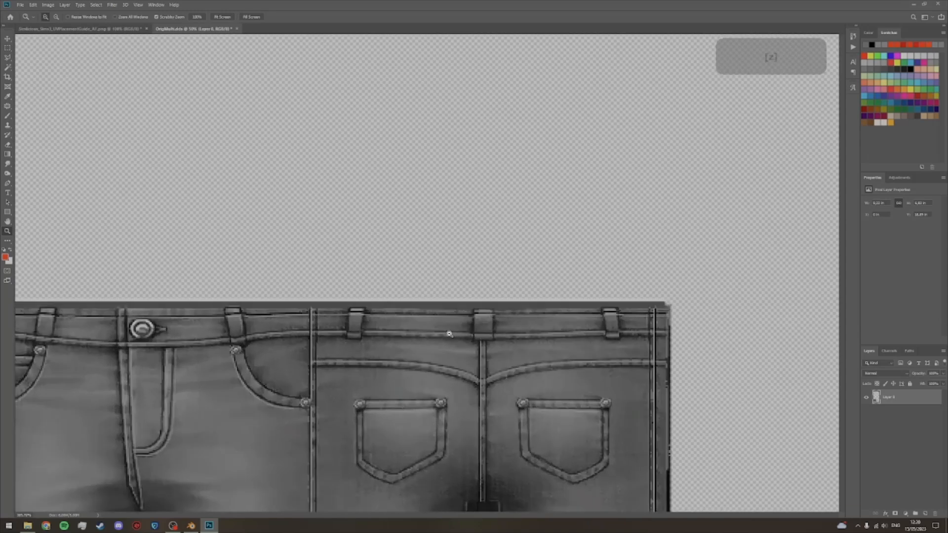
key("w")
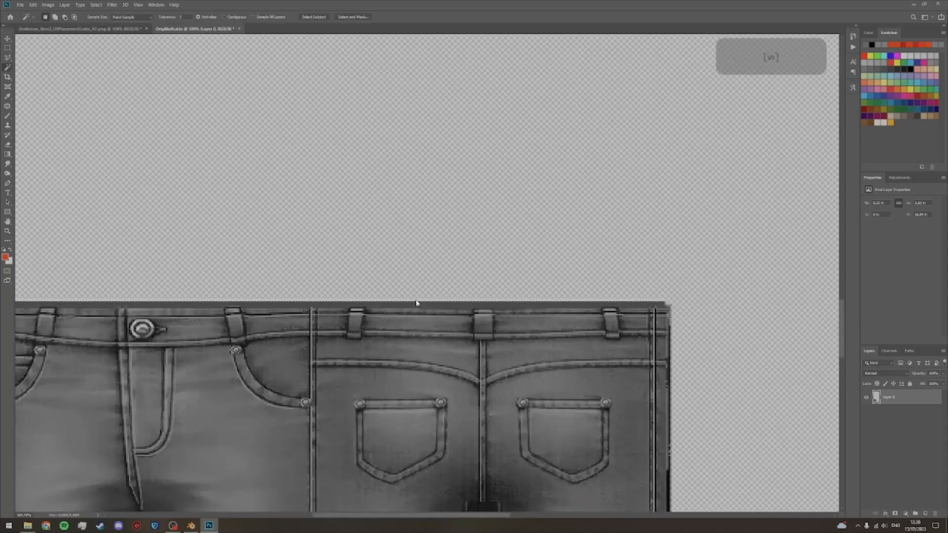
key("Delete")
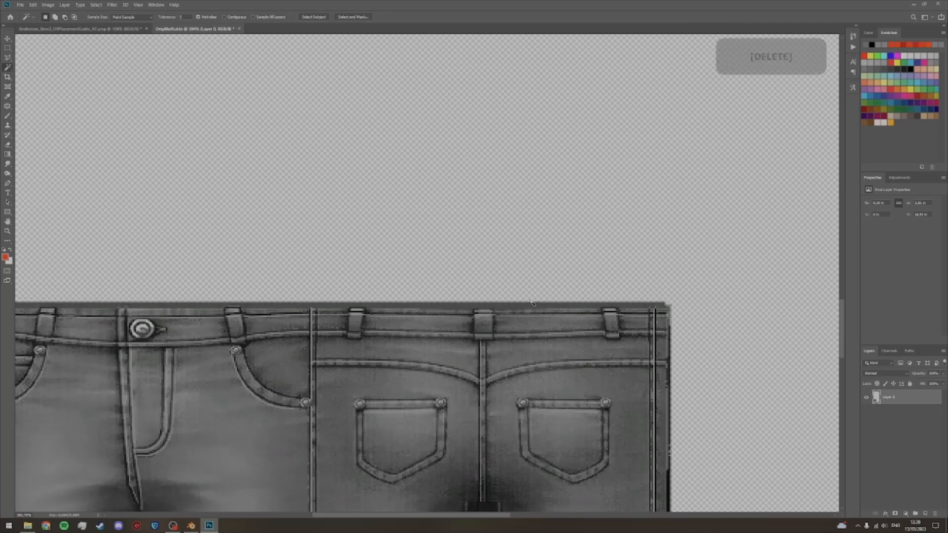
key("ctrl")
key("ctrl+0")
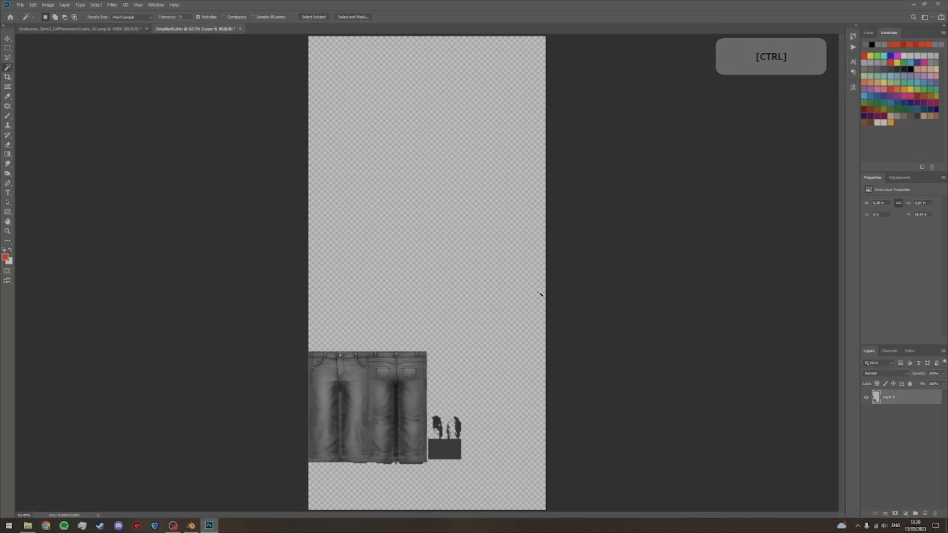
Step: Move the cleaned jeans texture into the UV guide document as the uppermost layer, roughly over the Bottoms area
key("v")
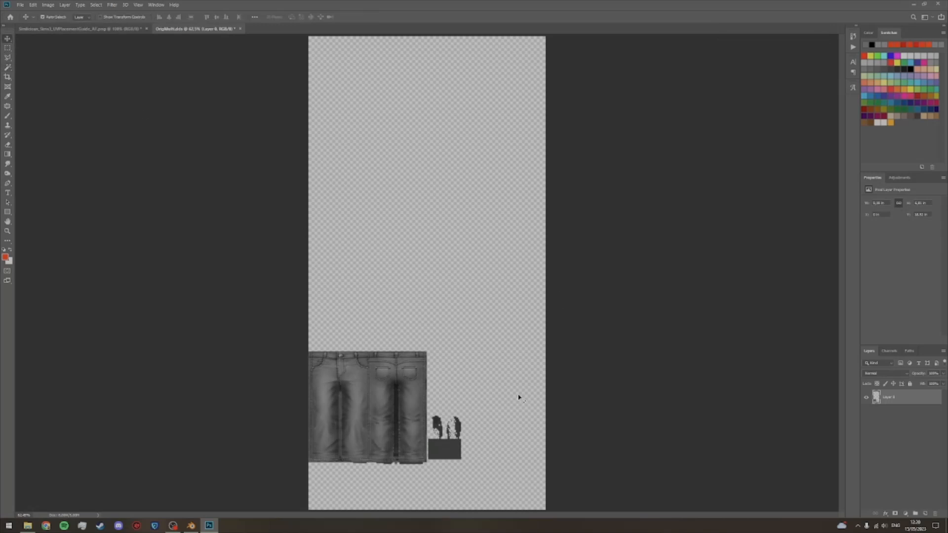
left_click(927, 437)
left_click_drag(395, 424, 439, 306)
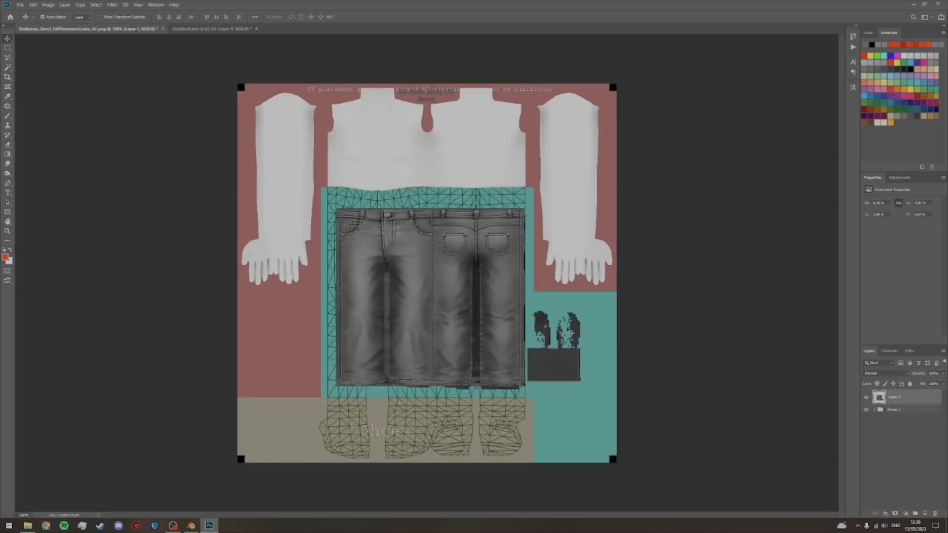
left_click_drag(489, 306, 494, 311)
Step: Switch to Blender and display OrigMulti.dds in the image editor instead of the bake image
left_click(190, 525)
left_click(572, 23)
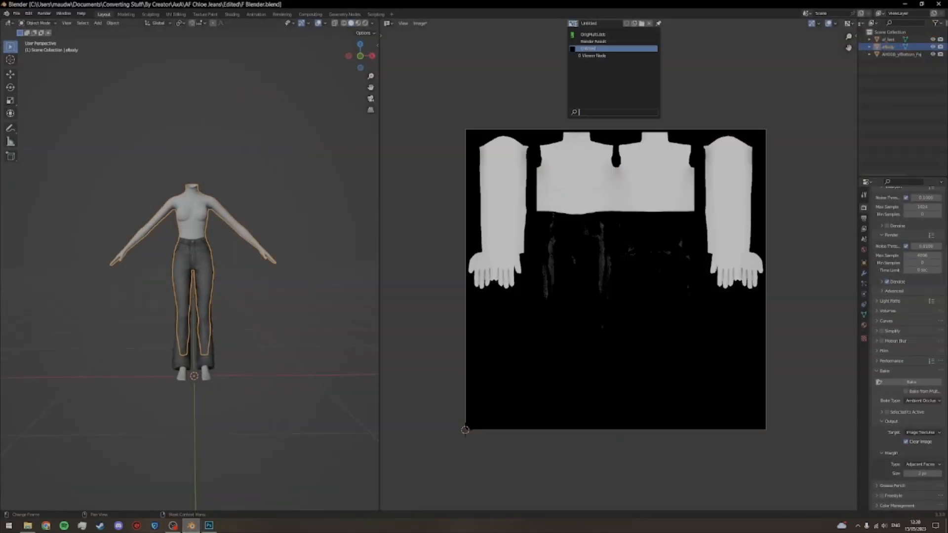
left_click(592, 33)
Step: Put the jeans mesh in Edit Mode and examine its UV layout over the texture, including the small island beside the legs
left_click(203, 273)
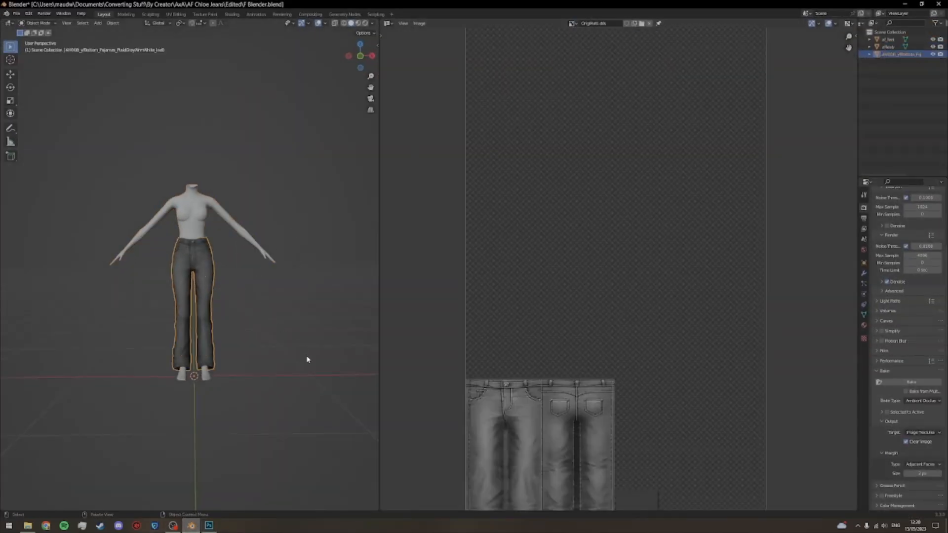
scroll(303, 359, "down", 1)
scroll(531, 367, "down", 2)
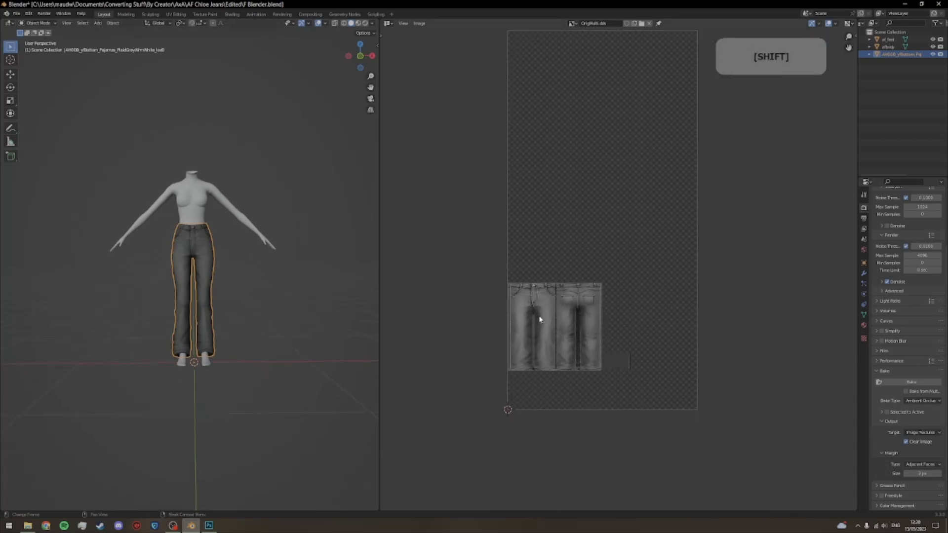
left_click(44, 24)
left_click(39, 40)
scroll(628, 387, "up", 3)
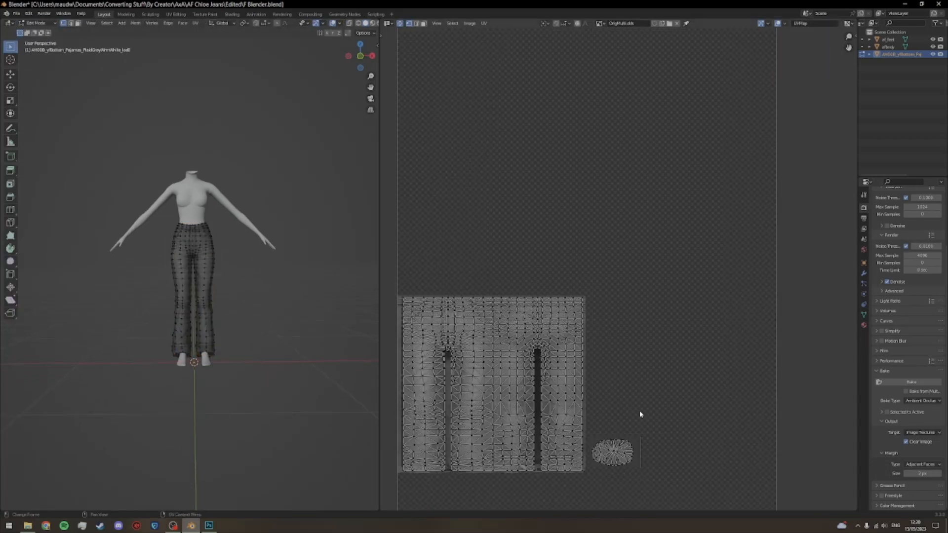
scroll(666, 474, "up", 3)
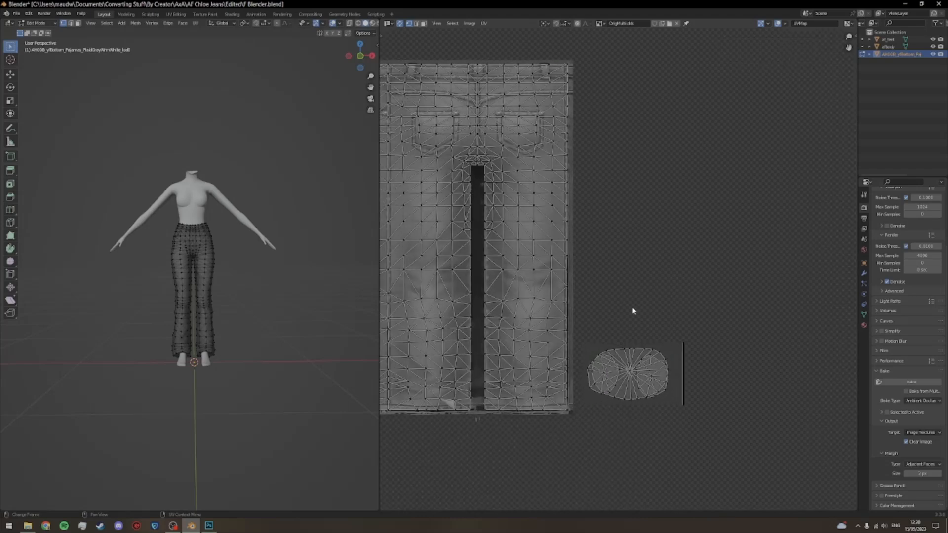
Step: Back in Photoshop, delete the unused dark fragments above the small rectangle in the jeans layer and clear the selection
key("alt+Tab")
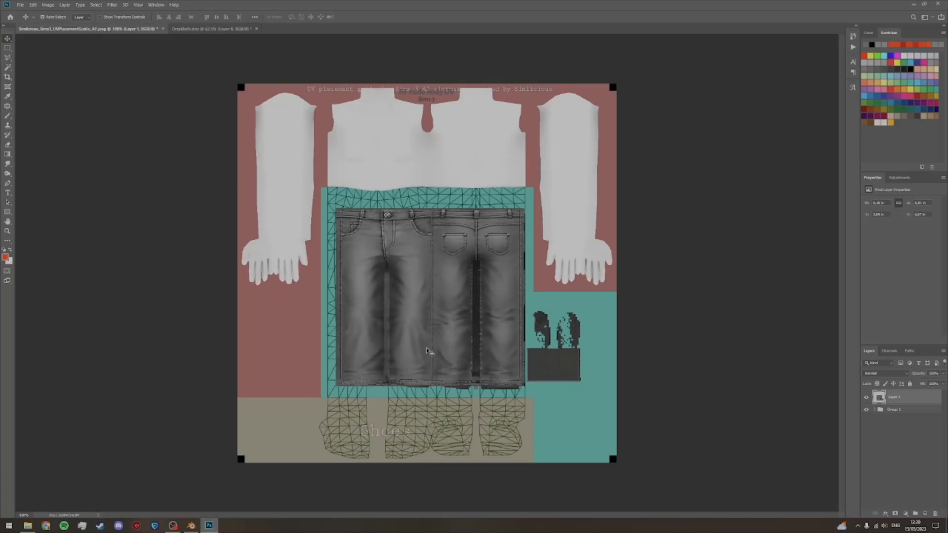
key("m")
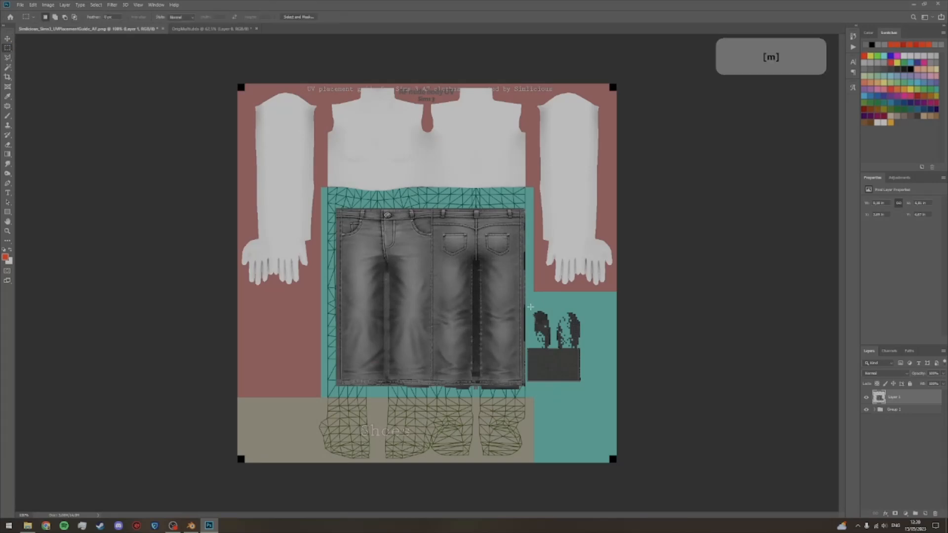
left_click_drag(528, 307, 585, 348)
key("Delete")
key("ctrl+d")
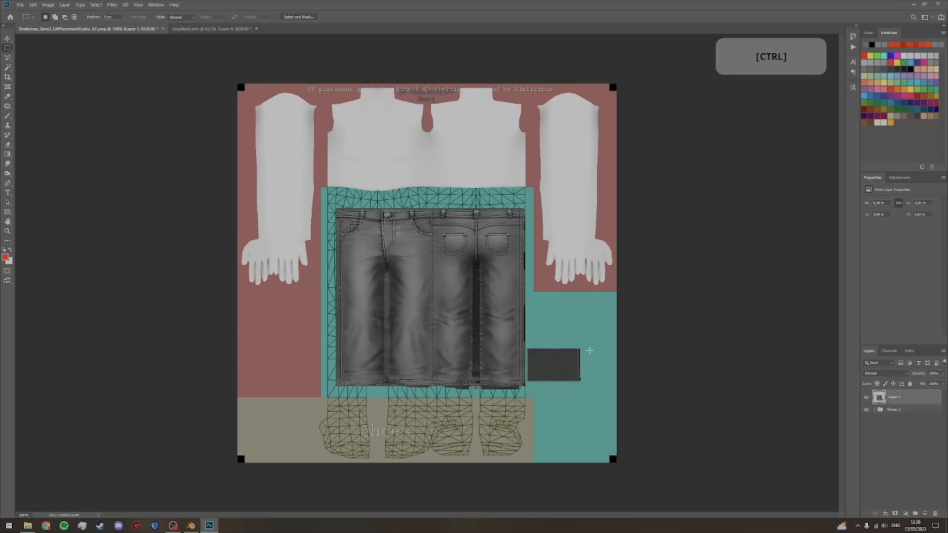
key("m")
Step: In Blender, select the small oval UV islands beside the jeans to check which mesh parts use them
left_click(191, 526)
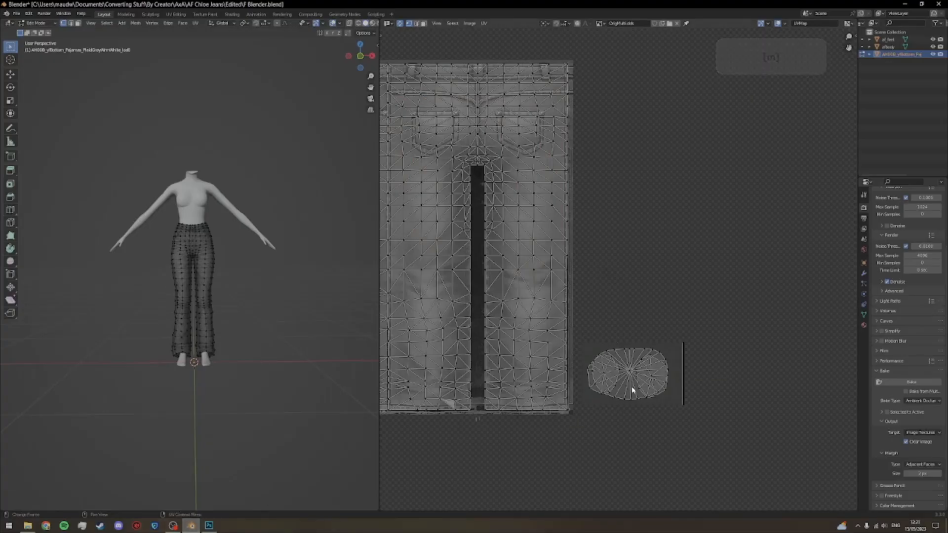
key("l")
key("l")
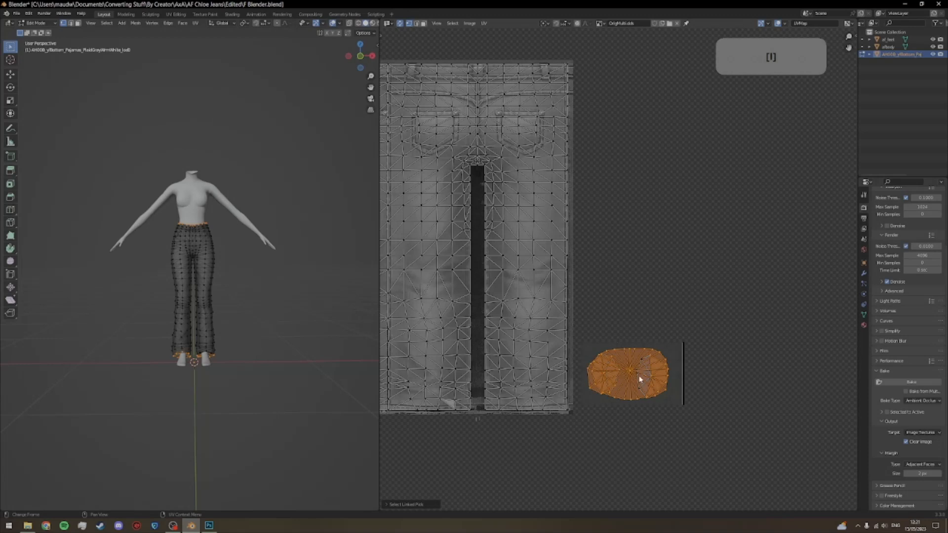
key("l")
left_click_drag(304, 381, 282, 348)
scroll(282, 348, "up", 3)
left_click(289, 369)
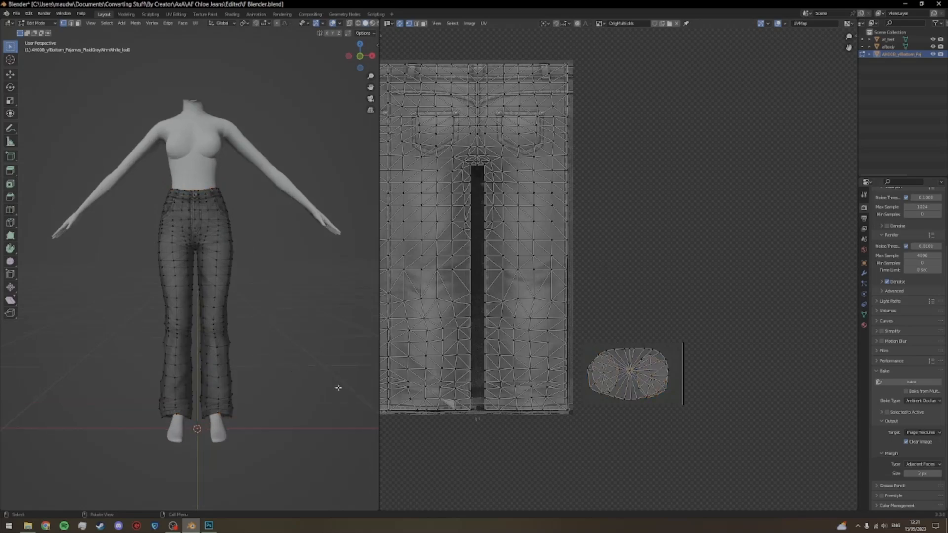
Step: Switch to Photoshop, enlarge the jeans and small rectangle to fit the lower-body UV guide, and clear the selection
left_click(209, 525)
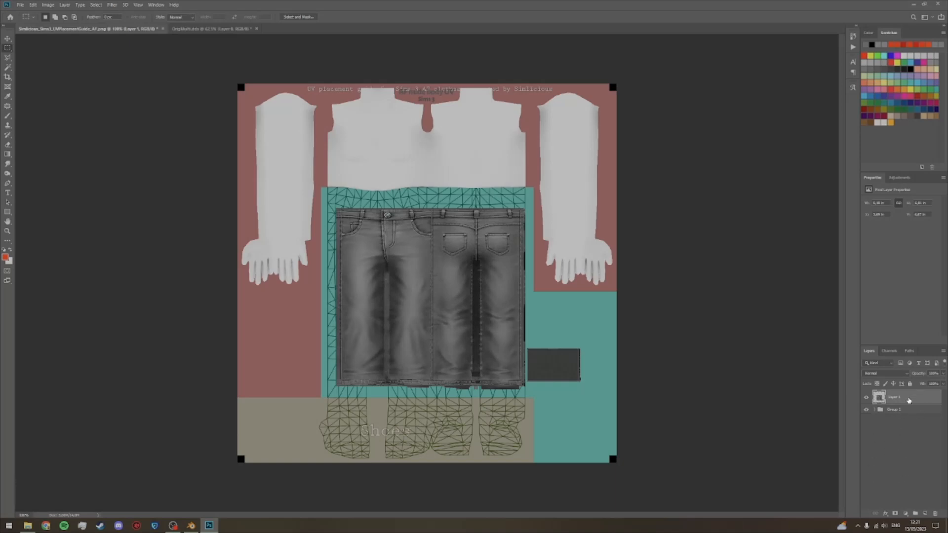
key("m")
left_click_drag(332, 200, 585, 394)
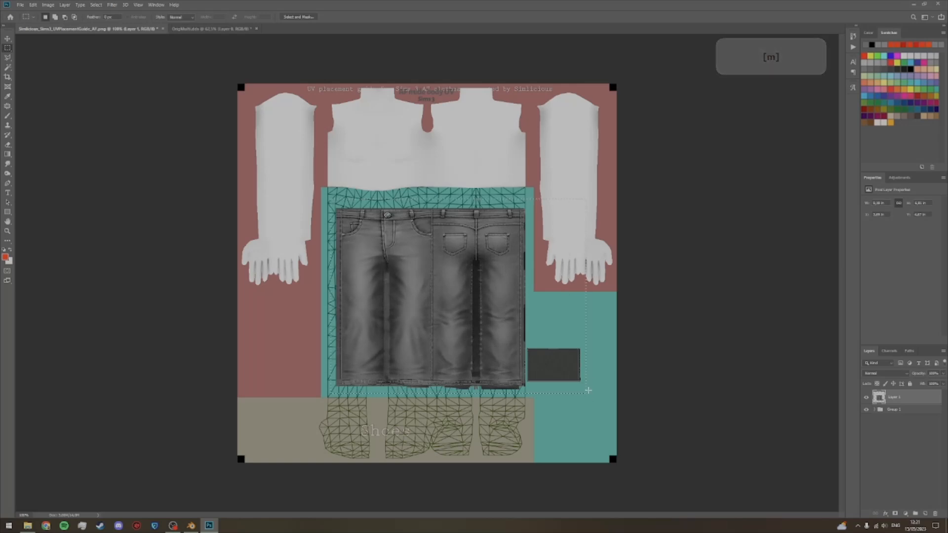
key("v")
left_click_drag(475, 370, 481, 367)
key("ctrl+t")
left_click_drag(586, 384, 627, 407)
left_click_drag(540, 340, 523, 326)
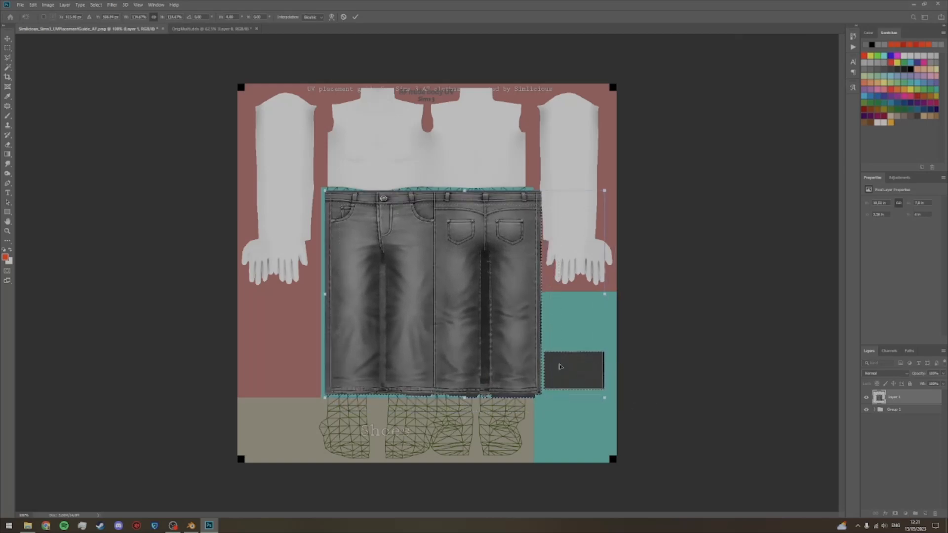
left_click_drag(604, 398, 560, 373)
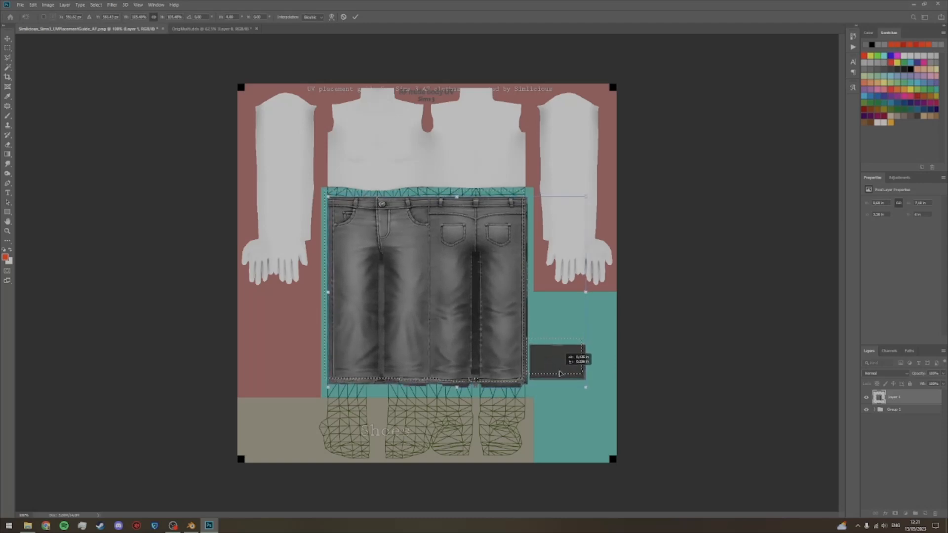
key("Return")
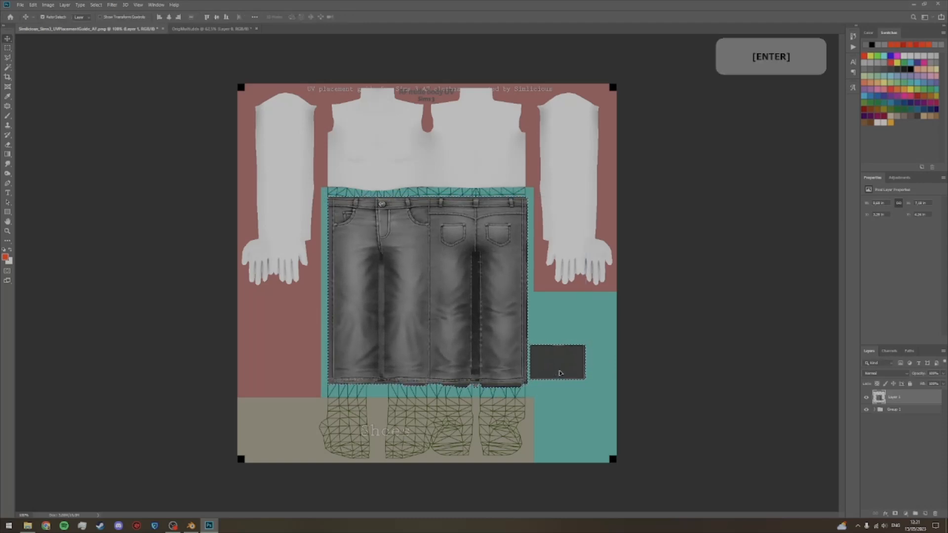
key("ctrl+d")
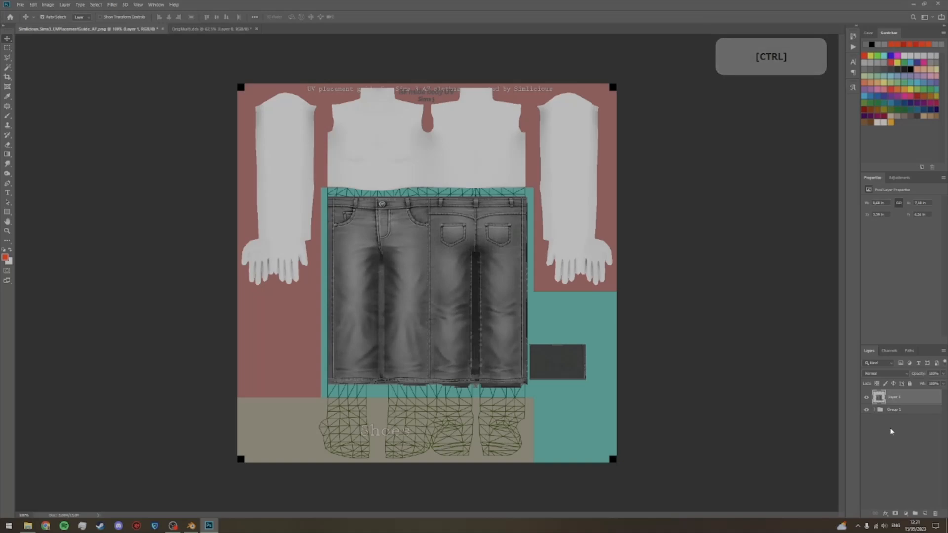
Step: Erase the ragged leftover pixels along the lower edge of the jeans hem on Layer 1
key("z")
left_click_drag(626, 363, 655, 369)
key("space")
left_click_drag(540, 272, 561, 367)
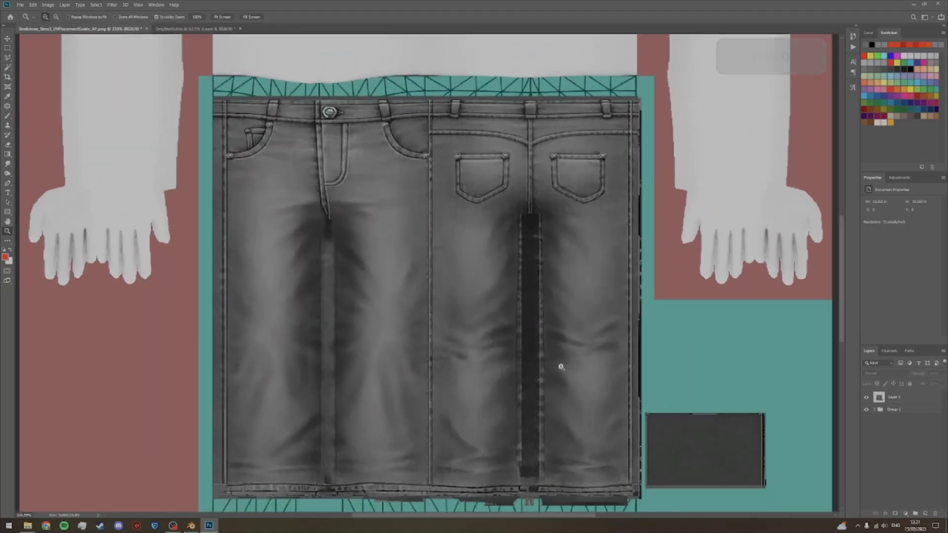
left_click(7, 38)
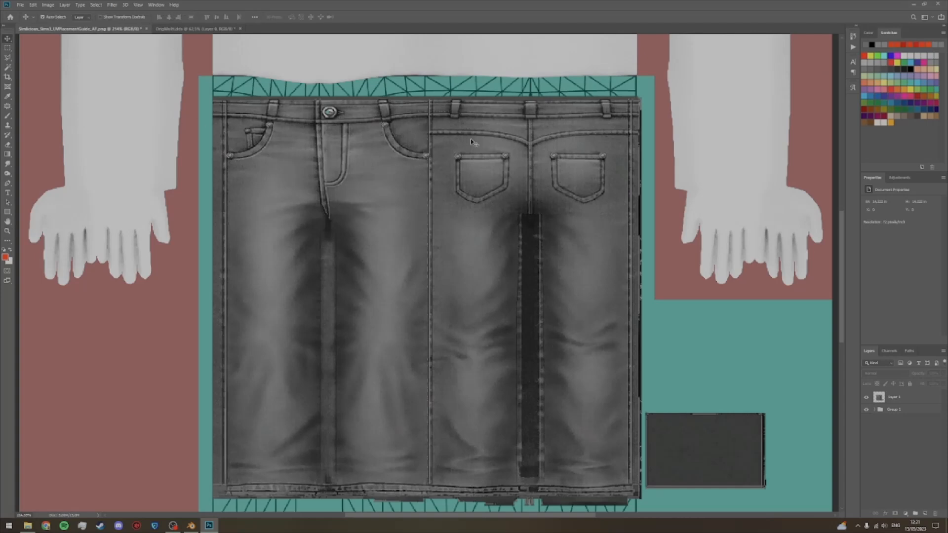
left_click(901, 400)
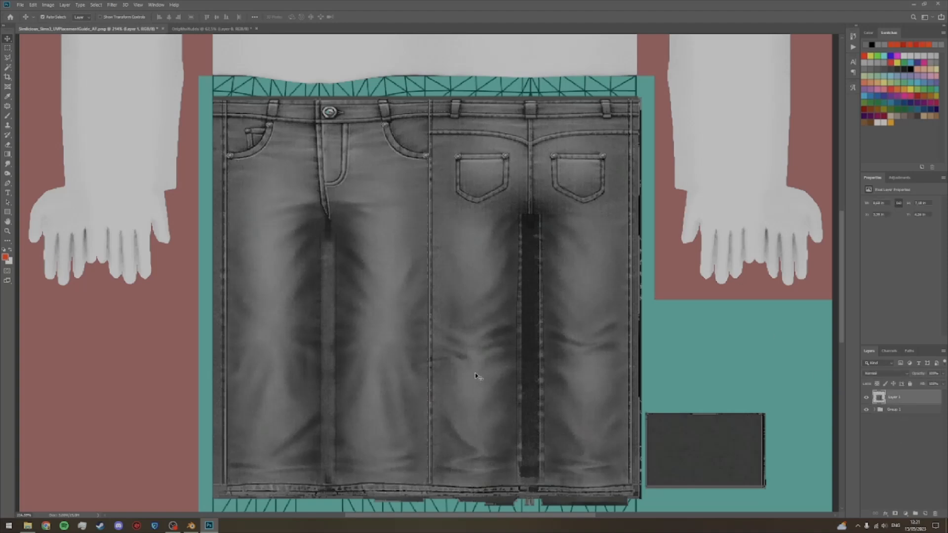
key("space")
left_click_drag(587, 378, 573, 336)
key("e")
left_click_drag(368, 465, 635, 469)
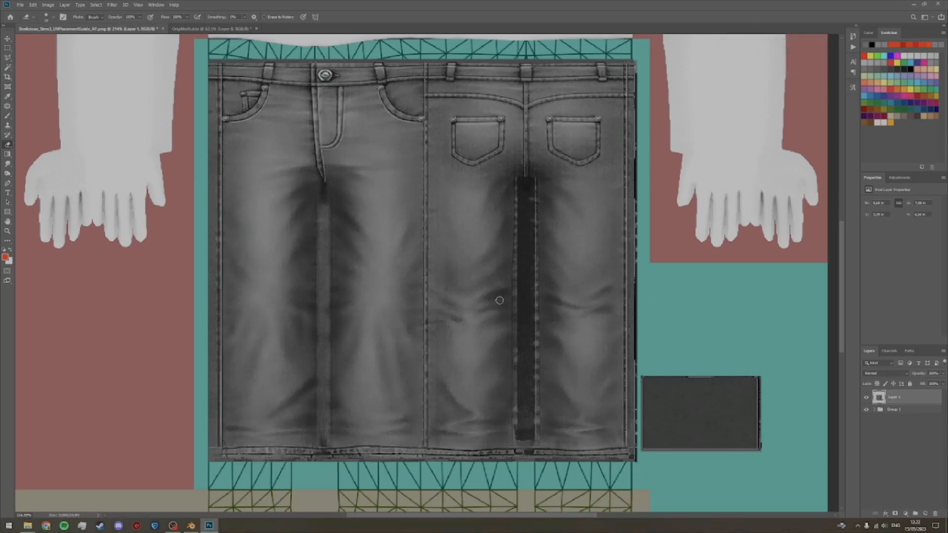
Step: Start the Reduce Noise filter on the jeans layer and compare the texture with the preview on and off
key("v")
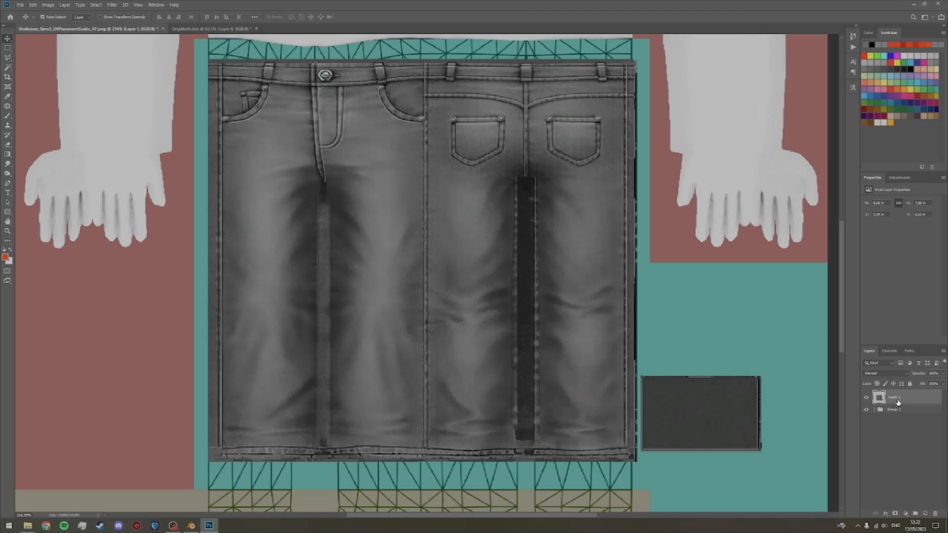
left_click(114, 4)
mouse_move(129, 134)
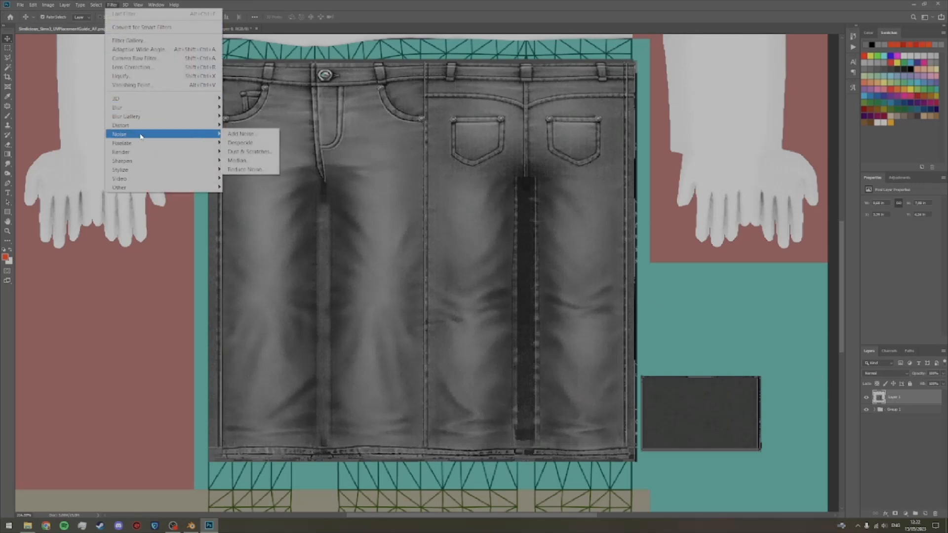
left_click(238, 170)
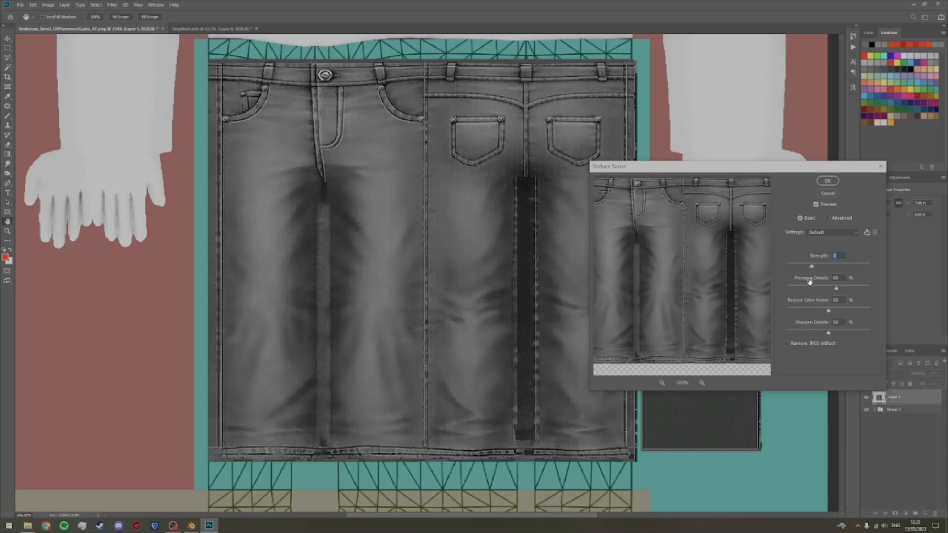
left_click(816, 205)
left_click(816, 205)
left_click(817, 205)
left_click(817, 205)
Step: Lower Preserve Details to 2% in Reduce Noise and compare the result with the original texture
left_click_drag(837, 290, 832, 291)
left_click_drag(871, 295, 789, 292)
left_click_drag(789, 292, 790, 291)
left_click_drag(792, 290, 779, 291)
left_click_drag(786, 291, 793, 291)
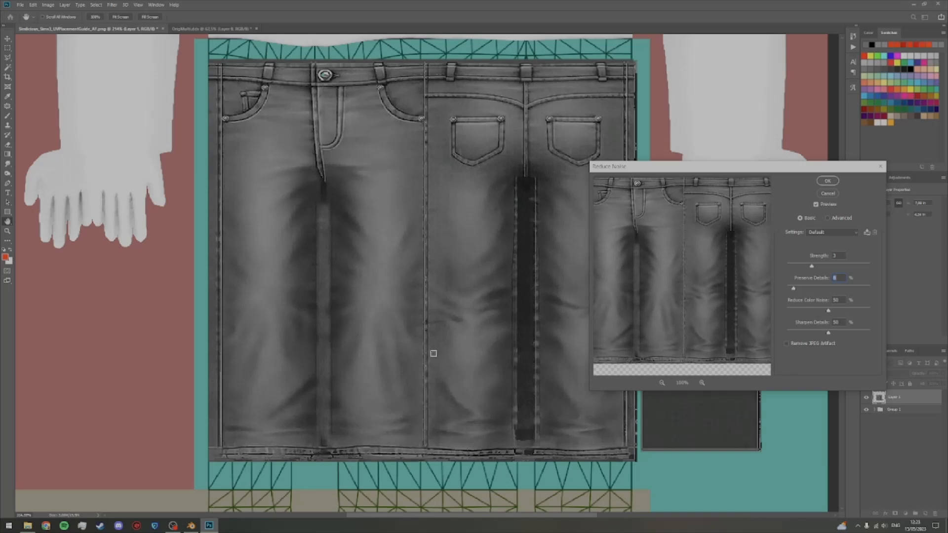
left_click_drag(794, 290, 789, 292)
left_click(815, 204)
left_click(815, 204)
Step: Set the Reduce Noise Strength to 10 and Sharpen Details to 30%
left_click_drag(813, 268, 834, 267)
left_click_drag(834, 267, 877, 268)
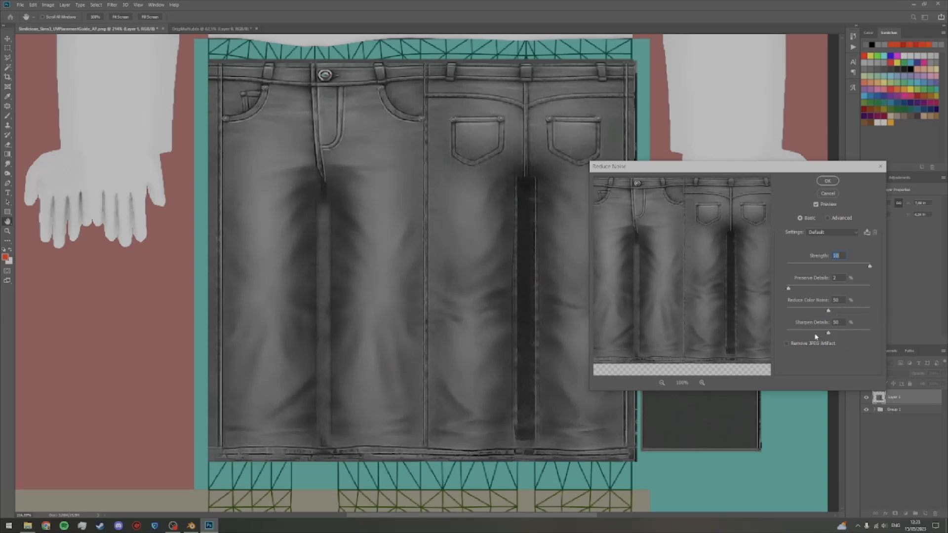
mouse_move(828, 333)
left_mouse_down()
mouse_move(746, 327)
mouse_move(881, 335)
mouse_move(810, 335)
left_mouse_up()
left_click_drag(809, 333, 820, 334)
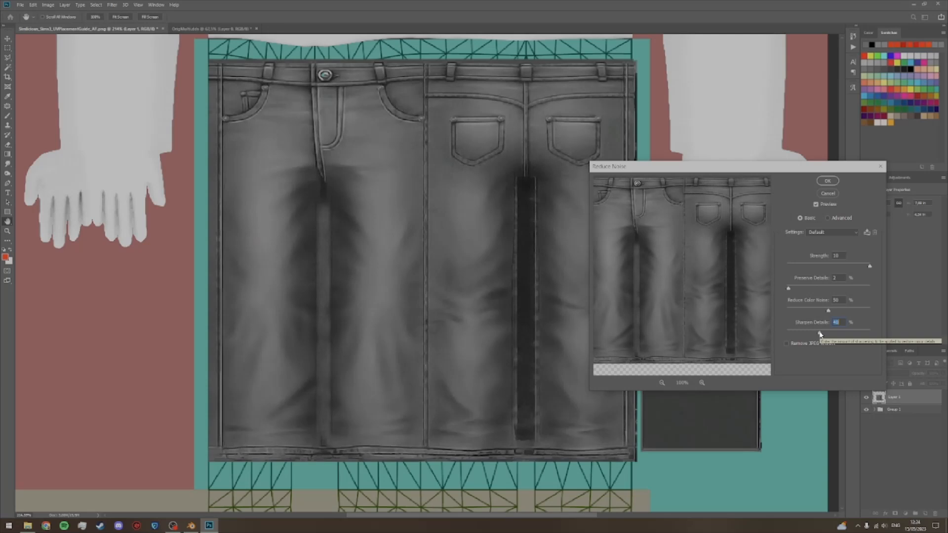
left_click_drag(819, 334, 811, 334)
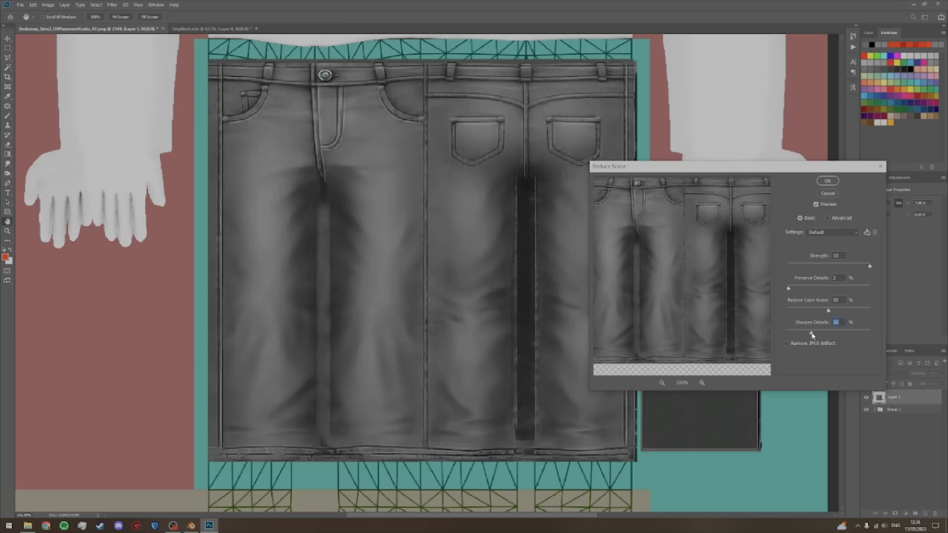
Step: Set the Reduce Noise Strength to 8 and apply the filter to the jeans layer
mouse_move(789, 288)
left_mouse_down()
mouse_move(812, 291)
mouse_move(788, 290)
left_mouse_up()
left_click_drag(870, 267, 847, 269)
mouse_move(847, 269)
left_mouse_down()
mouse_move(892, 267)
mouse_move(831, 268)
left_mouse_up()
left_click_drag(829, 266, 857, 266)
left_click_drag(797, 167, 786, 170)
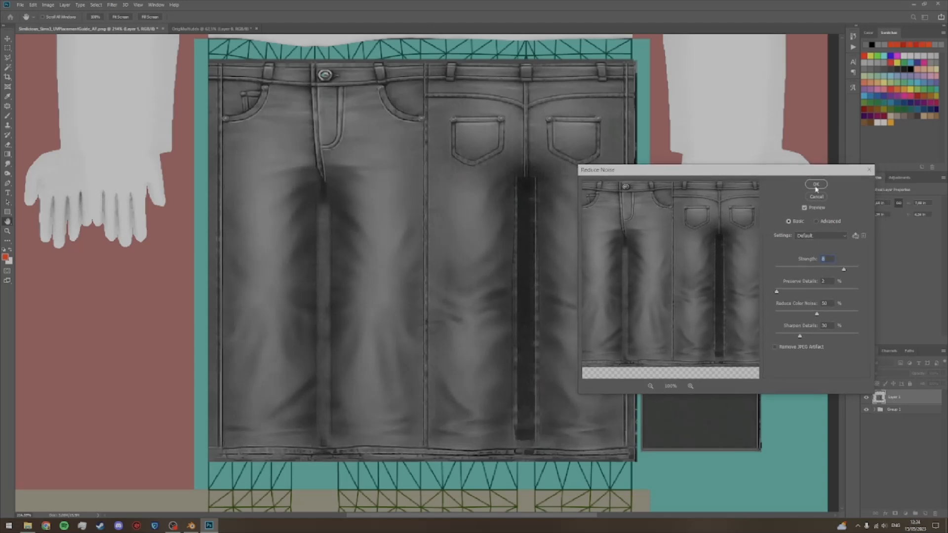
left_click(816, 184)
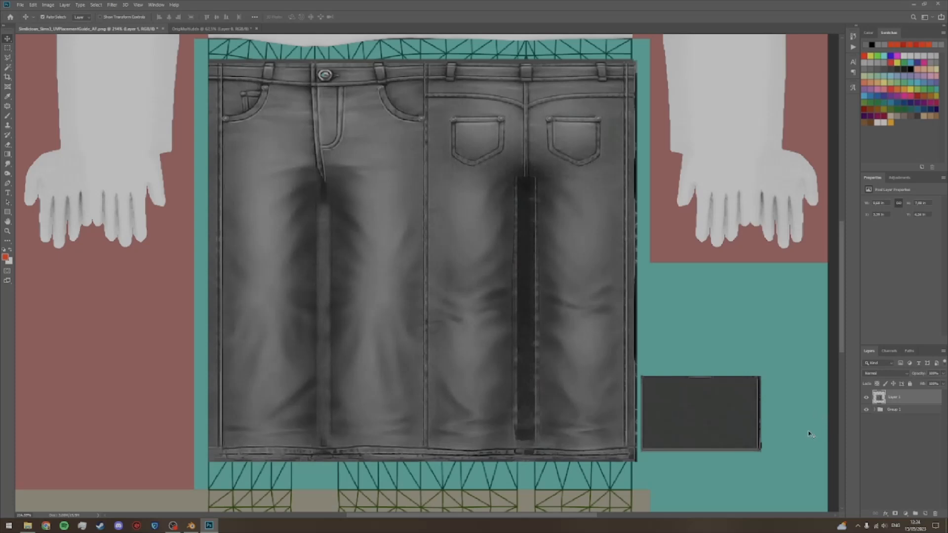
Step: Add a Black & White adjustment layer above the jeans layer and clip it to that layer
left_click(869, 455)
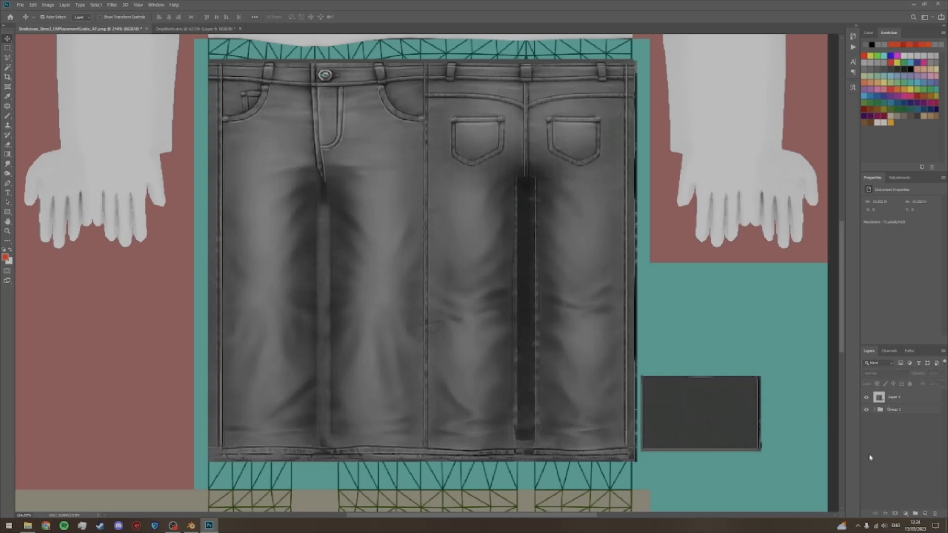
left_click(898, 177)
left_click(902, 399)
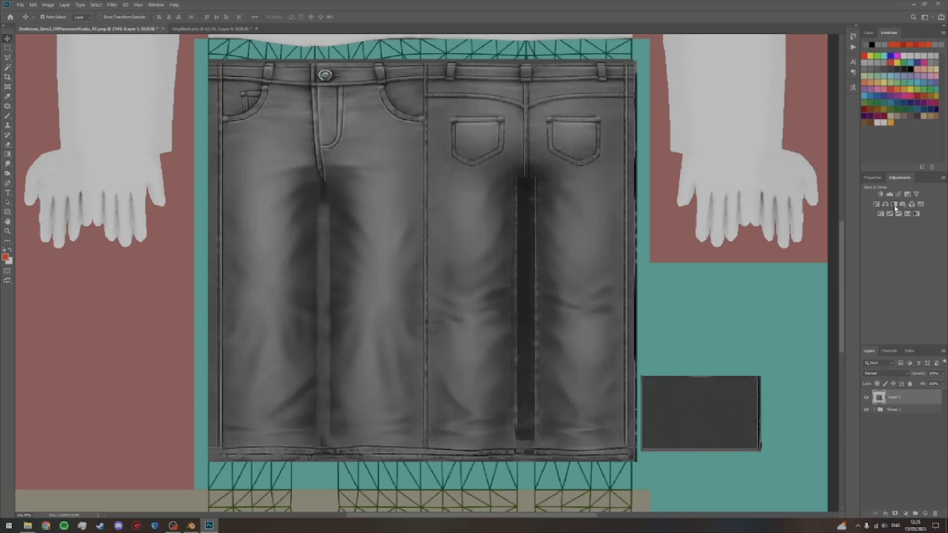
left_click(895, 204)
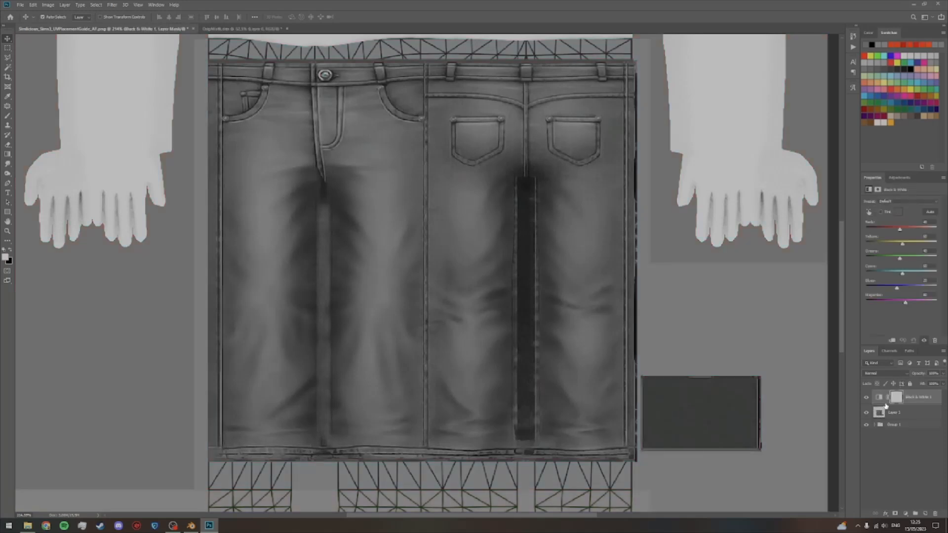
key("alt")
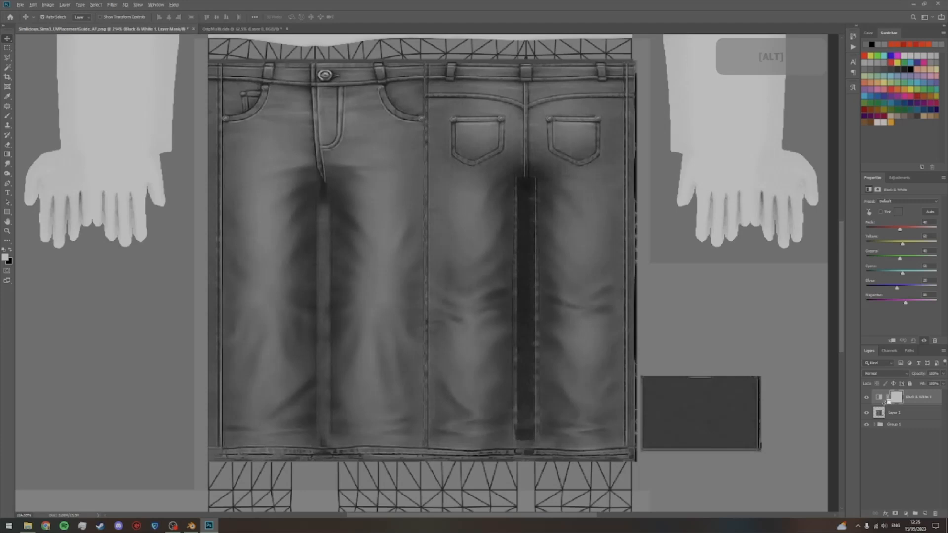
left_click(882, 403, "alt")
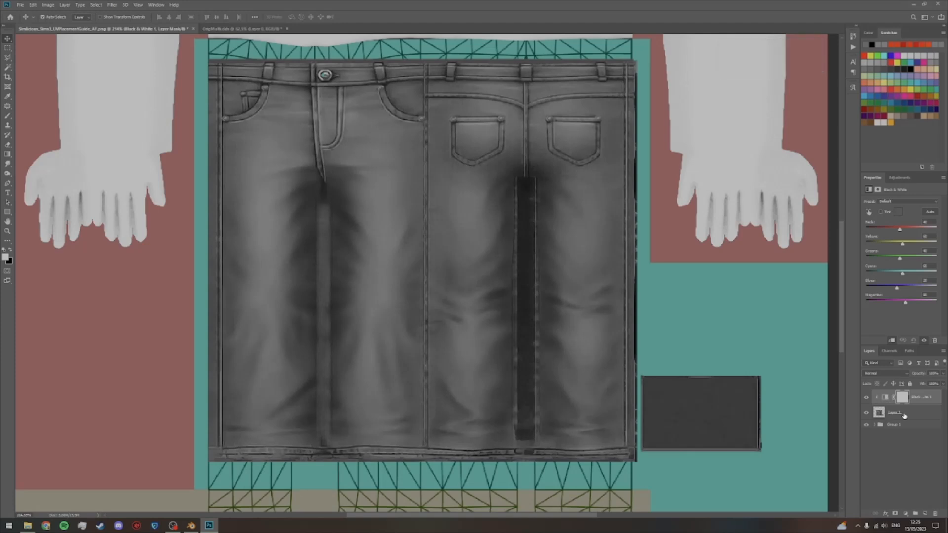
Step: Toggle the visibility of the UV guide group and the Black & White adjustment to check the jeans texture
left_click(901, 415)
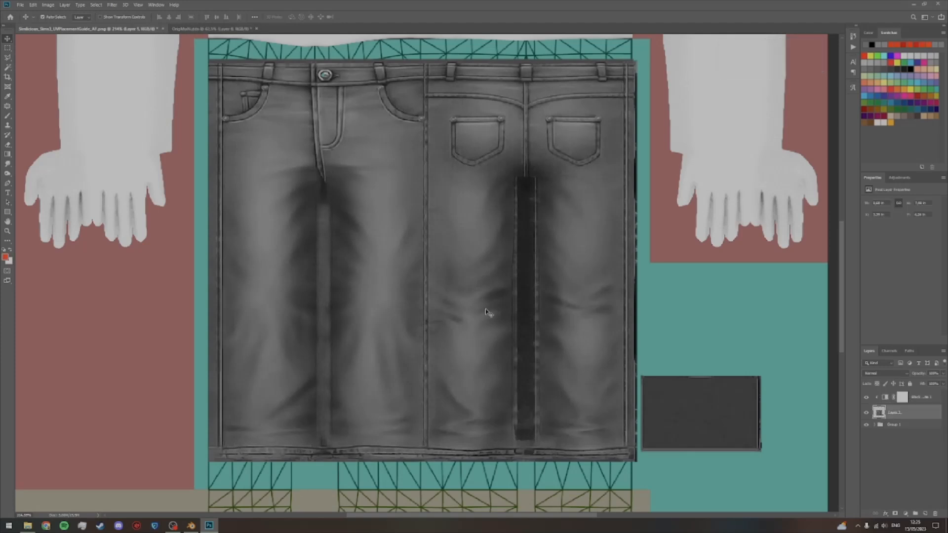
left_click(866, 425)
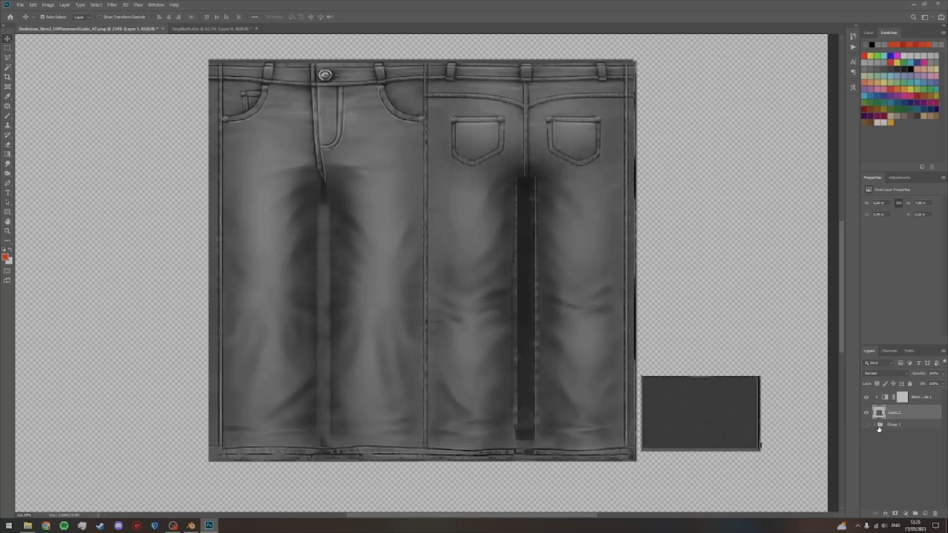
left_click(866, 424)
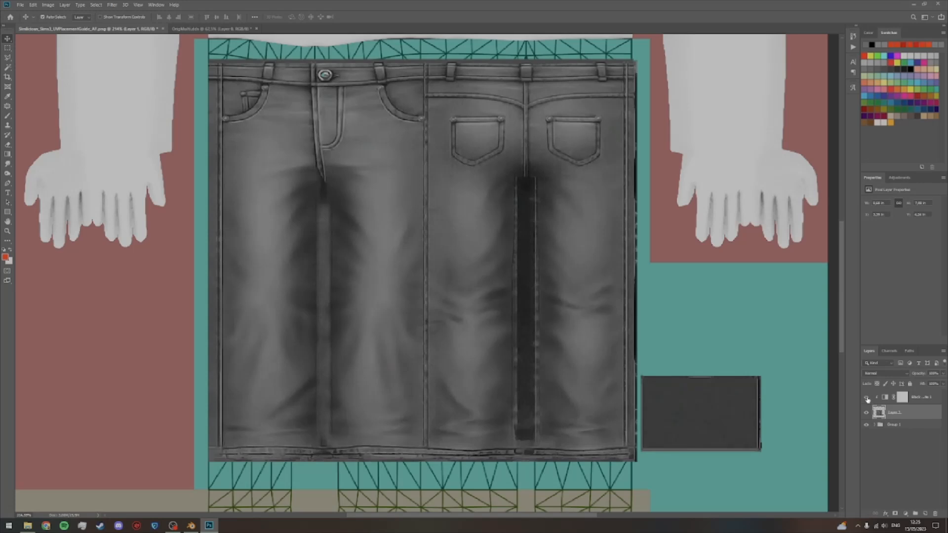
left_click(908, 436)
left_click(865, 396)
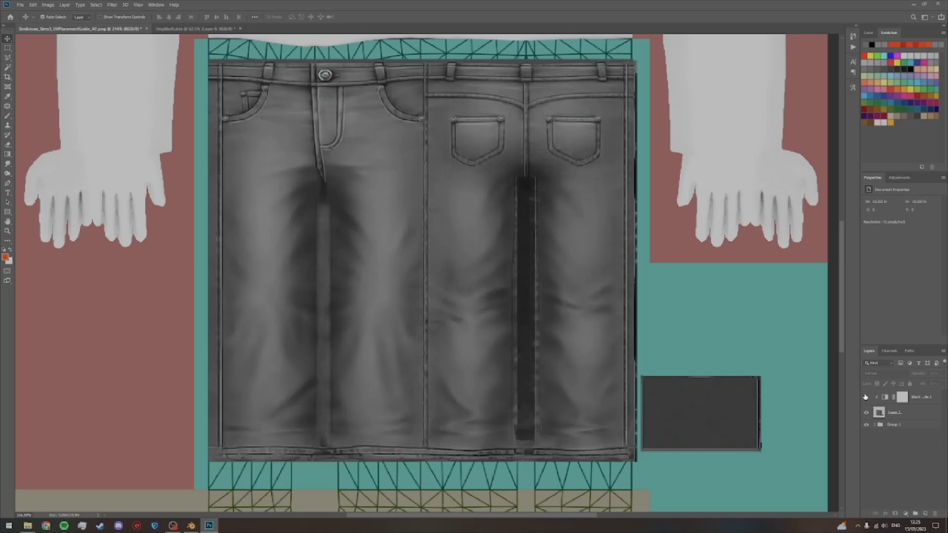
Step: Switch to the OrigMulti.dds document and examine the original waistband, pockets and overall jeans texture up close
left_click(195, 28)
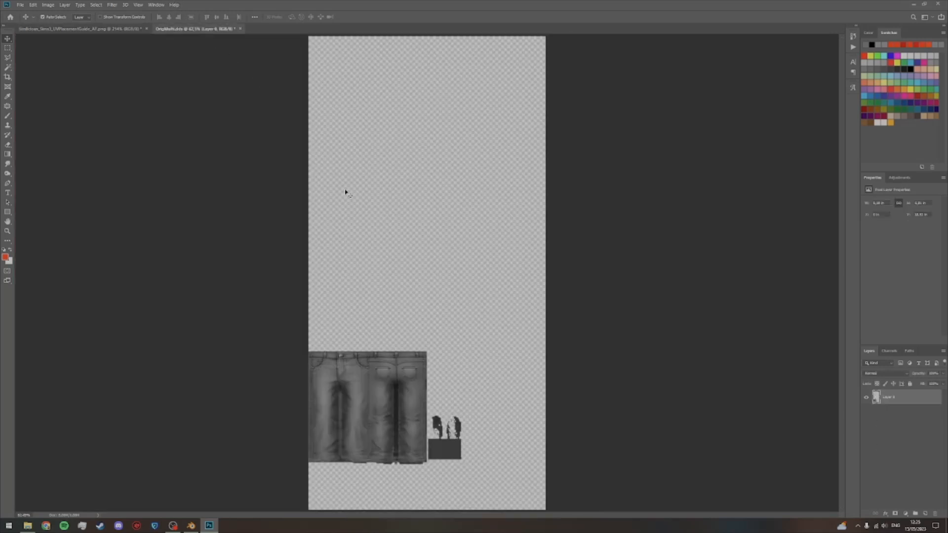
key("z")
left_click_drag(345, 372, 544, 270)
key("space")
left_click_drag(393, 186, 425, 184)
left_click_drag(327, 214, 326, 213)
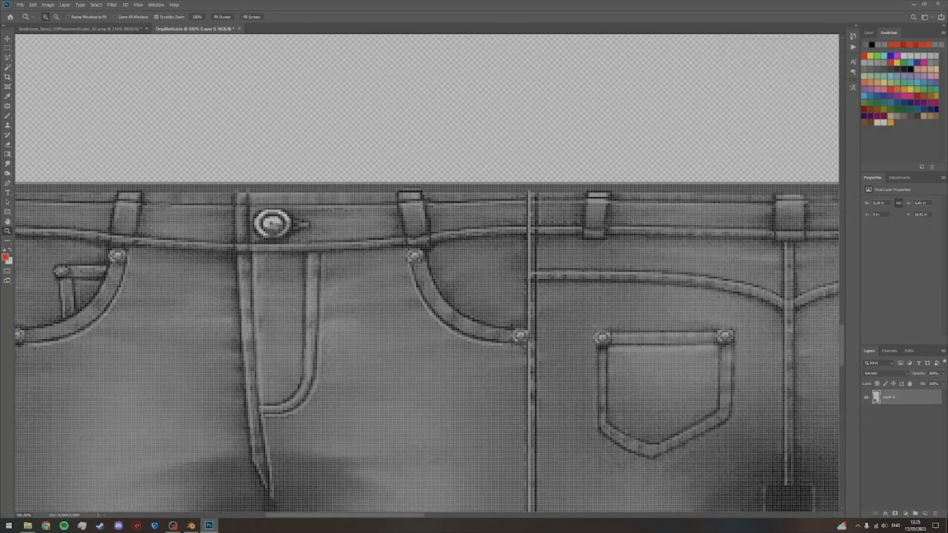
left_click_drag(534, 240, 486, 238)
key("space")
left_click_drag(583, 285, 457, 272)
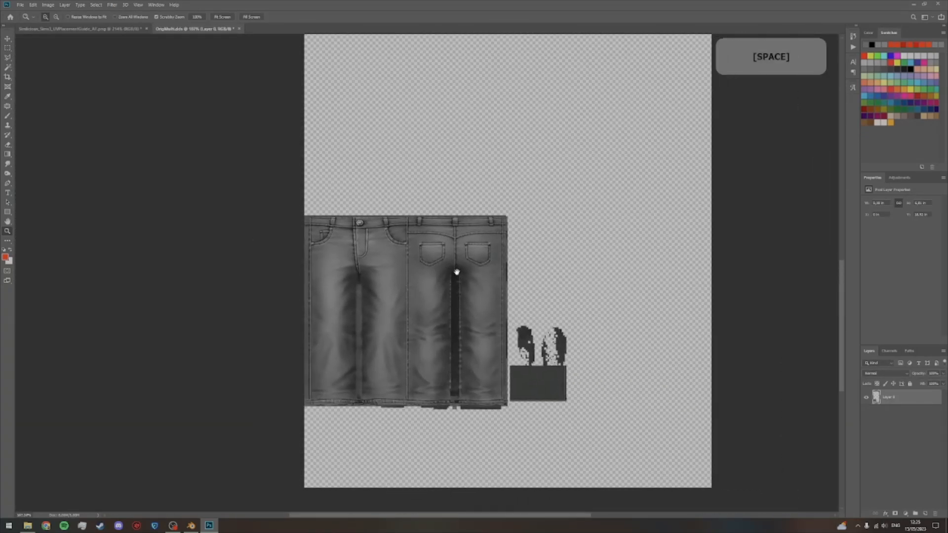
left_click(873, 395, "ctrl")
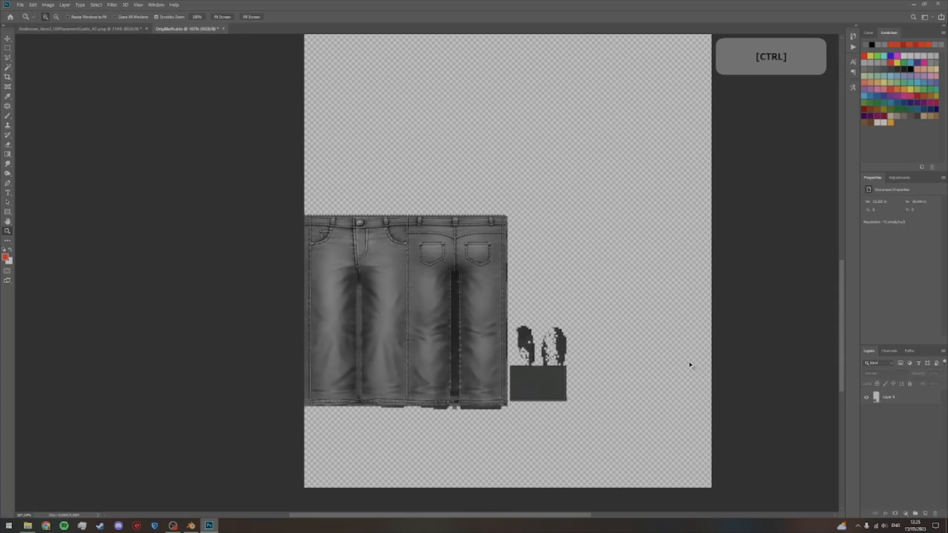
key("ctrl+shift+i")
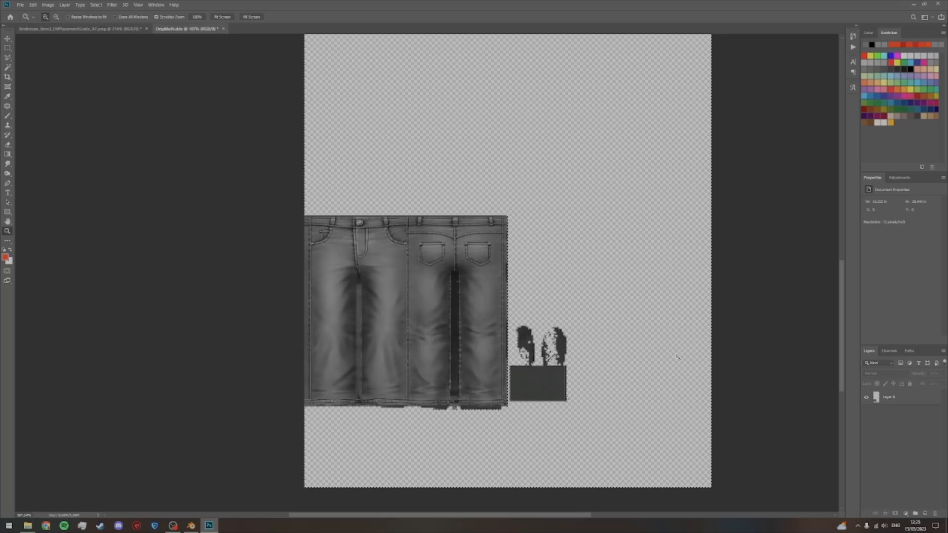
key("ctrl+d")
Step: Inspect the front button and belt loops of the original texture up close, and return to the full canvas
key("z")
key("space")
left_click_drag(336, 277, 423, 408)
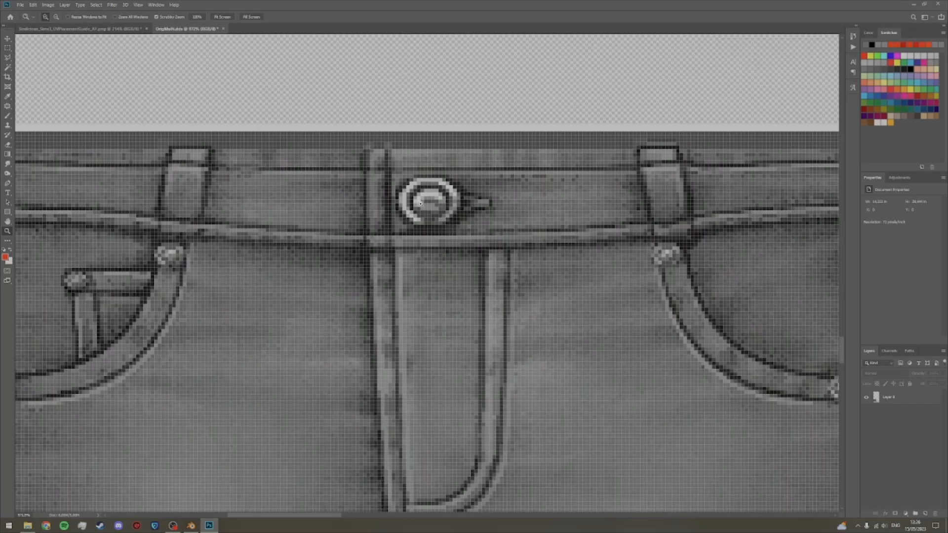
key("ctrl+0")
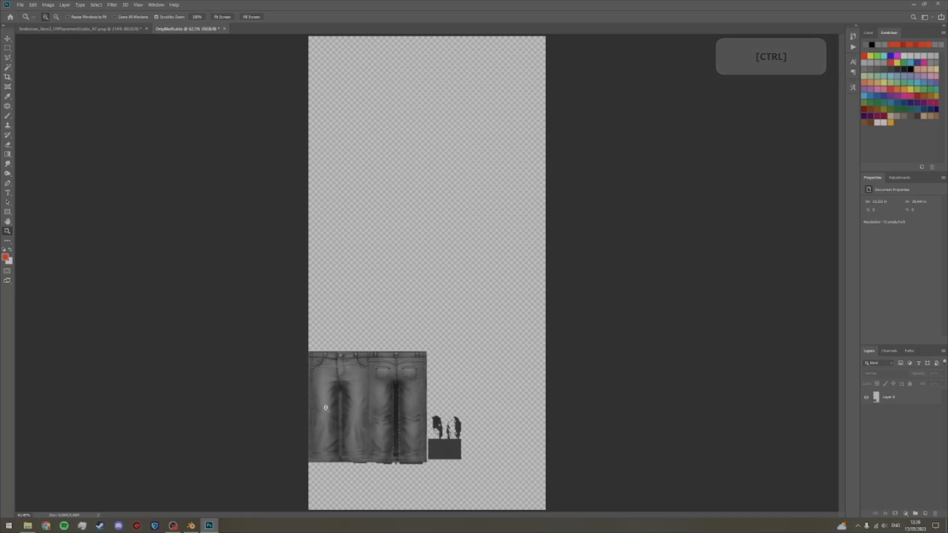
Step: Copy the original jeans texture from OrigMulti.dds into the UV guide document, then align and enlarge it to fit the jeans already there
key("v")
left_click_drag(354, 395, 375, 205)
left_click_drag(452, 261, 454, 242)
key("ctrl+t")
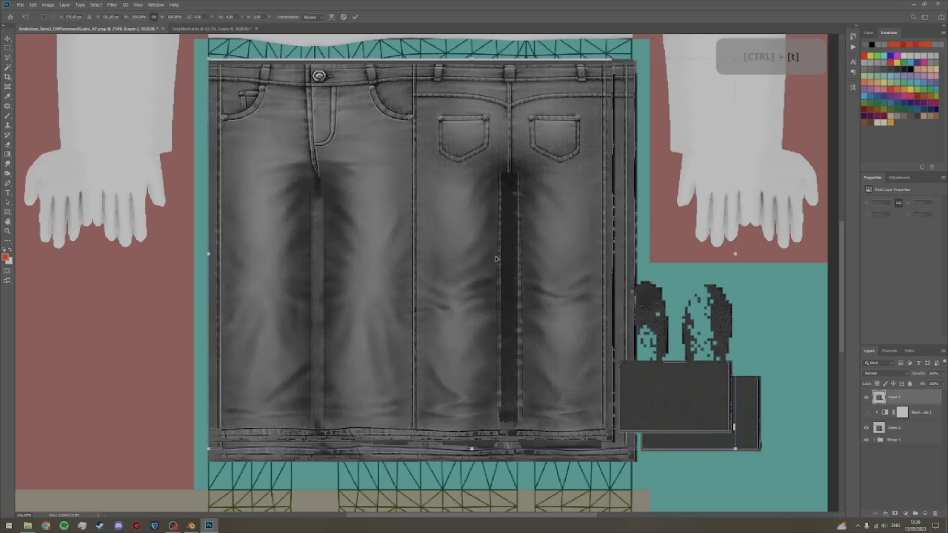
left_click_drag(741, 450, 769, 464)
key("Up")
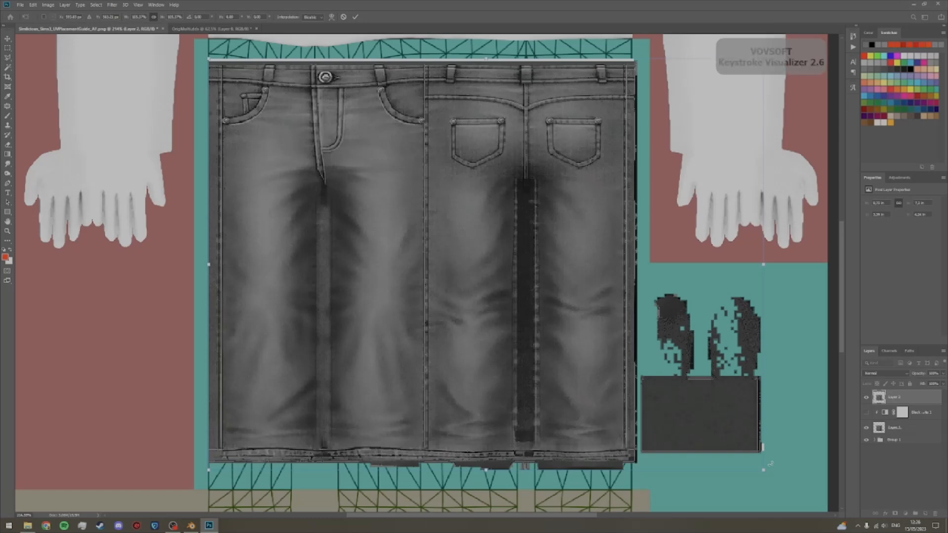
key("Return")
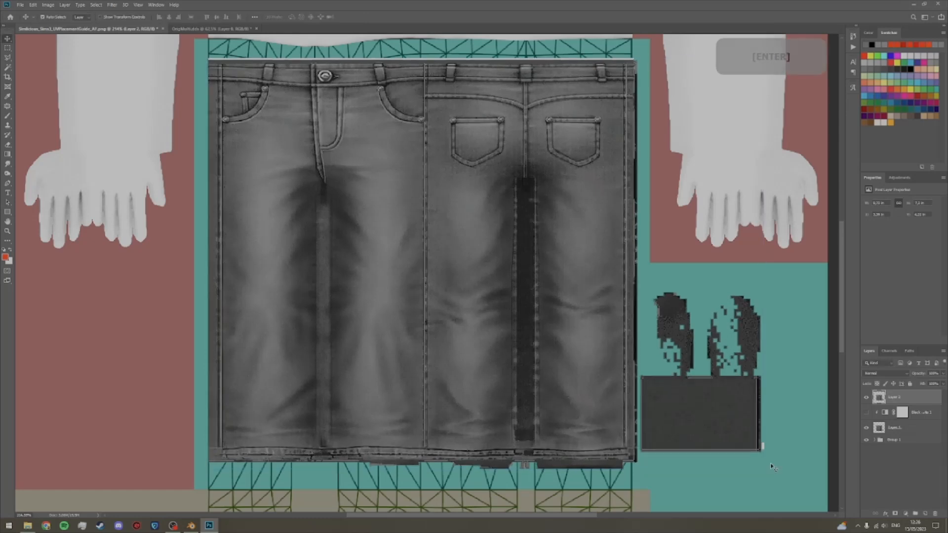
Step: Delete the old jeans layer, move the Black & White adjustment above the new jeans layer and clip it to that layer
left_click_drag(909, 433, 934, 515)
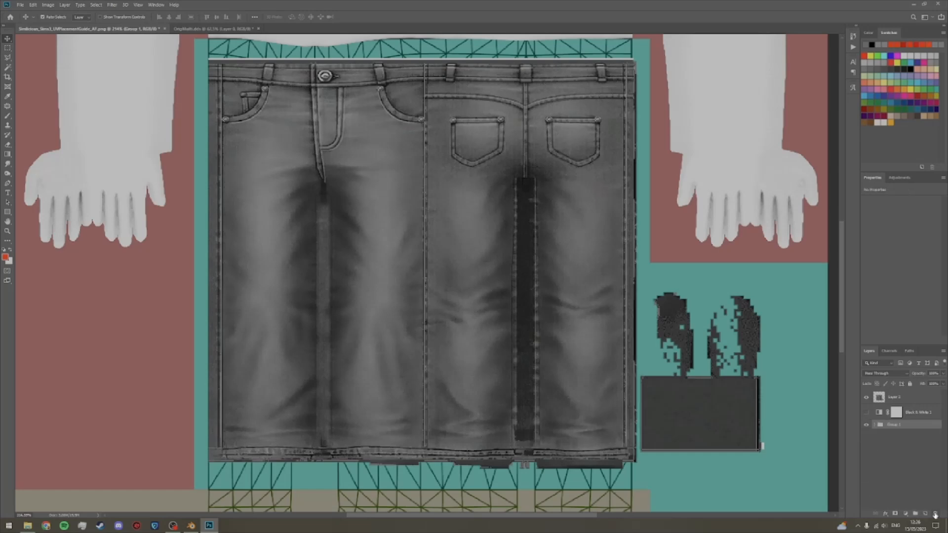
left_click_drag(907, 413, 908, 398)
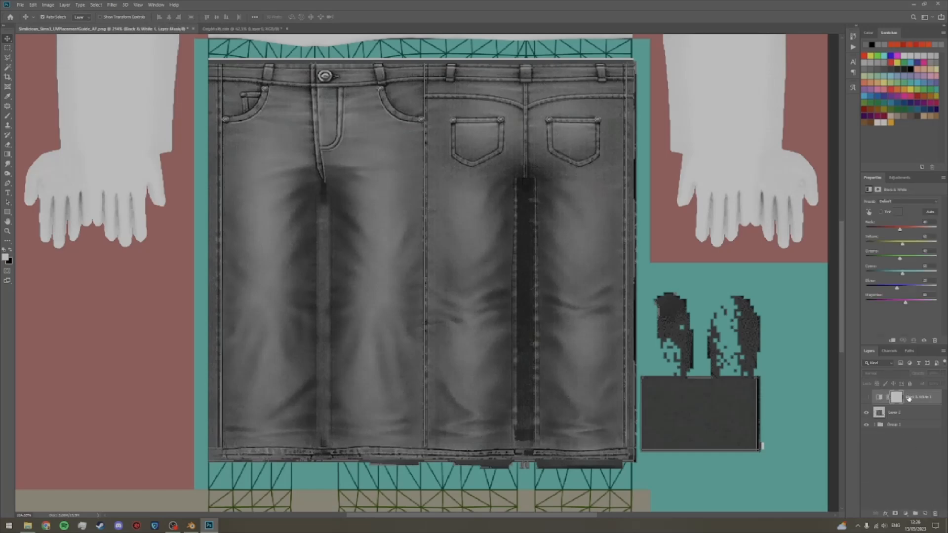
left_click(865, 397)
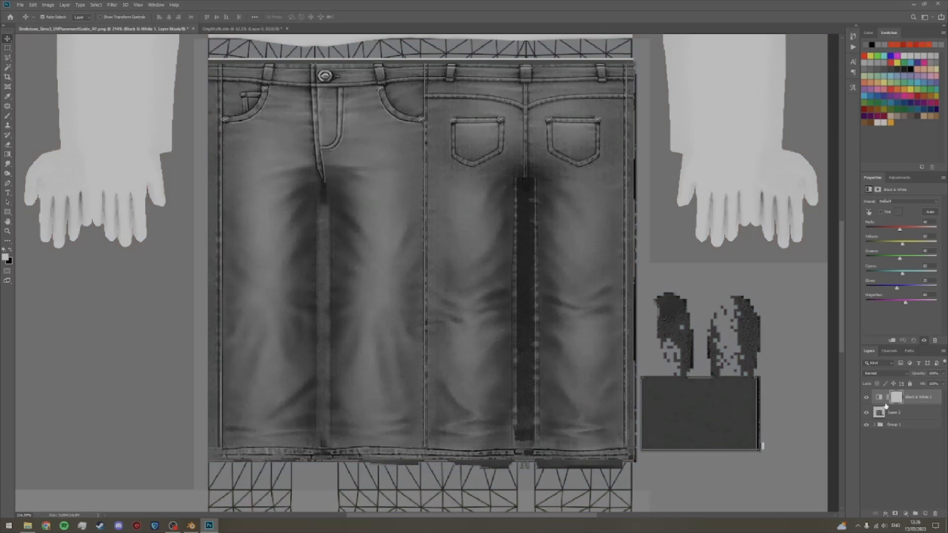
left_click(882, 404, "alt")
left_click(897, 454)
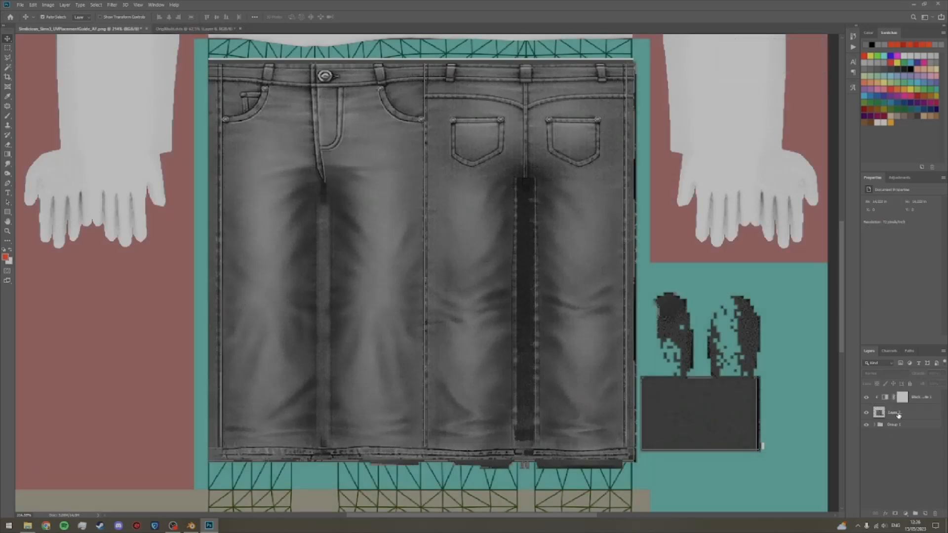
Step: Hide the Black & White adjustment and erase the leftover scraps below the hems on the jeans layer
left_click(866, 398)
left_click(910, 413)
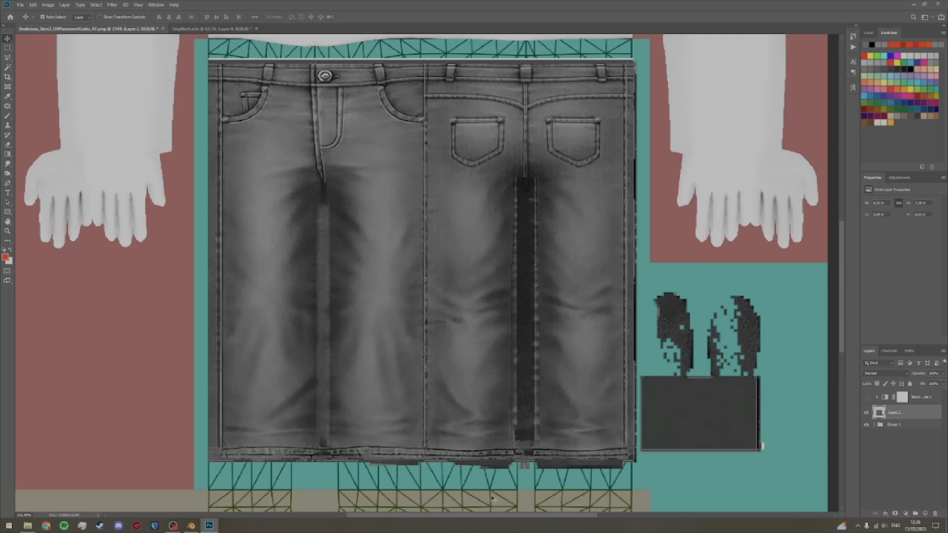
key("e")
left_click_drag(371, 466, 636, 466)
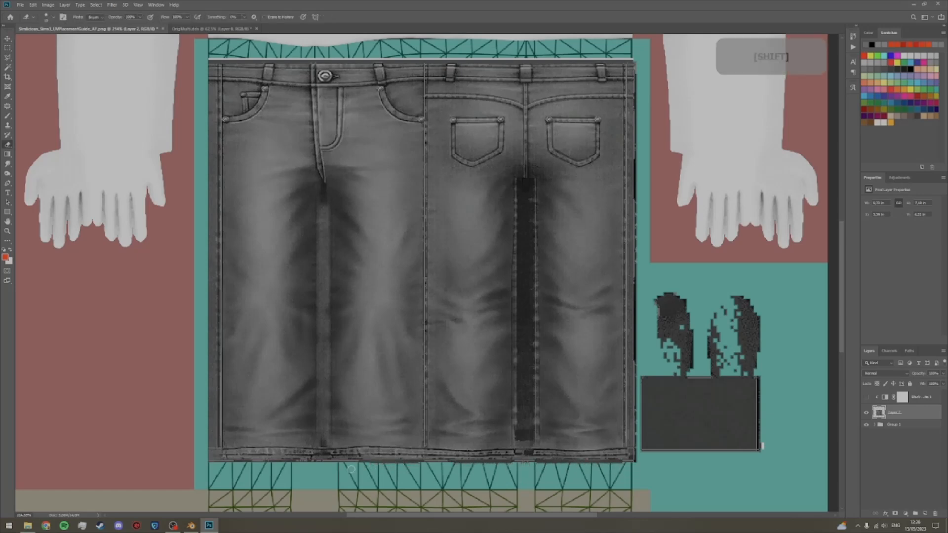
Step: Delete the ragged dark patches above the plain dark rectangle beside the jeans, and clear the selection
key("m")
left_click_drag(646, 285, 773, 378)
key("Delete")
key("ctrl+d")
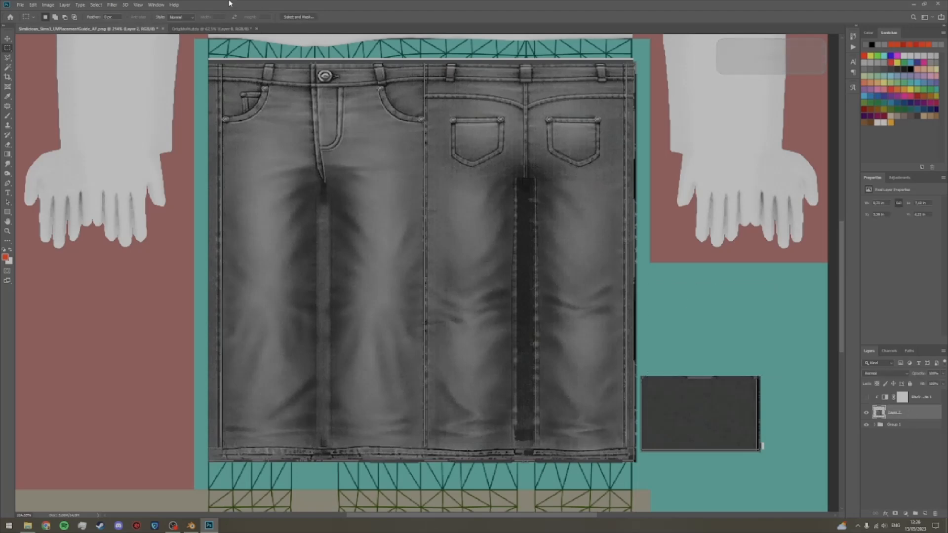
Step: Apply the Reduce Noise filter at strength 8 to the jeans layer and show the Black & White adjustment again
left_click(112, 5)
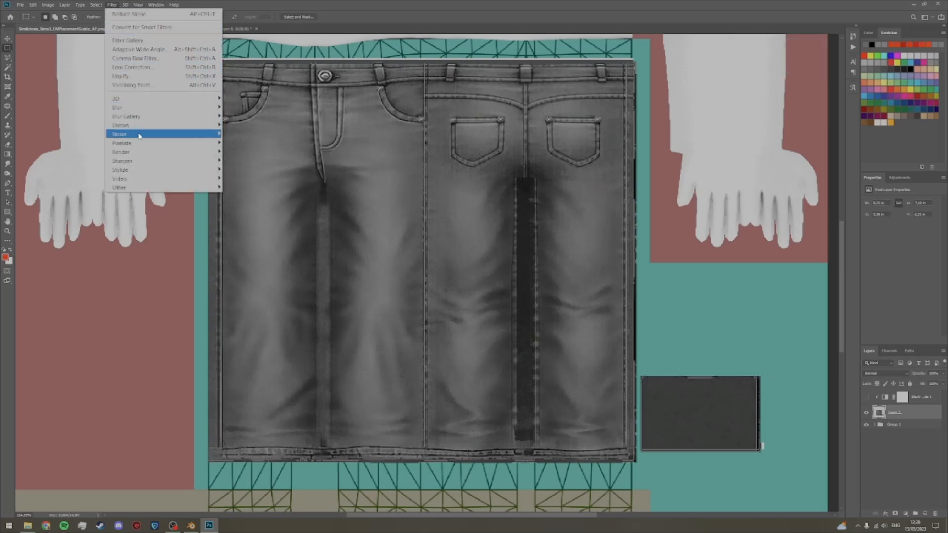
mouse_move(141, 135)
left_click(245, 170)
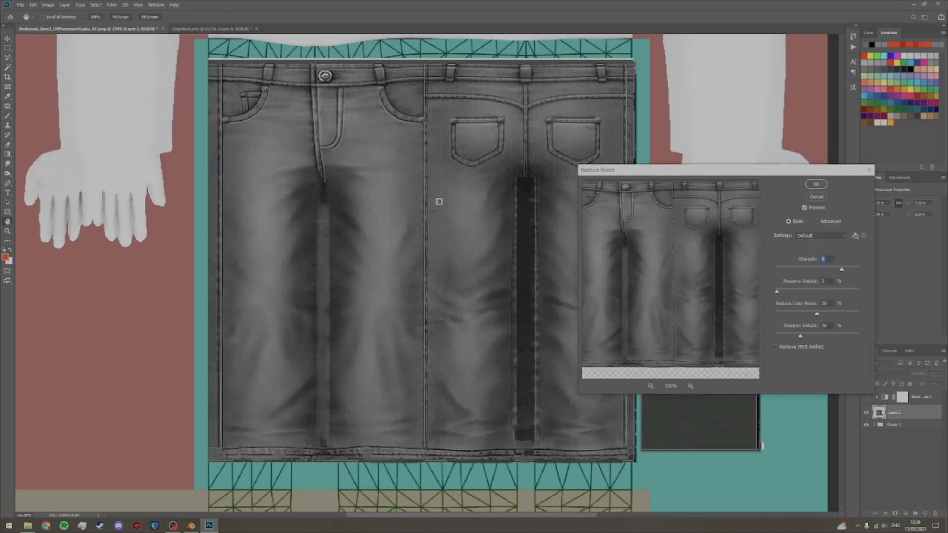
left_click(816, 184)
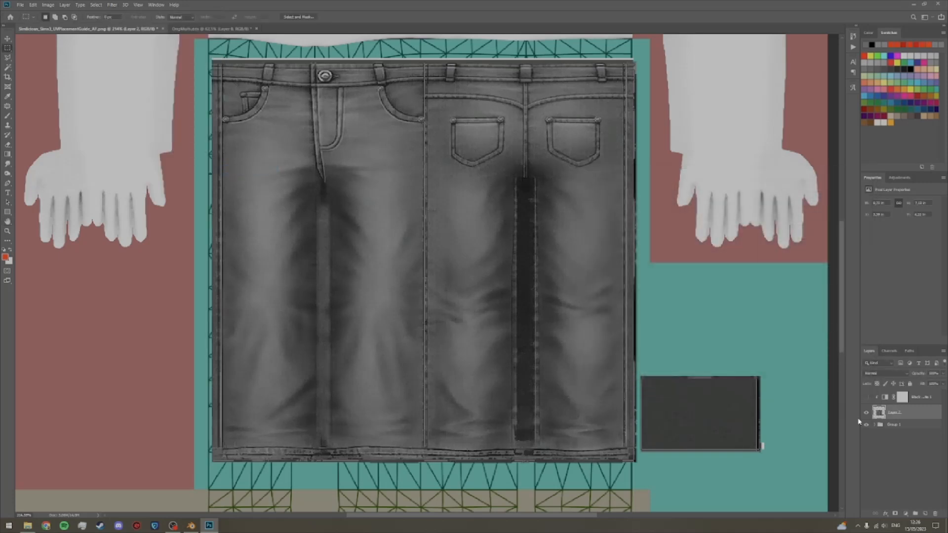
left_click(869, 410, "ctrl")
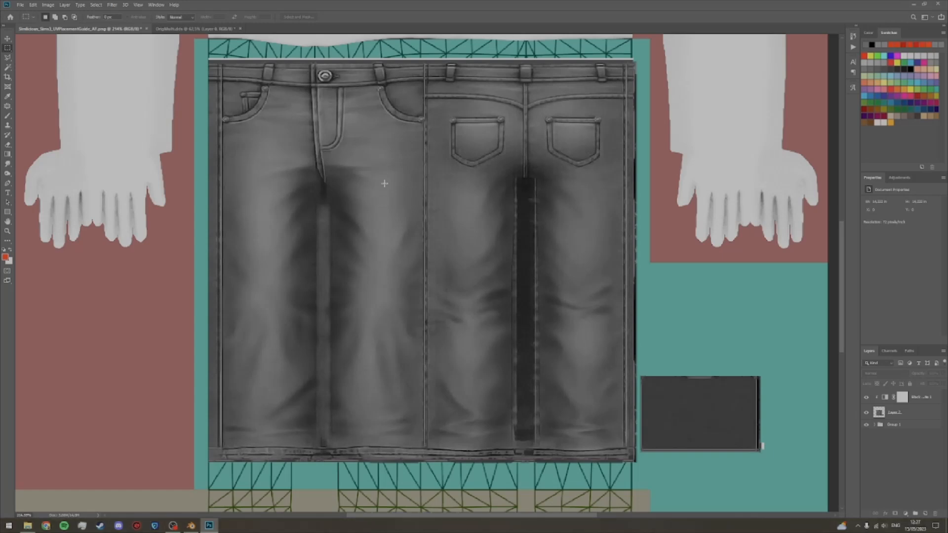
Step: Remove the thin white line above the waistband from the jeans layer using the Magic Wand, and clear the selection
key("w")
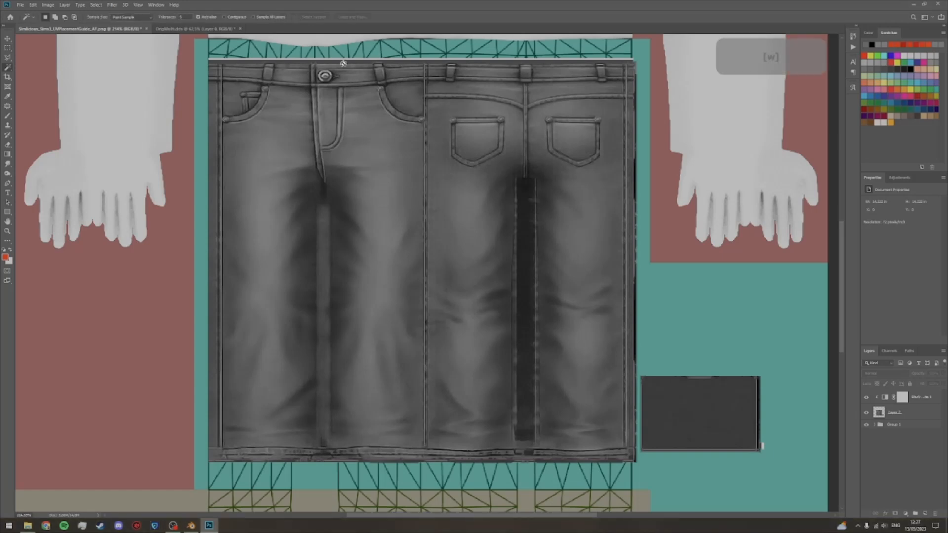
left_click(906, 412)
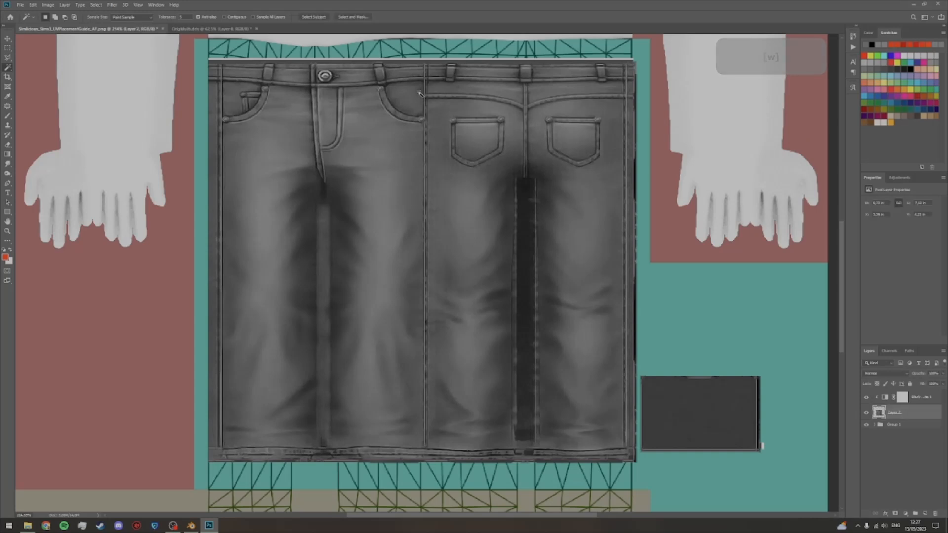
left_click(416, 59)
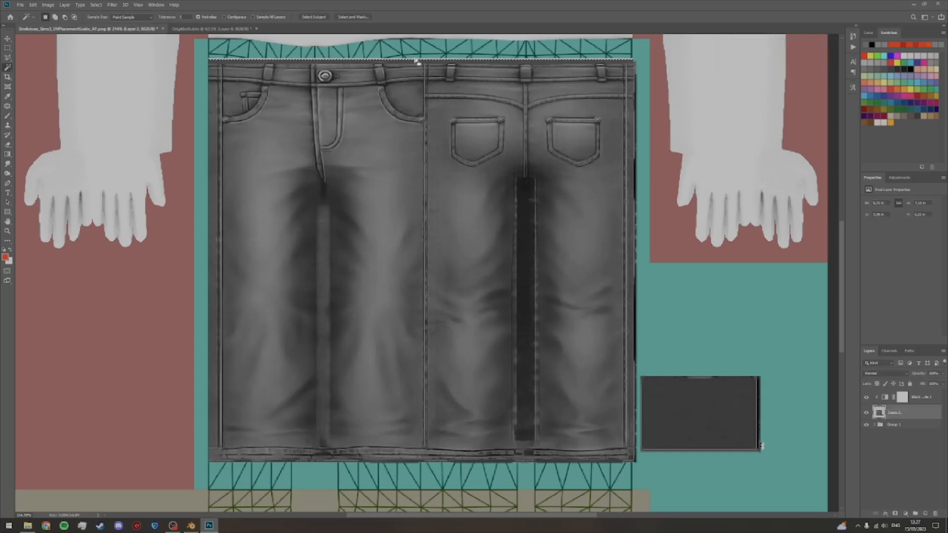
key("Delete")
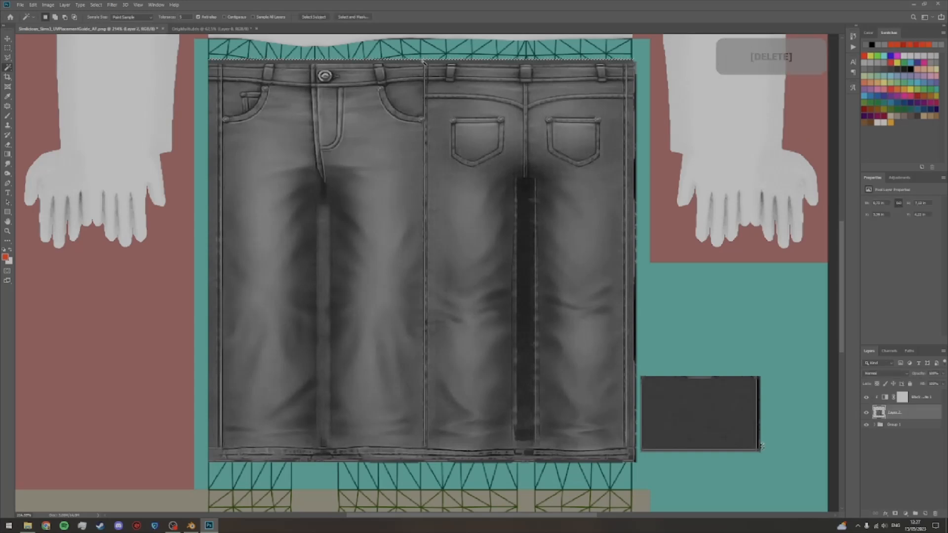
key("ctrl+d")
key("e")
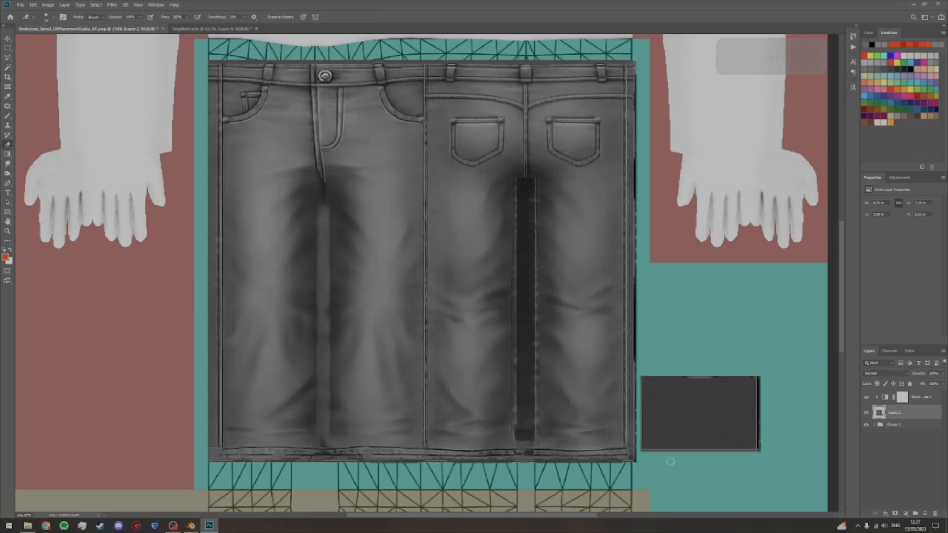
key("v")
left_click(891, 457)
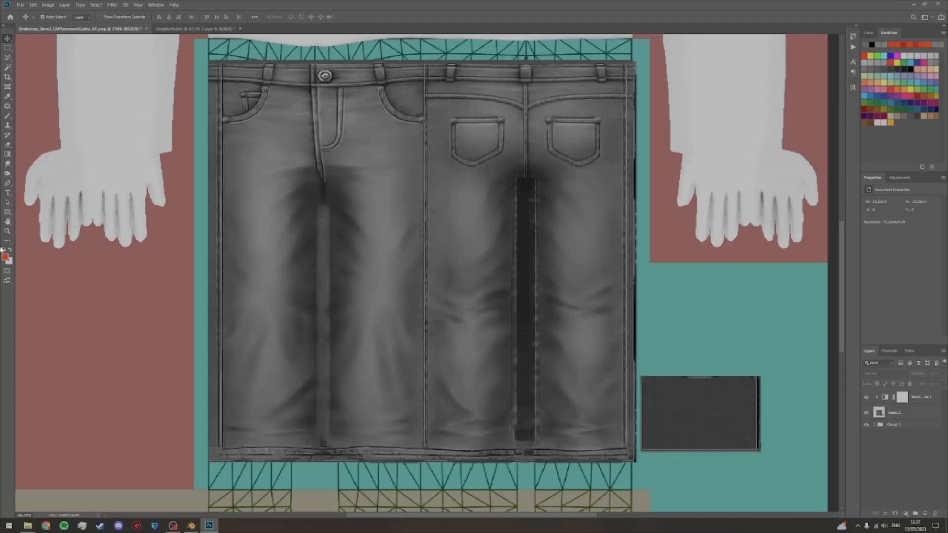
Step: Choose the Rectangle tool and set its fill to a neutral grey with 50% brightness
left_click(8, 214)
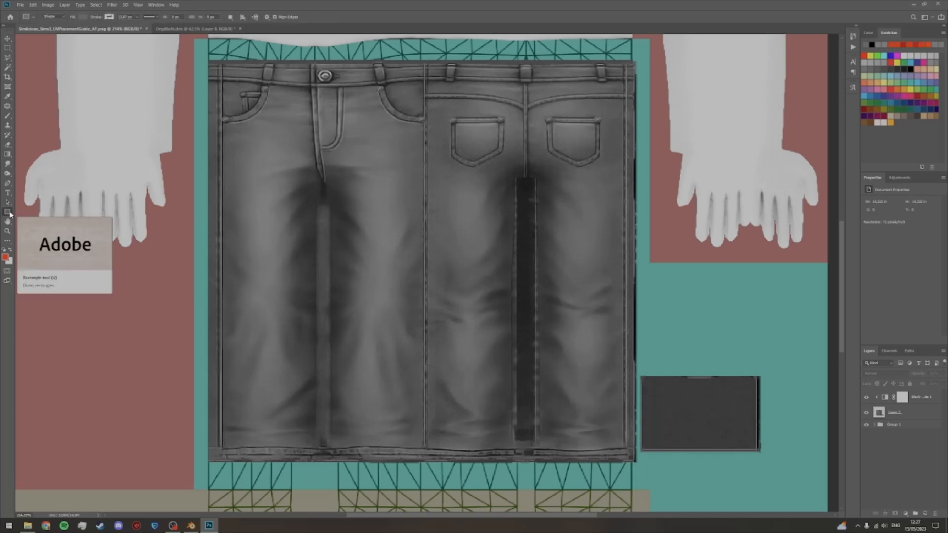
left_click(84, 17)
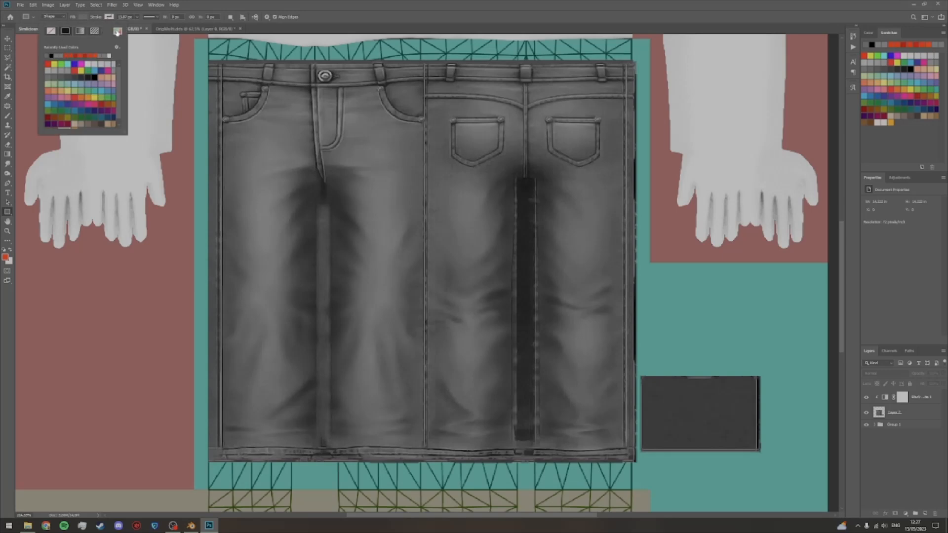
left_click(94, 30)
double_click(828, 414)
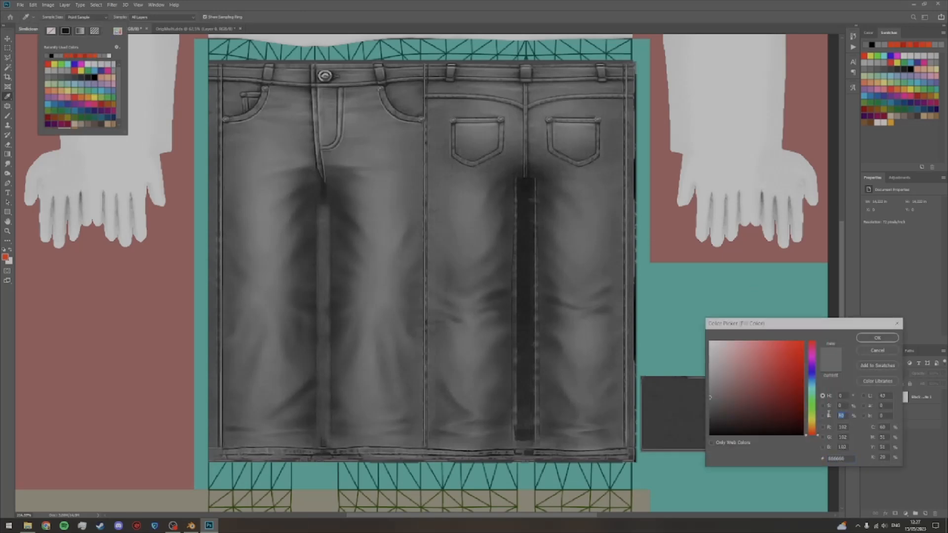
type("50")
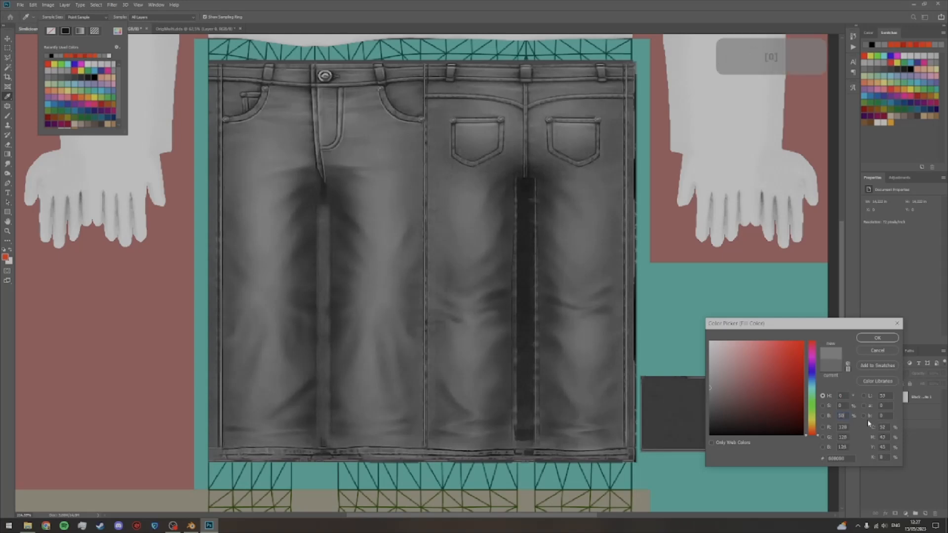
left_click(878, 338)
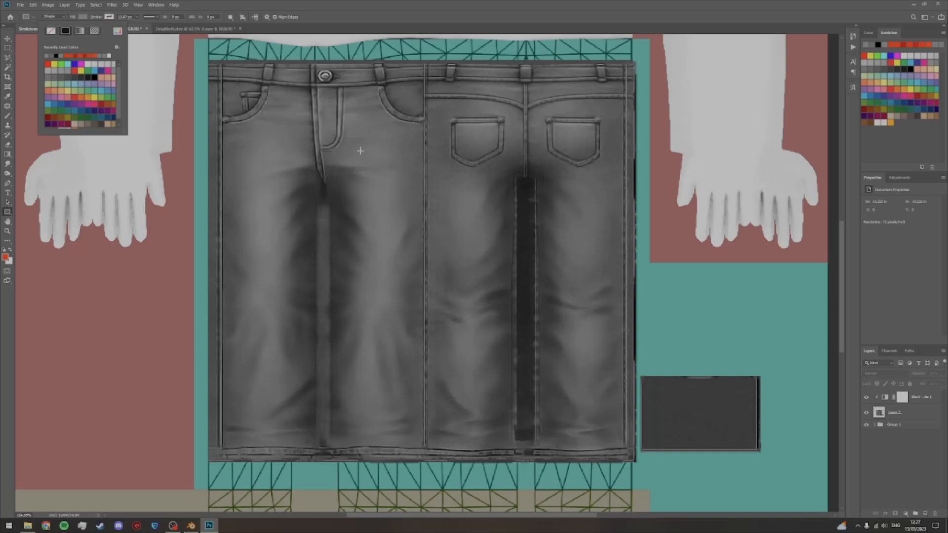
Step: Draw a small grey reference rectangle, about 0.22 by 0.21 in, on the upper front leg beneath the coin pocket
left_click(261, 145)
left_click_drag(259, 145, 271, 156)
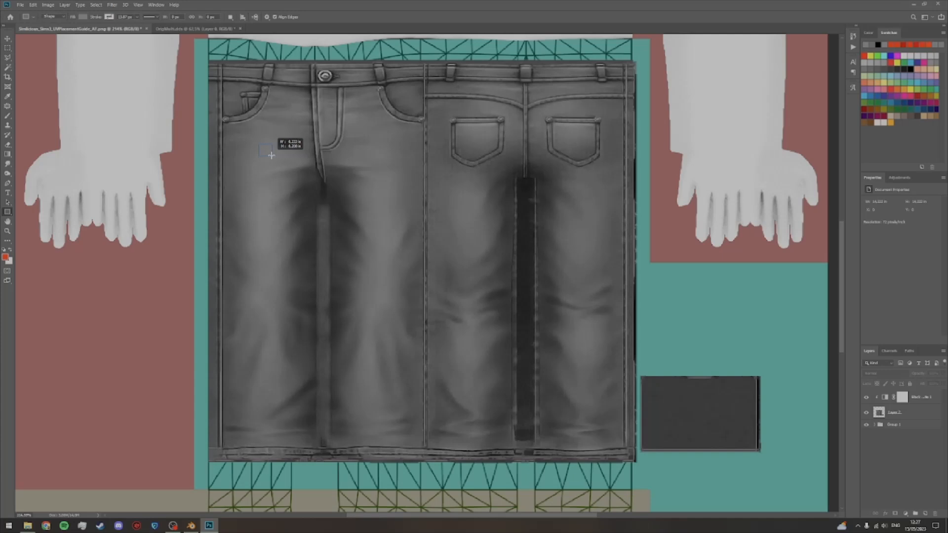
left_click_drag(271, 156, 271, 156)
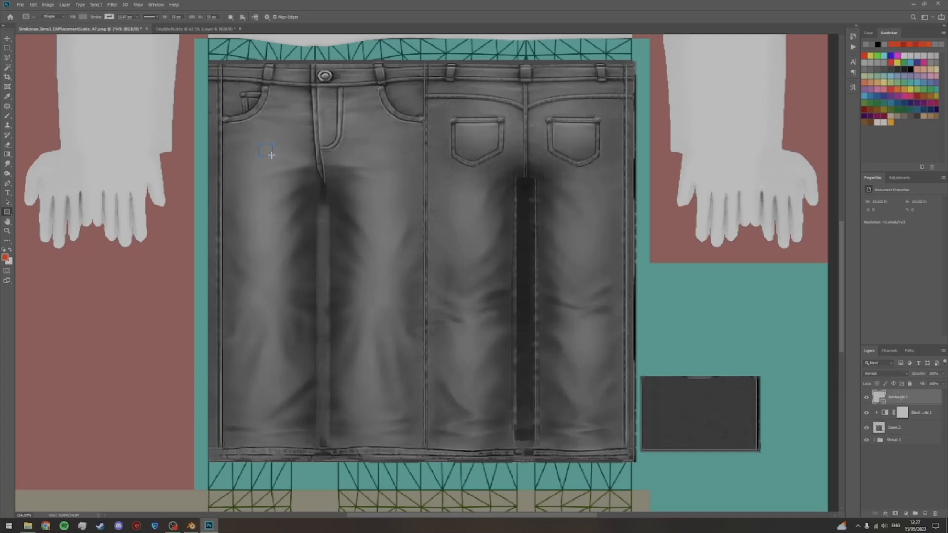
left_click(7, 38)
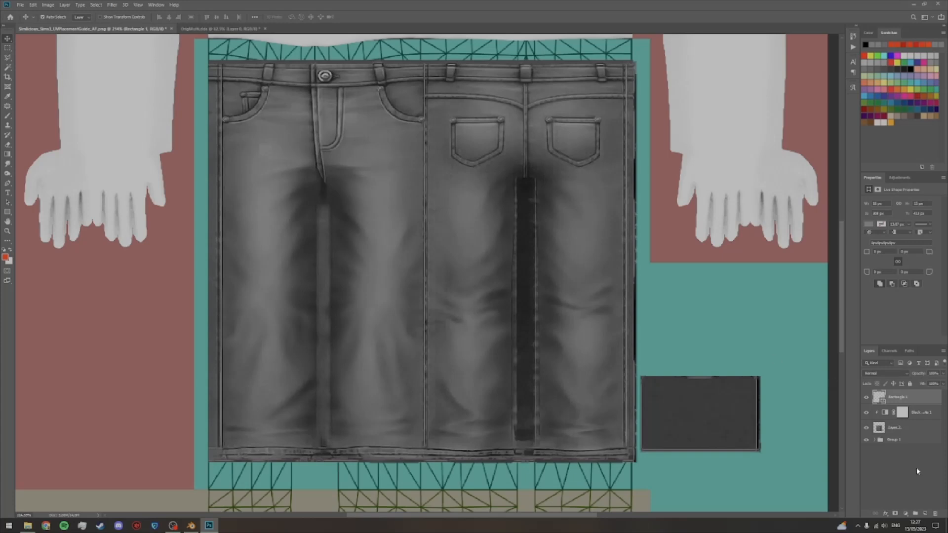
Step: Add an Exposure adjustment clipped to the jeans layer and place it above the Black & White adjustment
left_click(917, 427)
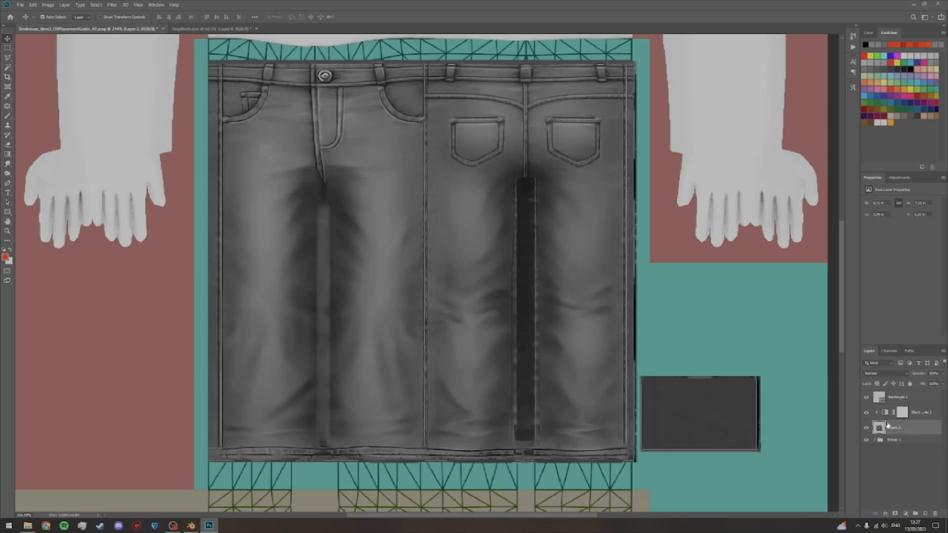
left_click(900, 179)
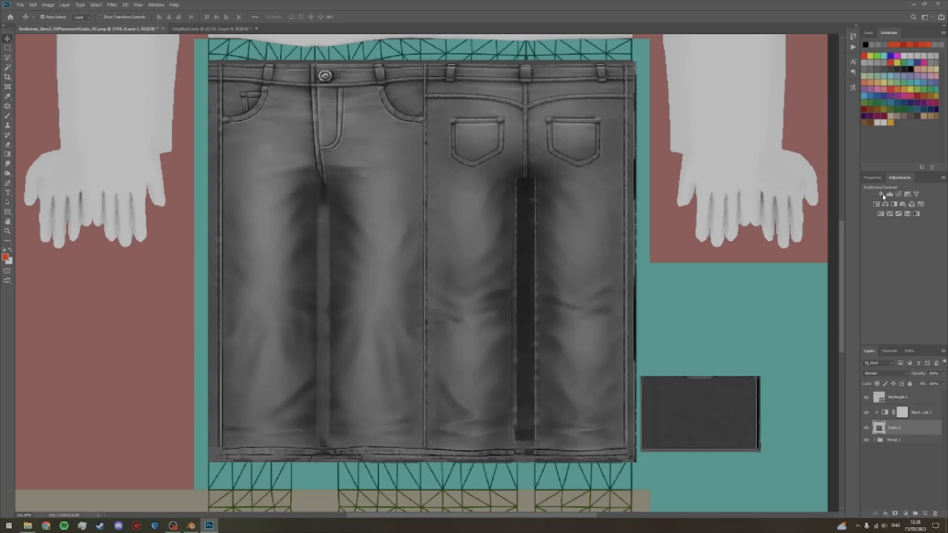
left_click(907, 193)
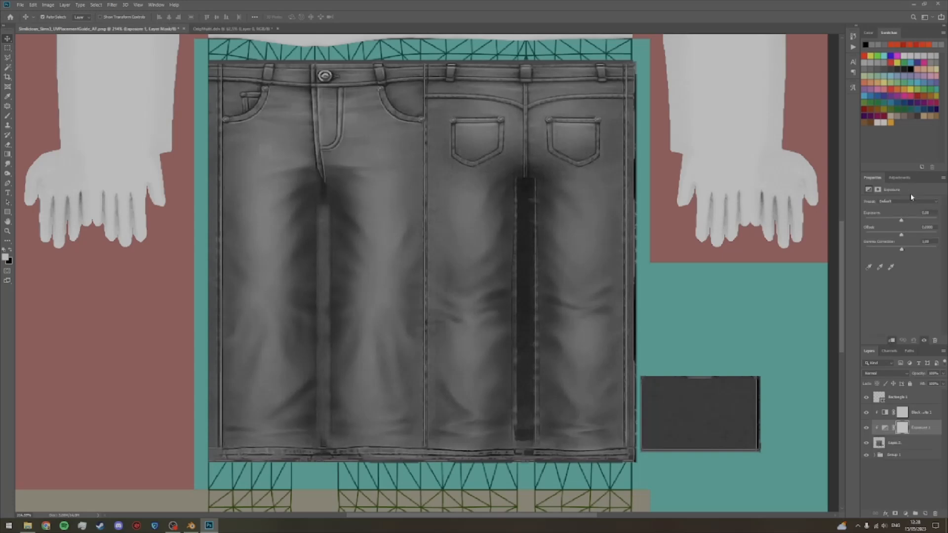
left_click_drag(913, 433, 915, 410)
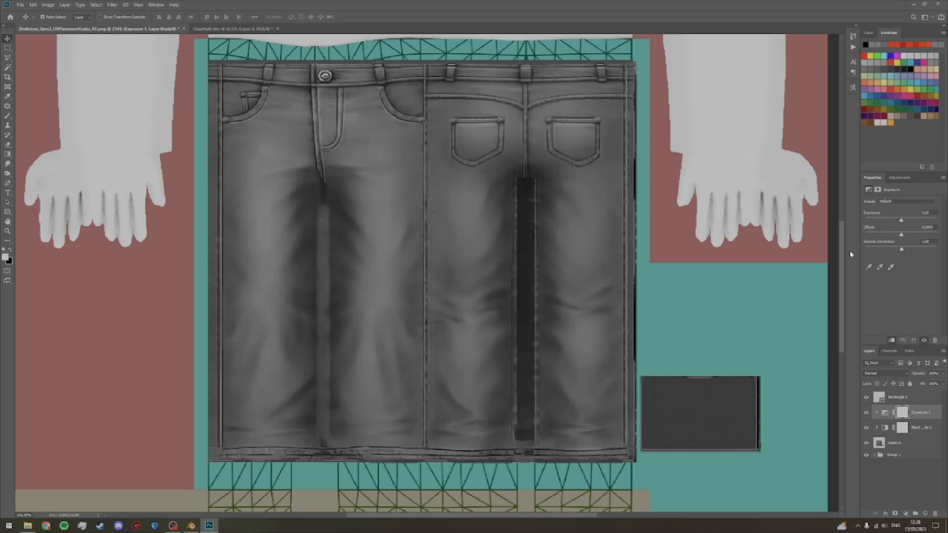
Step: Raise the Exposure adjustment slightly to match the denim brightness to the grey reference rectangle
left_click_drag(901, 221, 901, 221)
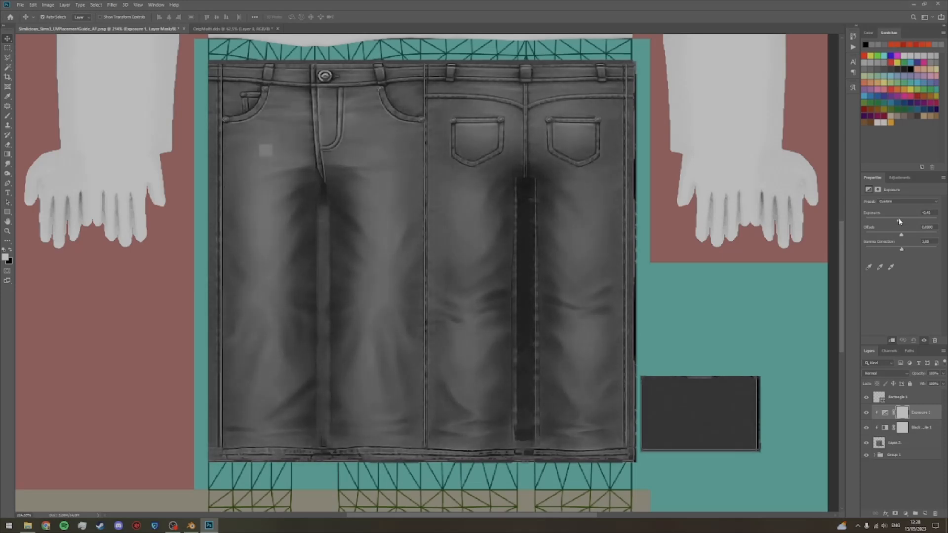
left_click_drag(899, 222, 901, 222)
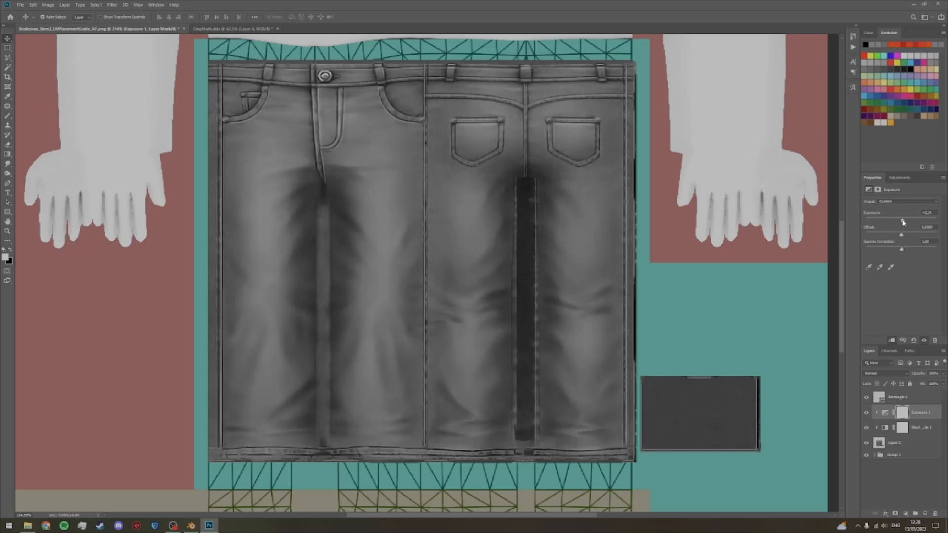
left_click_drag(902, 223, 903, 223)
left_click(896, 477)
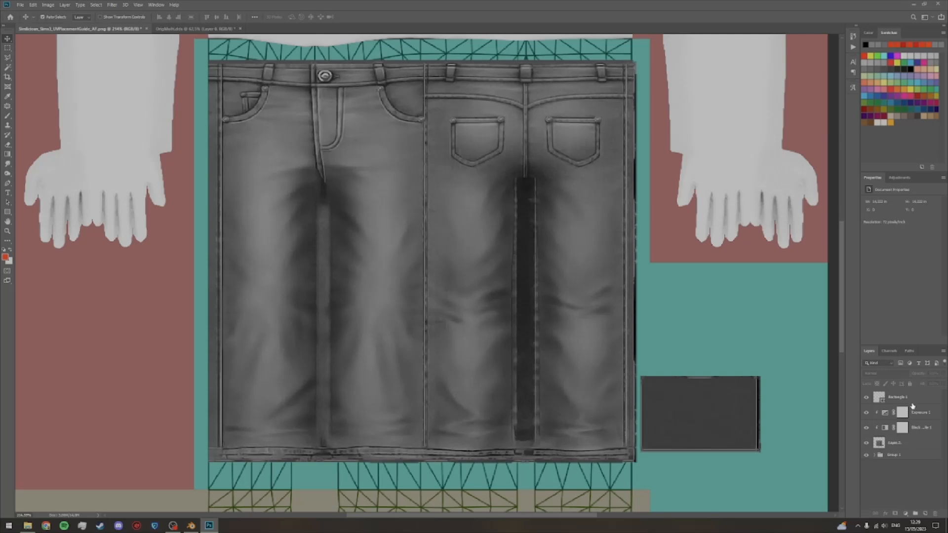
Step: Delete the grey reference rectangle layer
left_click_drag(914, 400, 936, 514)
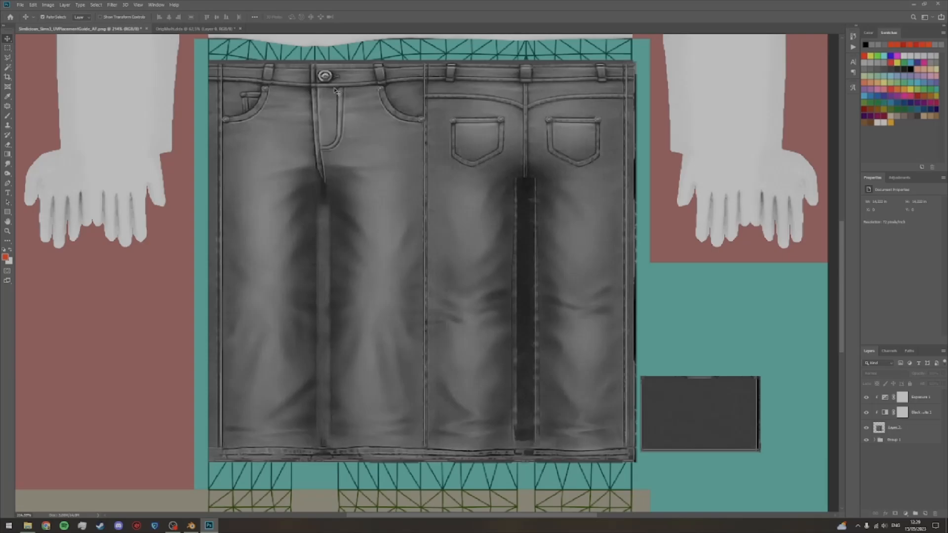
Step: Select the round metal waistband button on the jeans layer with the Quick Selection tool
key("z")
left_click(388, 154)
left_click_drag(389, 155, 507, 374)
key("space")
left_click_drag(460, 286, 454, 282)
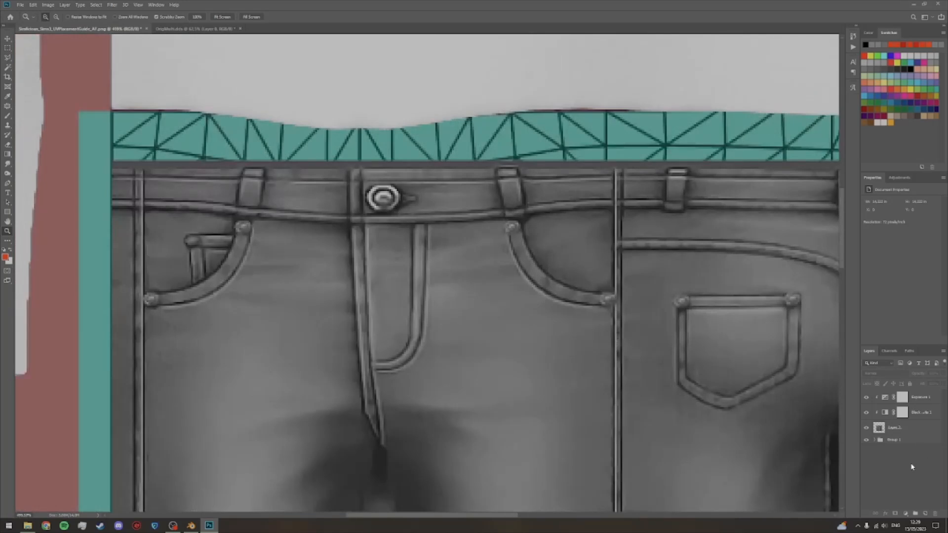
left_click(914, 430)
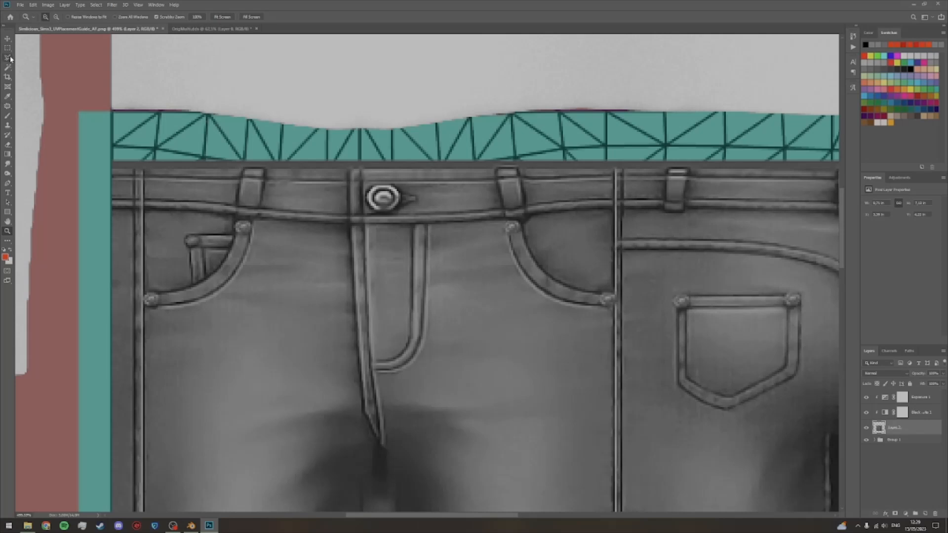
left_click_drag(8, 67, 32, 75)
left_click(44, 67)
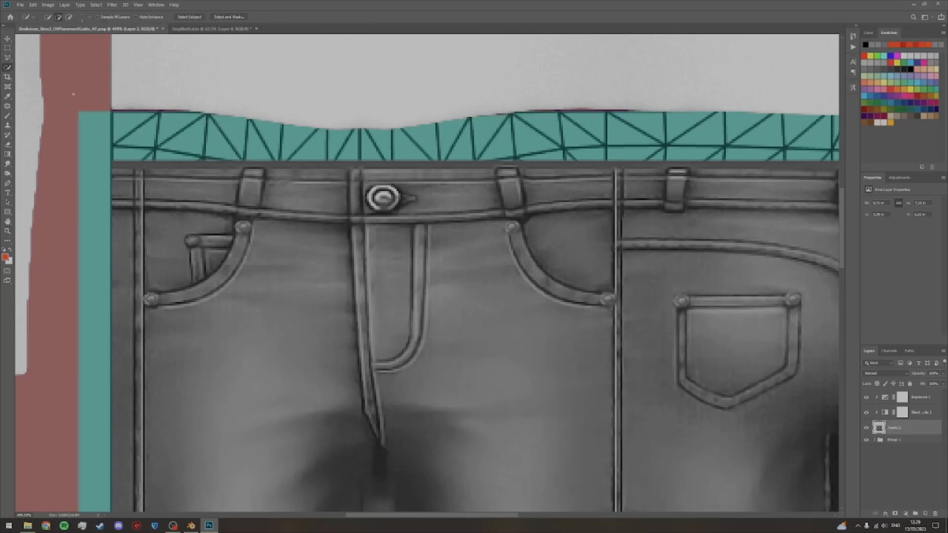
right_click(8, 68)
left_click(55, 70)
left_click(6, 39)
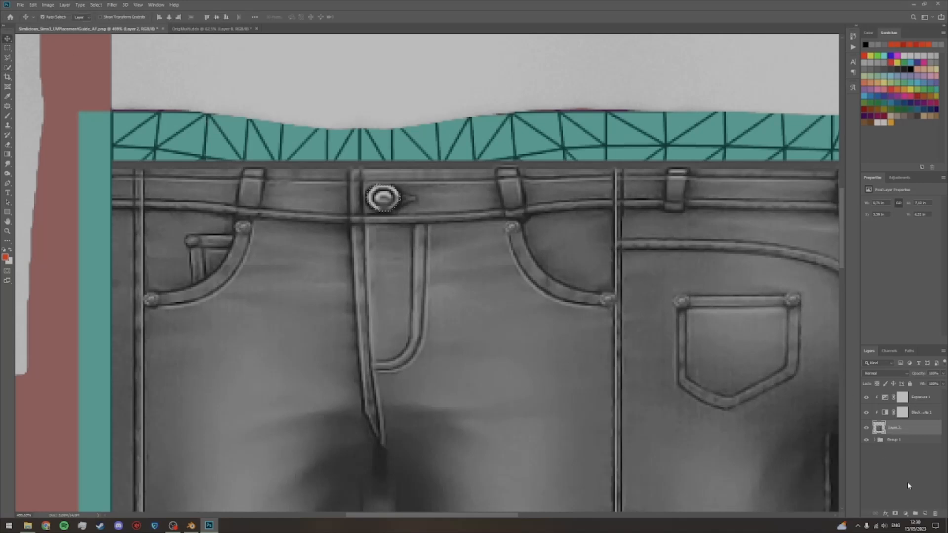
Step: Add a clipped Exposure adjustment masked to the button, place it above the Black & White adjustment and lower its exposure to darken the metal
left_click(899, 178)
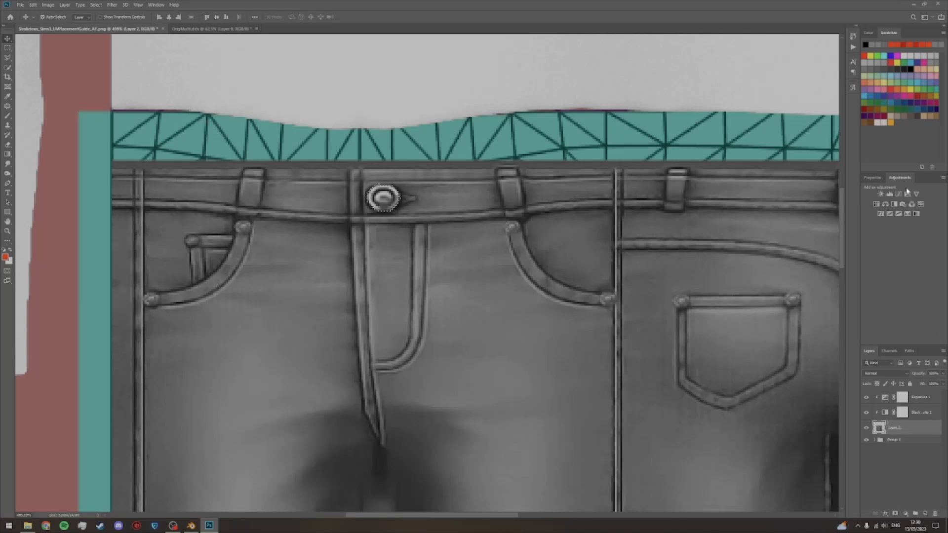
left_click(908, 194)
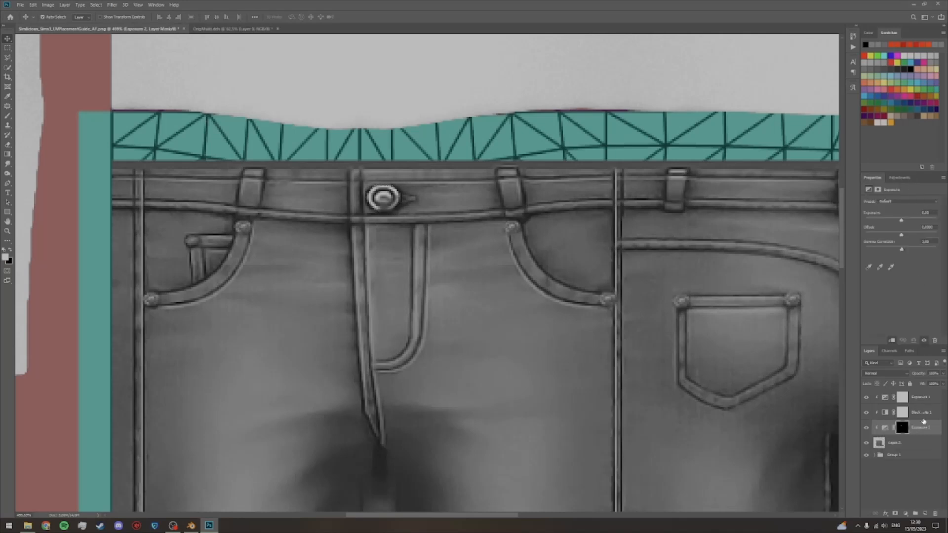
left_click_drag(921, 415, 919, 412)
left_click_drag(900, 220, 890, 222)
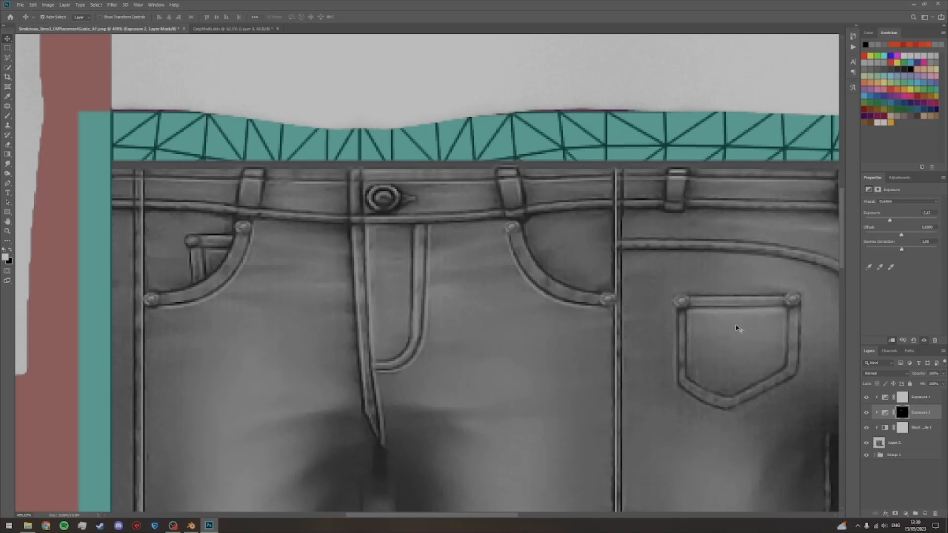
key("ctrl+0")
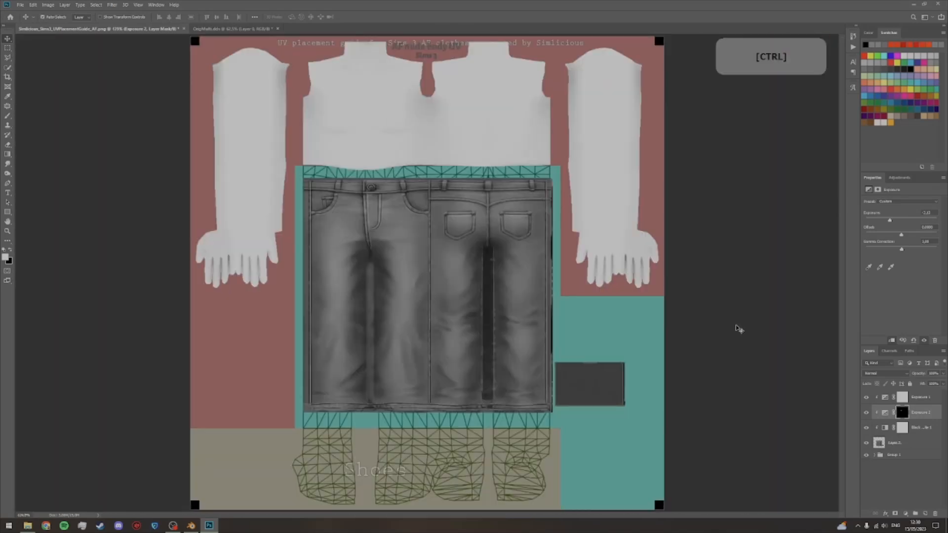
mouse_move(891, 224)
left_mouse_down()
mouse_move(901, 221)
mouse_move(891, 222)
left_mouse_up()
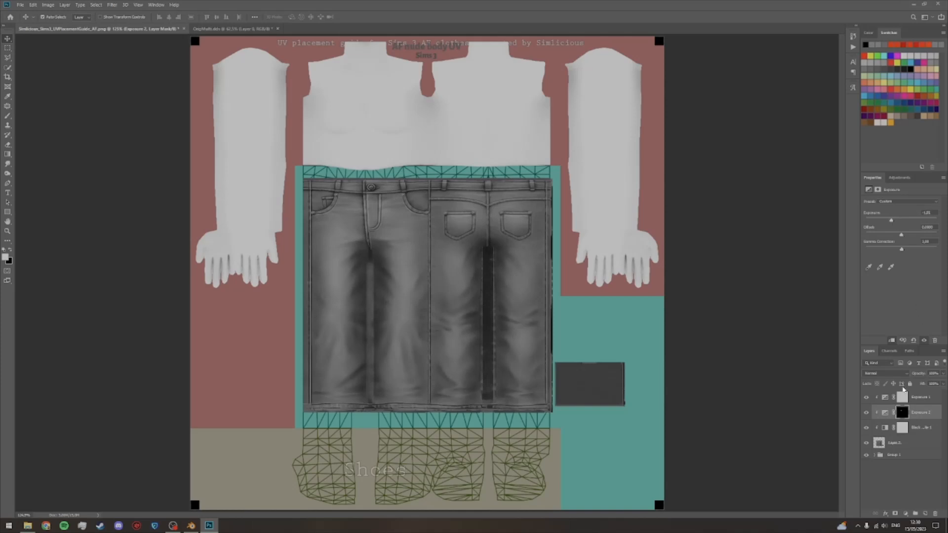
left_click(878, 479)
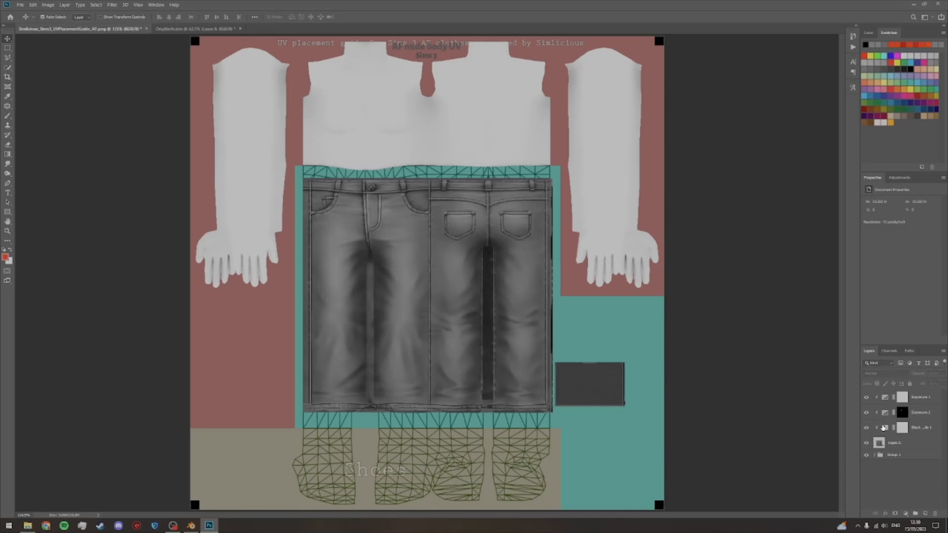
Step: Hide the UV placement guide group and close the original jeans texture document without saving it
left_click(866, 454)
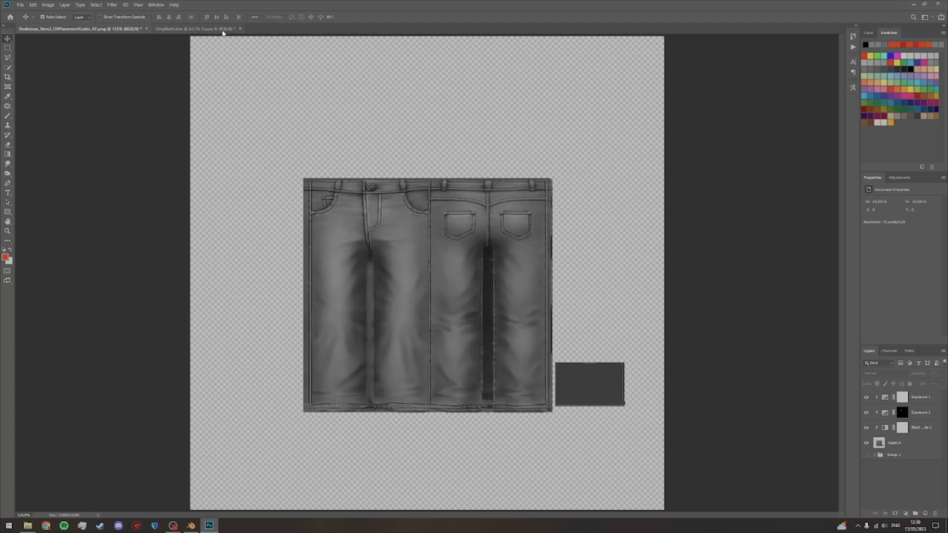
left_click(239, 29)
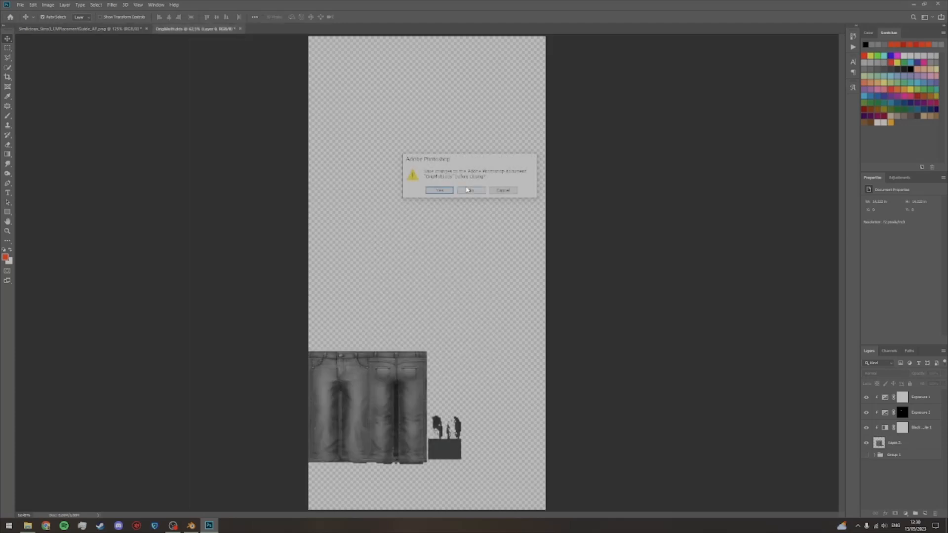
left_click(469, 190)
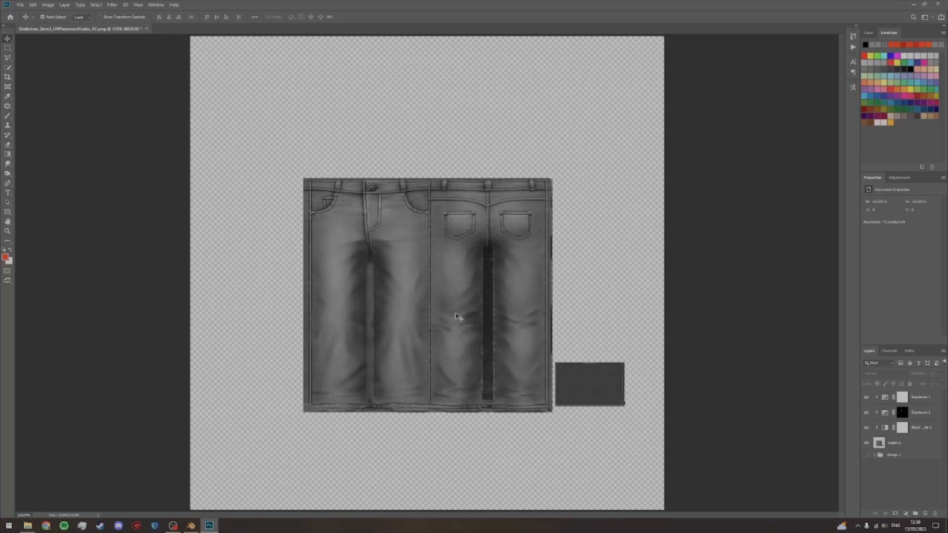
Step: Save the document as a Photoshop file named Multi in By Creator > AxA > AF Chloe Jeans > Edited, with Maximize Compatibility on
left_click(21, 5)
left_click(35, 106)
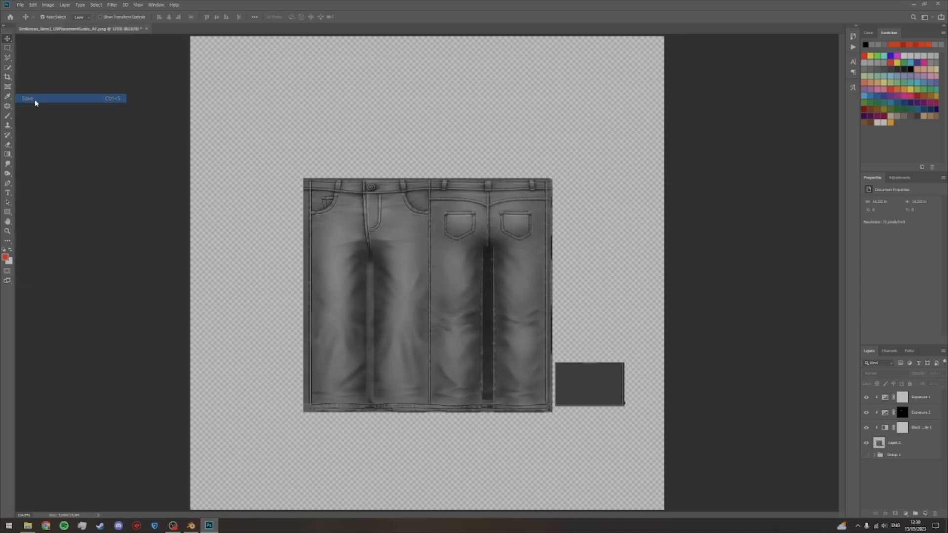
left_click(143, 19)
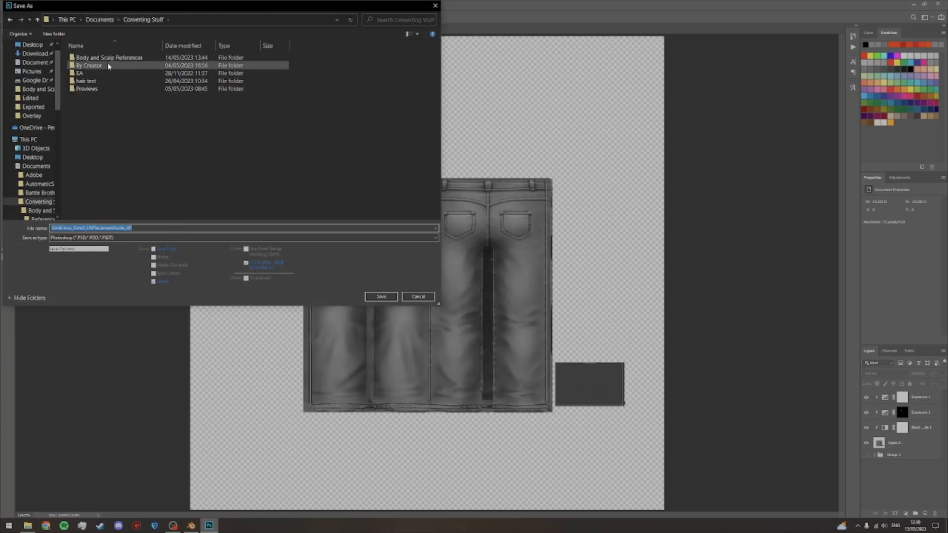
double_click(108, 65)
double_click(106, 73)
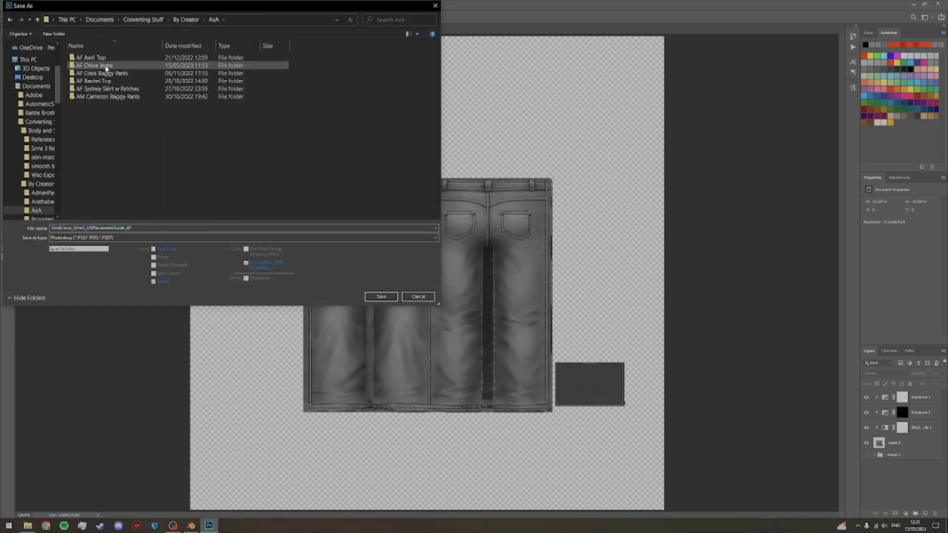
double_click(106, 65)
double_click(106, 58)
double_click(146, 228)
type("Multi")
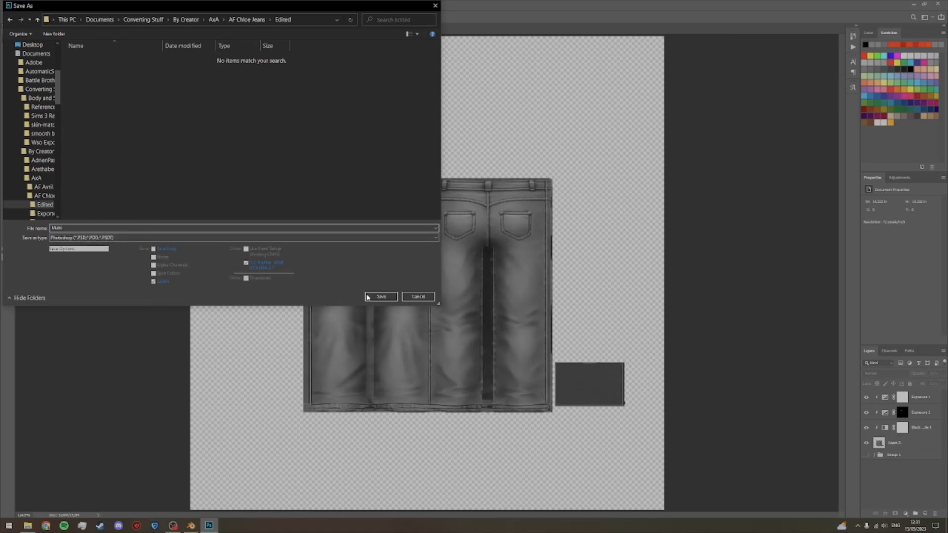
left_click(377, 297)
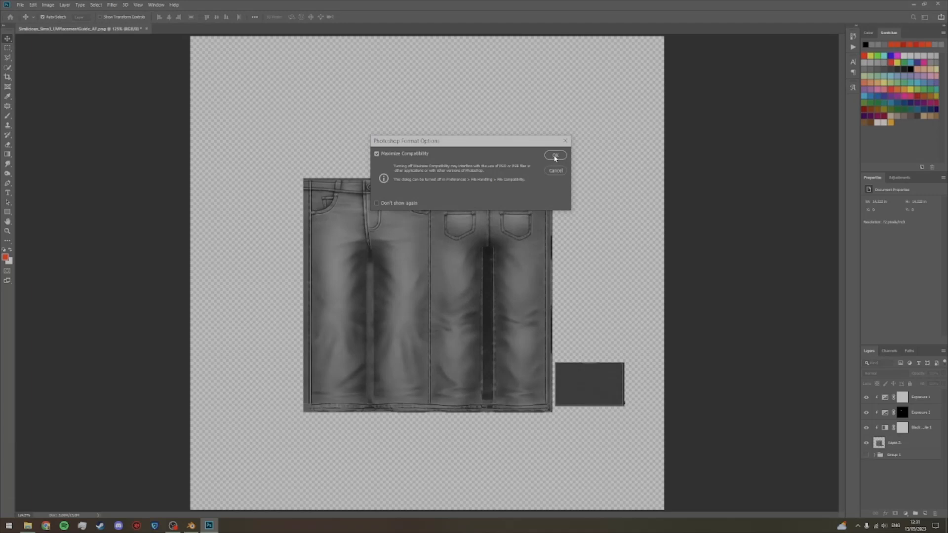
left_click(554, 156)
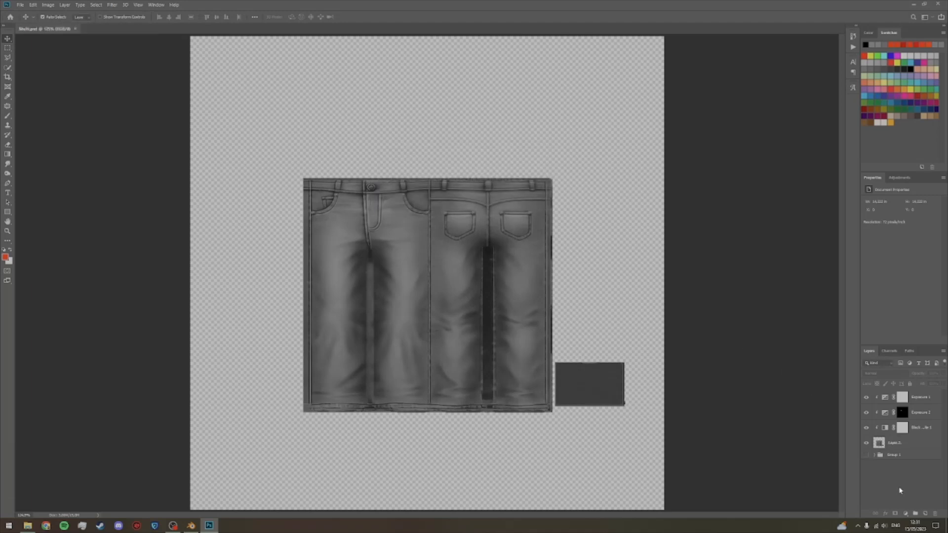
Step: Save a DDS version named Multi in the AF Chloe Jeans Exported folder, using transparency as the alpha channel
left_click(22, 5)
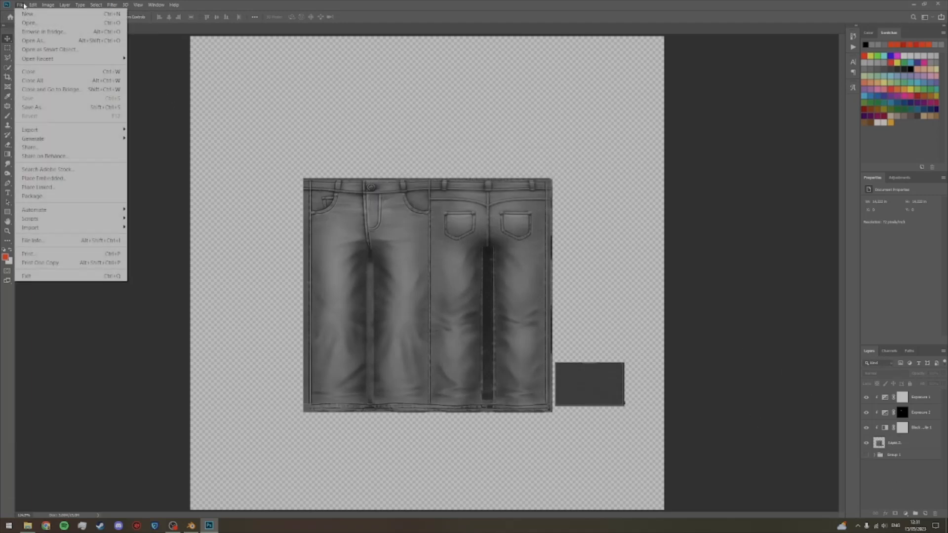
left_click(55, 111)
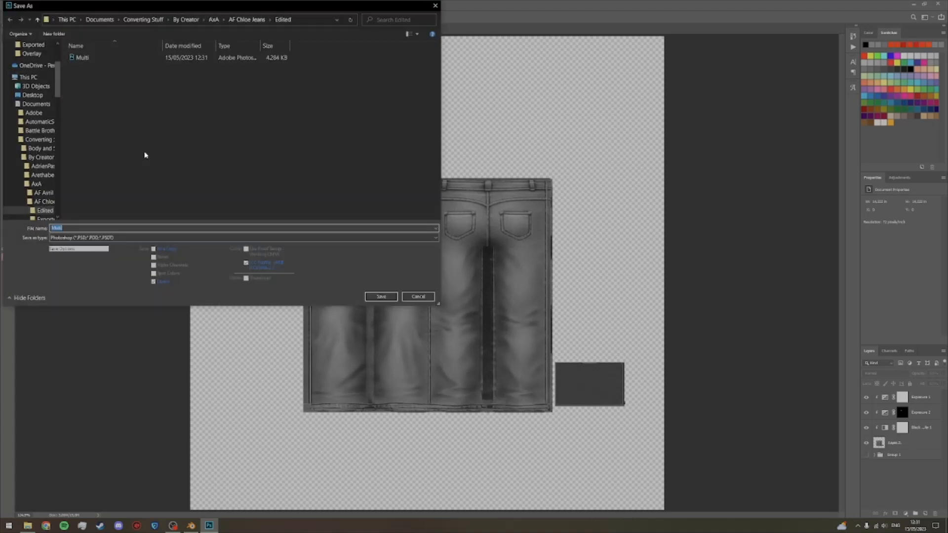
double_click(127, 65)
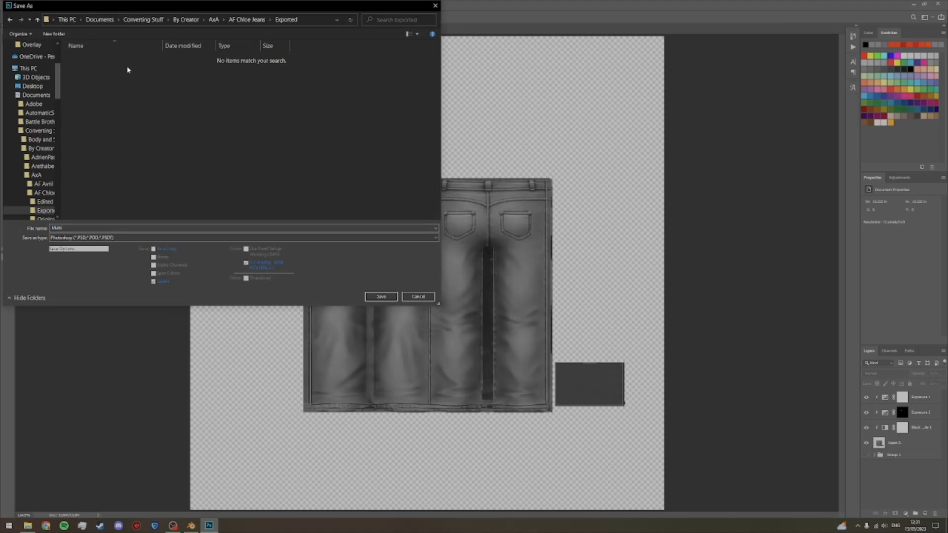
left_click(107, 238)
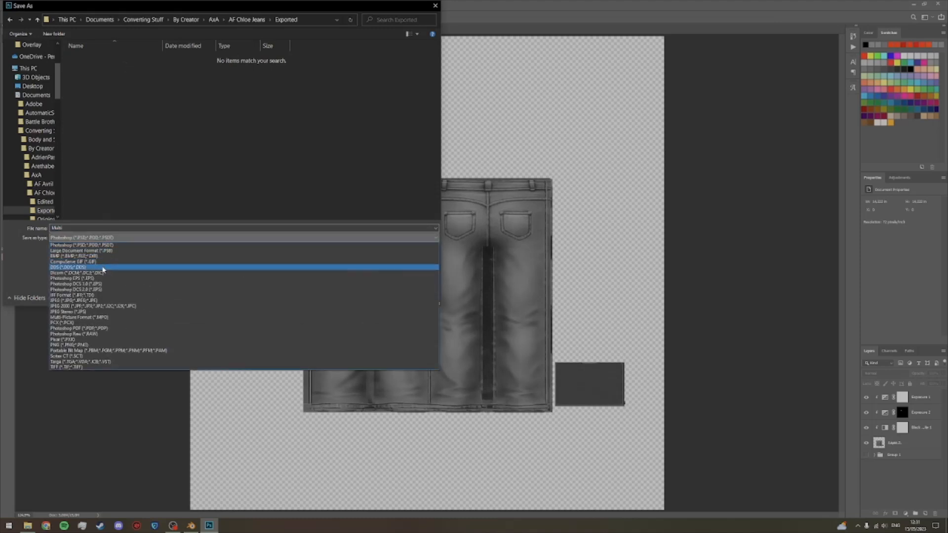
left_click(105, 270)
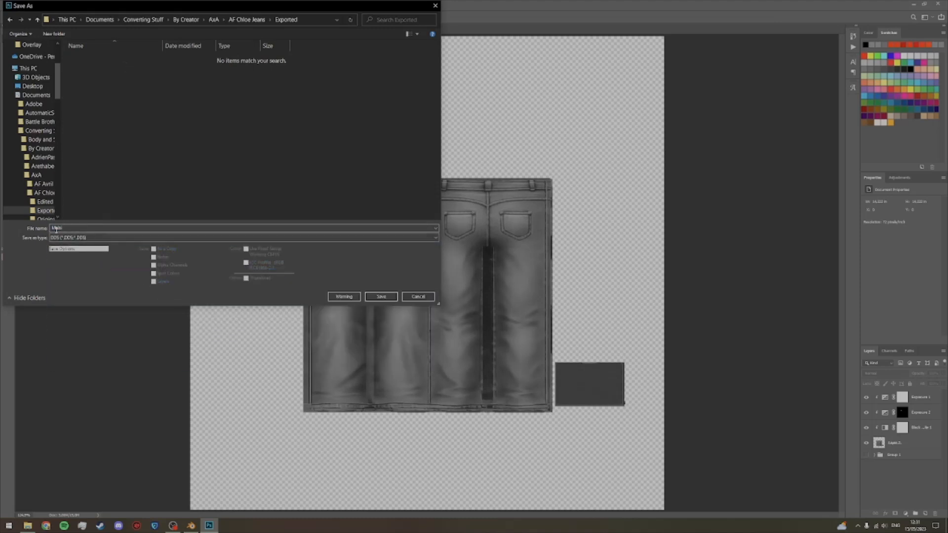
left_click(381, 297)
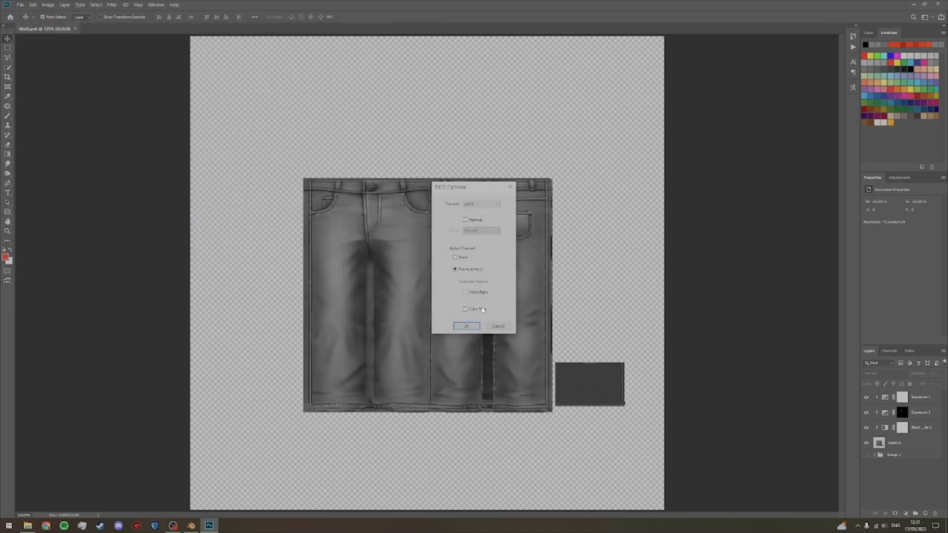
left_click(465, 326)
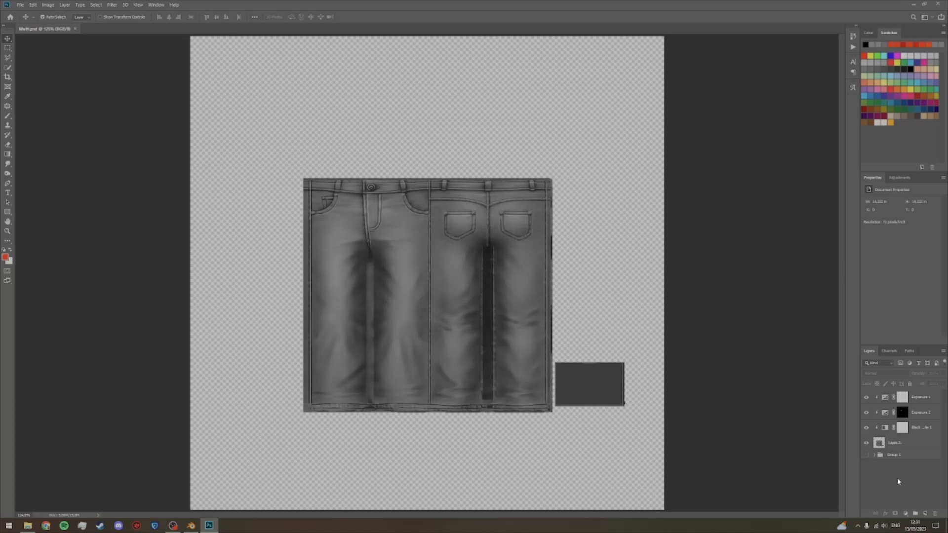
Step: Group the jeans layer with its three adjustment layers and show the UV placement guide group
left_click(917, 444)
left_click(920, 402, "shift")
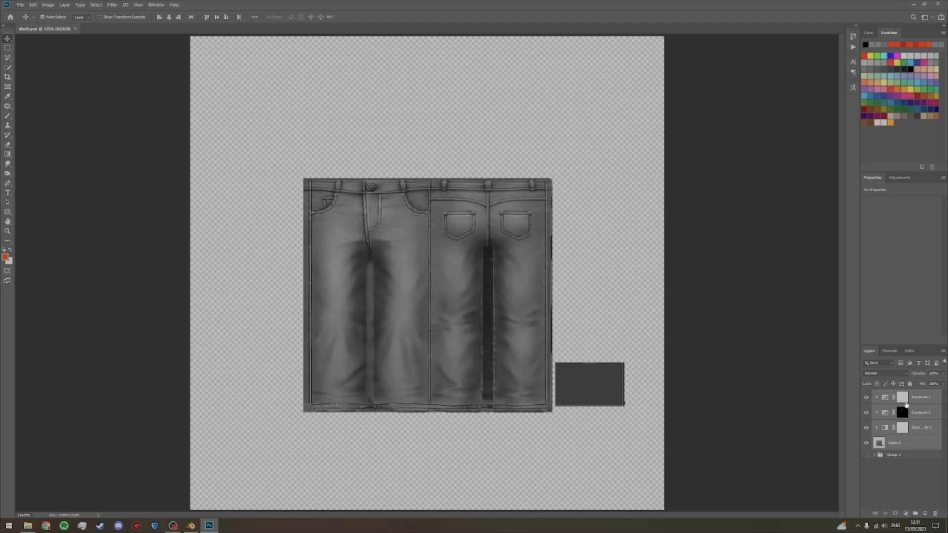
left_click(915, 513)
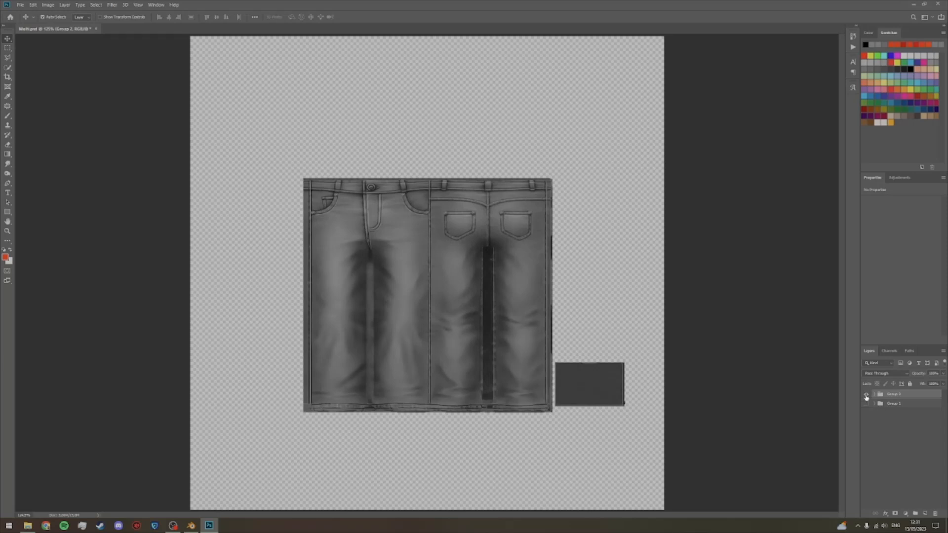
left_click(866, 403)
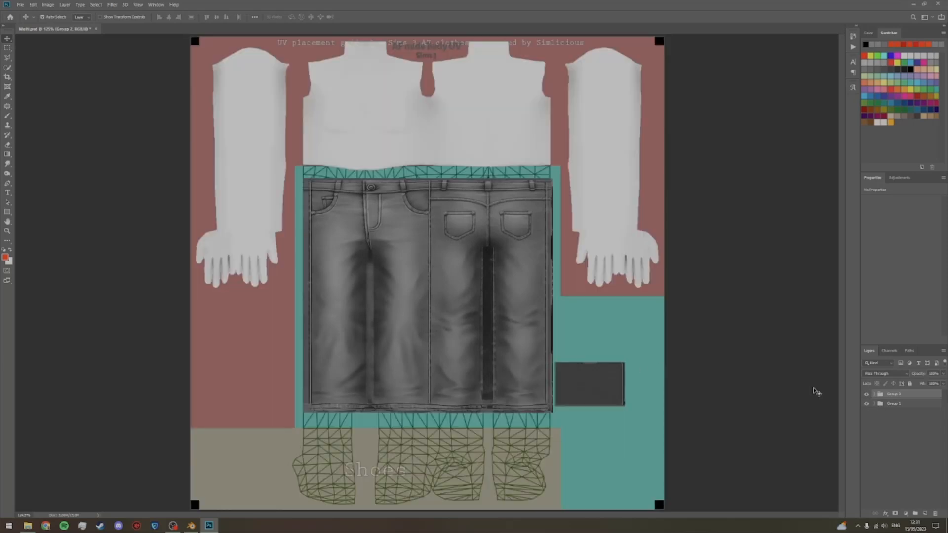
left_click(865, 395)
left_click(865, 395)
left_click(888, 468)
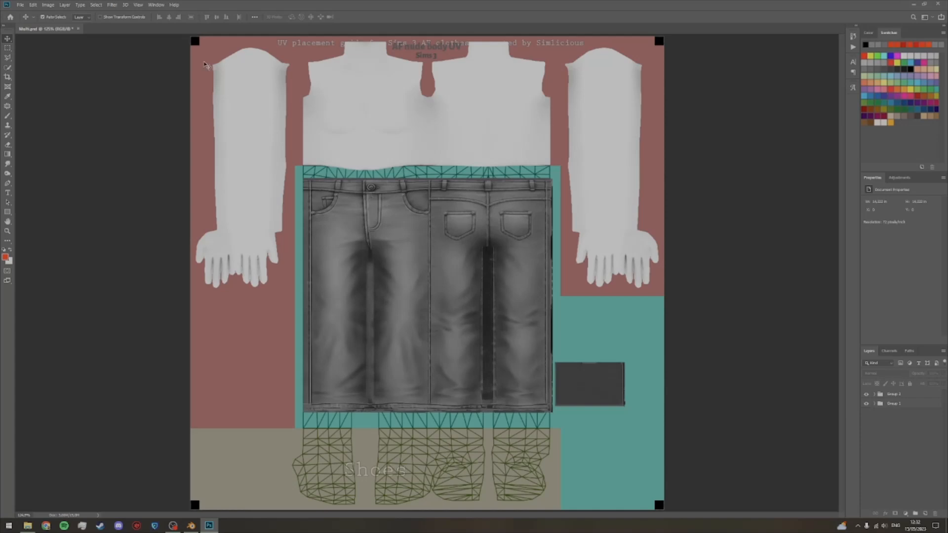
Step: Add a solid colour fill layer in red ff0000 above the groups and hide it
left_click(67, 5)
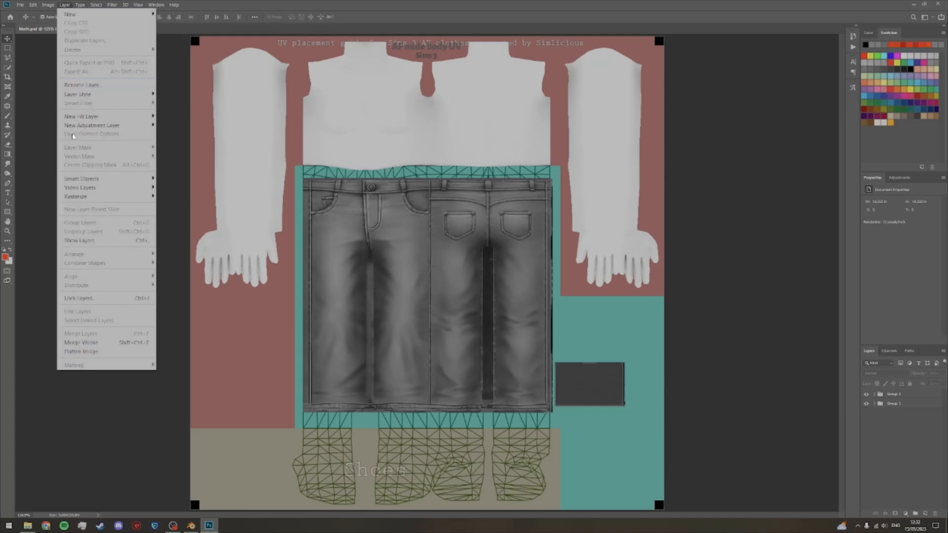
mouse_move(128, 117)
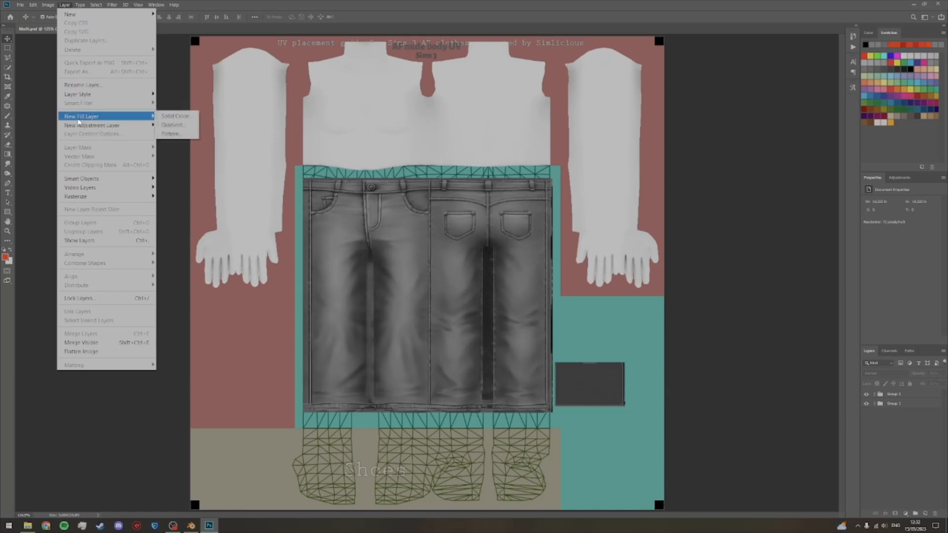
left_click(167, 117)
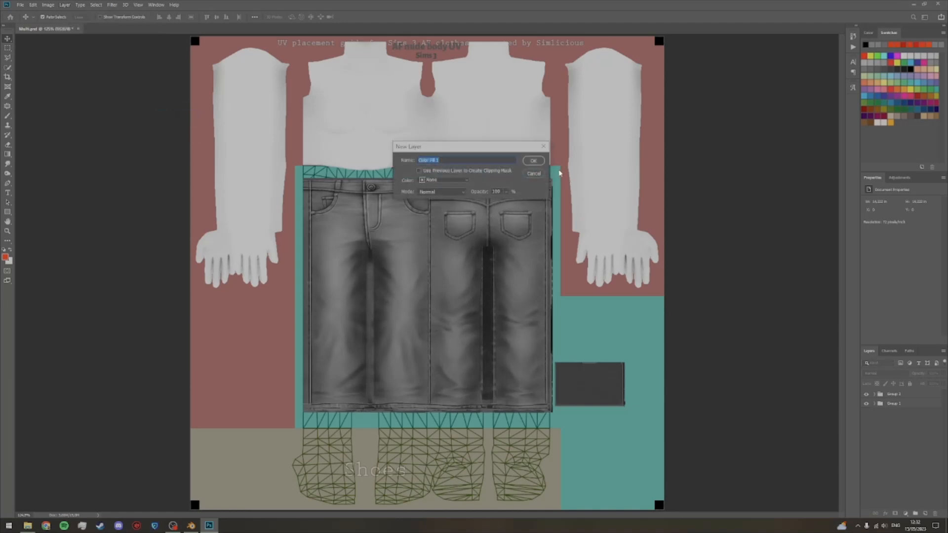
left_click(534, 161)
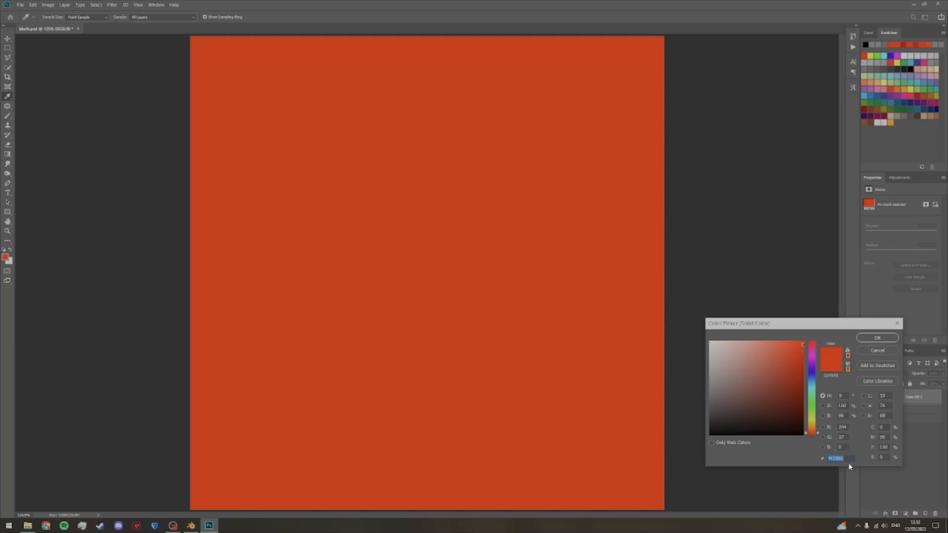
type("ff0000")
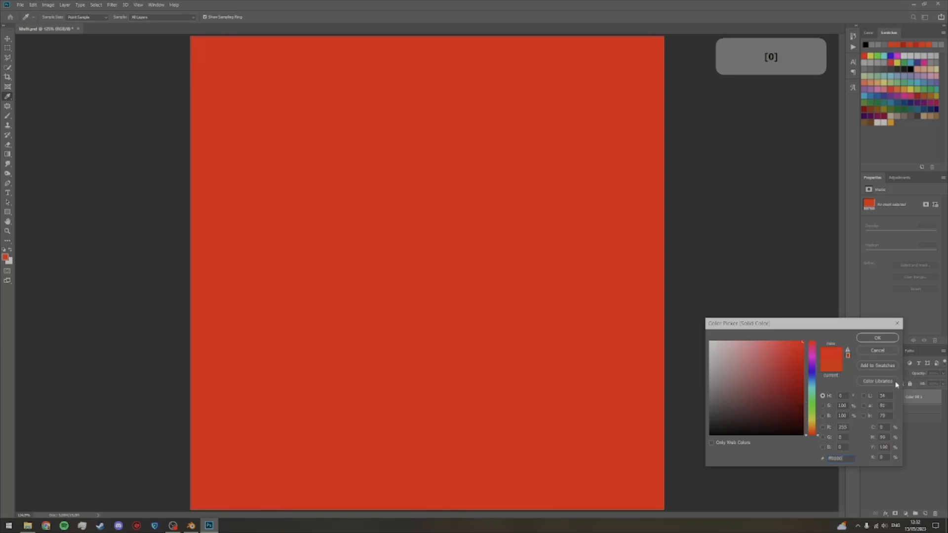
left_click(878, 338)
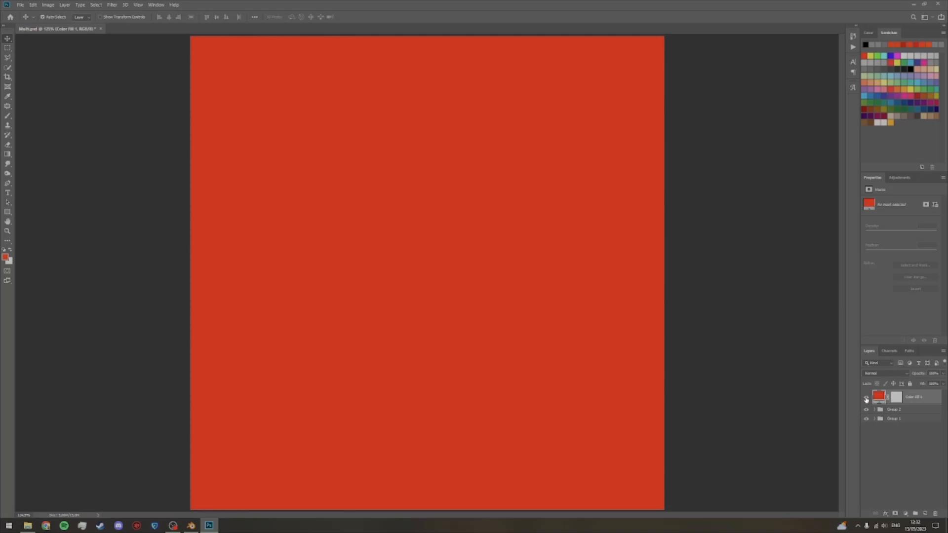
left_click(866, 400)
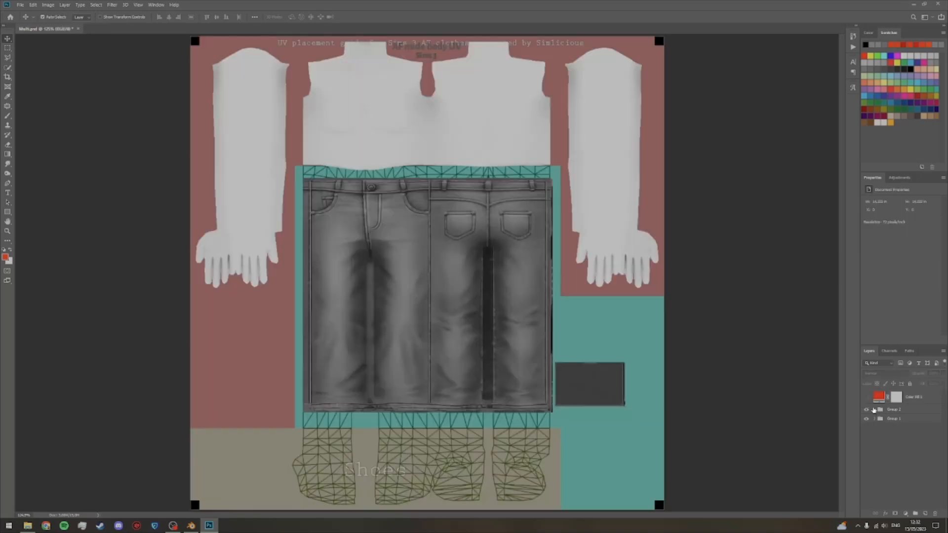
Step: Load the waistband button's shape as a selection from the black mask of the exposure adjustment in the jeans group
left_click(874, 410)
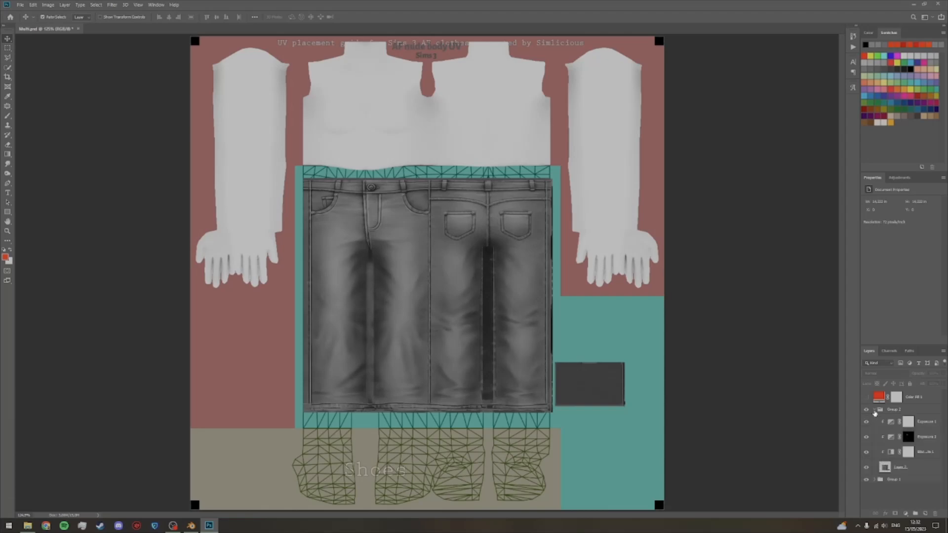
key("z")
left_click_drag(368, 187, 419, 249)
key("space")
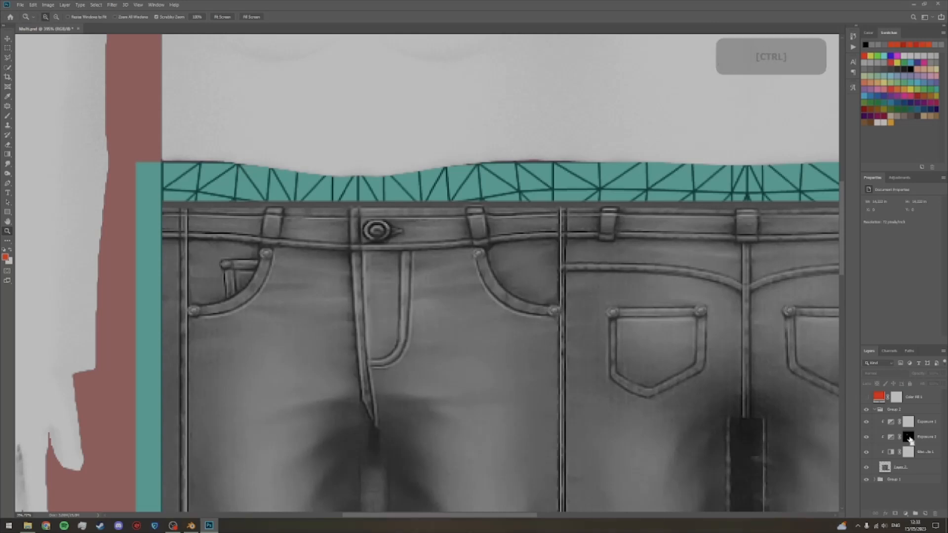
left_click(910, 439, "ctrl")
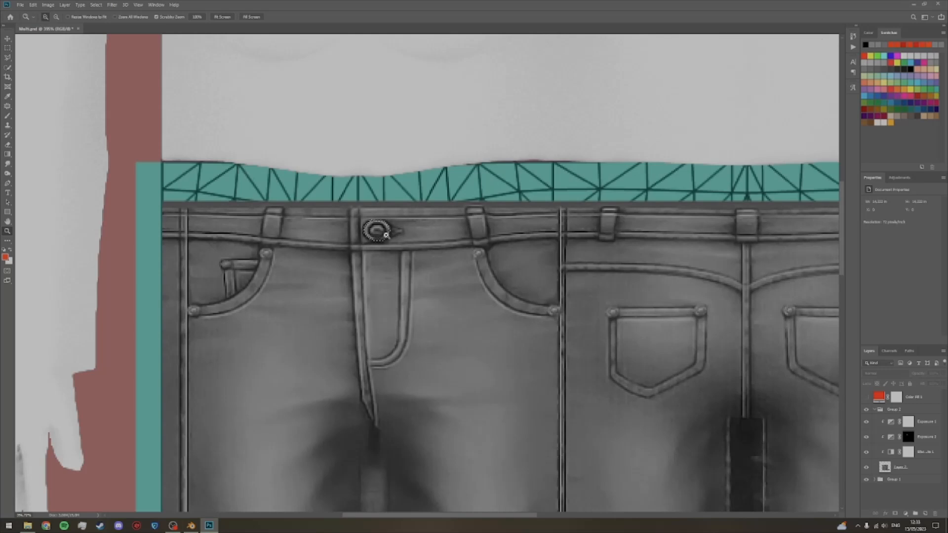
left_click(874, 409)
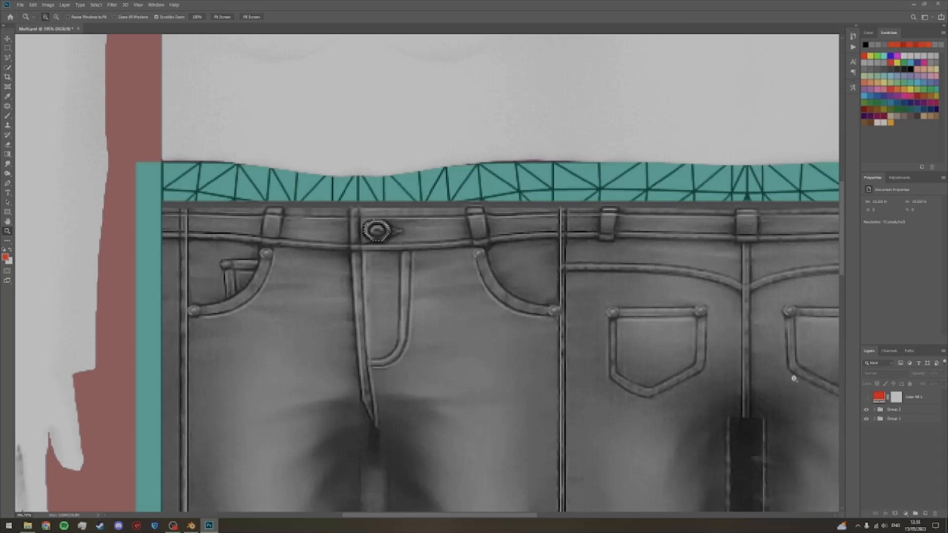
key("ctrl+0")
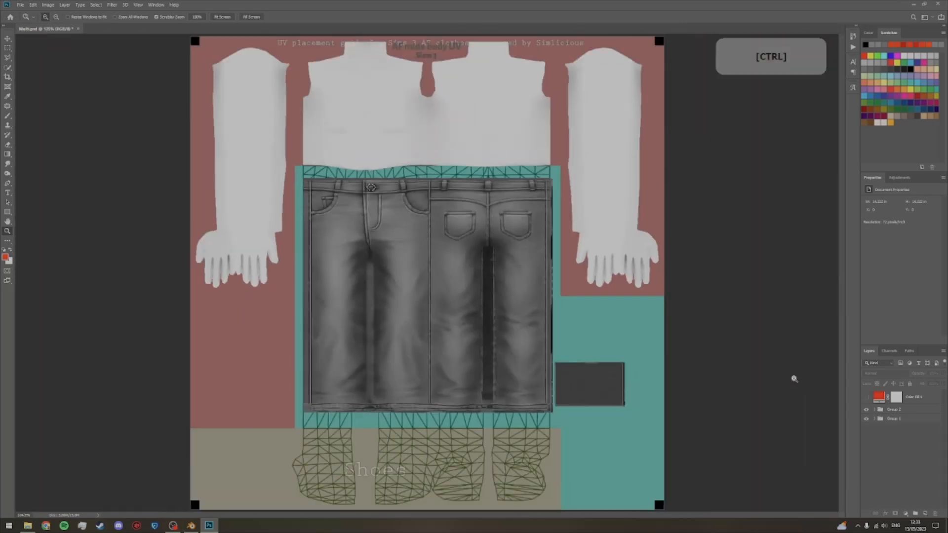
Step: Add a solid colour fill layer in yellow fff000 limited to the button selection, and show the red fill layer again
left_click(64, 5)
mouse_move(95, 116)
left_click(170, 116)
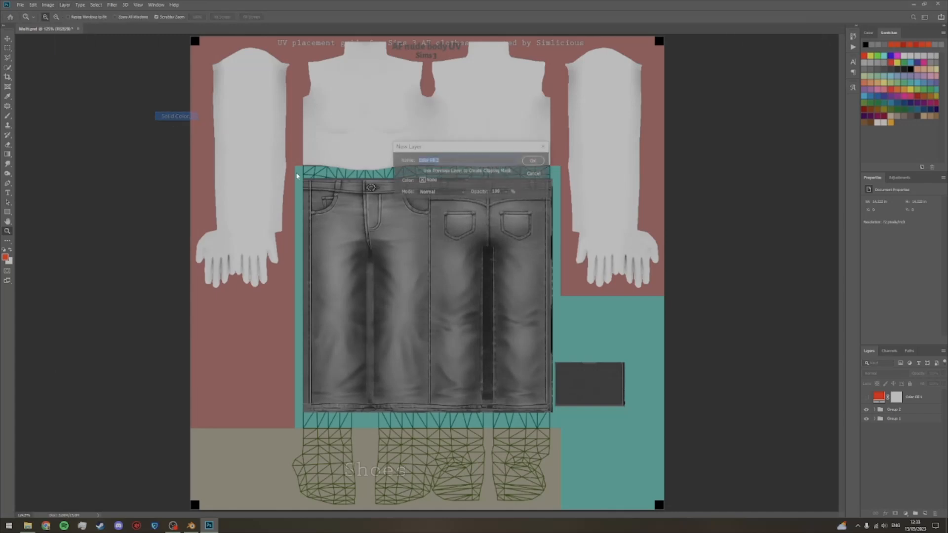
left_click(532, 163)
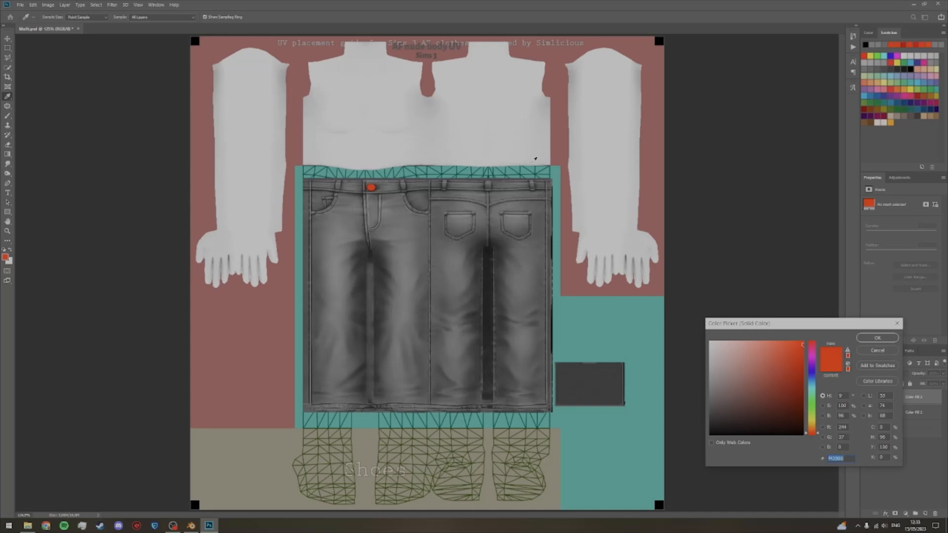
type("0fff00")
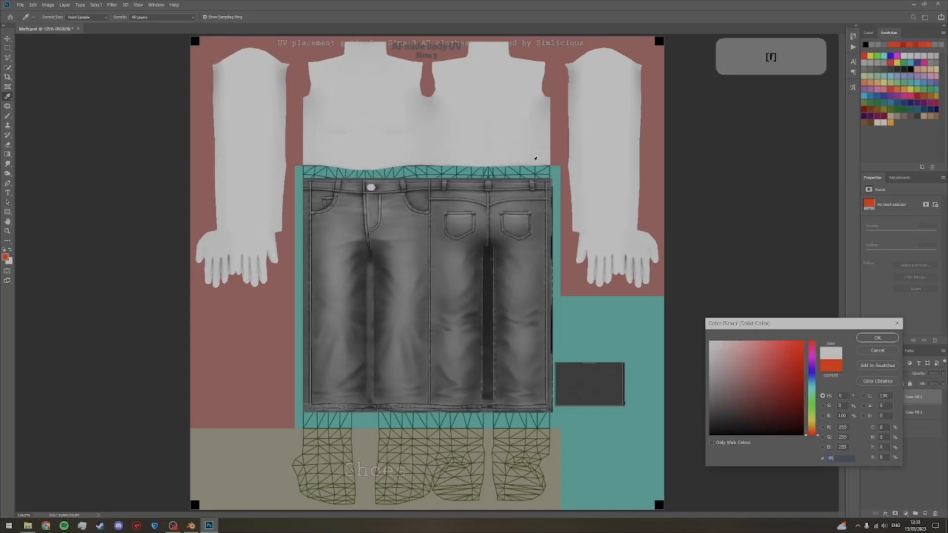
type("fff000")
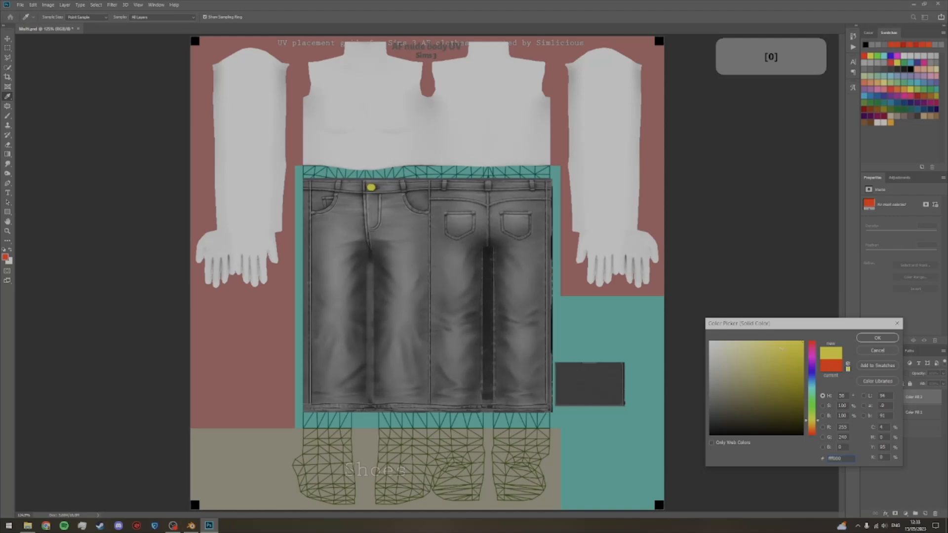
left_click(877, 338)
key("z")
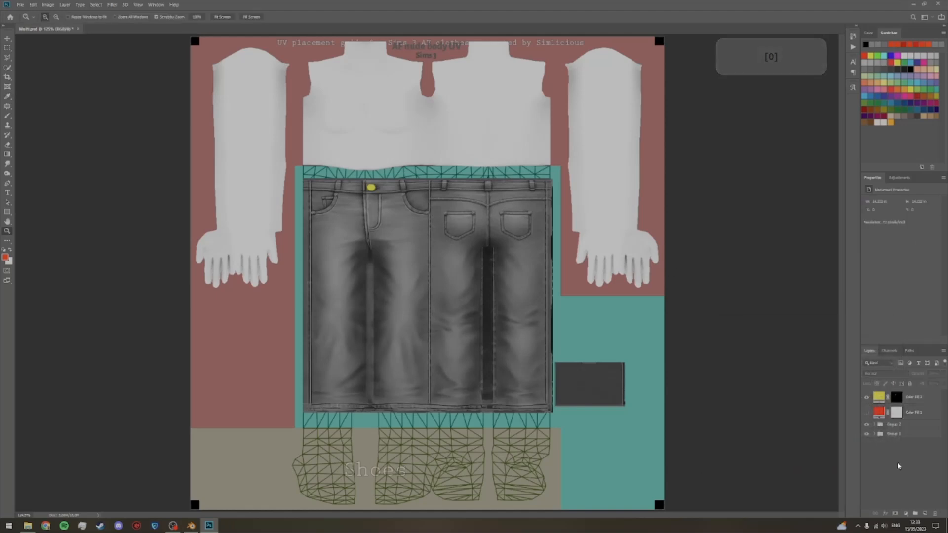
left_click(865, 413)
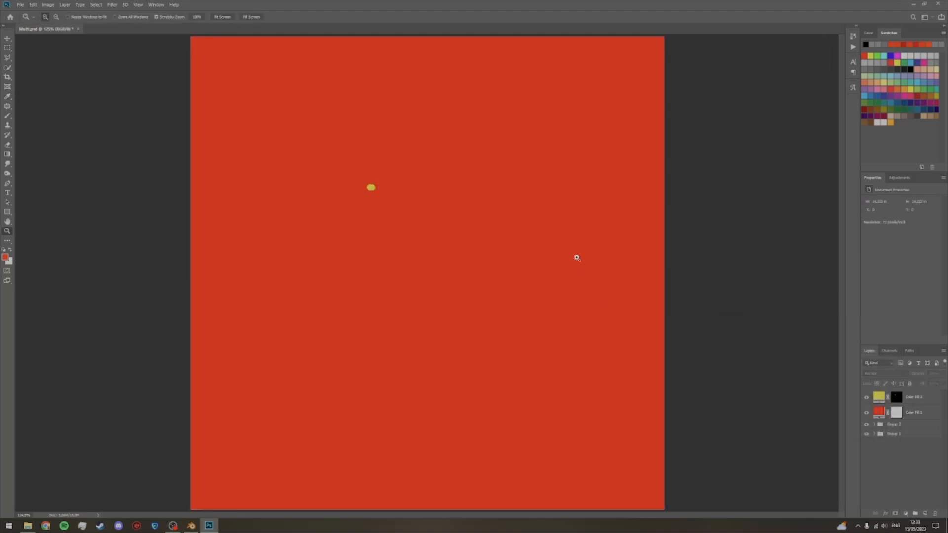
Step: Examine the edges of the yellow button fill up close and check its layer mask in Select and Mask
key("z")
left_click_drag(387, 242, 423, 242)
key("space")
left_click_drag(375, 165, 414, 275)
left_click_drag(401, 244, 425, 269)
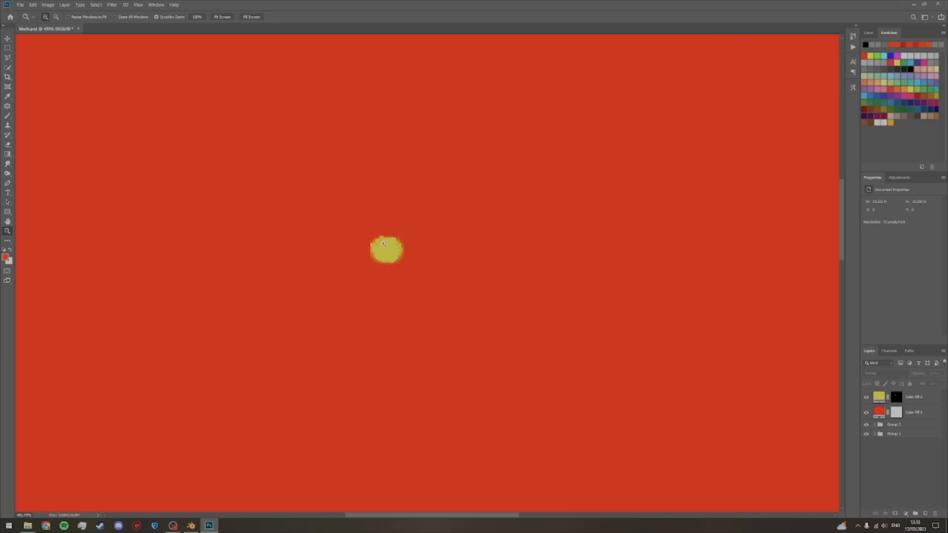
double_click(895, 397)
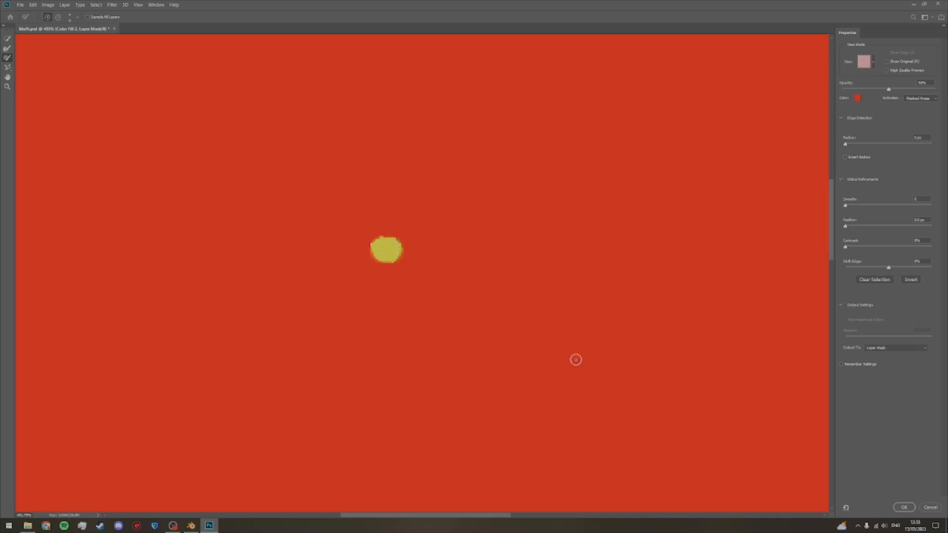
left_click(908, 507)
left_click(8, 38)
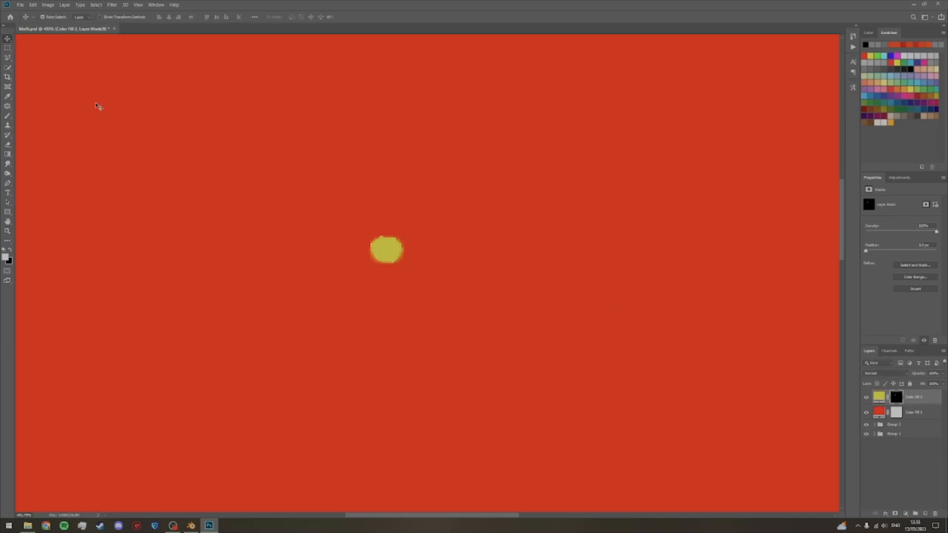
key("ctrl+0")
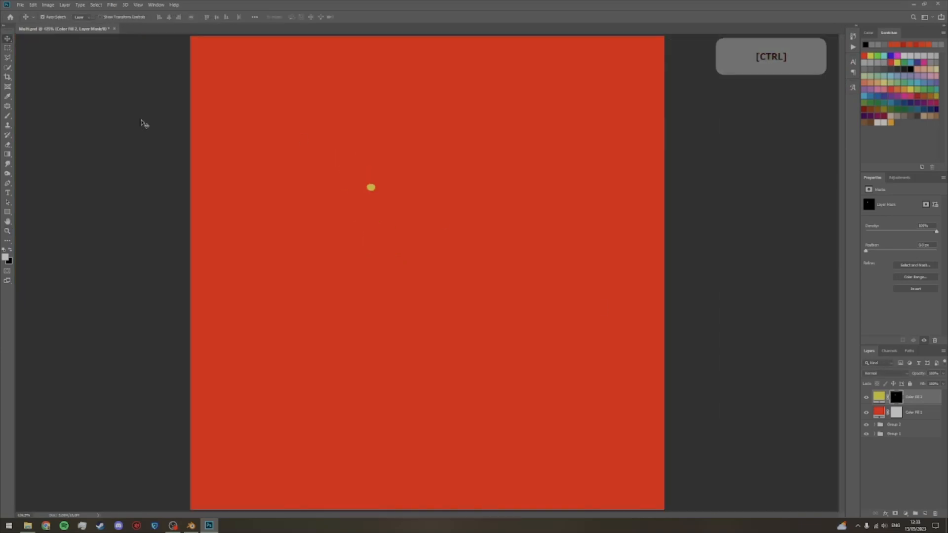
left_click(946, 526)
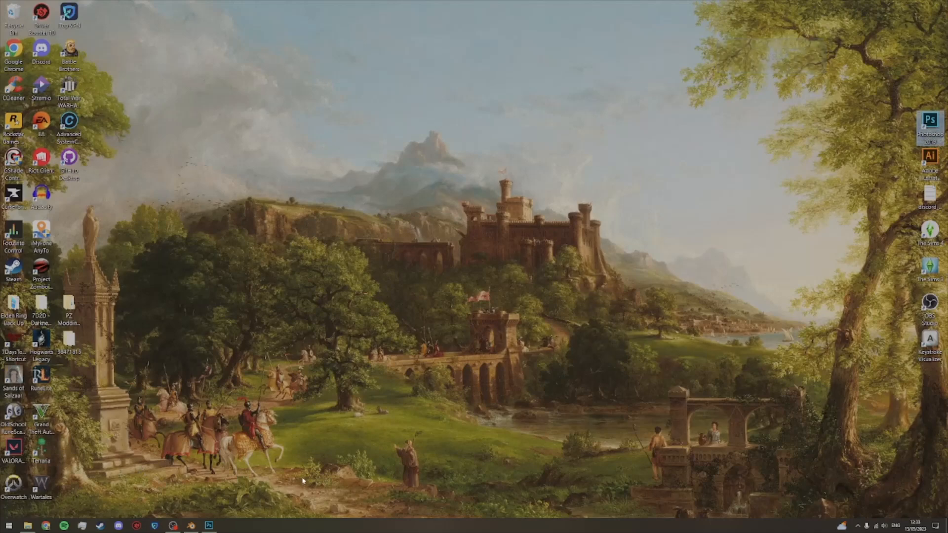
left_click(209, 525)
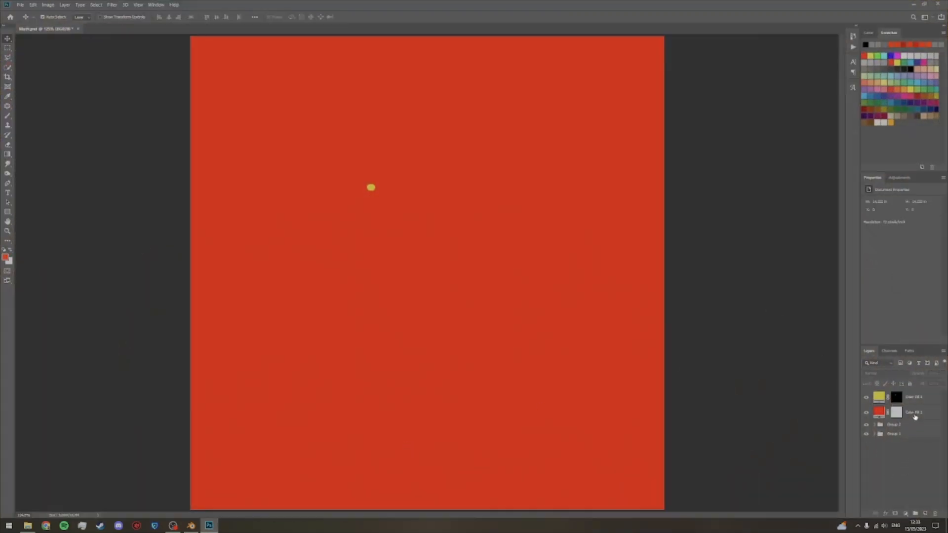
Step: Group the yellow and red fill layers and hide the UV placement guide group
left_click(913, 416)
left_click(917, 402, "shift")
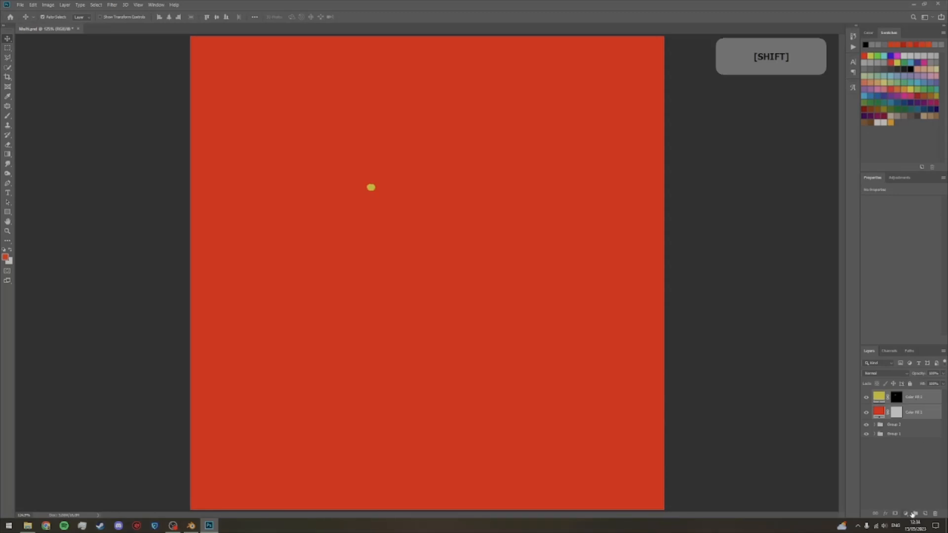
left_click(916, 514)
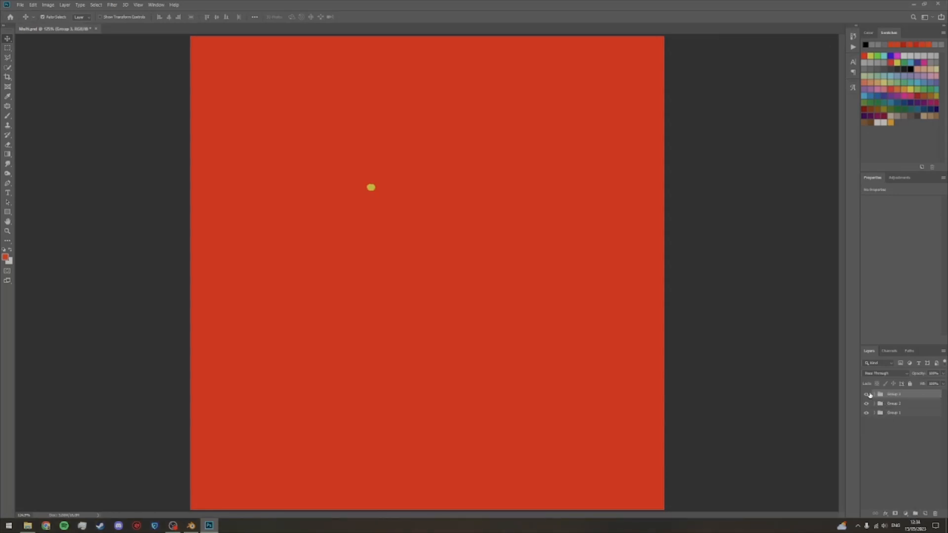
left_click(867, 412)
left_click(891, 445)
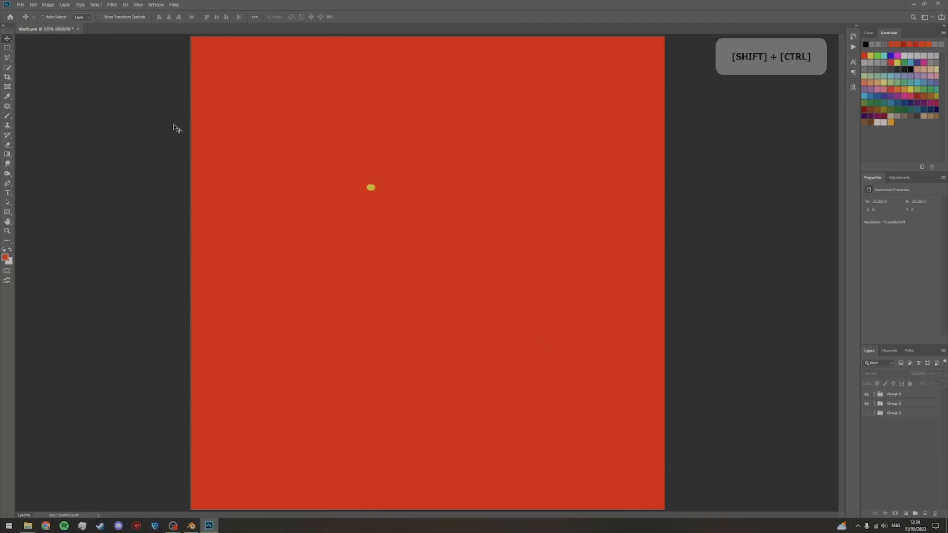
Step: Save the red and yellow colour mask as a DDS file in AF Chloe Jeans > Exported, with transparency as the alpha channel
key("ctrl+shift+s")
left_click(248, 19)
double_click(113, 66)
left_click(109, 238)
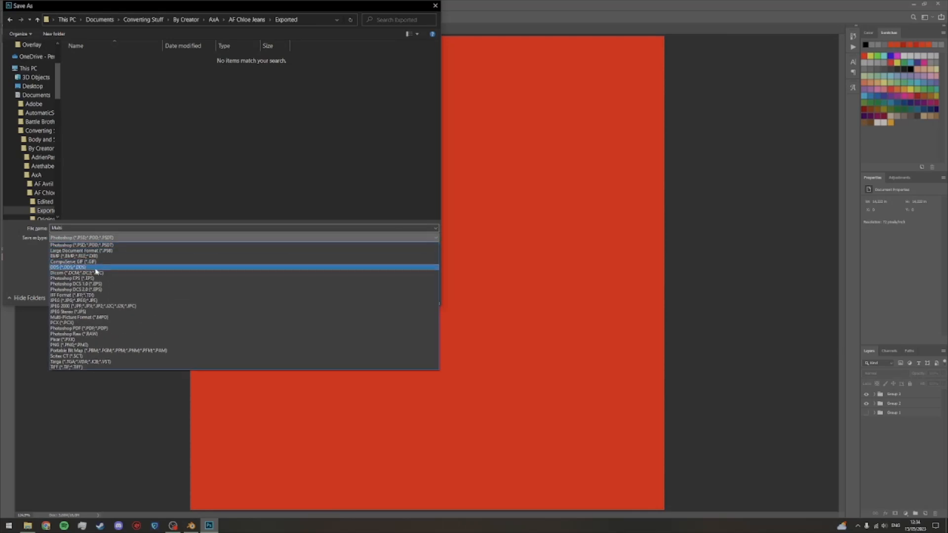
left_click(97, 267)
left_click(96, 228)
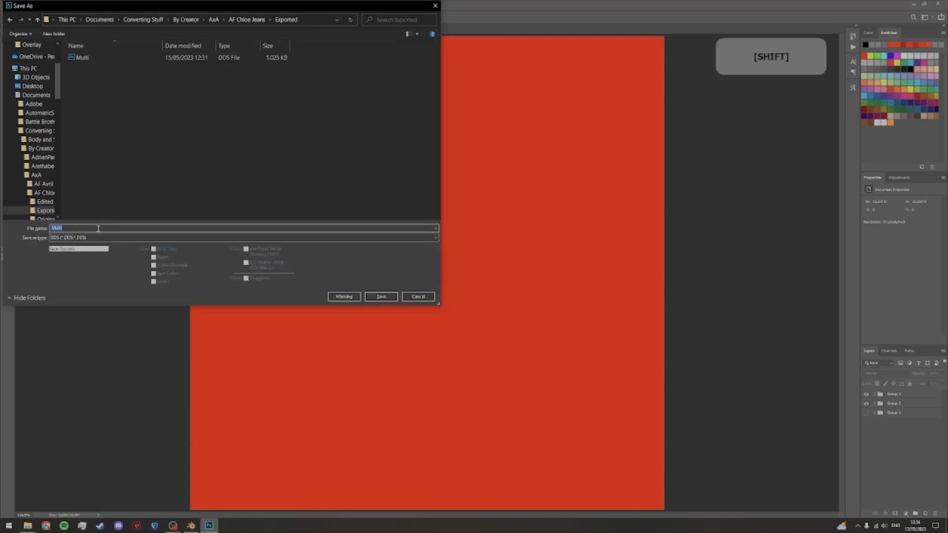
key("Return")
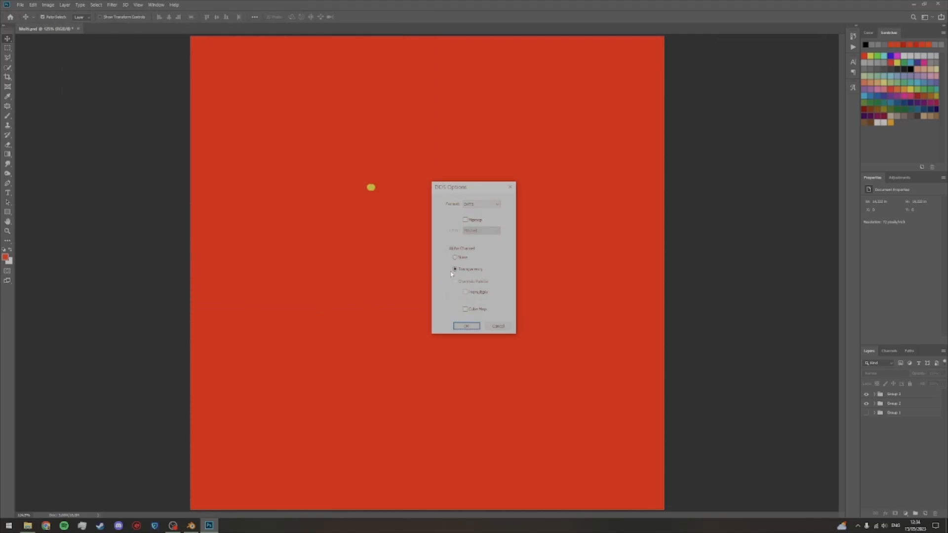
left_click(467, 327)
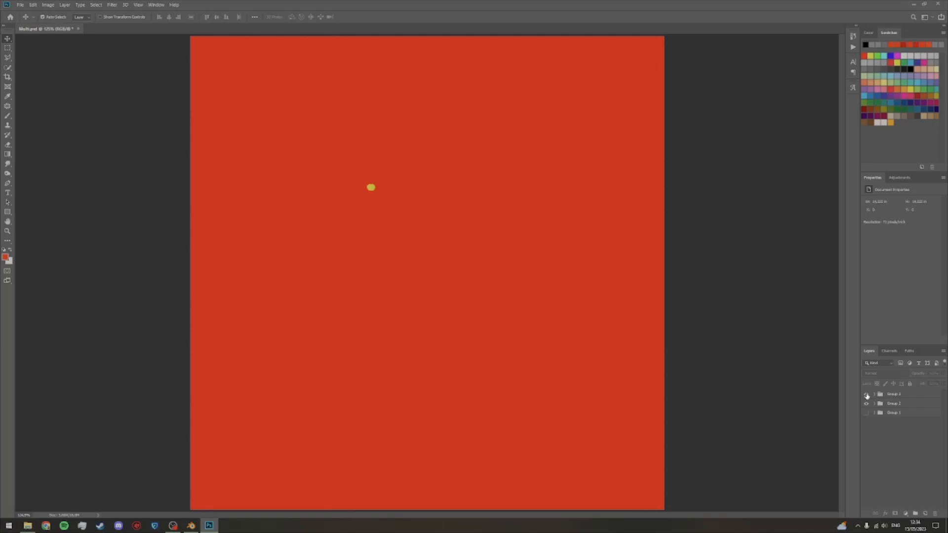
Step: Hide the group with the colour fills and save the Multi document
left_click(866, 395)
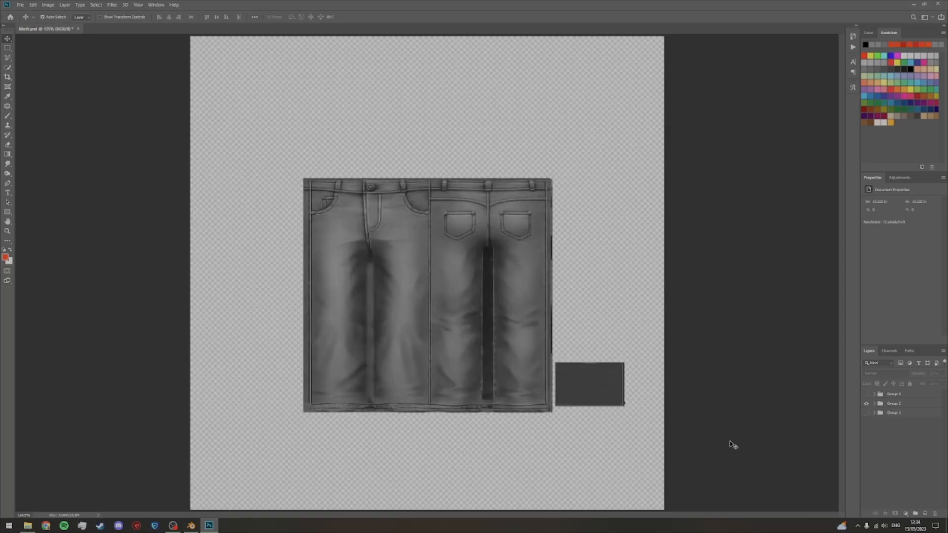
key("ctrl")
Step: Open overlay texture 1 from AF Chloe Jeans > Original > Overlay as a separate document in Photoshop
left_click(27, 525)
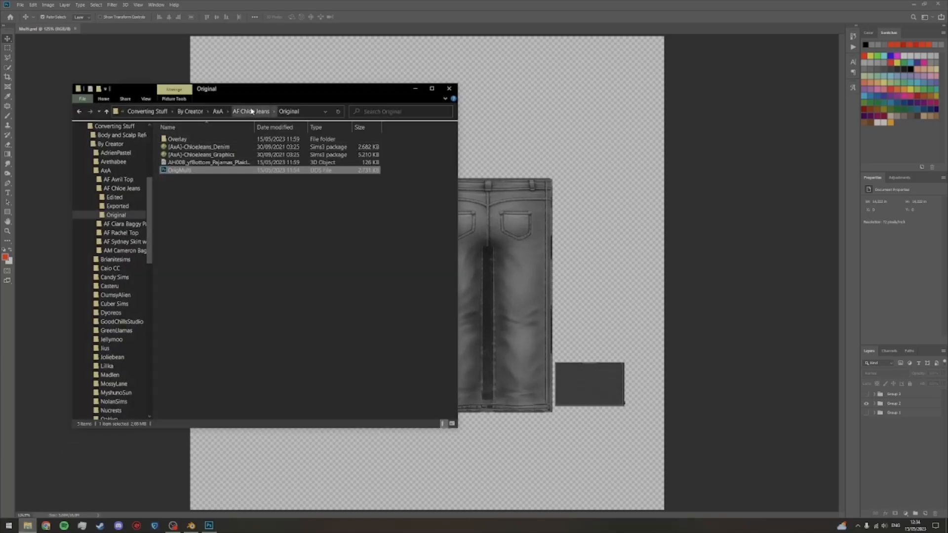
double_click(201, 140)
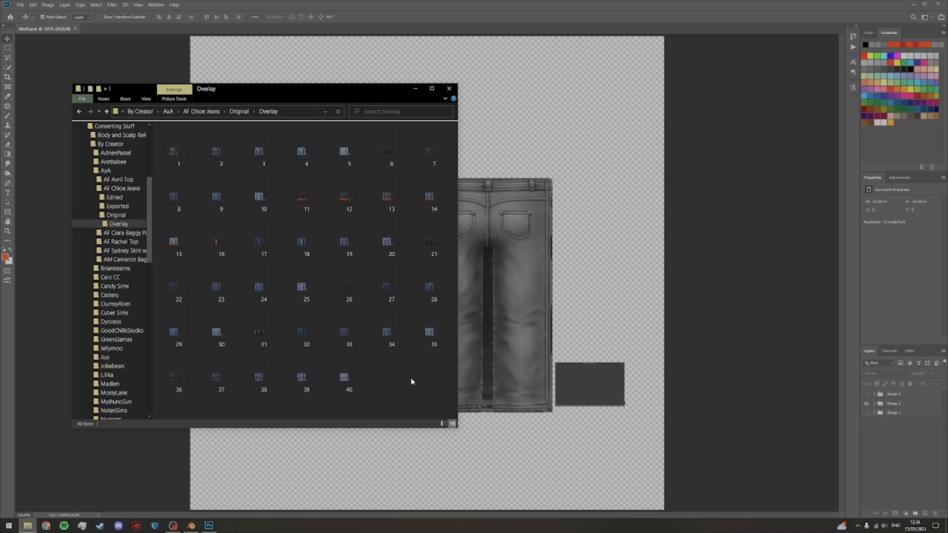
left_click(181, 157)
left_click_drag(181, 157, 181, 28)
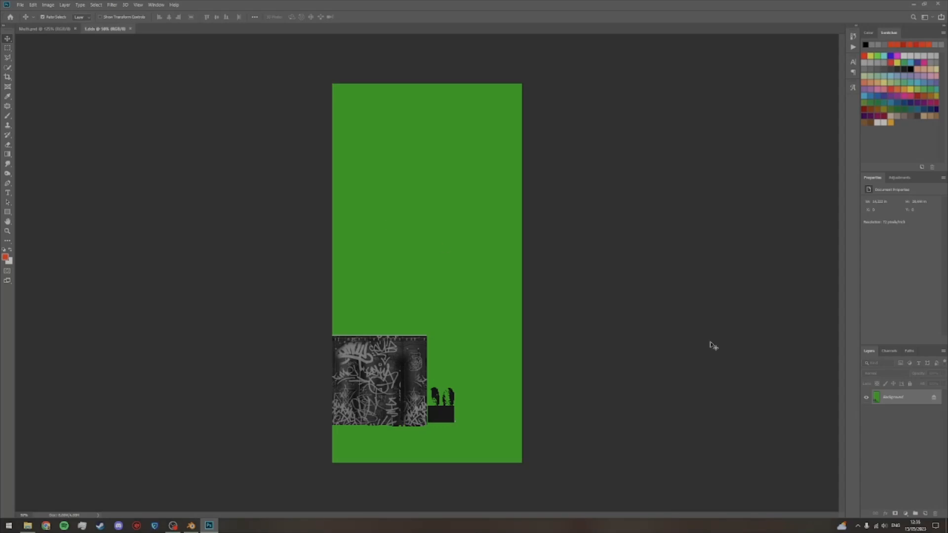
Step: Unlock the background layer of the overlay texture and delete its green background with the Magic Wand tool
left_click(935, 399)
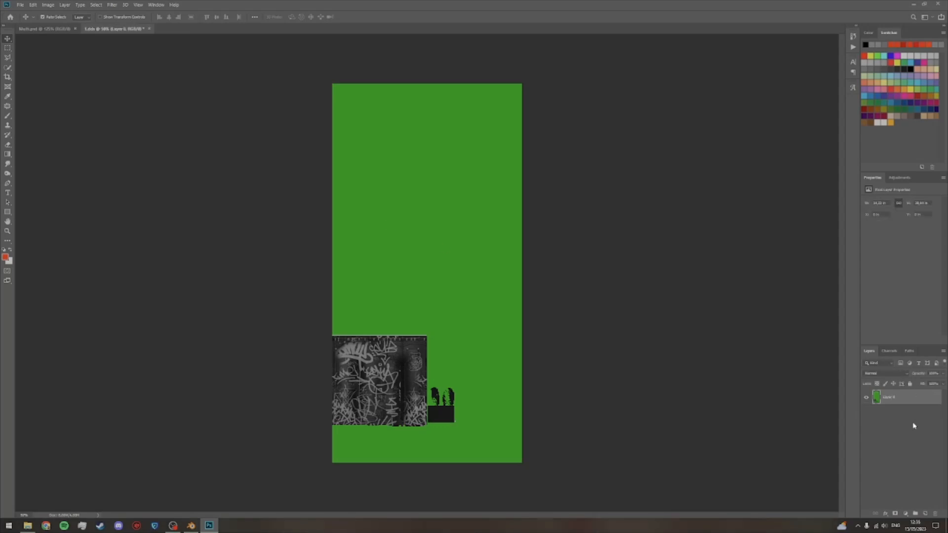
key("w")
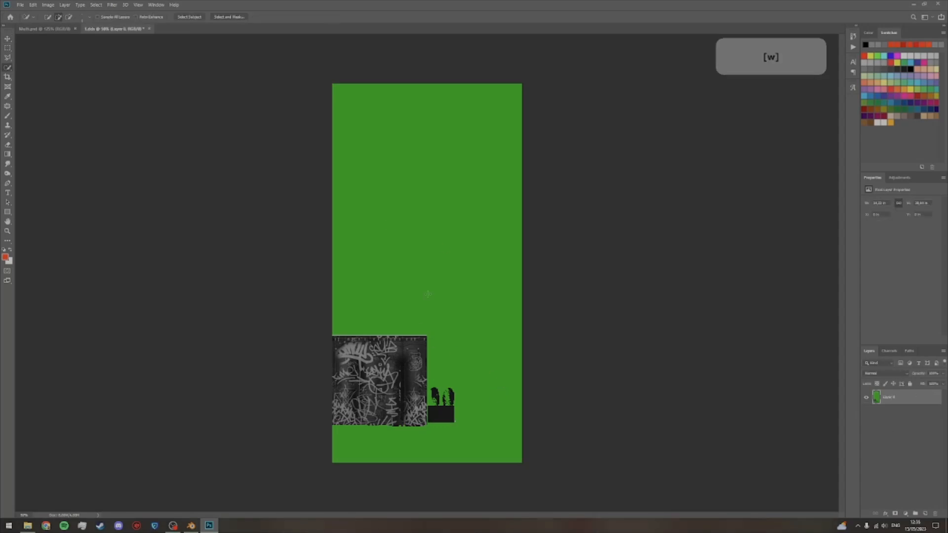
right_click(7, 67)
left_click(28, 75)
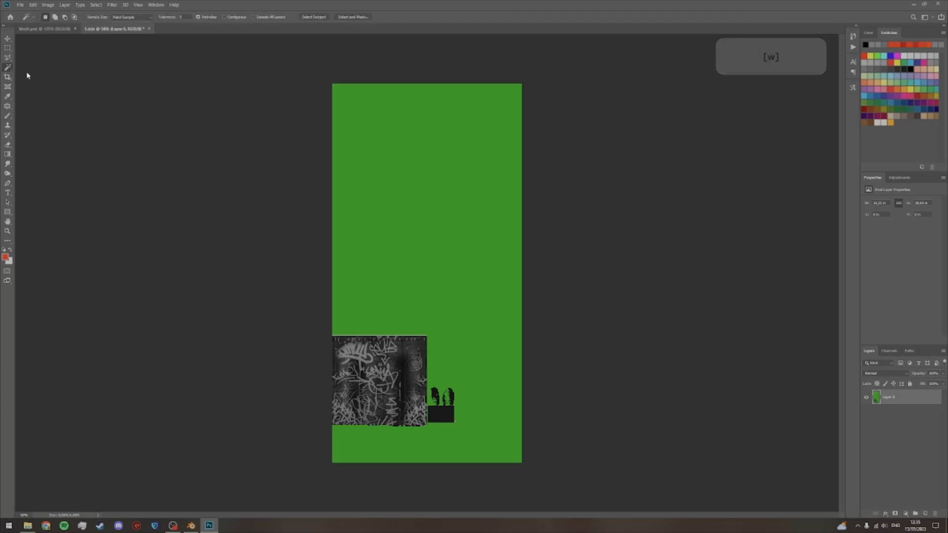
left_click(457, 252)
key("Delete")
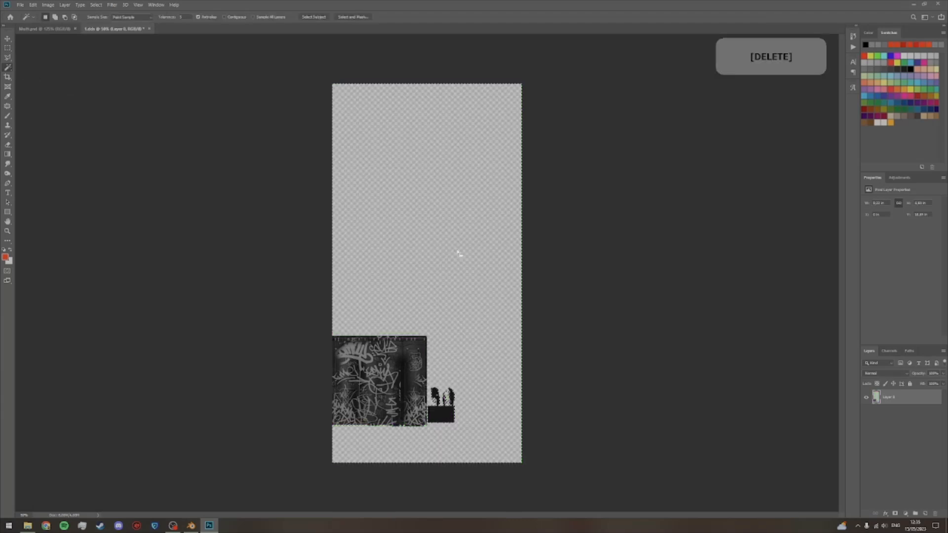
key("ctrl+d")
key("v")
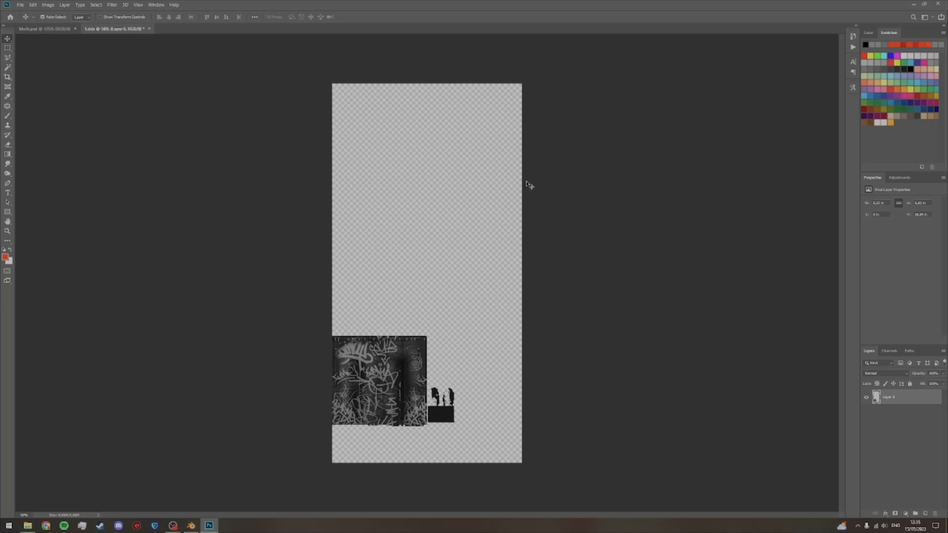
Step: Bring the graffiti overlay into the Multi document and scale it up to match the greyscale jeans texture beneath
left_click_drag(429, 261, 439, 311)
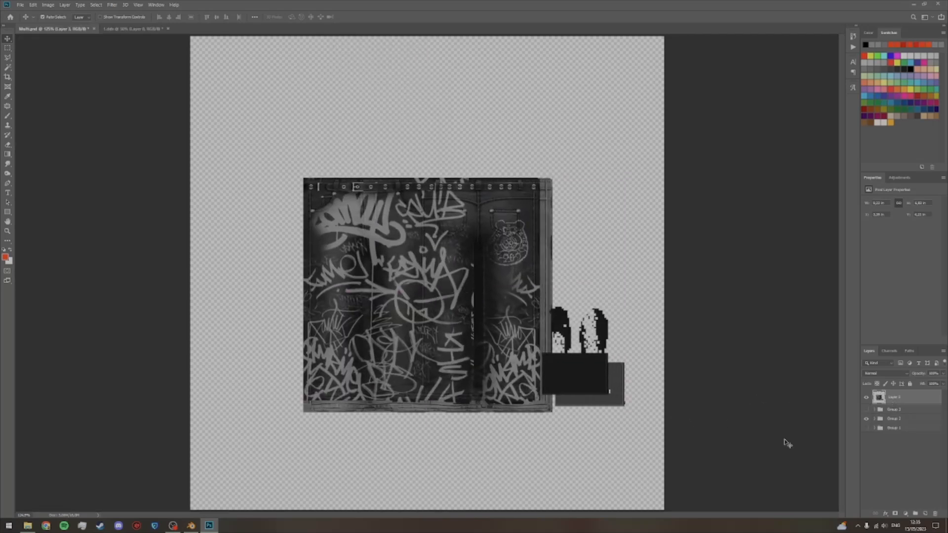
key("ctrl+t")
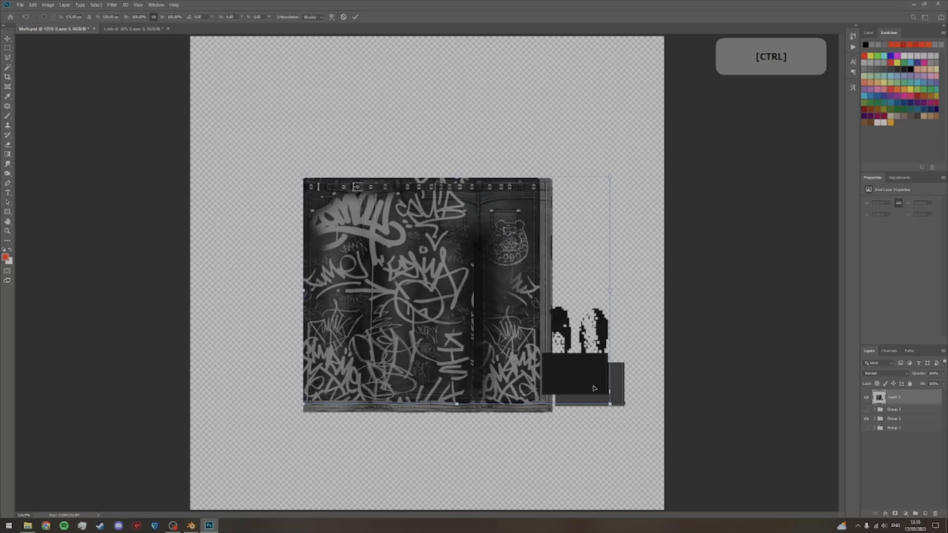
key("ctrl+plus")
key("space")
left_click_drag(549, 261, 502, 215)
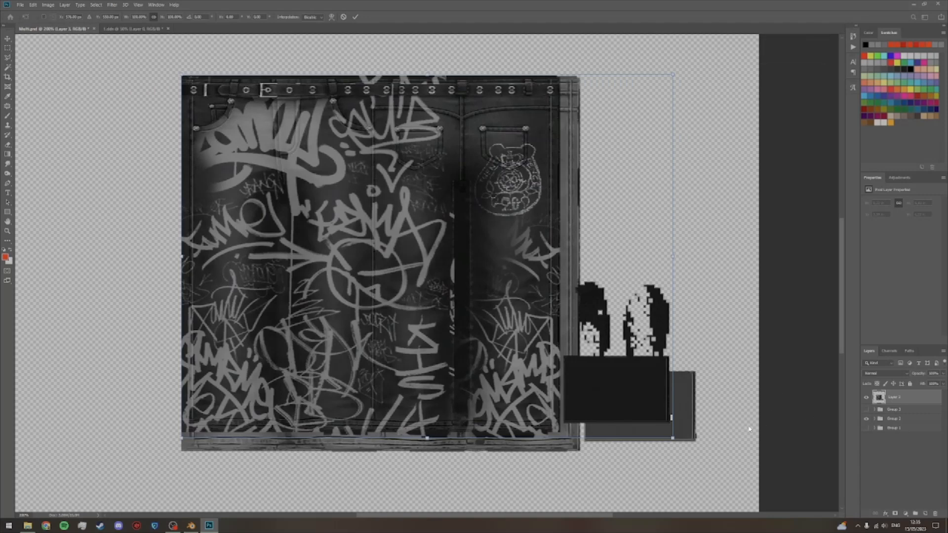
left_click_drag(673, 438, 703, 453)
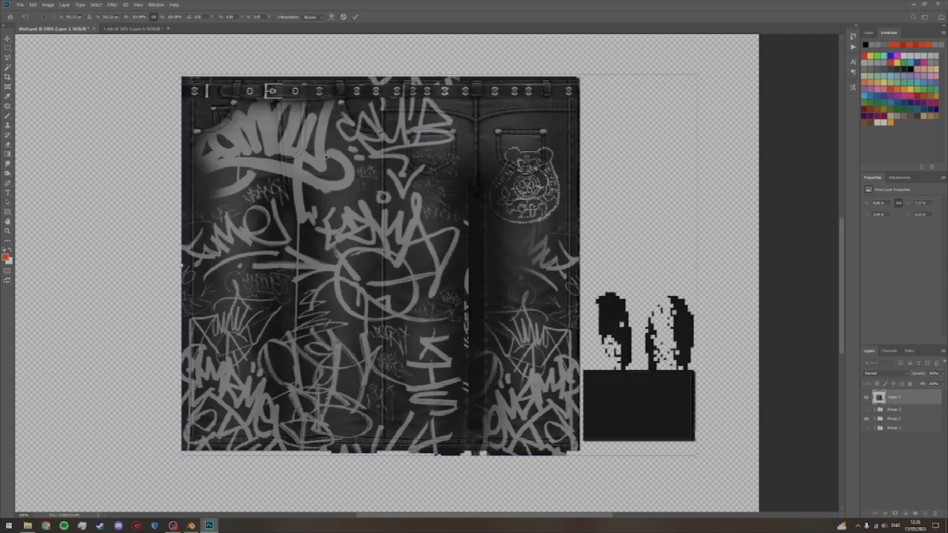
Step: Make the overlay semi-transparent and nudge it into alignment with the greyscale jeans texture beneath
mouse_move(919, 374)
left_mouse_down()
mouse_move(888, 376)
mouse_move(924, 375)
left_mouse_up()
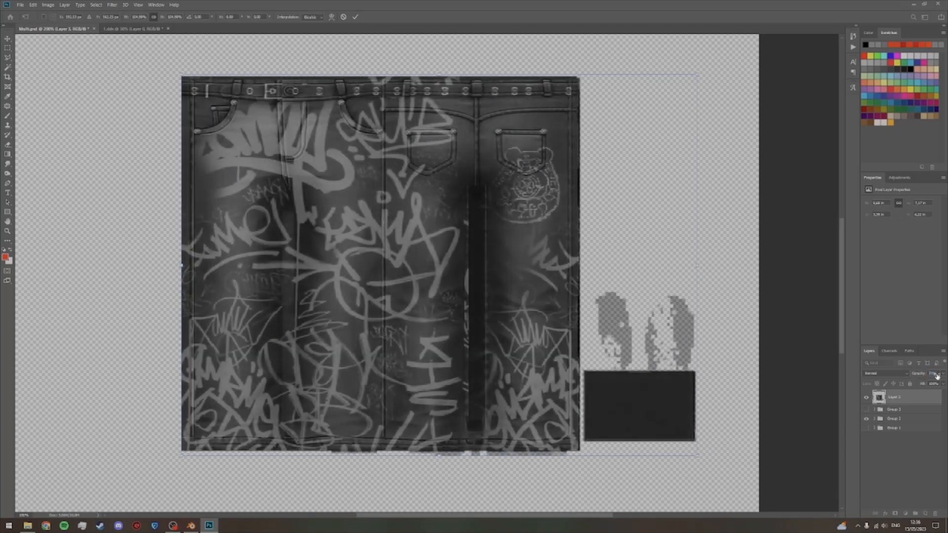
key("Left")
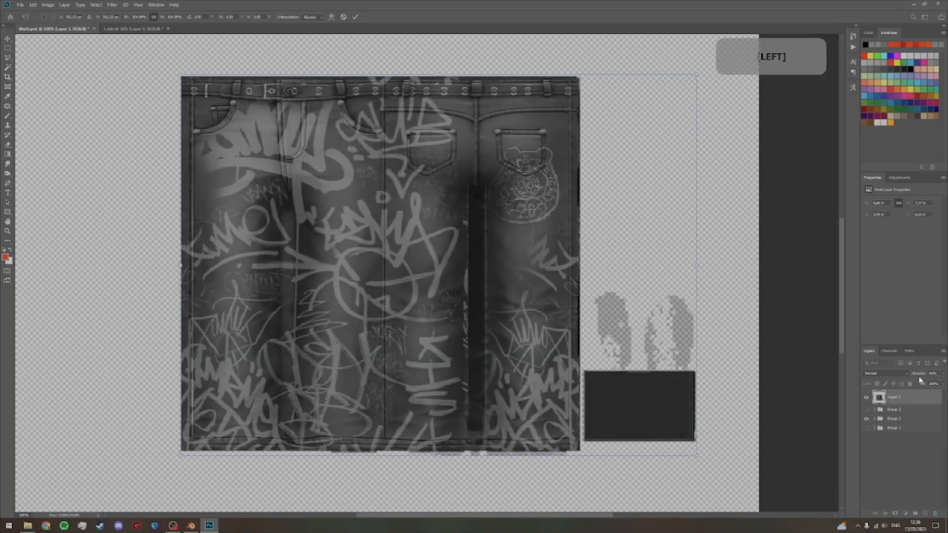
left_click_drag(904, 376, 924, 378)
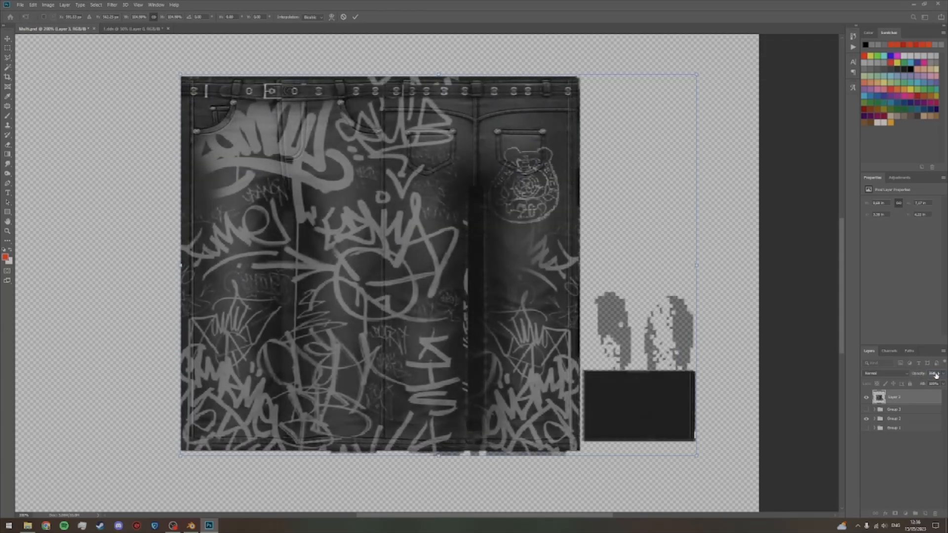
left_click_drag(925, 376, 933, 375)
key("Right")
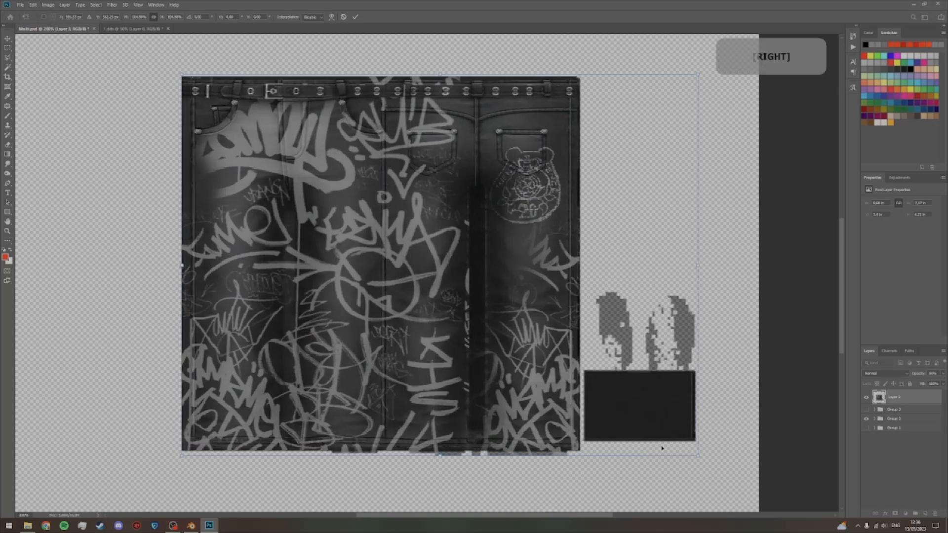
key("Down")
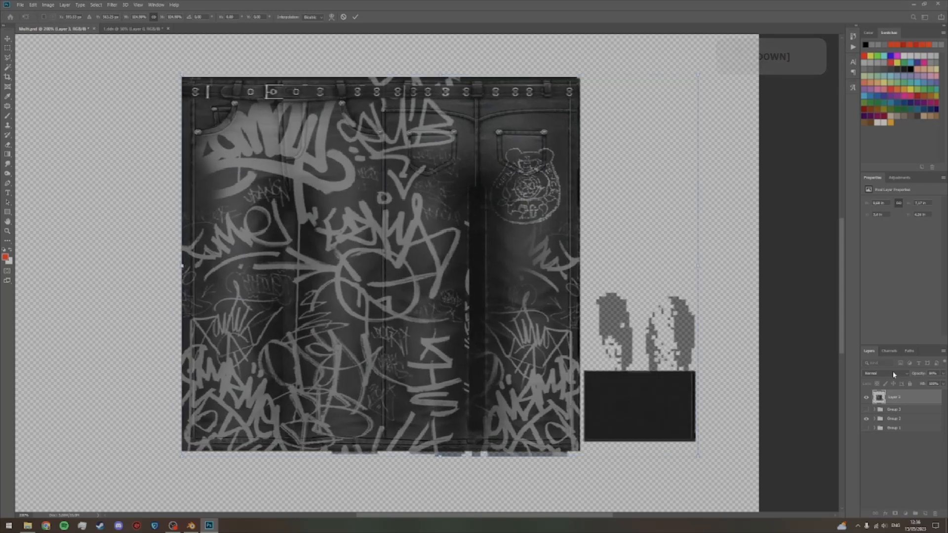
Step: Stretch the overlay slightly past the jeans' upper edge and restore its opacity to 100%
mouse_move(925, 379)
left_mouse_down()
mouse_move(891, 372)
mouse_move(921, 373)
left_mouse_up()
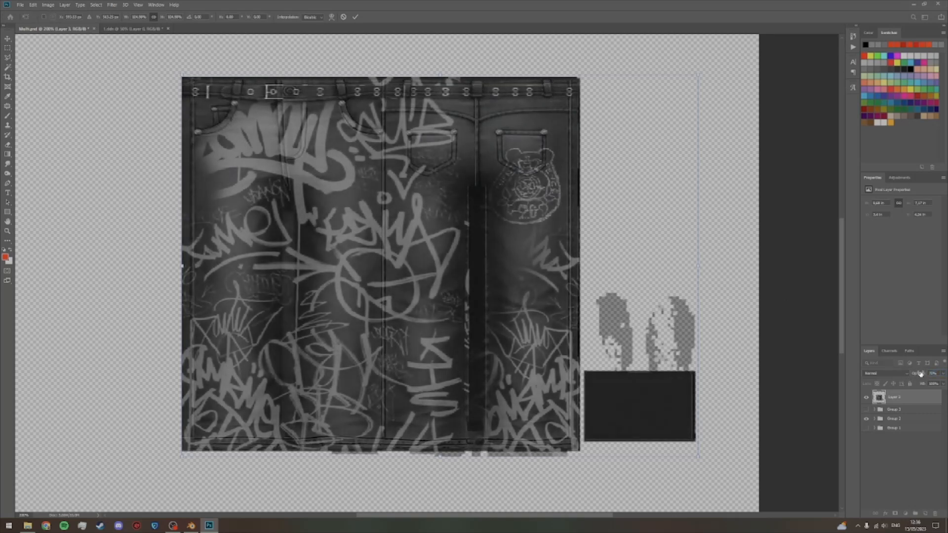
left_click_drag(919, 374, 898, 366)
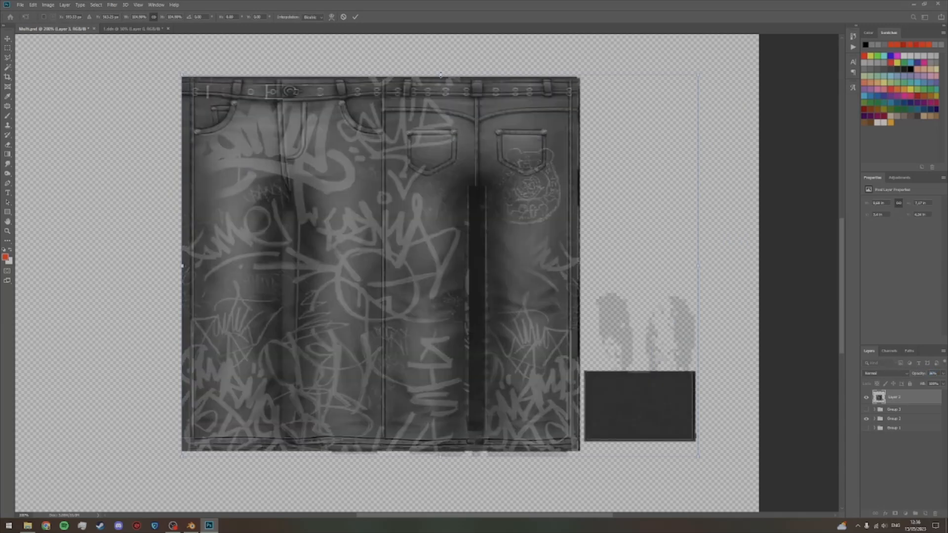
left_click_drag(440, 73, 439, 73)
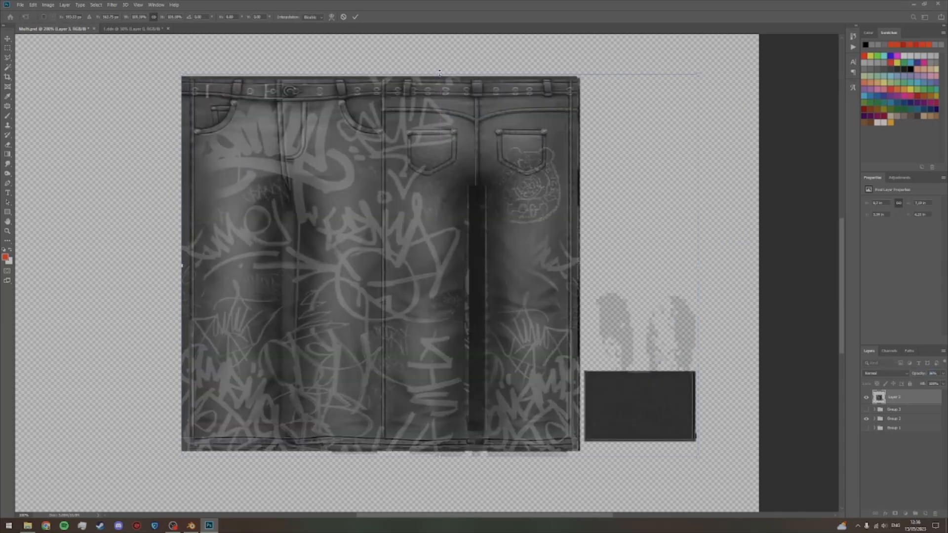
left_click_drag(917, 374, 946, 367)
key("Return")
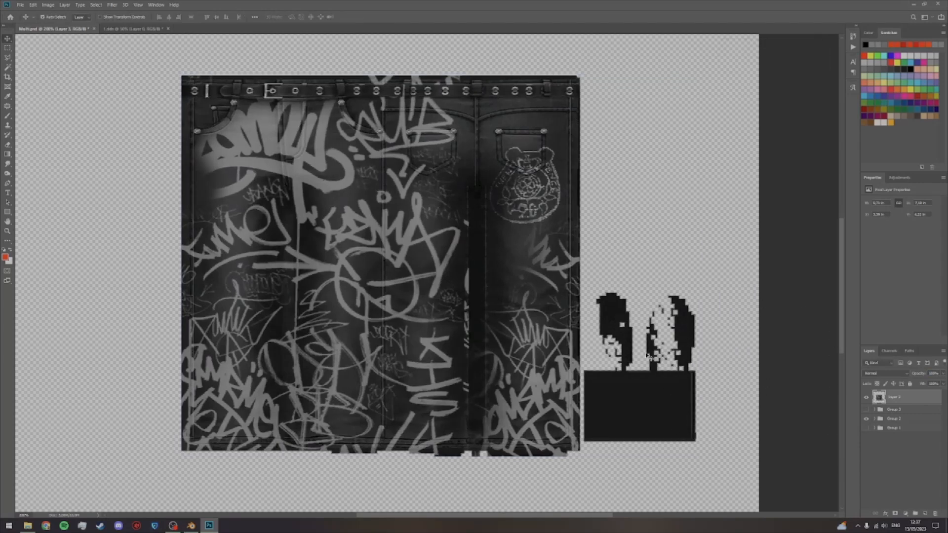
Step: Delete the two pixelated shapes above the dark rectangle from the overlay layer
key("m")
left_click_drag(588, 287, 710, 371)
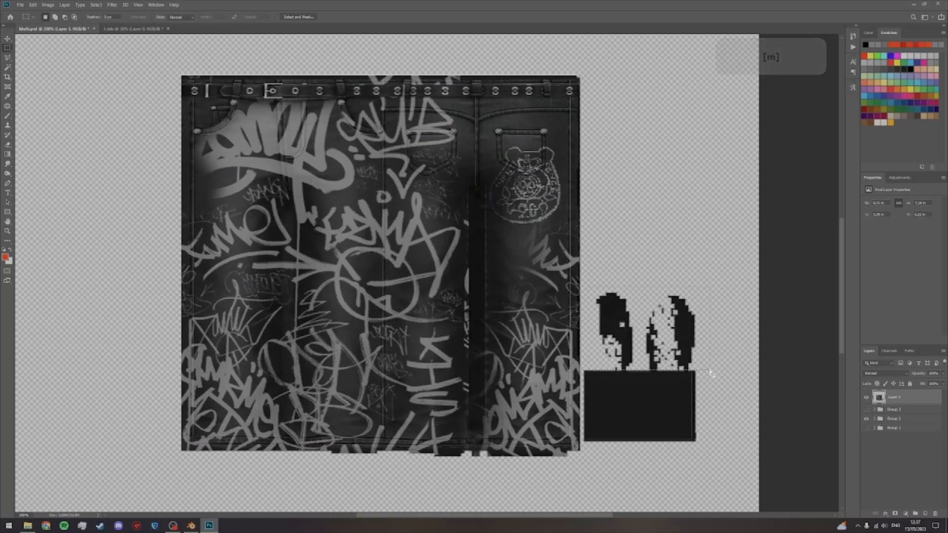
key("Delete")
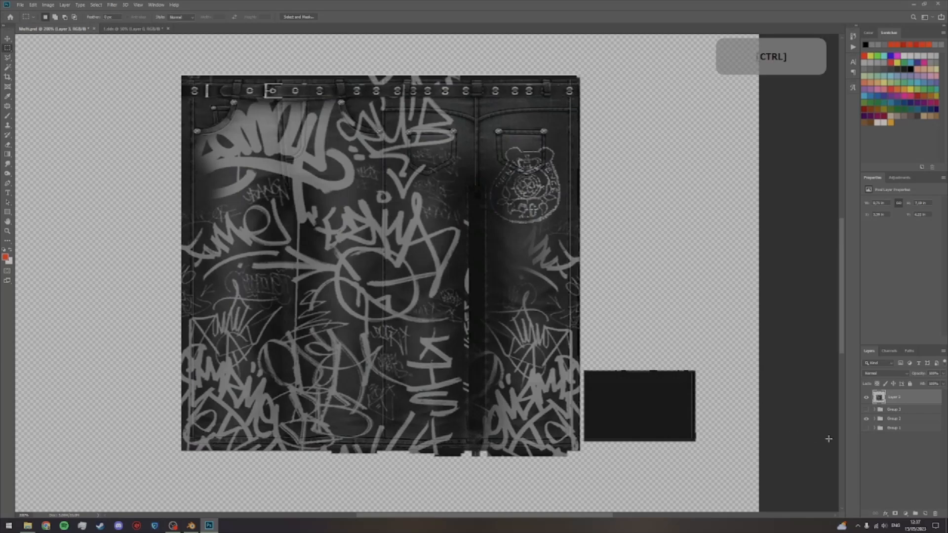
left_click(793, 429, "ctrl")
Step: Examine the overlay's waistband, pockets and graffiti up close for image quality
key("z")
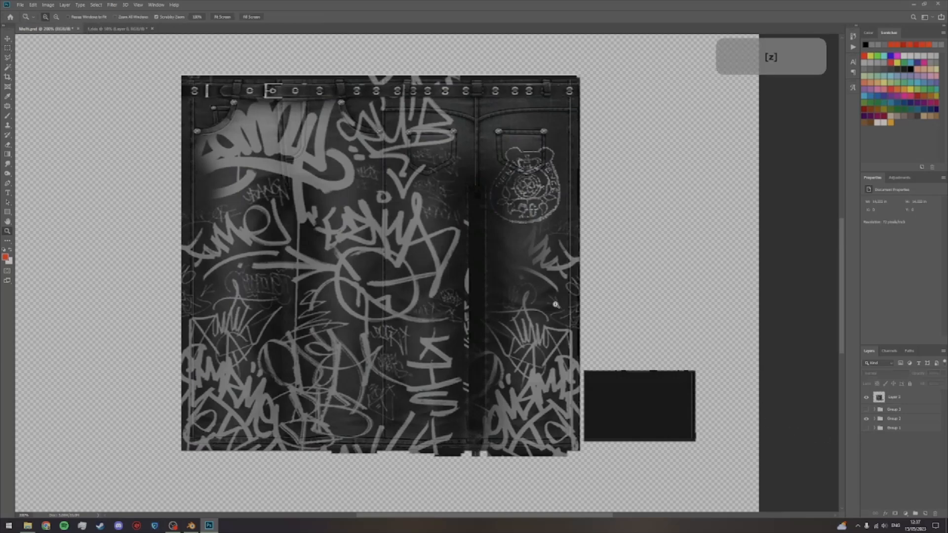
left_click_drag(555, 304, 573, 298)
key("space")
left_click_drag(553, 226, 615, 438)
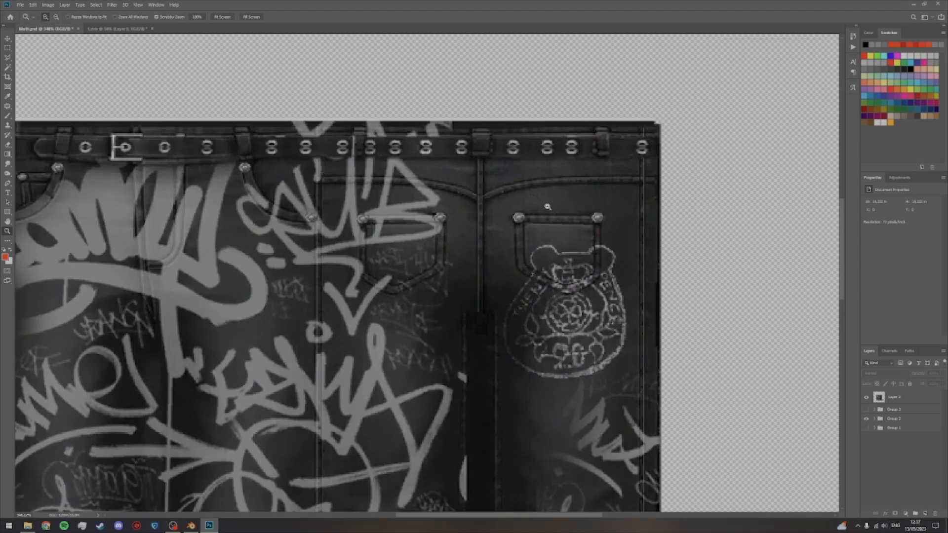
left_click(8, 39)
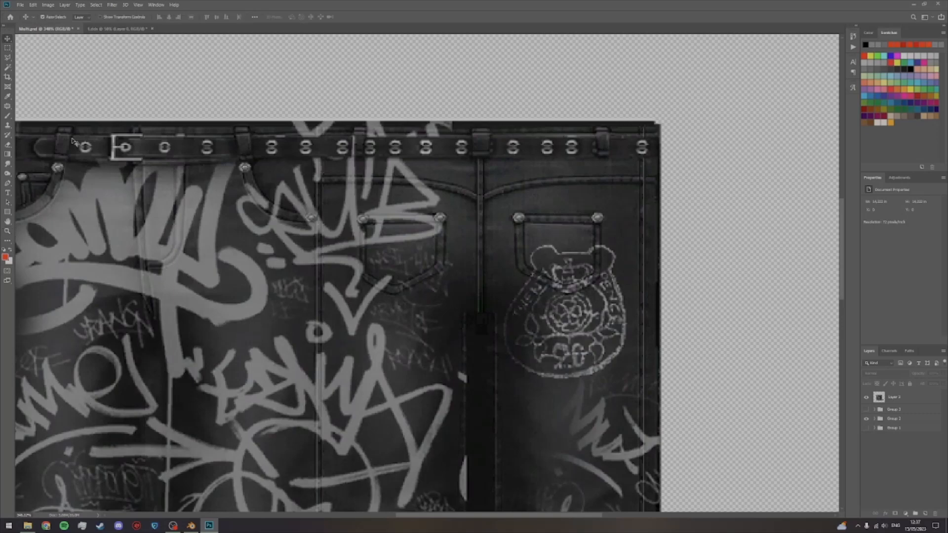
key("ctrl+0")
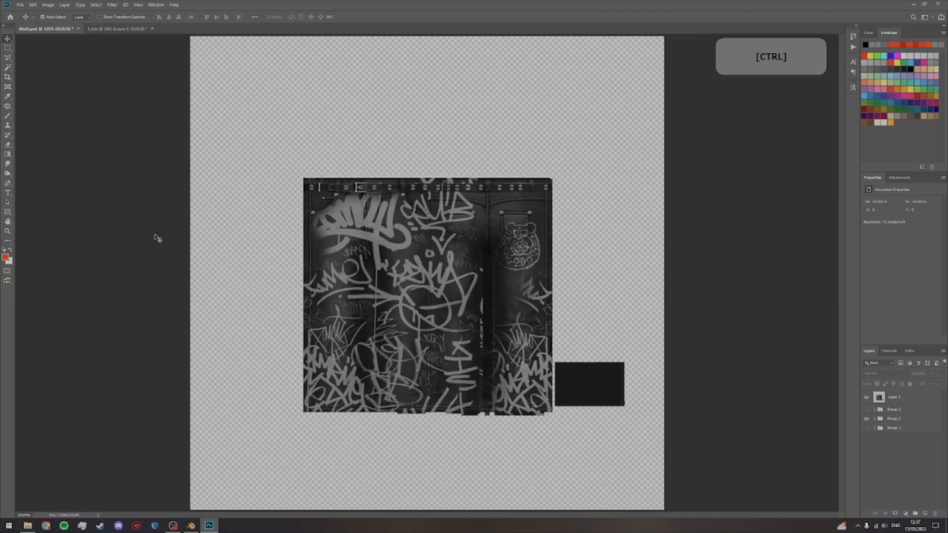
key("z")
left_click_drag(489, 400, 566, 381)
key("space")
Step: Open the Reduce Noise filter for the overlay layer and compare the image with and without its preview
left_click(917, 397)
left_click(112, 4)
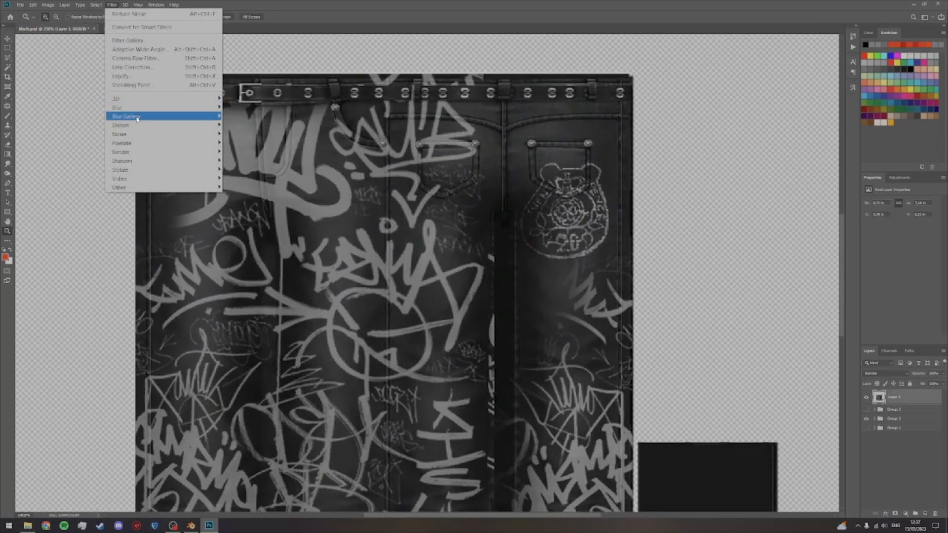
mouse_move(137, 135)
left_click(244, 170)
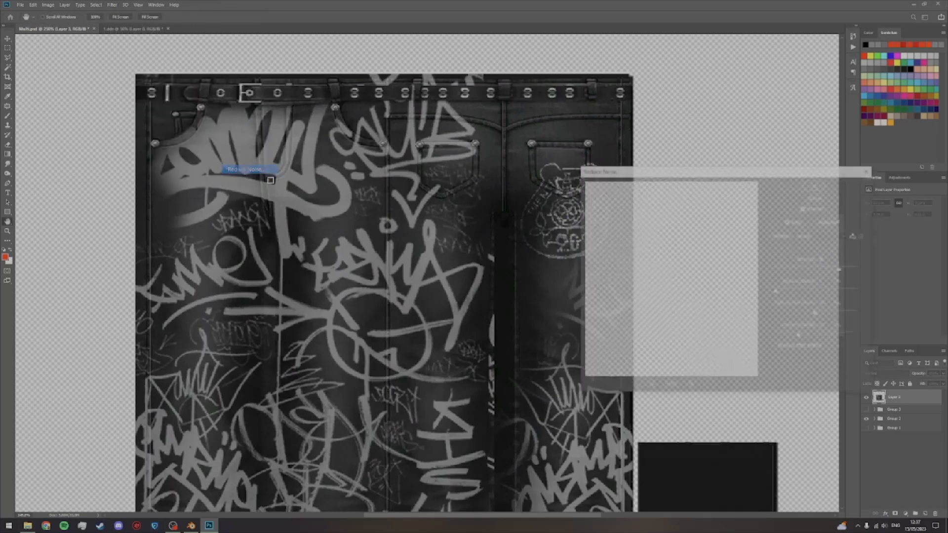
left_click_drag(677, 175, 751, 156)
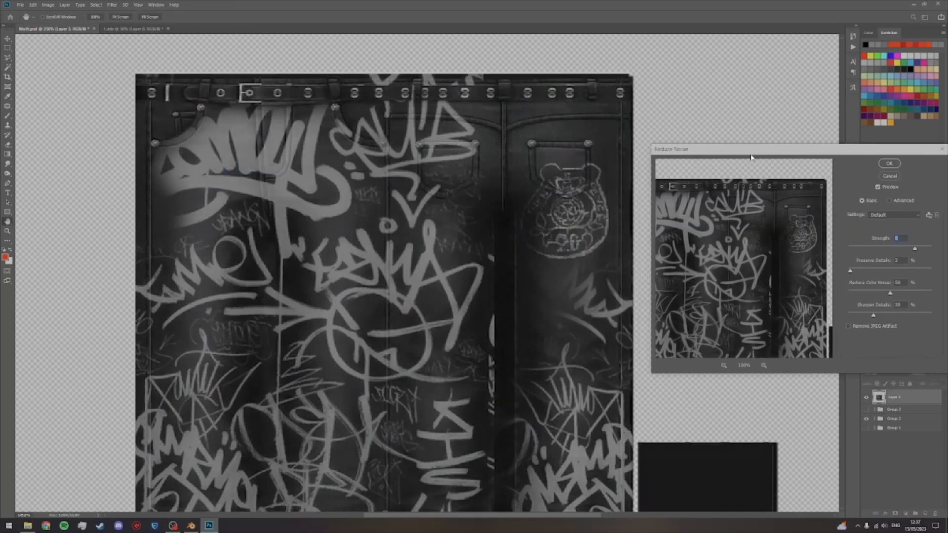
left_click(878, 187)
left_click(878, 187)
left_click(878, 187)
left_click(878, 188)
Step: Set the Reduce Noise strength to 6 with the preview on and apply the filter to the overlay
left_click(879, 190)
left_click_drag(915, 252, 912, 252)
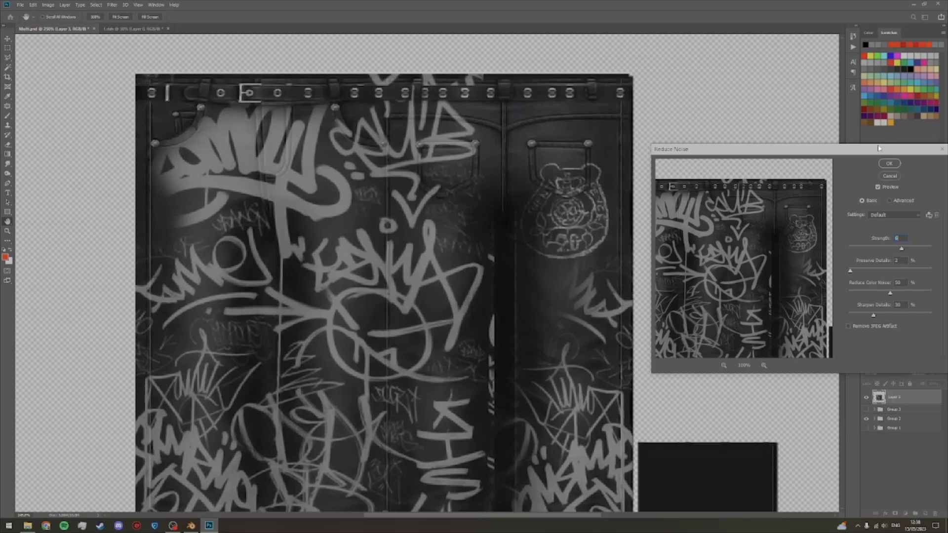
left_click_drag(881, 147, 796, 146)
left_click(804, 163)
Step: Add an Exposure adjustment layer above the graffiti overlay and clip it to that layer
key("z")
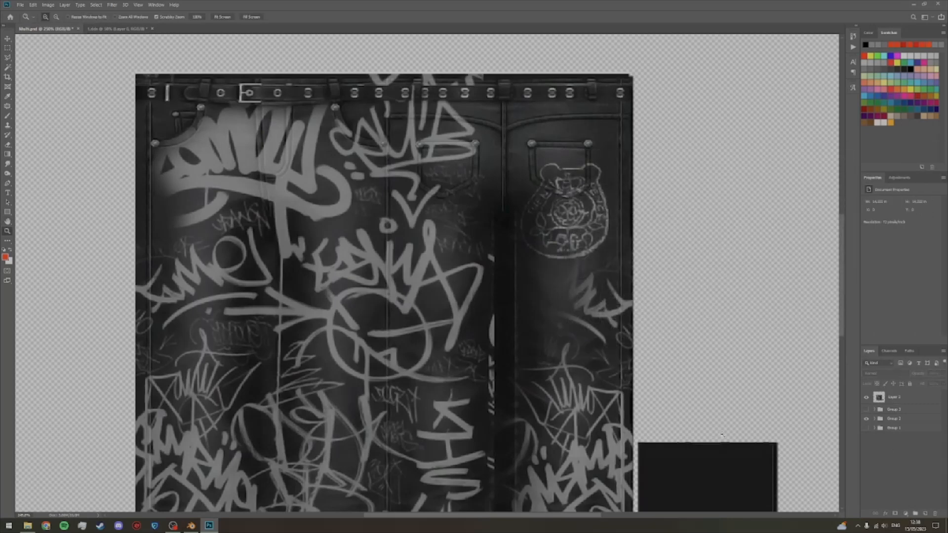
key("ctrl+minus")
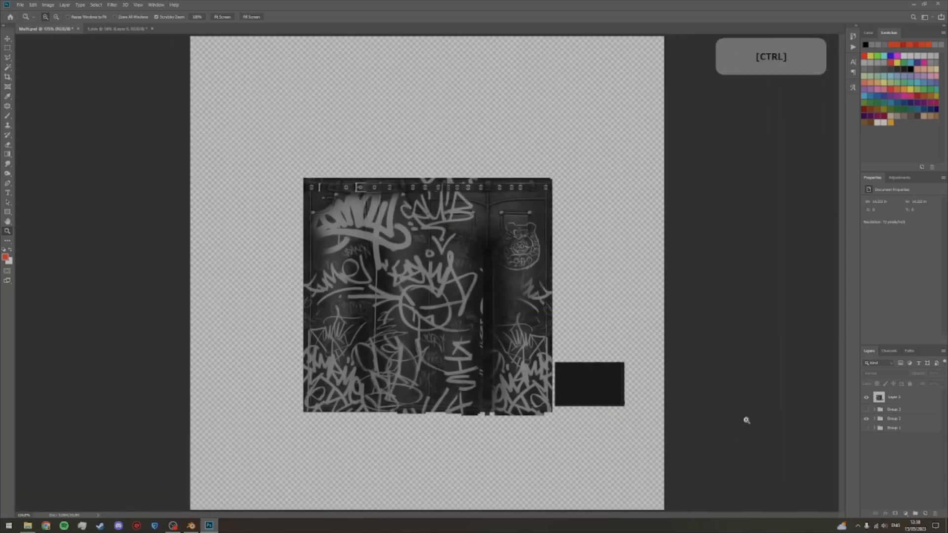
left_click(878, 398)
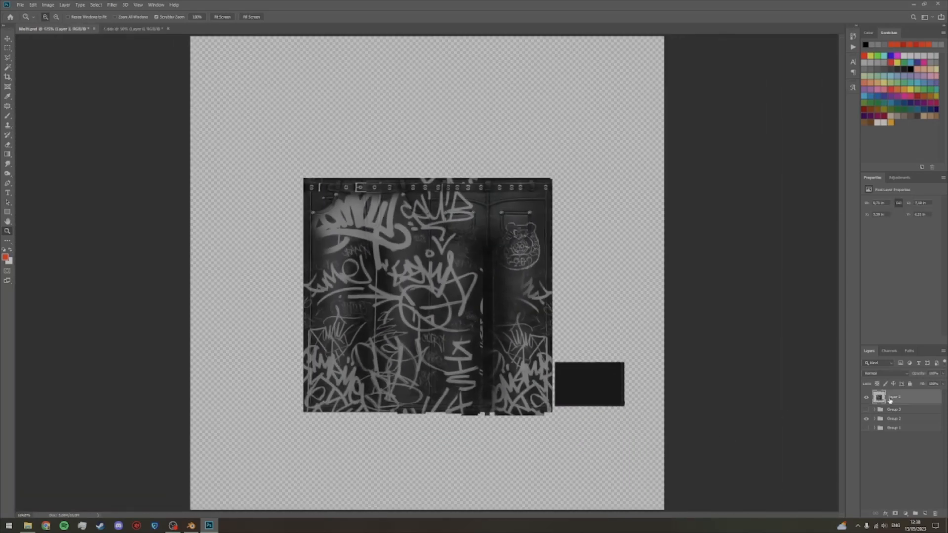
left_click(899, 178)
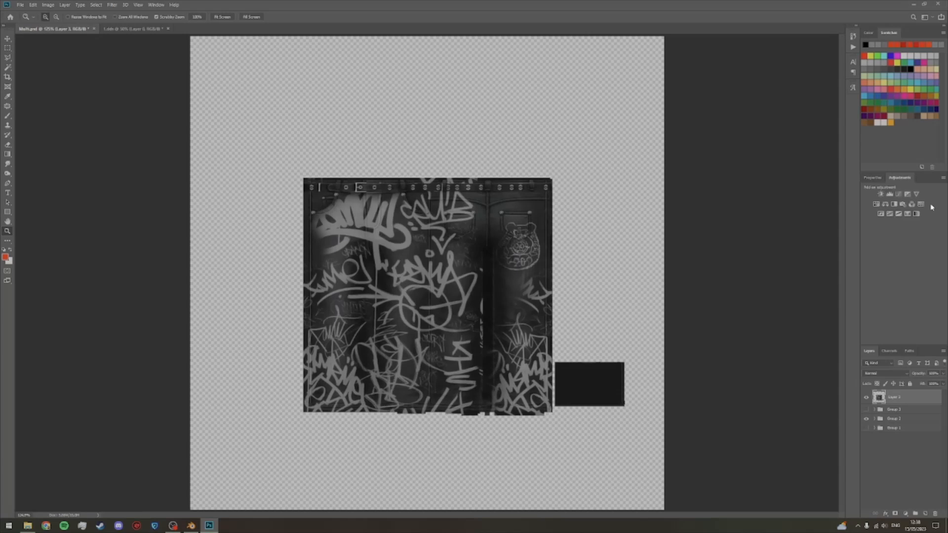
left_click(908, 195)
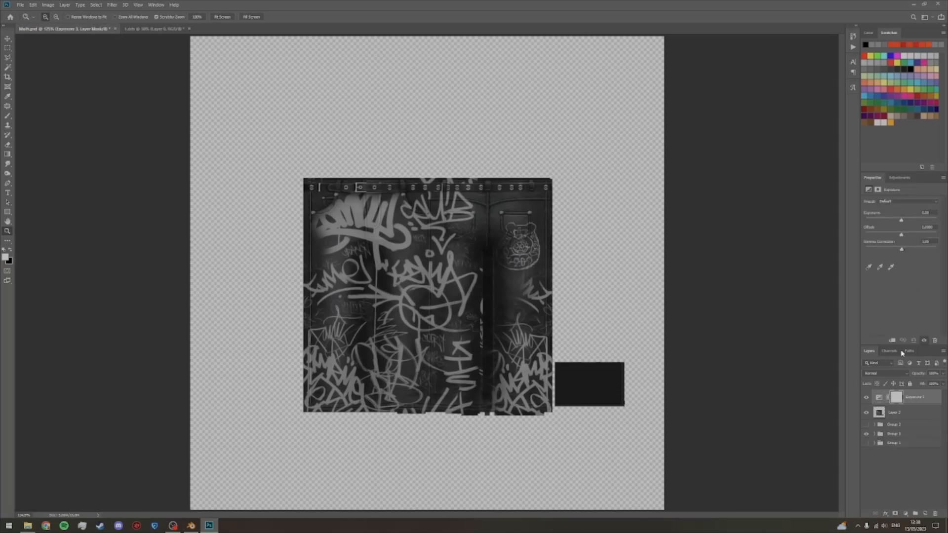
left_click(881, 404, "alt")
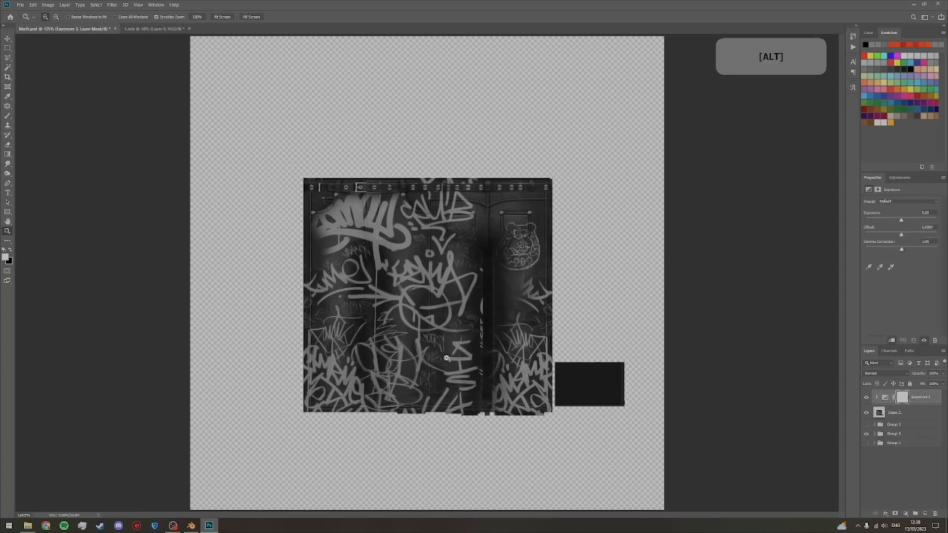
Step: Raise the exposure of the adjustment clipped to the graffiti overlay, compare it on and off, and inspect the belt area up close
left_click_drag(901, 220, 910, 222)
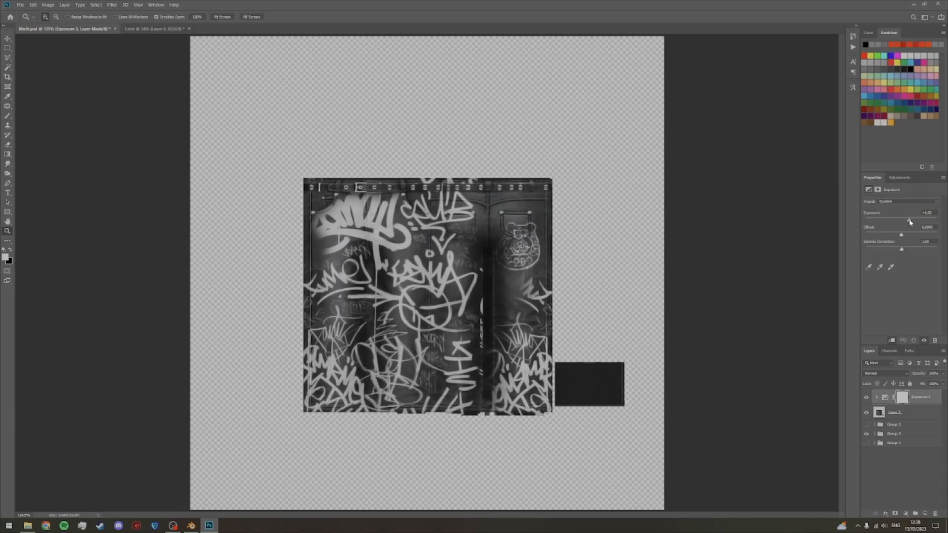
left_click(865, 398)
left_click(865, 398)
left_click(866, 398)
left_click(865, 397)
key("z")
left_click_drag(560, 310, 610, 291)
key("space")
left_click_drag(454, 221, 661, 402)
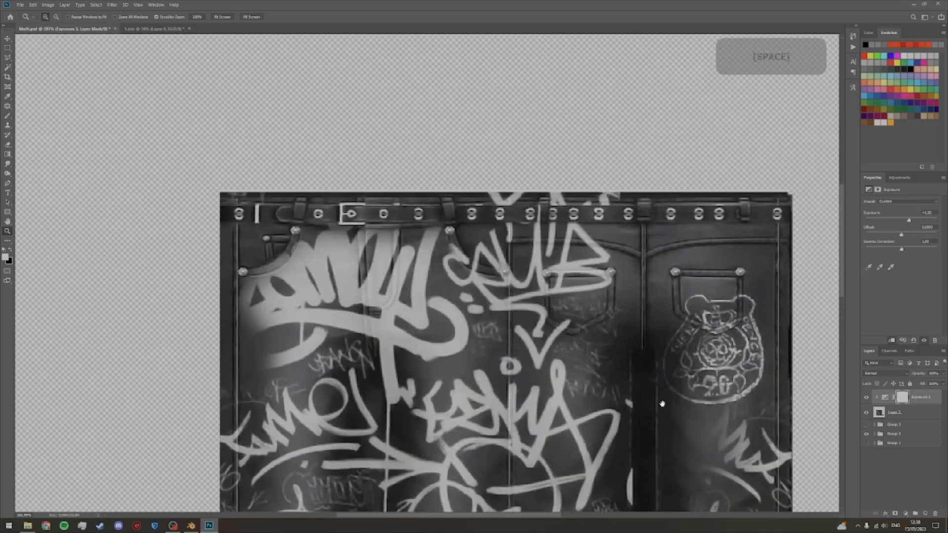
left_click(353, 211)
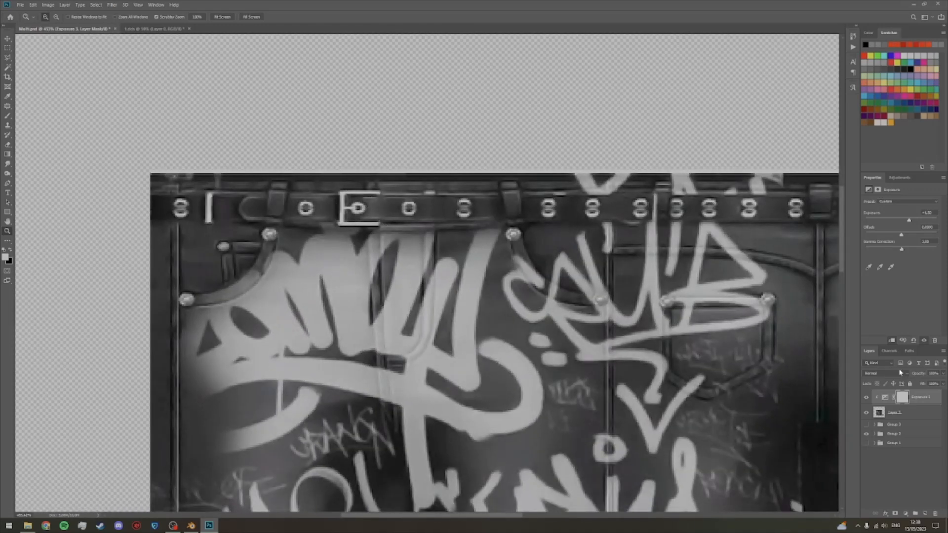
Step: Set the clipped Exposure adjustment to a milder positive exposure and compare the whole overlay with and without it
left_click(888, 398)
left_click_drag(909, 223, 906, 224)
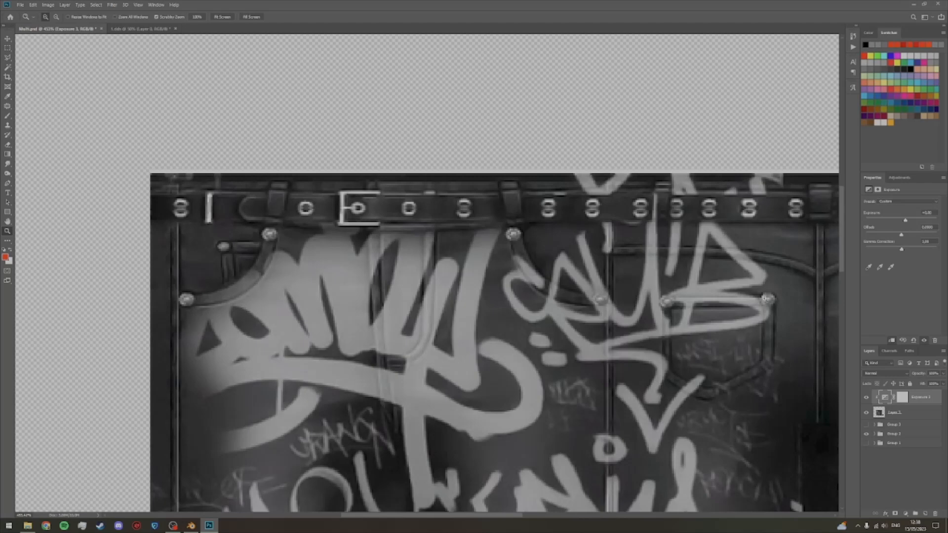
key("ctrl+0")
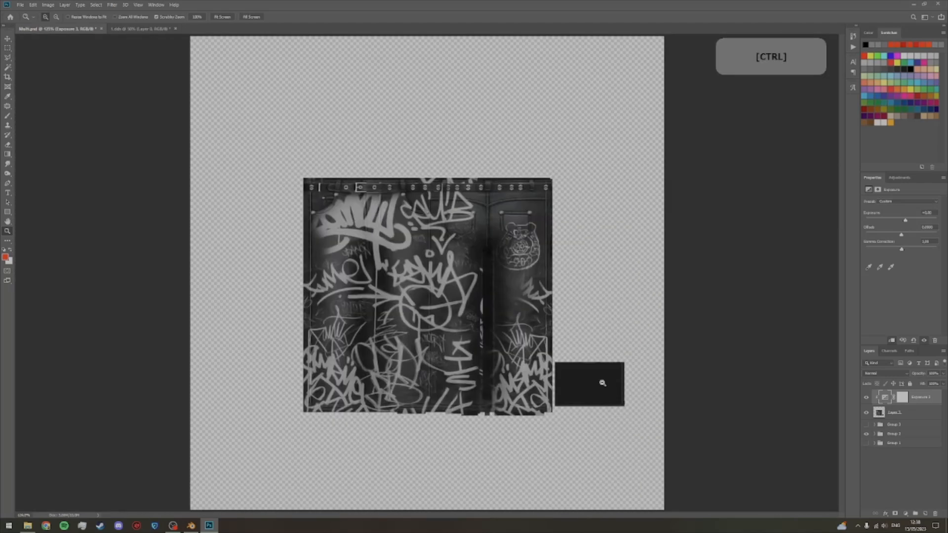
left_click(865, 397)
left_click(866, 397)
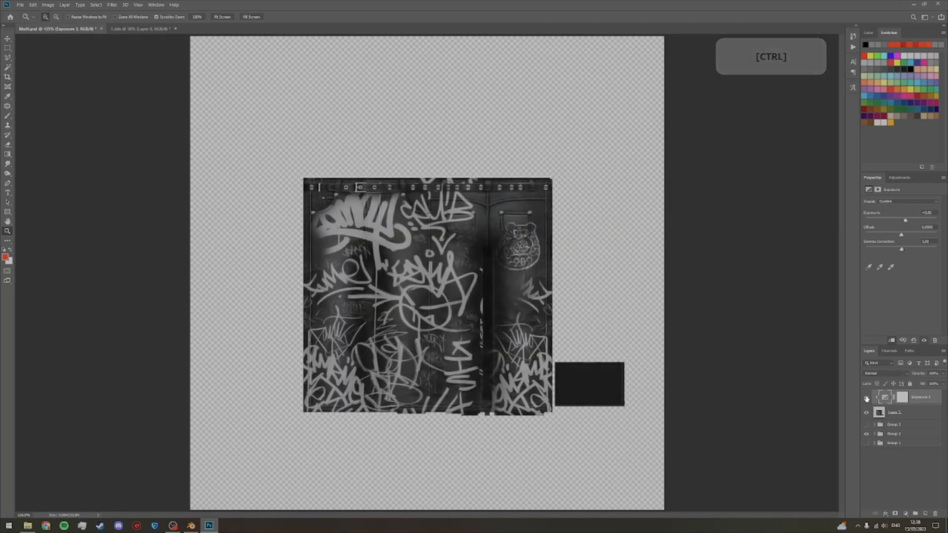
Step: Hide the greyscale jeans group beneath the overlay and close 1.dds without saving its changes
left_click(894, 468)
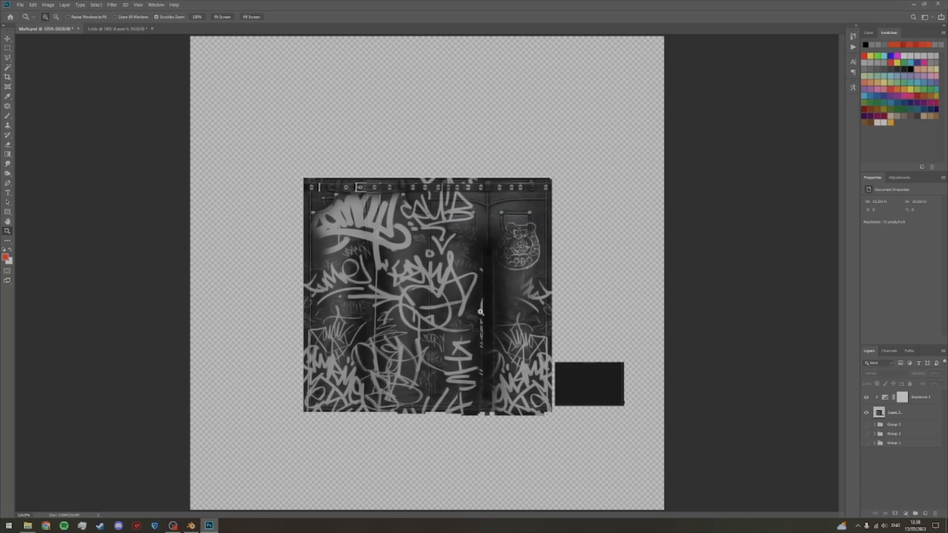
left_click(117, 28)
left_click(152, 28)
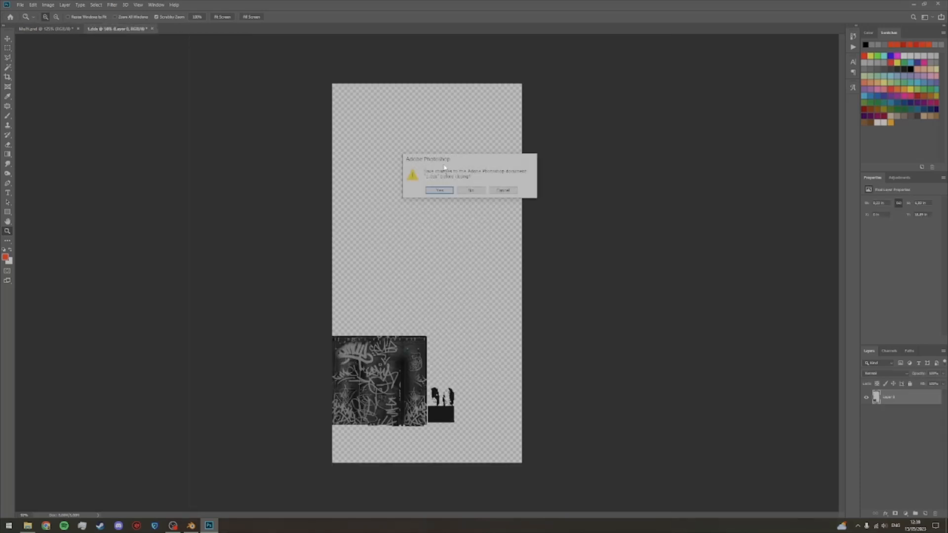
left_click(481, 192)
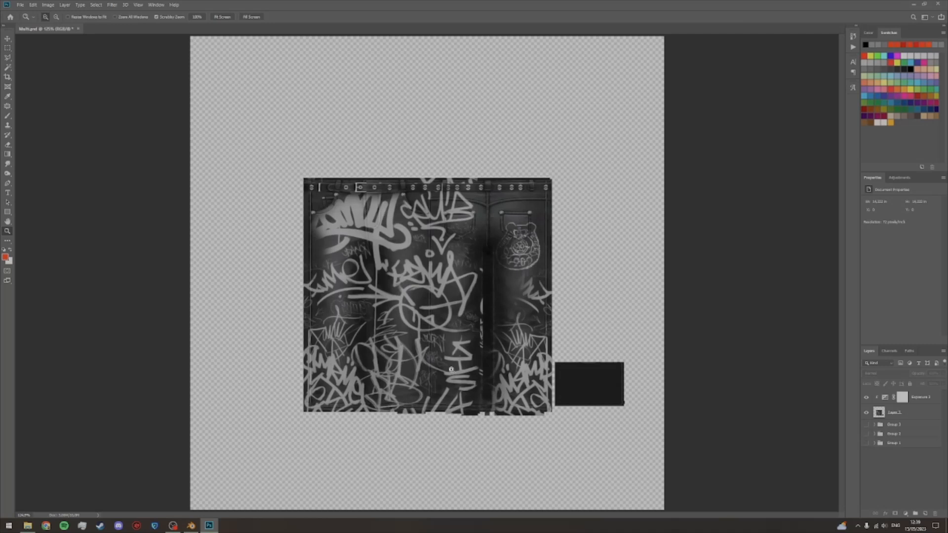
Step: Look over the other texture files in the Overlay folder in File Explorer and return to the Photoshop document
left_click(28, 527)
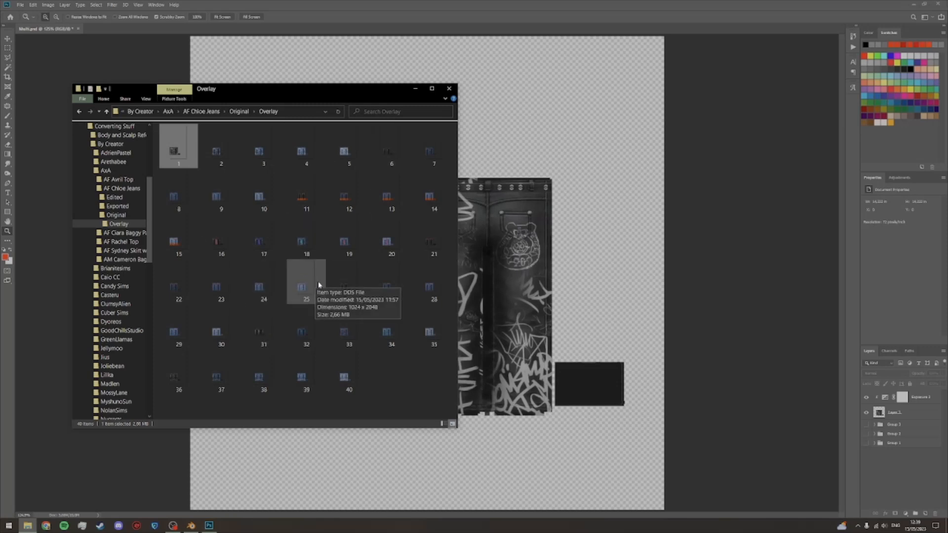
left_click(415, 88)
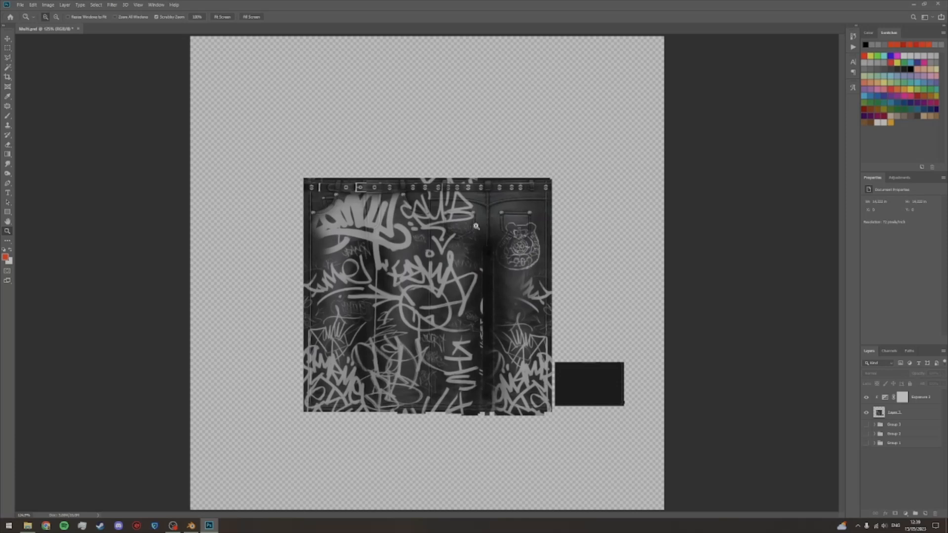
Step: Put the graffiti overlay layer and its clipped Exposure adjustment together into a new layer group
left_click(926, 400, "alt")
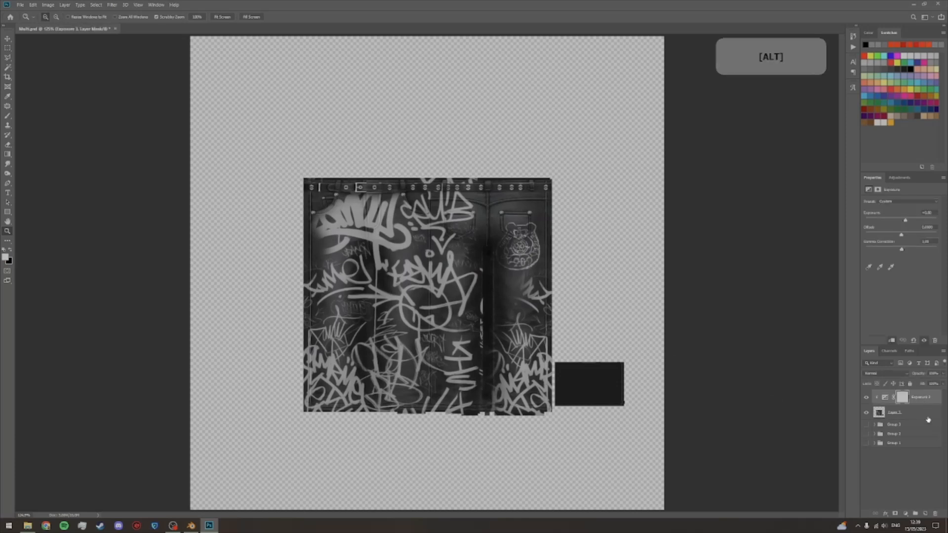
left_click(921, 415)
key("shift")
left_click(925, 401, "shift")
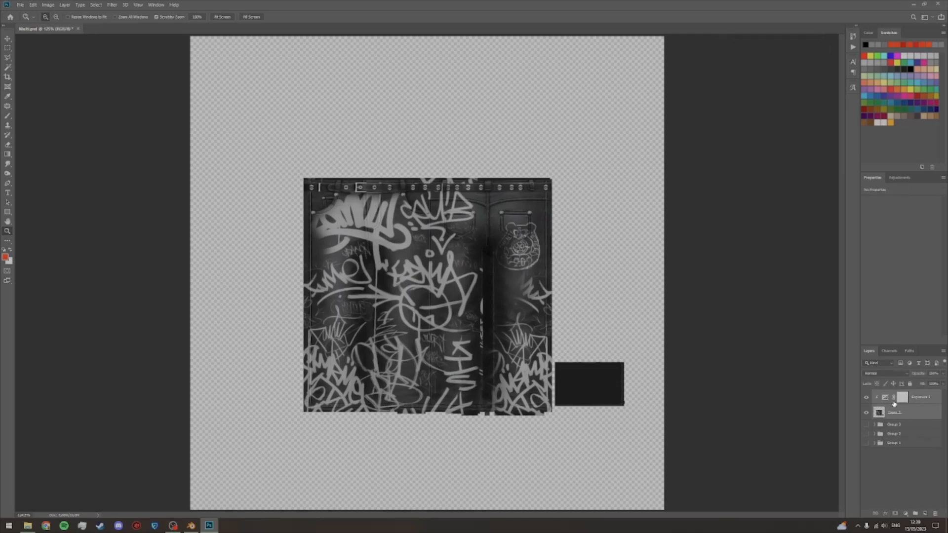
left_click(915, 514)
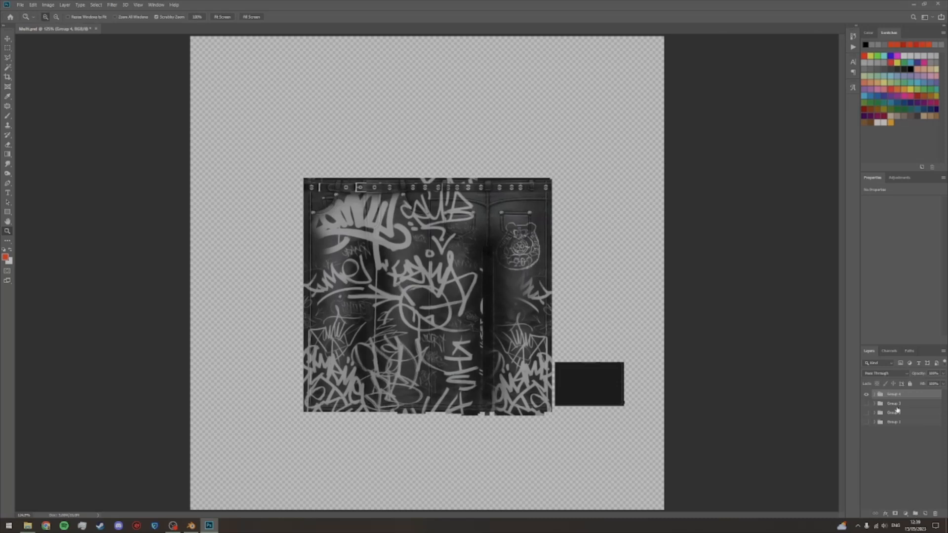
Step: Hide the graffiti overlay group and show Group 2 with the plain greyscale jeans texture
left_click(866, 394)
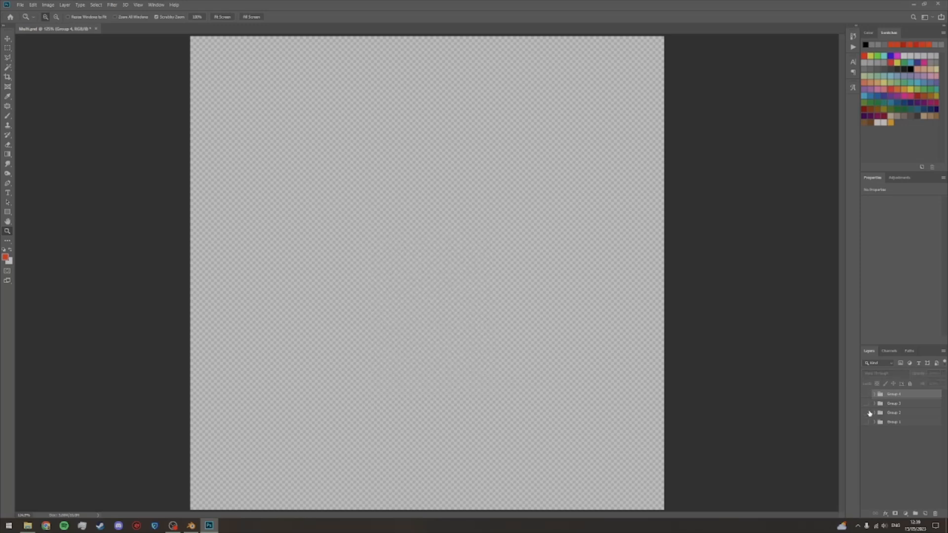
left_click(867, 414)
left_click(898, 470)
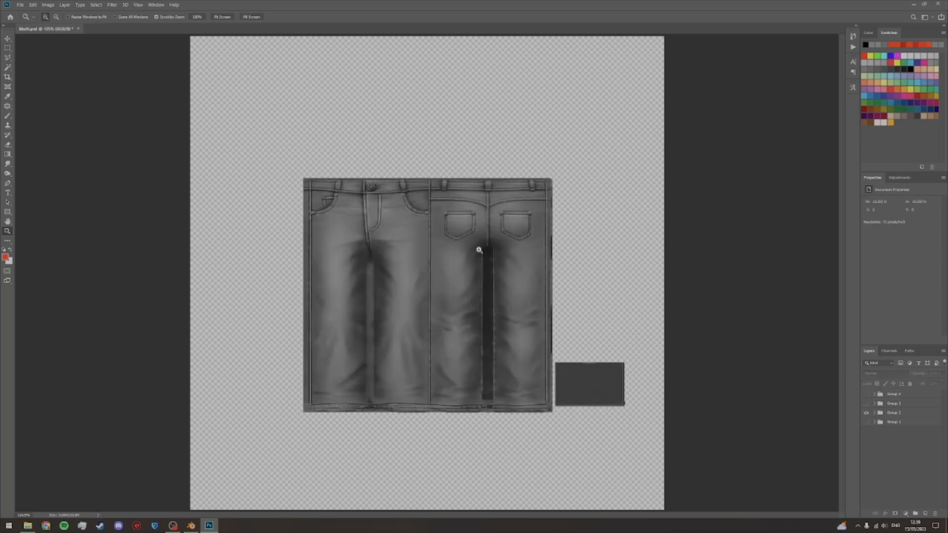
Step: Open 5.dds from the Overlay folder to view it, unlock its background layer, and close the file without saving
left_click(27, 525)
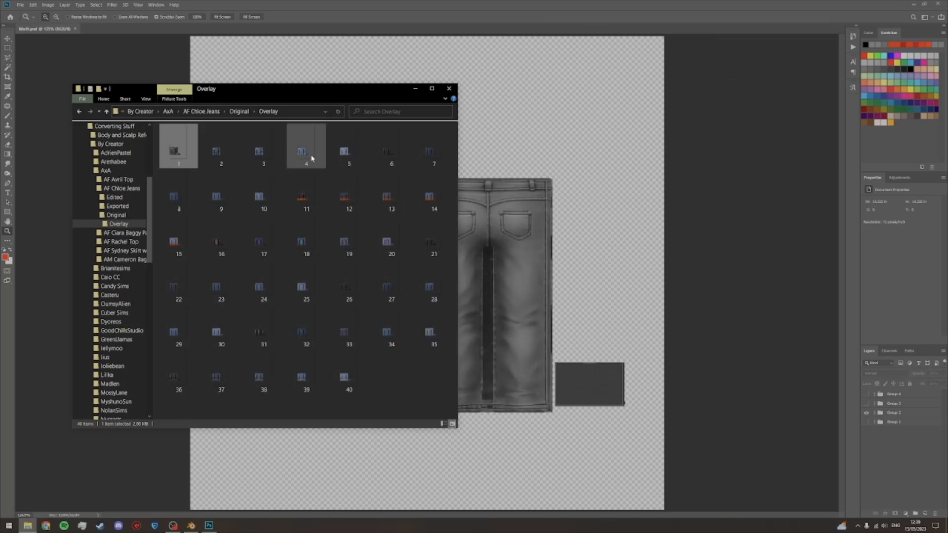
left_click(354, 161)
double_click(355, 161)
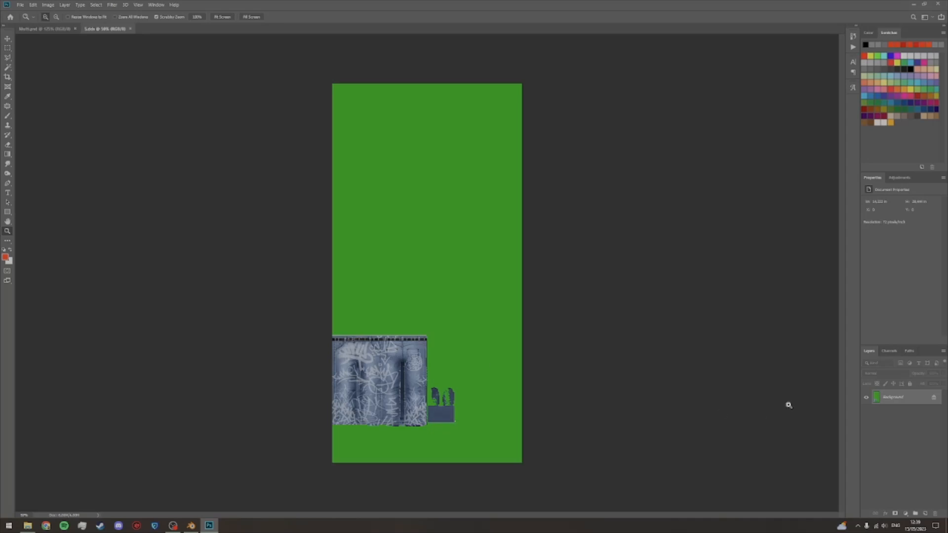
left_click(933, 398)
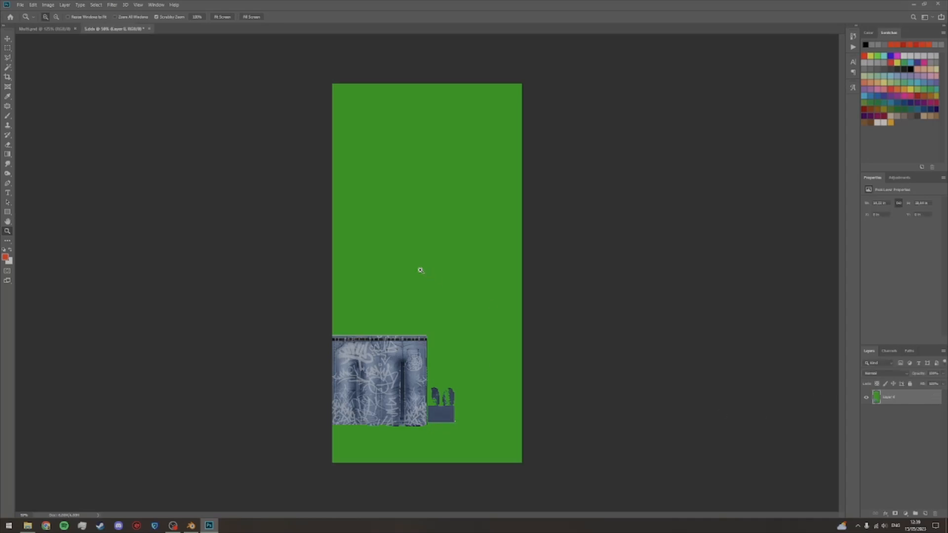
left_click(149, 29)
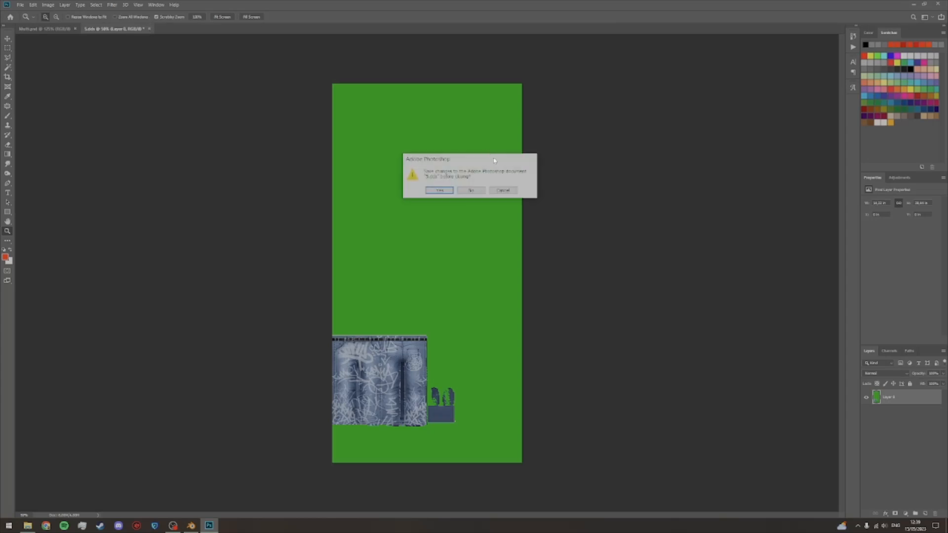
left_click(470, 190)
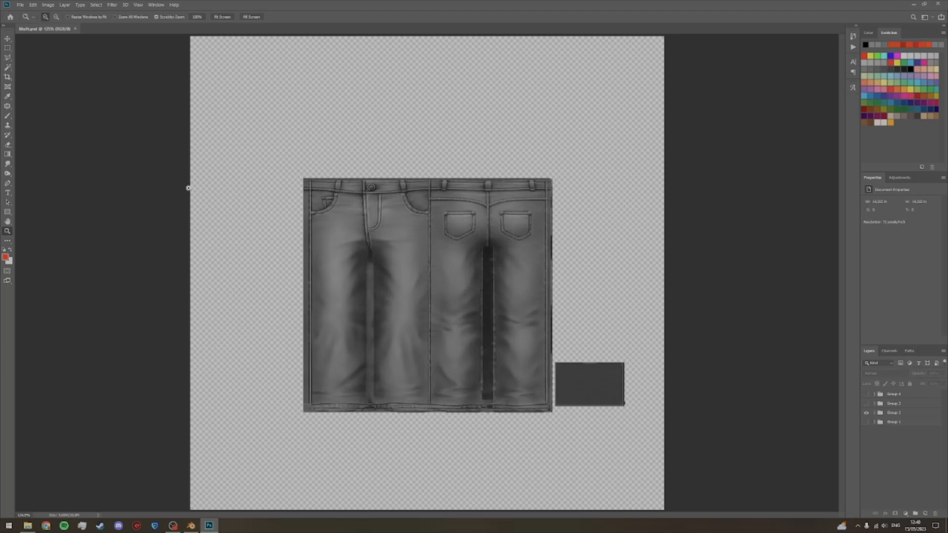
Step: Close Photoshop and switch to Blender, bringing the whole UV layout of the jeans into view
left_click(937, 4)
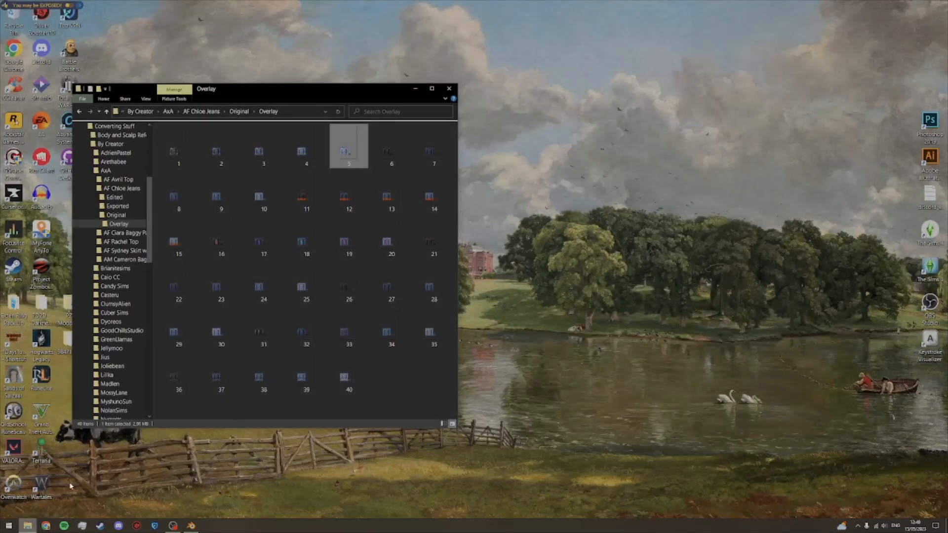
left_click(189, 526)
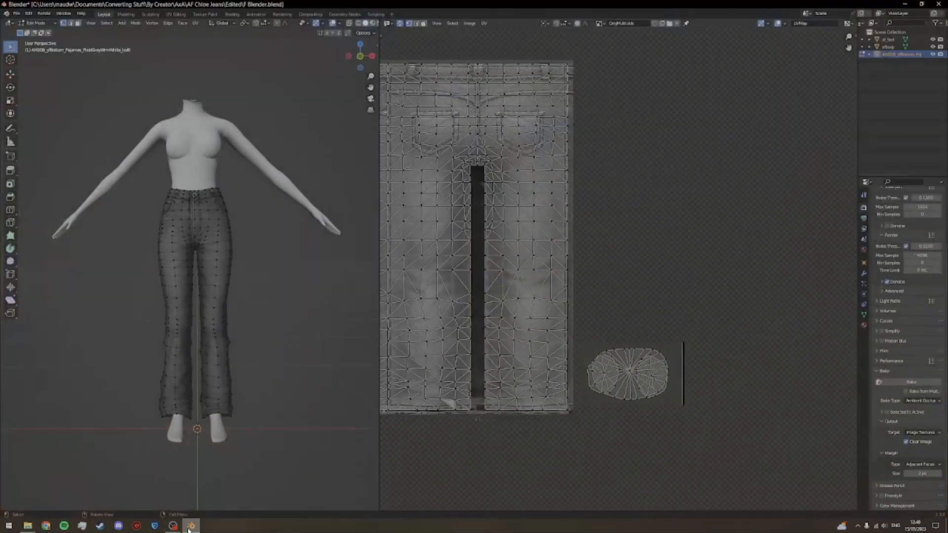
scroll(587, 387, "down", 3)
left_click_drag(603, 346, 603, 404)
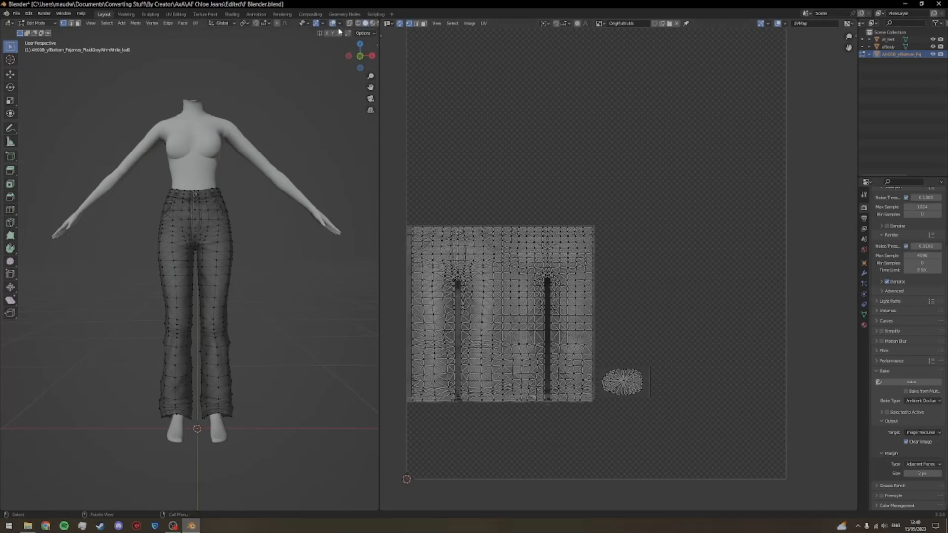
Step: In the Shader Editor, replace the jeans' image texture OrigMulti.dds with Multi.dds
left_click(390, 24)
left_click(410, 93)
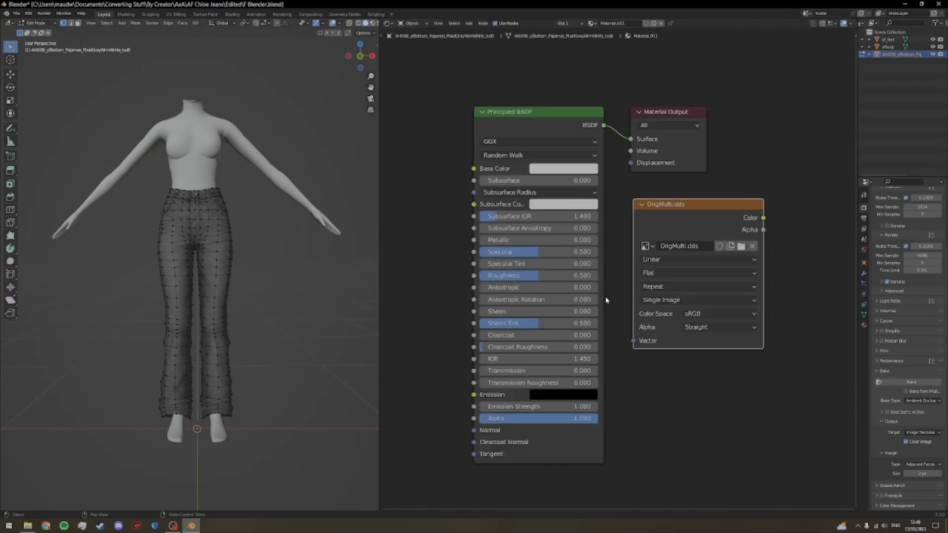
left_click(741, 246)
left_click(393, 157)
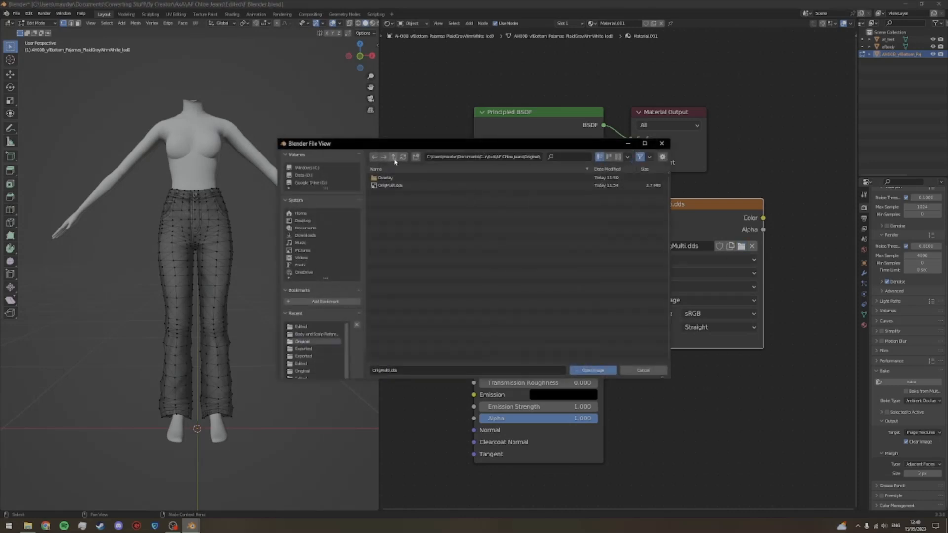
left_click(395, 186)
double_click(395, 185)
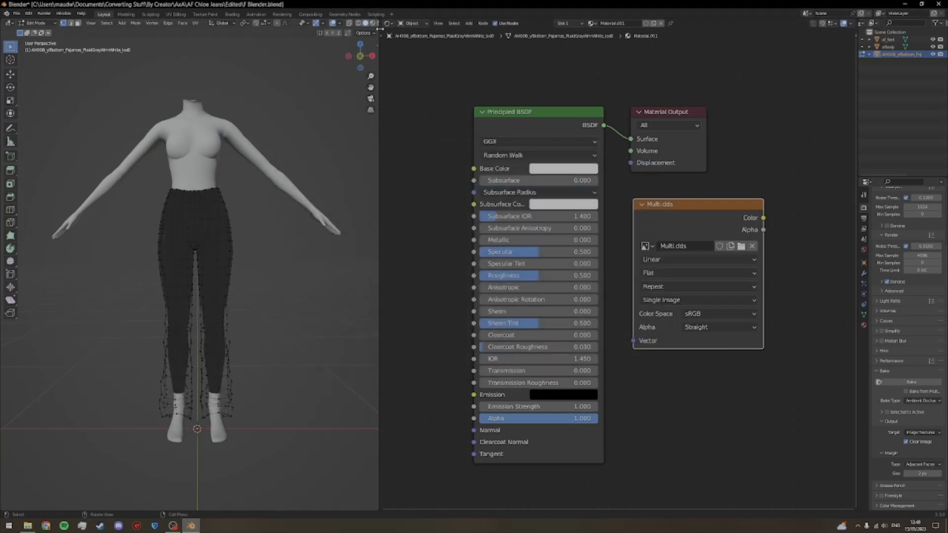
Step: Switch from the Shader Editor to the UV Editor and display Multi.dds behind the jeans' UVs
left_click_drag(379, 28, 458, 66)
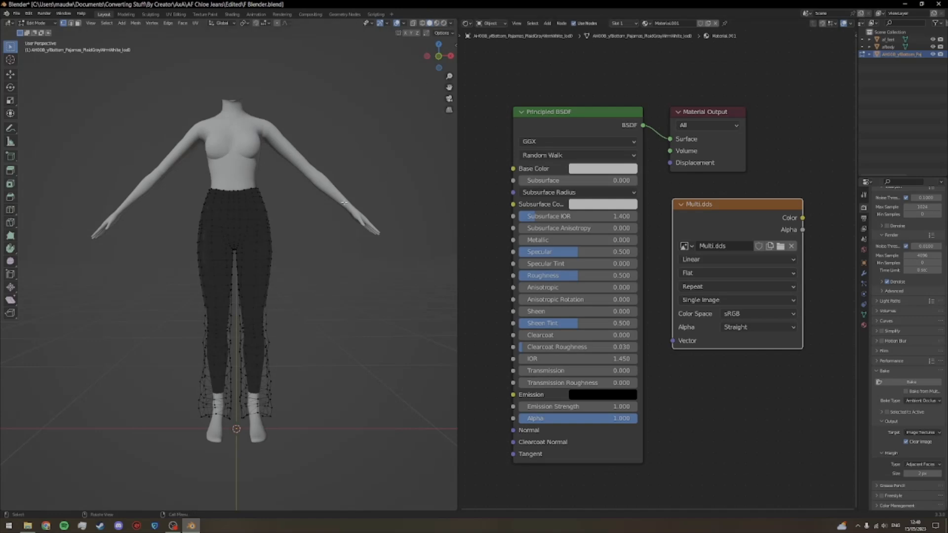
left_click(467, 24)
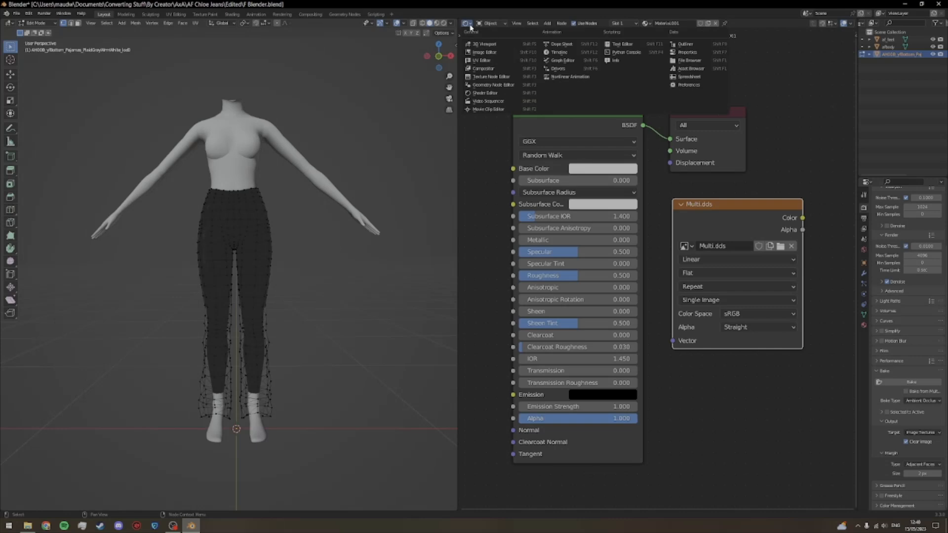
left_click(474, 60)
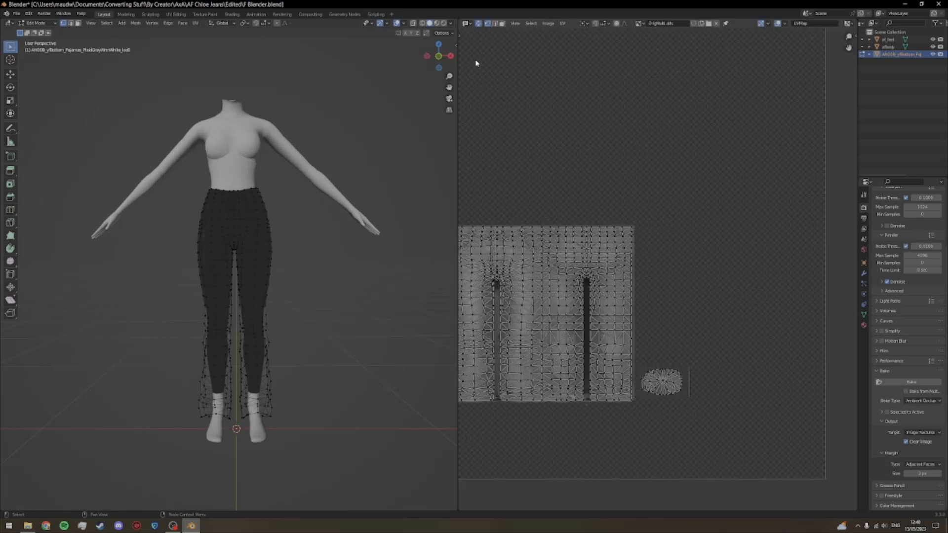
left_click(640, 24)
left_click(652, 34)
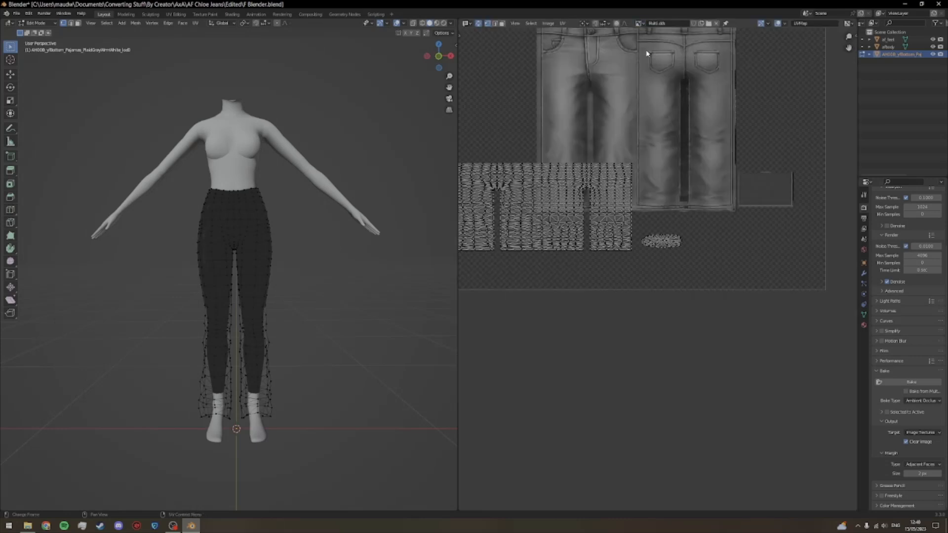
scroll(641, 144, "down", 4)
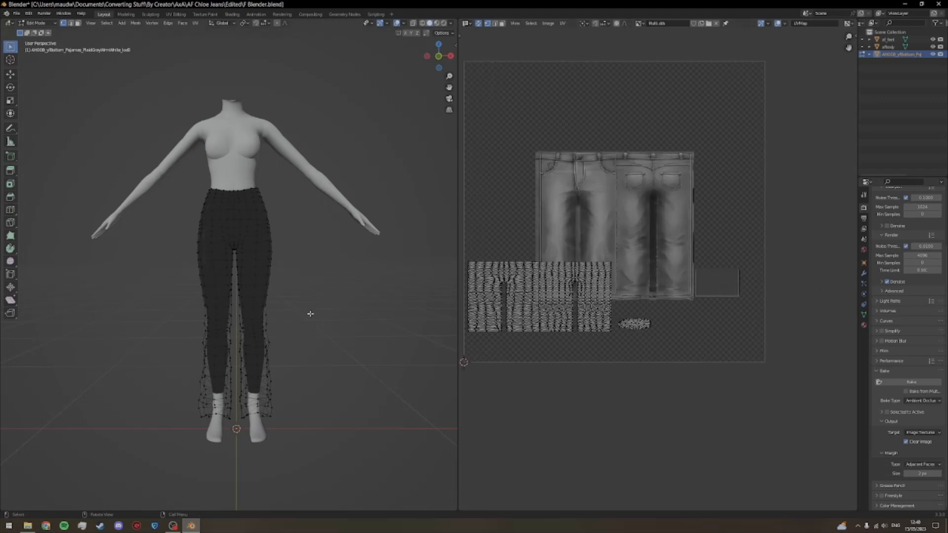
left_click_drag(332, 320, 179, 319)
left_click_drag(319, 250, 454, 226)
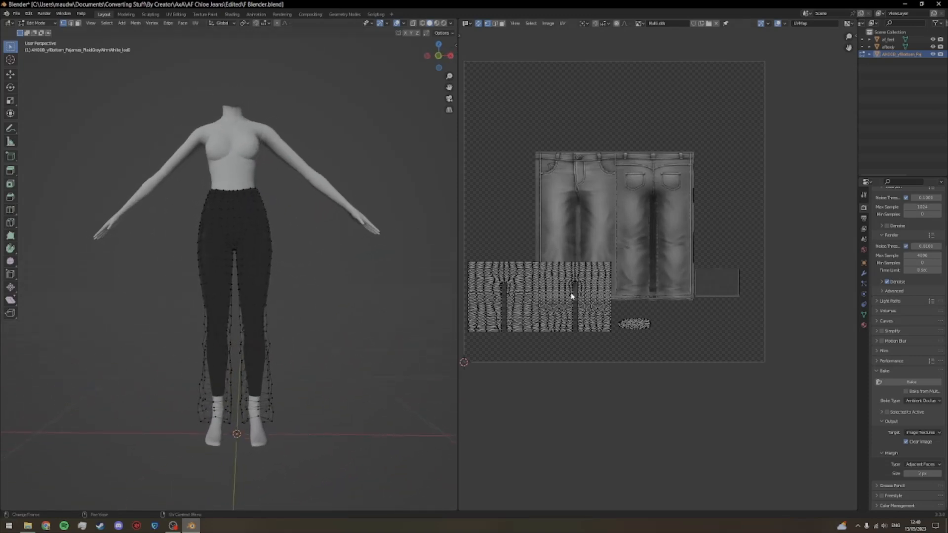
Step: Select all of the jeans' UV islands and scale them by 2 along Y
left_click_drag(471, 262, 657, 346)
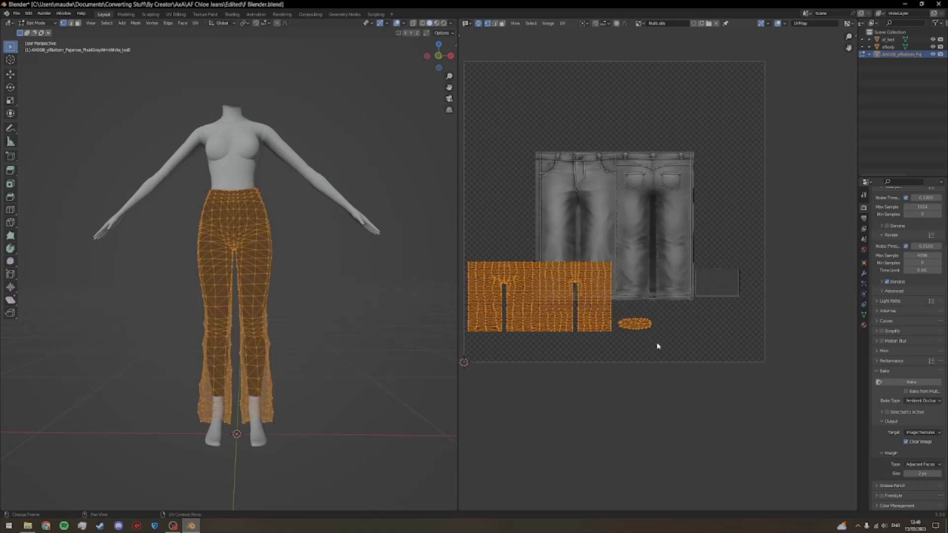
scroll(682, 321, "up", 1)
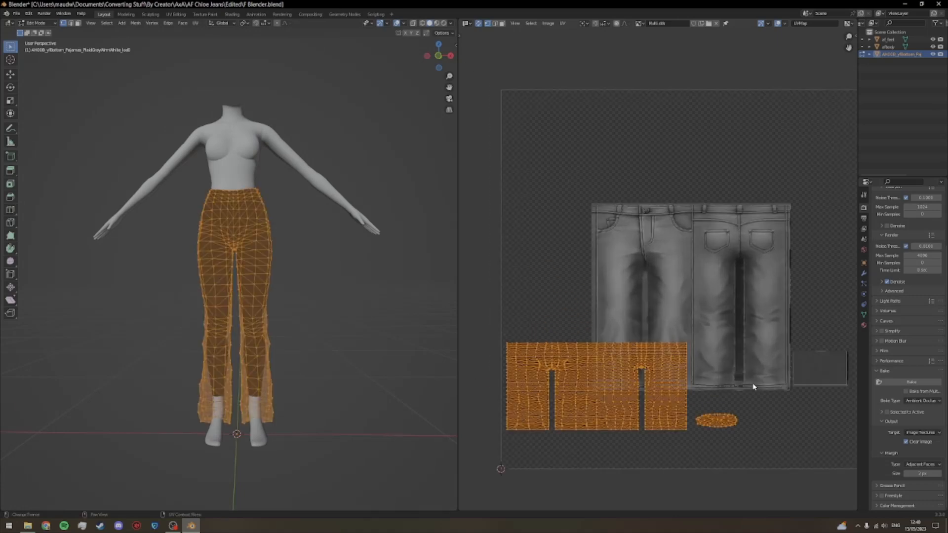
left_click_drag(457, 328, 359, 328)
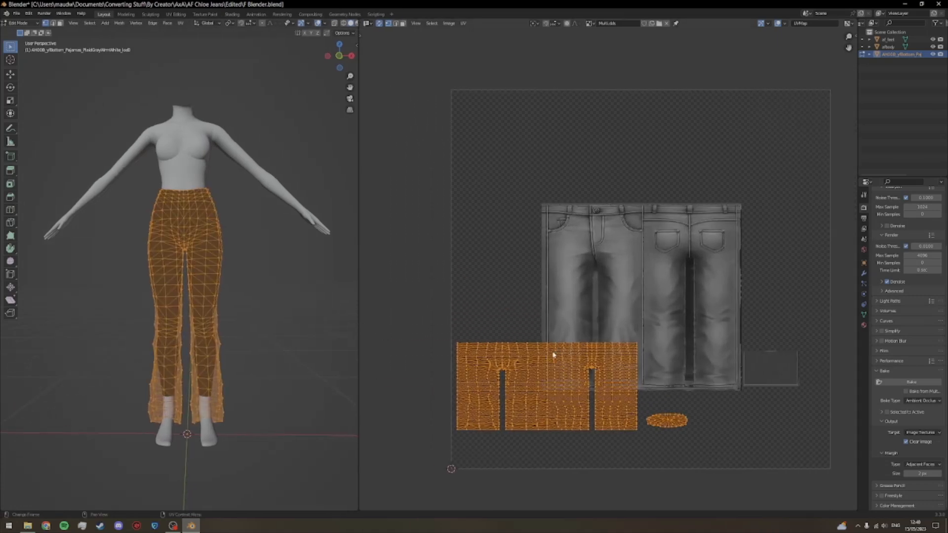
mouse_move(671, 346)
left_mouse_down()
mouse_move(652, 336)
mouse_move(663, 336)
left_mouse_up()
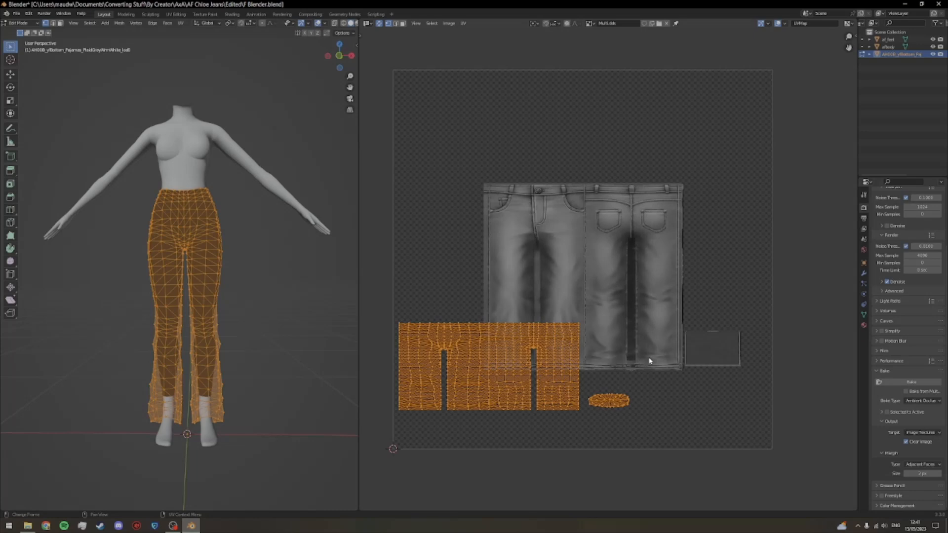
key("s")
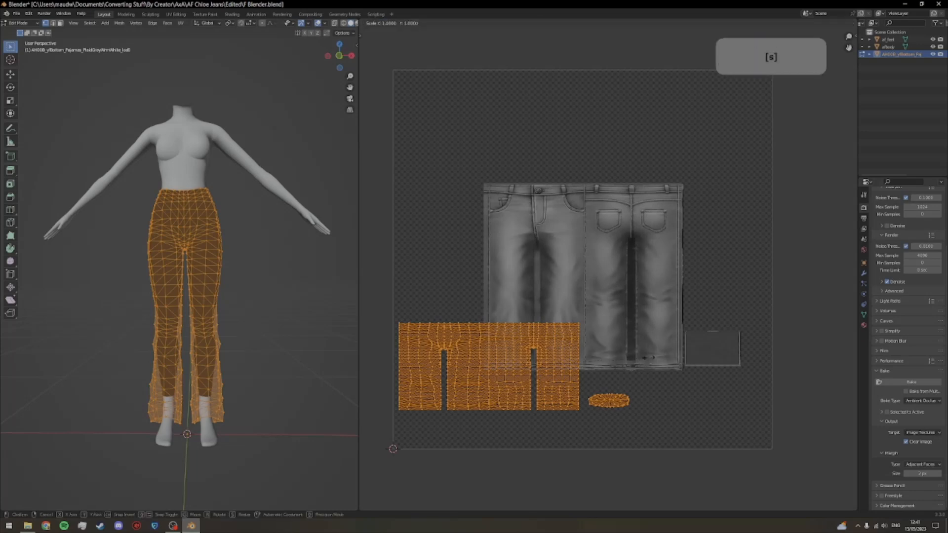
key("y")
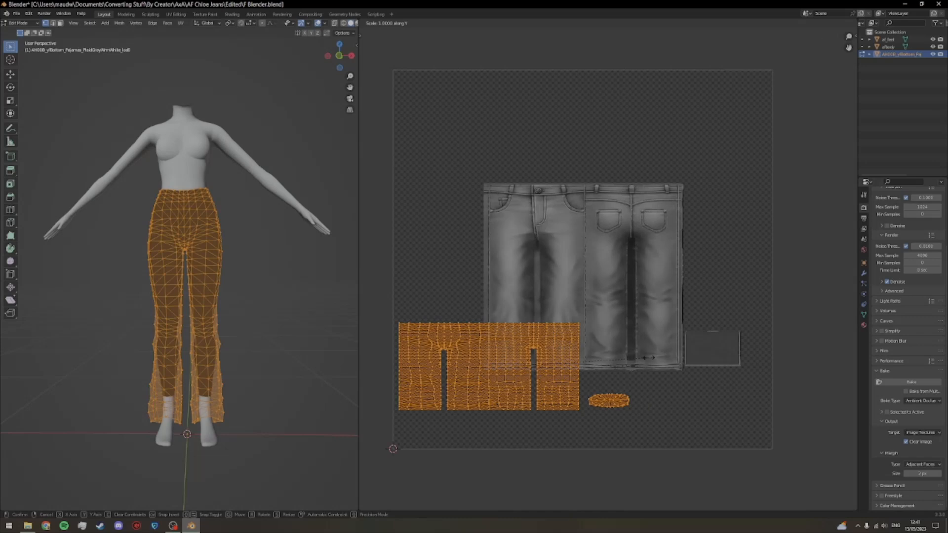
key("2")
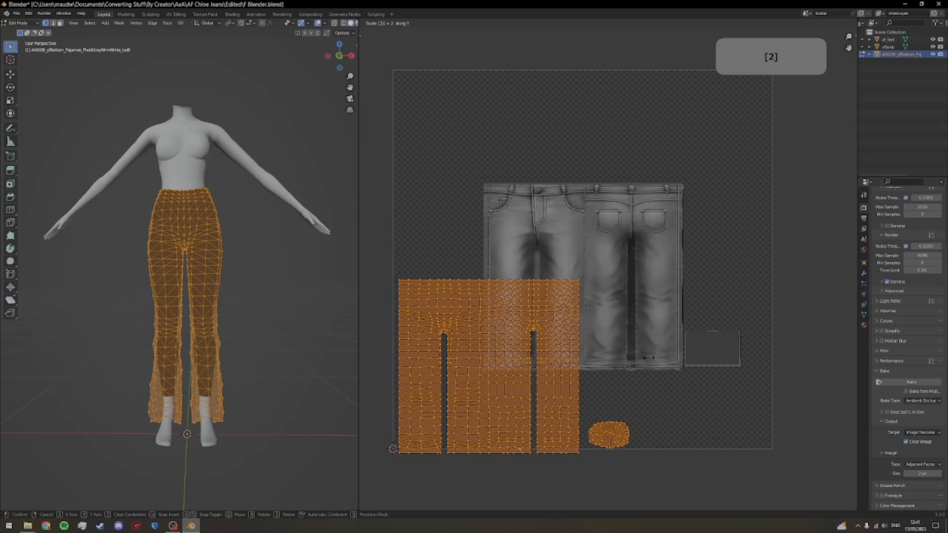
left_click(648, 357)
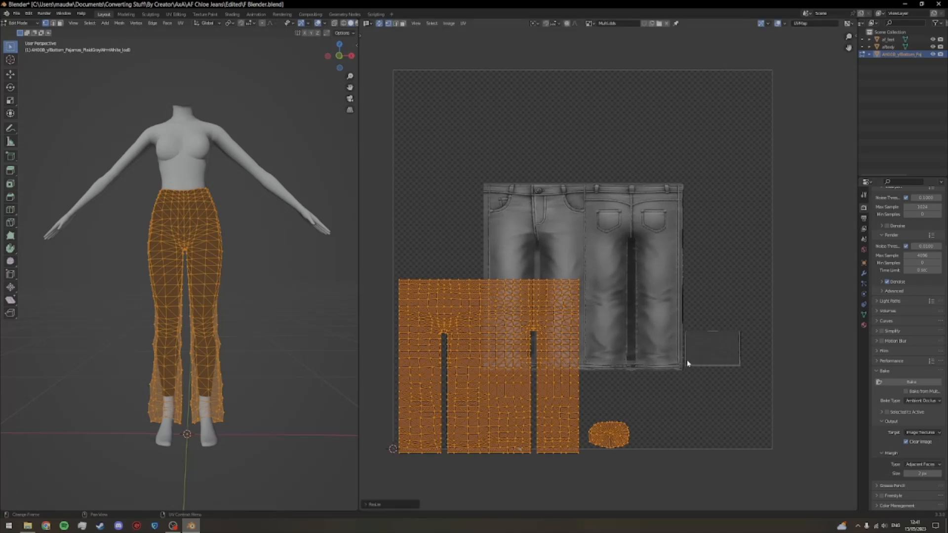
Step: Move the selected UV islands about 0.25 in X and 0.23 in Y onto the jeans drawing in the texture
scroll(687, 363, "up", 2)
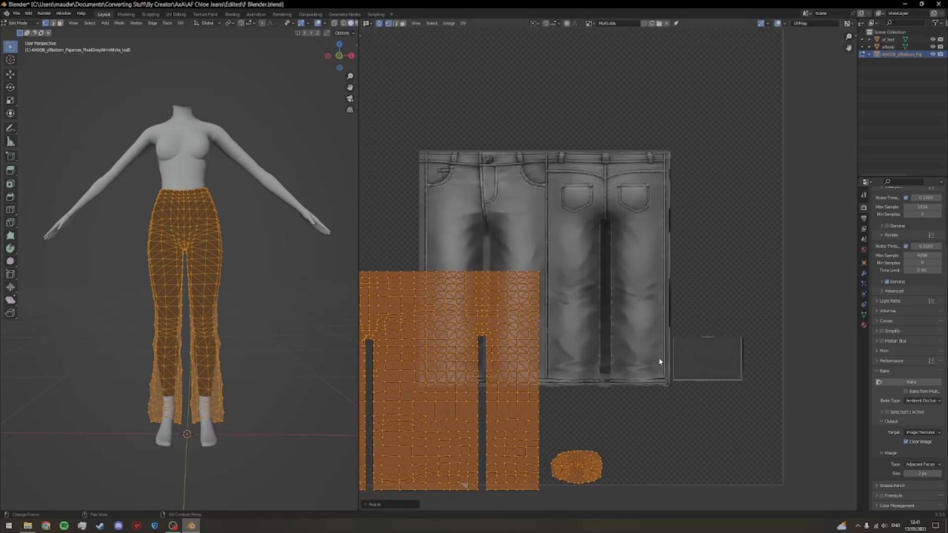
key("g")
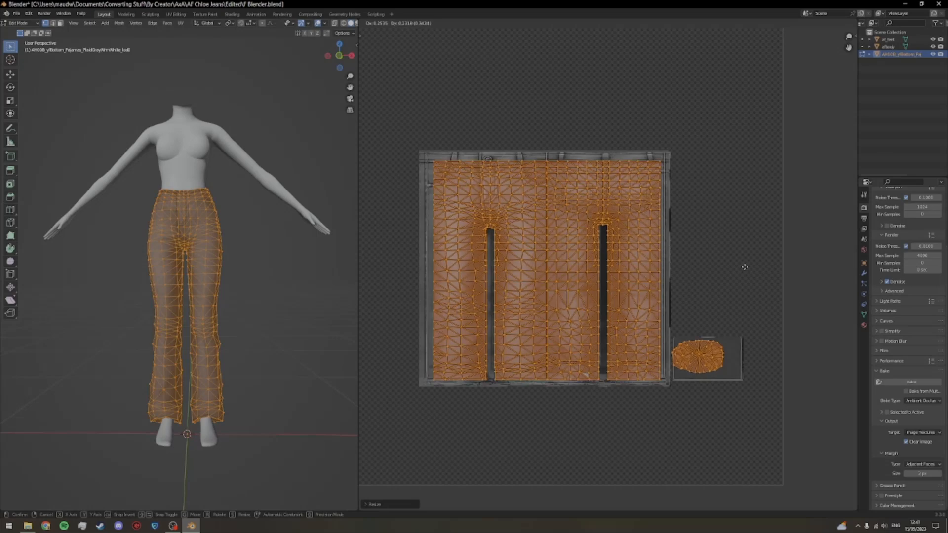
left_click(744, 266)
Step: Scale the UV islands up by about 1.05 and nudge them slightly upward along Y to fit the jeans texture
scroll(739, 295, "up", 2)
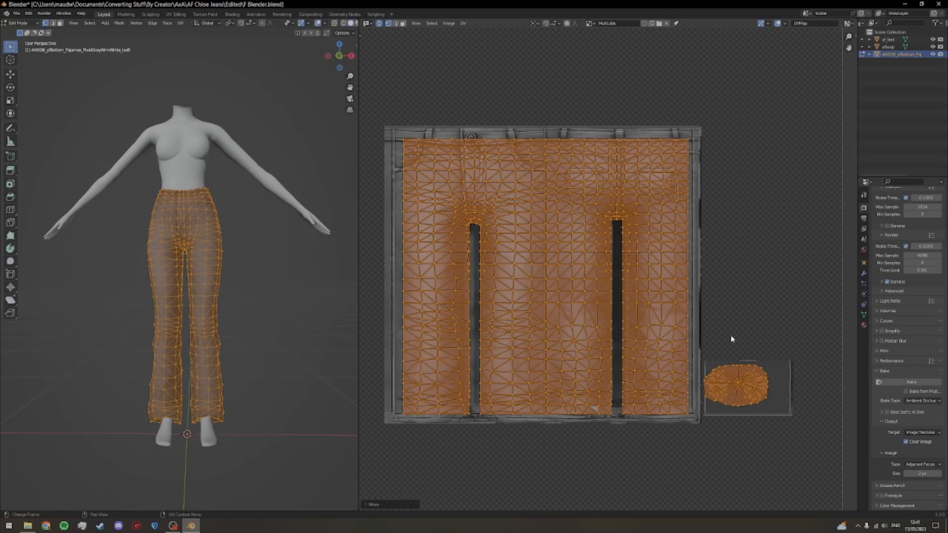
key("s")
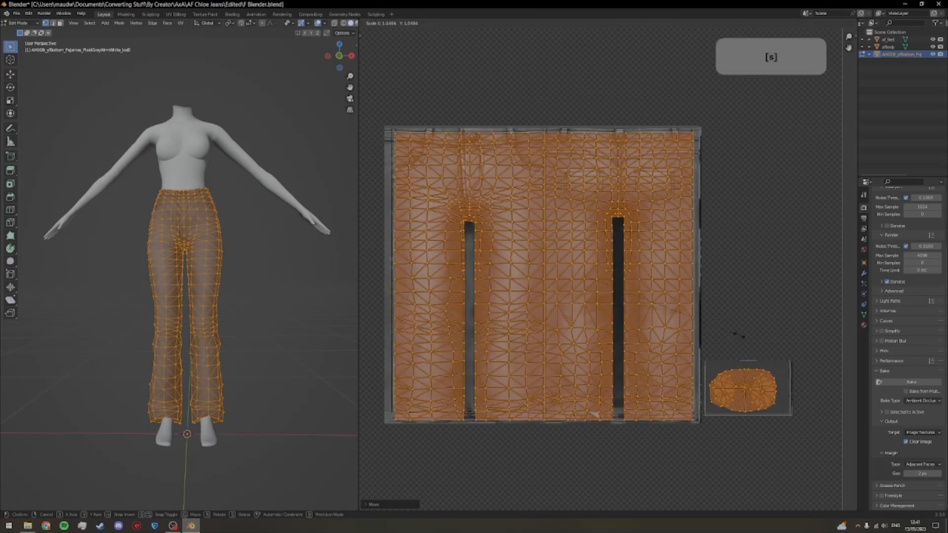
left_click(741, 338)
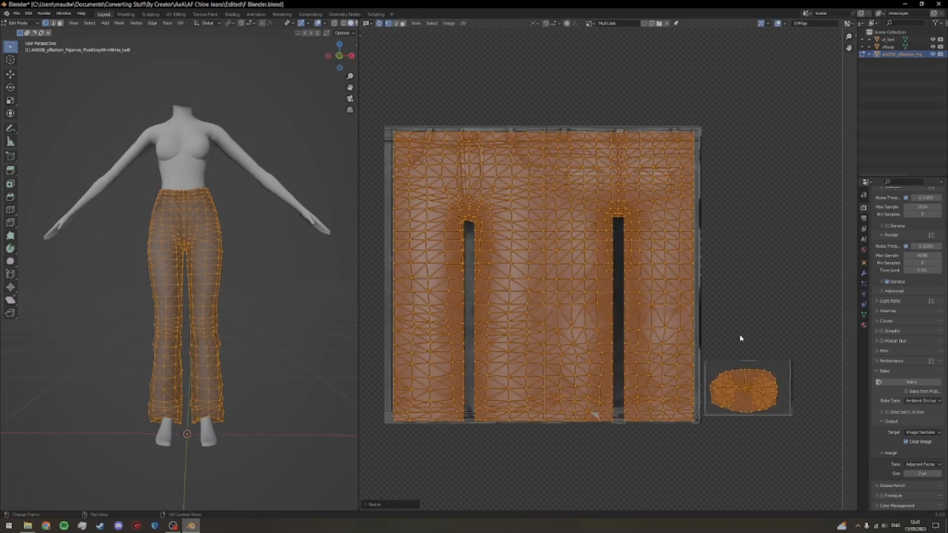
key("g")
key("y")
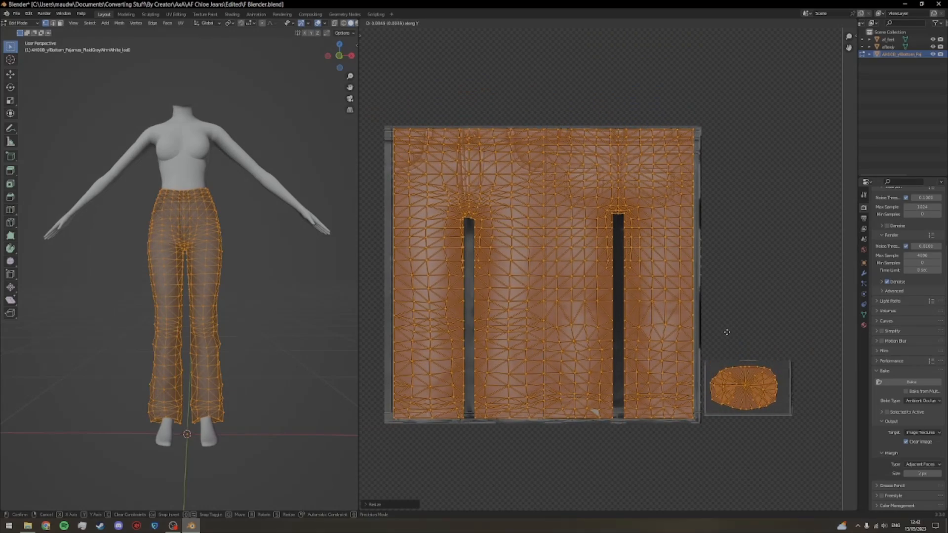
left_click(727, 332)
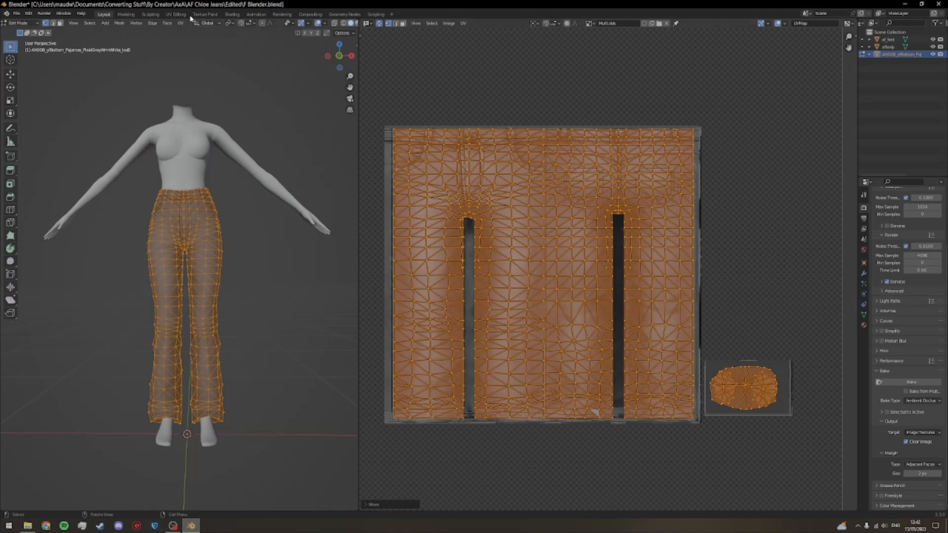
Step: Switch to Object Mode and examine how the texture fits on the front and back of the jeans
left_click(25, 25)
left_click(23, 27)
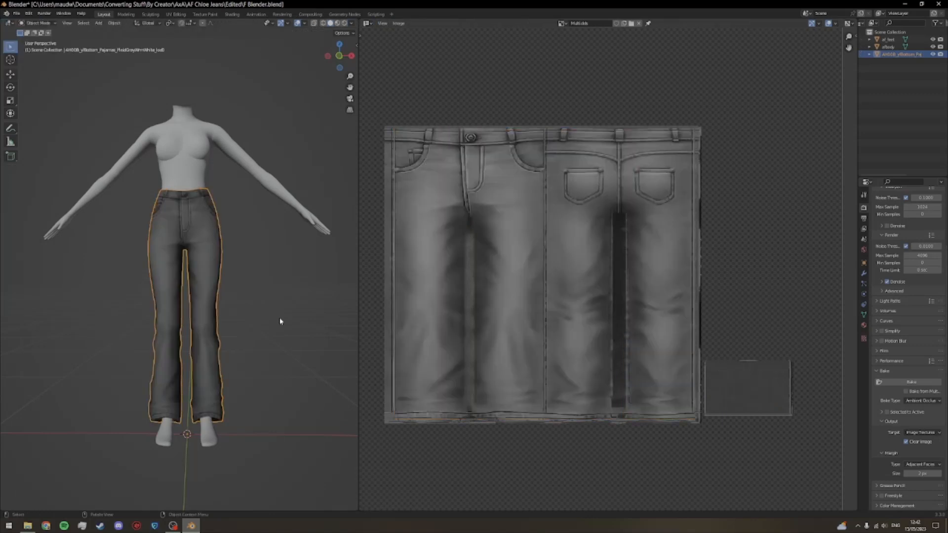
scroll(285, 338, "up", 2)
left_click_drag(286, 338, 165, 364)
scroll(230, 361, "up", 1)
left_click_drag(229, 360, 235, 336)
left_click_drag(359, 341, 592, 347)
left_click_drag(459, 370, 373, 252)
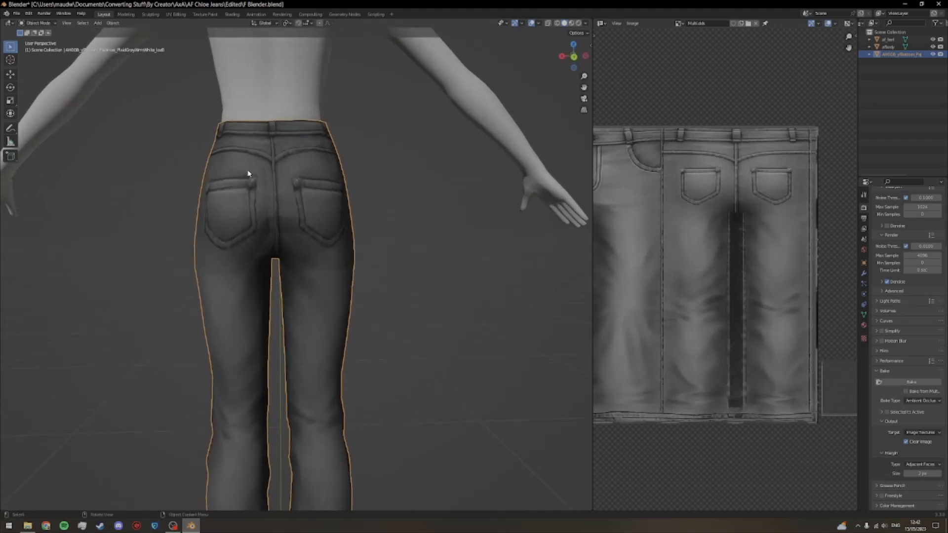
left_click_drag(454, 317, 378, 323)
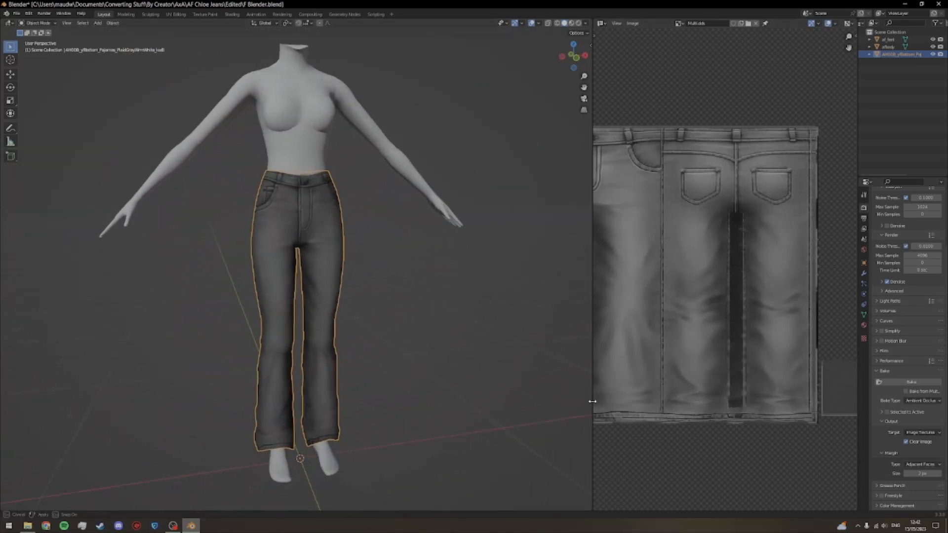
left_click_drag(592, 401, 379, 401)
scroll(486, 395, "down", 1)
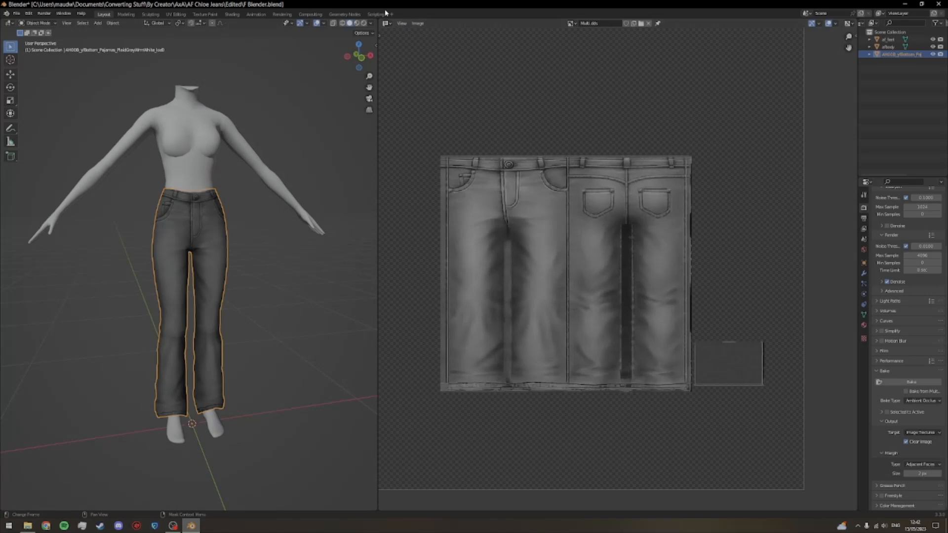
Step: Return to Edit Mode and shift all of the jeans' UV islands by about 0.0025 along X
left_click(385, 23)
left_click(36, 24)
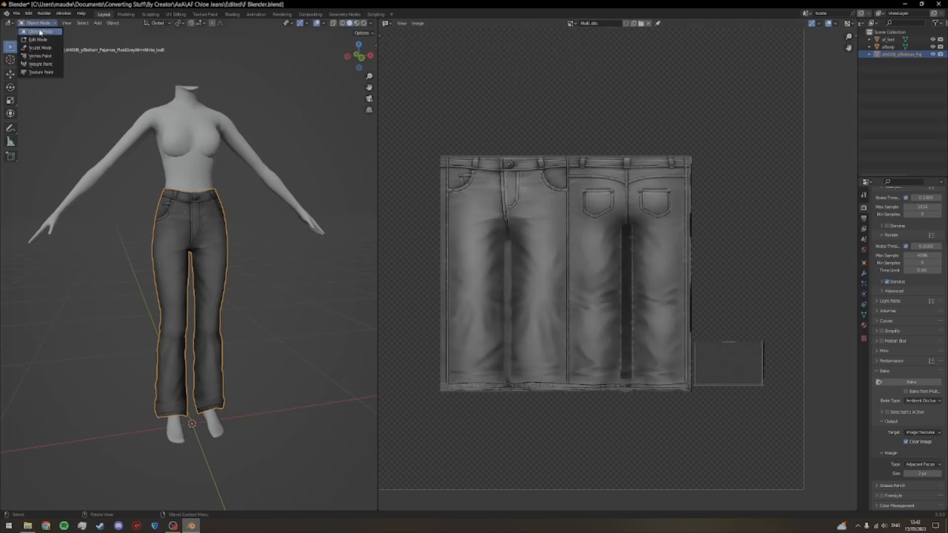
left_click(38, 39)
scroll(627, 439, "up", 1)
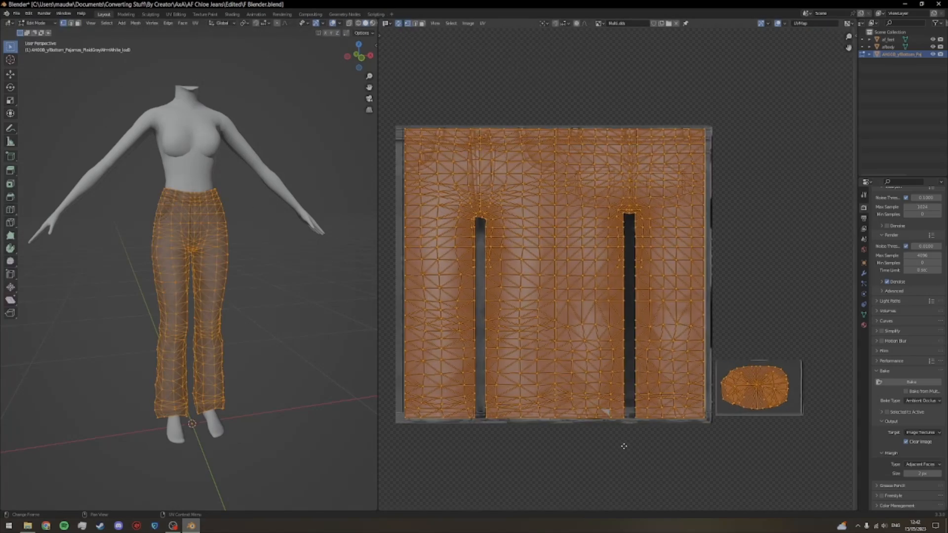
left_click_drag(618, 448, 632, 446)
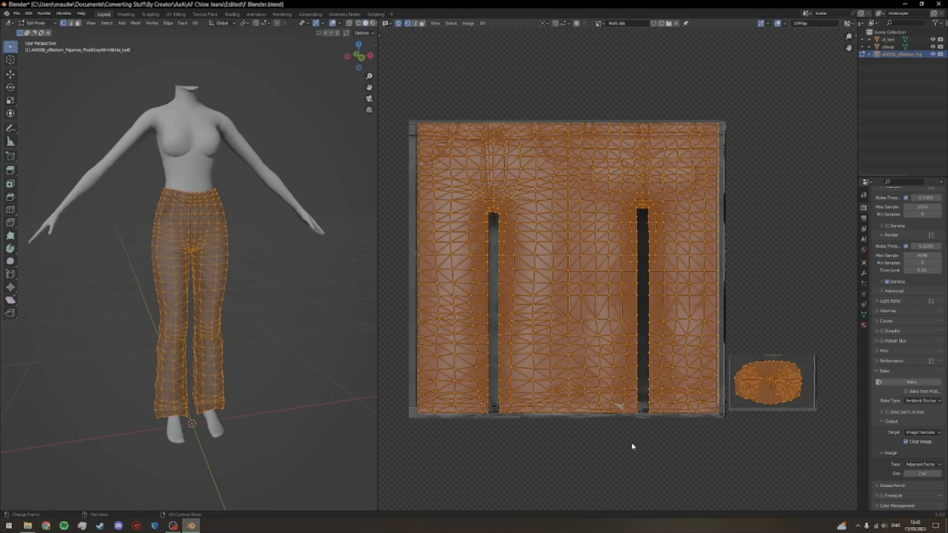
key("g")
key("x")
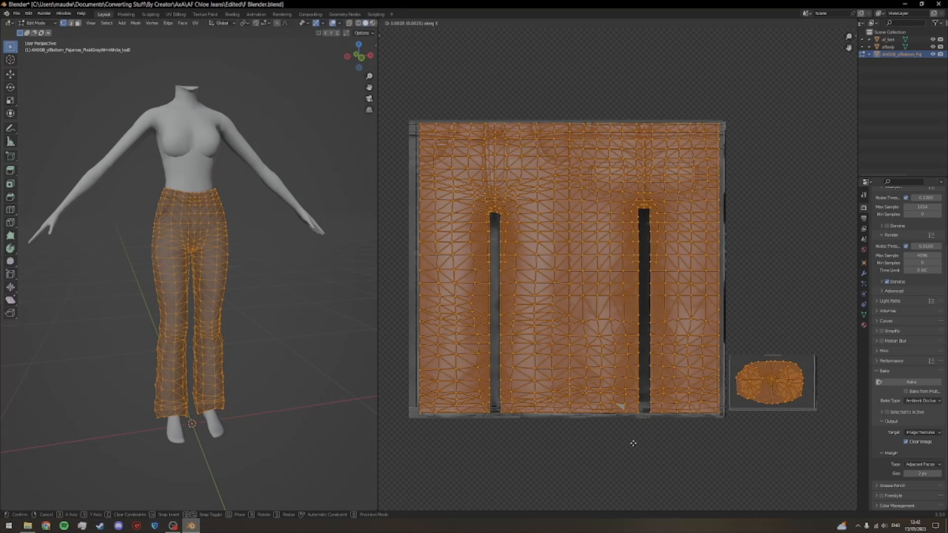
left_click(633, 445)
Step: Examine how the UV islands line up with the side seam, hem and outer edges of the jeans texture
scroll(269, 351, "up", 1)
left_click_drag(268, 351, 173, 342)
left_click_drag(185, 341, 206, 344)
scroll(565, 449, "up", 2)
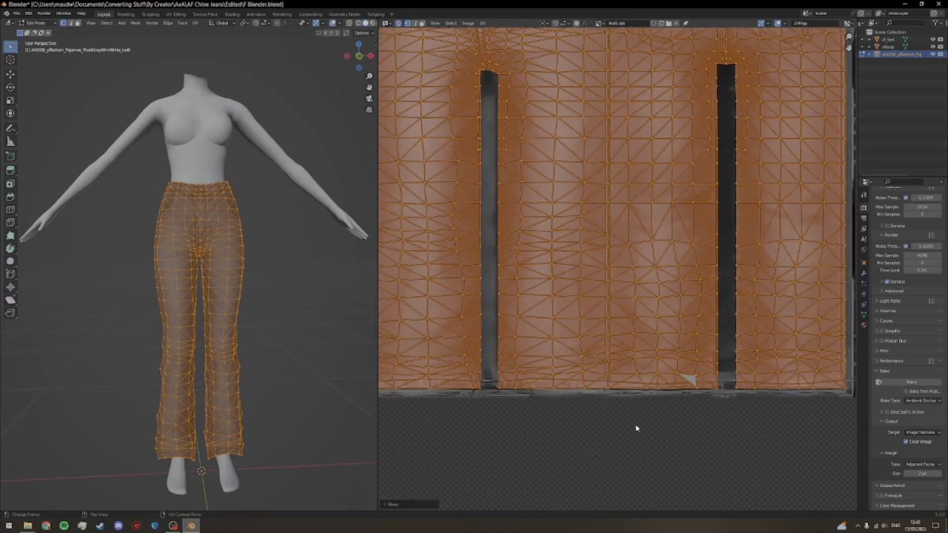
scroll(634, 426, "up", 2)
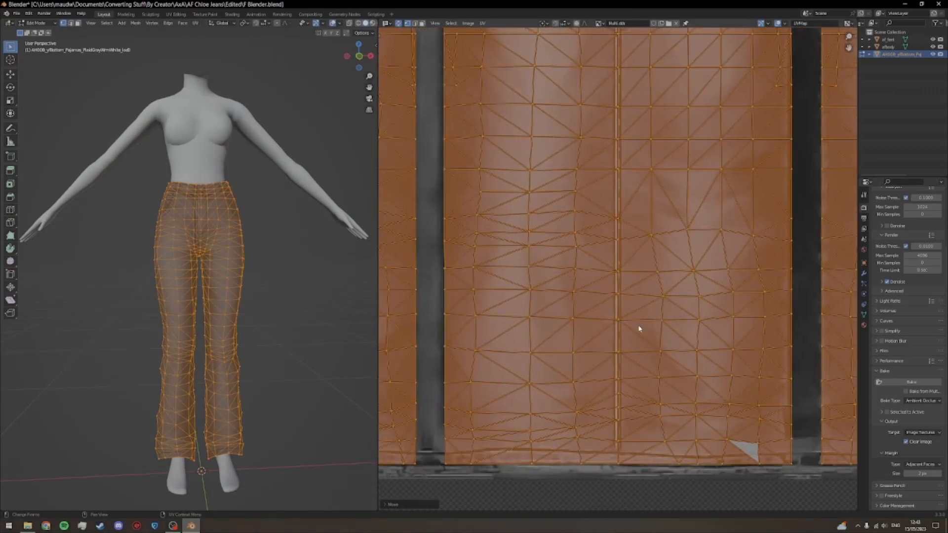
scroll(617, 232, "down", 3)
scroll(616, 339, "up", 2)
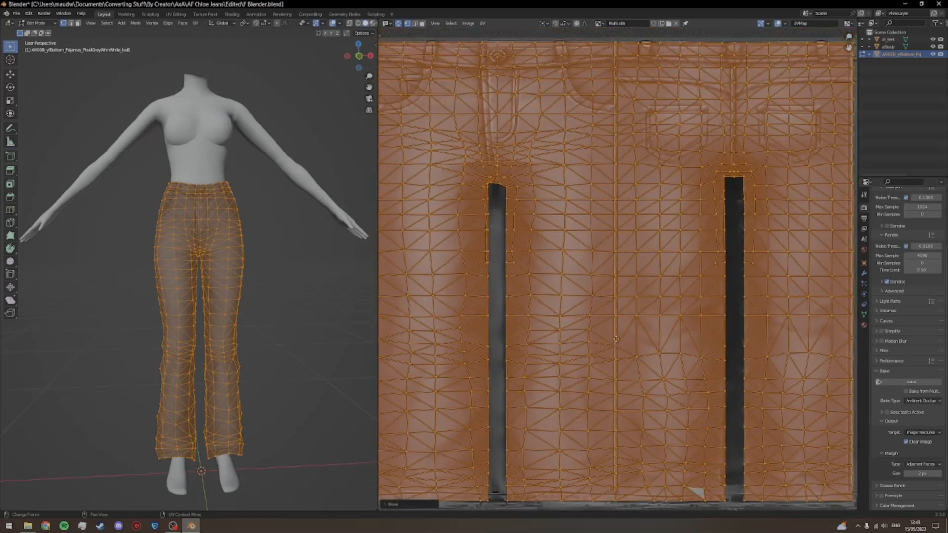
scroll(630, 423, "up", 4)
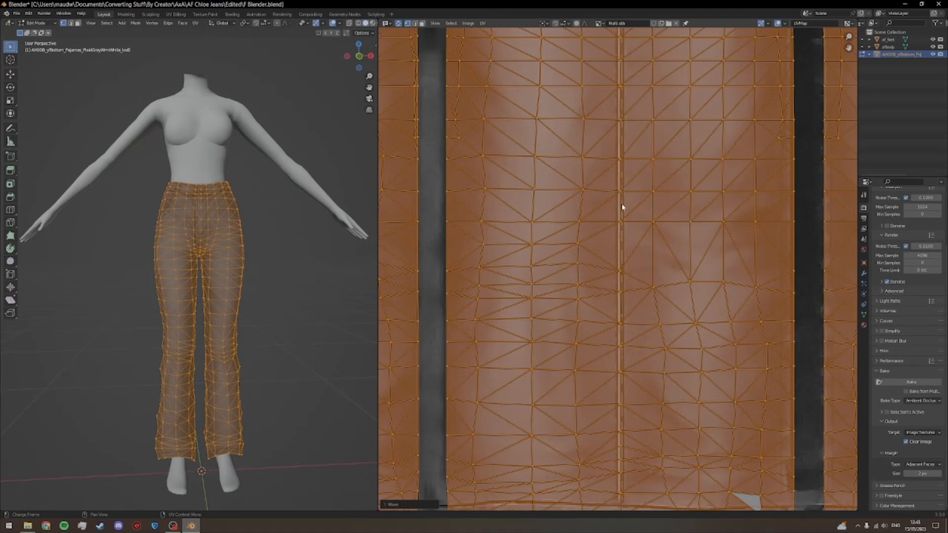
scroll(621, 208, "down", 4)
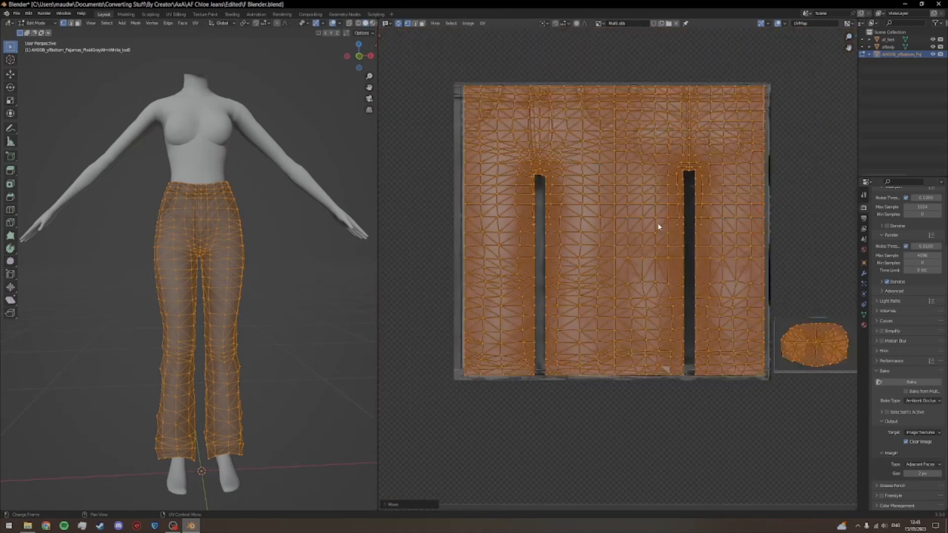
left_click_drag(677, 228, 648, 249)
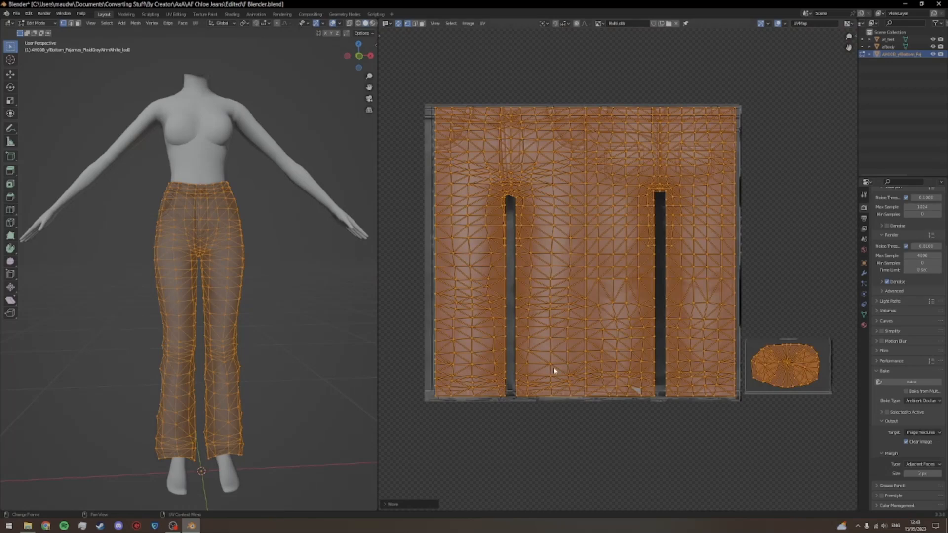
scroll(557, 367, "up", 2)
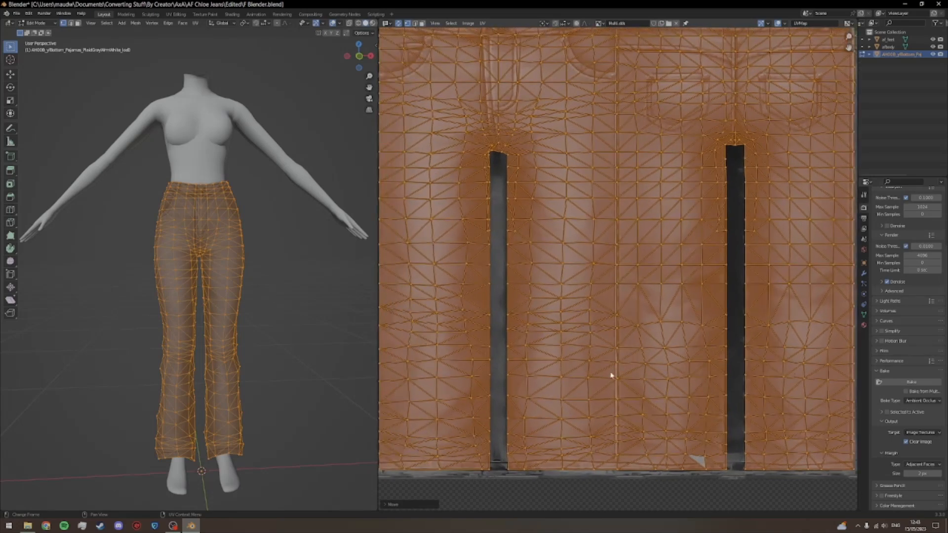
scroll(611, 377, "down", 1)
left_click_drag(701, 384, 640, 393)
Step: Switch to Object Mode and inspect the texture's side seam, back pocket and front details on the jeans
left_click_drag(274, 363, 72, 116)
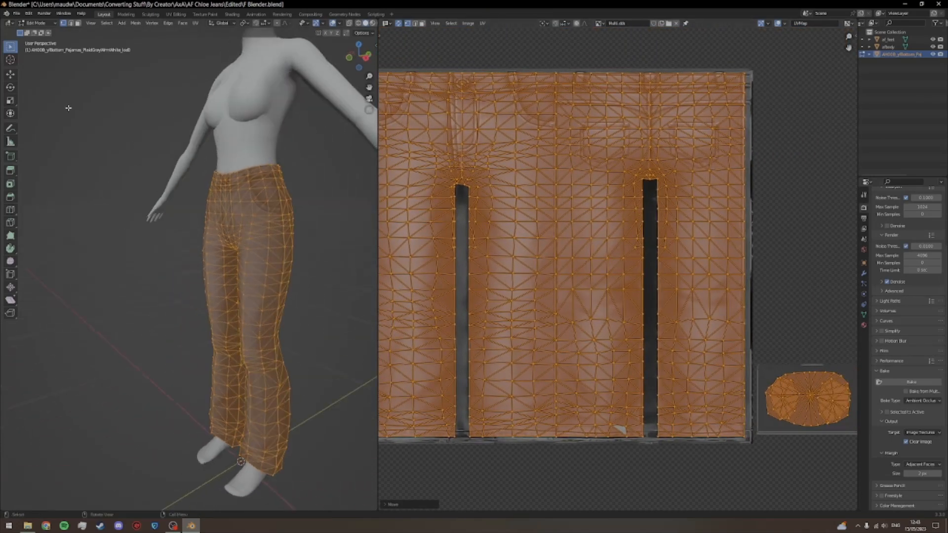
left_click(48, 24)
left_click(42, 31)
scroll(331, 258, "up", 2)
left_click_drag(331, 258, 291, 250)
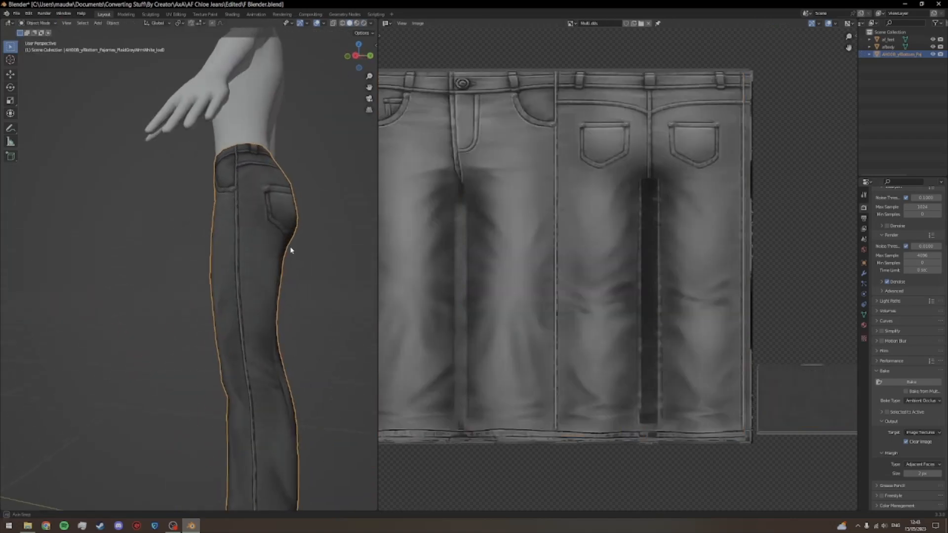
scroll(286, 254, "up", 2)
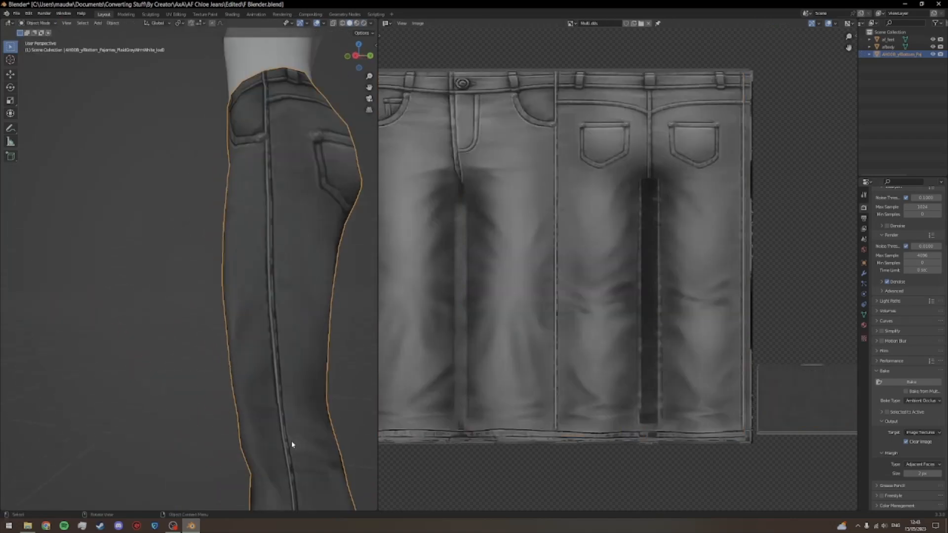
left_click_drag(284, 434, 354, 392)
left_click_drag(247, 383, 202, 389)
scroll(201, 389, "down", 1)
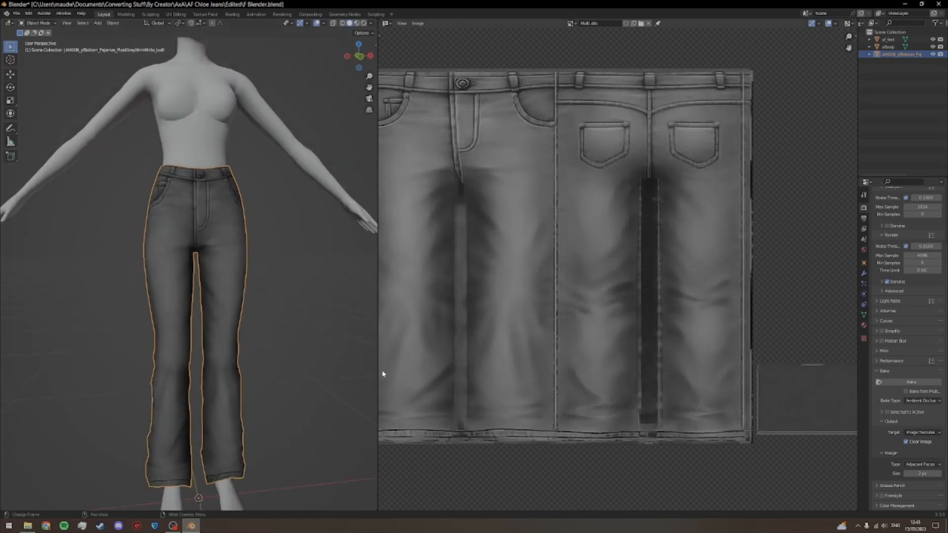
Step: Enlarge the 3D viewport over the image editor and check the jeans' front and back
key("ctrl+space")
left_click_drag(673, 345, 660, 345)
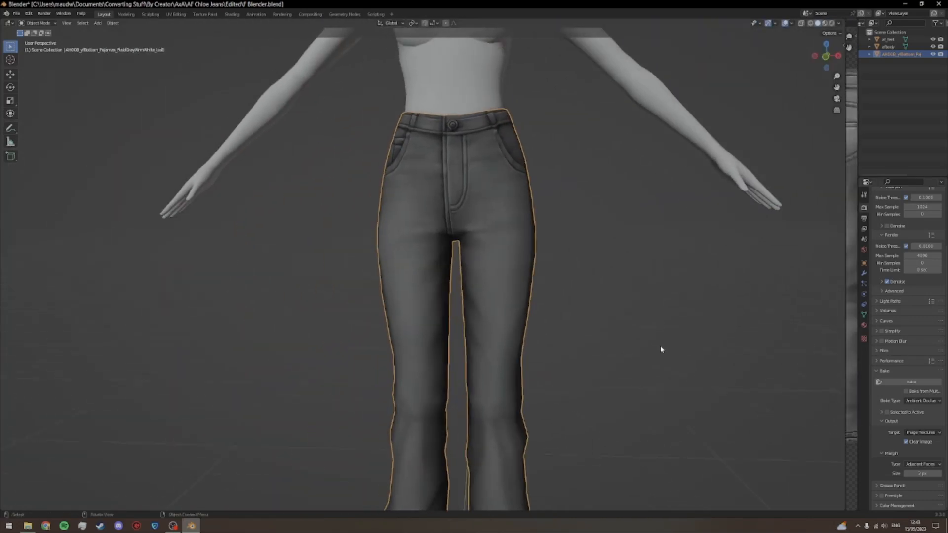
scroll(659, 345, "down", 2)
left_click_drag(596, 395, 386, 115)
Step: Switch to Sculpt Mode and adjust the back of the jeans along the centre seam and waistband with the Grab brush
left_click(38, 23)
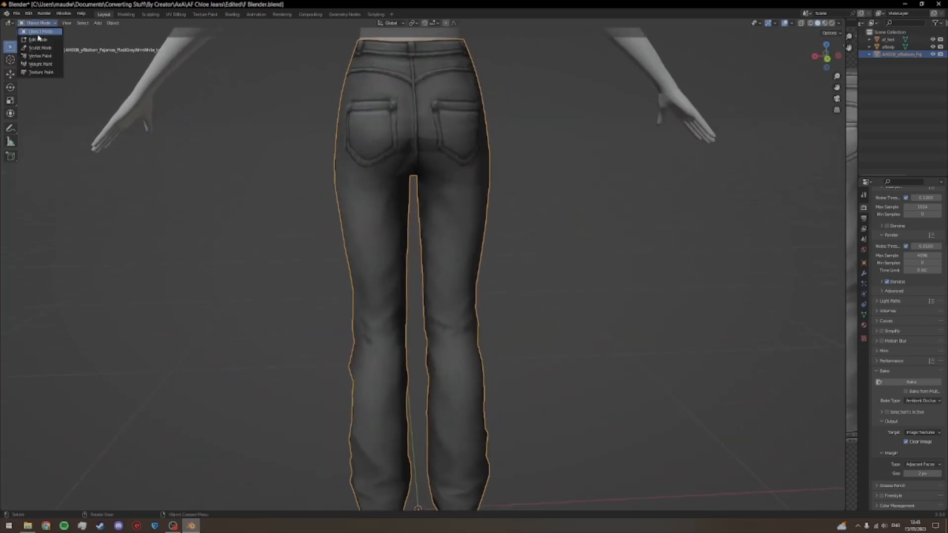
left_click(39, 47)
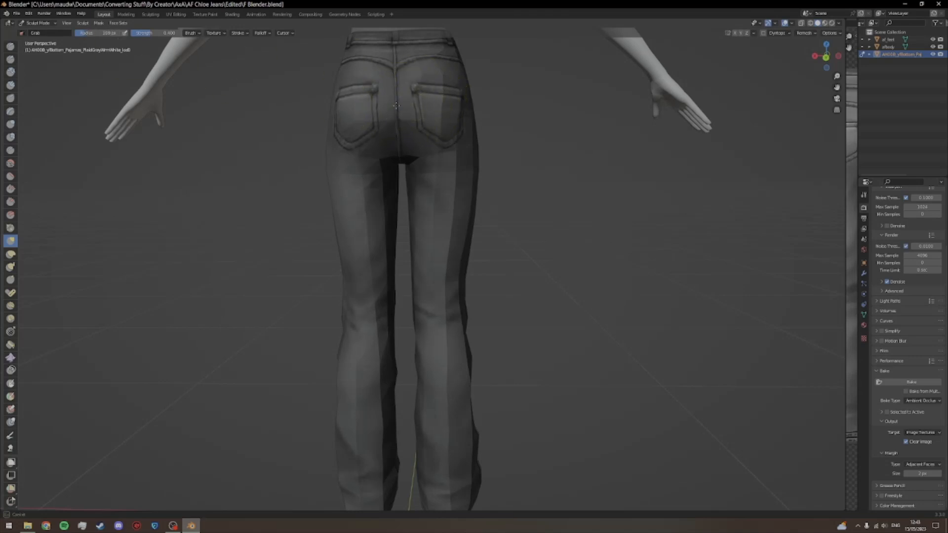
left_click_drag(396, 105, 401, 143)
left_click_drag(402, 142, 407, 145)
left_click_drag(406, 64, 412, 45)
left_click_drag(412, 46, 411, 45)
mouse_move(412, 44)
left_mouse_down()
mouse_move(433, 62)
mouse_move(430, 109)
mouse_move(383, 92)
mouse_move(409, 97)
left_mouse_up()
scroll(501, 127, "down", 1)
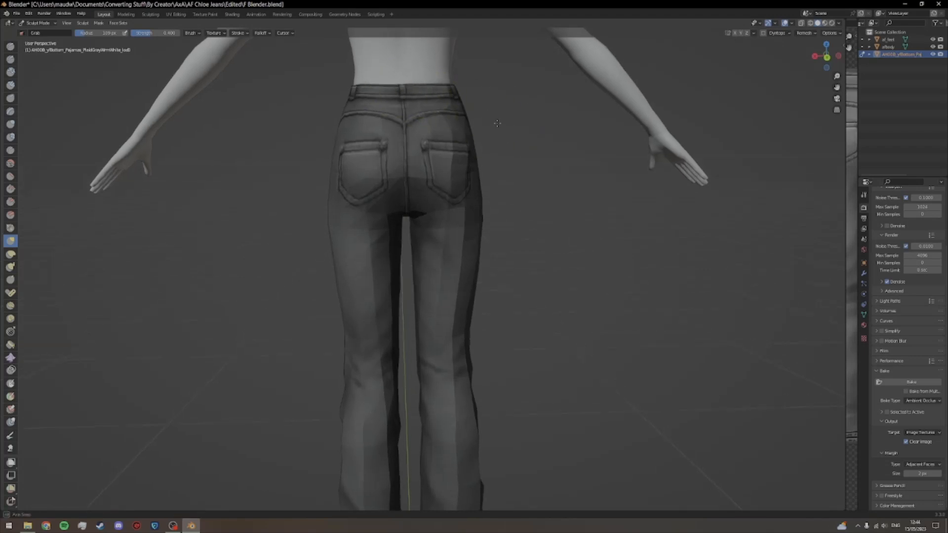
scroll(523, 212, "down", 1)
mouse_move(466, 227)
left_mouse_down()
mouse_move(465, 195)
mouse_move(455, 218)
left_mouse_up()
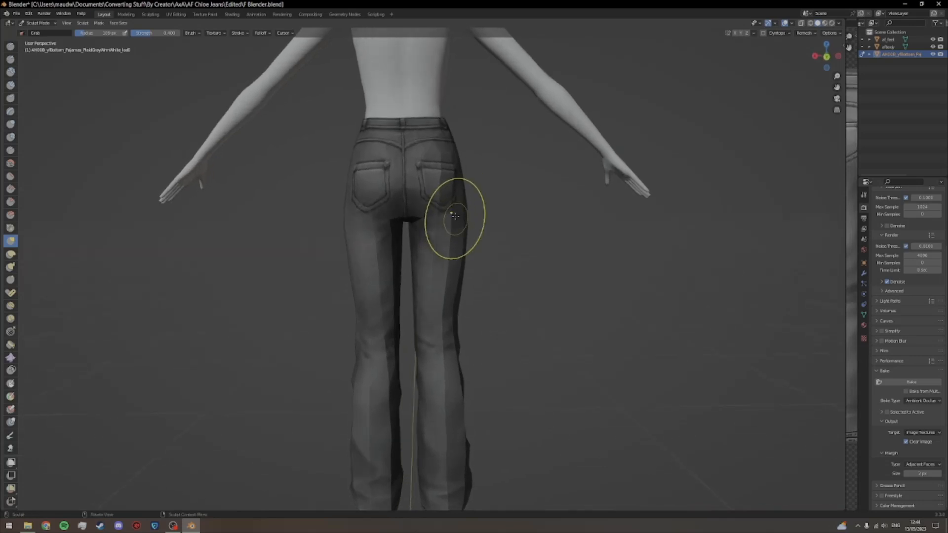
Step: Return to Object Mode, bring the front of the jeans into view and save the Blender file
left_click(37, 23)
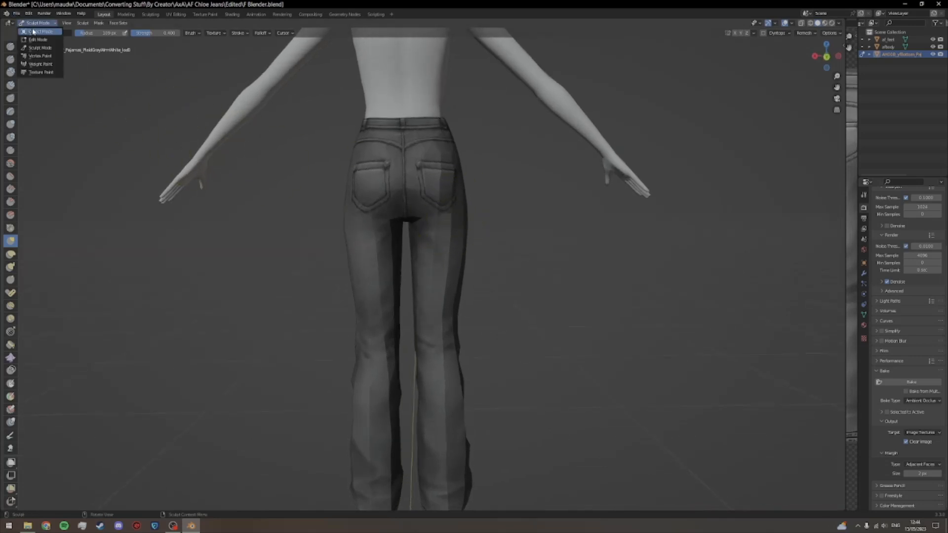
left_click(36, 32)
left_click_drag(186, 230, 332, 256)
key("ctrl+s")
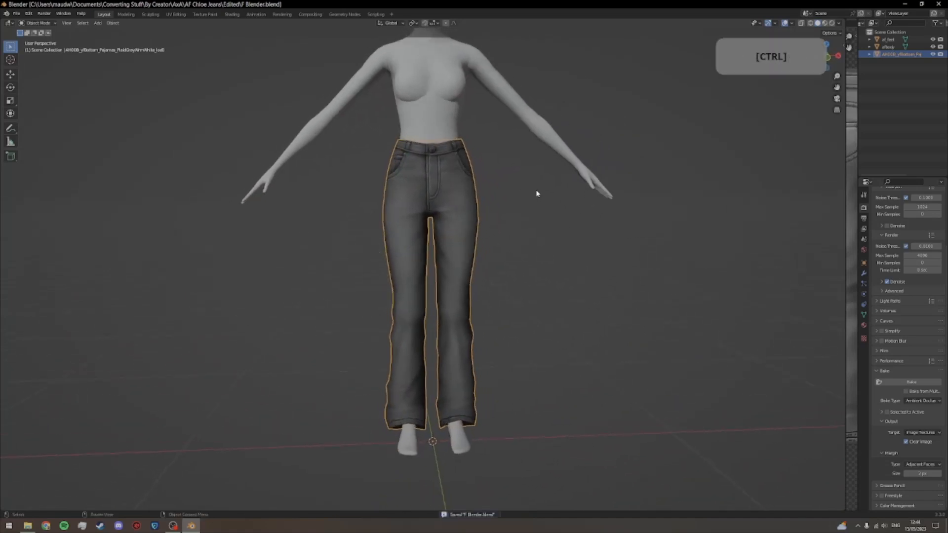
Step: Hide the body and feet meshes so only the jeans show, clear the selection and save the file
left_click(932, 47)
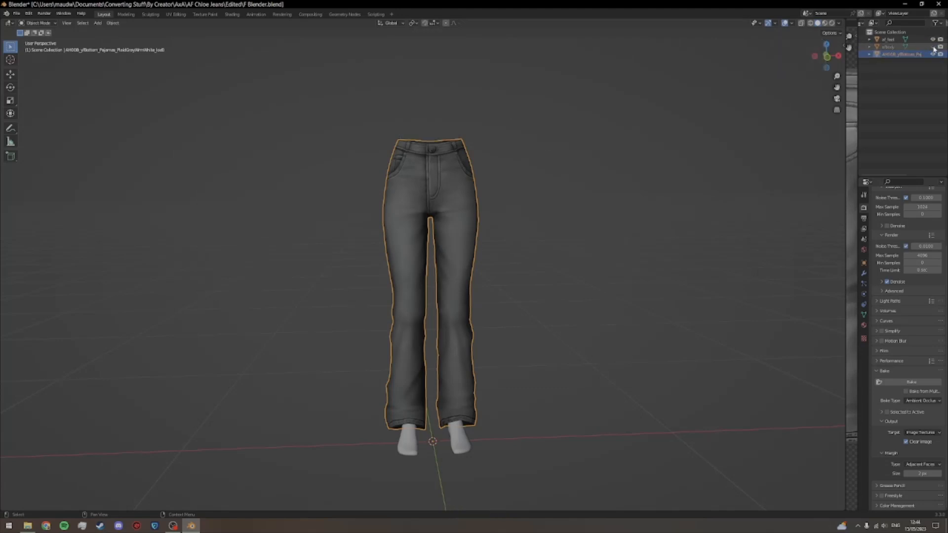
left_click(932, 39)
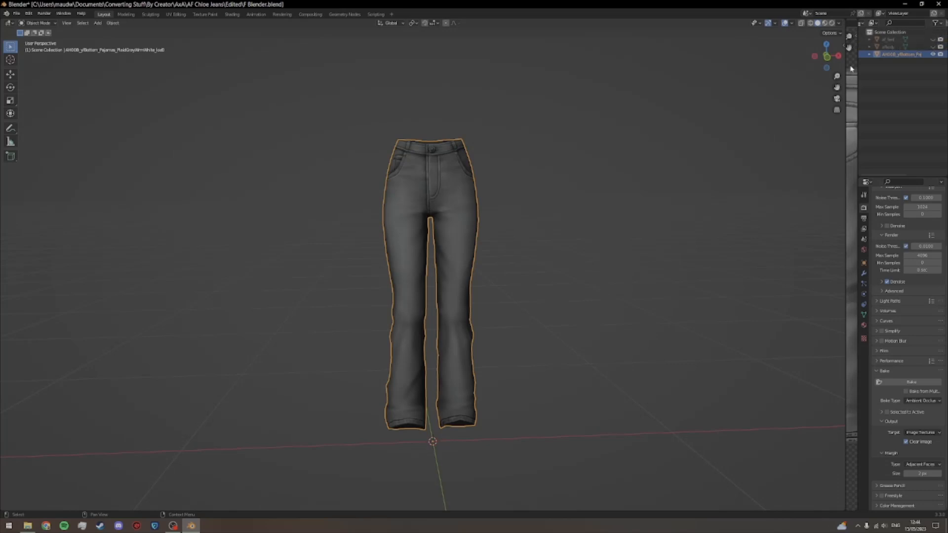
scroll(659, 181, "down", 1)
left_click_drag(659, 181, 624, 205)
scroll(651, 189, "up", 1)
scroll(624, 205, "up", 1)
left_click(529, 269)
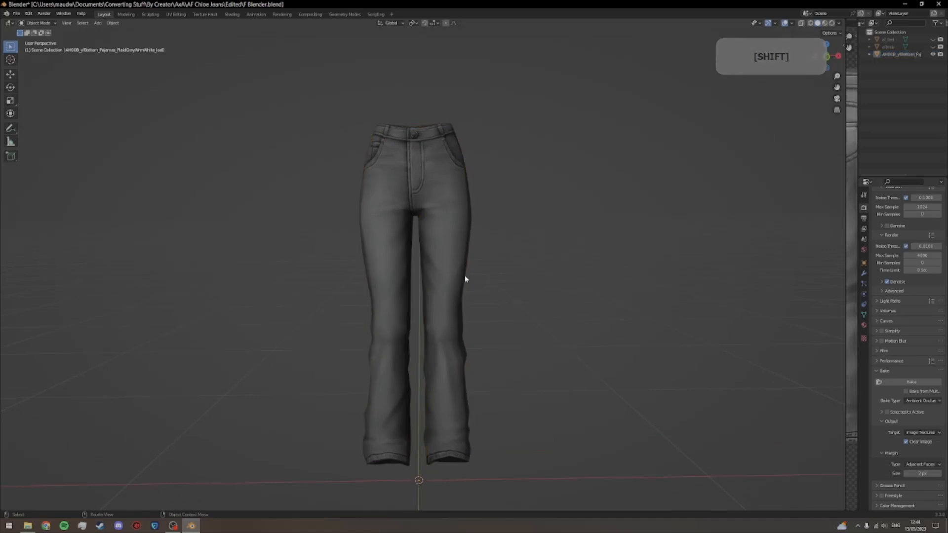
key("ctrl+s")
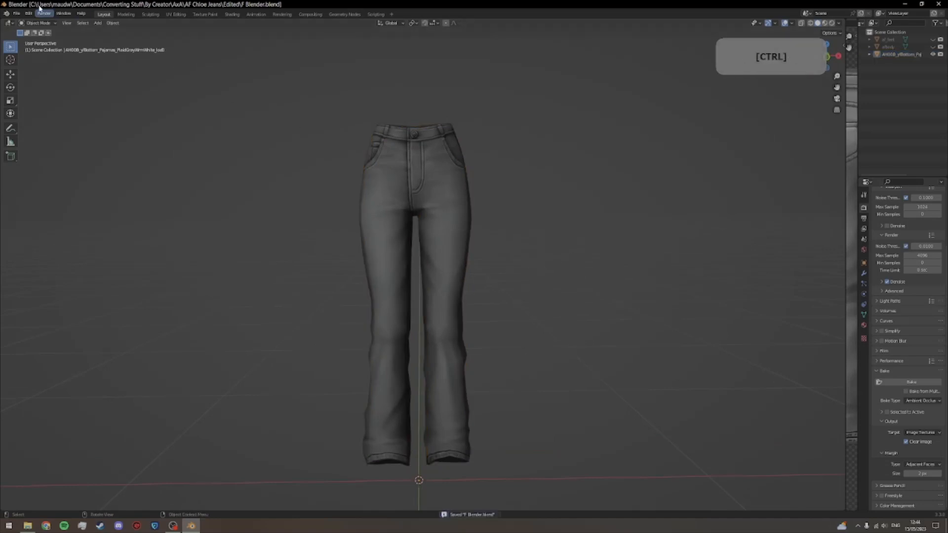
Step: Export the jeans as a Wavefront OBJ into the Exported folder, with a file name beginning "F Blender Ex"
left_click(16, 14)
mouse_move(27, 121)
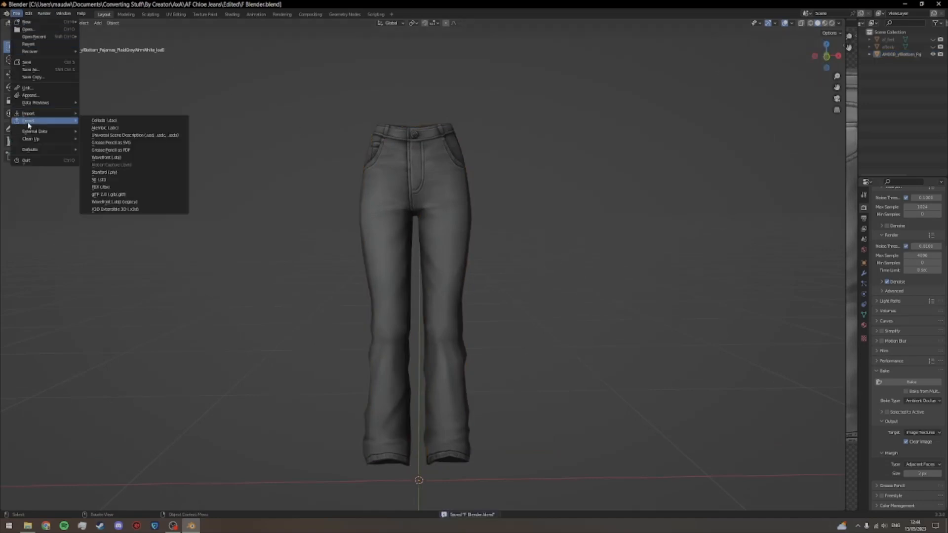
left_click(102, 155)
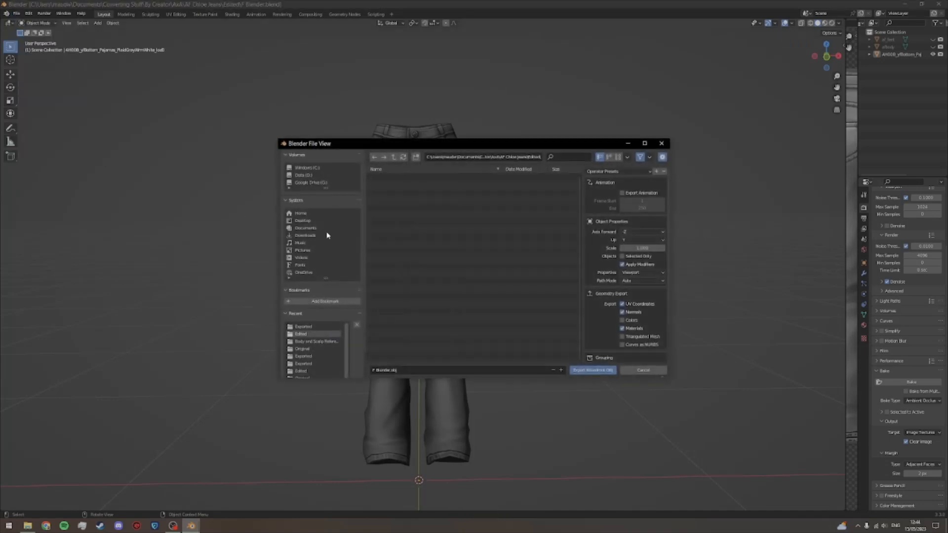
left_click(393, 157)
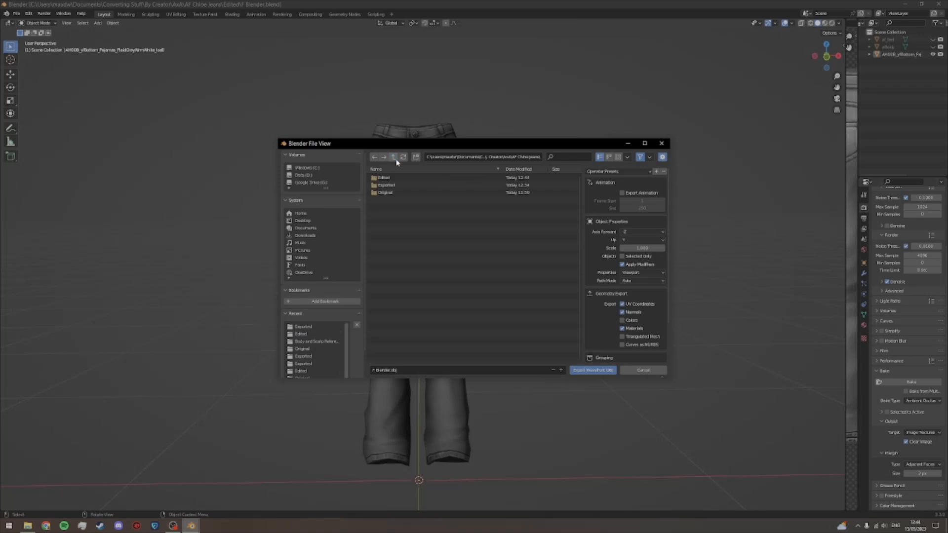
left_click(387, 185)
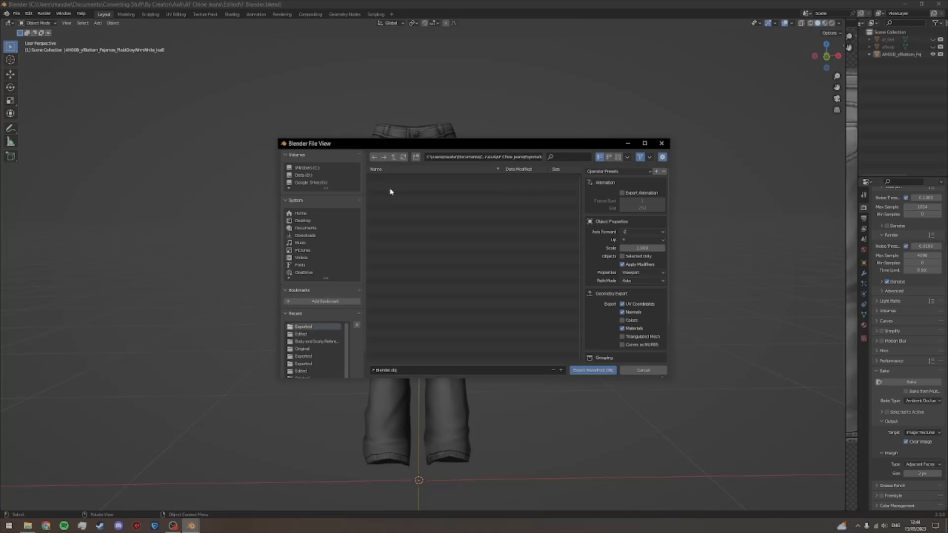
left_click(402, 371)
key("BackSpace")
type("X")
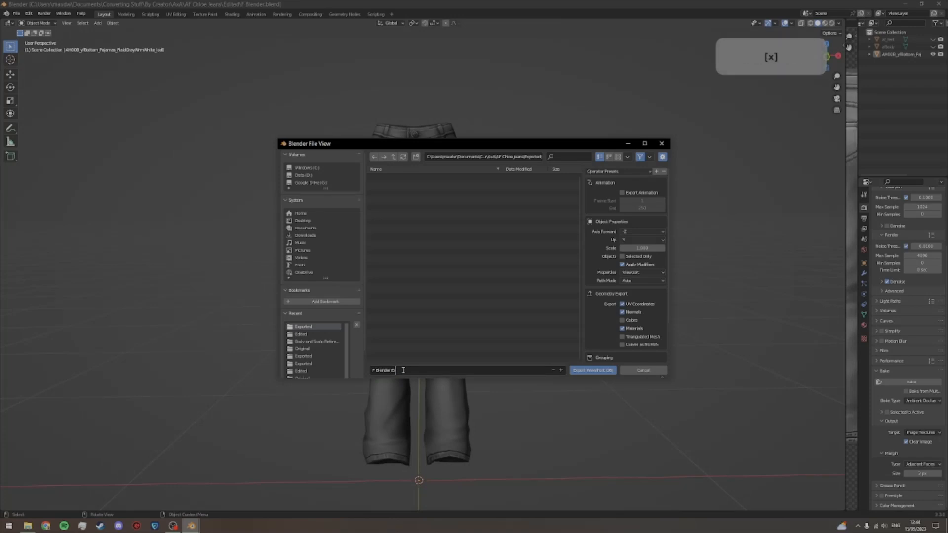
type("xport")
key("Return")
left_click(597, 371)
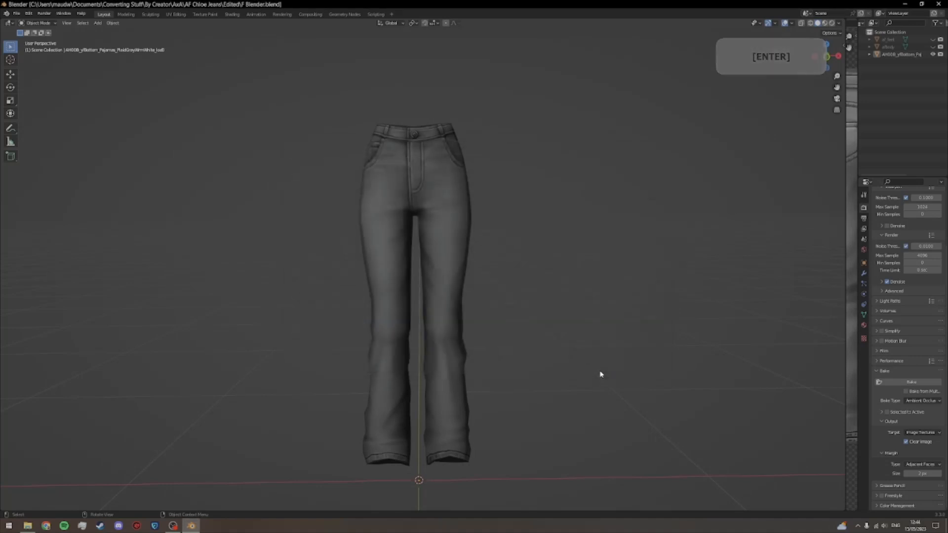
Step: Close Blender, saving the file and its modified images, and open the AF Chloe Jeans folder in File Explorer
left_click(936, 5)
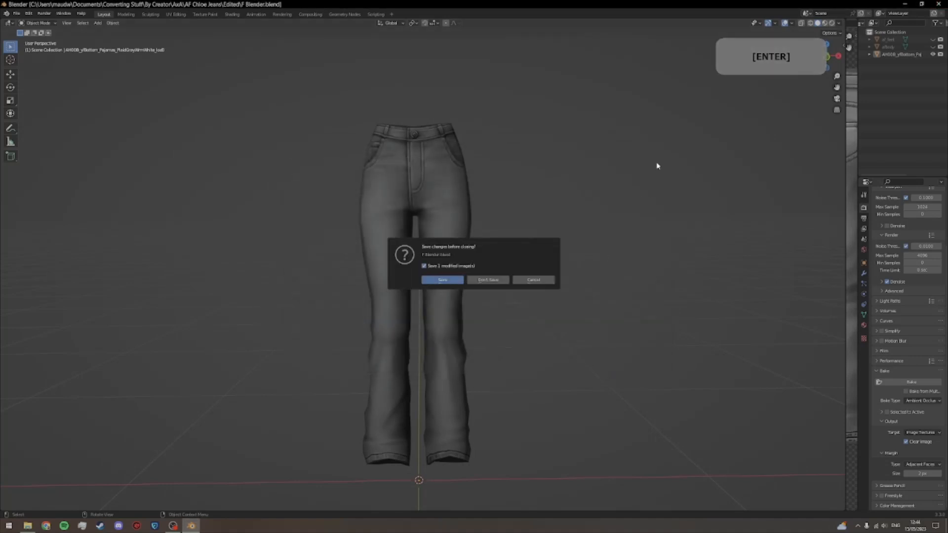
left_click(442, 281)
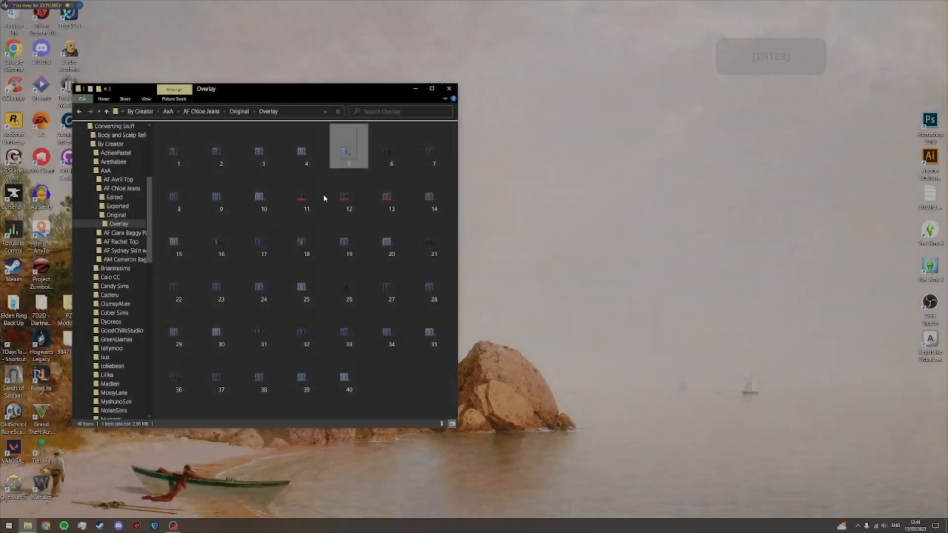
left_click(199, 112)
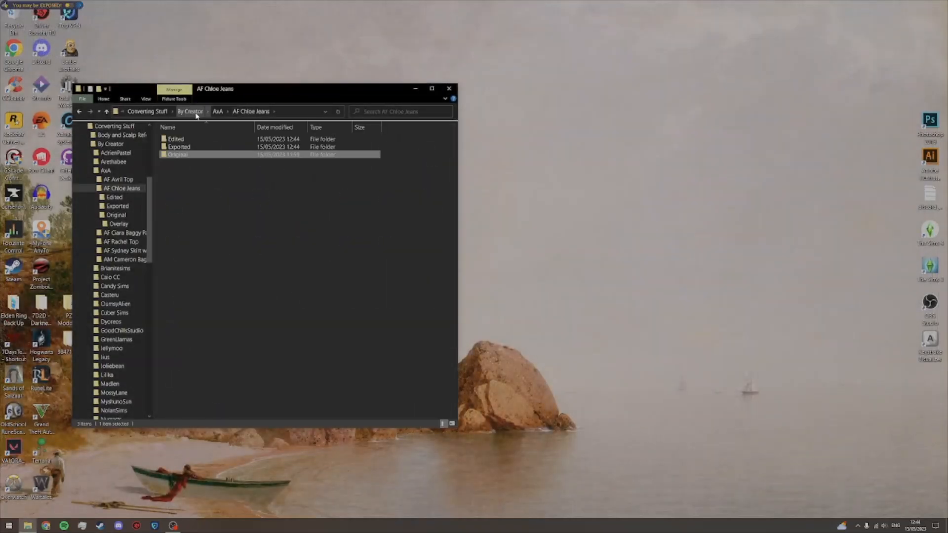
Step: Go up to the Converting Stuff folder and launch MilkShape 3D 1.8.4
left_click(161, 112)
left_click(226, 281)
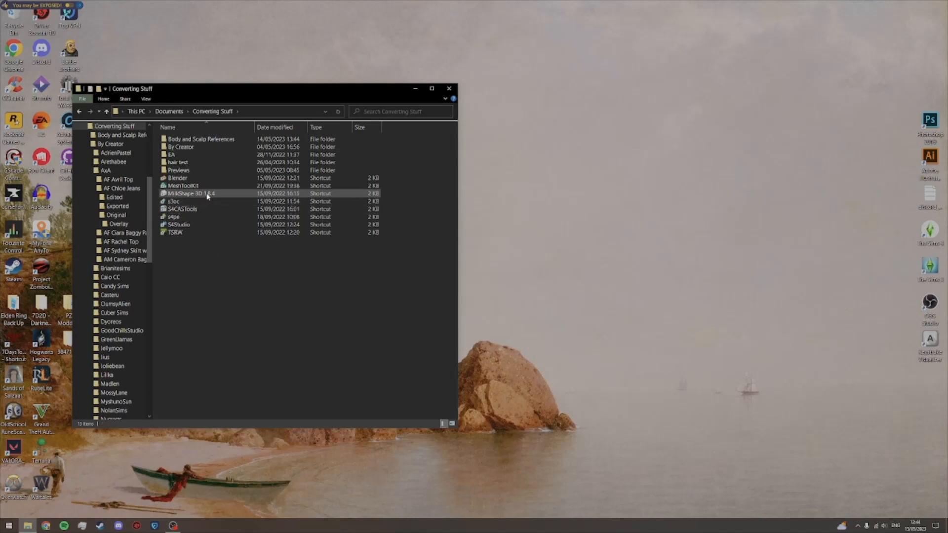
left_click(207, 196)
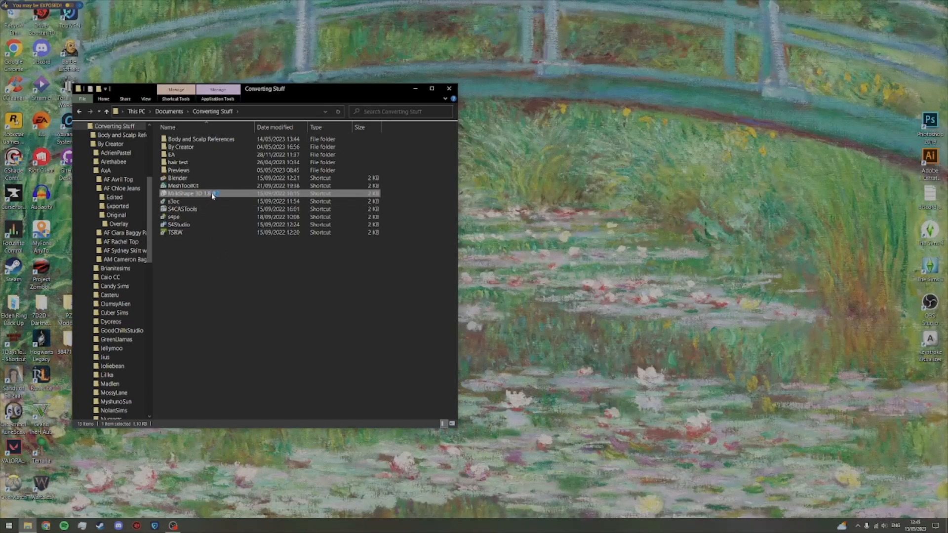
double_click(212, 196)
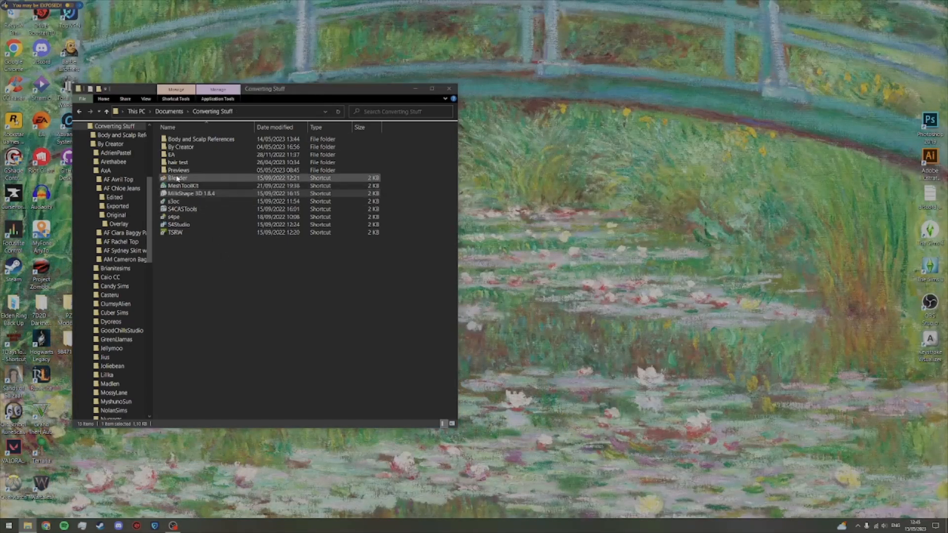
Step: Import the jeans mesh exported from Blender as Wavefront OBJ from the Exported folder of AF Chloe Jeans
left_click(7, 13)
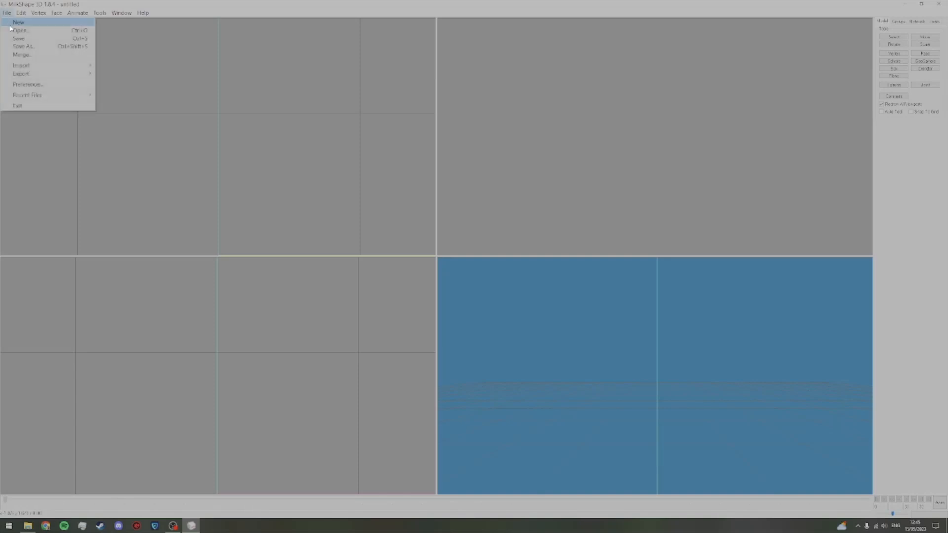
mouse_move(21, 65)
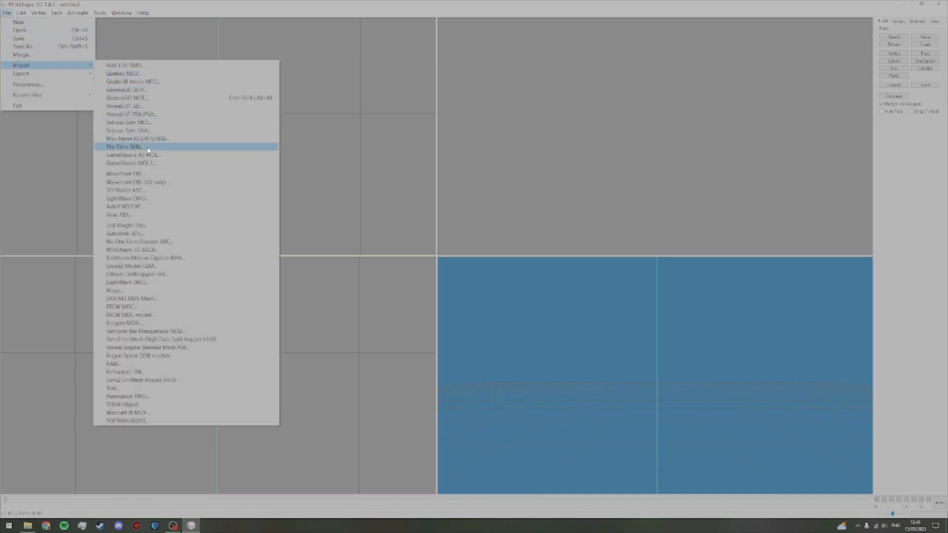
left_click(124, 174)
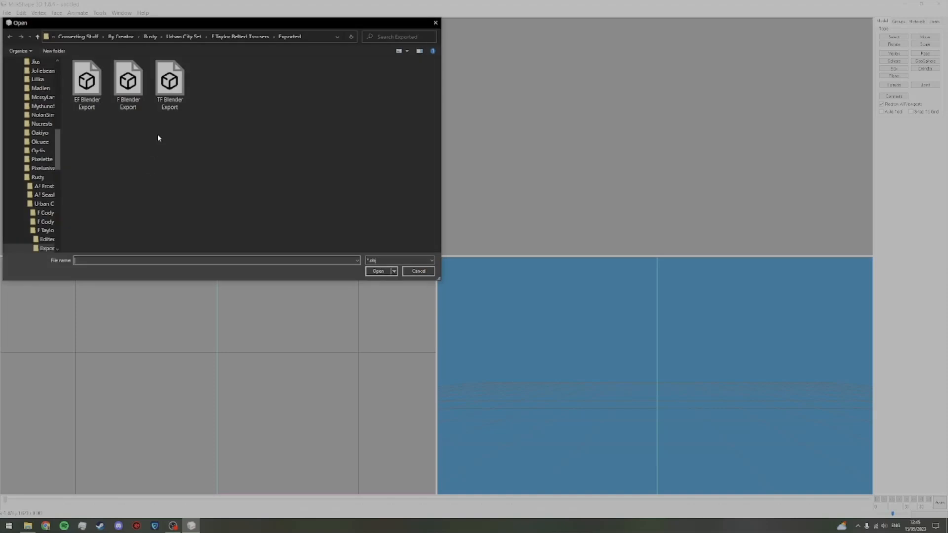
left_click(120, 36)
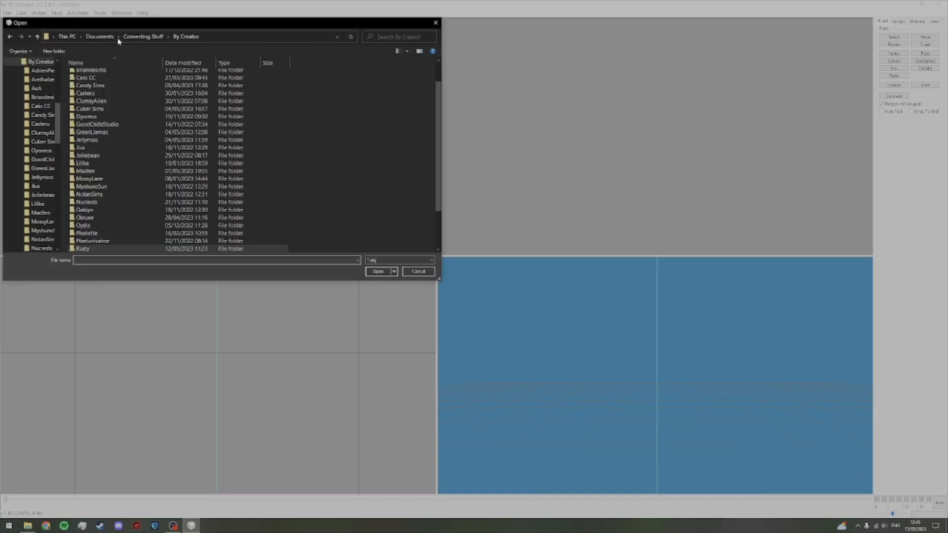
double_click(113, 91)
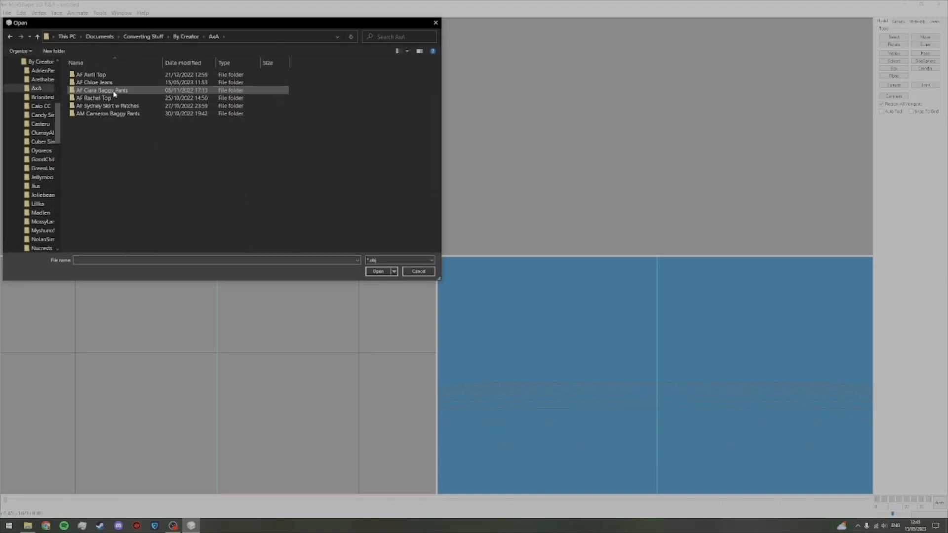
double_click(113, 82)
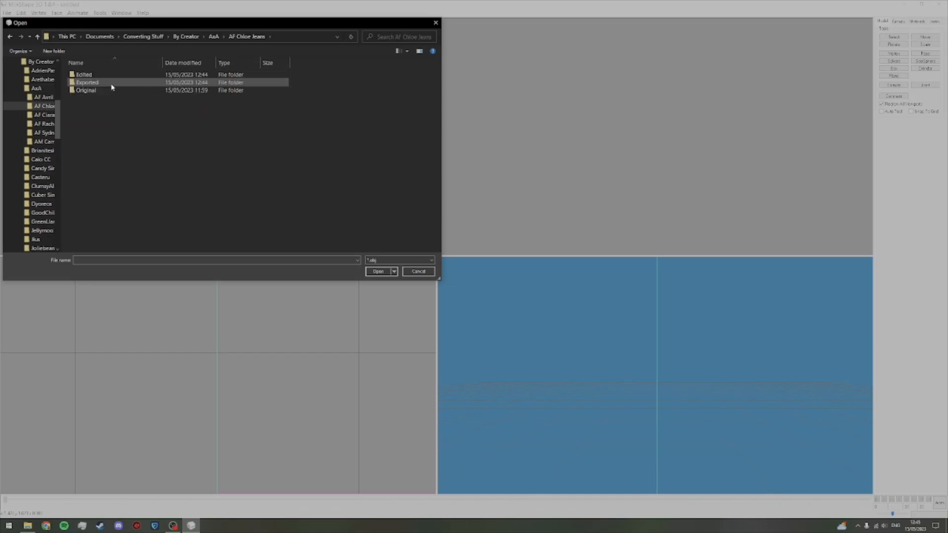
double_click(111, 84)
double_click(93, 93)
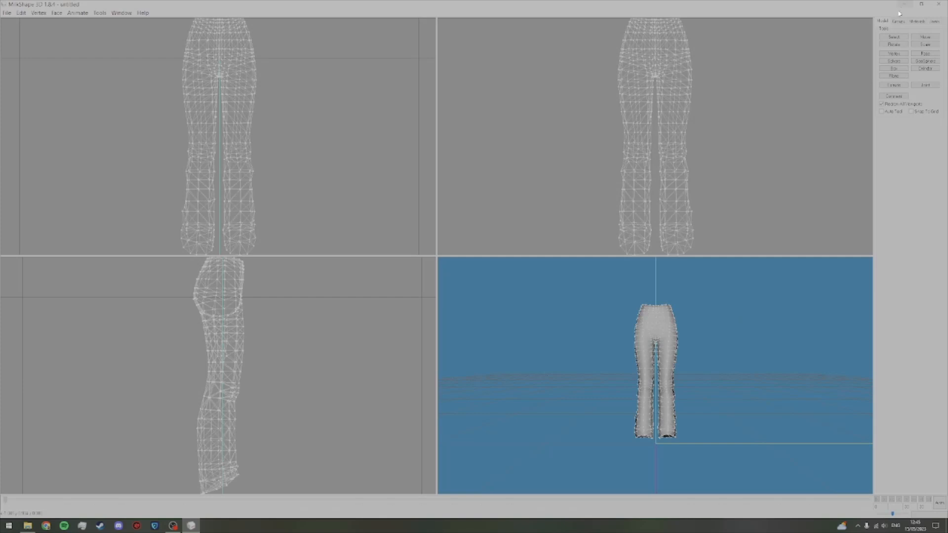
Step: Select the whole jeans group and run Model Cleaner on it, declining to separate the verts
left_click(898, 22)
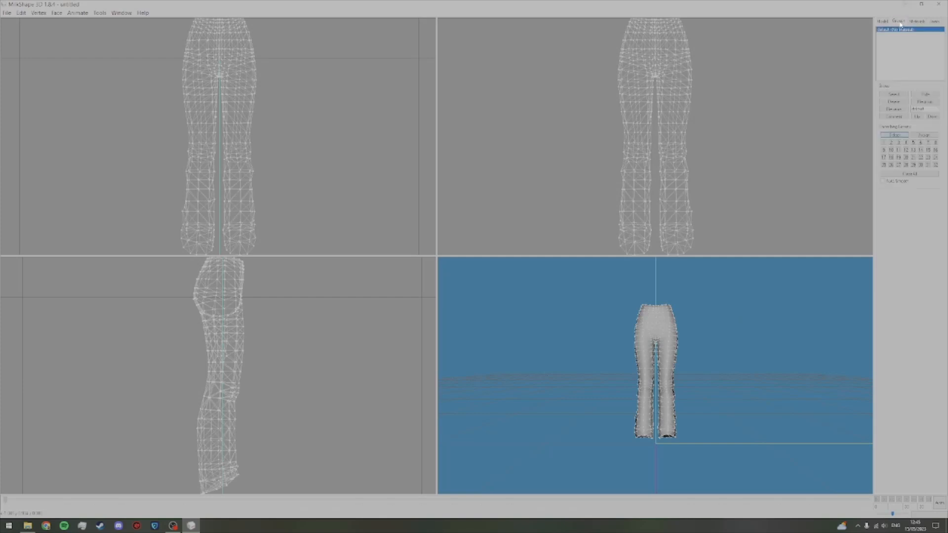
left_click(894, 94)
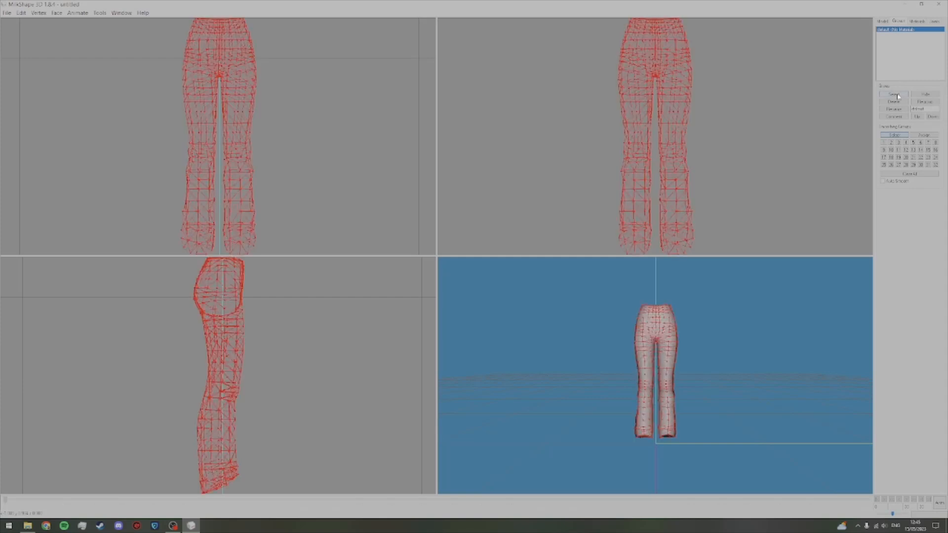
left_click(100, 13)
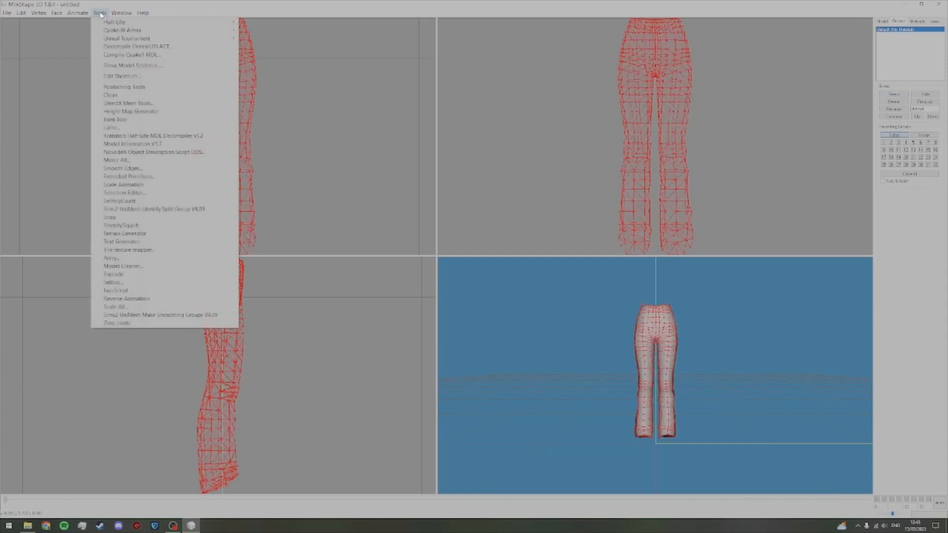
left_click(124, 266)
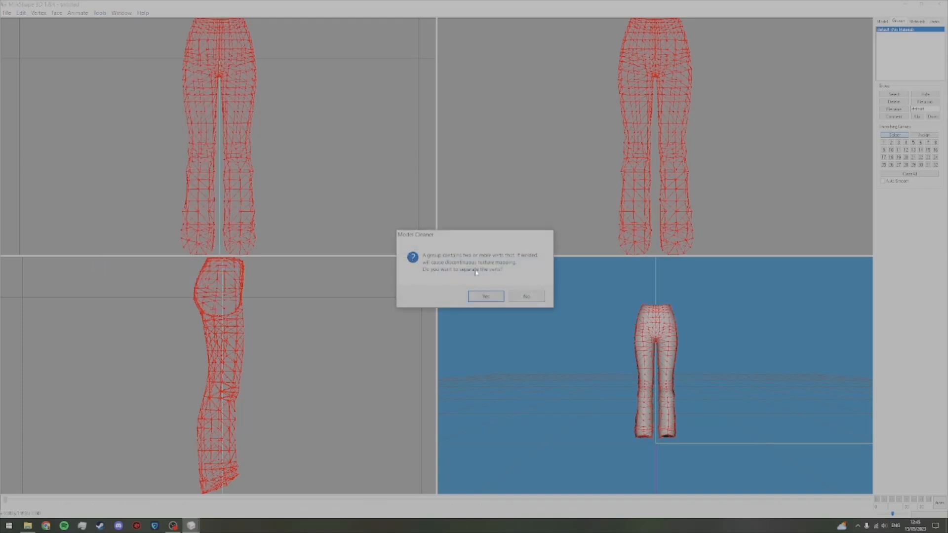
left_click(528, 297)
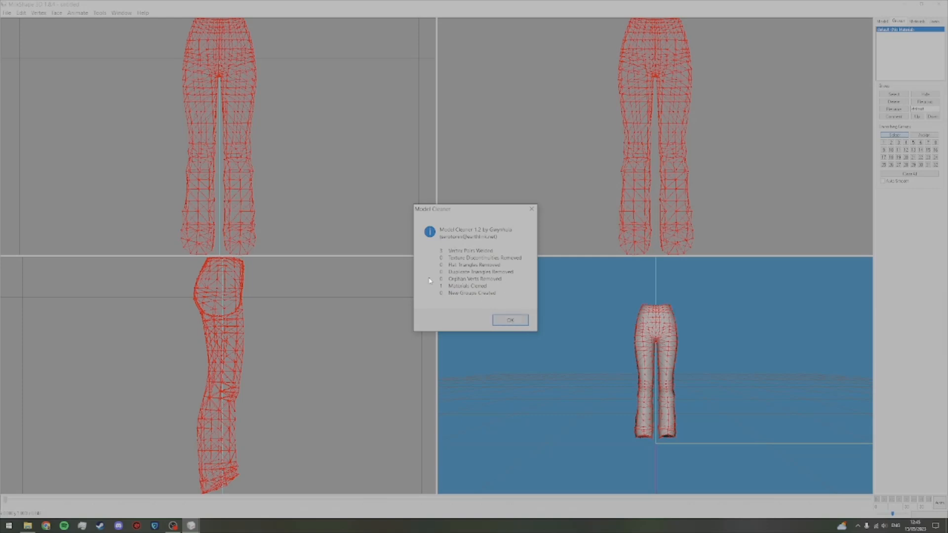
left_click(511, 321)
mouse_move(621, 341)
left_mouse_down()
mouse_move(520, 343)
mouse_move(620, 338)
left_mouse_up()
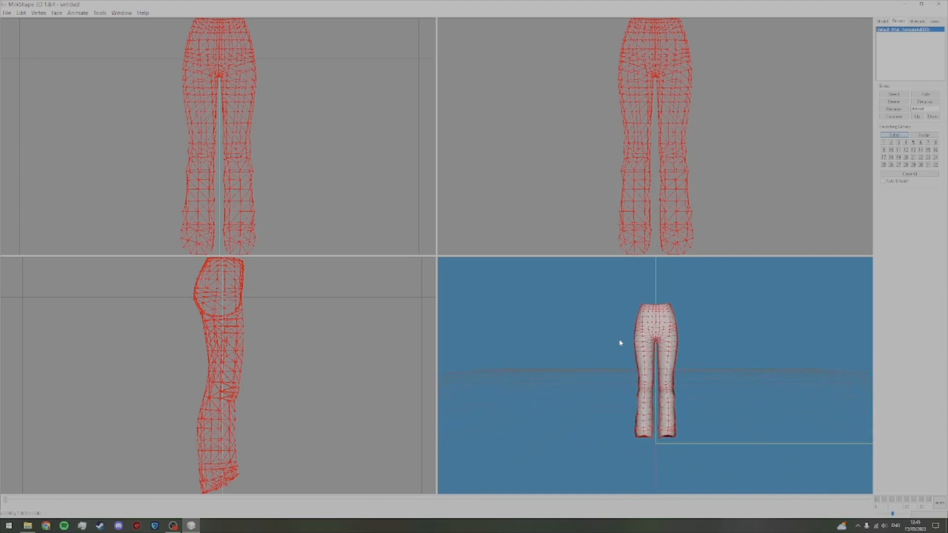
Step: Smooth the normals of the selected jeans with Cat's Normal Smoother, deselect the group and check the shading
left_click(39, 13)
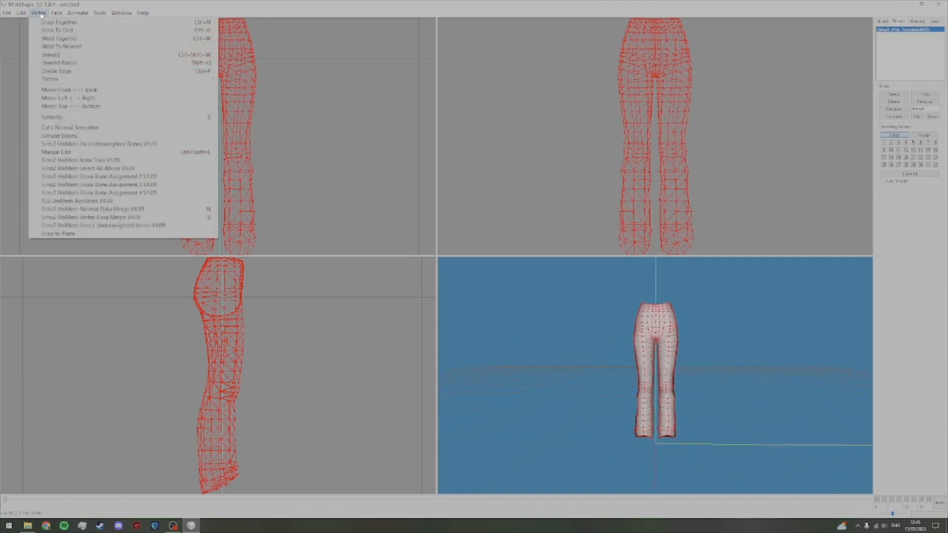
left_click(72, 130)
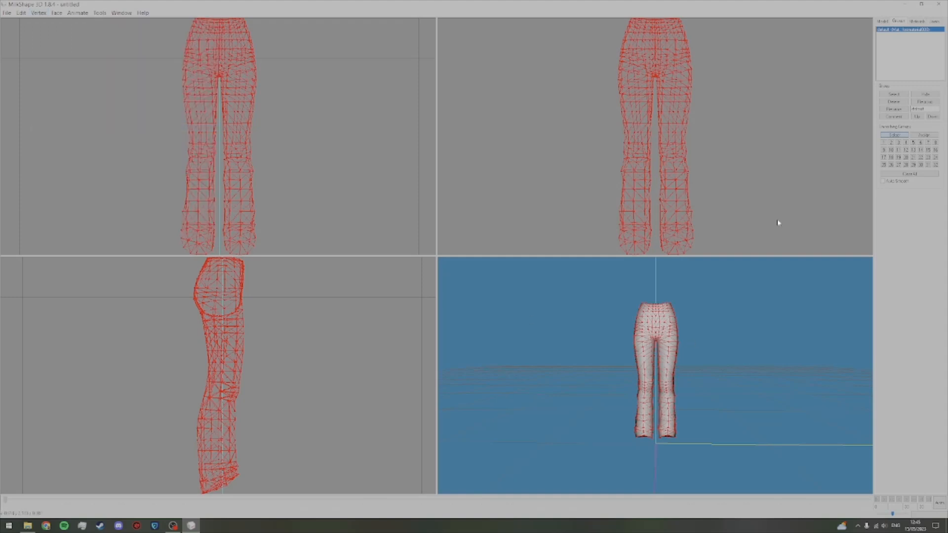
left_click(894, 95)
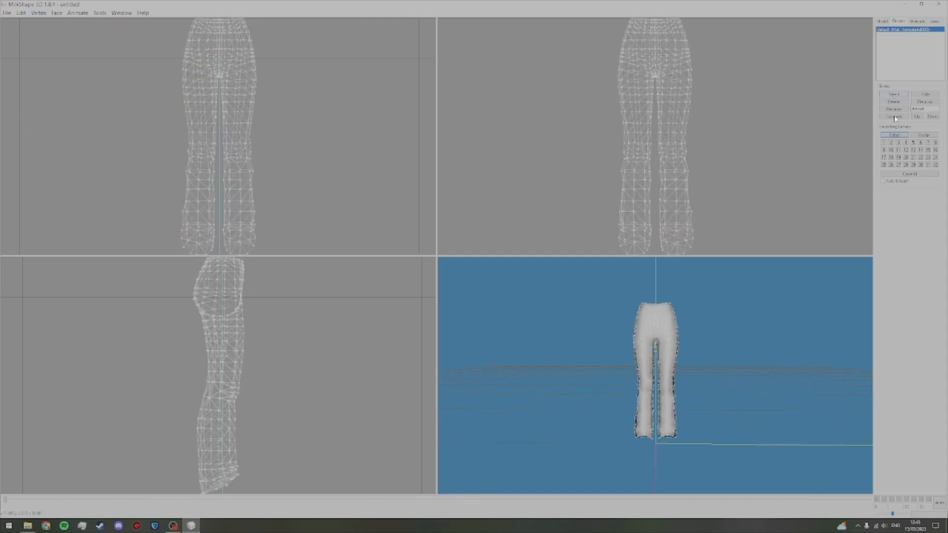
left_click_drag(789, 426, 545, 412)
left_click_drag(772, 412, 586, 413)
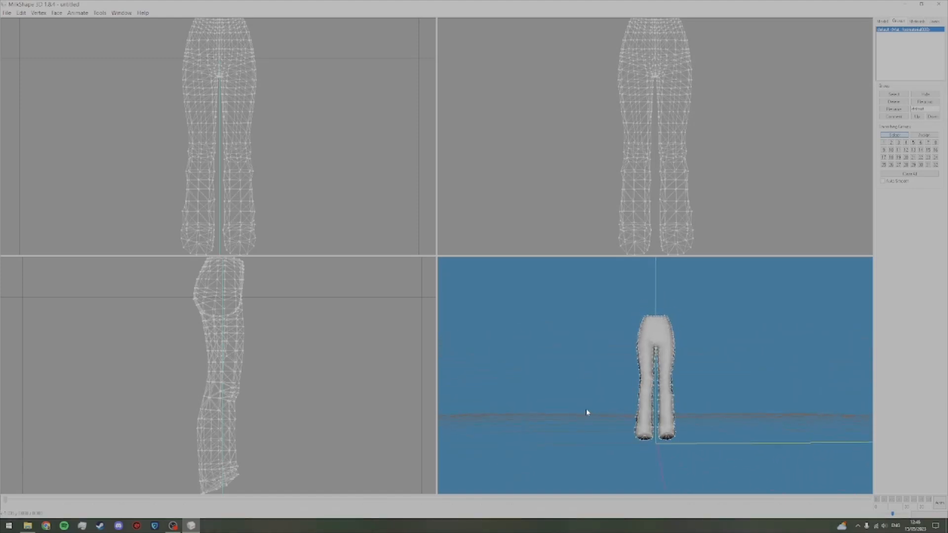
left_click_drag(794, 413, 790, 423)
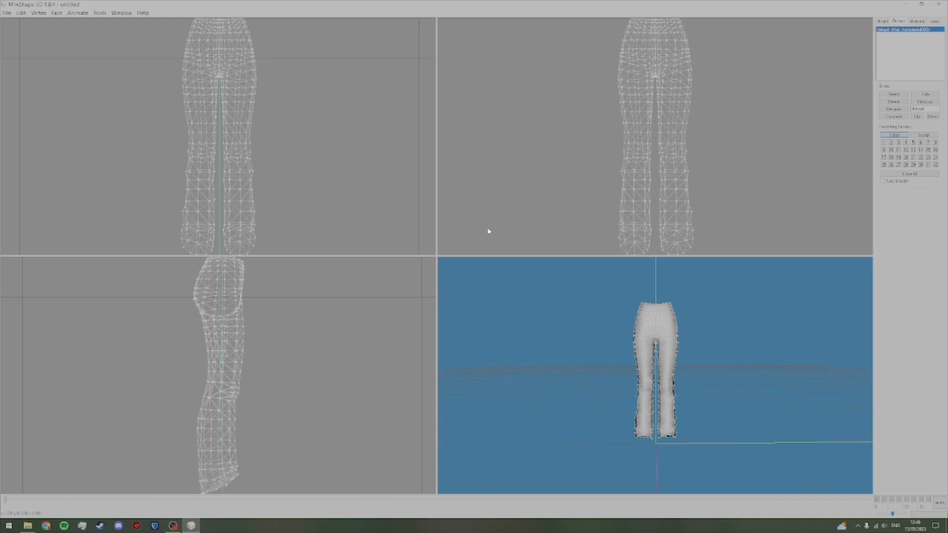
Step: Import the adult female lower-body reference as a TSRW Object from the Wso Exported reference mesh folder
left_click(7, 12)
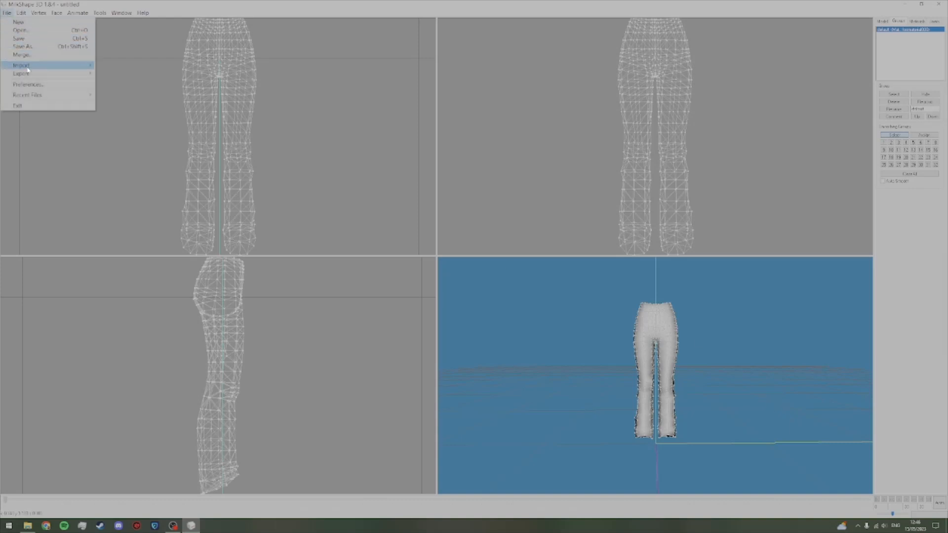
mouse_move(22, 65)
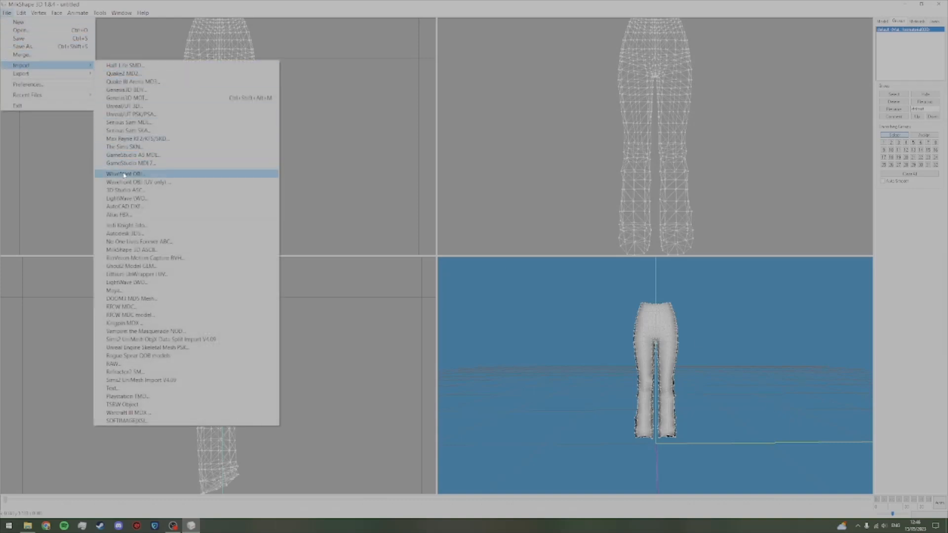
left_click(165, 404)
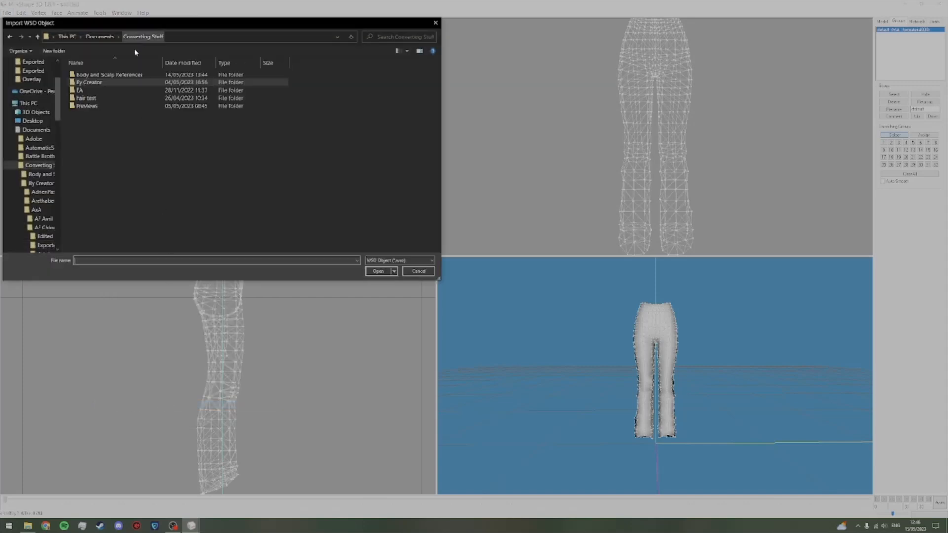
double_click(119, 76)
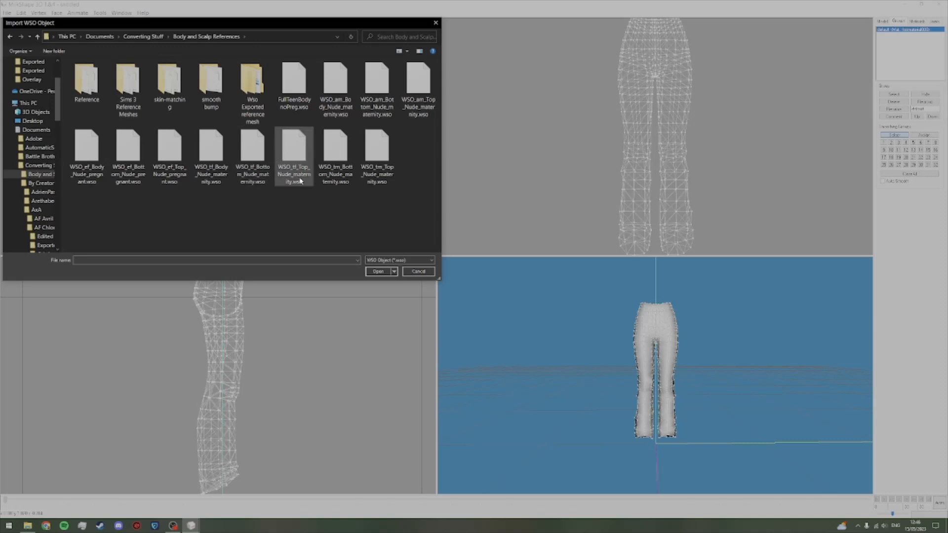
double_click(251, 85)
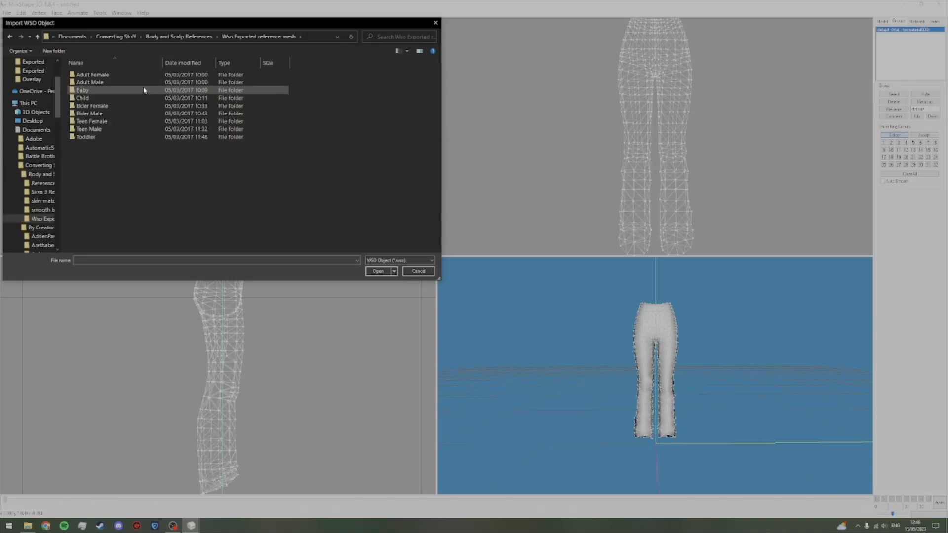
double_click(133, 78)
double_click(132, 78)
double_click(133, 77)
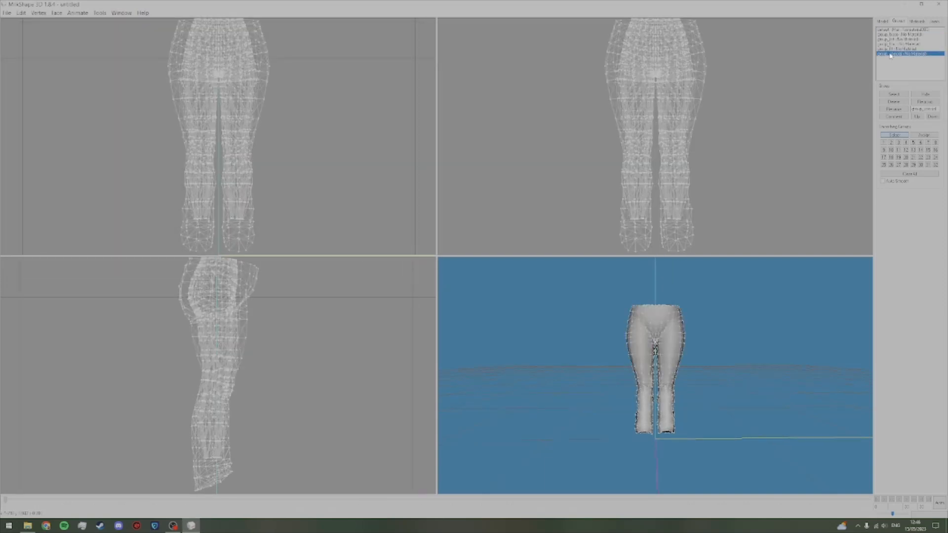
Step: Delete the four imported morph groups, keeping only the jeans group and the base reference group
left_click(896, 102)
left_click(896, 102)
left_click(896, 102)
left_click(895, 102)
Step: Examine how the jeans line up with the base reference mesh around the waist and the leg hems
left_click_drag(680, 382, 704, 237)
left_click_drag(705, 334, 706, 446)
left_click_drag(693, 307, 692, 395)
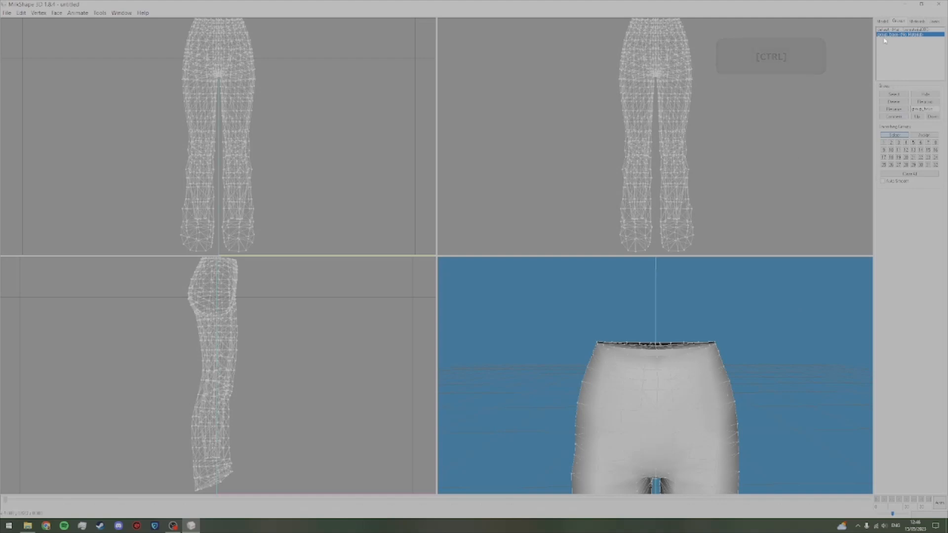
left_click(882, 21)
left_click(925, 37)
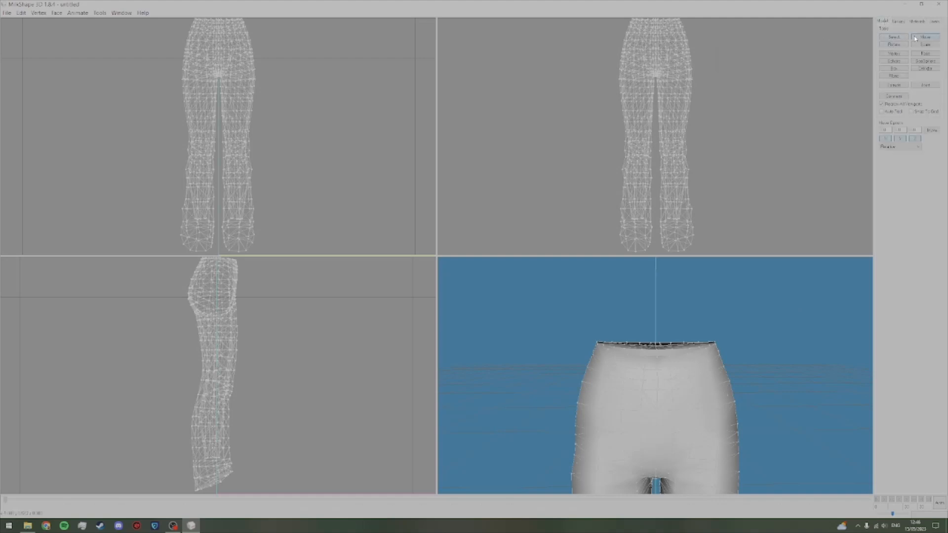
left_click_drag(312, 225, 368, 158)
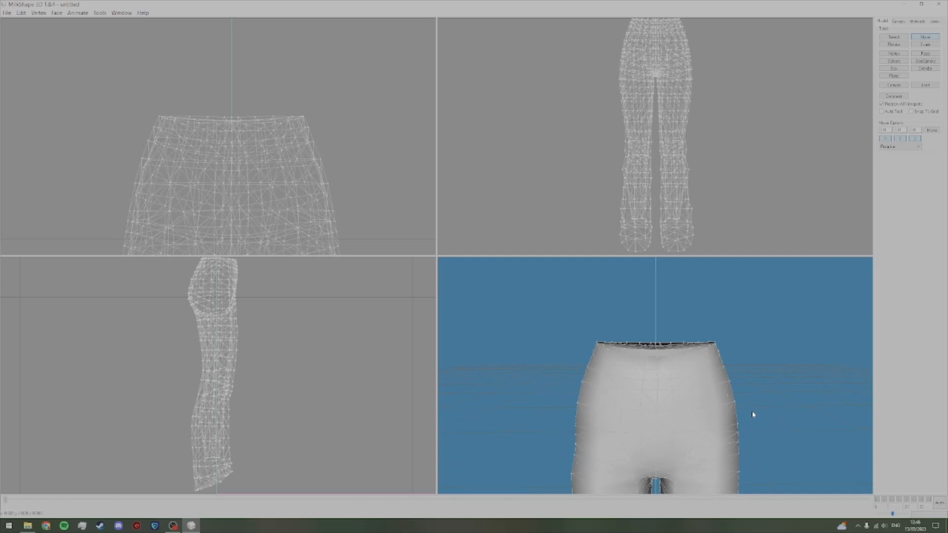
left_click_drag(754, 417, 606, 433)
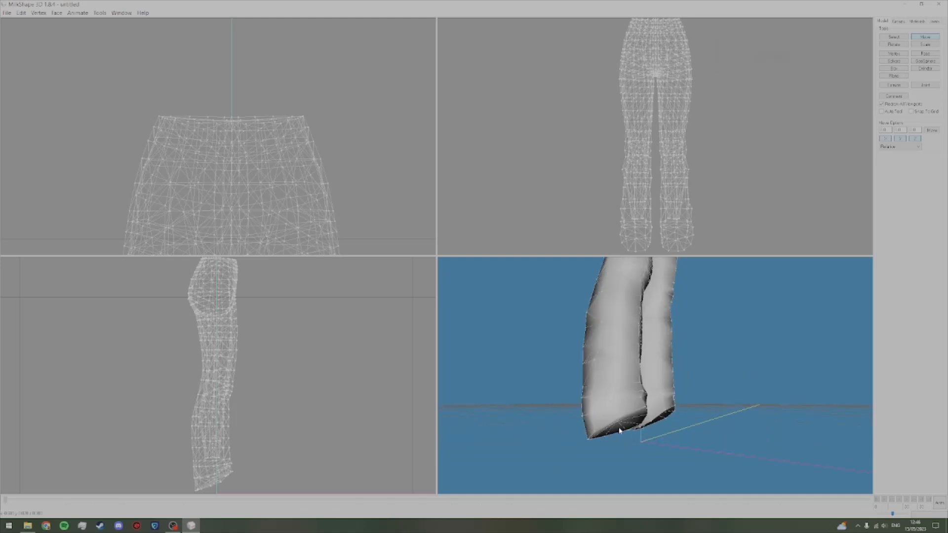
left_click_drag(682, 434, 615, 444)
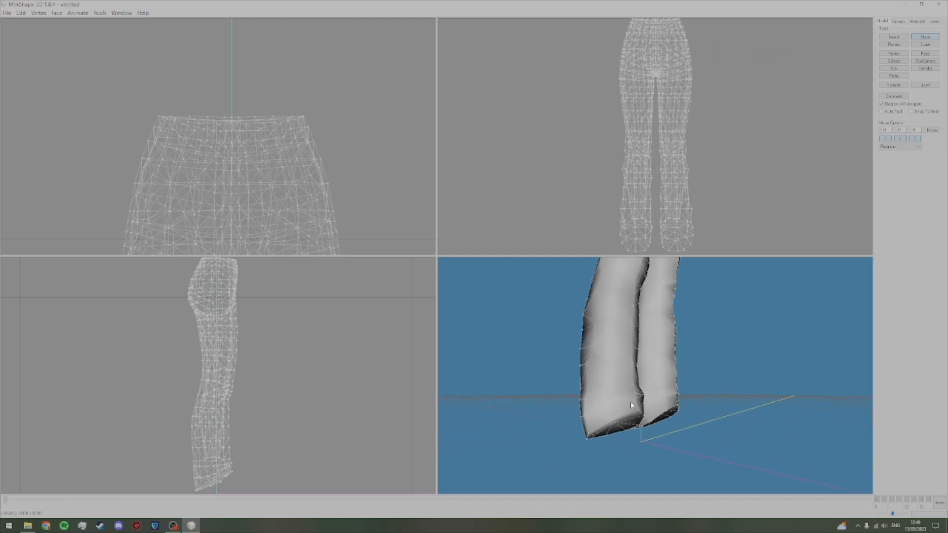
left_click_drag(724, 324, 712, 349)
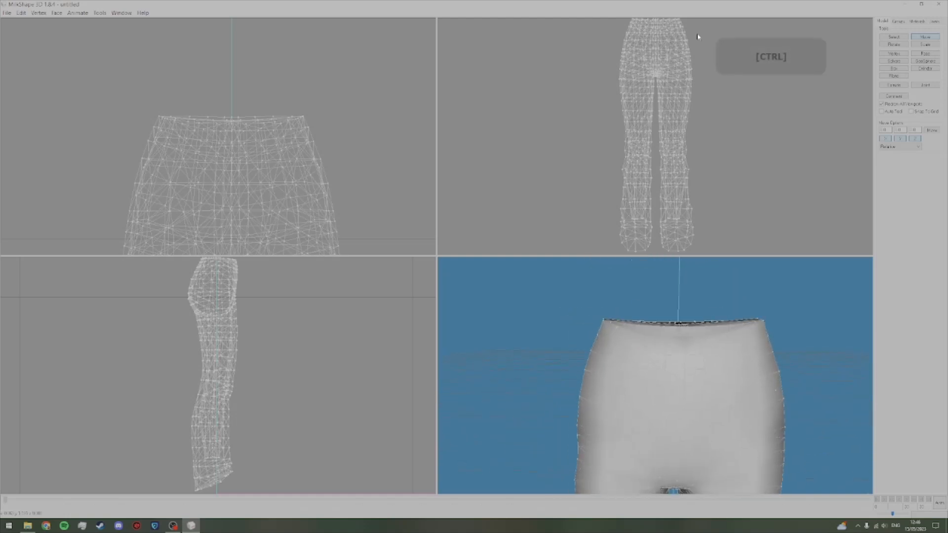
Step: Hide the jeans group, leaving only the base reference group on display
left_click(895, 37)
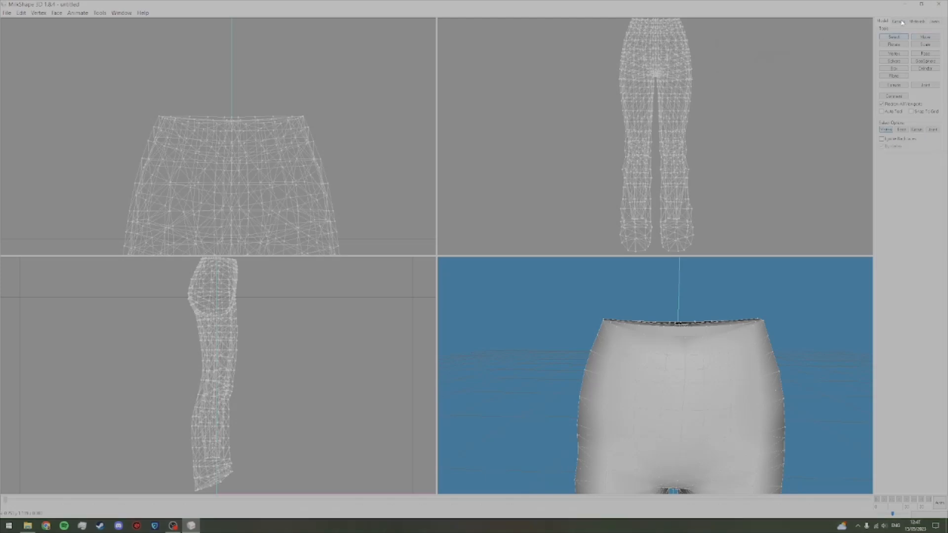
left_click(898, 21)
left_click(907, 30)
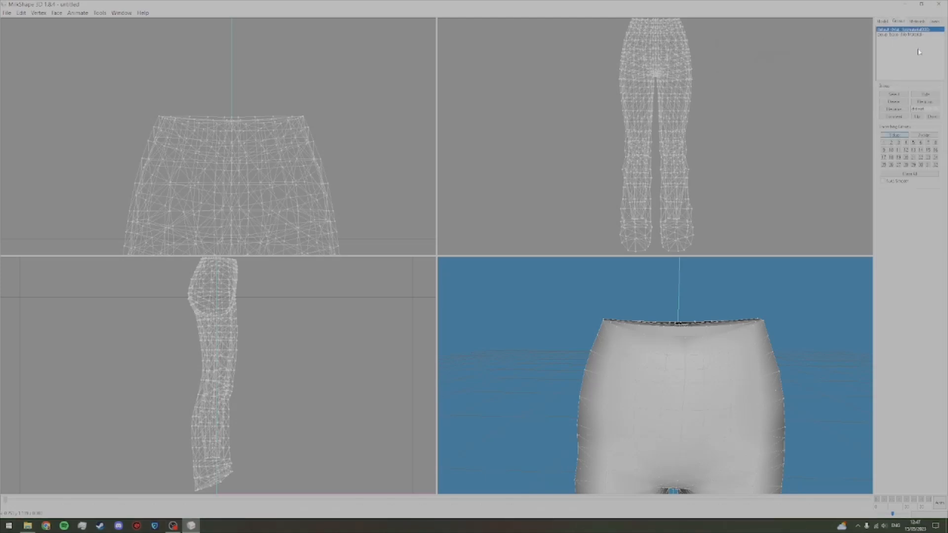
left_click(926, 95)
left_click_drag(364, 225, 366, 177)
Step: Select the base reference's leg vertices below the crotch and delete them
left_click(882, 22)
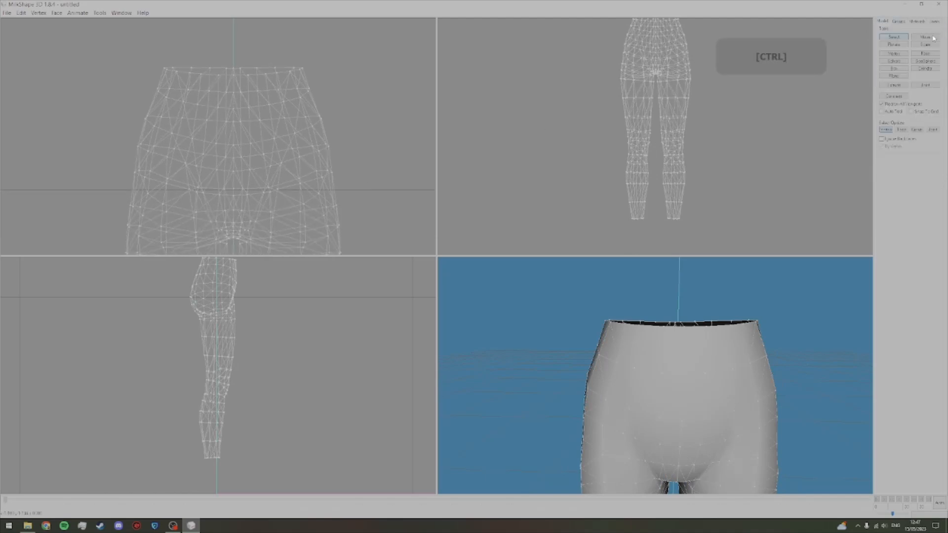
mouse_move(342, 125)
left_mouse_down()
mouse_move(356, 302)
mouse_move(345, 201)
mouse_move(339, 227)
mouse_move(341, 154)
mouse_move(334, 205)
mouse_move(327, 170)
mouse_move(330, 108)
mouse_move(335, 116)
left_mouse_up()
left_click(896, 38)
left_click_drag(162, 113, 276, 259)
key("Delete")
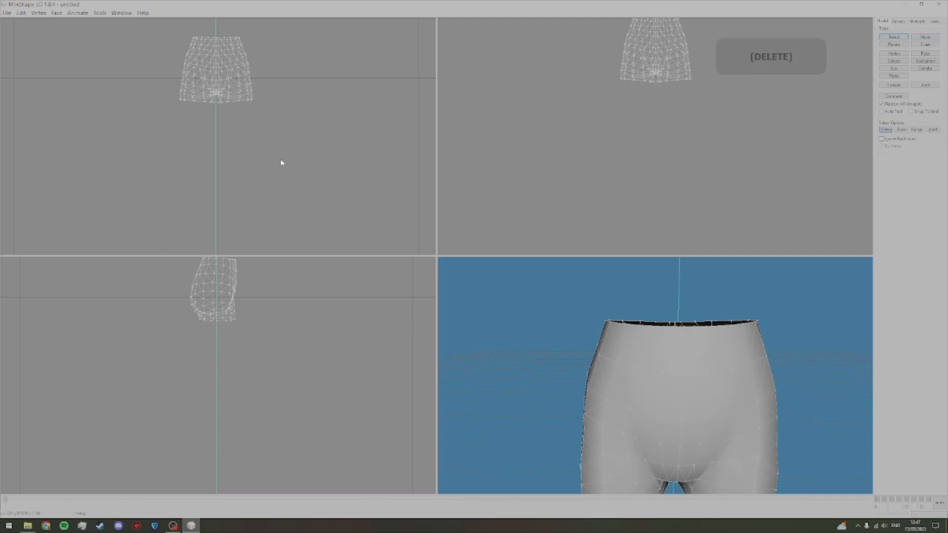
Step: Delete the reference mesh's remaining hip, crotch and upper-thigh vertices, keeping the area around the waist
key("shift")
left_click(929, 39)
scroll(302, 123, "up", 5)
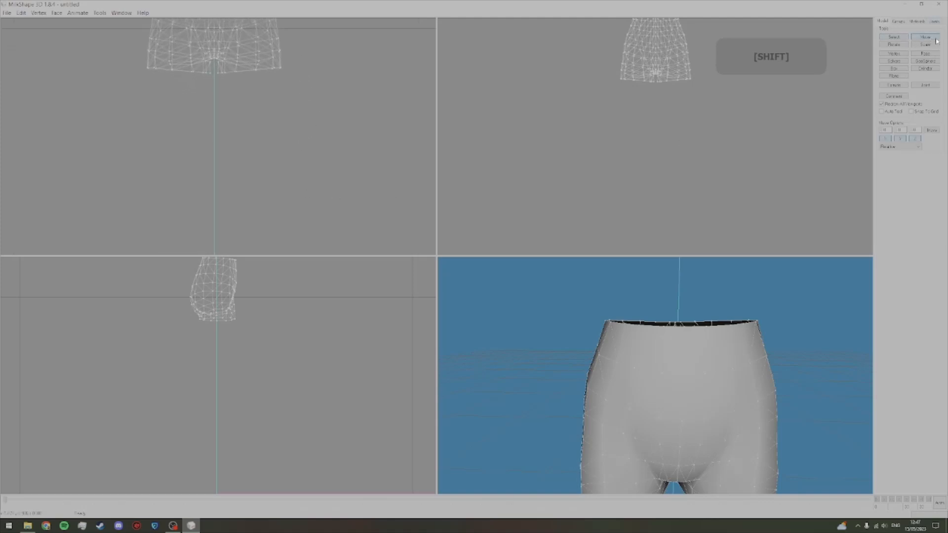
key("shift")
left_click_drag(348, 134, 350, 69)
left_click_drag(367, 216, 381, 35)
left_click_drag(362, 96, 355, 169)
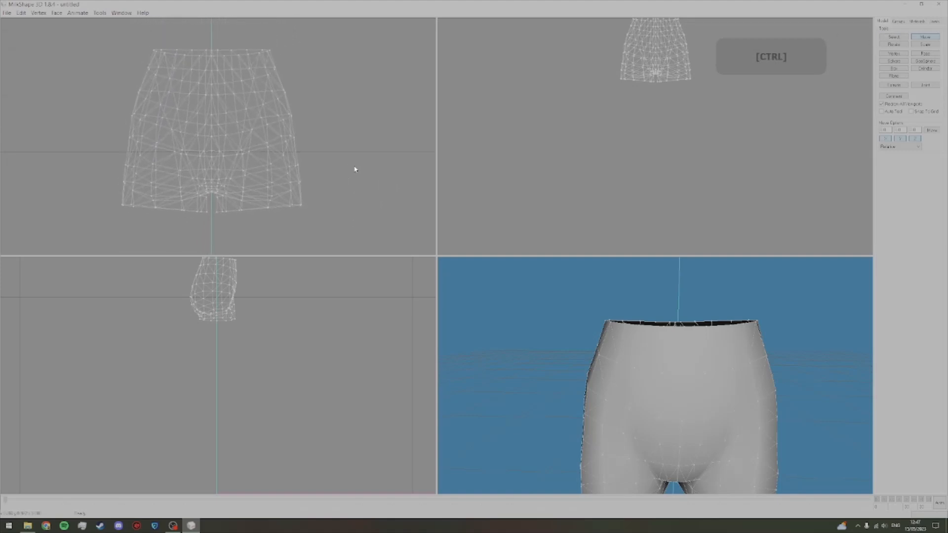
left_click(897, 37)
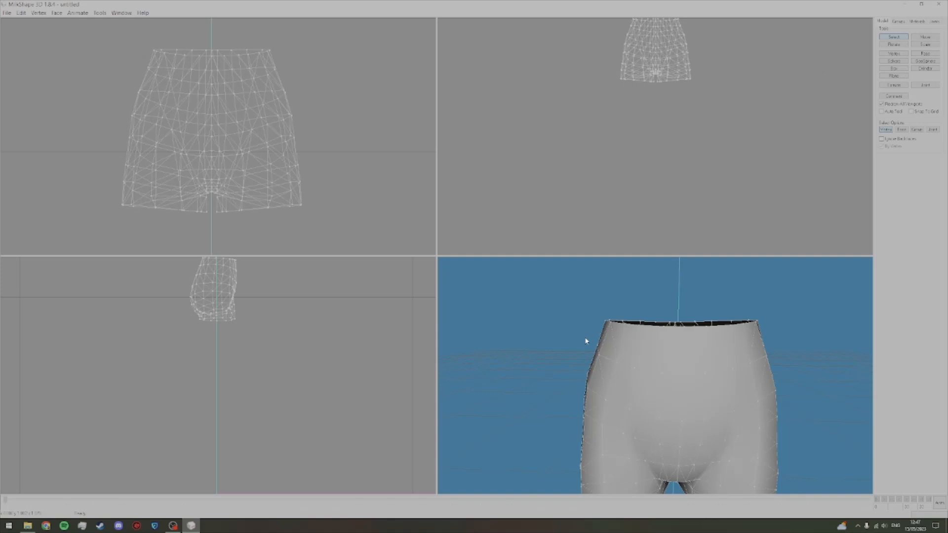
scroll(596, 338, "down", 3)
left_click_drag(123, 111, 307, 224)
key("Delete")
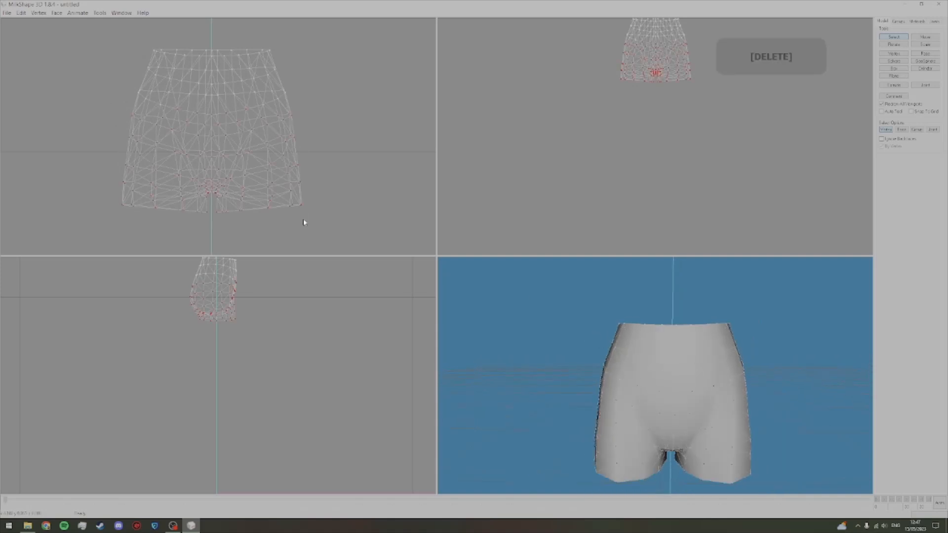
Step: Trim the lower rows off the remaining reference piece, keeping only a narrow strip around the waist
left_click_drag(135, 83, 270, 110)
key("Delete")
key("Delete")
key("Delete")
key("Delete")
left_click_drag(634, 332, 657, 337)
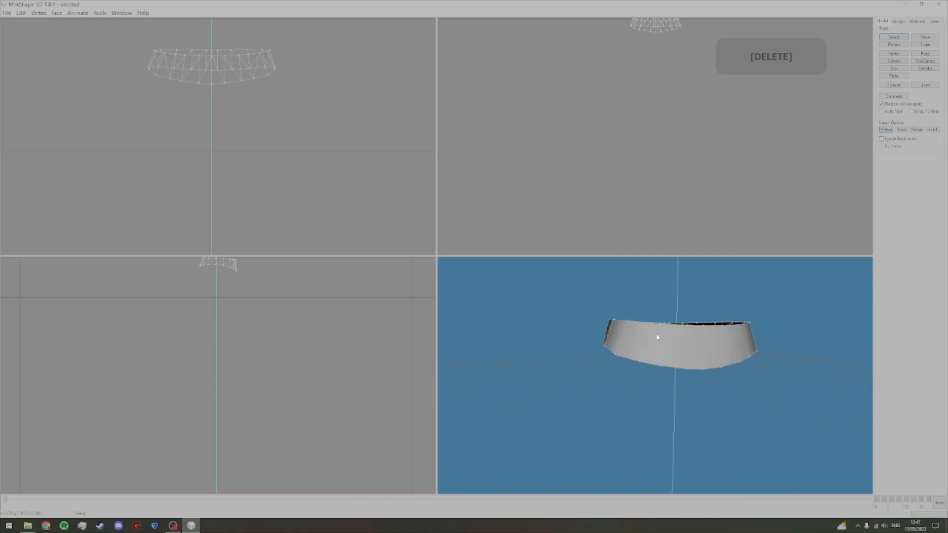
Step: Unhide the jeans group and check how the waistline meets the reference strip from the front and back
left_click(898, 21)
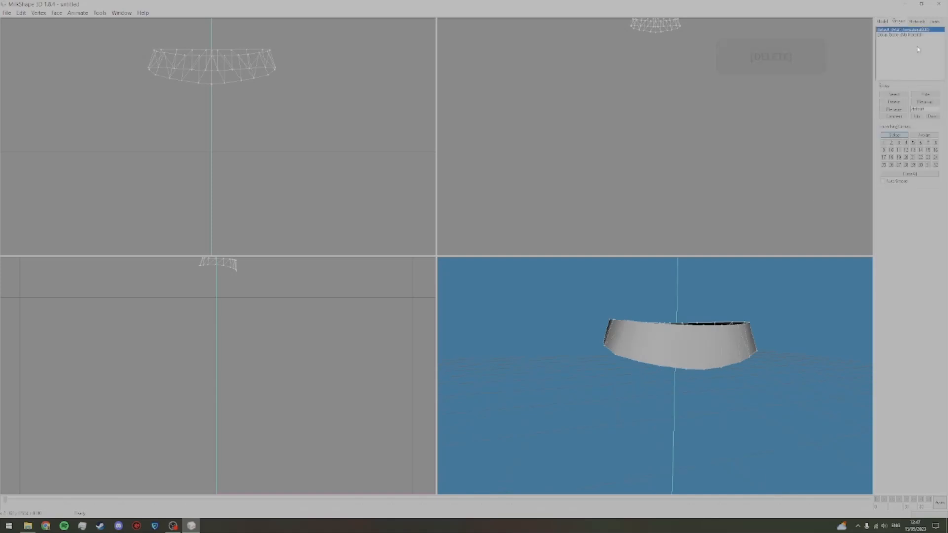
left_click(926, 97)
left_click_drag(677, 357, 812, 387)
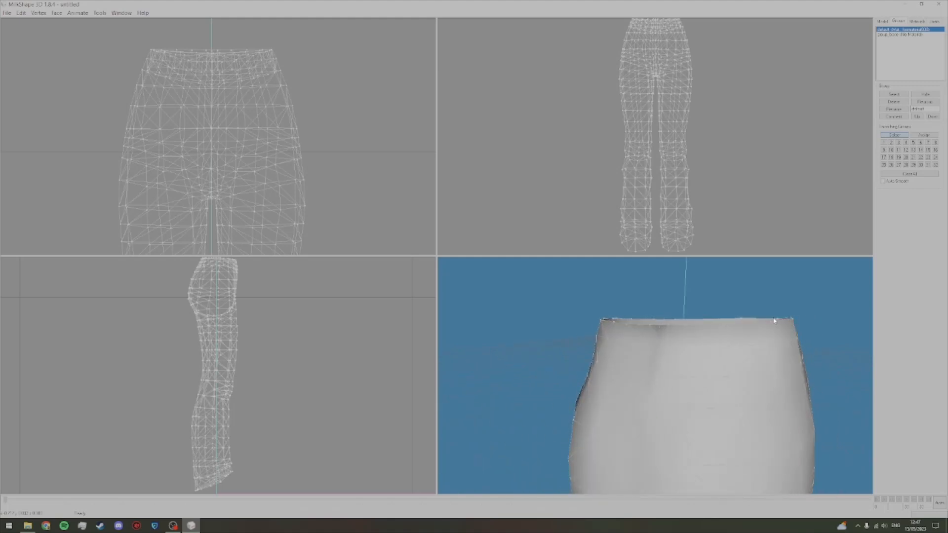
left_click_drag(624, 323, 655, 325)
scroll(655, 325, "up", 1)
scroll(655, 324, "down", 1)
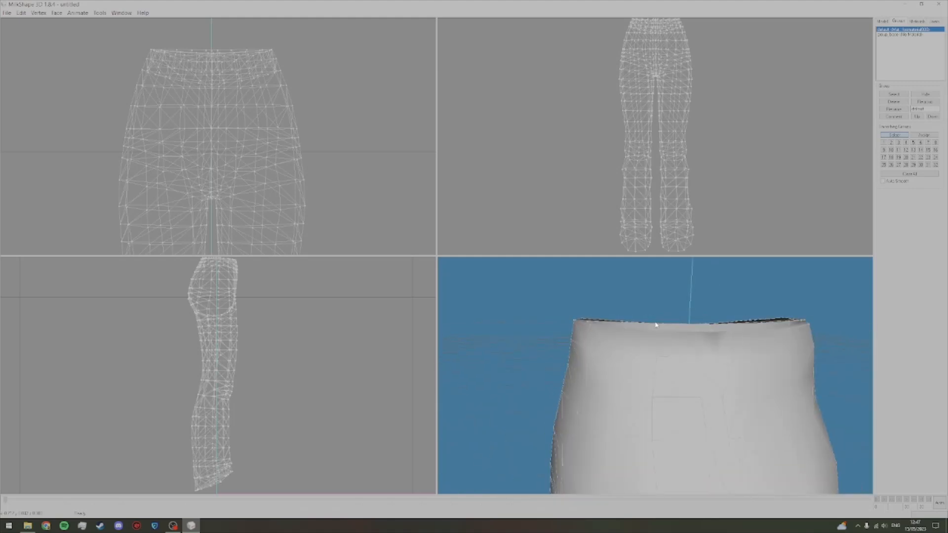
left_click_drag(731, 329, 754, 342)
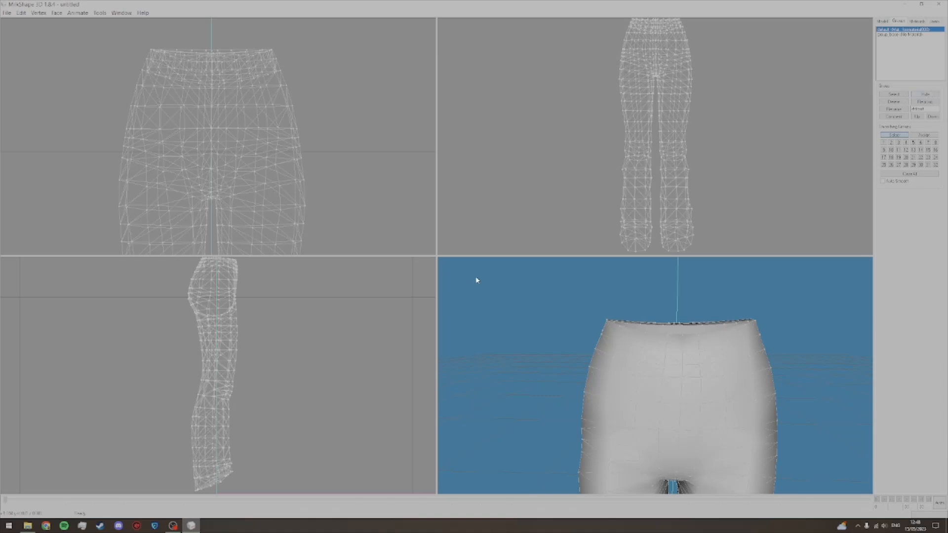
Step: Save the project as F Milkshape in the Edited folder of AF Chloe Jeans
left_click(7, 13)
left_click(15, 39)
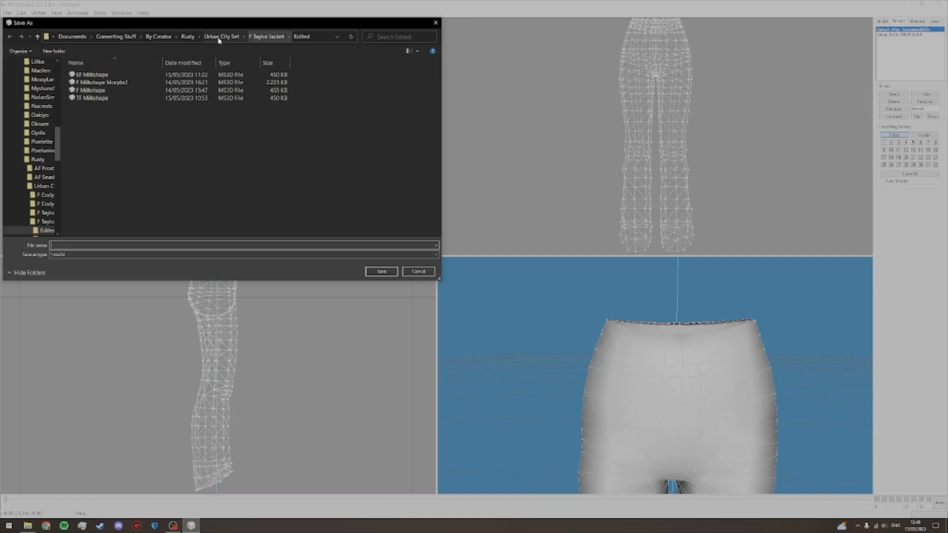
left_click(146, 40)
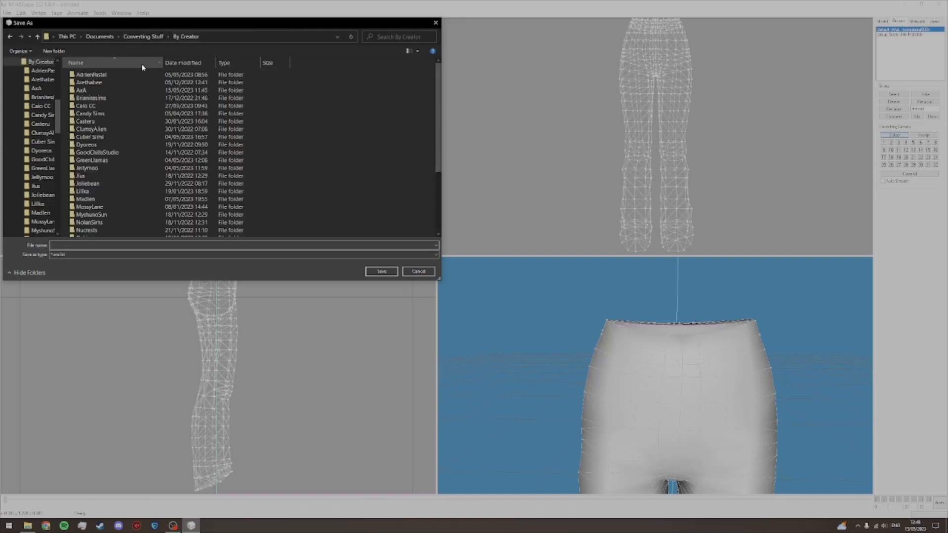
double_click(116, 90)
double_click(104, 83)
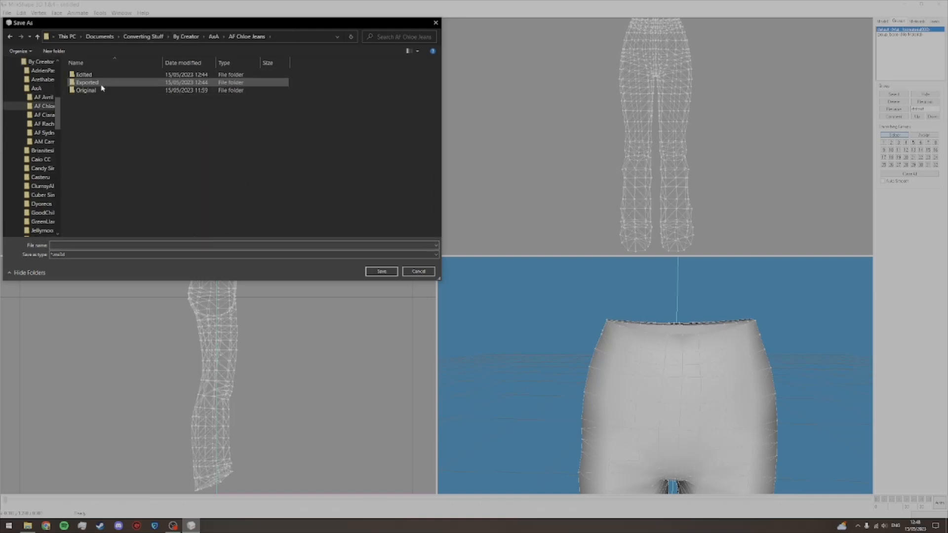
double_click(96, 75)
left_click(123, 246)
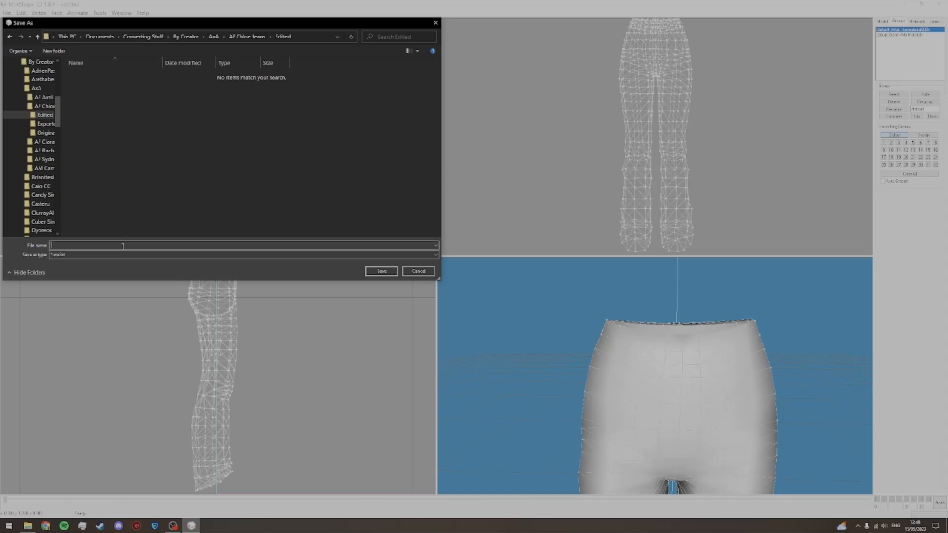
key("shift")
type("F")
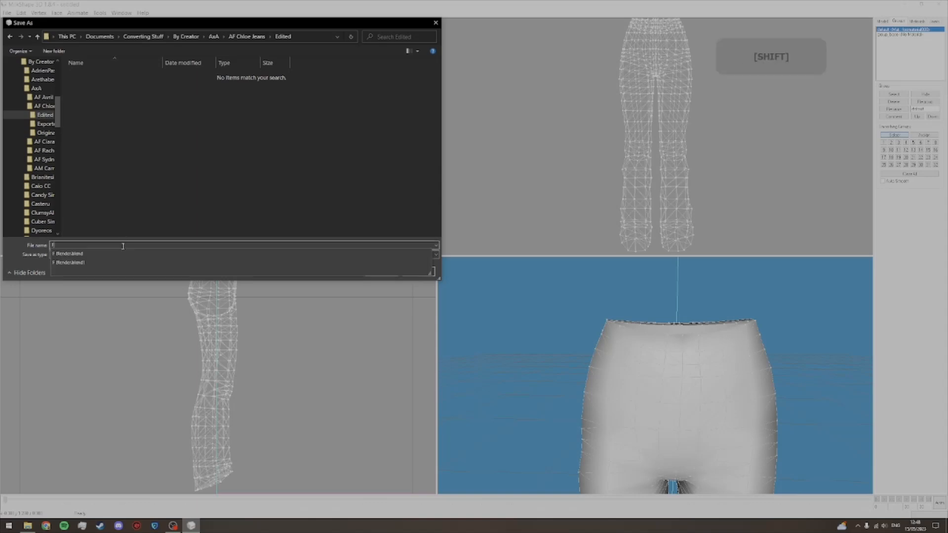
type(" Milk")
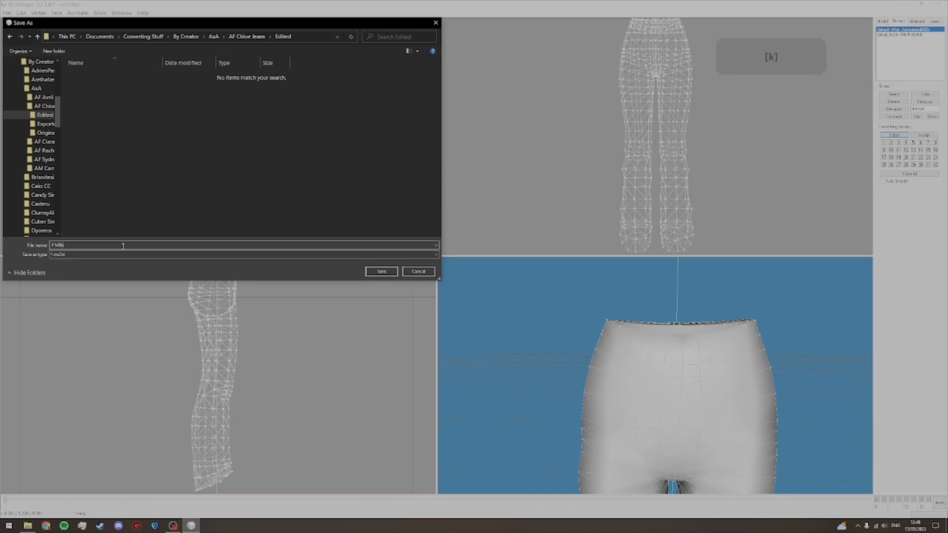
type("shape")
key("Return")
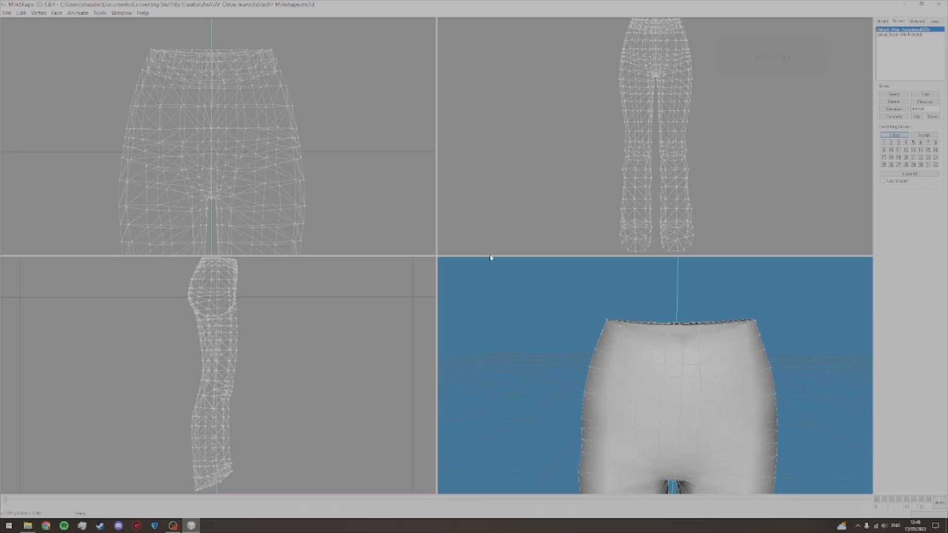
Step: Select both the jeans and base reference groups and regroup them into a single group
scroll(748, 371, "down", 3)
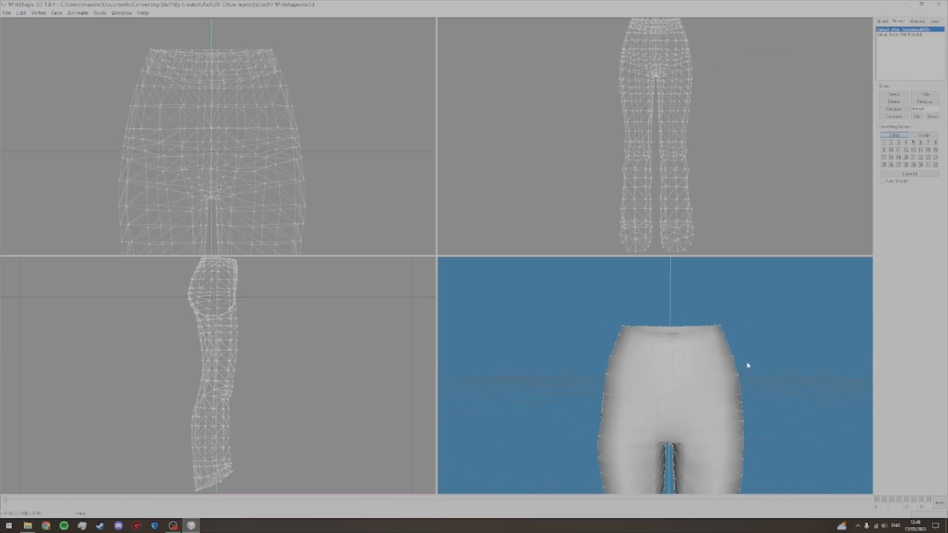
left_click(888, 95)
left_click(901, 34)
left_click(904, 94)
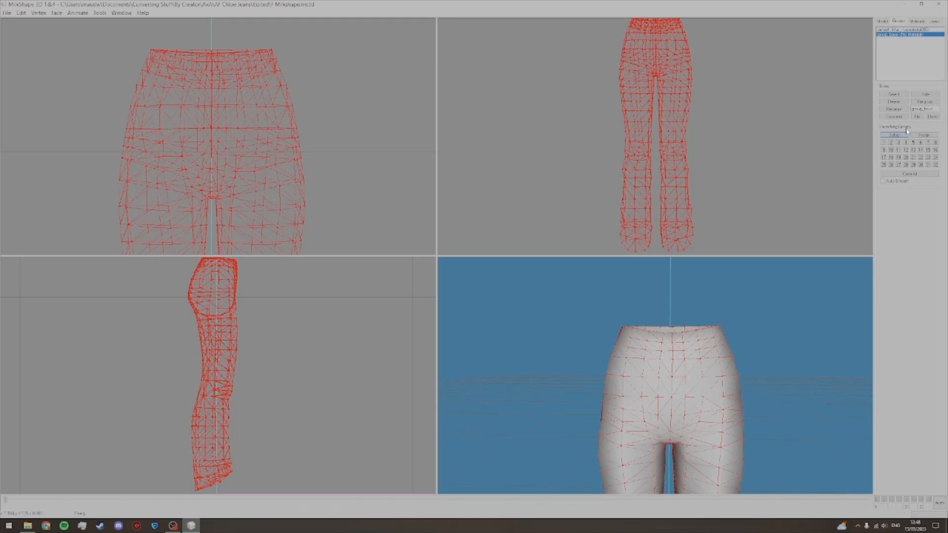
key("ctrl")
left_click(930, 102)
Step: Rename the combined group as group_base
double_click(911, 109)
type("o")
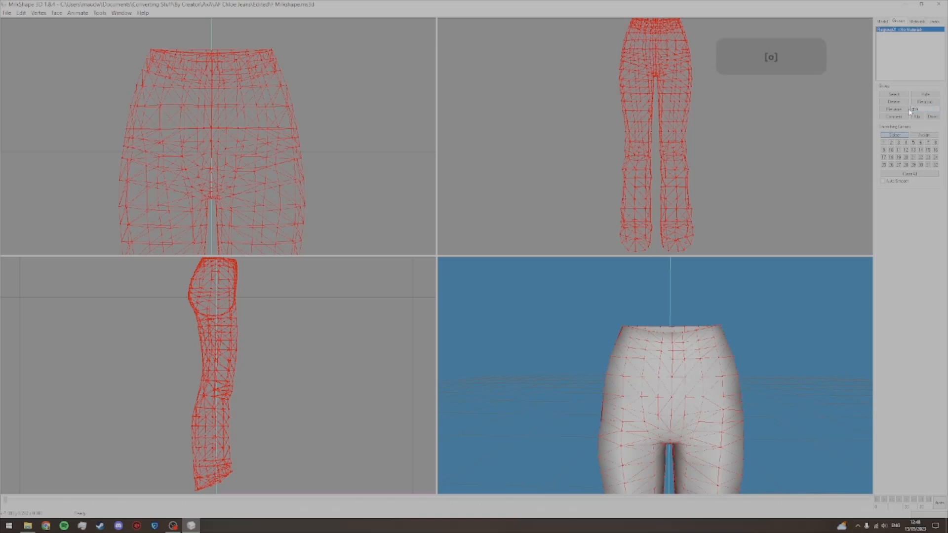
type("up_base")
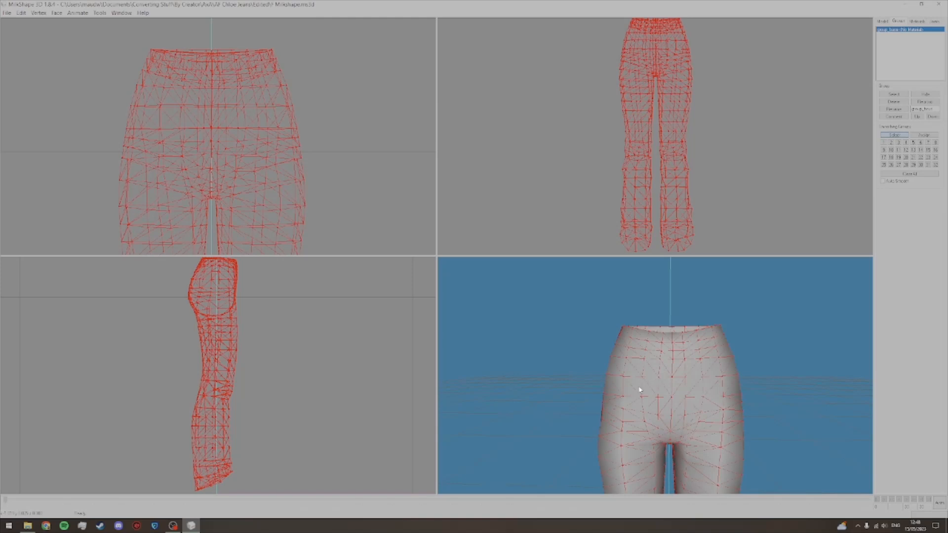
Step: Export the mesh as a TSRW Object named F Milkshape Export in the Exported folder of AF Chloe Jeans
left_click(7, 14)
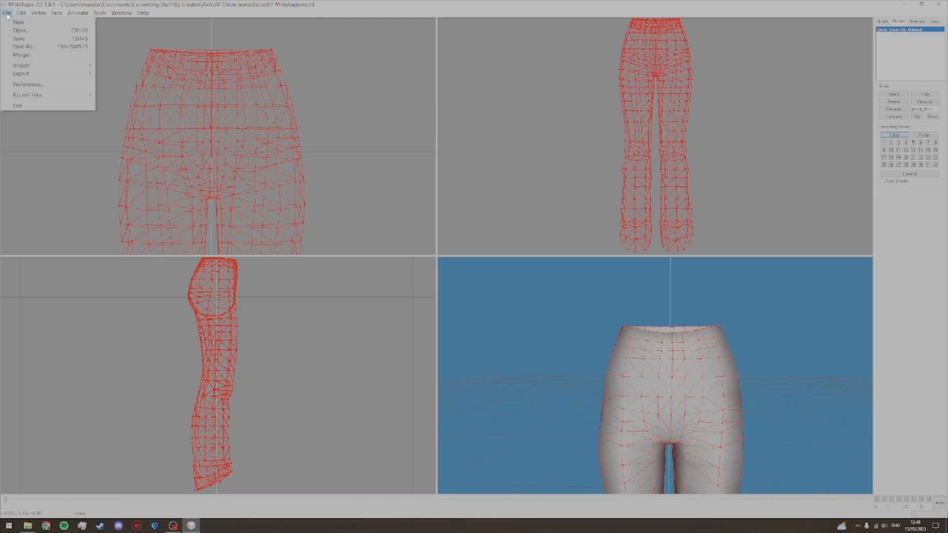
mouse_move(22, 77)
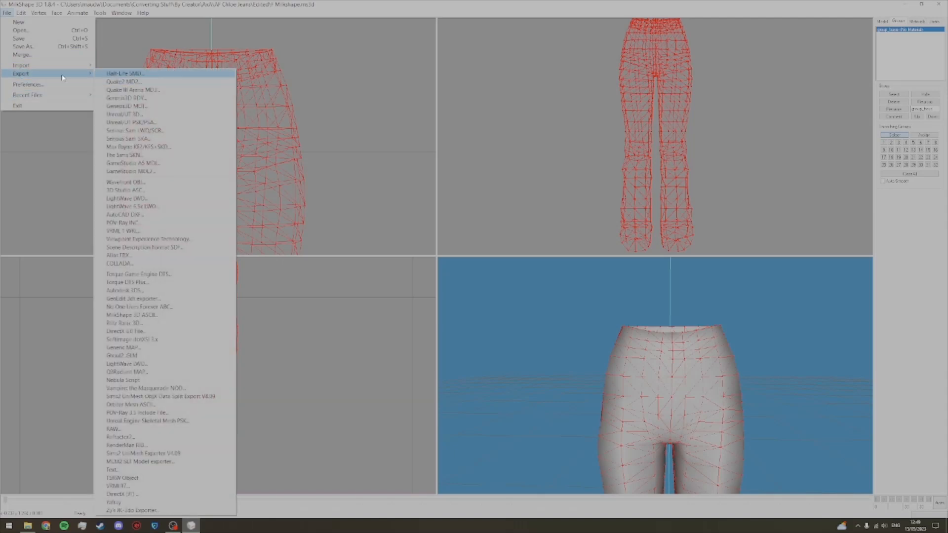
left_click(148, 477)
left_click(246, 38)
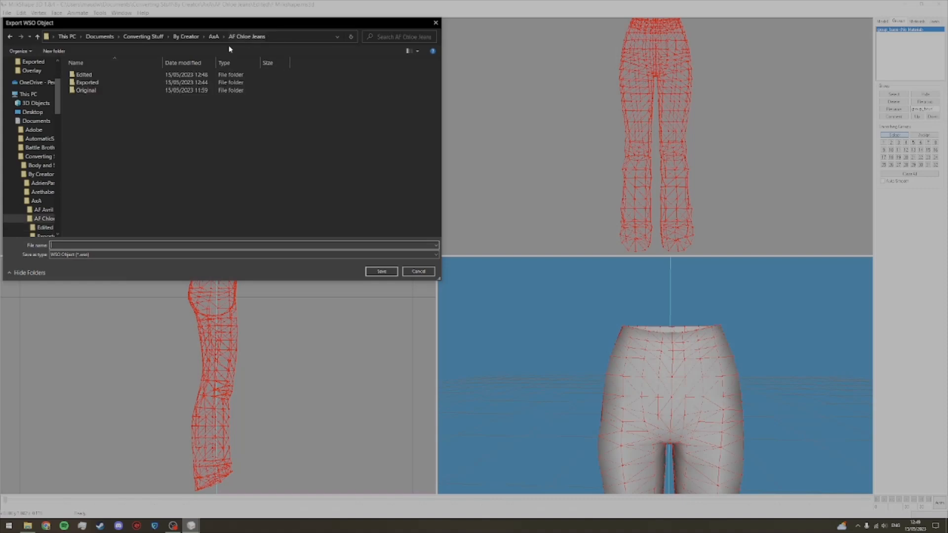
double_click(151, 87)
left_click(148, 246)
type("F")
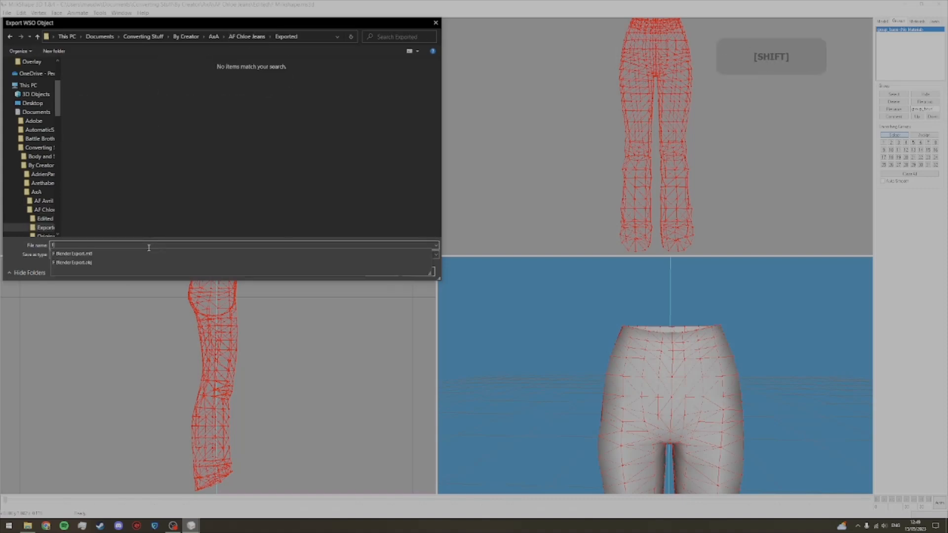
type(" Millishape Export")
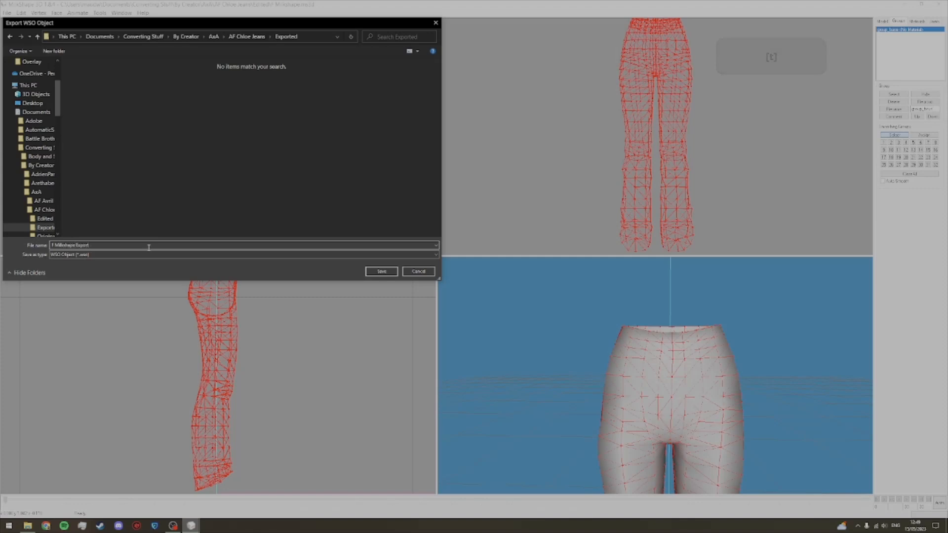
key("Return")
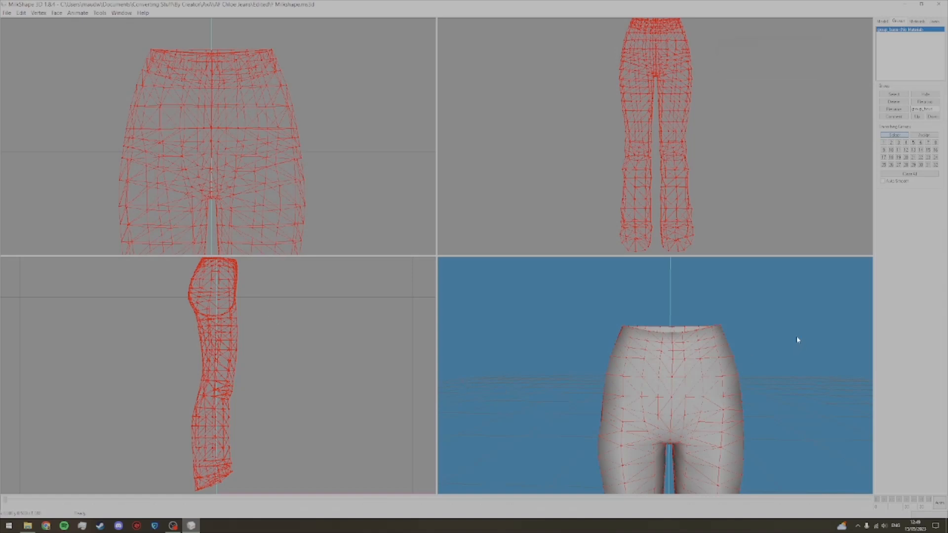
Step: Undo the renaming and regrouping so the jeans and base reference are separate groups, and close MilkShape
scroll(795, 338, "up", 1)
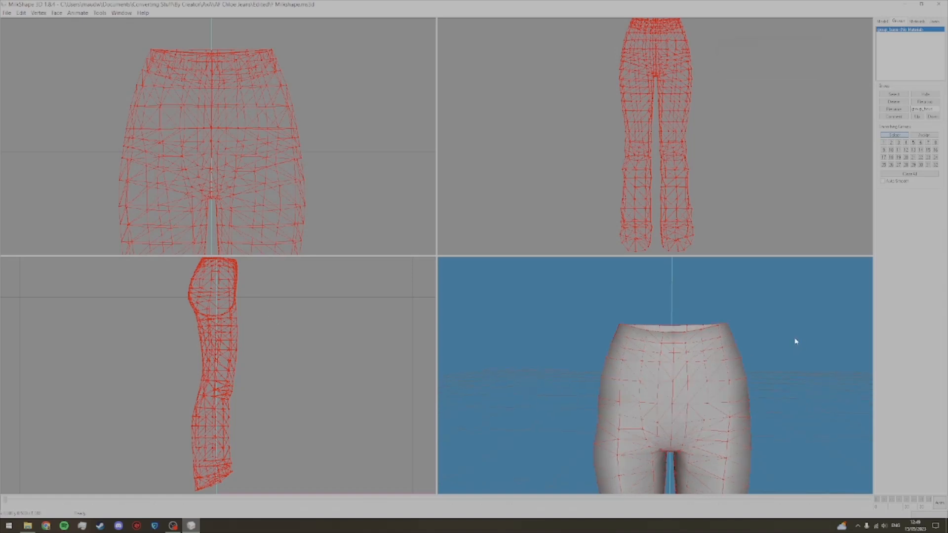
key("ctrl")
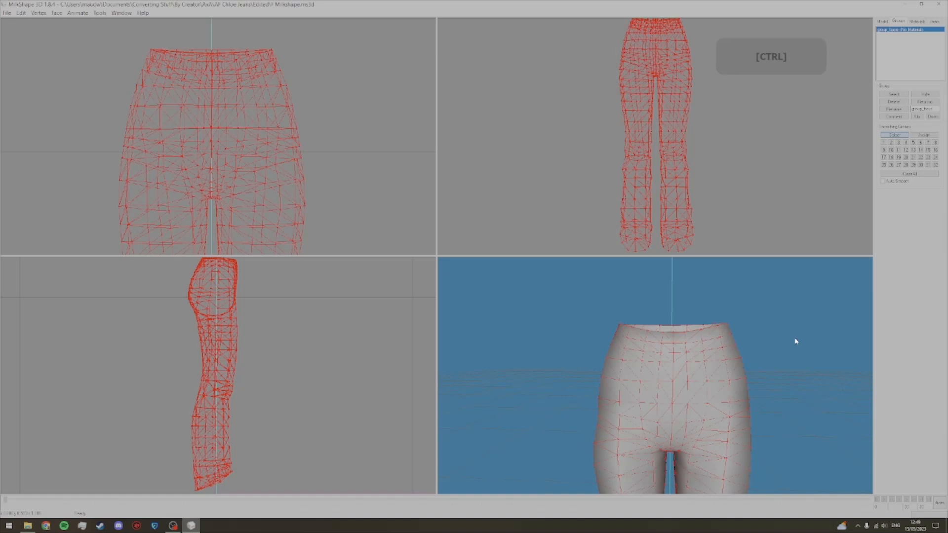
key("ctrl+z")
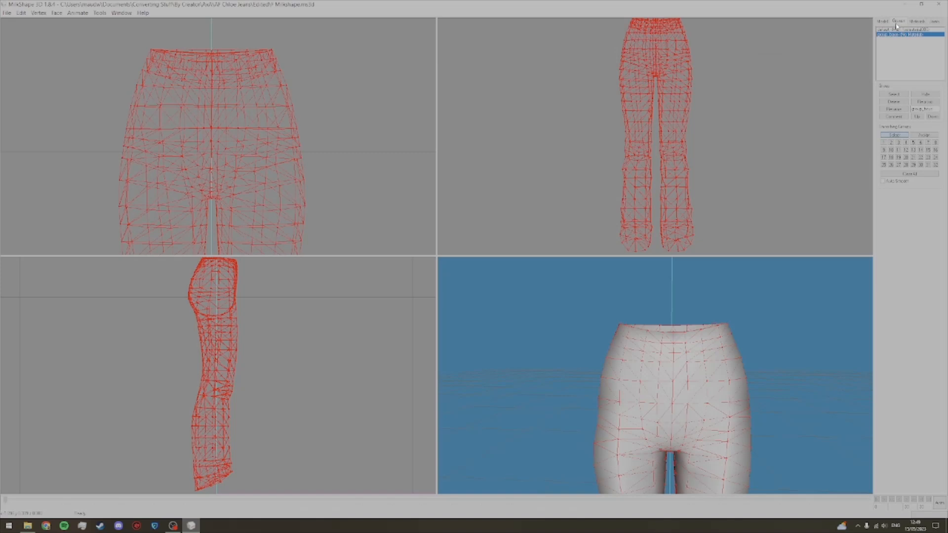
key("ctrl")
scroll(772, 301, "up", 1)
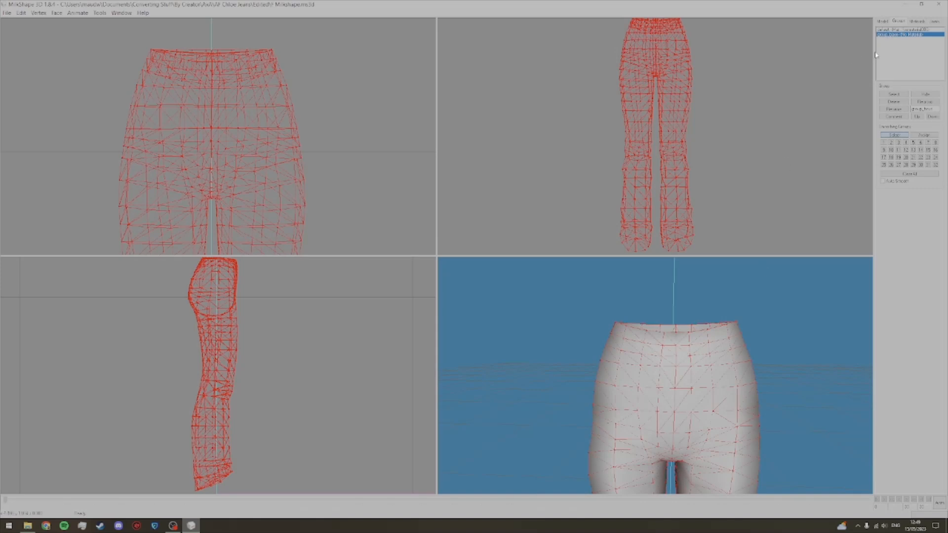
left_click(938, 4)
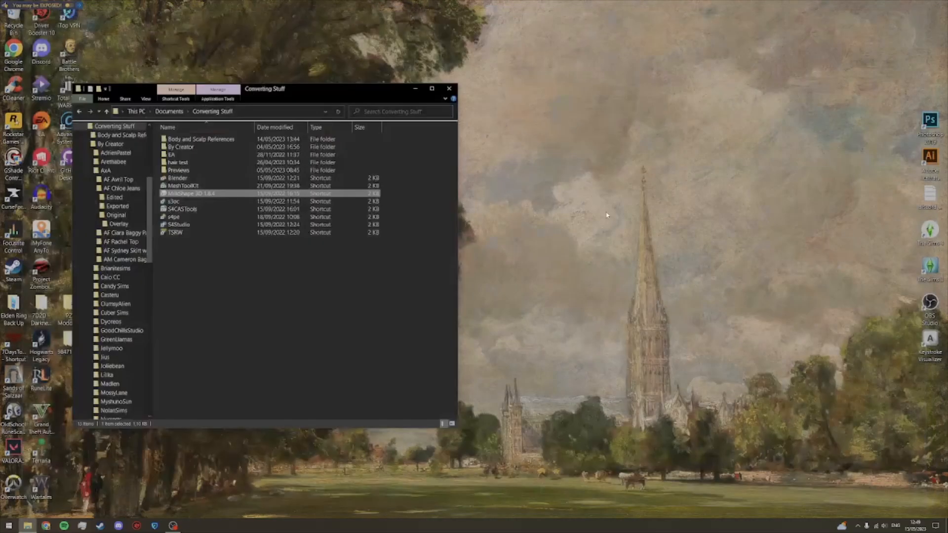
Step: Launch MeshToolKit from the Converting Stuff folder and show the WSO auto tools for assigning bones
left_click(196, 186)
double_click(196, 186)
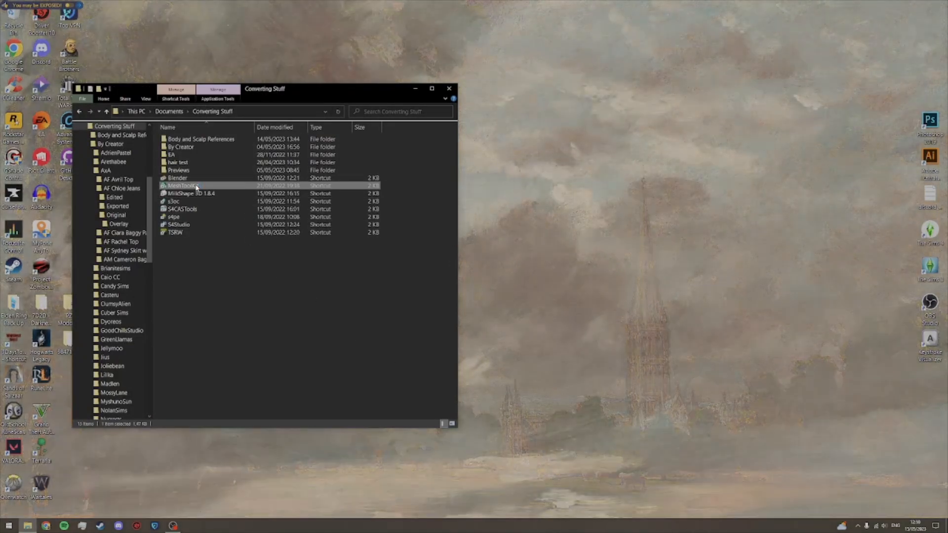
left_click(496, 180)
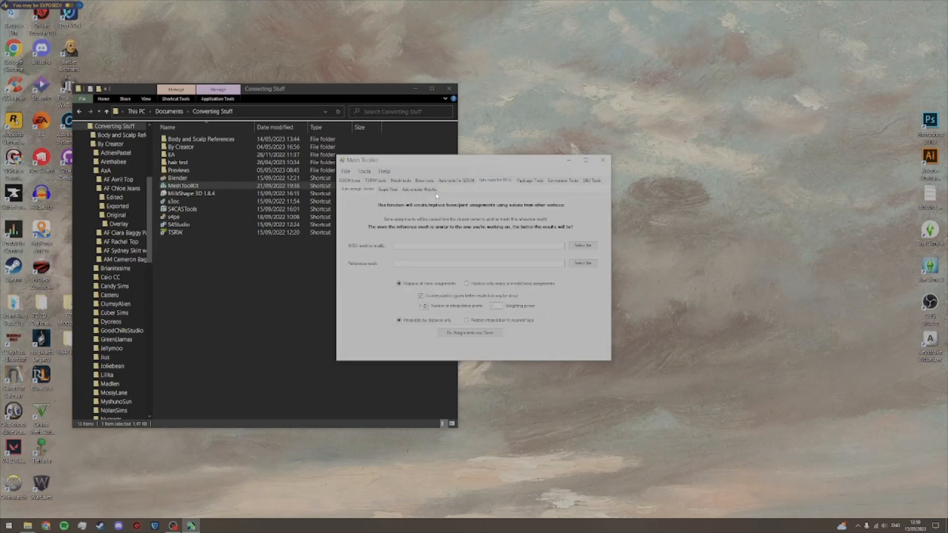
Step: Set the bone reference mesh to AF_BottomJeansFlared.wso from the AF folder of Body and Scalp References
left_click(579, 263)
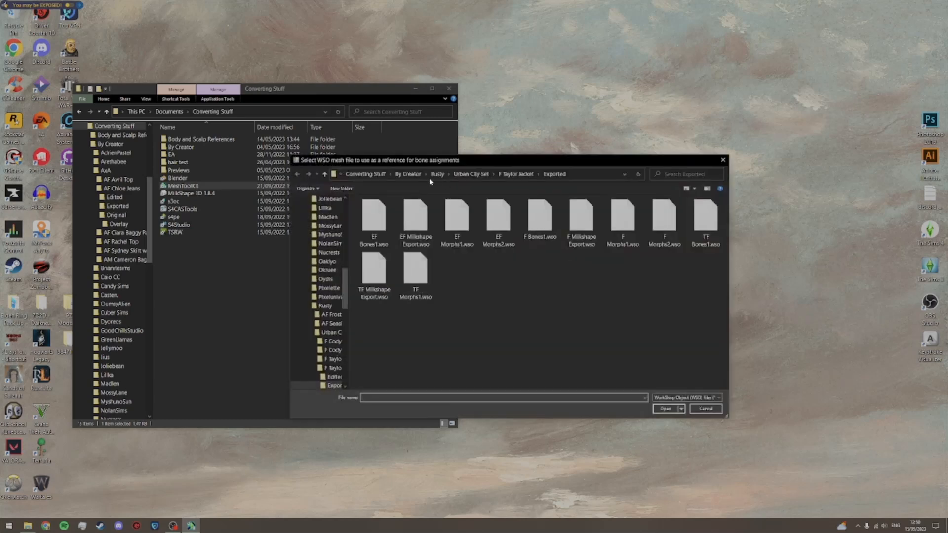
left_click(364, 173)
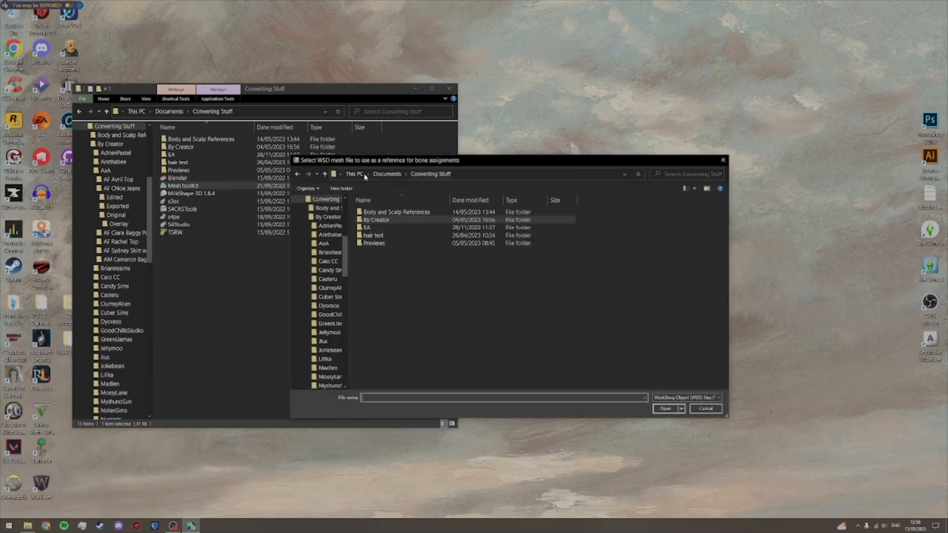
double_click(384, 212)
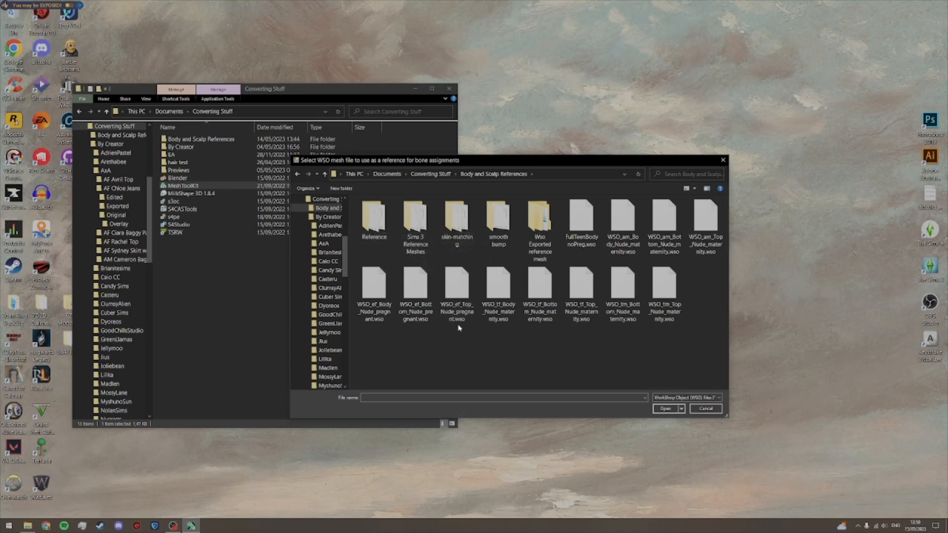
double_click(377, 230)
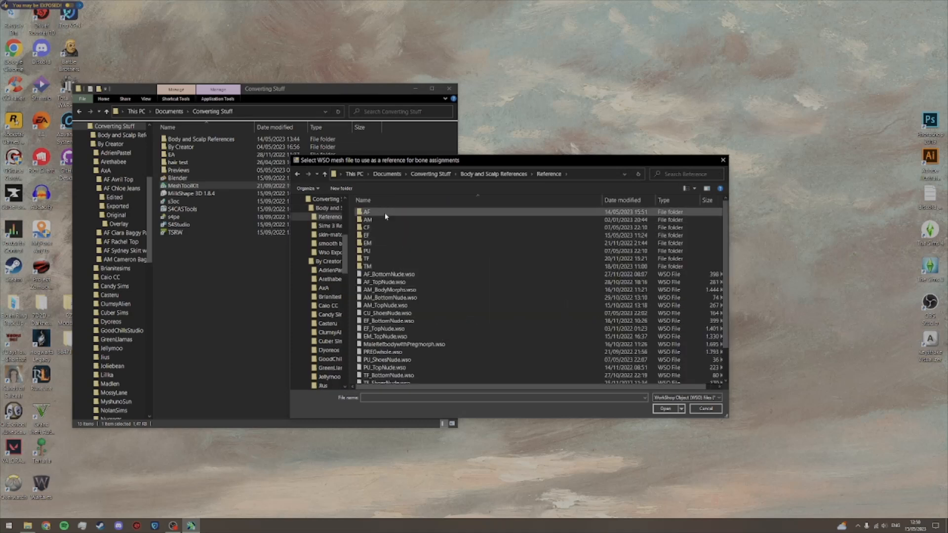
double_click(386, 214)
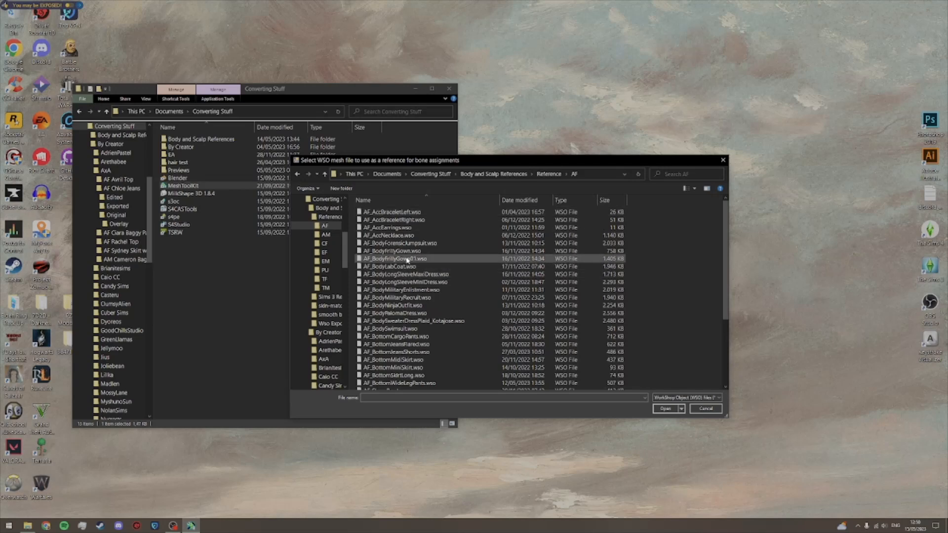
scroll(417, 307, "down", 2)
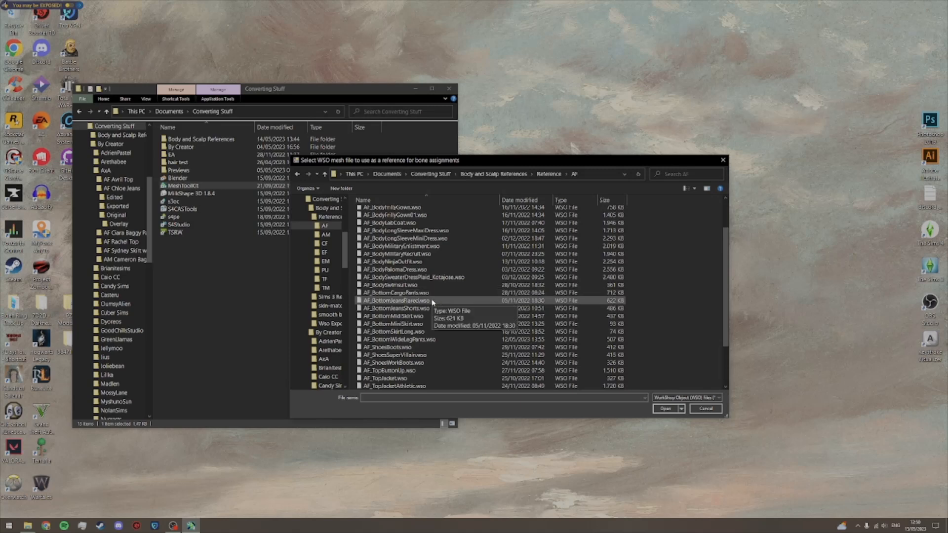
left_click(432, 302)
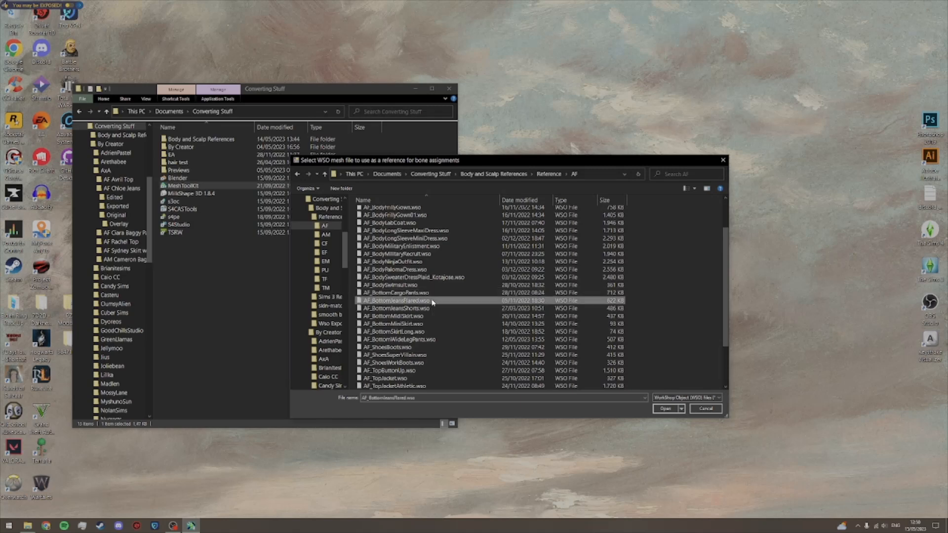
left_click(666, 409)
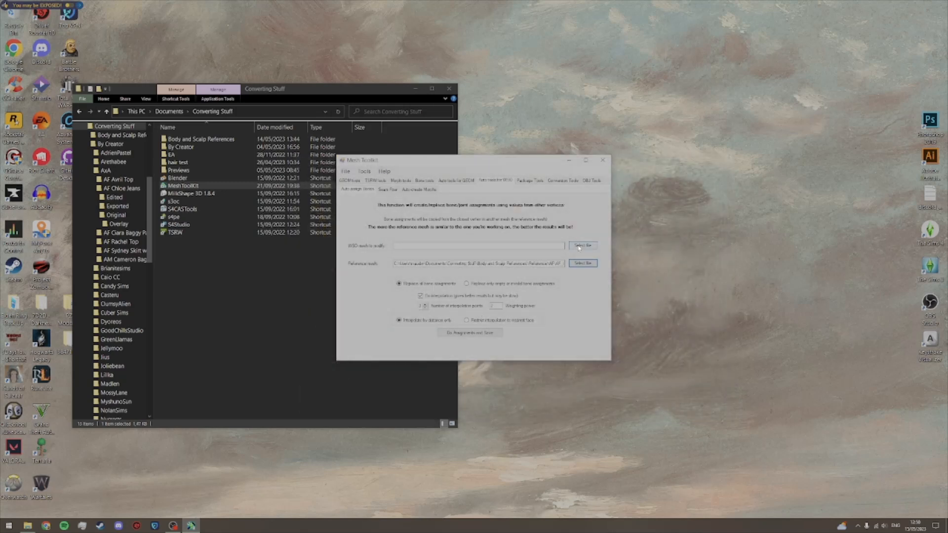
Step: Load F Milkshape Export.wso from the Exported folder of AF Chloe Jeans as the WSO mesh to modify
left_click(581, 246)
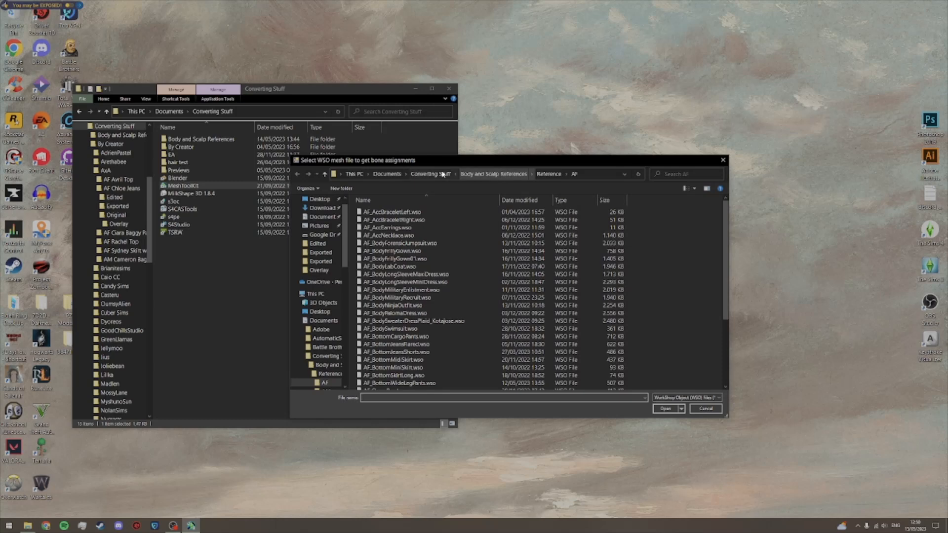
left_click(430, 174)
double_click(378, 219)
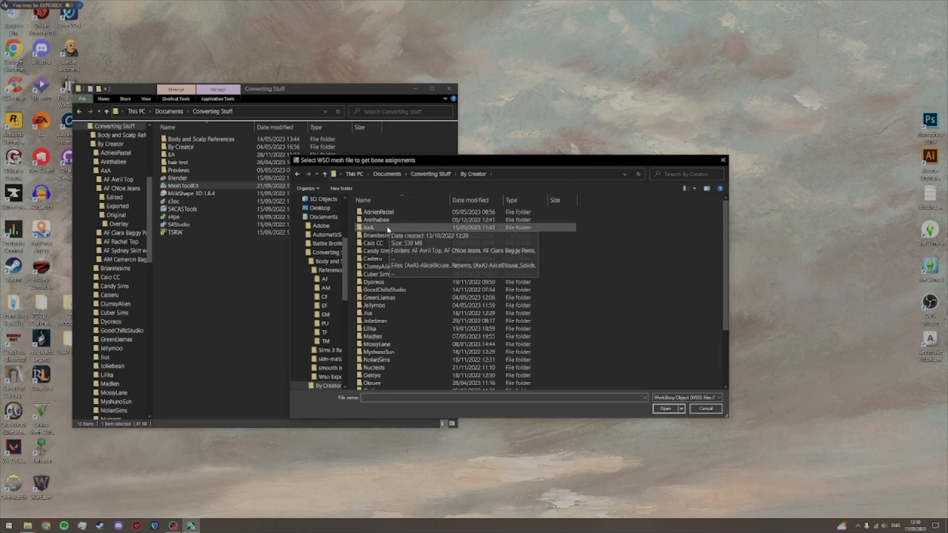
double_click(388, 228)
double_click(390, 220)
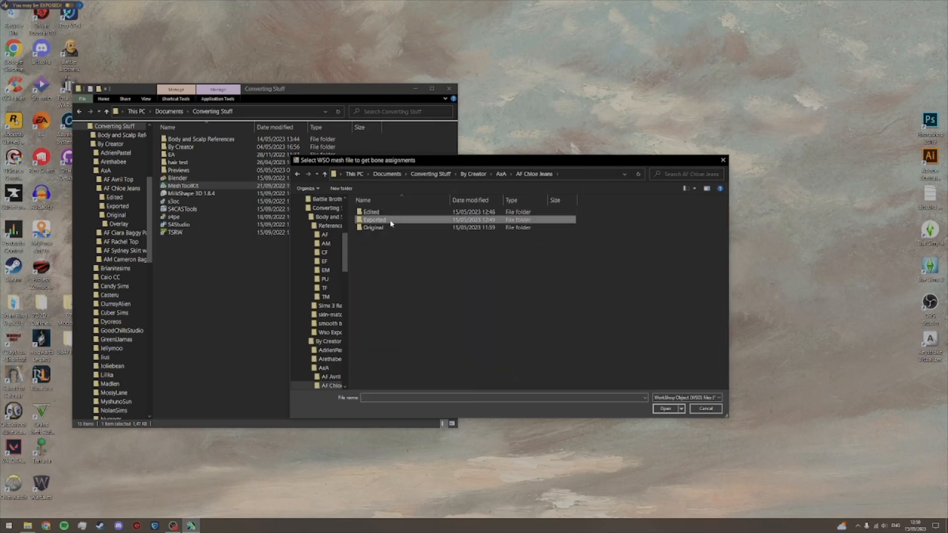
double_click(390, 222)
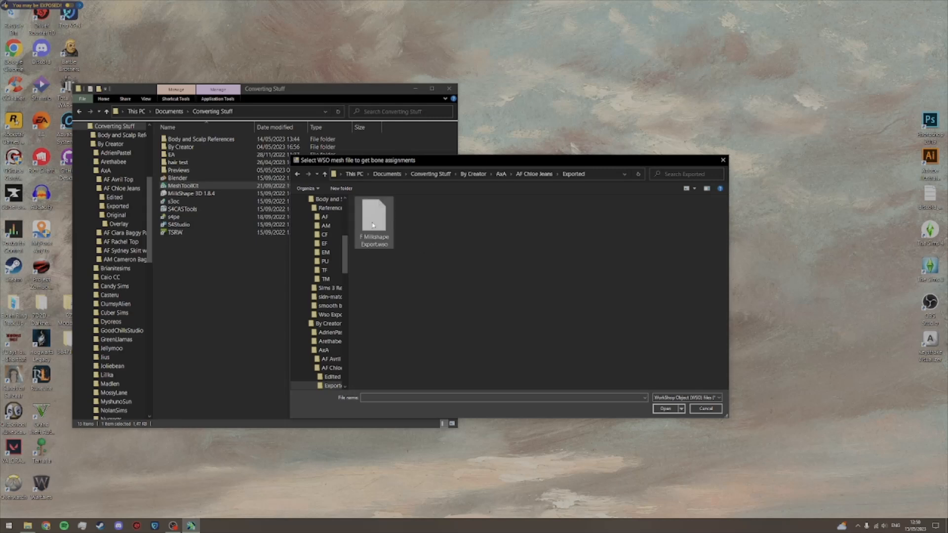
left_click(373, 223)
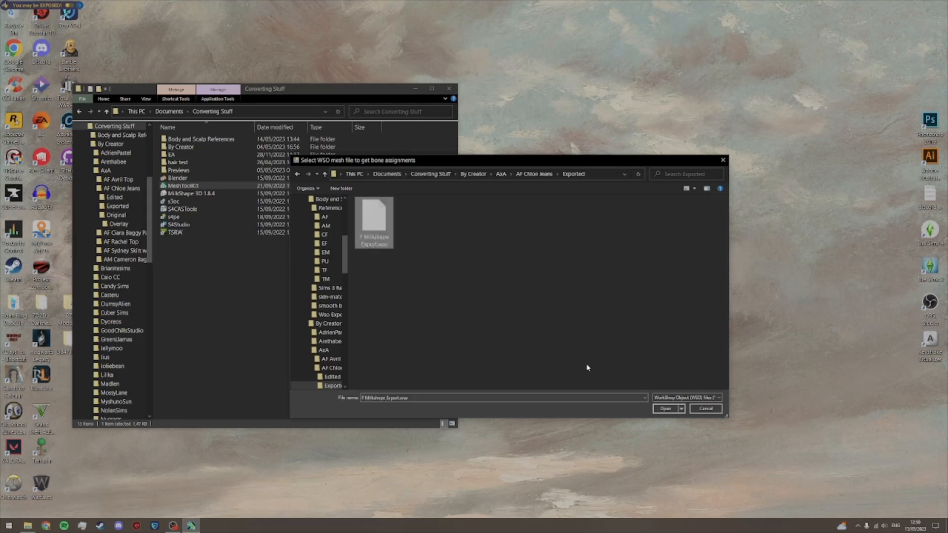
left_click(665, 409)
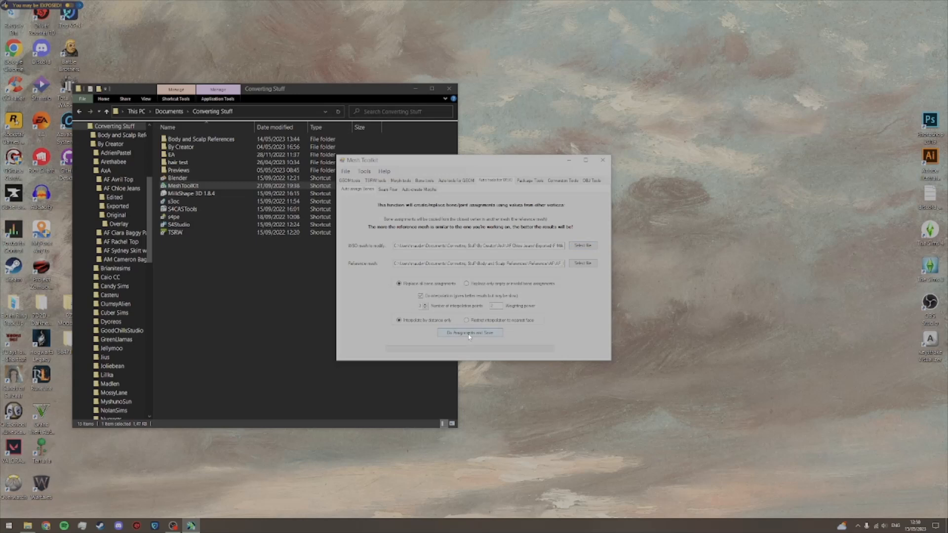
Step: Run the bone assignments and save the modified mesh as F Bones1 in the Exported folder
left_click(468, 334)
type("F B")
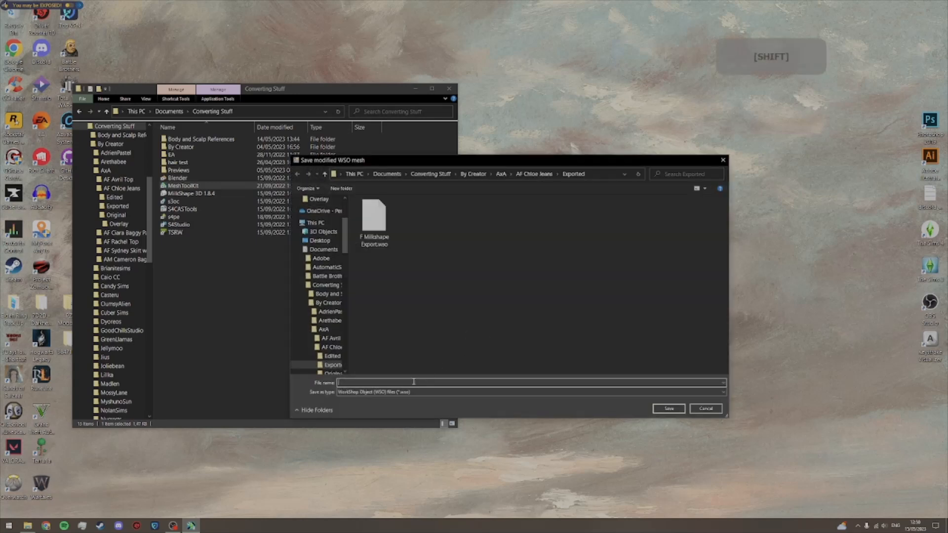
type("ones1")
left_click(669, 408)
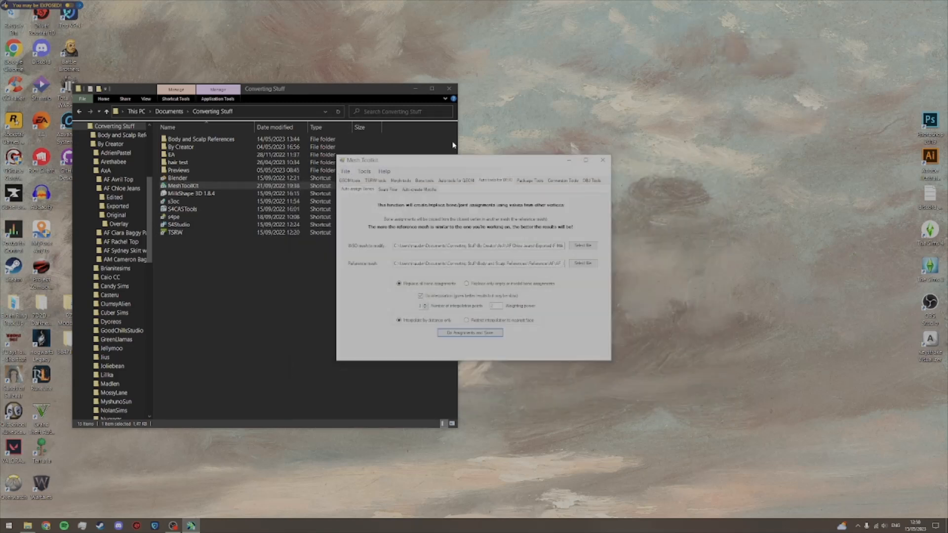
Step: Minimize MeshToolKit and launch TSRW from the Converting Stuff folder
left_click(568, 160)
left_click(302, 300)
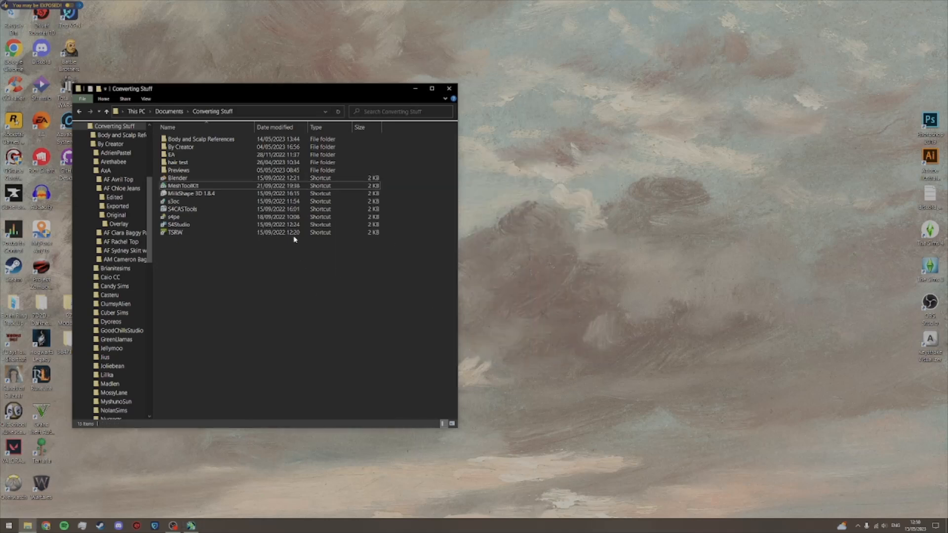
double_click(191, 235)
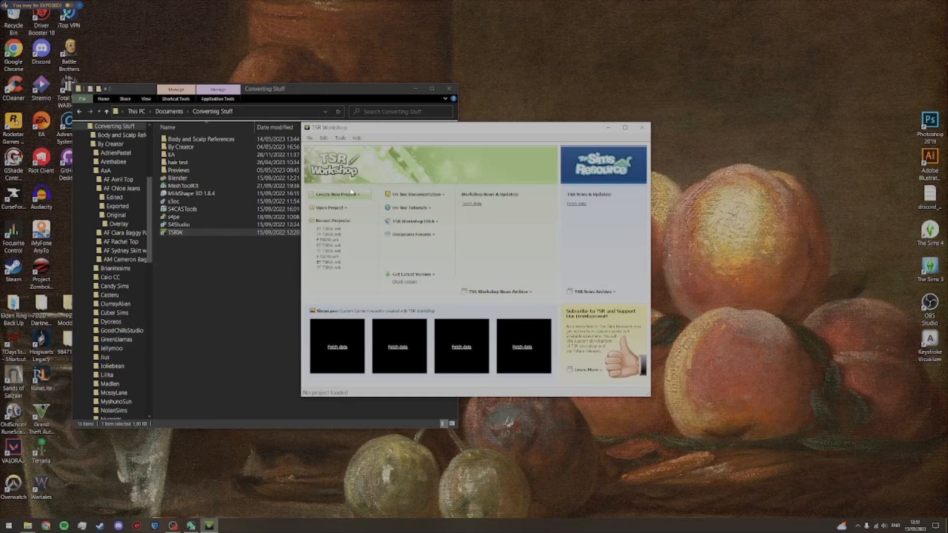
Step: Start a new clothing project and list the everyday clothing for human young adult females
left_click(347, 199)
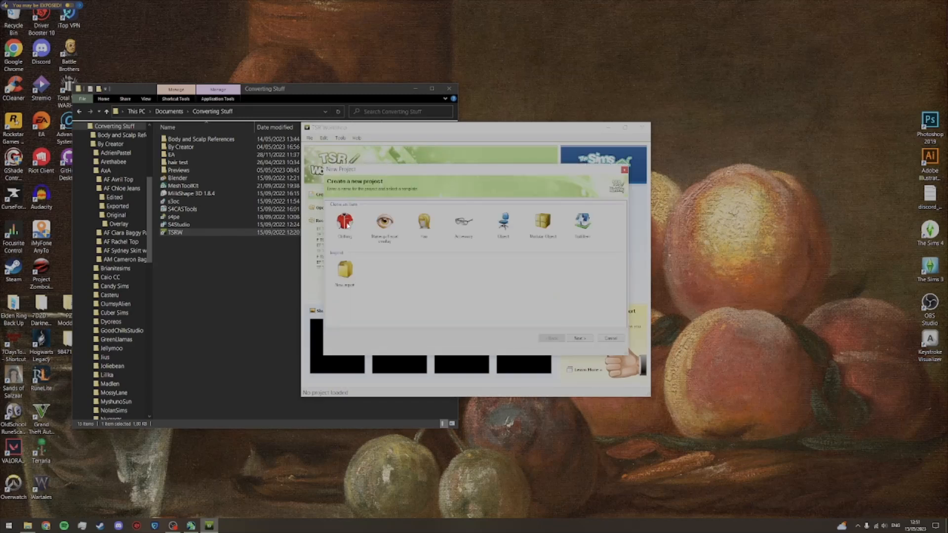
double_click(348, 222)
left_click(338, 216)
left_click(345, 245)
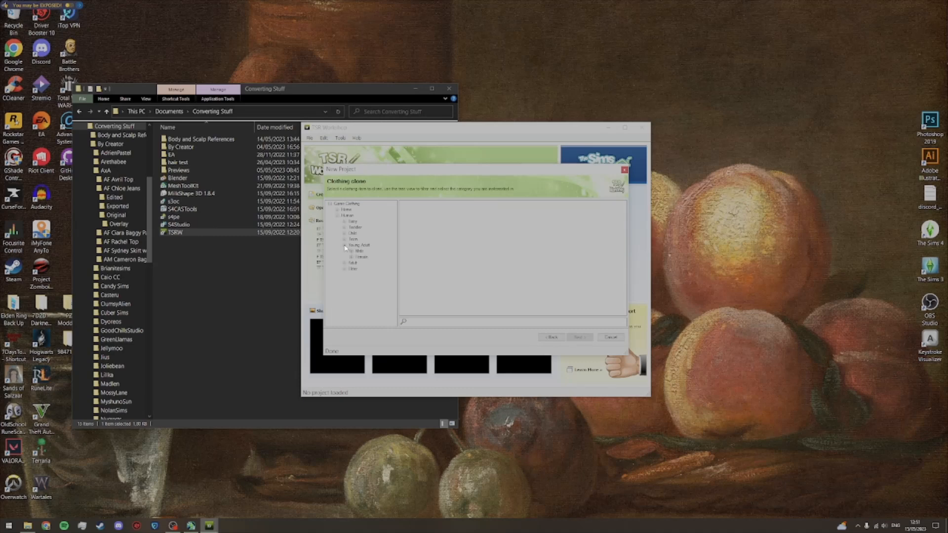
left_click(351, 256)
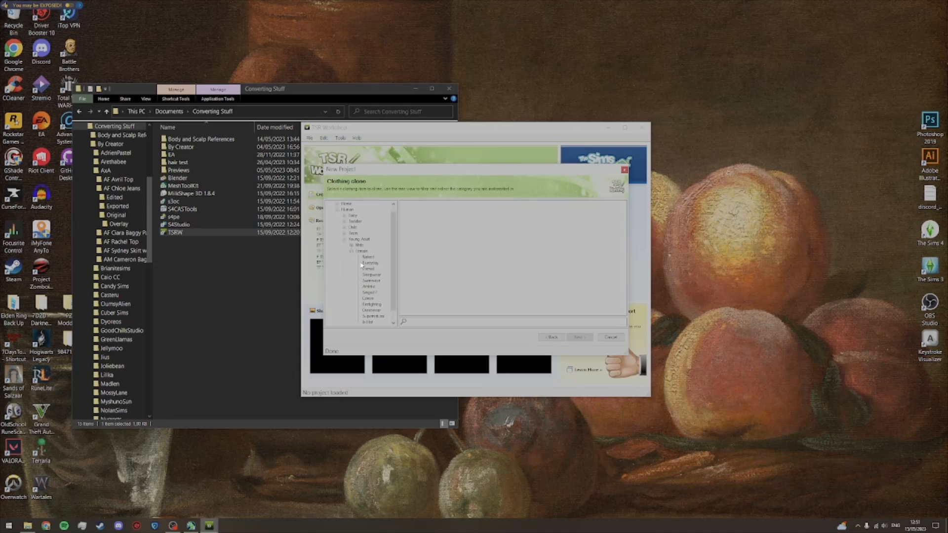
left_click(370, 264)
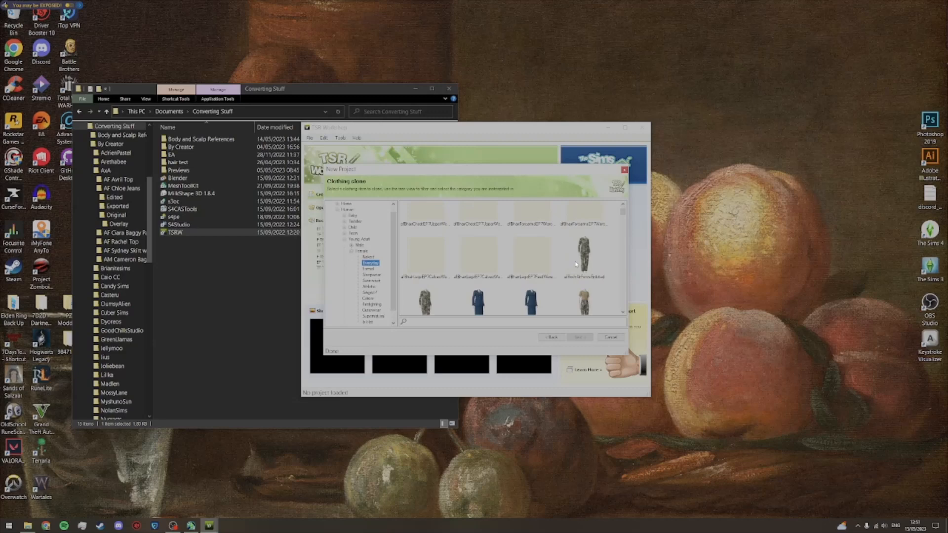
Step: Clone the relaxed jeans bottom and create the project with the default project name and title
scroll(575, 264, "down", 5)
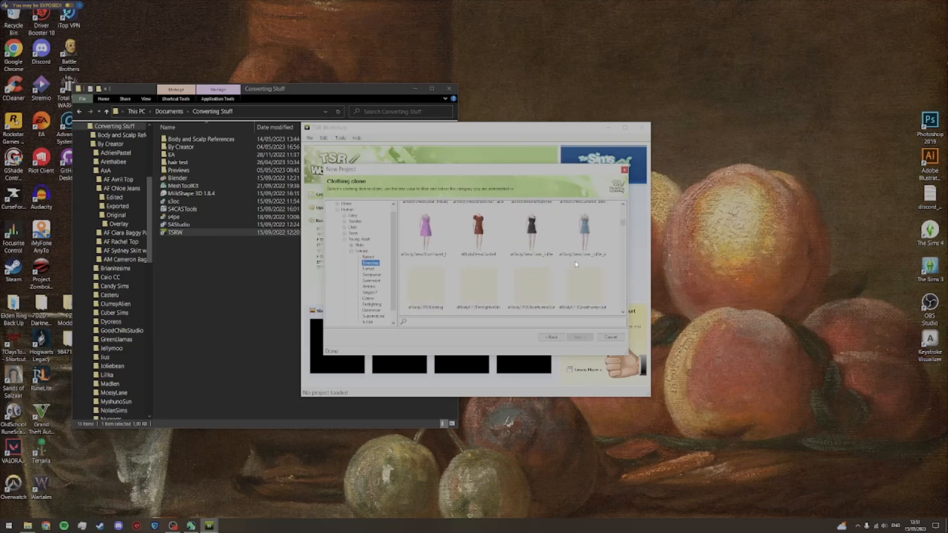
scroll(576, 264, "down", 5)
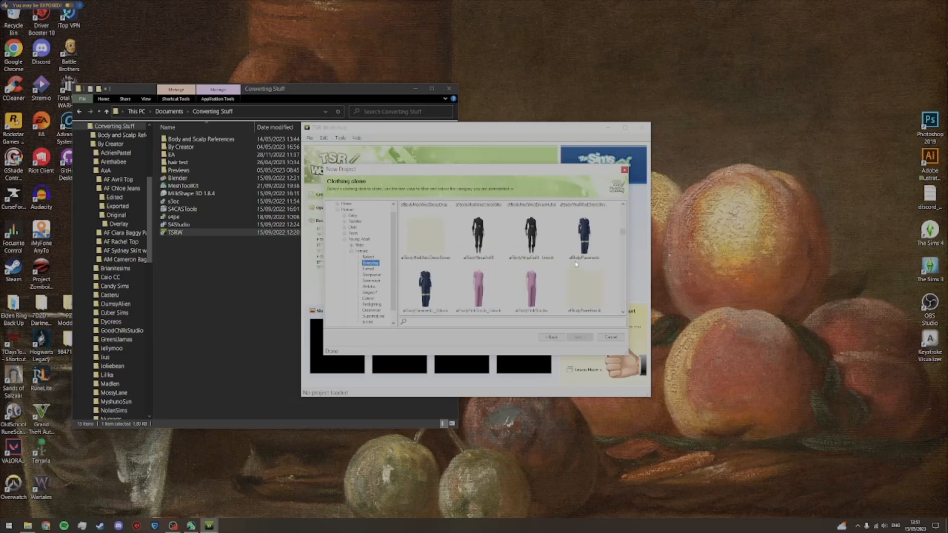
scroll(575, 264, "down", 5)
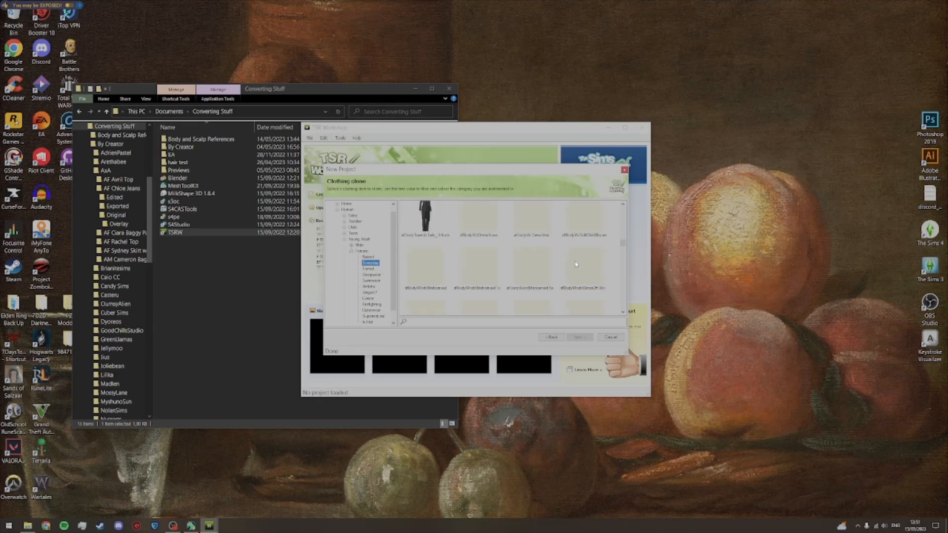
scroll(577, 276, "down", 4)
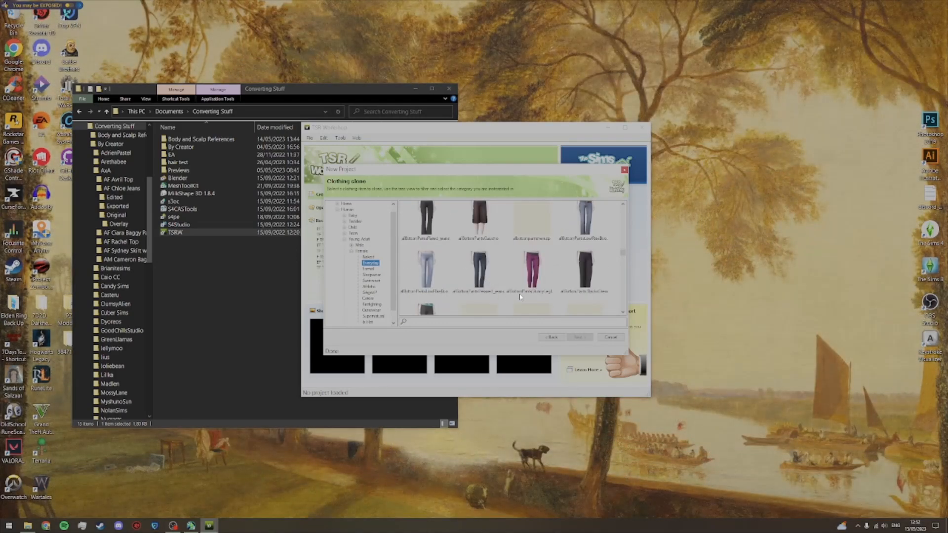
left_click(485, 276)
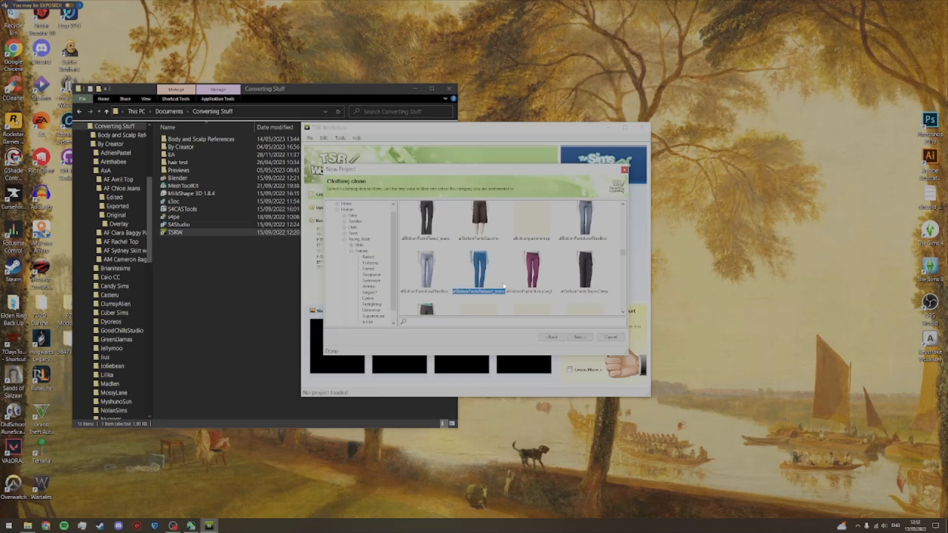
left_click(580, 339)
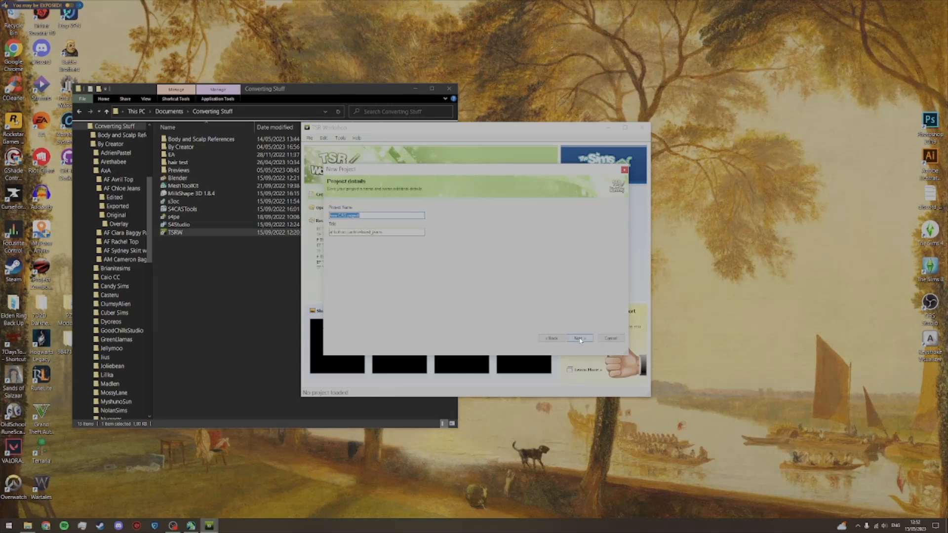
left_click(580, 339)
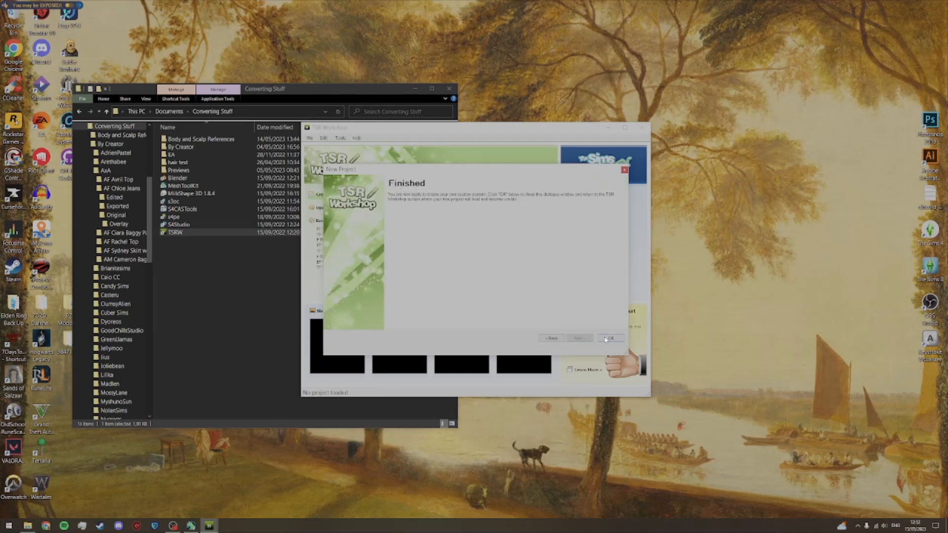
left_click(606, 340)
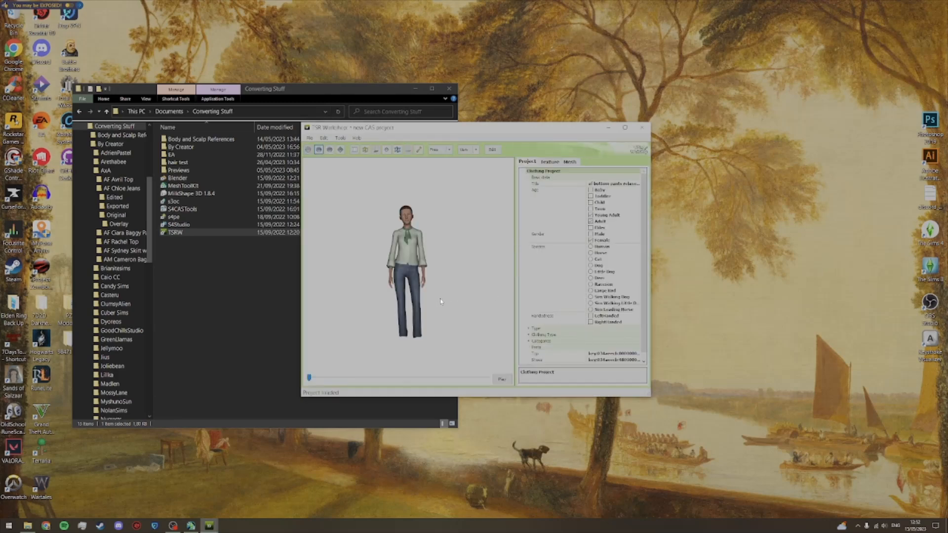
Step: Change the preview sim's top to the blue cropped vest from the CAS part list
left_click(606, 355)
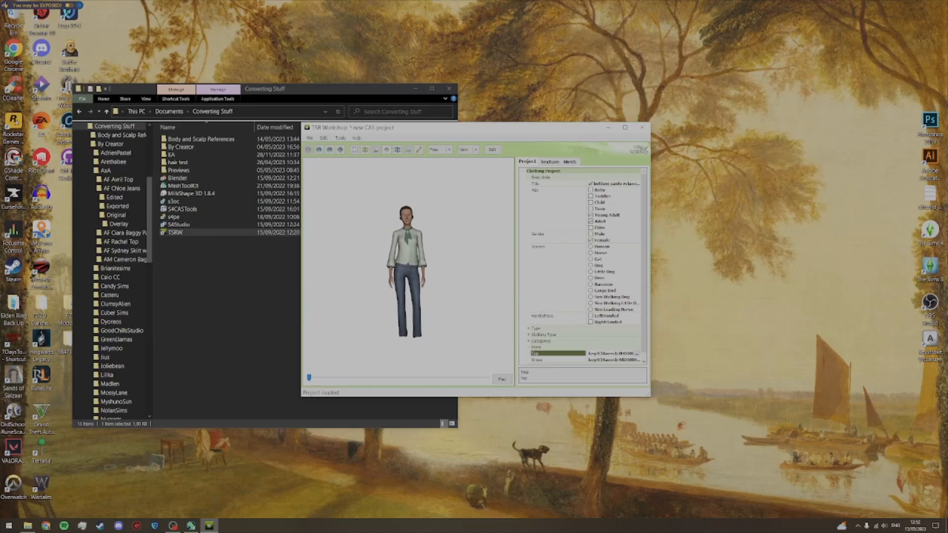
left_click(637, 354)
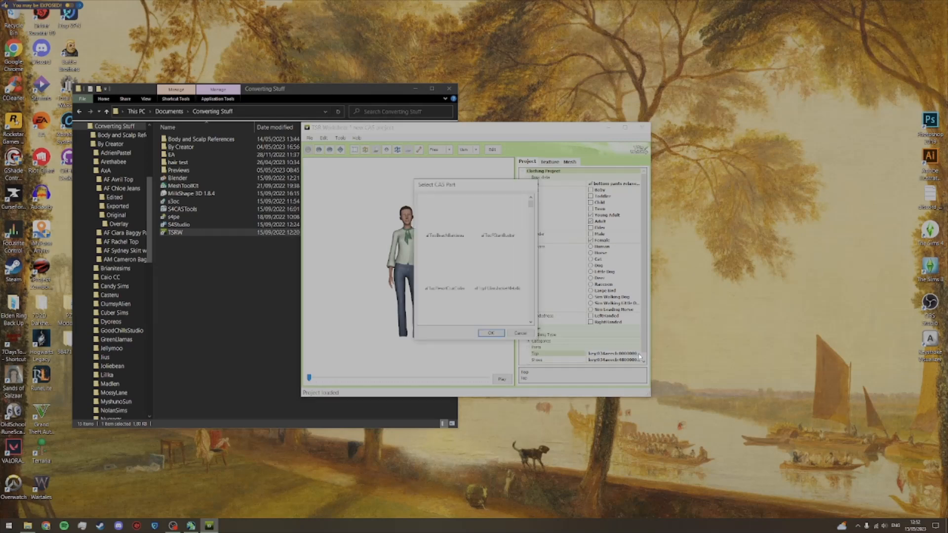
left_click_drag(530, 204, 543, 270)
left_click(508, 257)
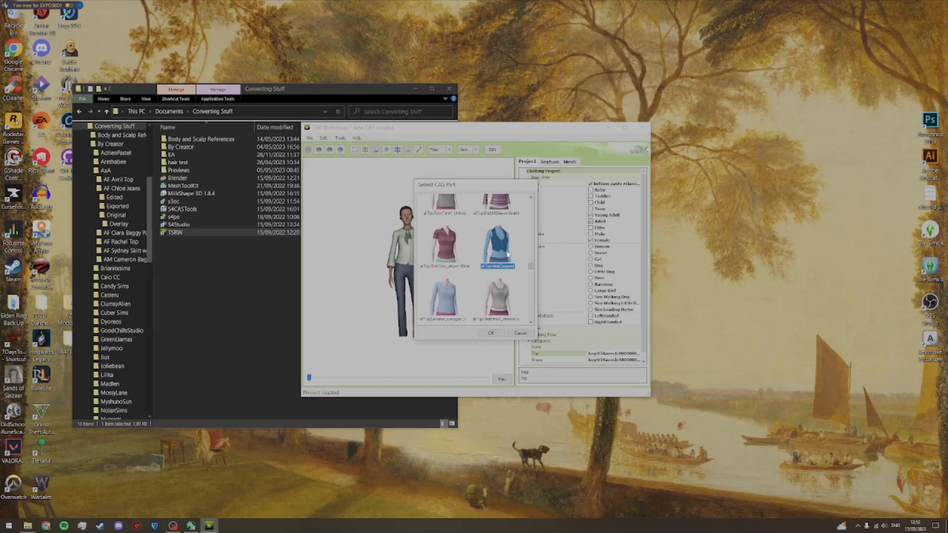
left_click(491, 333)
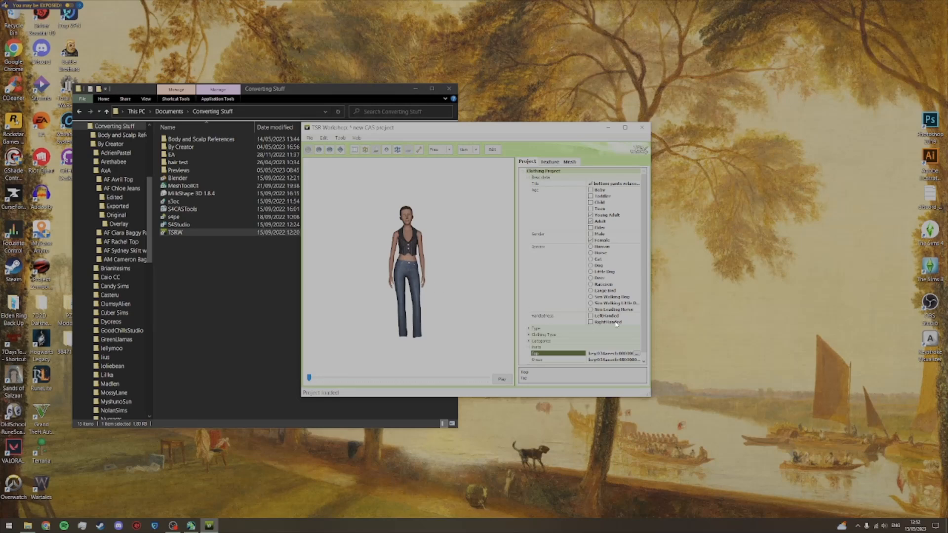
Step: Import the F Bones1 mesh from the AF Chloe Jeans Exported folder into the high level of detail
left_click(569, 161)
left_click(565, 184)
left_click(566, 192)
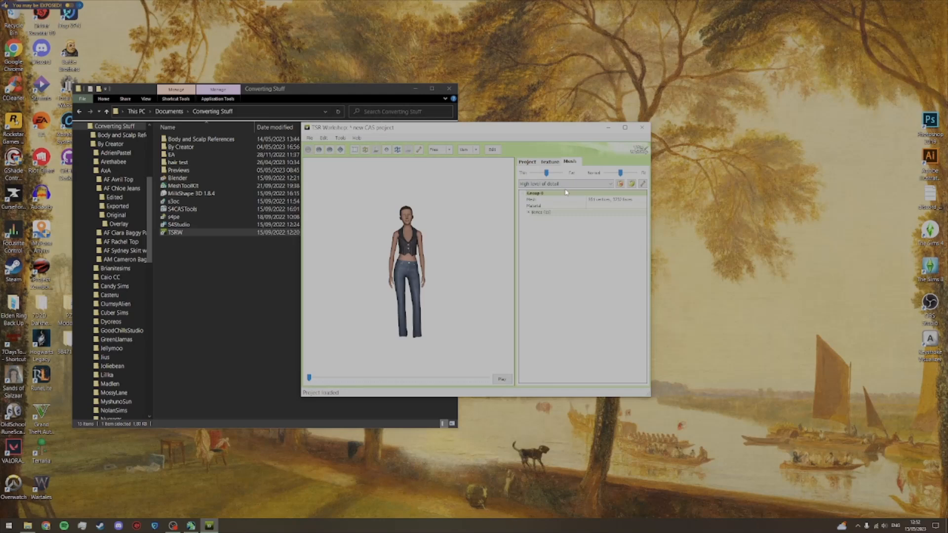
left_click(632, 185)
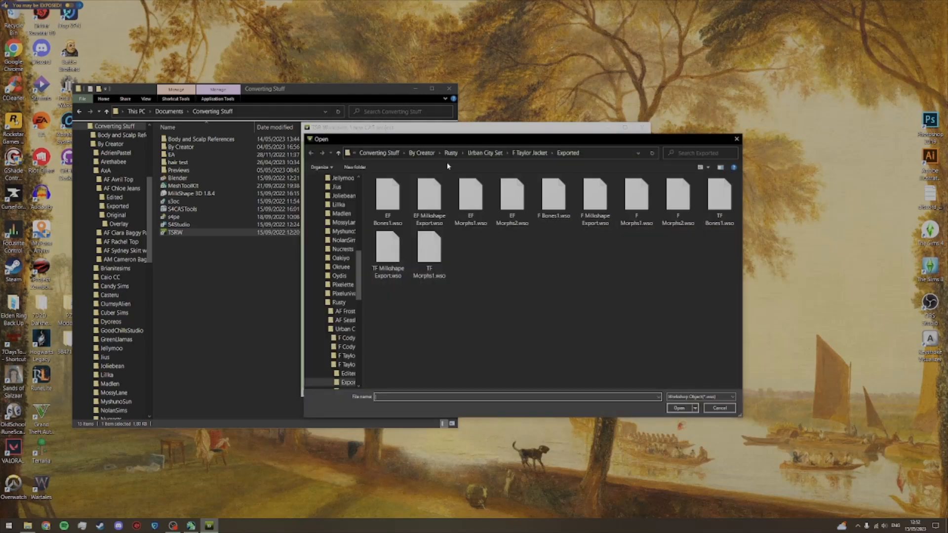
left_click(424, 154)
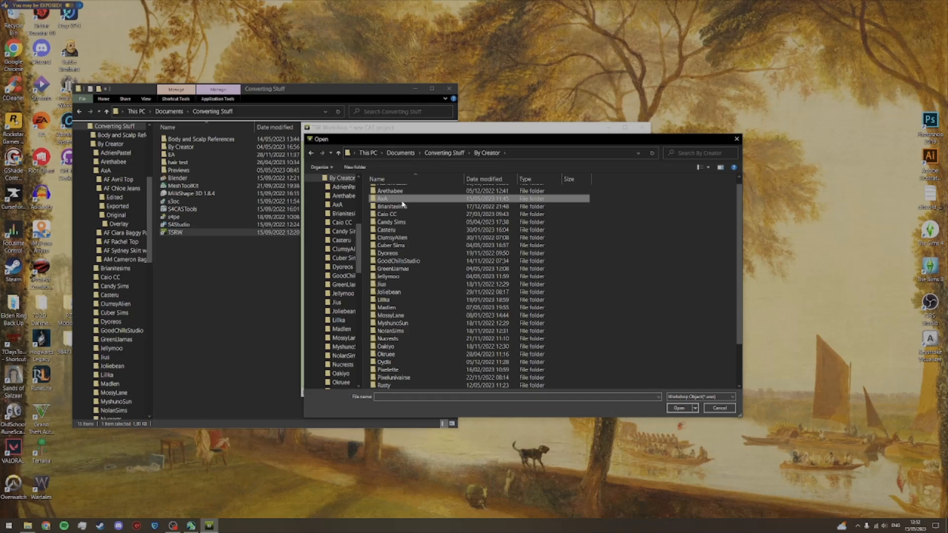
double_click(404, 206)
double_click(410, 199)
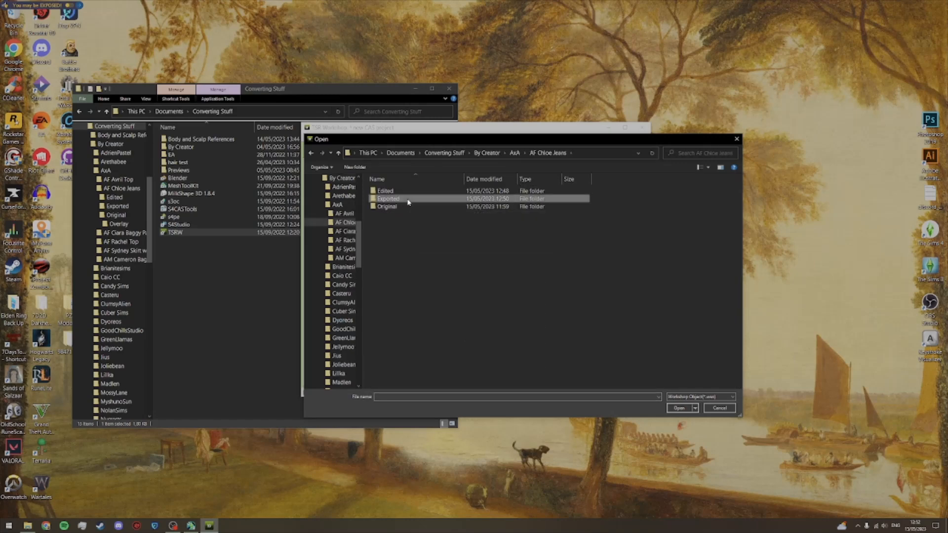
double_click(407, 200)
double_click(397, 200)
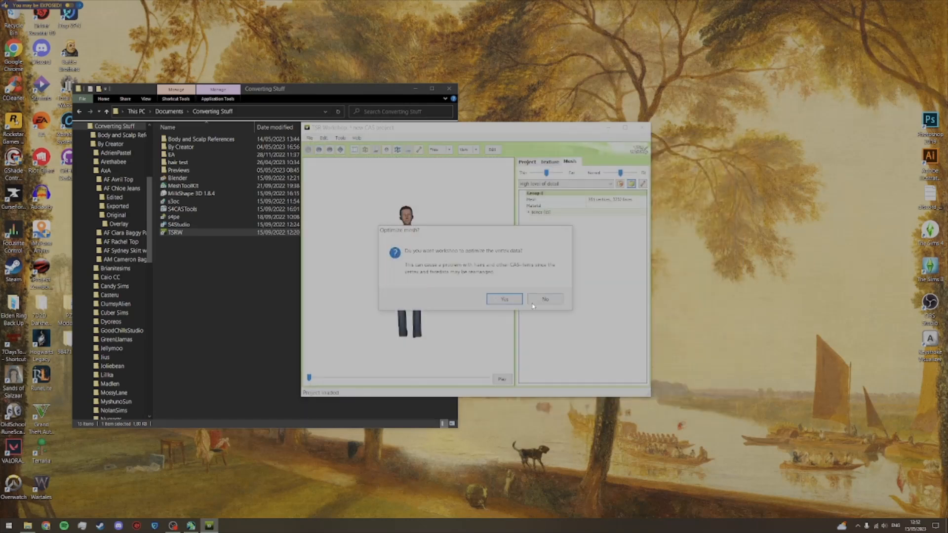
Step: Decline vertex data optimization and let the bounding box values update automatically for the imported mesh
left_click(540, 300)
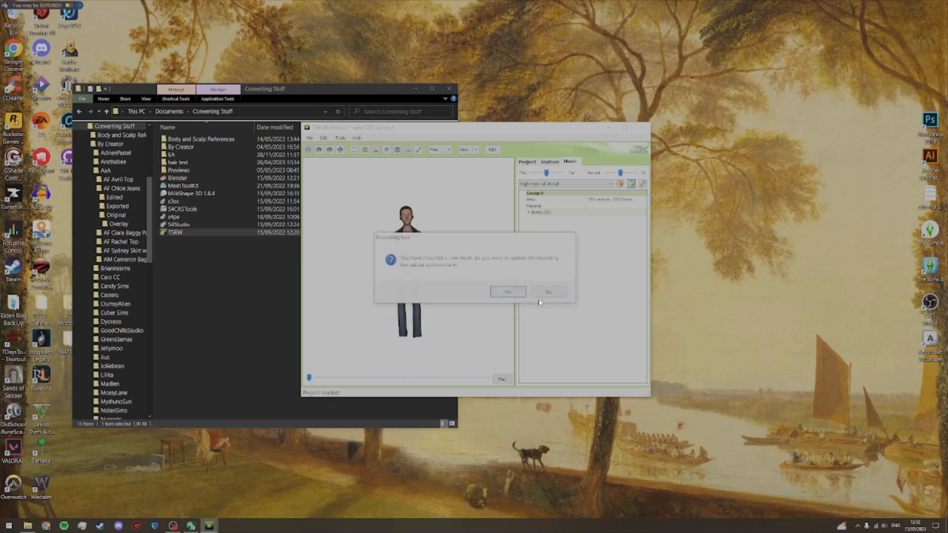
left_click(507, 292)
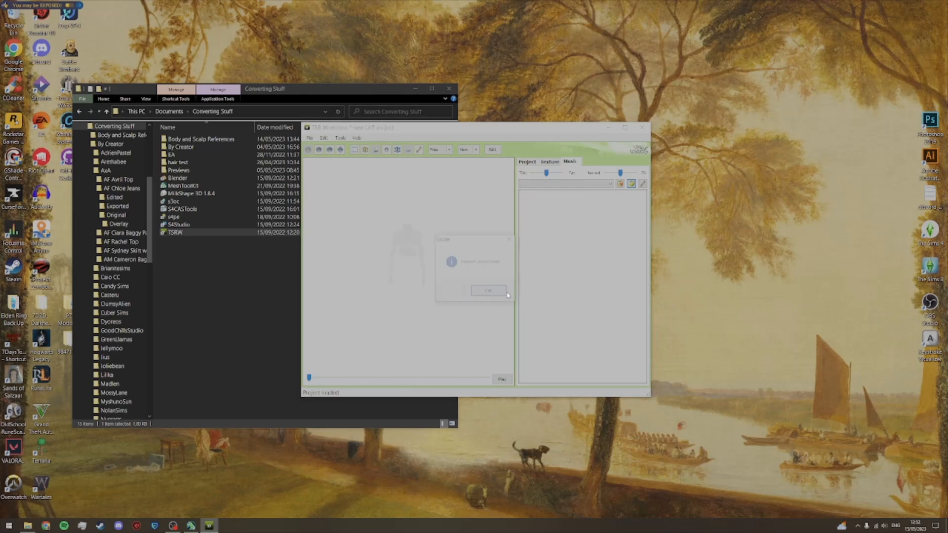
left_click(496, 294)
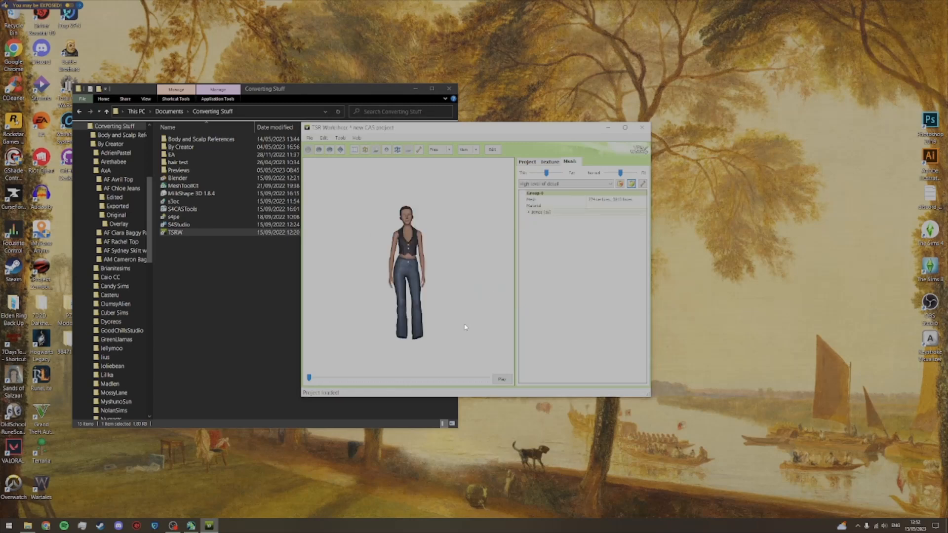
Step: Replace the jeans' Overlay texture with an empty image
left_click(548, 162)
scroll(470, 278, "up", 3)
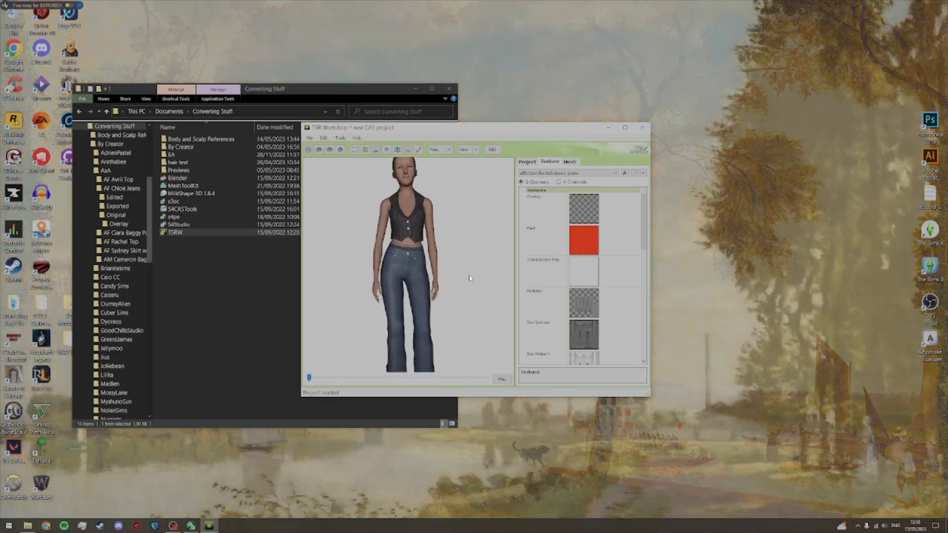
scroll(470, 278, "up", 3)
scroll(470, 276, "down", 1)
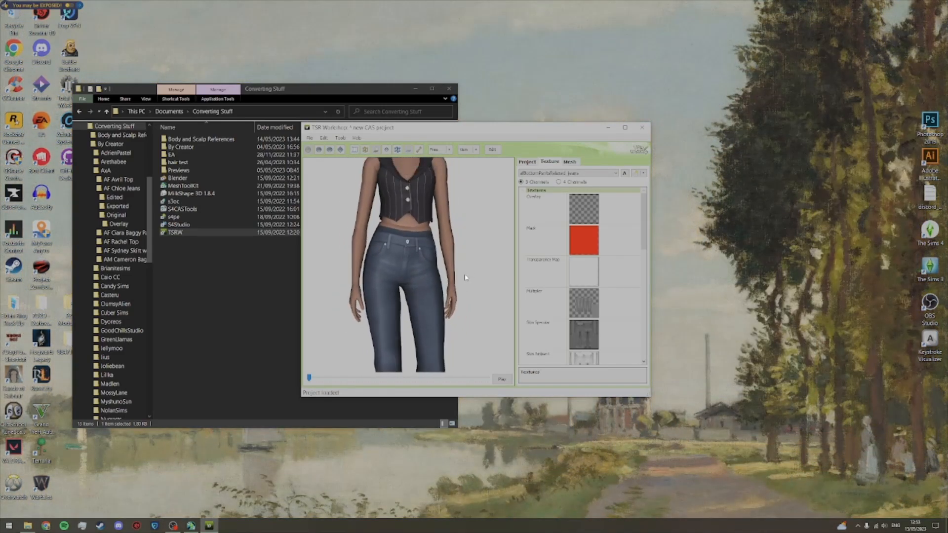
left_click(634, 200)
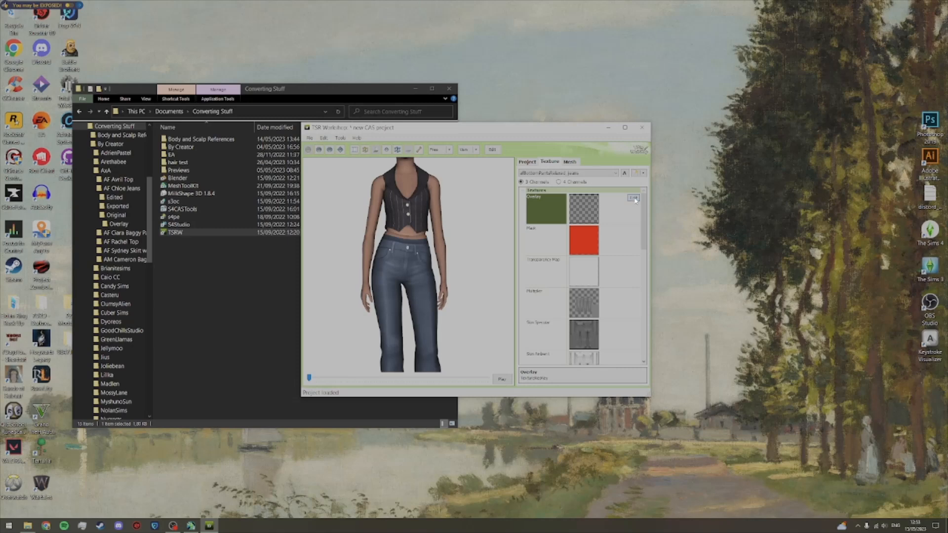
left_click(633, 198)
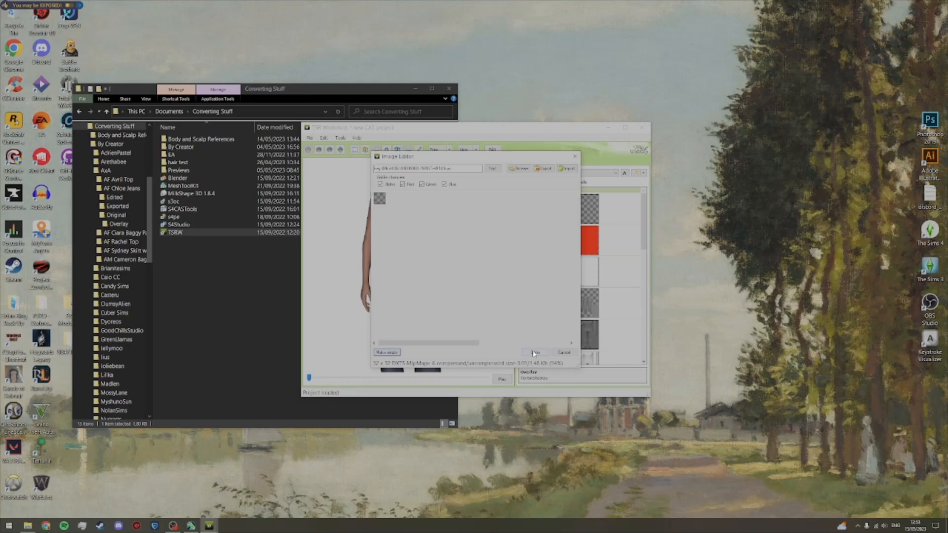
left_click(533, 352)
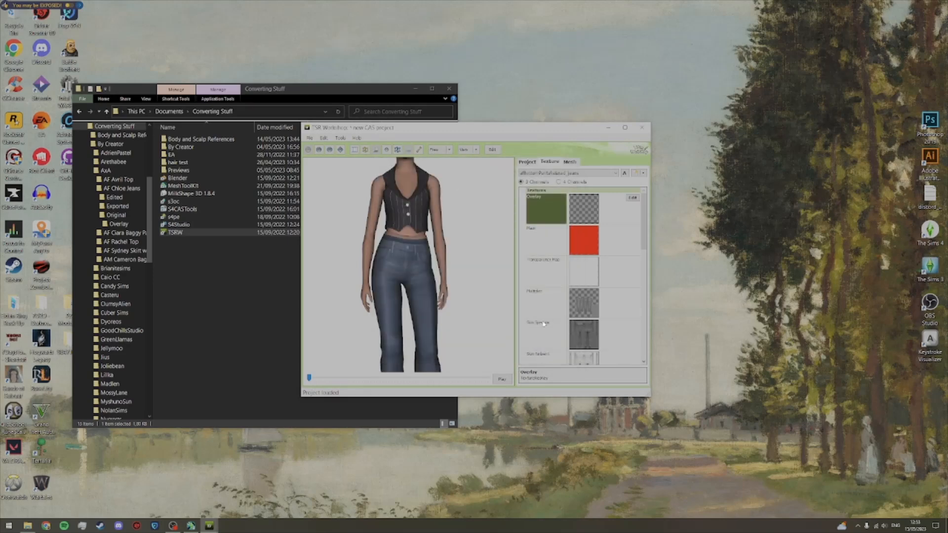
Step: Import the Mask image from the Exported folder as the jeans' Mask texture
left_click(633, 229)
left_click(574, 169)
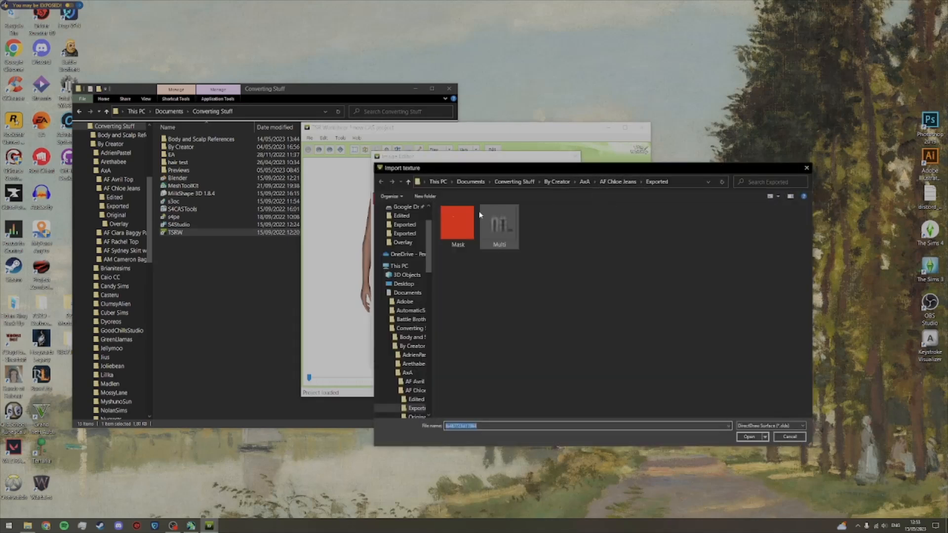
left_click(459, 232)
left_click(747, 436)
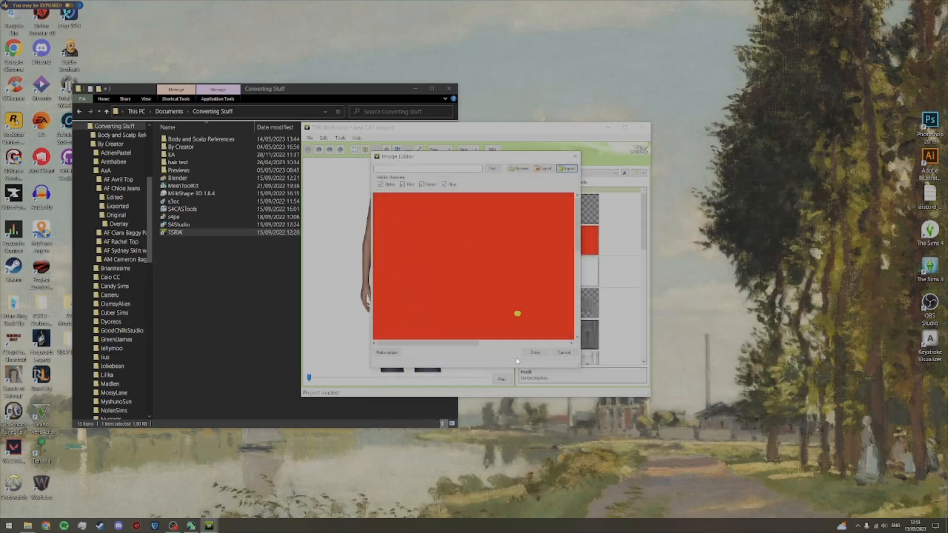
left_click(528, 353)
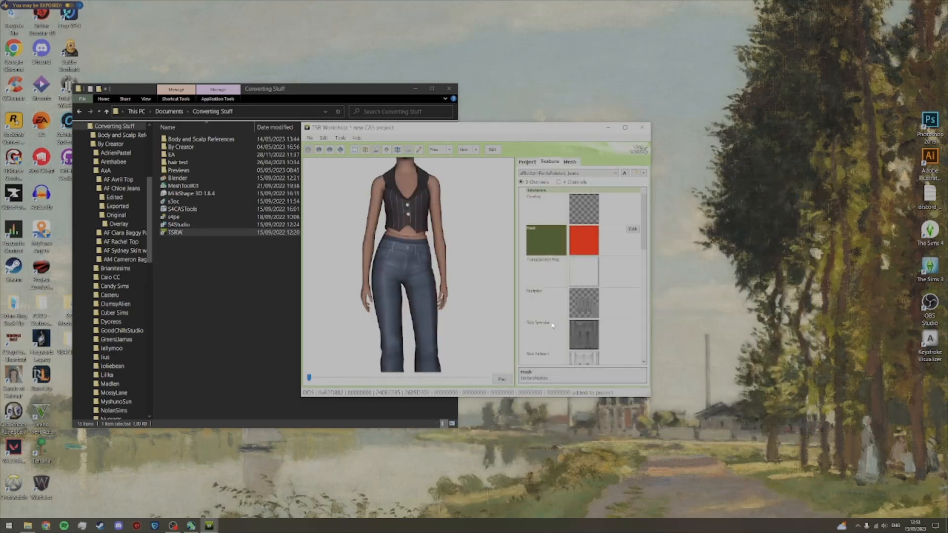
Step: Import the Multi image from the Exported folder as the jeans' Multiplier texture
left_click(616, 303)
left_click(632, 292)
left_click(567, 169)
left_click(507, 247)
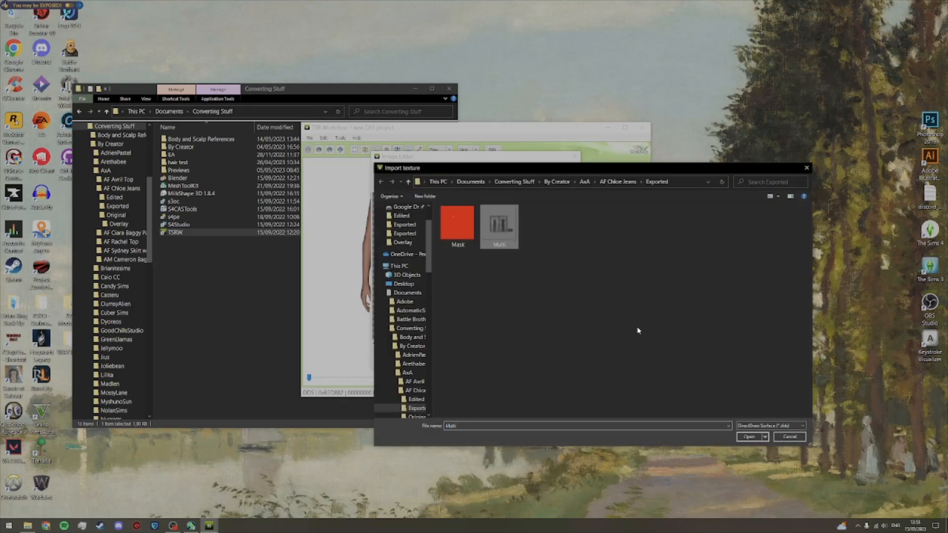
left_click(748, 437)
left_click(536, 352)
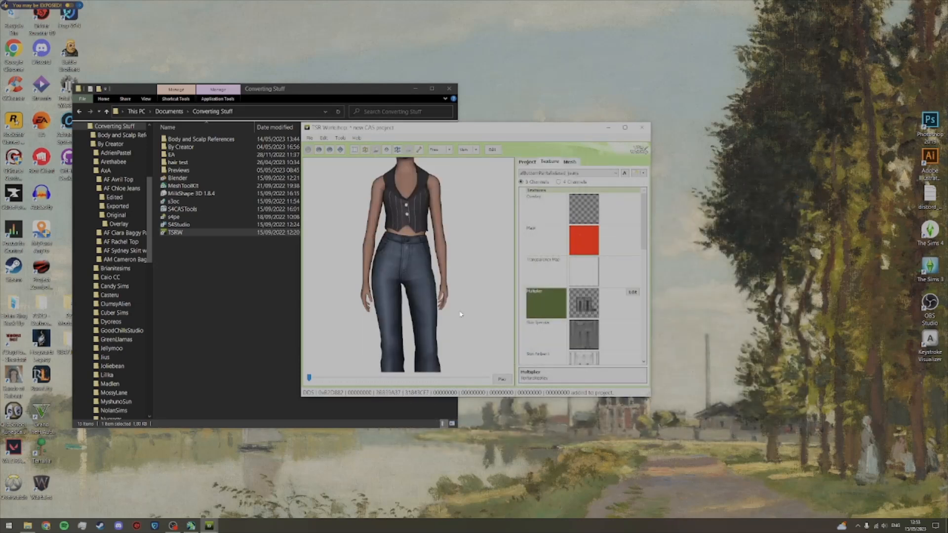
Step: Replace the Clothing Specular texture with clothingspecular from the Body and Scalp References folder
scroll(642, 228, "down", 5)
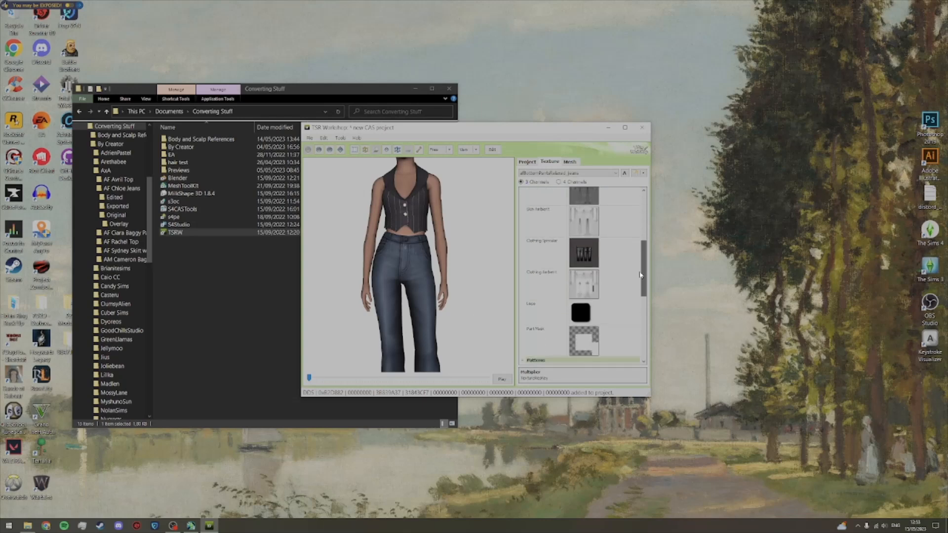
left_click(628, 251)
left_click(633, 242)
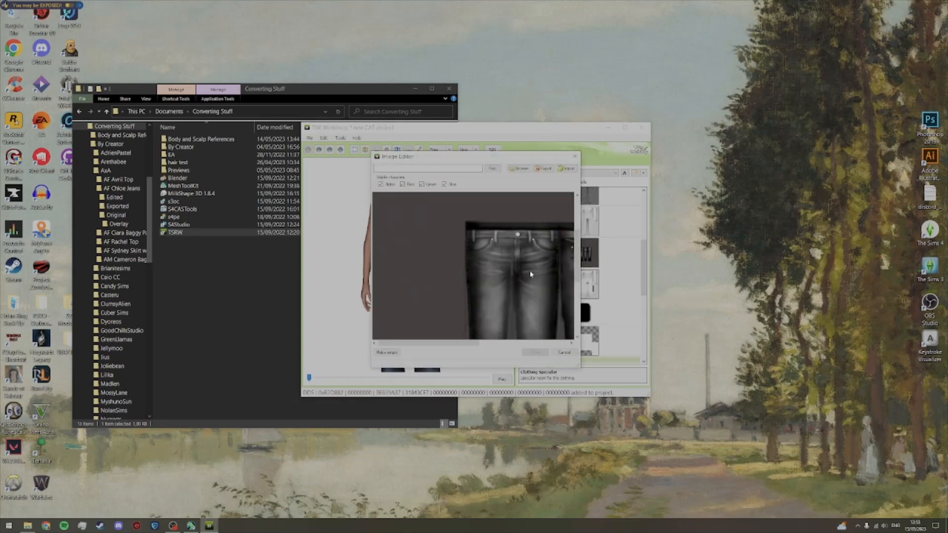
left_click(566, 168)
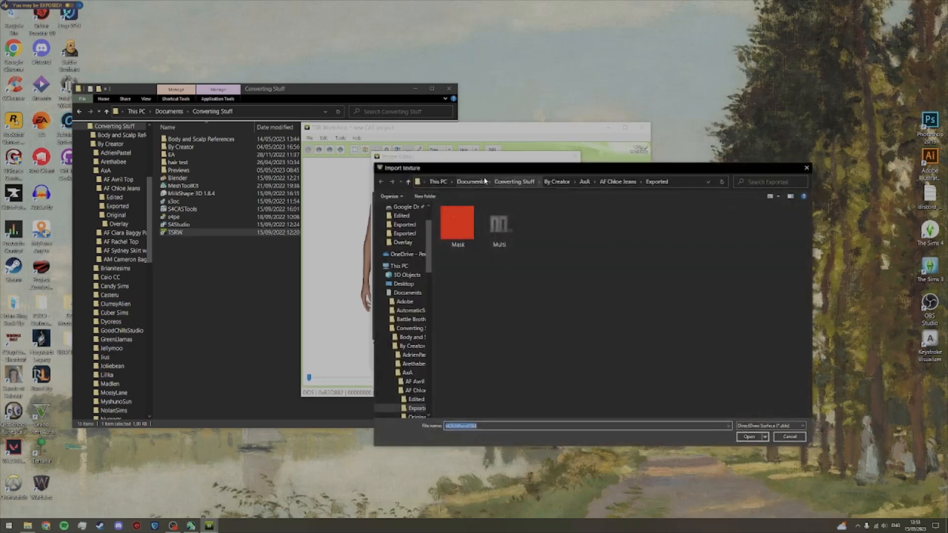
left_click(515, 182)
double_click(487, 217)
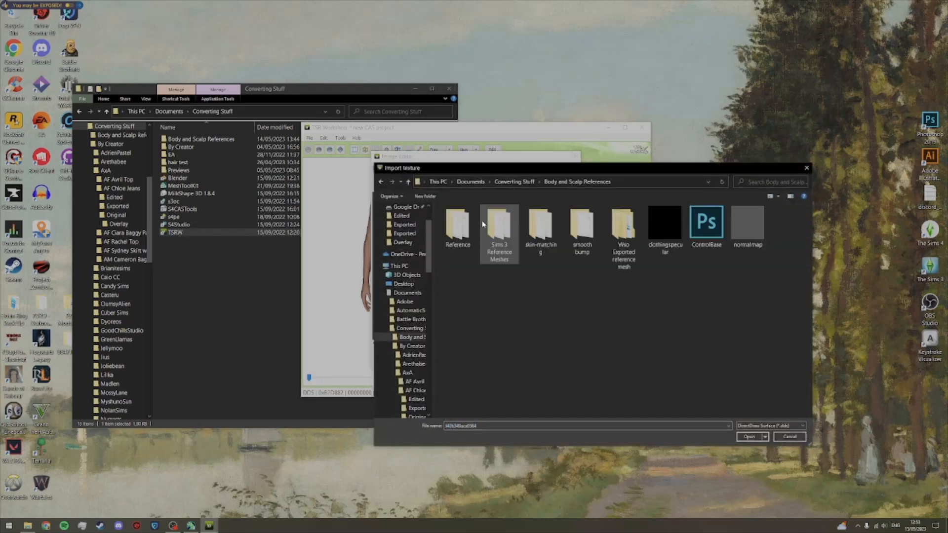
left_click(669, 236)
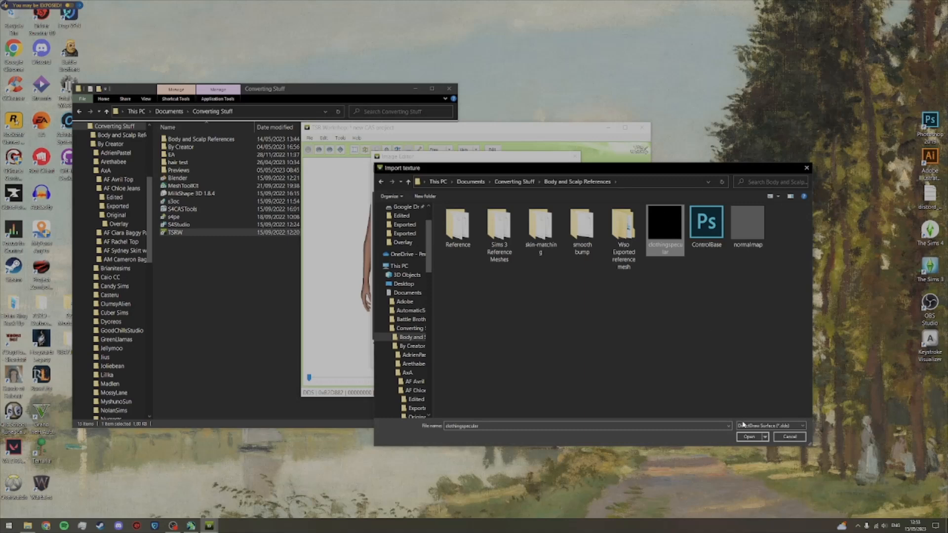
left_click(747, 436)
left_click(536, 352)
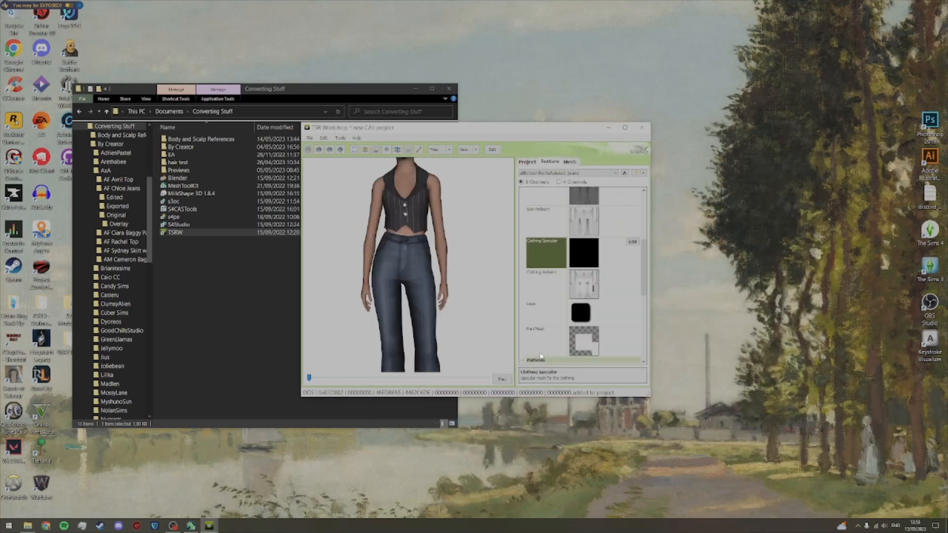
Step: Examine the retextured jeans on the preview model, both full length and close up at the waist
scroll(634, 292, "down", 3)
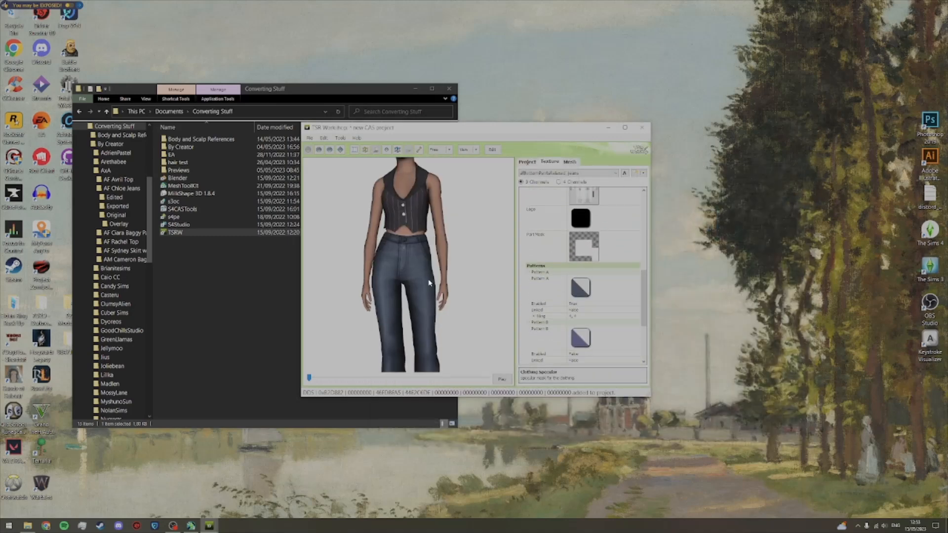
scroll(441, 284, "down", 3)
mouse_move(442, 286)
left_mouse_down()
mouse_move(196, 288)
mouse_move(454, 288)
left_mouse_up()
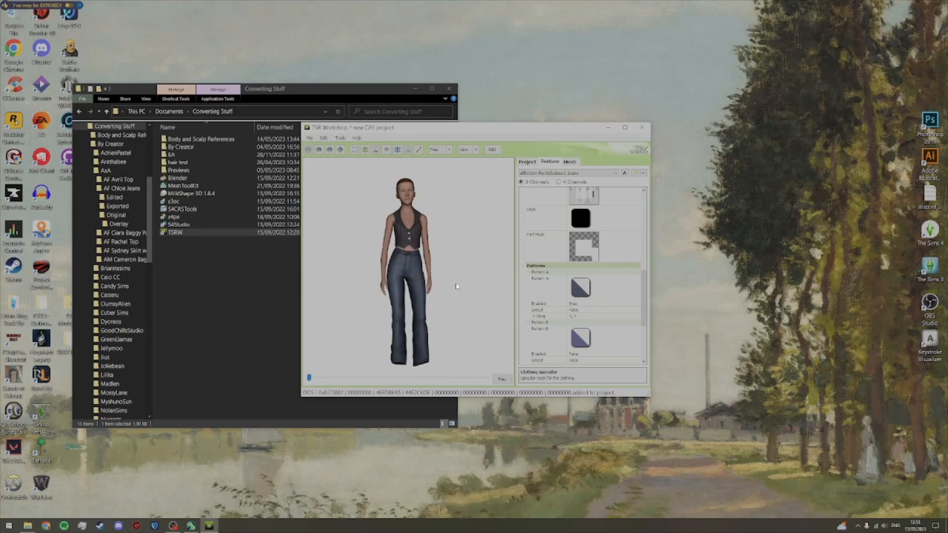
left_click(569, 162)
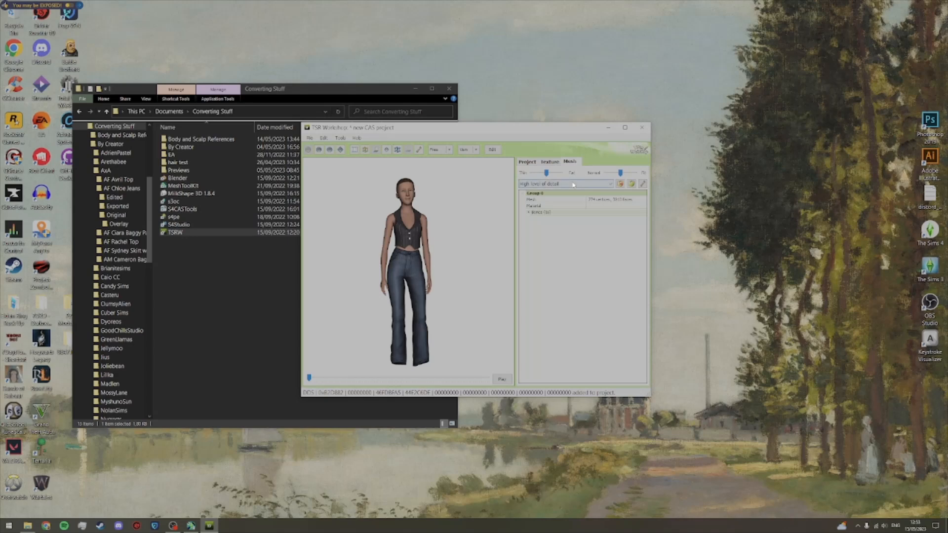
scroll(453, 285, "up", 5)
left_click_drag(410, 239, 383, 247)
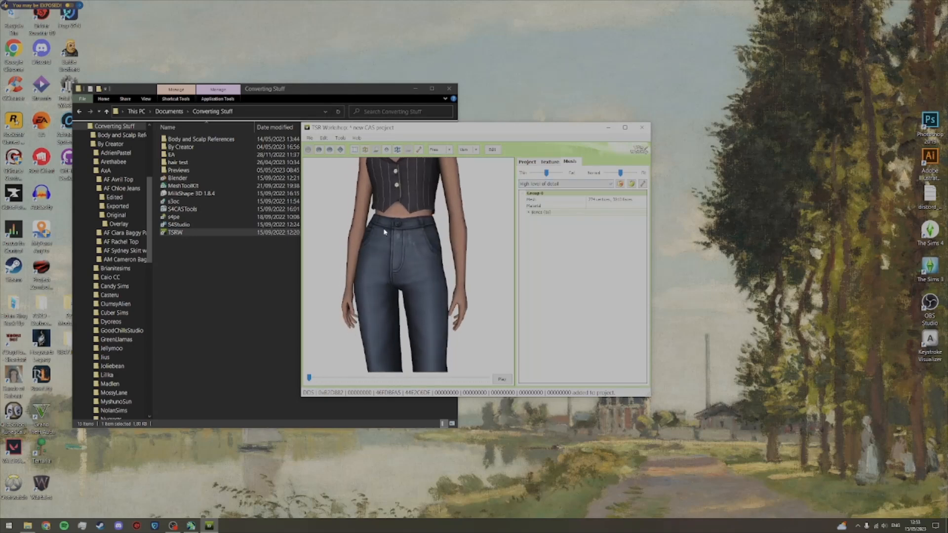
Step: Replace the alpha map in the high level of detail mesh's material with the jeans Multiplier image from the project contents
double_click(626, 206)
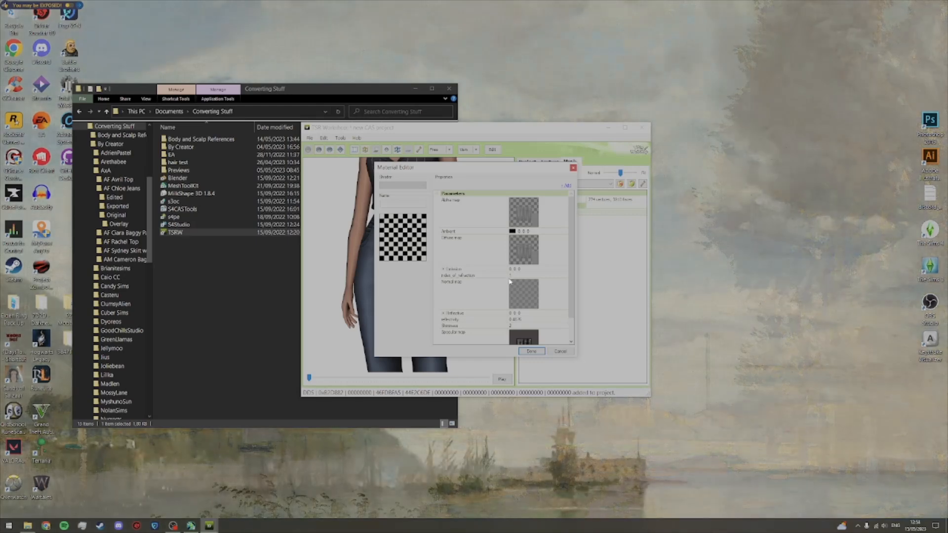
left_click(552, 216)
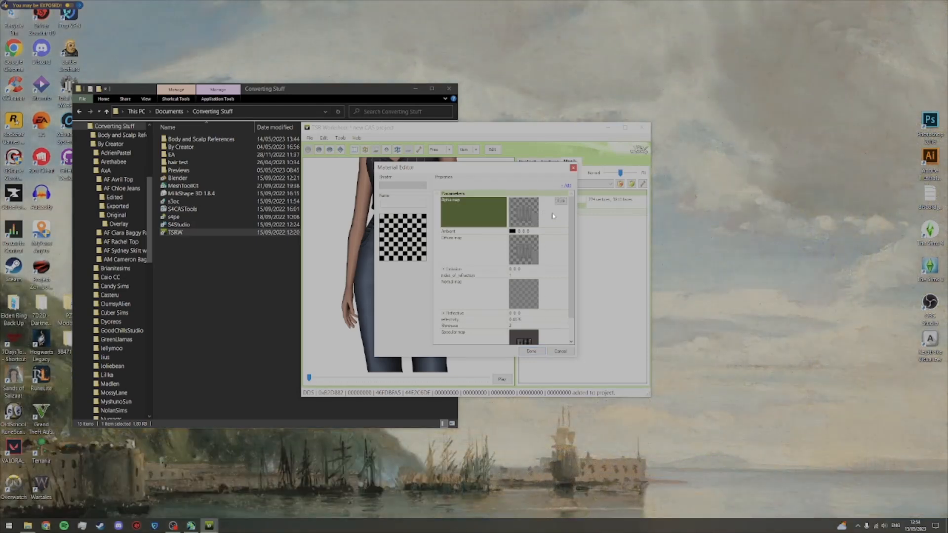
left_click(560, 201)
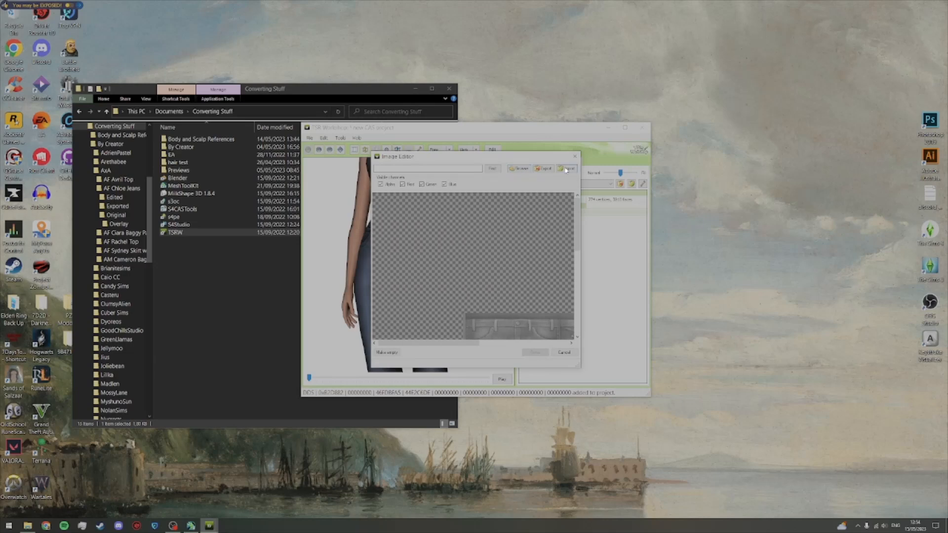
left_click(523, 170)
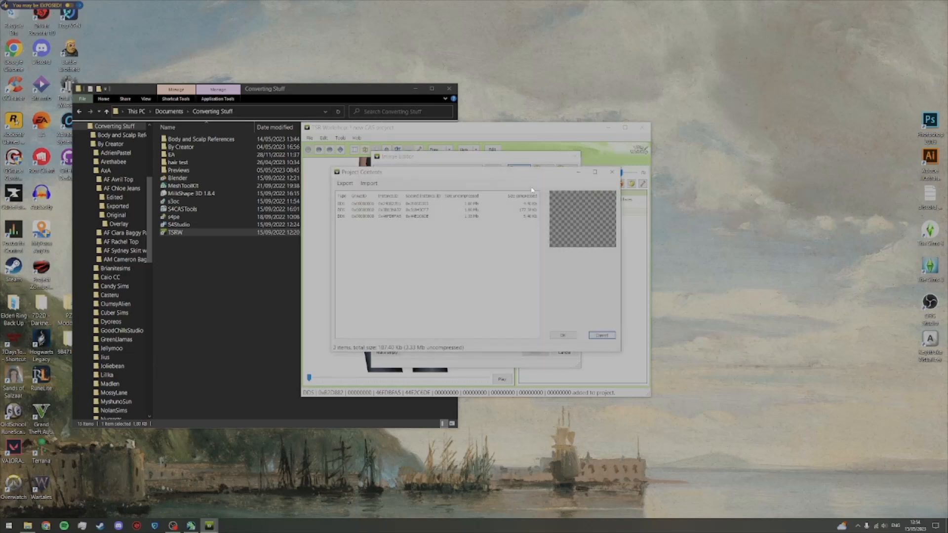
left_click(468, 210)
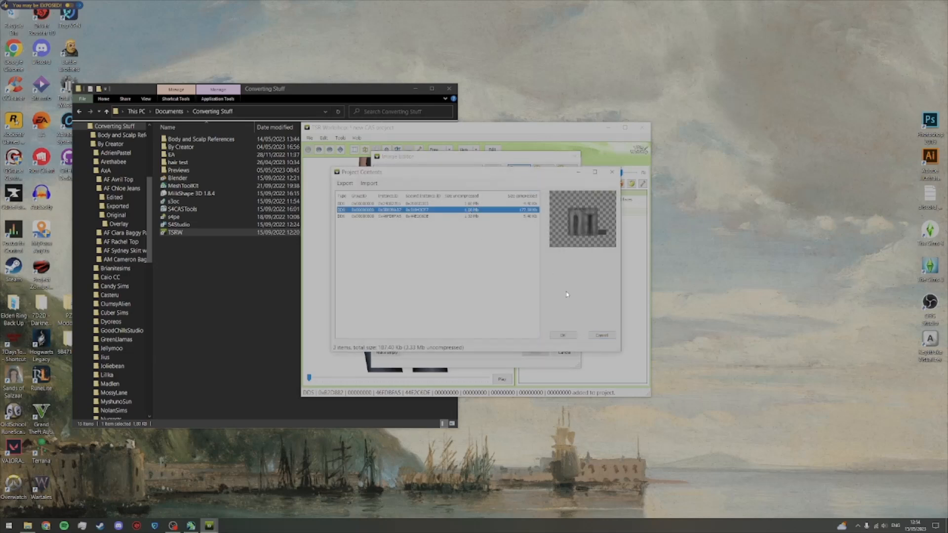
left_click(562, 336)
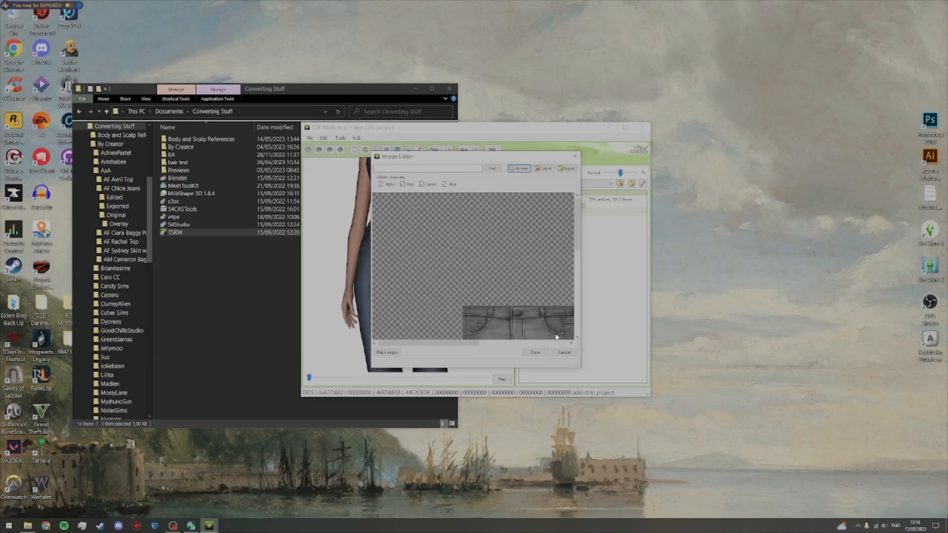
left_click(535, 352)
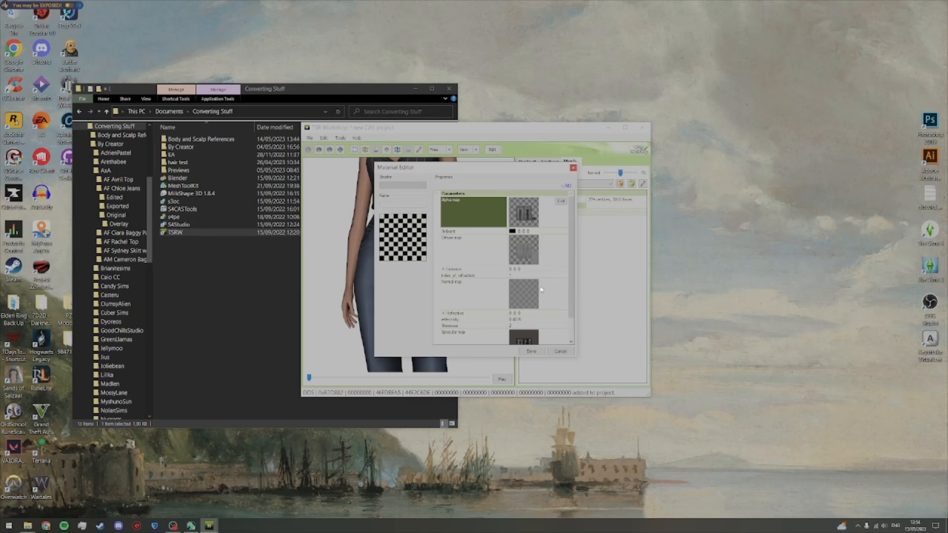
left_click(531, 351)
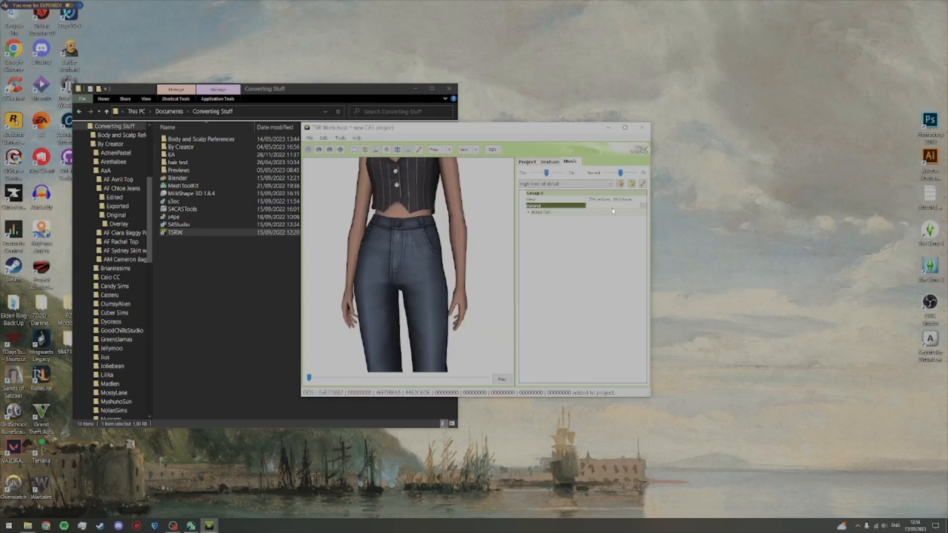
Step: Import normalmap from the Body and Scalp References folder as the normal map of the mesh's material
double_click(641, 205)
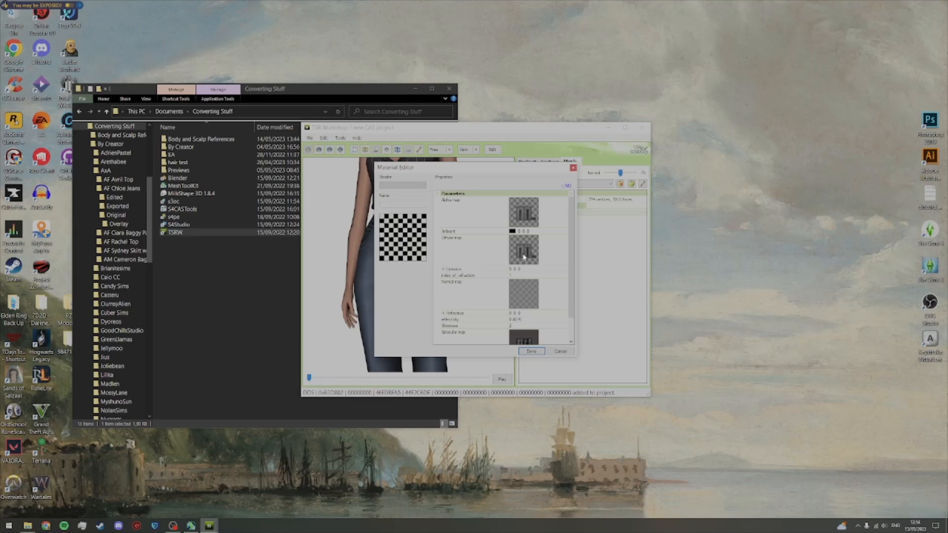
left_click(540, 283)
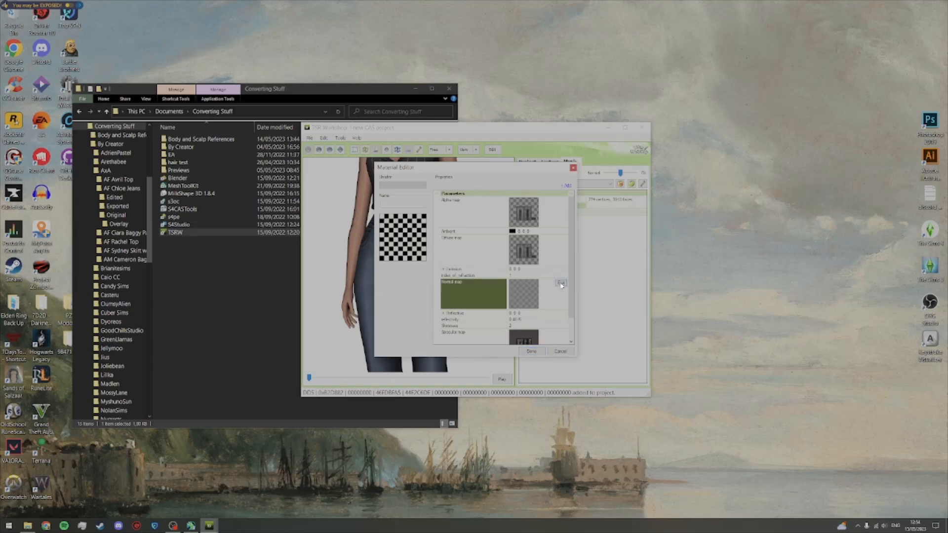
left_click(561, 284)
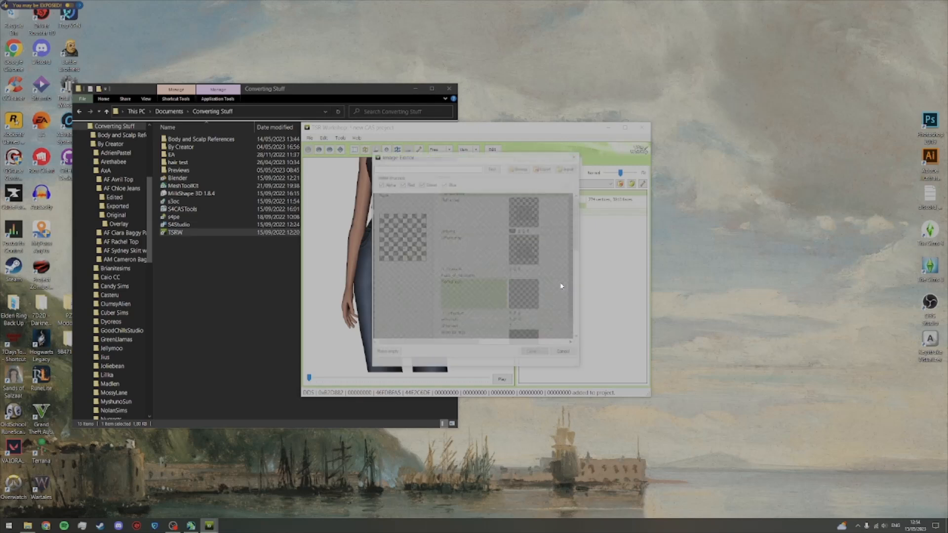
left_click(568, 169)
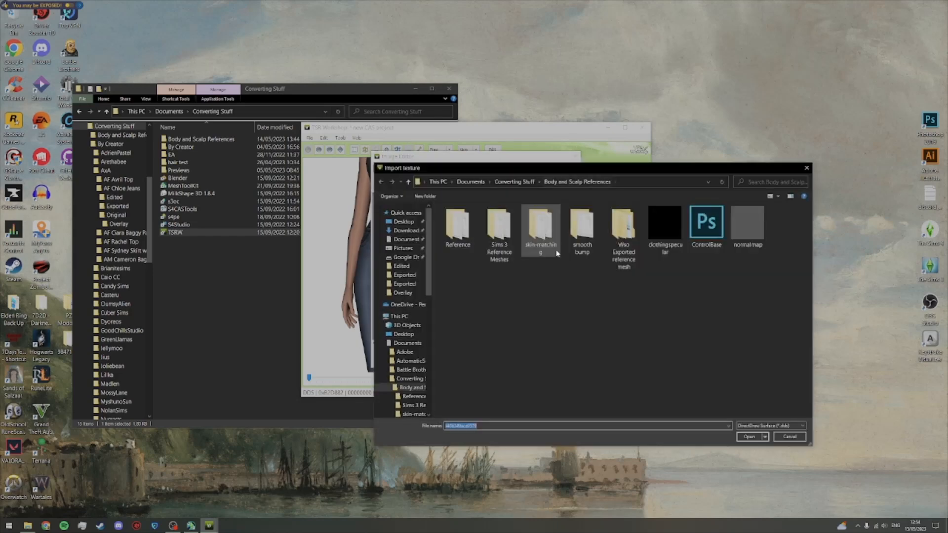
left_click(740, 240)
left_click(750, 436)
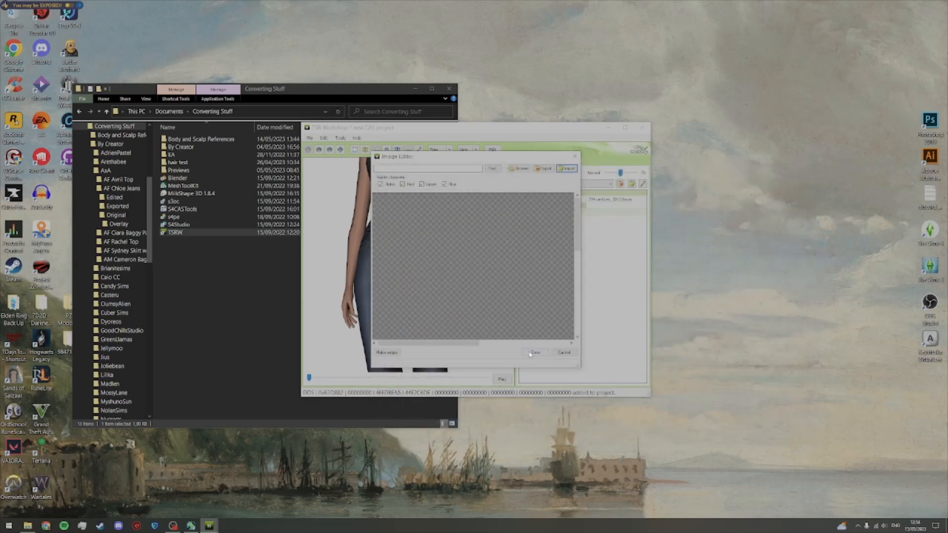
left_click(534, 352)
Step: Replace the material's specular map with the black clothing specular image from the project contents and accept the material
scroll(518, 266, "down", 2)
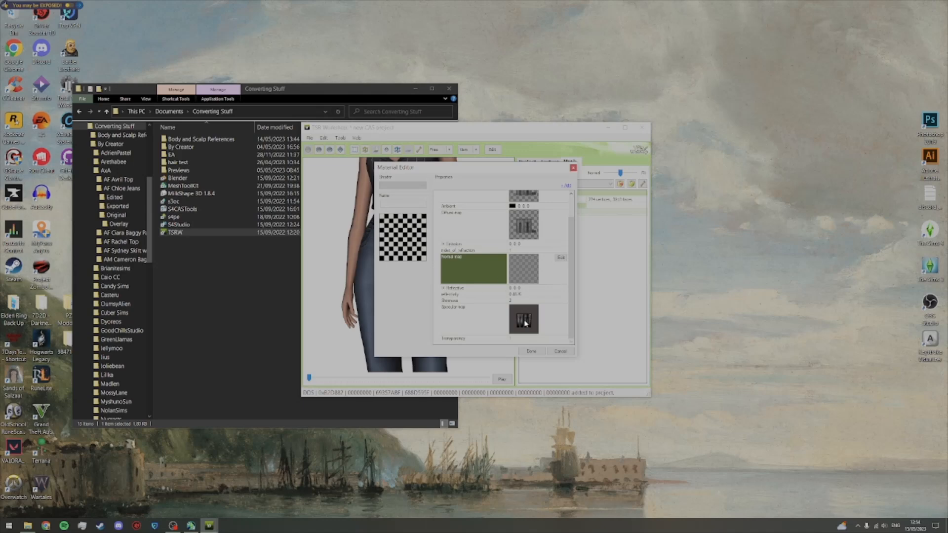
left_click(559, 317)
left_click(560, 310)
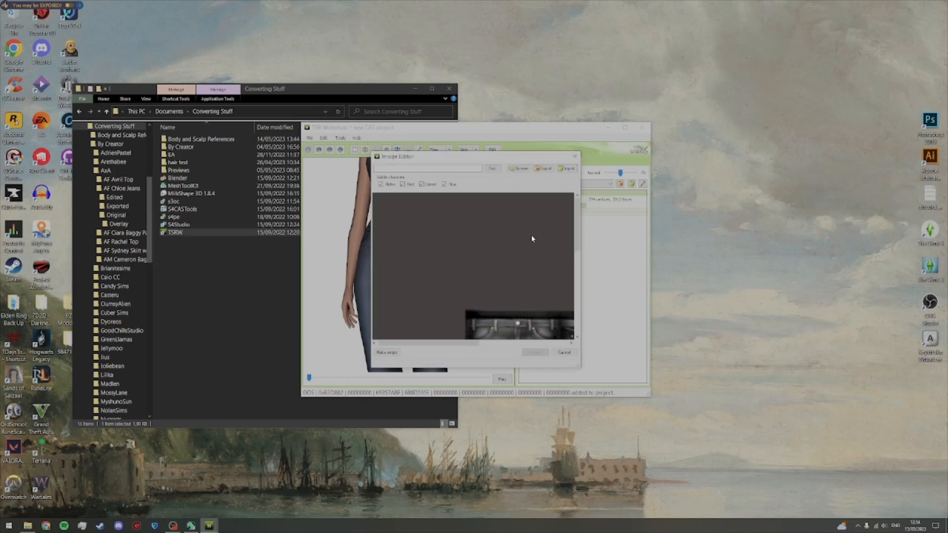
left_click(518, 168)
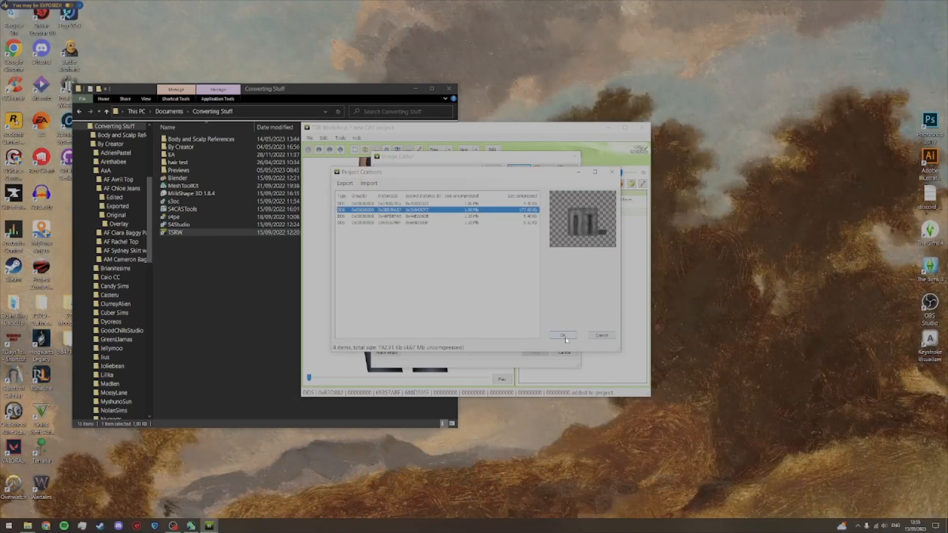
left_click(451, 217)
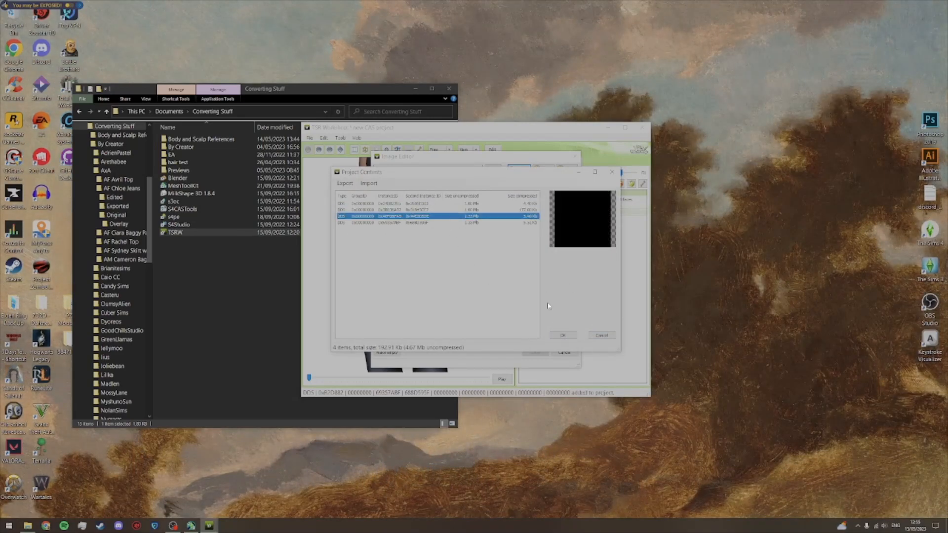
left_click(562, 335)
left_click(537, 354)
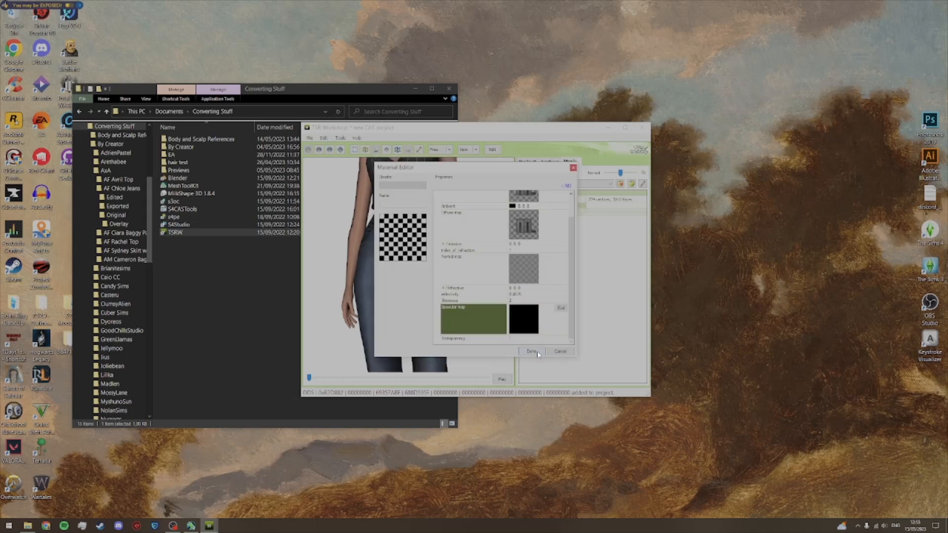
left_click(532, 352)
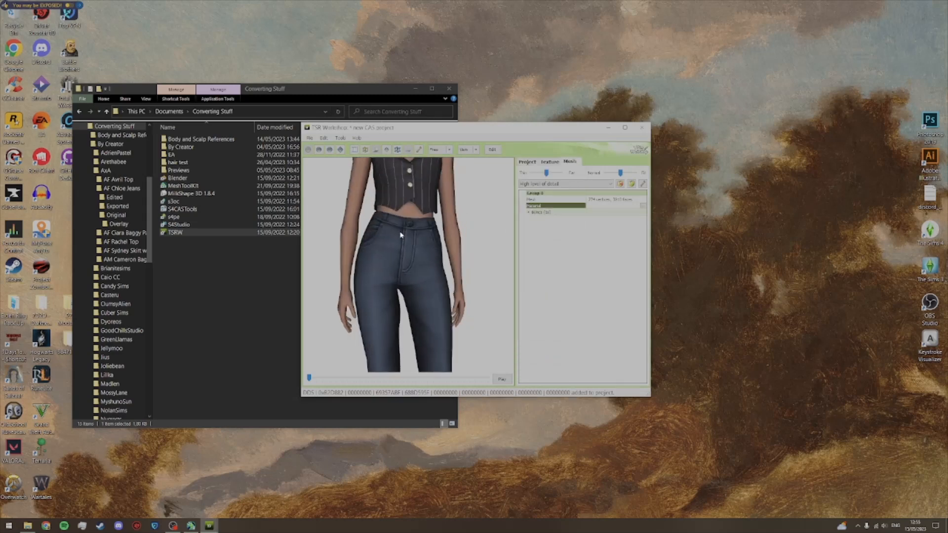
Step: Enable Pattern B in the jeans' texture settings by setting it to True
scroll(427, 254, "down", 5)
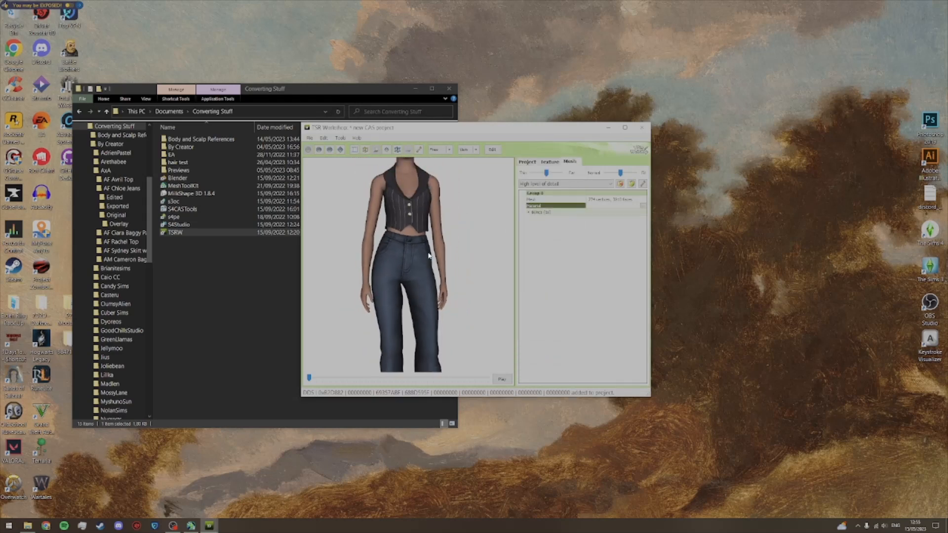
left_click(551, 163)
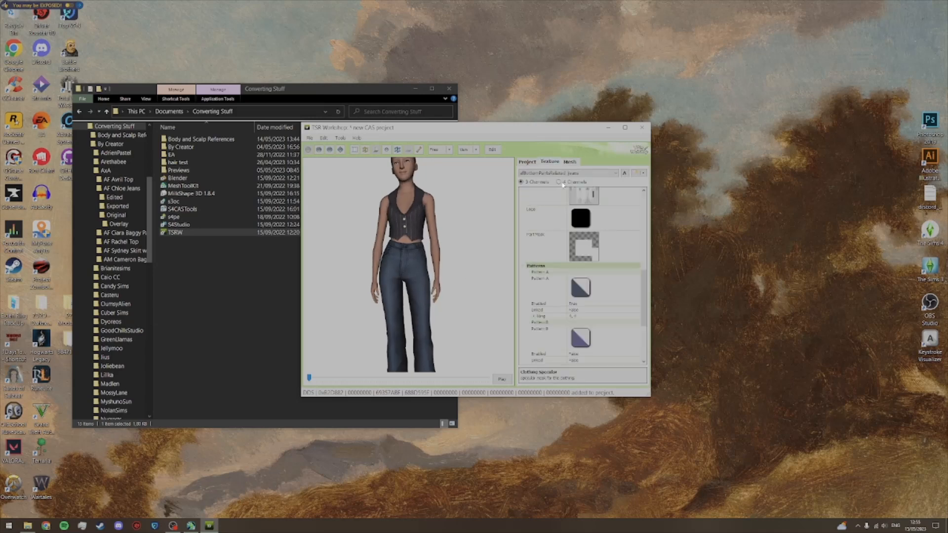
left_click_drag(645, 298, 645, 317)
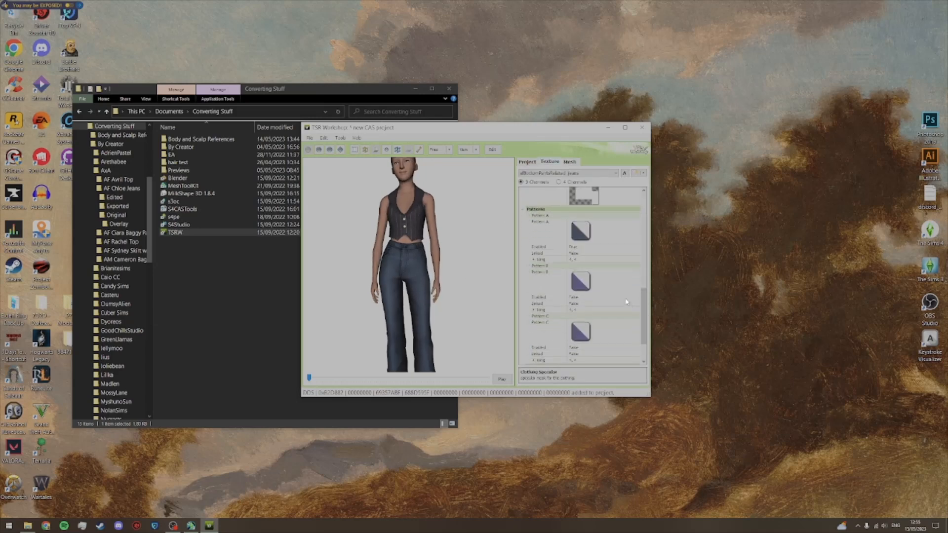
left_click(539, 297)
left_click(637, 298)
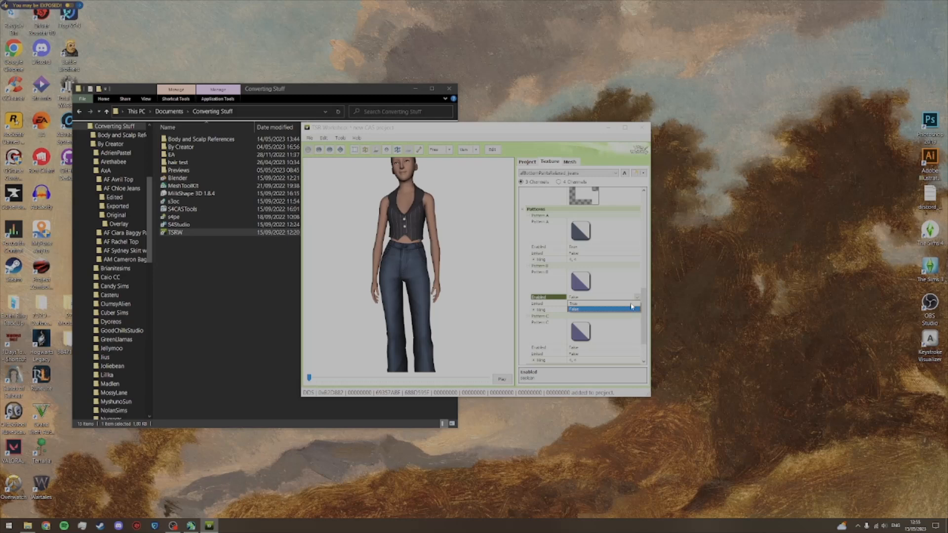
left_click(631, 305)
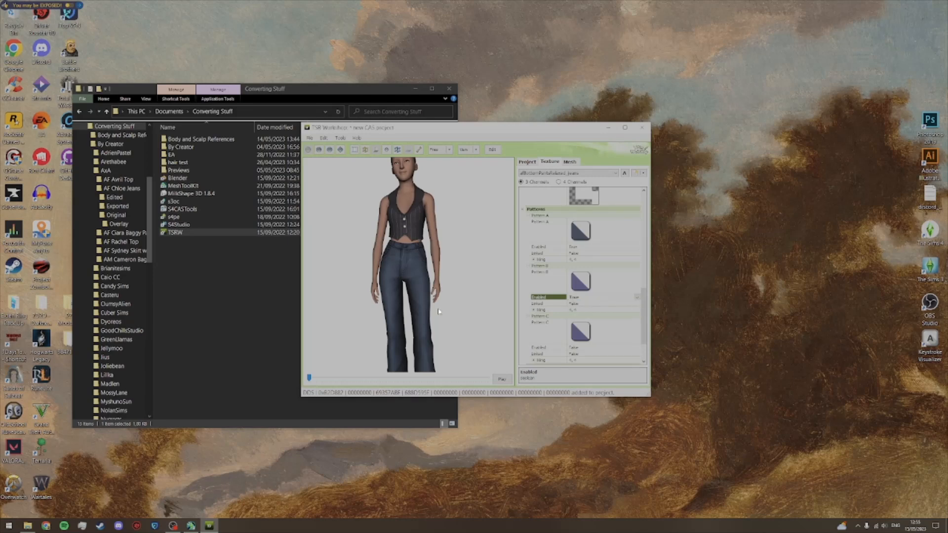
Step: Recolour Pattern B to a light grey for the jeans' button and check it on the model
scroll(418, 302, "up", 5)
scroll(418, 302, "up", 3)
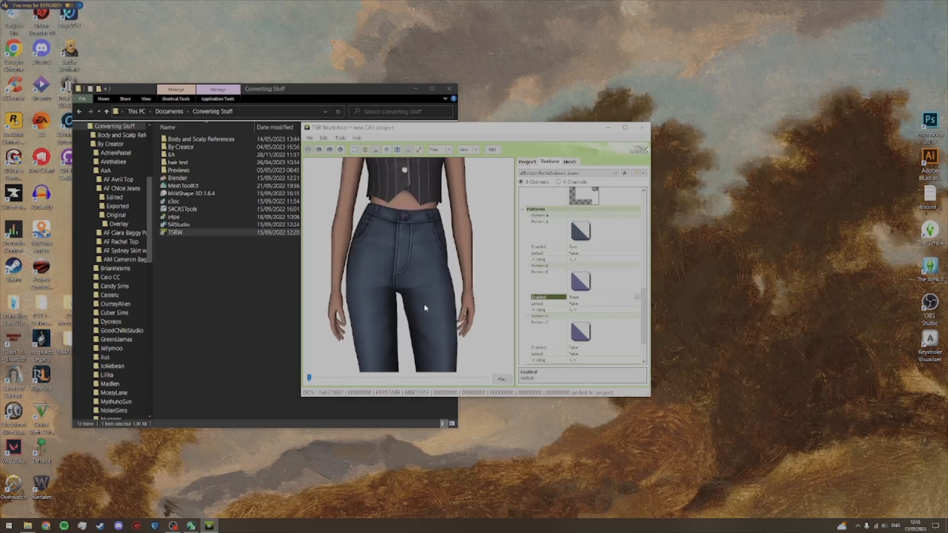
left_click(624, 289)
left_click(631, 276)
left_click(551, 215)
left_click(574, 216)
left_click_drag(522, 243, 517, 228)
left_click(528, 319)
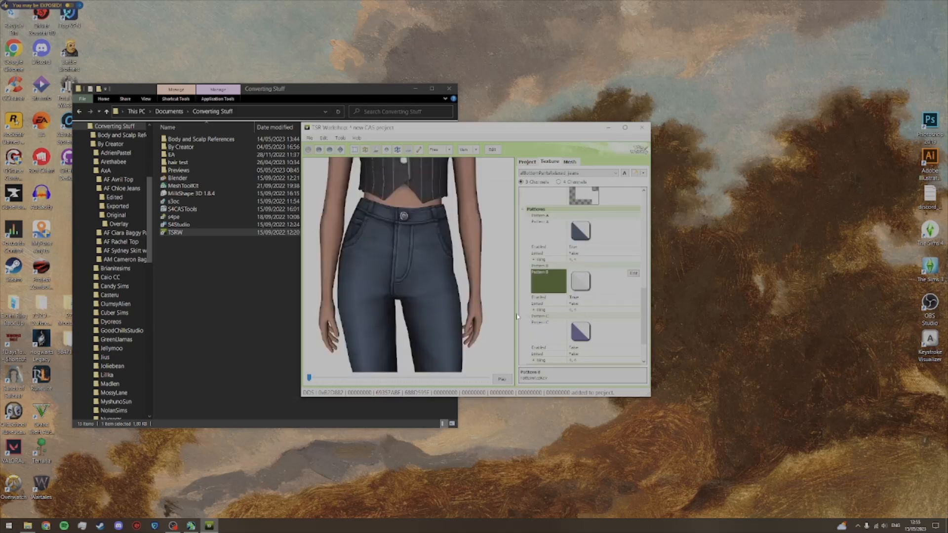
scroll(456, 304, "down", 5)
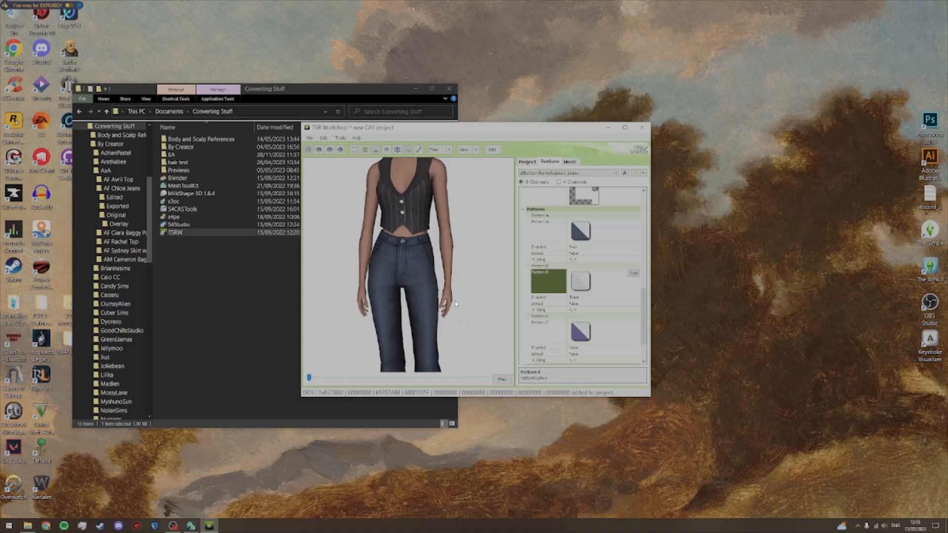
left_click_drag(425, 305, 431, 303)
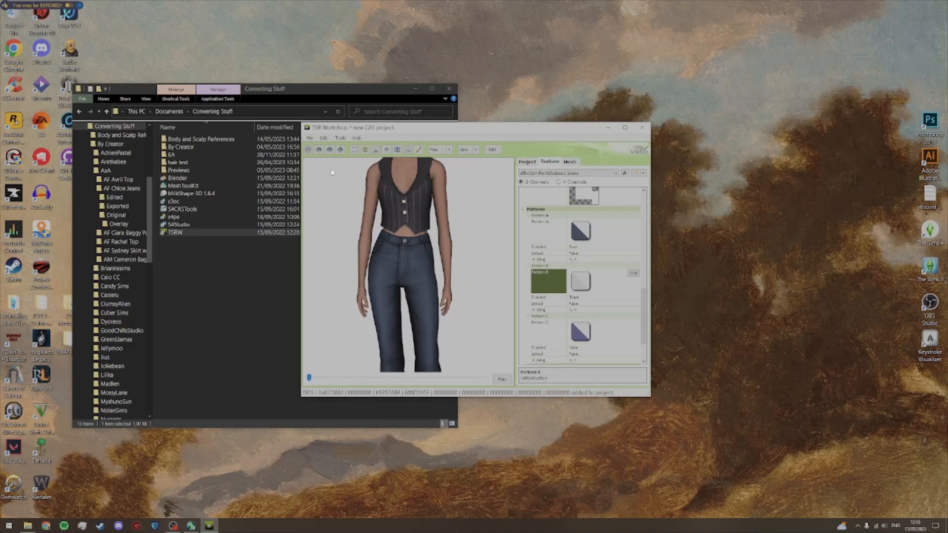
Step: Save the project as F TSRW in the Edited folder of AxA's AF Chloe Jeans, under Converting Stuff, By Creator
left_click(309, 138)
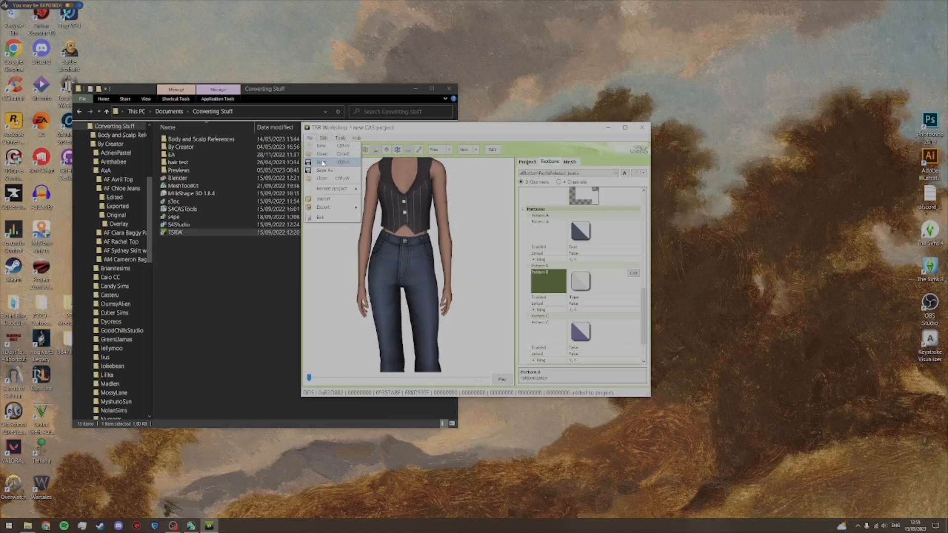
left_click(322, 163)
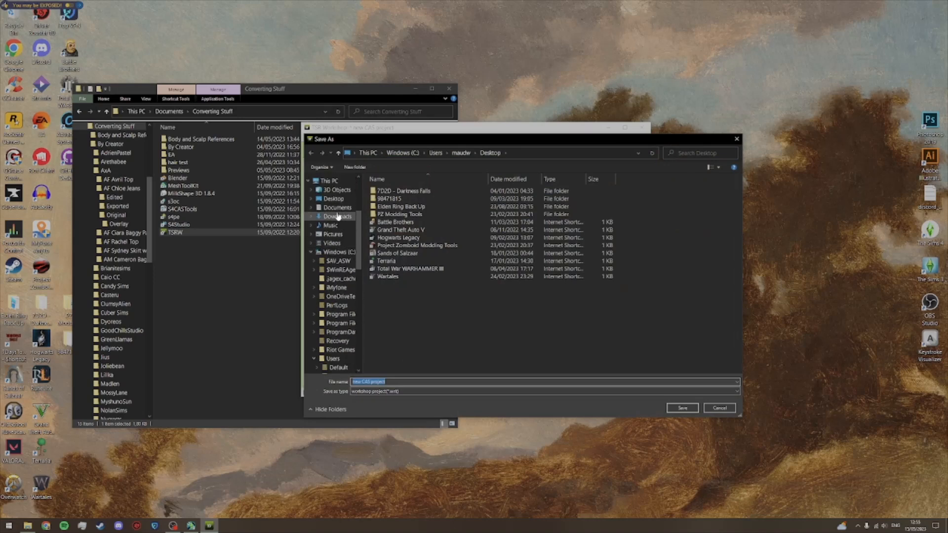
left_click(337, 207)
double_click(394, 214)
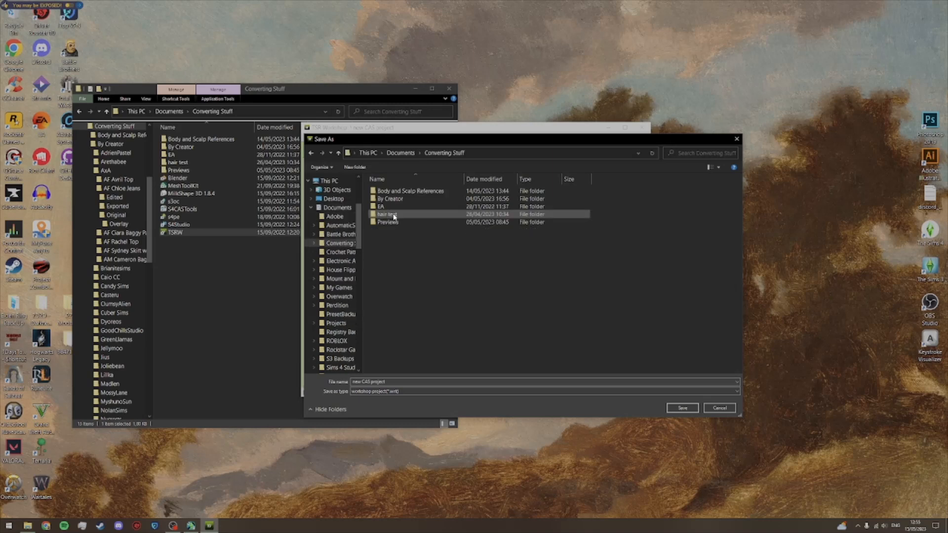
double_click(388, 198)
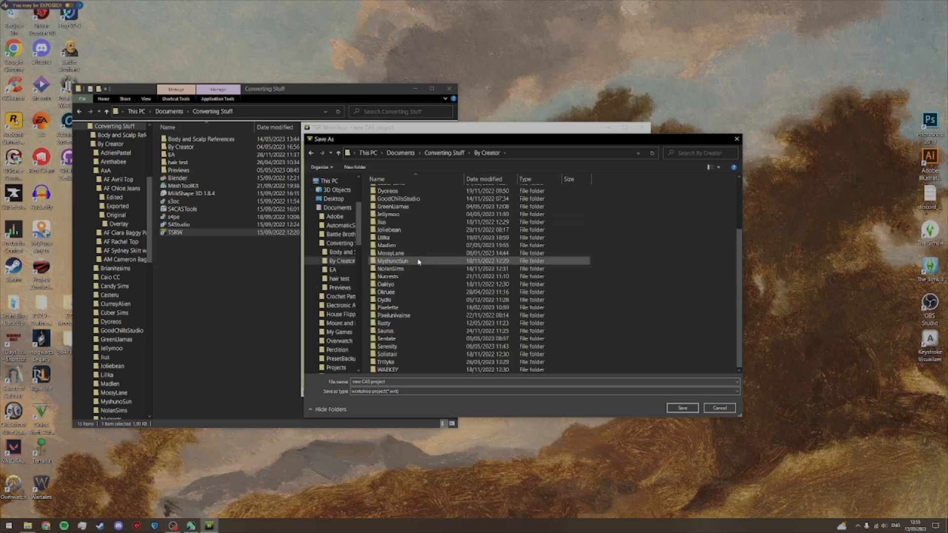
double_click(396, 207)
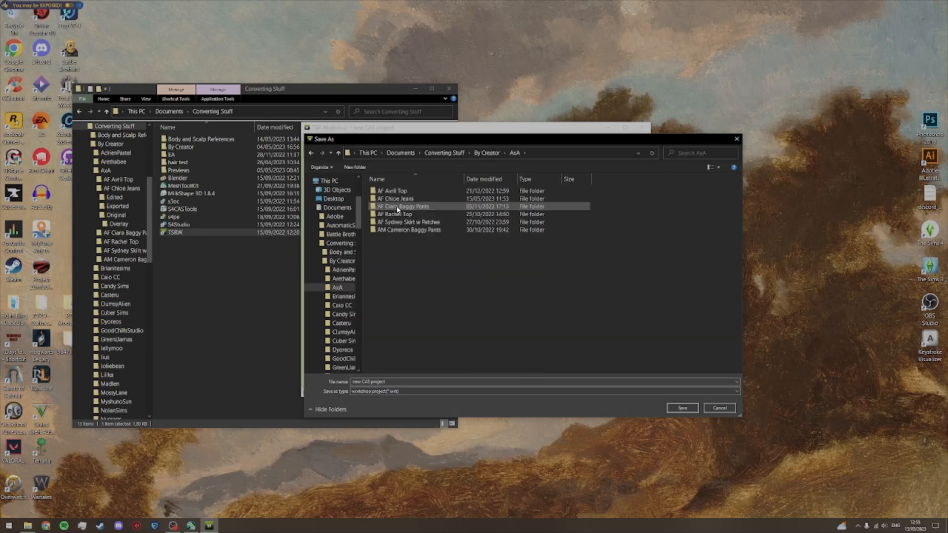
double_click(408, 200)
double_click(414, 191)
left_click(402, 381)
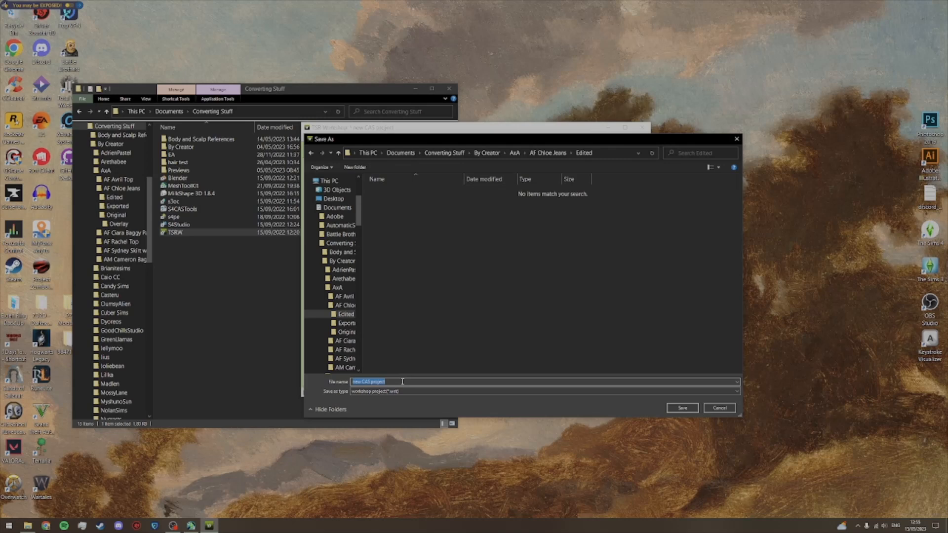
type("F TSRW")
key("Return")
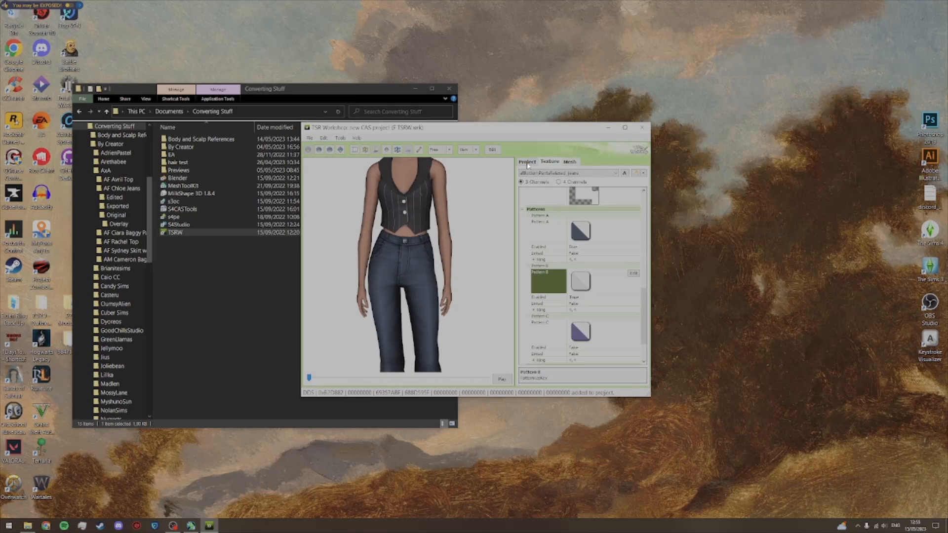
Step: Find the extinguish animations in the animation loader and load the first one onto the model
left_click(340, 149)
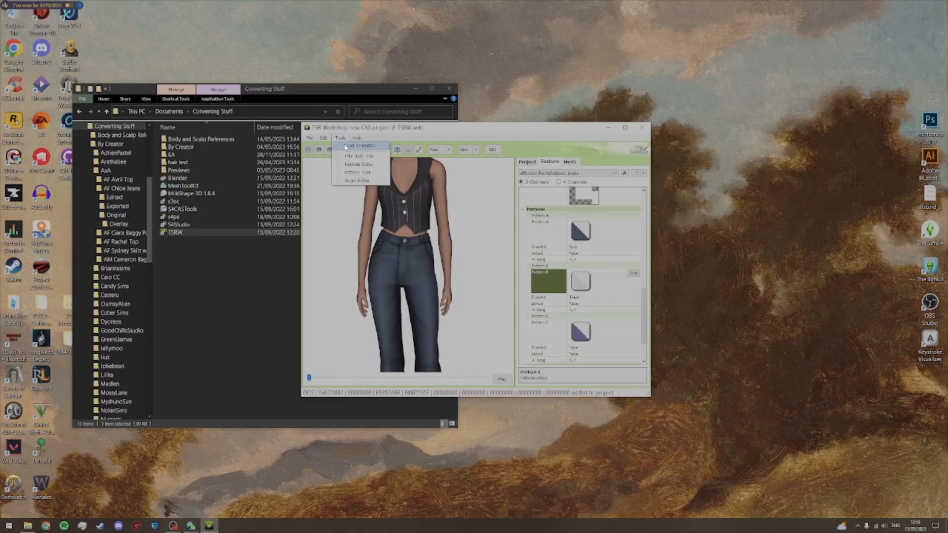
left_click(347, 153)
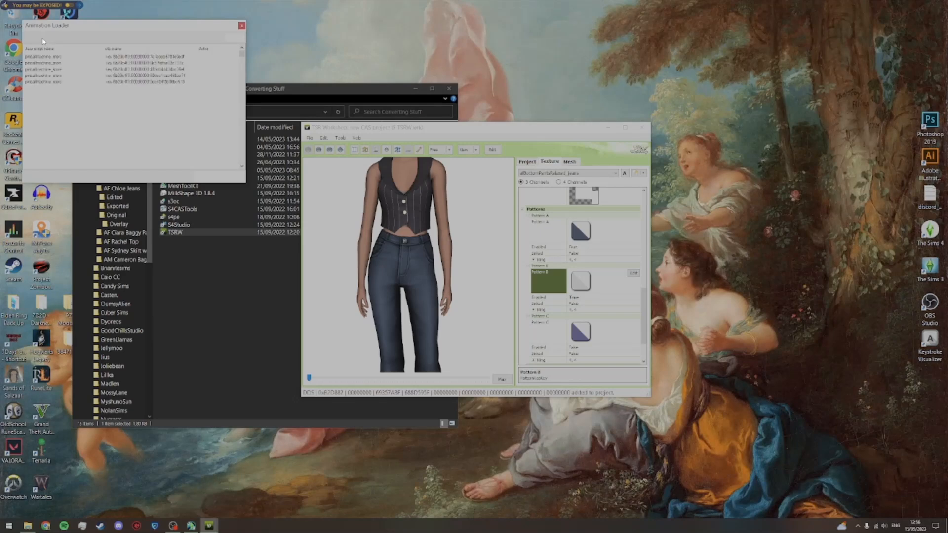
type("extinguish")
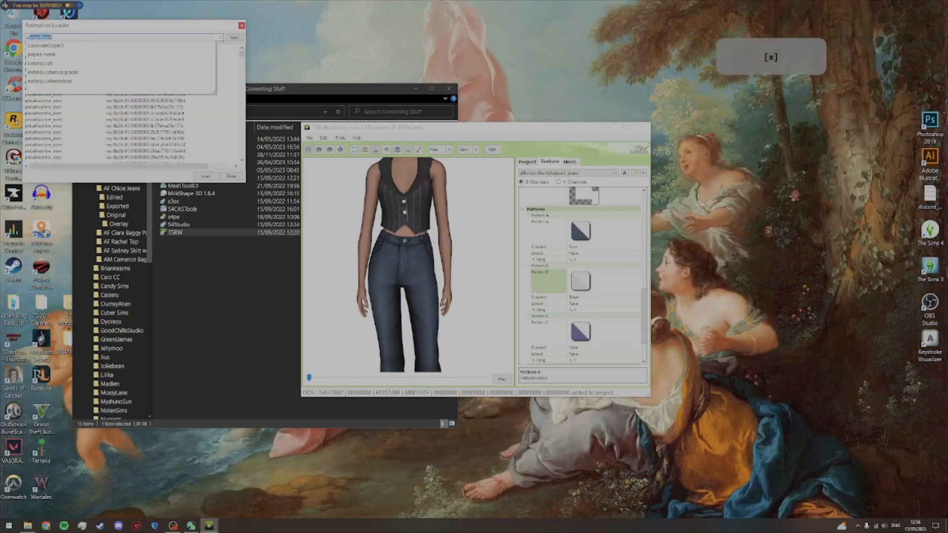
key("Return")
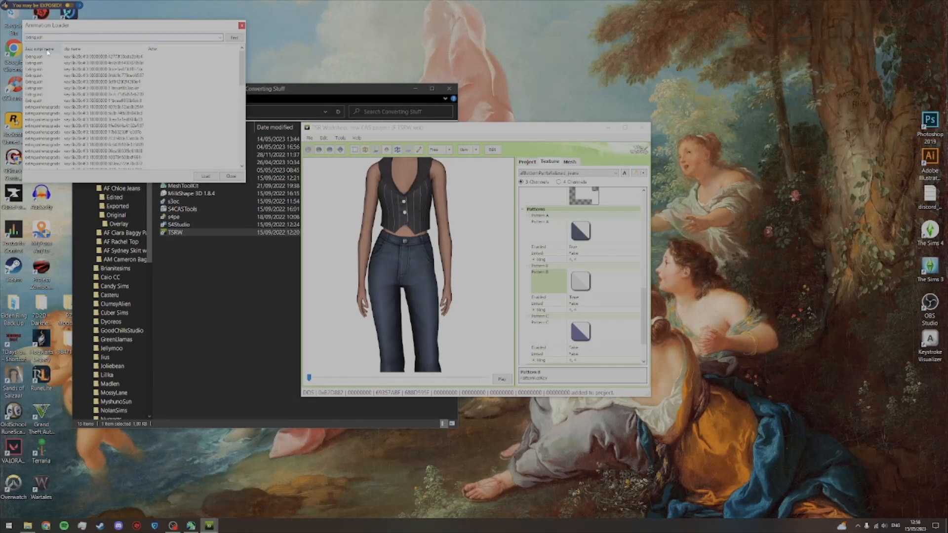
left_click(37, 57)
left_click(197, 175)
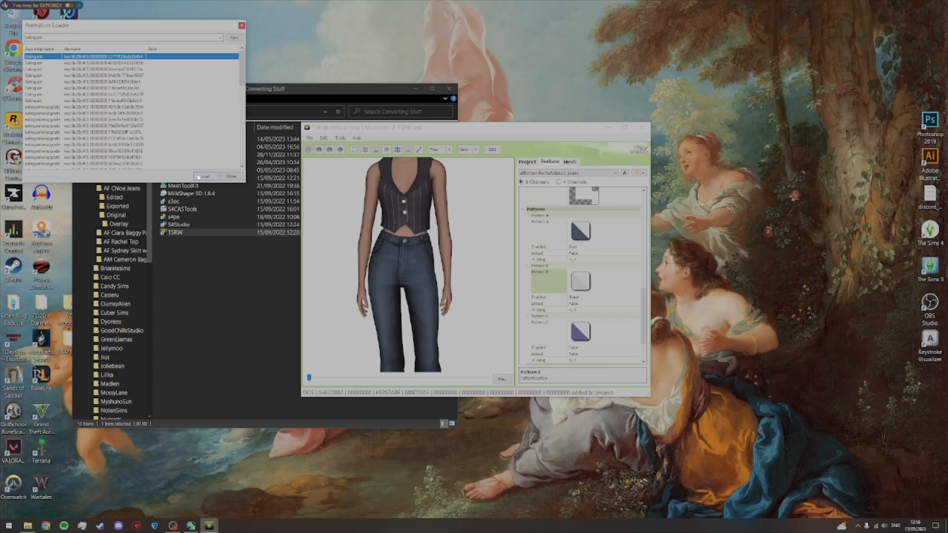
left_click(229, 176)
Step: Scrub the animation forward to a pose with the legs apart and inspect the jeans from waist to hem
left_click_drag(309, 378, 352, 378)
scroll(396, 339, "up", 3)
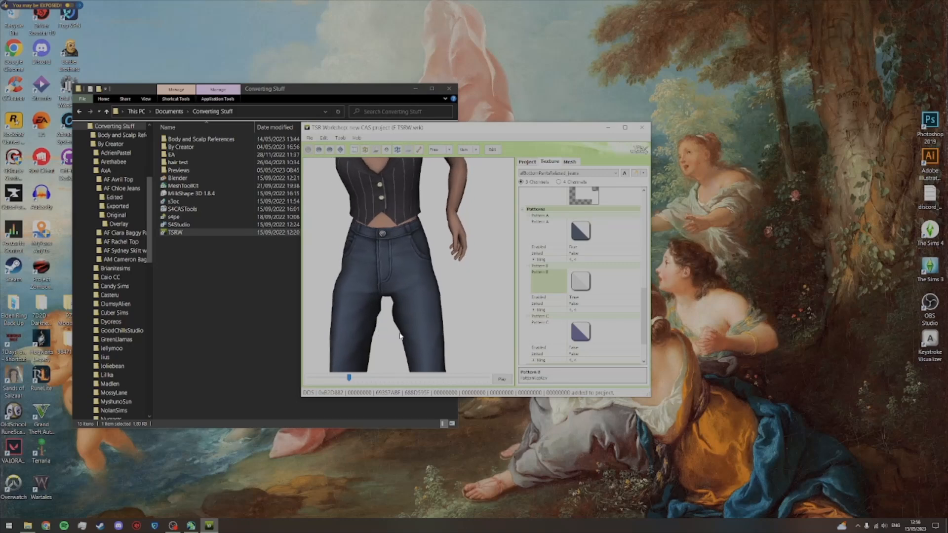
scroll(395, 336, "down", 3)
left_click_drag(409, 338, 404, 309)
scroll(407, 314, "up", 1)
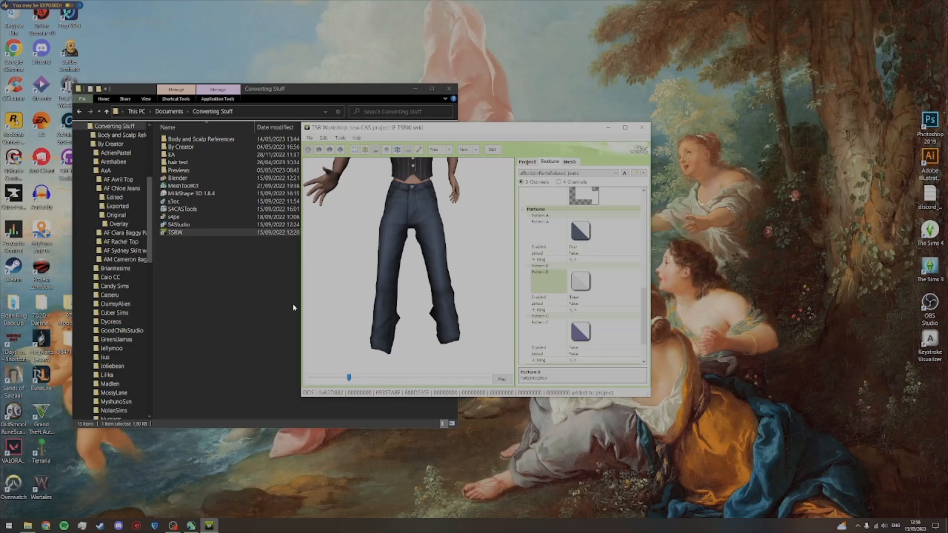
Step: Launch MilkShape 3D from the Converting Stuff folder and import F Bones1.wso as a TSRW object
left_click(189, 292)
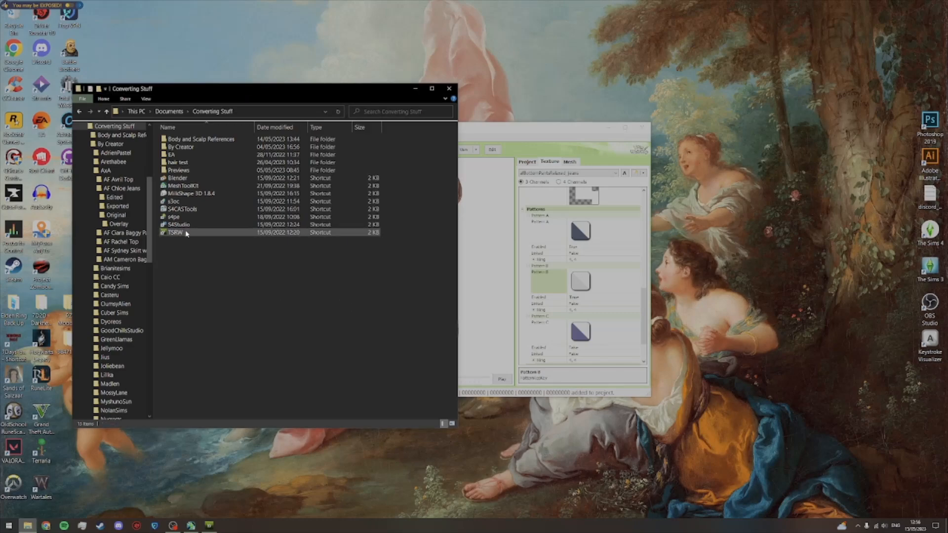
double_click(193, 194)
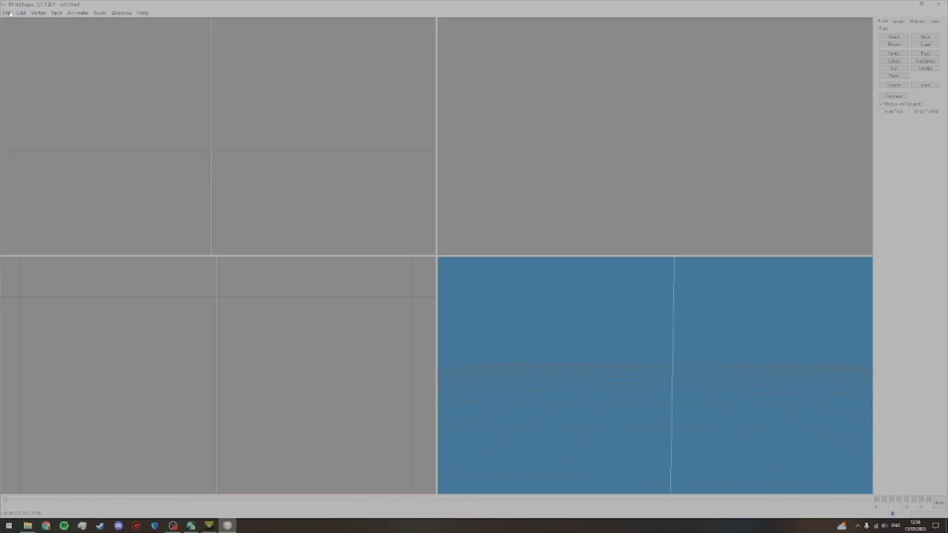
left_click(13, 13)
mouse_move(13, 68)
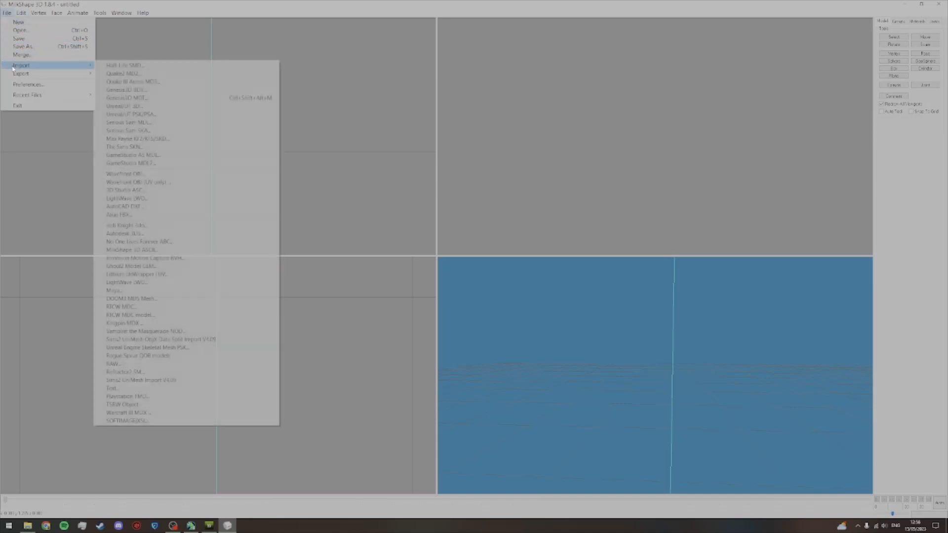
left_click(158, 404)
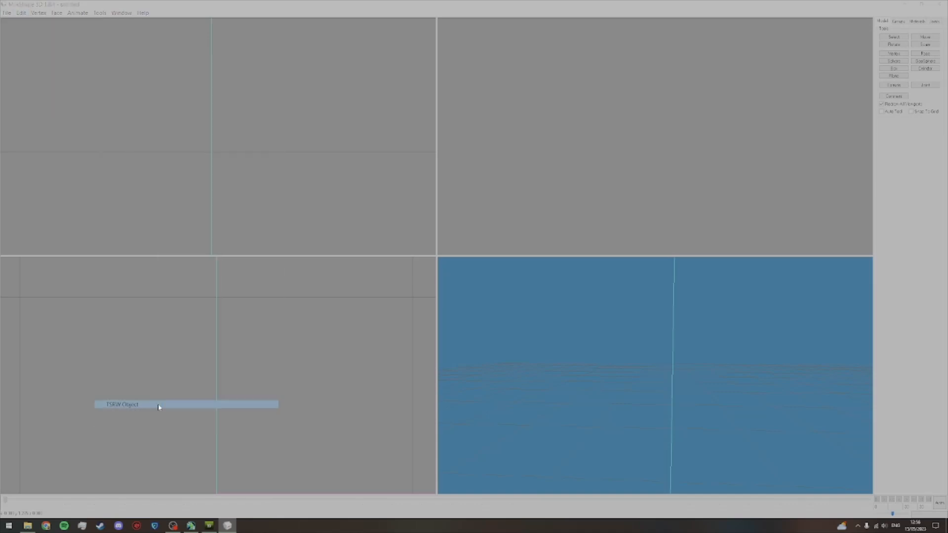
left_click(87, 80)
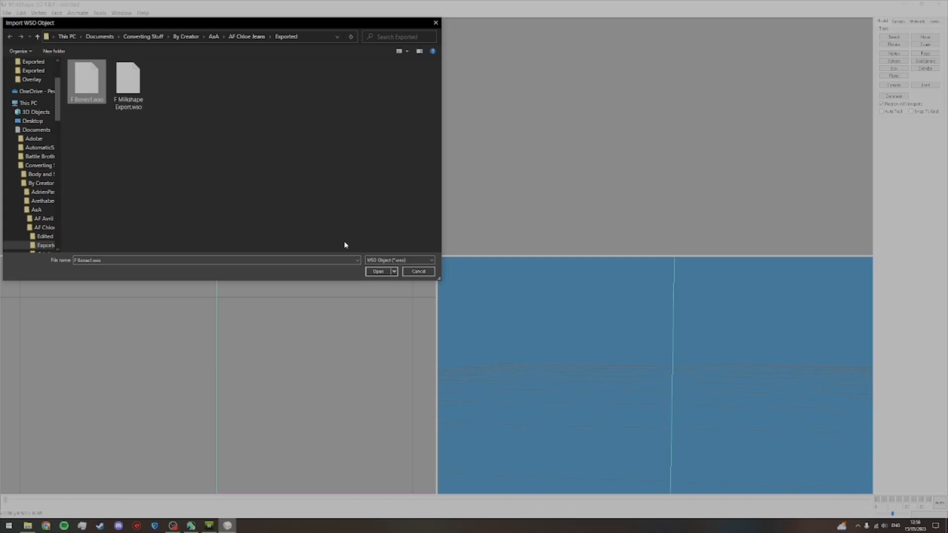
left_click(378, 271)
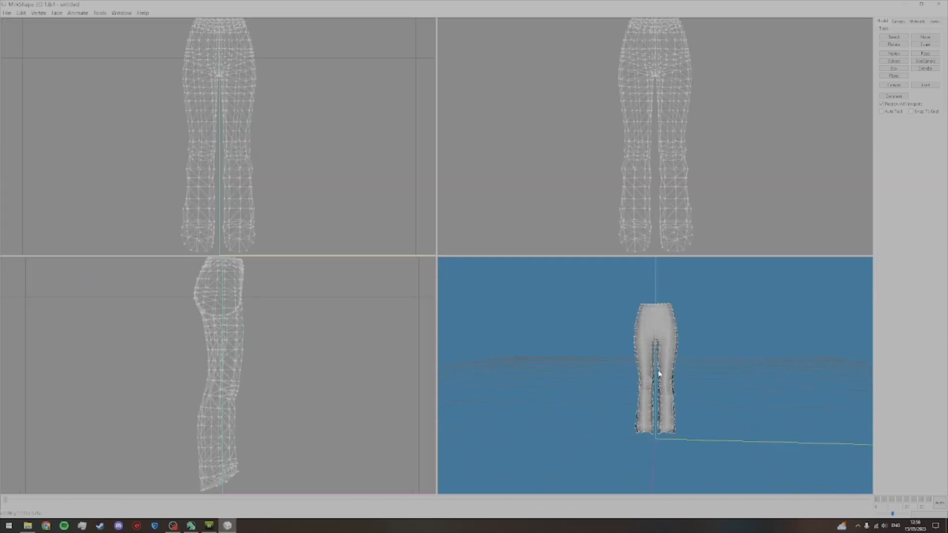
Step: Draw the jeans' vertices with bone colours and examine the weighting around the crotch and upper thighs
left_click(895, 40)
left_click_drag(739, 394, 684, 237)
left_click_drag(735, 362, 695, 375)
left_click_drag(647, 406, 653, 369)
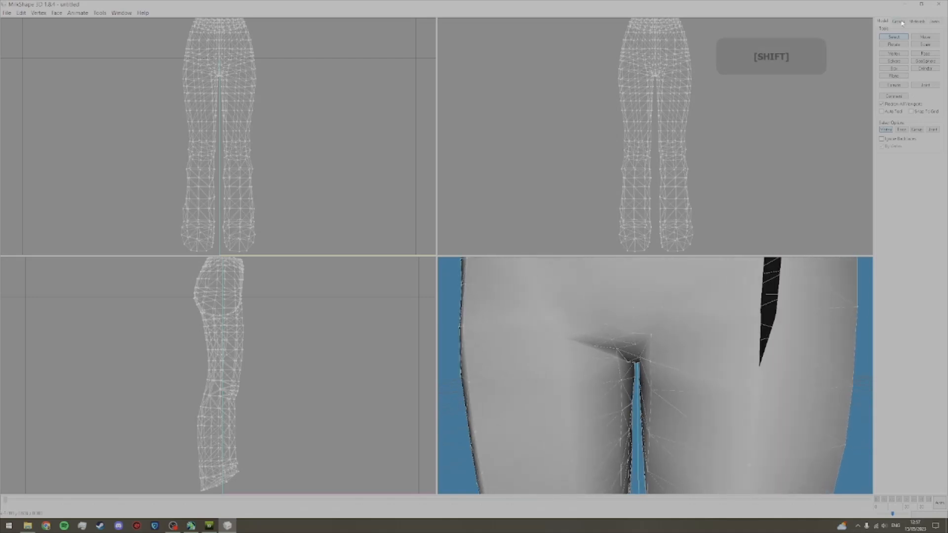
left_click(931, 23)
mouse_move(843, 320)
left_mouse_down()
mouse_move(766, 377)
mouse_move(811, 310)
left_mouse_up()
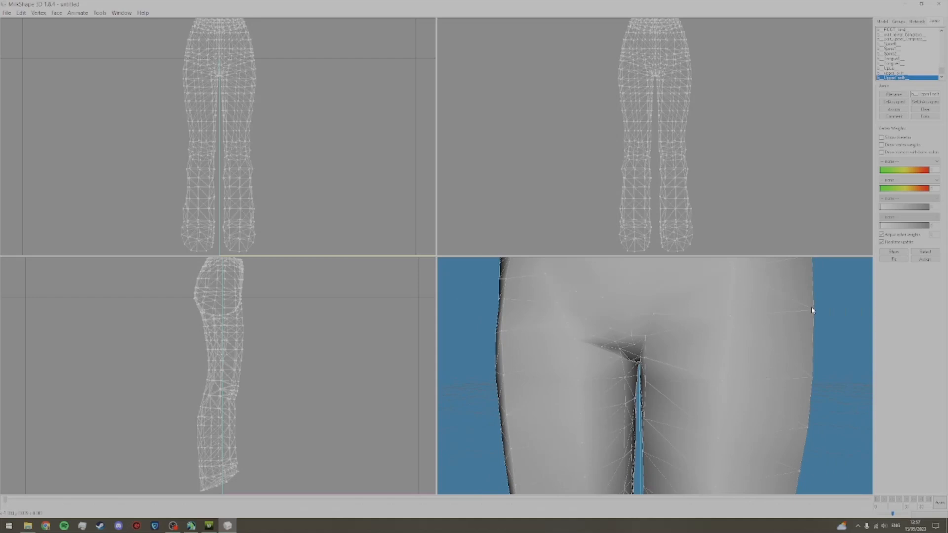
left_click(881, 152)
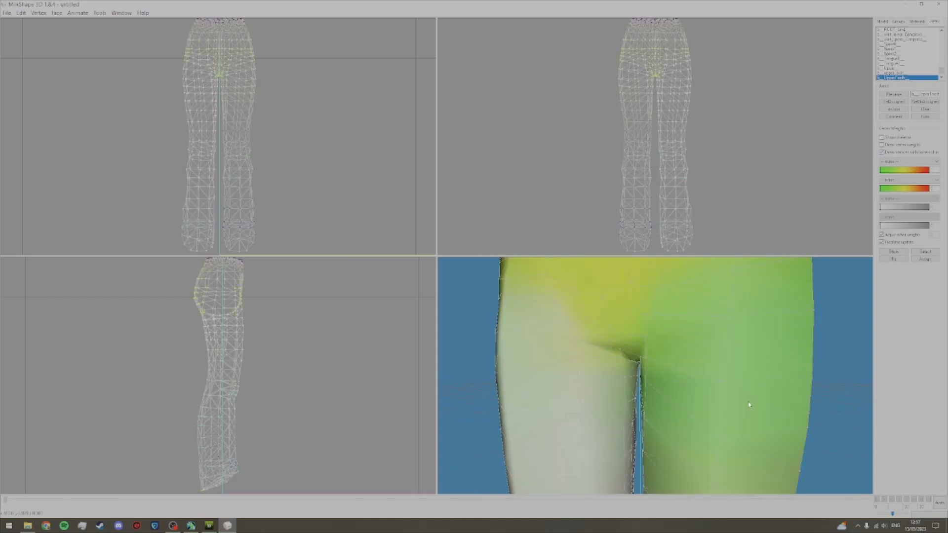
scroll(758, 406, "down", 3)
scroll(754, 408, "up", 5)
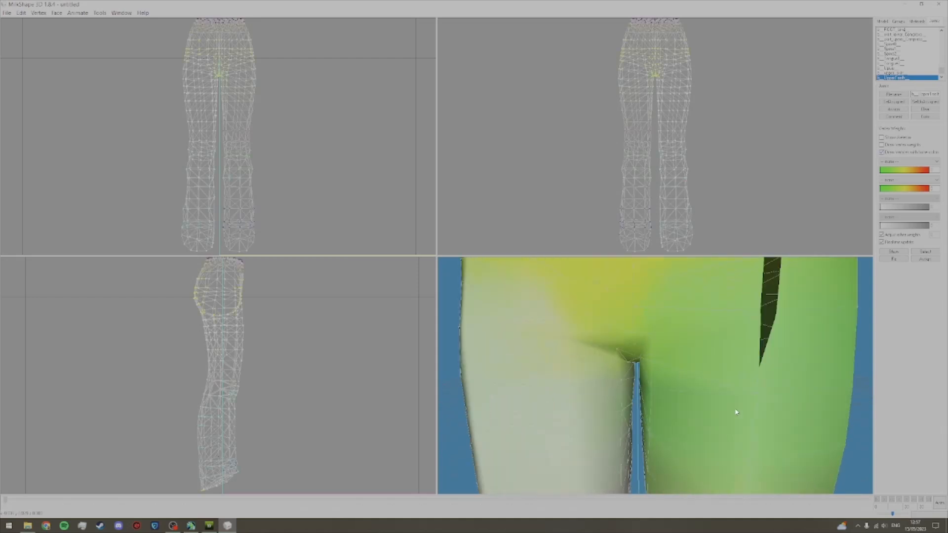
scroll(737, 412, "down", 2)
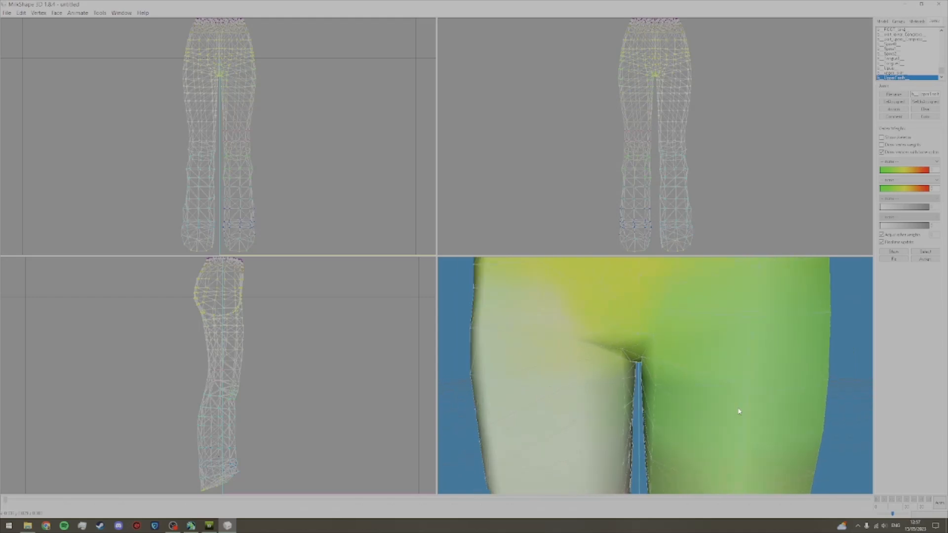
Step: Turn off the bone colouring and show the bone weights of a vertex on the inner thigh
left_click(882, 153)
scroll(738, 363, "up", 2)
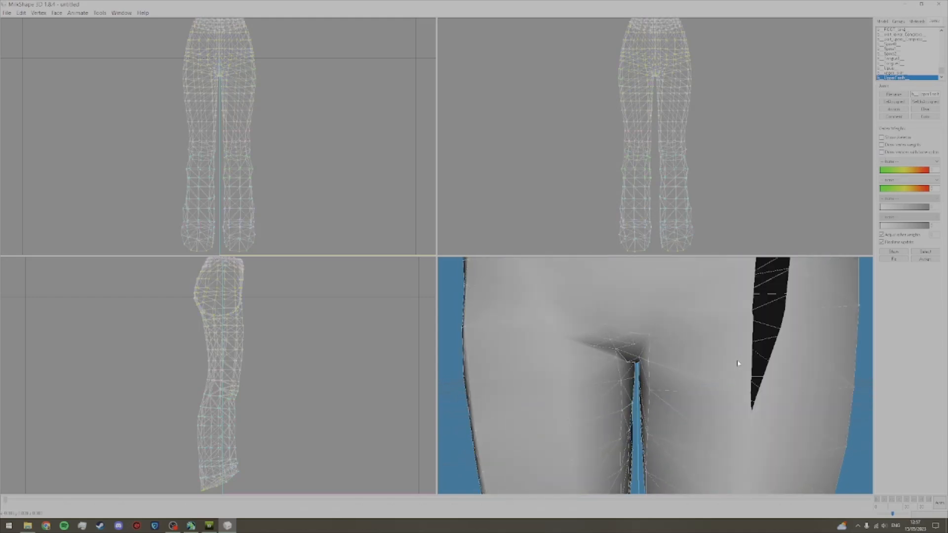
key("alt")
left_click(896, 253)
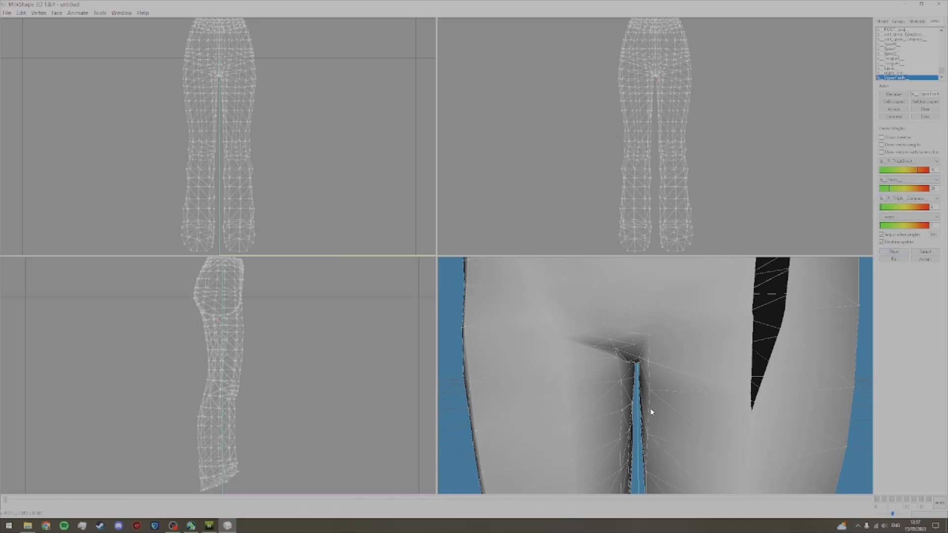
Step: Check the posed jeans in TSR Workshop and show the bone weights of a lower-leg vertex in MilkShape
left_click(211, 526)
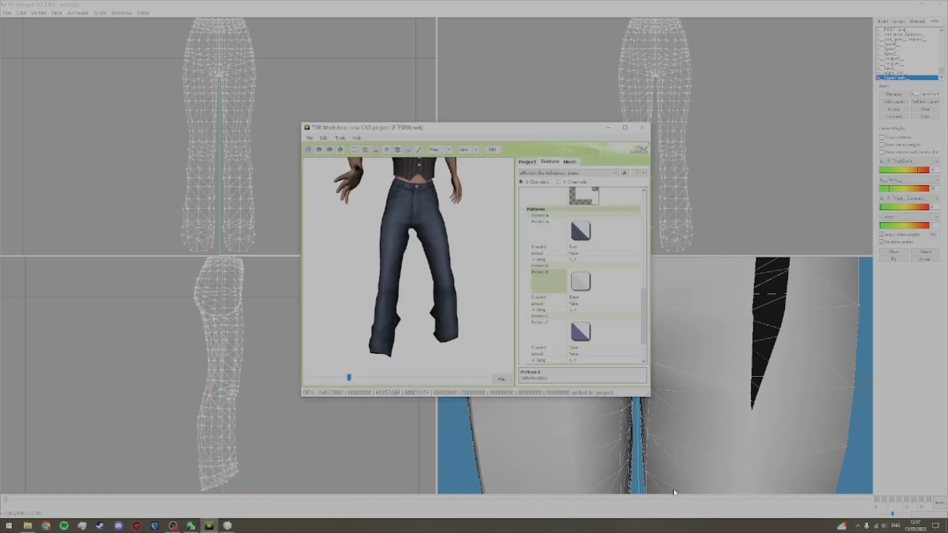
left_click(701, 461)
left_click_drag(655, 464, 635, 385)
key("alt")
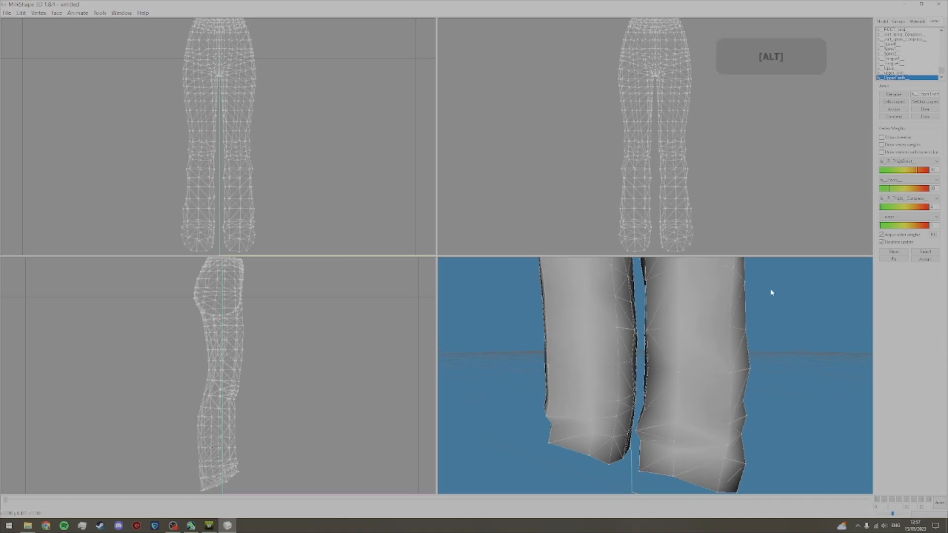
left_click(898, 252)
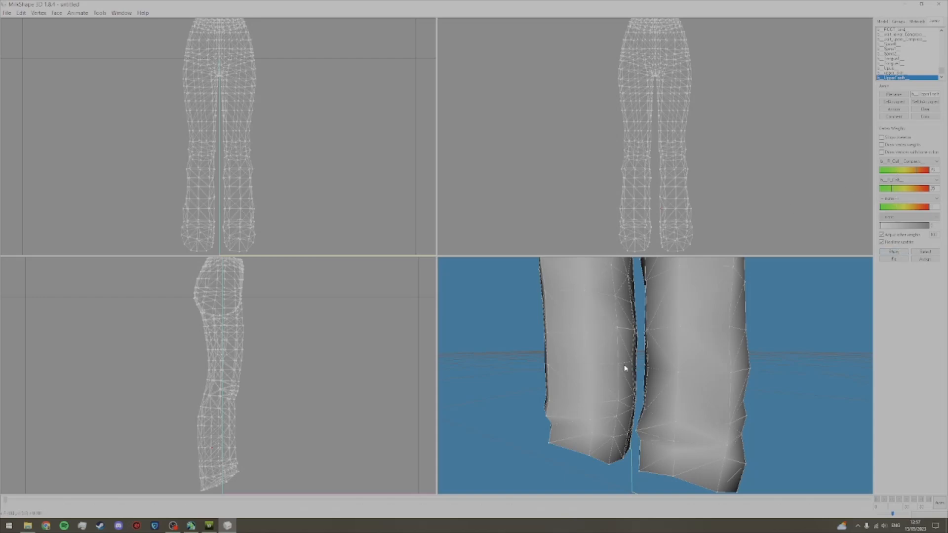
Step: Show the bone weights of another calf vertex, compare with the posed model in TSR Workshop, and minimise that window
key("alt")
key("alt")
left_click(890, 254)
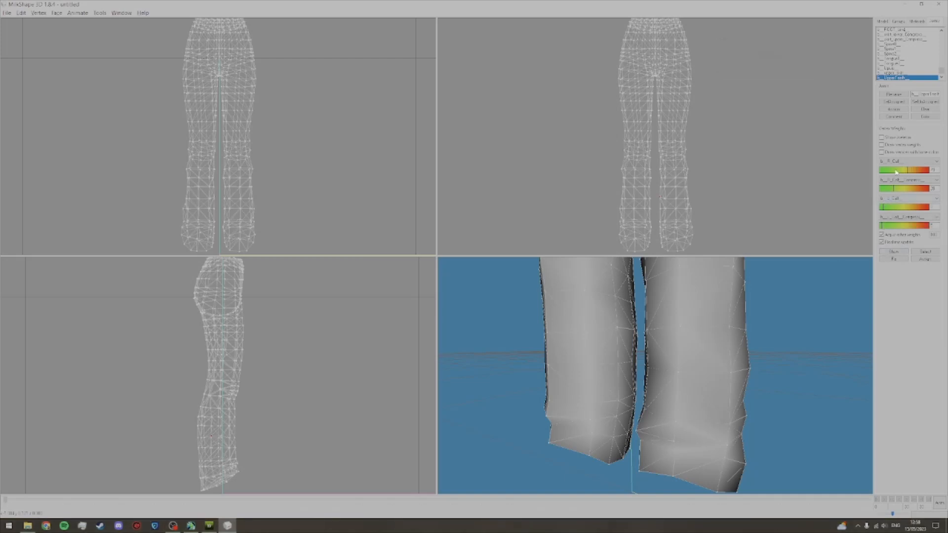
left_click(209, 525)
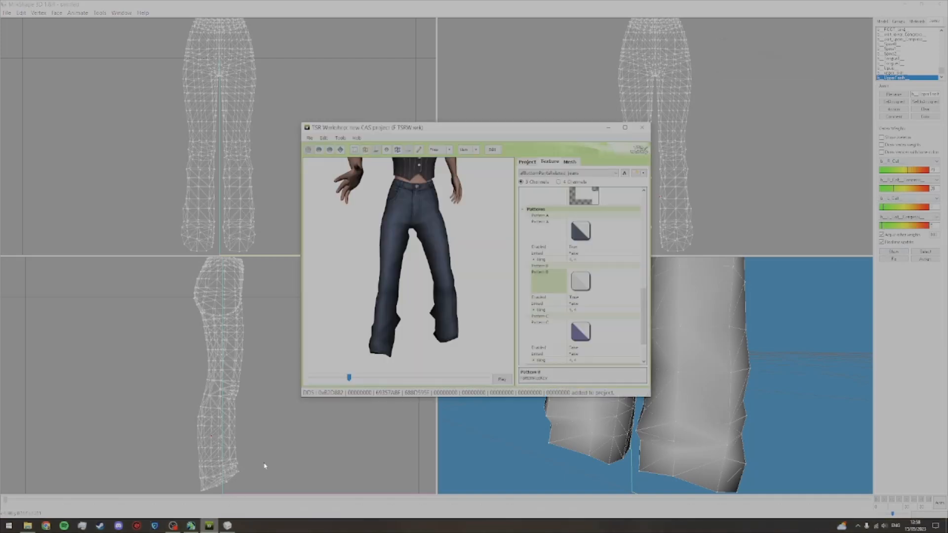
left_click(608, 127)
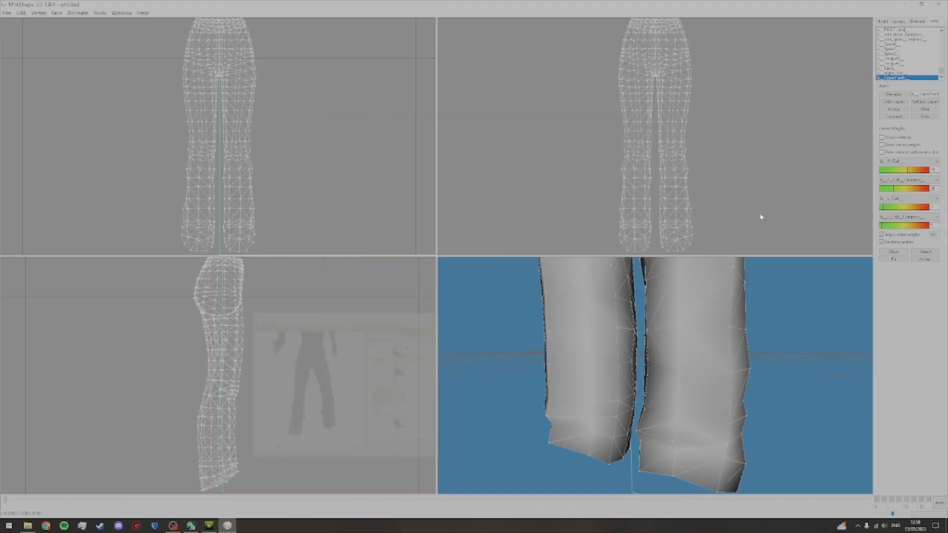
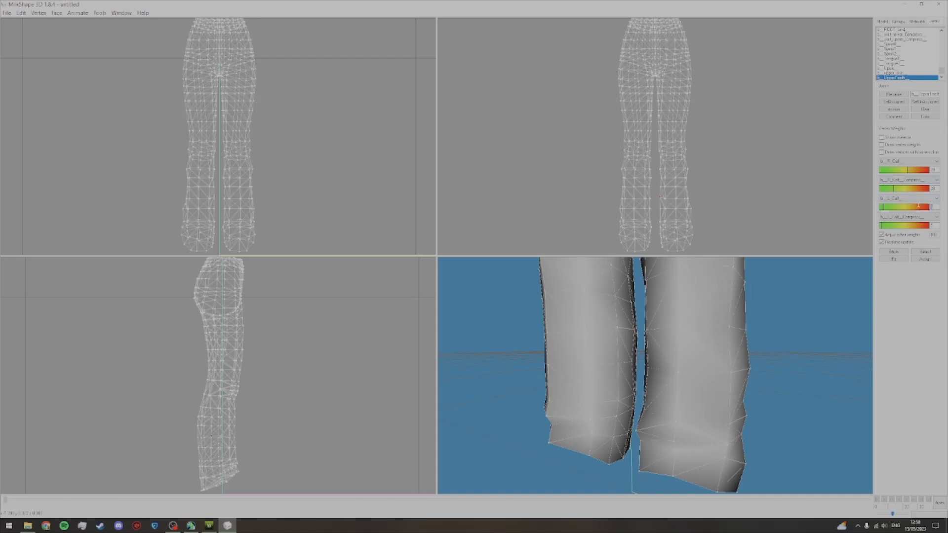
Step: Set the opposite leg's calf and calf-compress weights to 0 on an inner calf vertex of each leg
type("0")
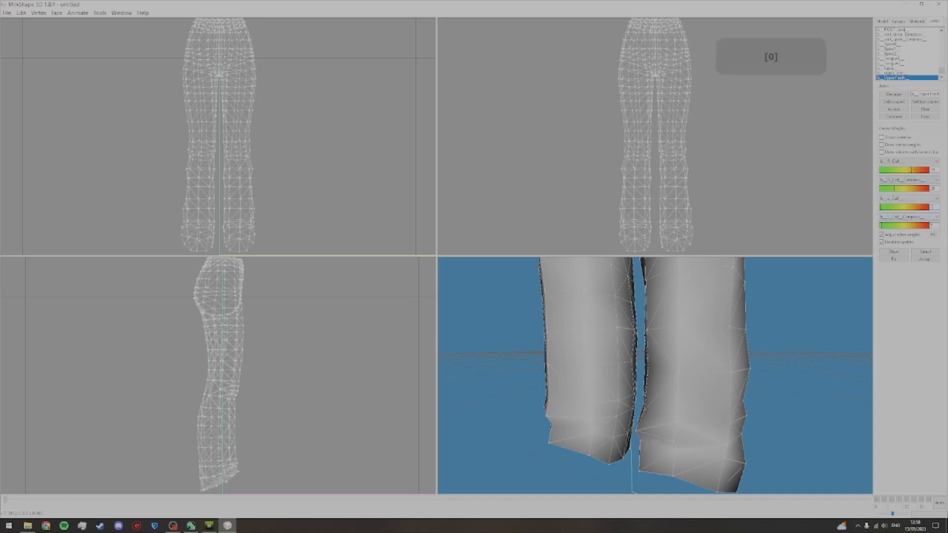
type("0")
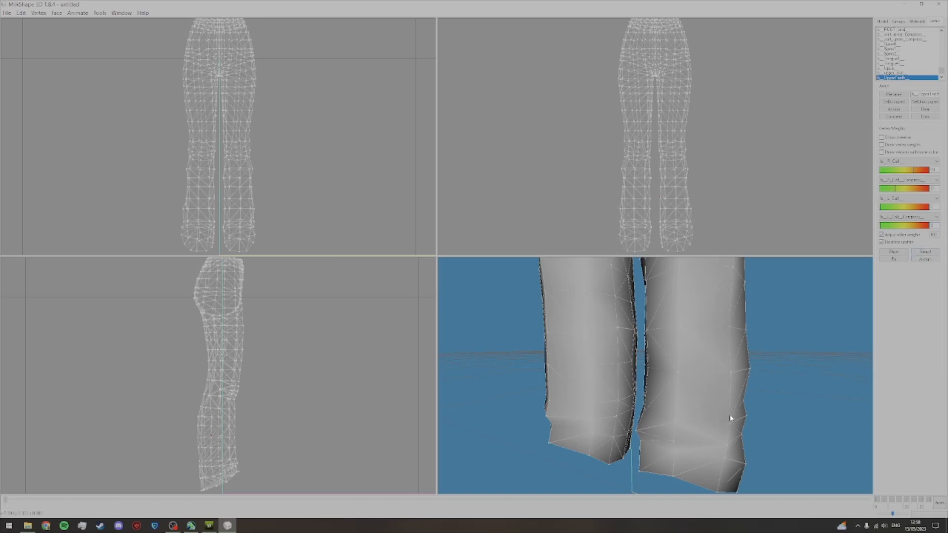
left_click_drag(711, 415, 761, 410)
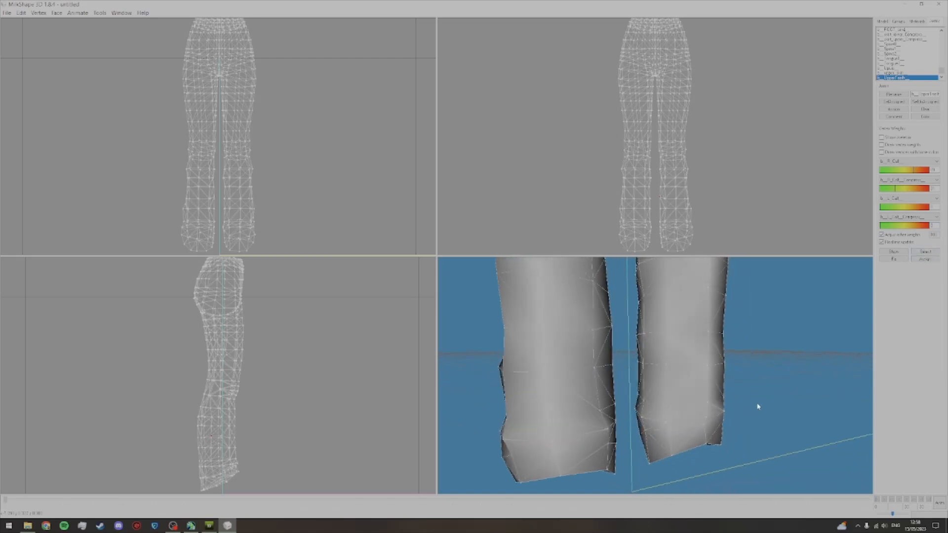
key("alt")
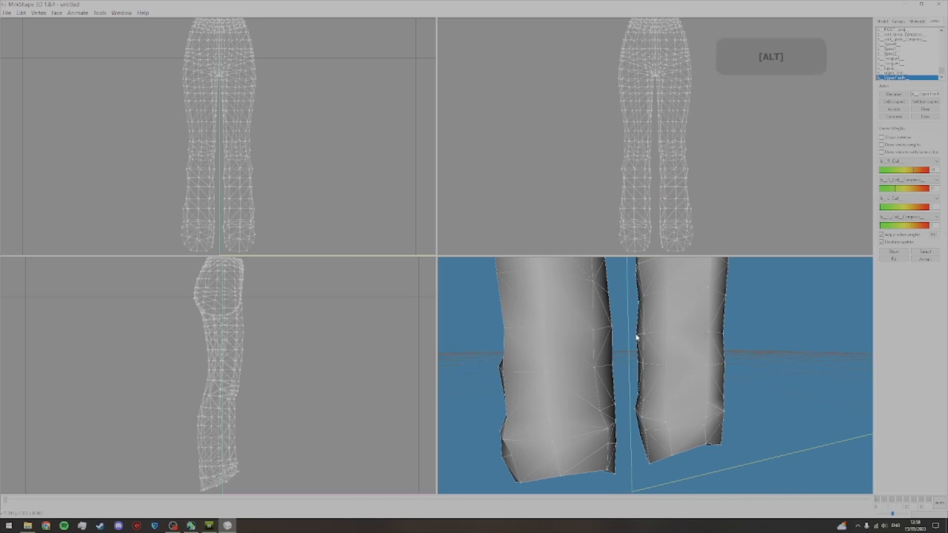
left_click(889, 251)
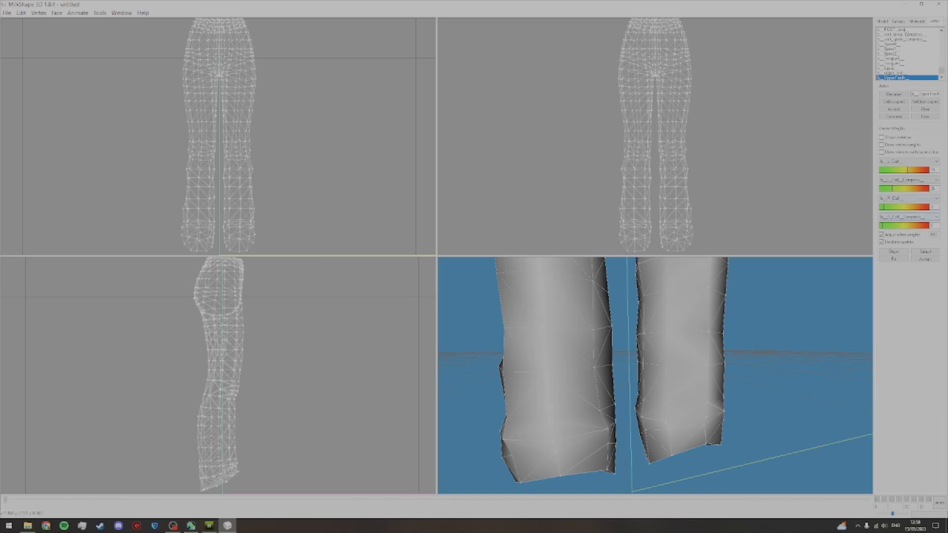
type("0")
Step: Remove the opposite thigh's weight from an inner-thigh vertex just below the crotch, assign it, and show a neighbouring vertex's weights
left_click_drag(700, 424, 637, 338)
left_click(636, 337, "alt")
left_click(894, 252)
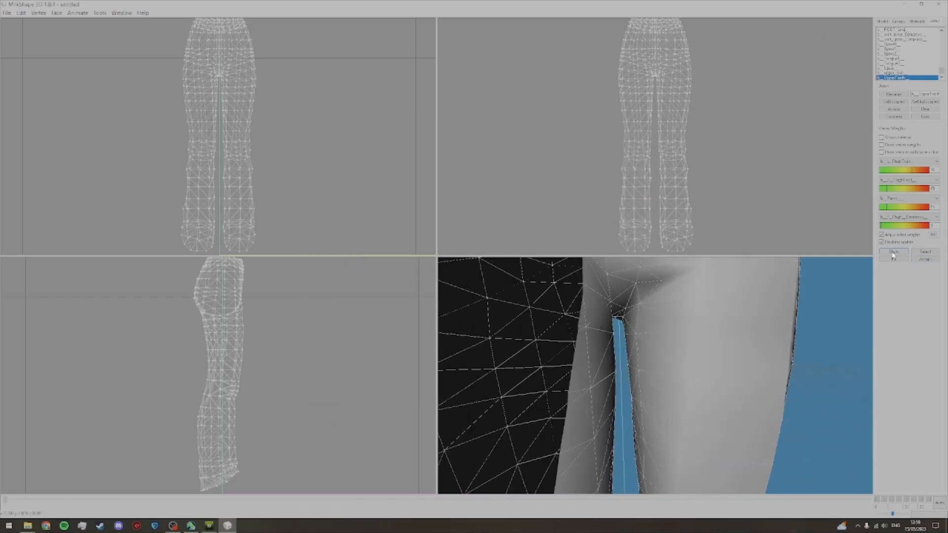
left_click(638, 368, "alt")
left_click(925, 259)
left_click(691, 379, "alt")
left_click(894, 253)
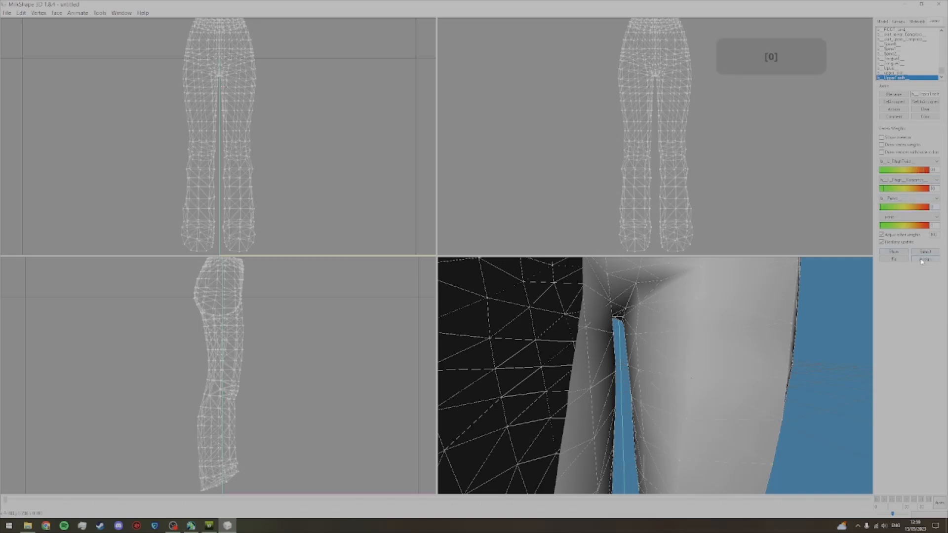
Step: Set the second bone weight of an upper inner-thigh vertex to 20 and show the weights of the next vertex
left_click(699, 333, "alt")
double_click(932, 188)
type("20")
left_click_drag(710, 403, 686, 408)
left_click(685, 409, "alt")
left_click(894, 251)
double_click(932, 188)
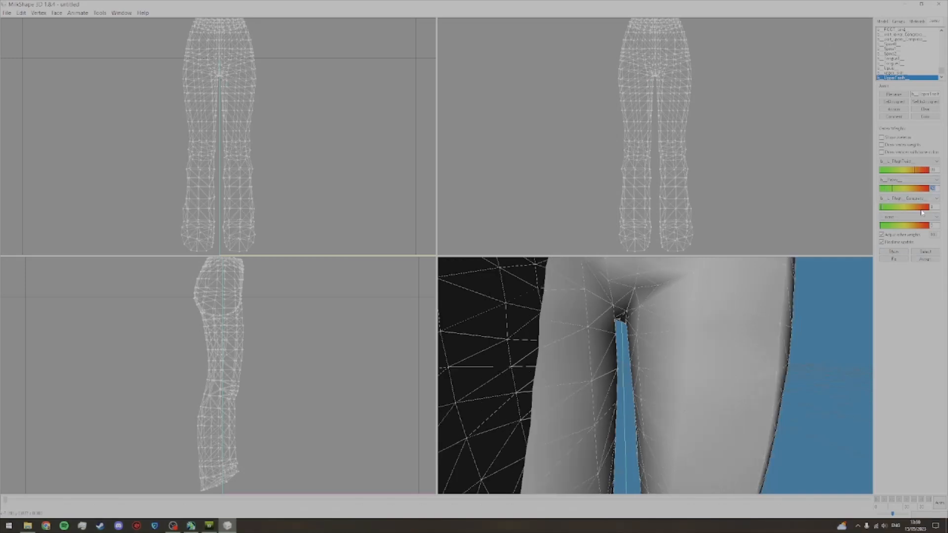
Step: Go through the vertices around the crotch point, showing their bone weights and correcting the third weight of one
left_click(628, 311, "alt")
left_click_drag(697, 378, 682, 377)
left_click(606, 309, "alt")
left_click(894, 252)
left_click_drag(934, 207, 904, 208)
mouse_move(622, 398)
left_mouse_down()
mouse_move(612, 397)
mouse_move(624, 380)
left_mouse_up()
left_click(620, 316, "alt")
left_click(894, 251)
left_click(622, 328, "alt")
left_click(894, 252)
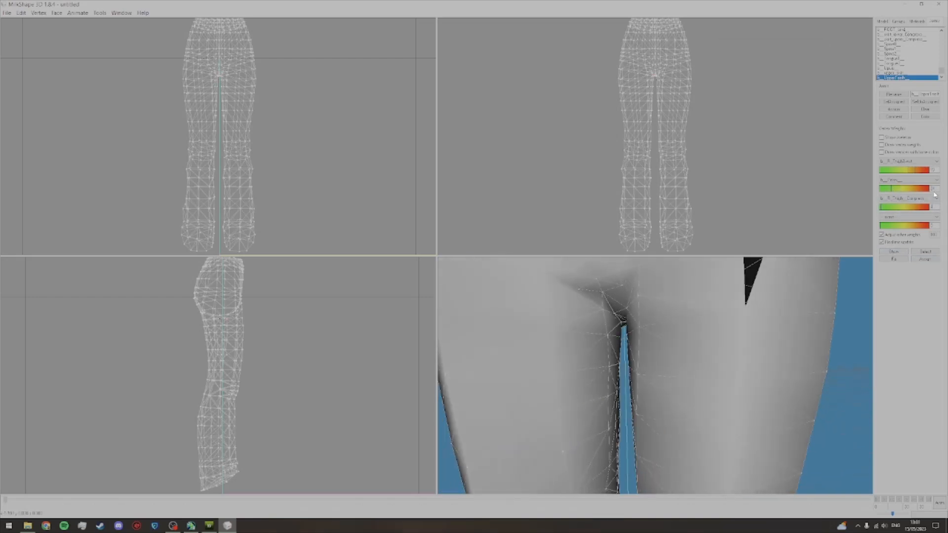
Step: Set the second bone weight of an inner-thigh vertex below the crotch to 0
left_click(609, 369, "alt")
left_click_drag(935, 188, 888, 199)
type("0")
left_click_drag(685, 408, 662, 409)
left_click(620, 365, "alt")
left_click_drag(676, 376, 683, 376)
Step: Set the left-thigh bone weights to 0 on two vertices of the right inner thigh
left_click(617, 392, "alt")
left_click(893, 252)
type("0")
left_click(607, 396, "alt")
left_click(894, 252)
left_click_drag(934, 206, 918, 210)
type("0")
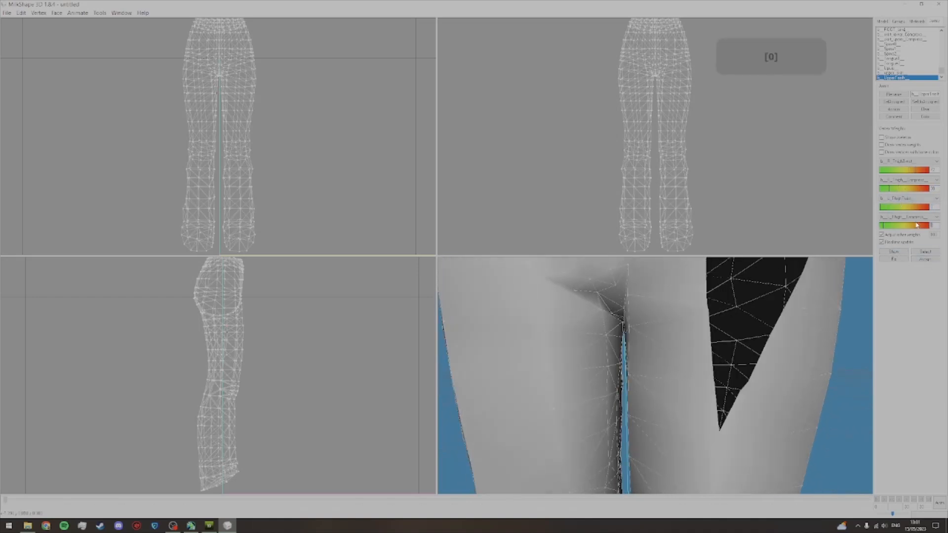
Step: Set the fourth bone weight of a vertex further down the inner thigh to 0
left_click_drag(678, 394, 667, 395)
left_click(608, 431, "alt")
left_click(893, 251)
left_click_drag(934, 225, 918, 227)
type("0")
Step: Set the third bone weight of the neighbouring lower inner-thigh vertex to 0
left_click_drag(660, 376, 665, 377)
left_click(619, 424, "alt")
left_click(894, 252)
left_click_drag(935, 207, 918, 209)
type("0")
Step: Show the bone weights of further vertices along the inner thighs to find influences from the opposite leg
left_click(612, 409, "alt")
left_click_drag(662, 419, 636, 422)
left_click(892, 252)
left_click_drag(699, 406, 677, 419)
left_click(650, 397, "alt")
left_click(893, 251)
left_click(893, 252)
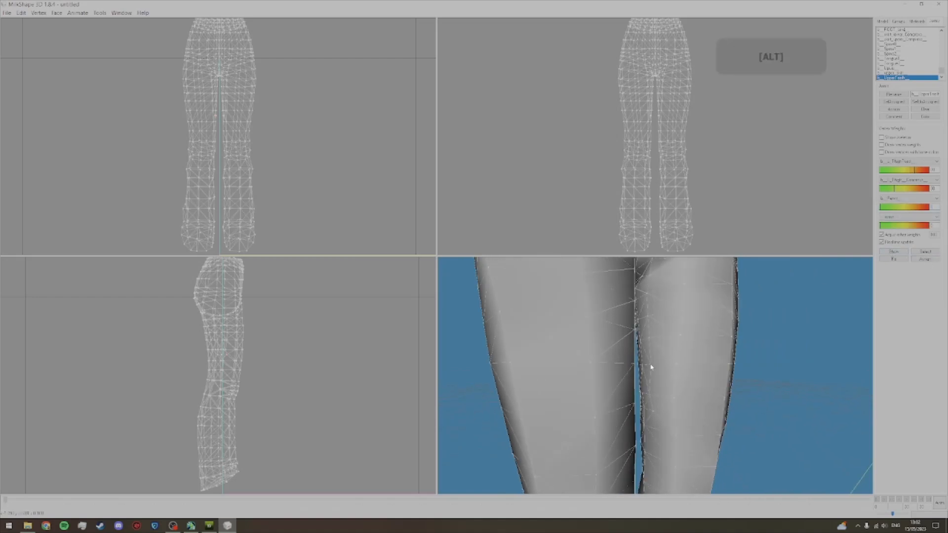
Step: Set the second bone weight of an inner-thigh vertex close to the crotch to 30
left_click_drag(669, 351, 672, 365)
left_click(640, 324, "alt")
left_click(893, 252)
double_click(933, 188)
type("30")
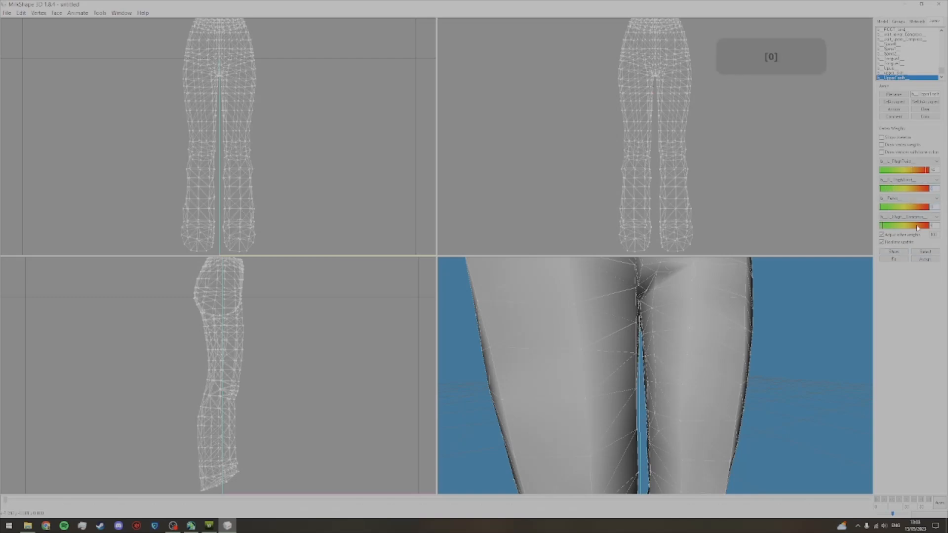
Step: Check more inner-thigh vertices and set the second bone weight to 0 where the opposite thigh influences them
left_click_drag(887, 205, 878, 207)
left_click_drag(663, 346, 654, 341)
left_click(894, 251)
double_click(932, 188)
left_click(893, 252)
left_click_drag(834, 330, 760, 336)
left_click(893, 252)
double_click(931, 189)
type("0")
Step: Set the unwanted bone weights of the next left inner-thigh vertex to 0 and assign them
left_click(893, 252)
left_click_drag(934, 189, 902, 191)
type("0")
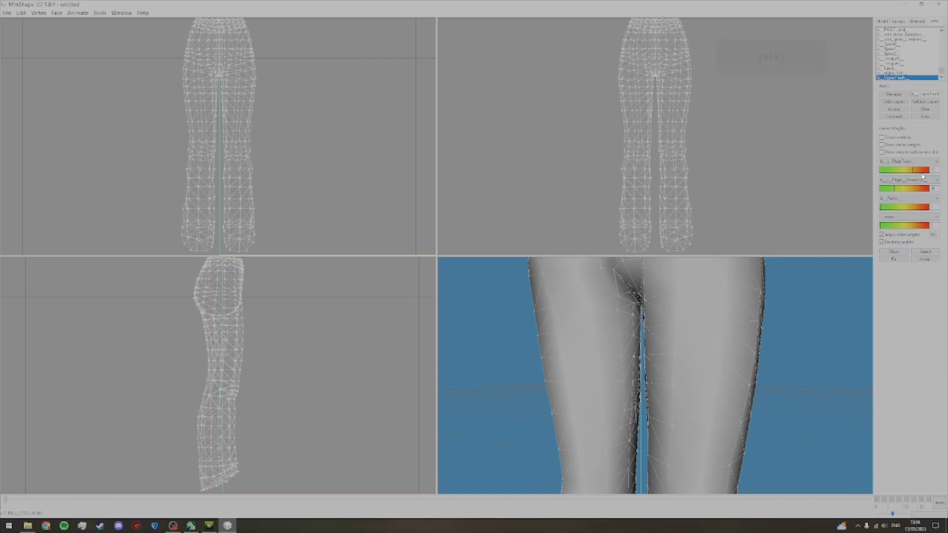
type("0")
left_click(924, 259)
Step: Set the third bone weight of a right inner-thigh vertex to 0 and assign the weights
left_click_drag(624, 409, 637, 426)
left_click_drag(642, 427, 646, 447)
left_click_drag(700, 383, 835, 306)
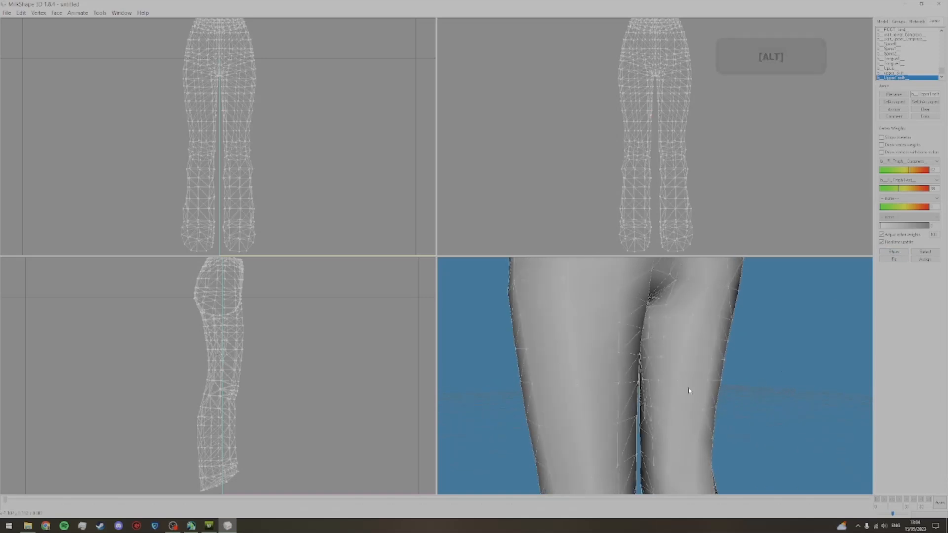
left_click(658, 381, "alt")
left_click(893, 252)
type("0")
left_click_drag(934, 207, 881, 204)
type("0")
left_click(925, 260)
Step: Set the second bone weight of a vertex higher on the right thigh to 0 and assign it
left_click(685, 364, "alt")
left_click(895, 252)
left_click(685, 335, "alt")
left_click(891, 251)
left_click(892, 252)
left_click_drag(934, 189, 917, 190)
type("0")
left_click(925, 259)
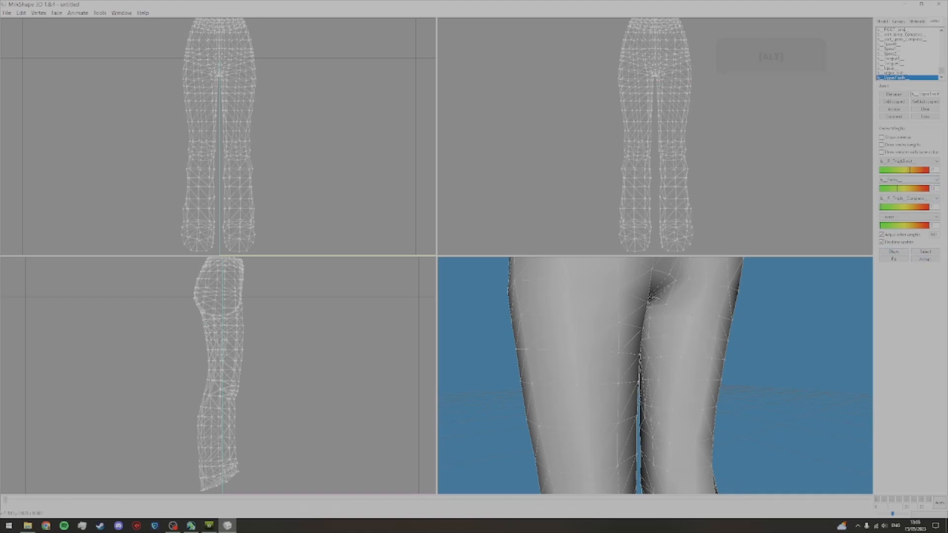
Step: Set the second bone weight of a left upper-thigh vertex to 0 and assign it
left_click(893, 252)
left_click_drag(733, 343, 656, 341)
left_click(595, 316, "alt")
left_click(892, 253)
left_click_drag(934, 188, 918, 190)
type("0")
left_click(925, 259)
Step: Show the weights of two more thigh vertices, and examine the posed trouser hem in TSR Workshop
left_click(596, 329, "alt")
left_click(690, 376, "alt")
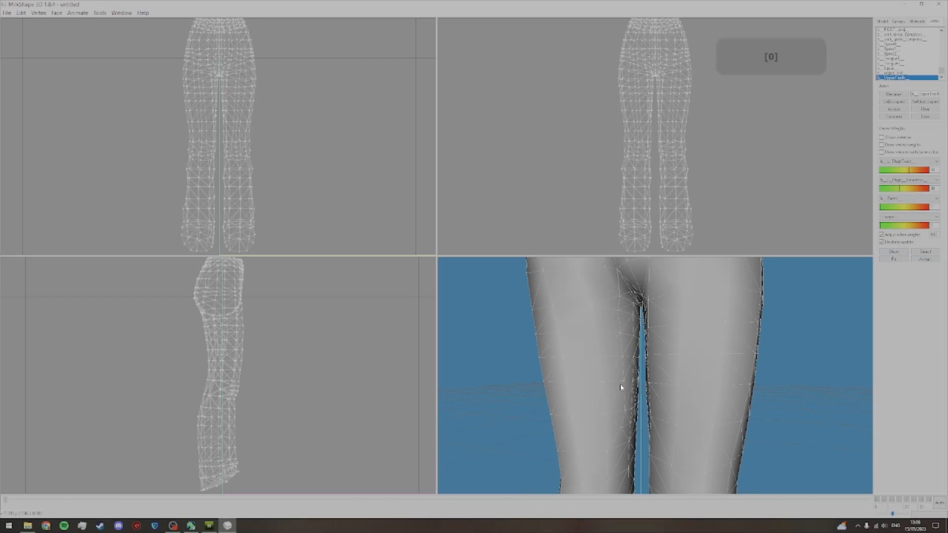
left_click(893, 251)
left_click_drag(661, 375, 664, 404)
left_click(209, 526)
mouse_move(383, 290)
left_mouse_down()
mouse_move(416, 357)
mouse_move(419, 296)
mouse_move(395, 291)
left_mouse_up()
scroll(420, 296, "up", 5)
Step: Choose black lace-up shoes for the sim in the clothing project's preview
left_click(527, 161)
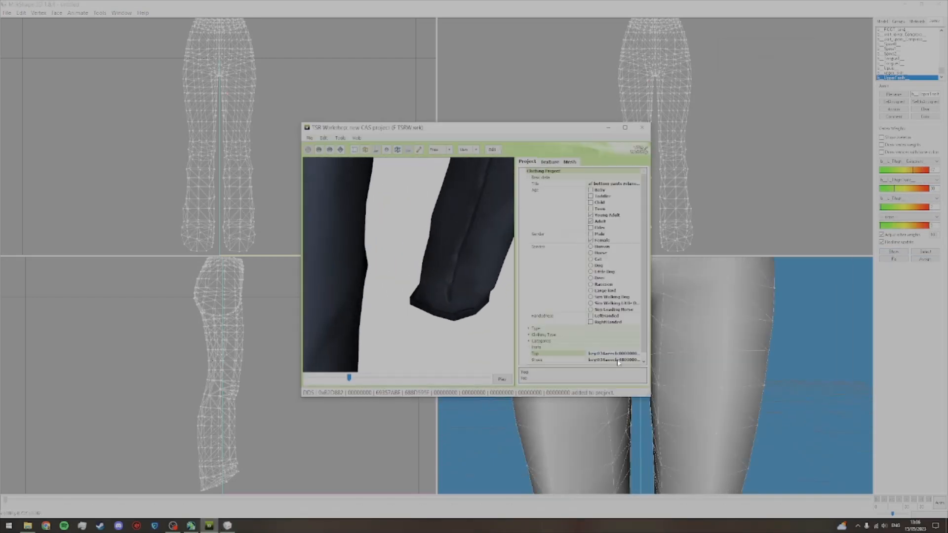
left_click(637, 360)
left_click_drag(528, 200, 529, 220)
left_click(496, 259)
left_click(491, 332)
Step: Examine the animated lower legs with the shoes, compare them with the MilkShape mesh, and frame the whole jeans there
left_click_drag(444, 296, 405, 286)
scroll(405, 287, "down", 3)
left_click_drag(349, 377, 353, 374)
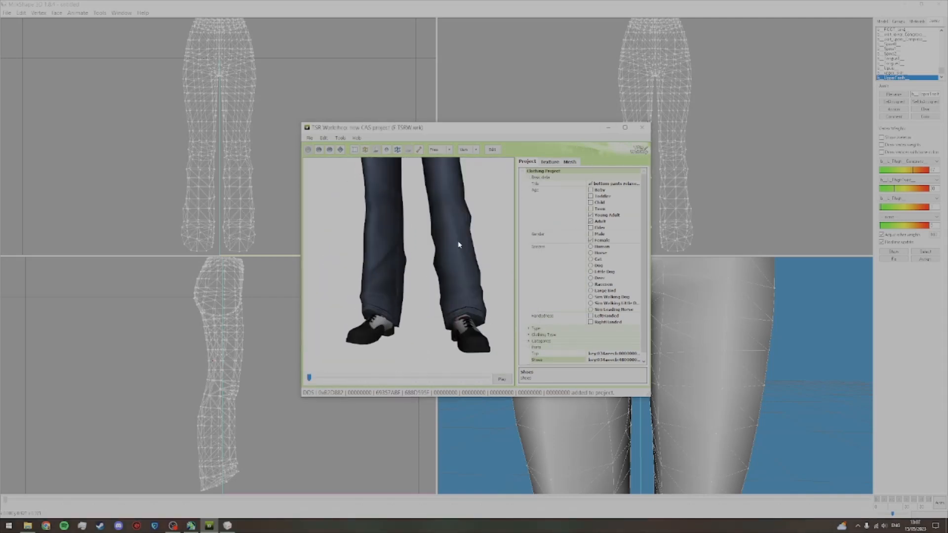
left_click(779, 323)
scroll(780, 323, "down", 3)
left_click_drag(785, 323, 673, 392)
key("alt+Tab")
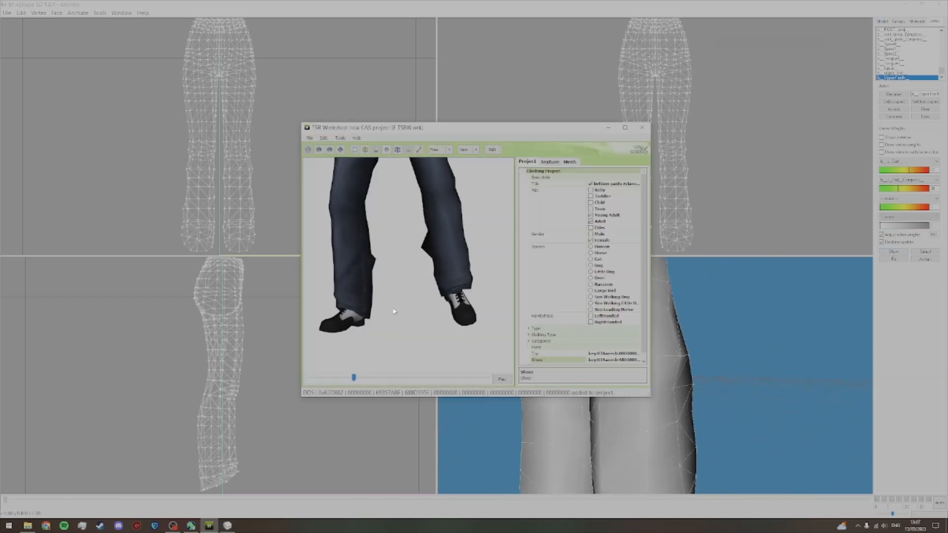
left_click(694, 331)
scroll(694, 330, "down", 5)
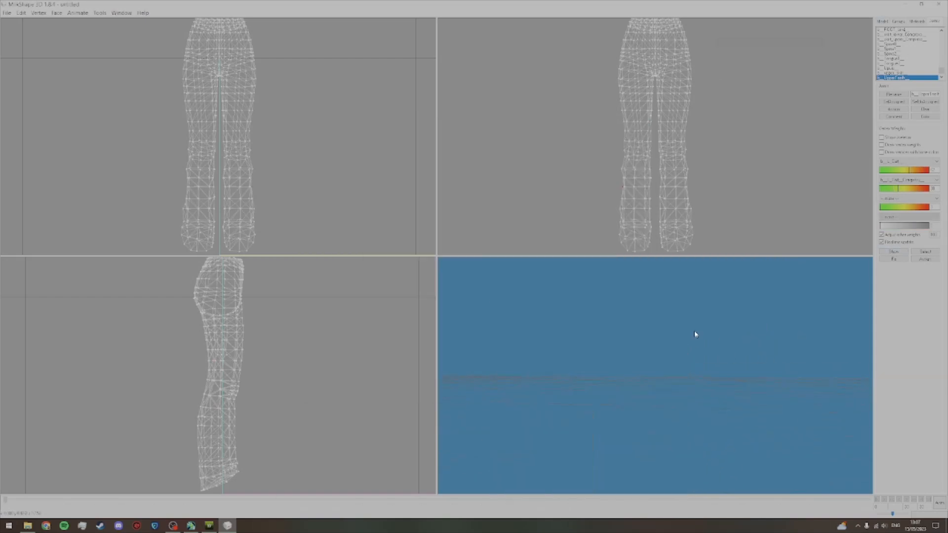
scroll(700, 344, "up", 2)
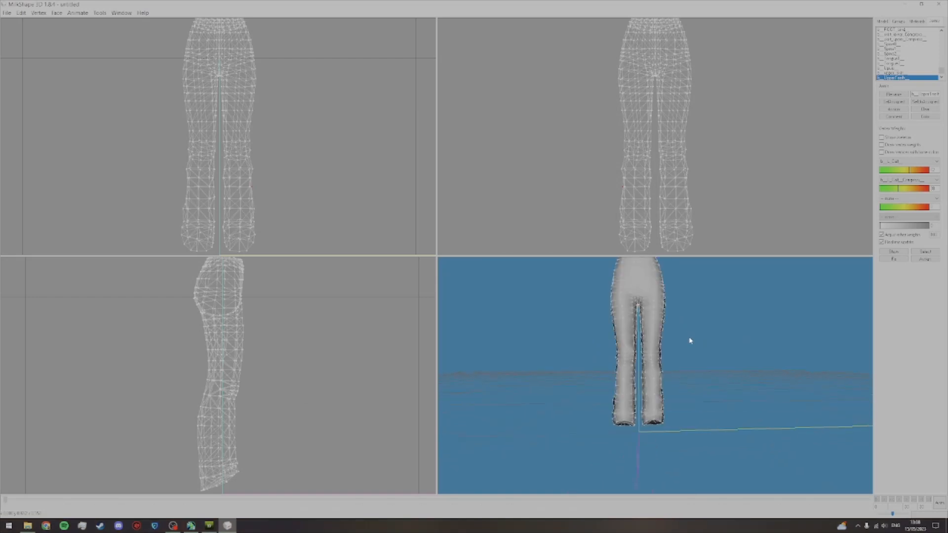
key("shift")
key("ctrl")
left_click_drag(696, 338, 722, 381)
Step: Export the reweighted jeans as a TSRW object named "F Bones2" in the Exported folder
left_click(885, 22)
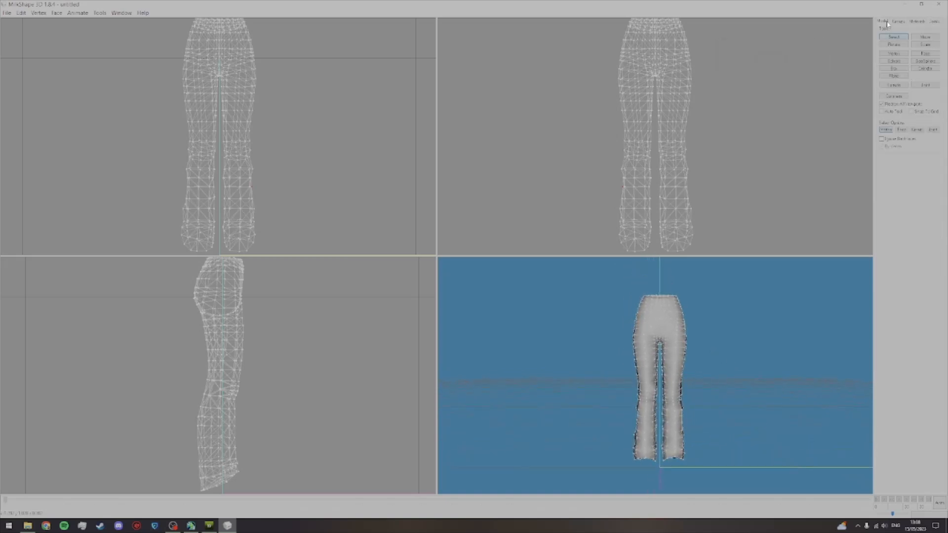
left_click(7, 13)
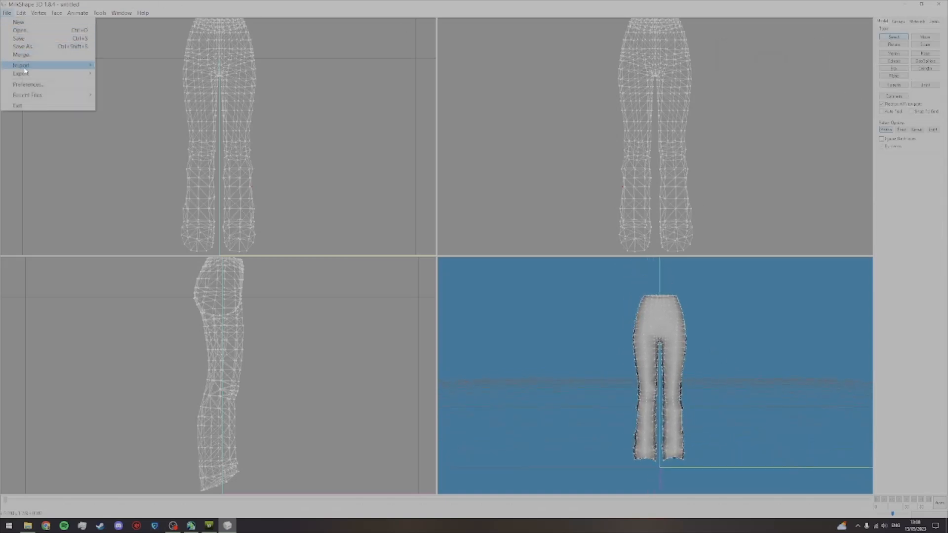
mouse_move(21, 73)
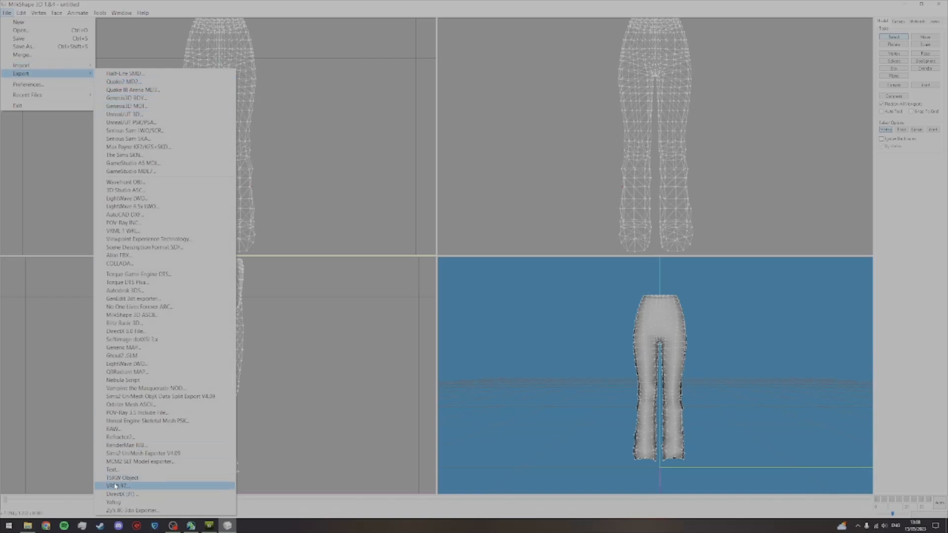
left_click(123, 477)
left_click(91, 98)
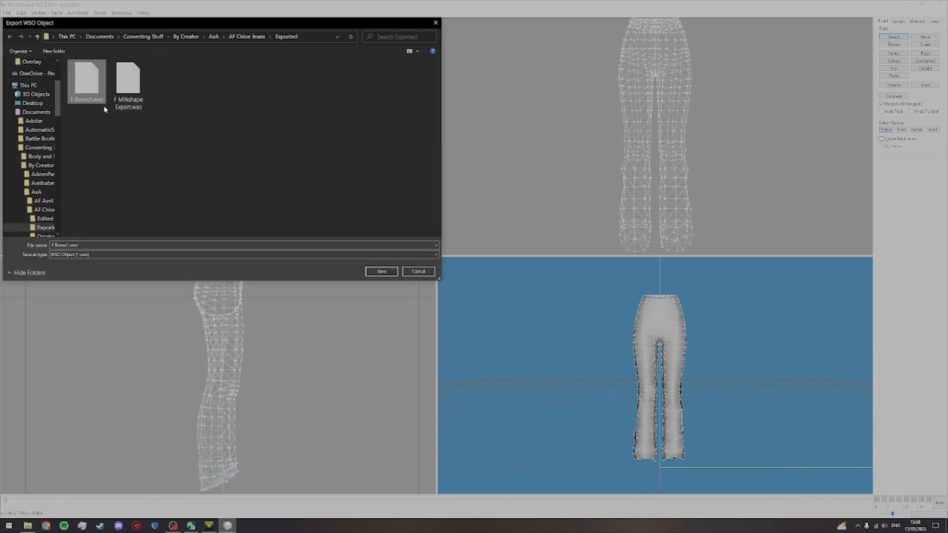
left_click(84, 245)
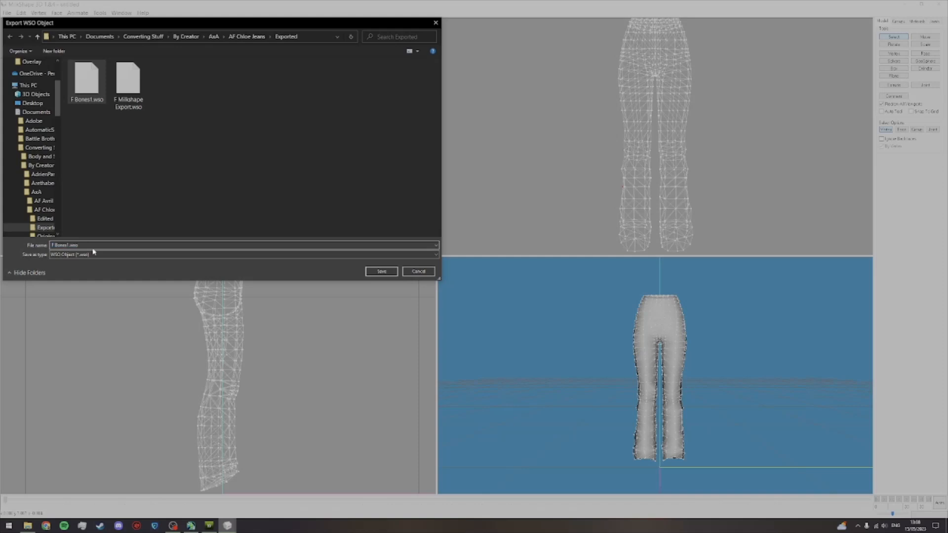
key("BackSpace")
key("BackSpace")
type("2")
key("Return")
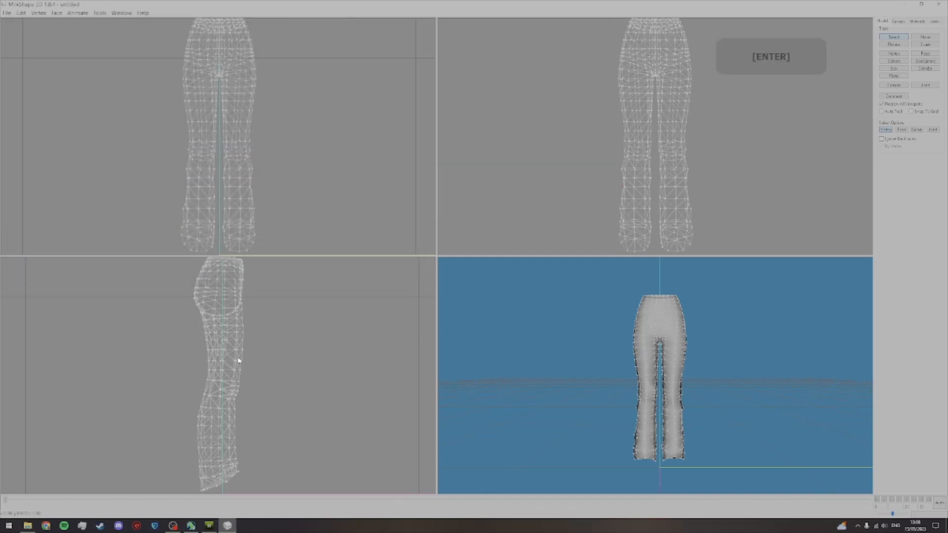
Step: Switch to TSR Workshop and import the F Bones2 object from the Exported folder as the high level of detail mesh
left_click(209, 527)
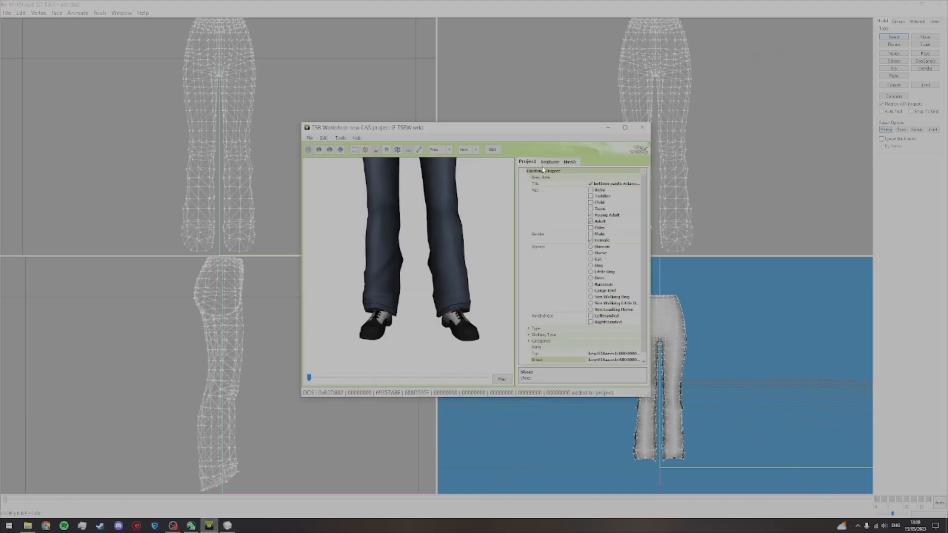
left_click(569, 162)
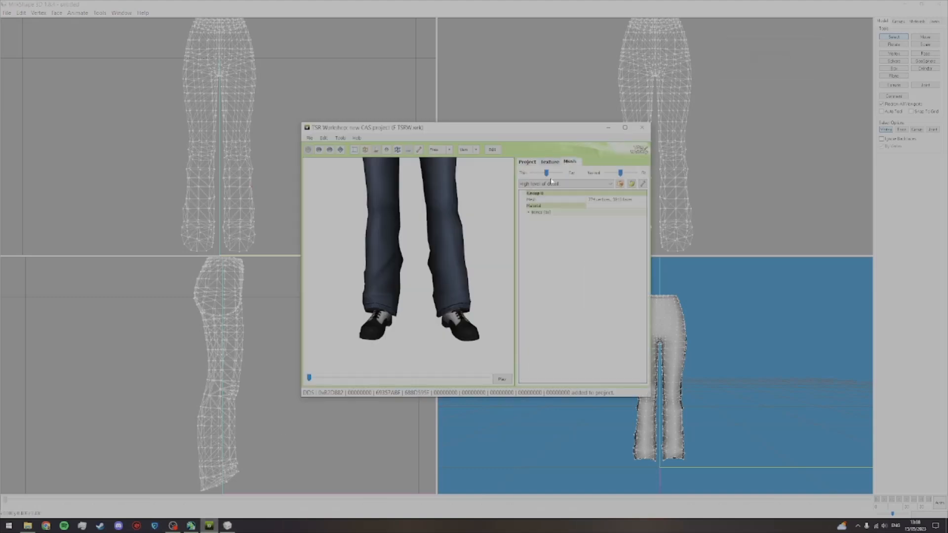
left_click(632, 183)
left_click(547, 156)
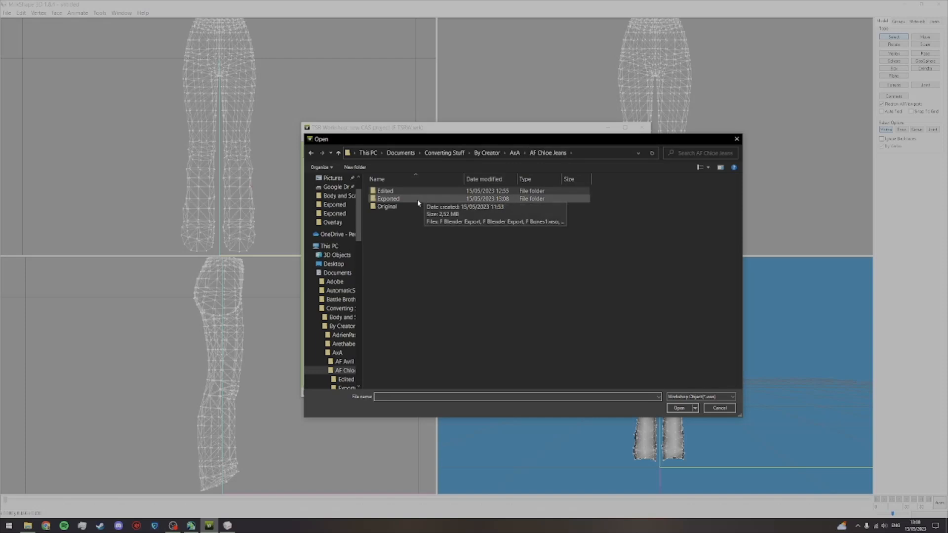
double_click(416, 199)
double_click(418, 202)
left_click(496, 298)
left_click(496, 298)
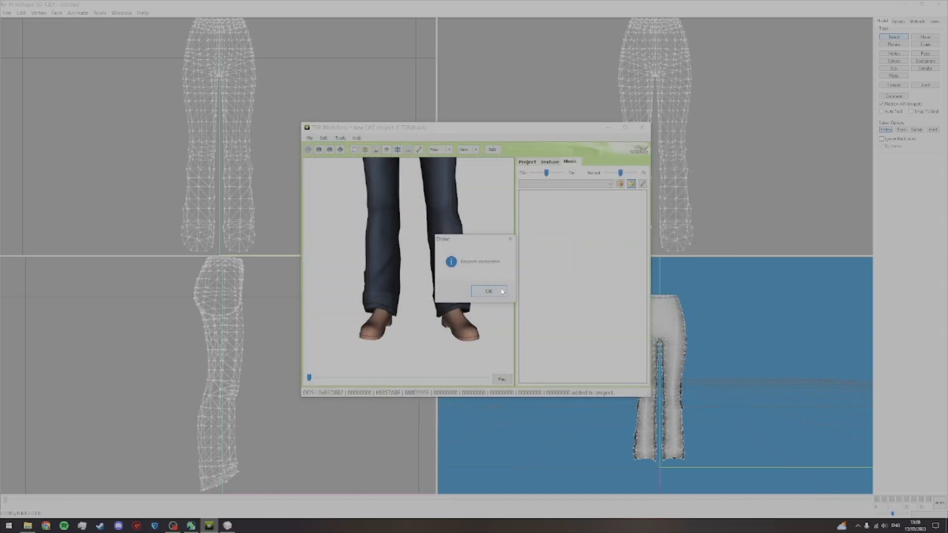
left_click(502, 291)
Step: Scrub through the animation and examine the reimported jeans' crotch, thighs and lower legs from front and back
left_click_drag(443, 250, 435, 295)
scroll(444, 294, "up", 2)
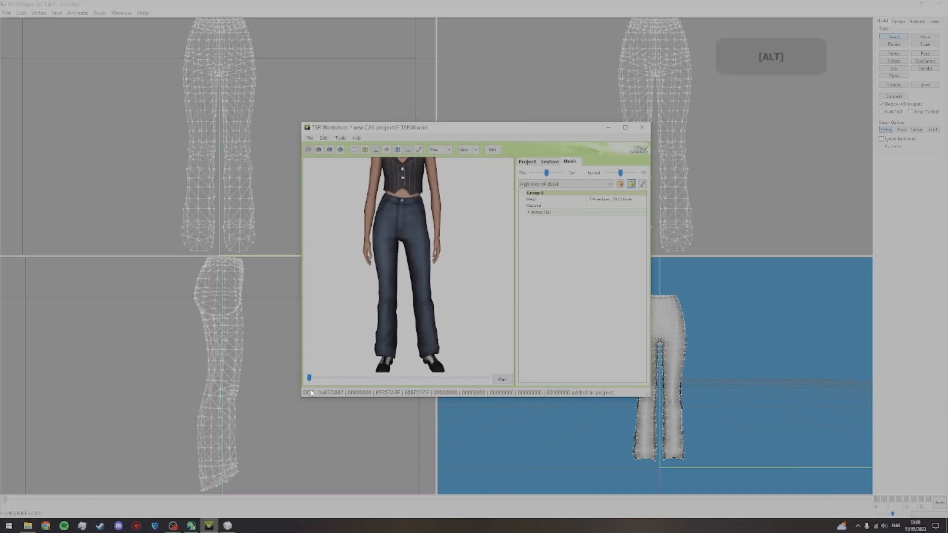
left_click_drag(309, 379, 385, 371)
scroll(397, 316, "up", 5)
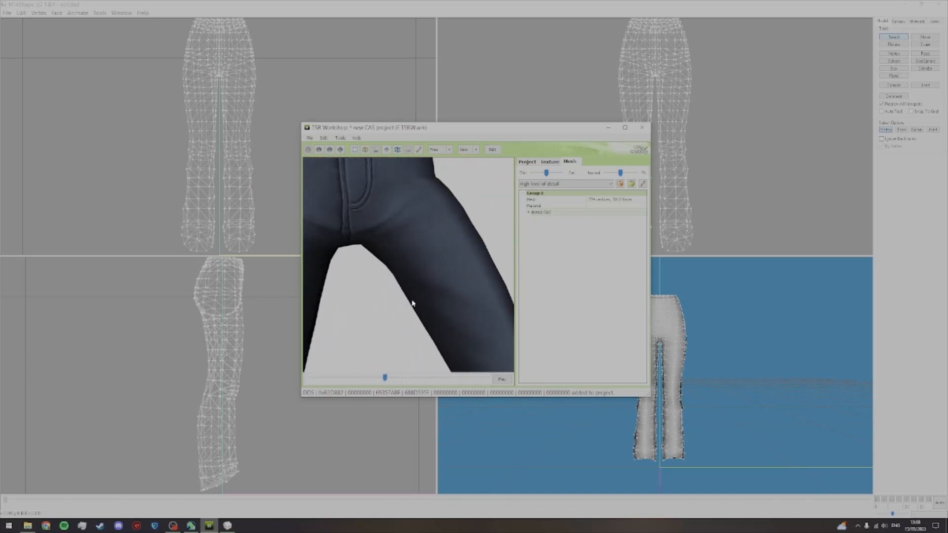
scroll(427, 301, "down", 5)
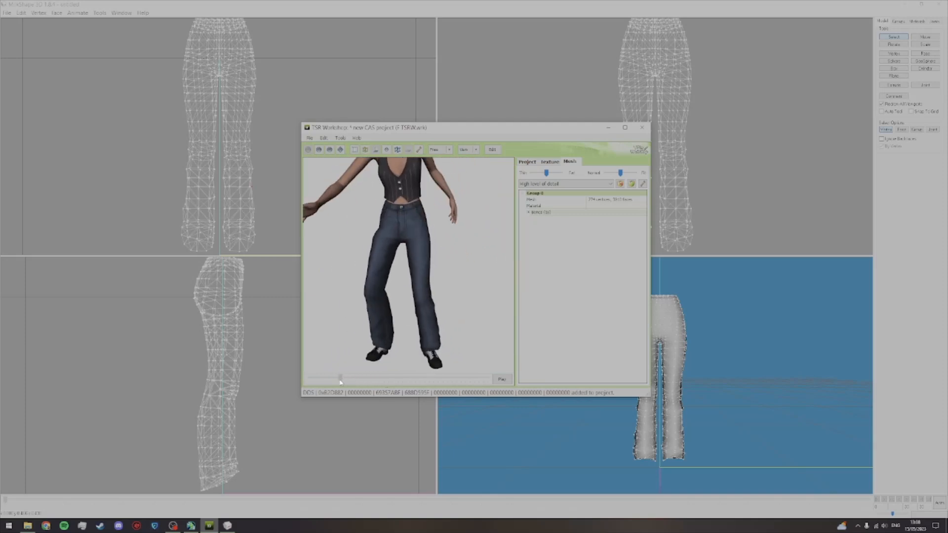
left_click_drag(388, 354, 607, 330)
scroll(421, 354, "up", 3)
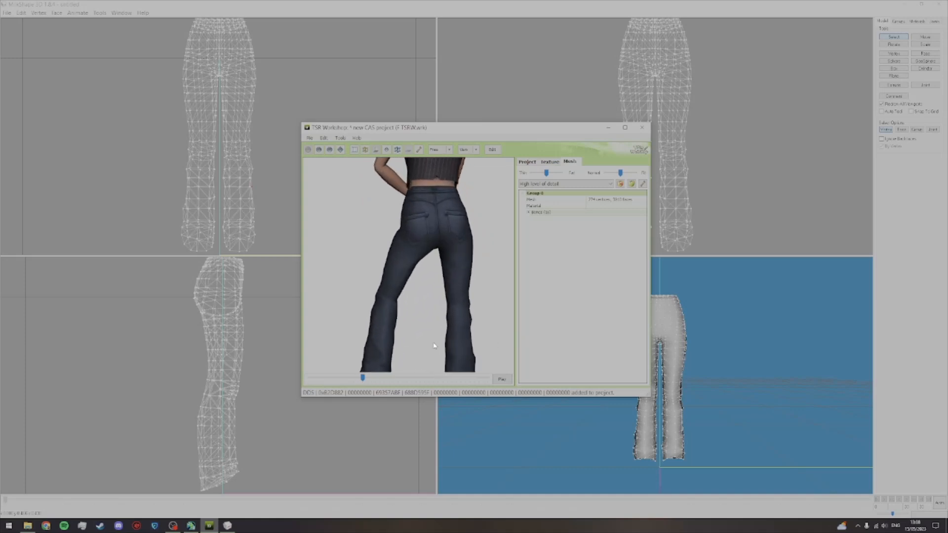
Step: Scrub the animation back to its start and examine the jeans' legs, hems and full front
key("ctrl")
left_click_drag(434, 345, 340, 316)
scroll(423, 313, "up", 3)
left_click_drag(362, 378, 305, 374)
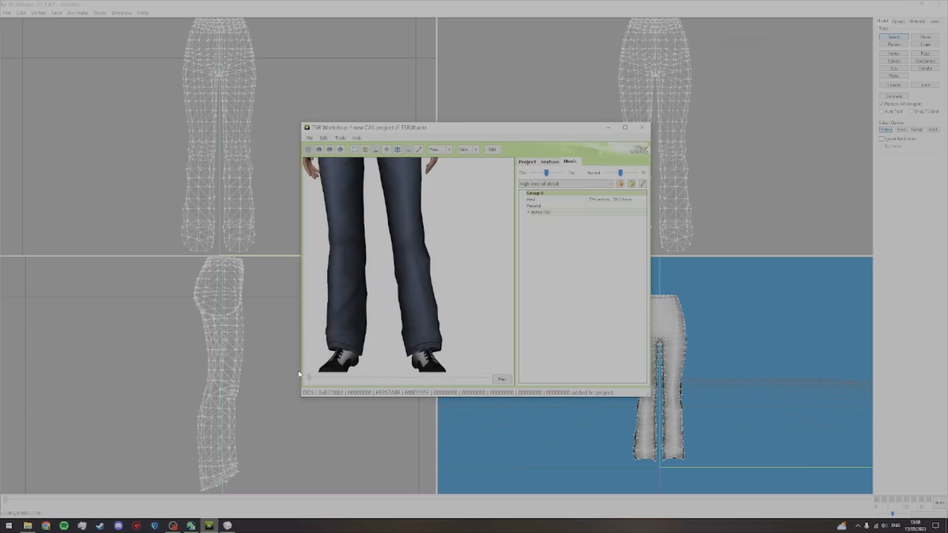
scroll(375, 351, "down", 5)
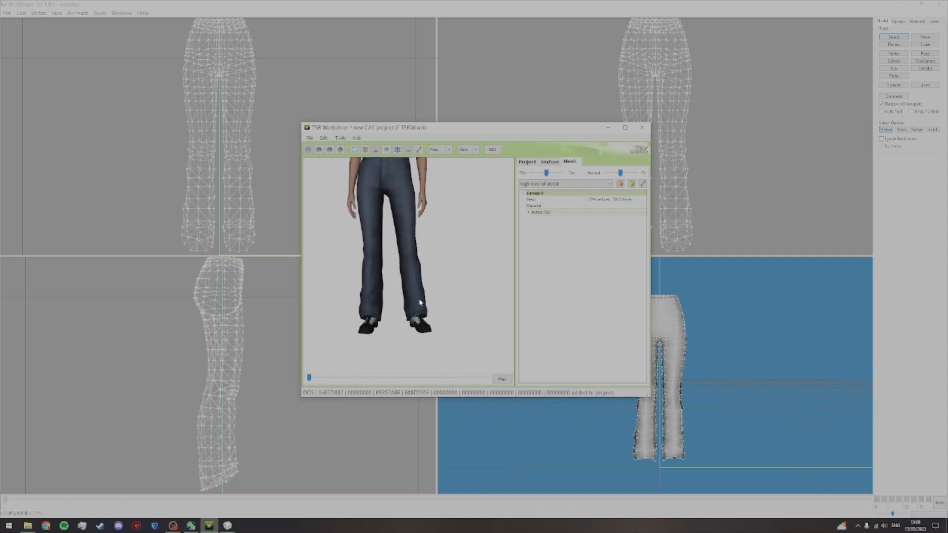
key("alt")
left_click_drag(403, 291, 411, 316)
scroll(411, 316, "down", 1)
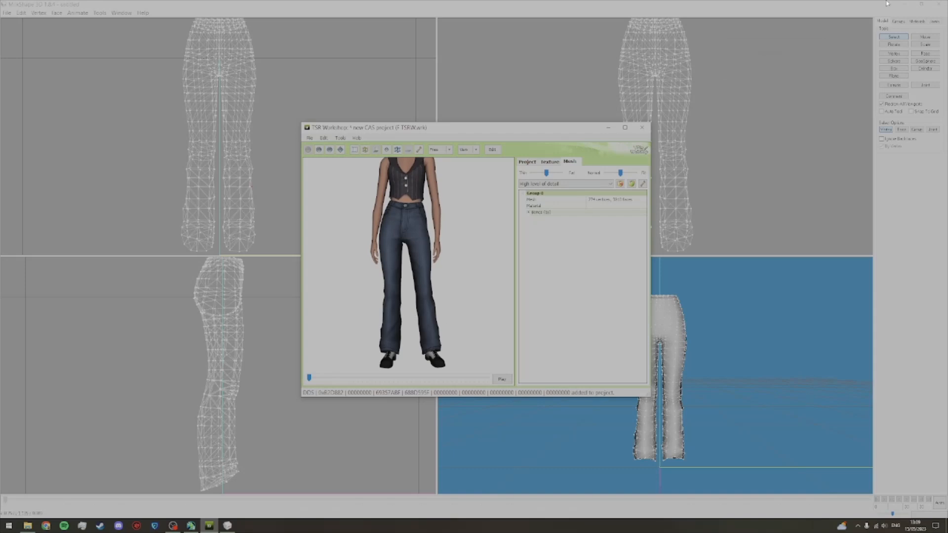
Step: Close MilkShape without saving the model and return to the TSR Workshop preview
left_click(938, 4)
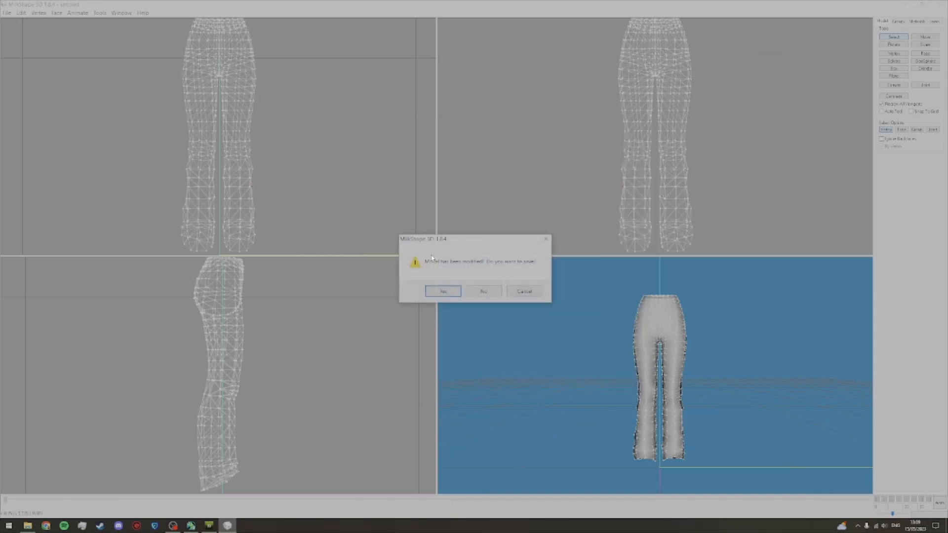
left_click(483, 291)
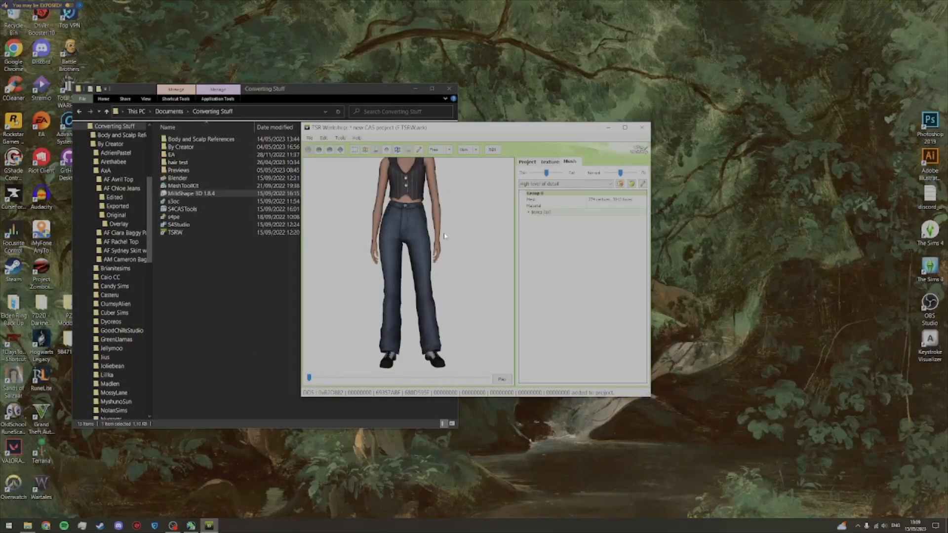
left_click_drag(448, 234, 430, 285)
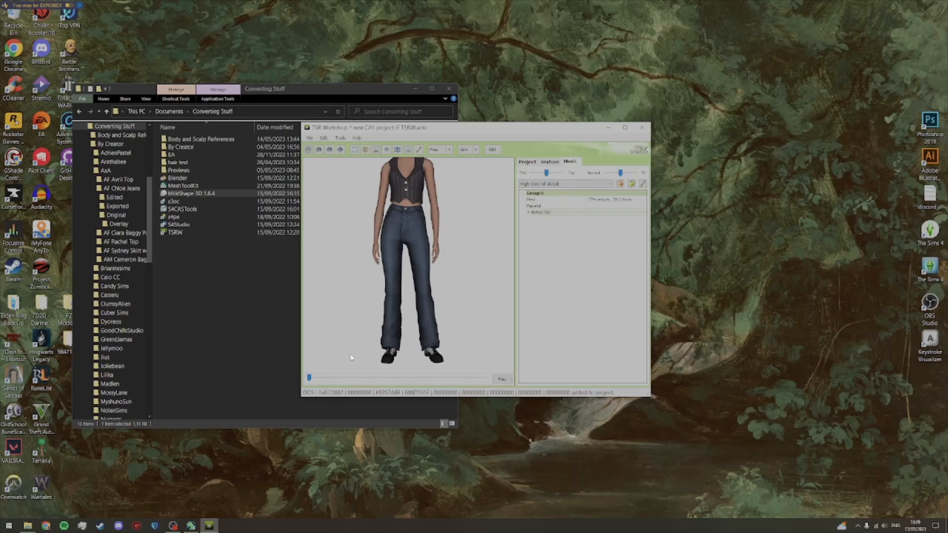
Step: Switch to Mesh Toolkit and choose the Adult Female mesh from the Wso Exported reference mesh folder as the morph reference
left_click(191, 525)
left_click(420, 190)
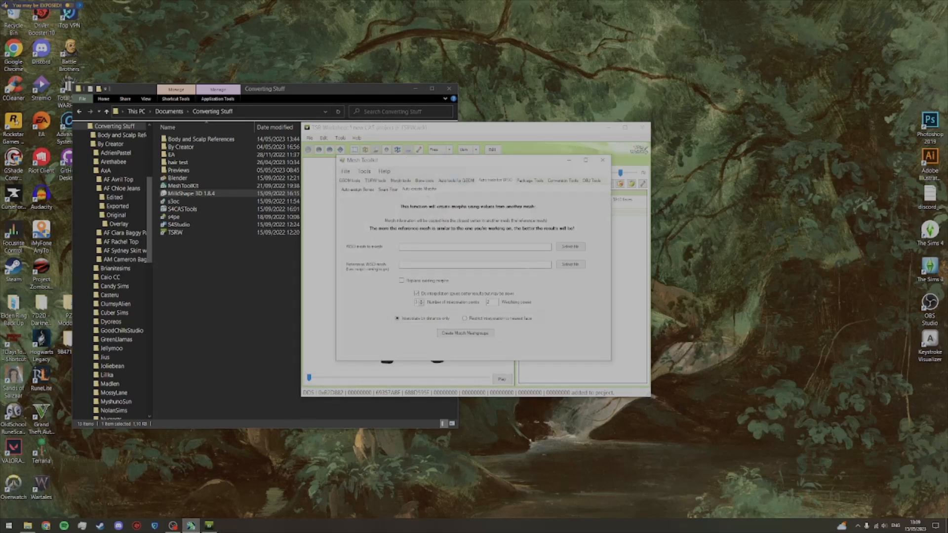
left_click(569, 265)
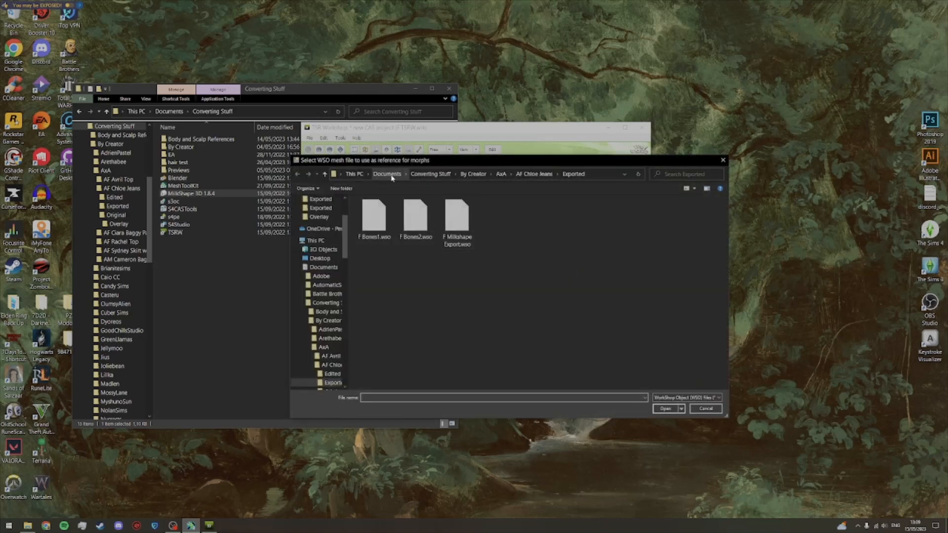
left_click(431, 174)
double_click(394, 214)
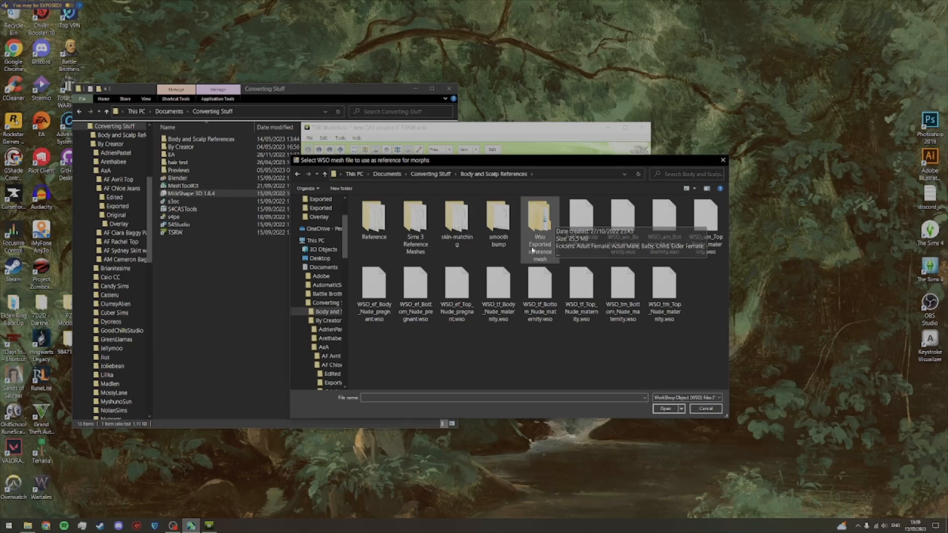
double_click(540, 226)
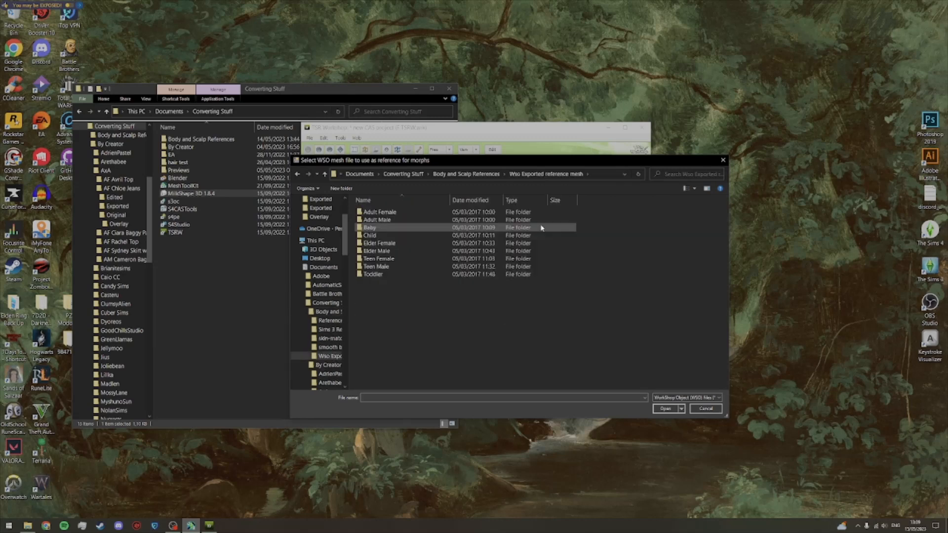
double_click(419, 212)
double_click(413, 220)
double_click(420, 214)
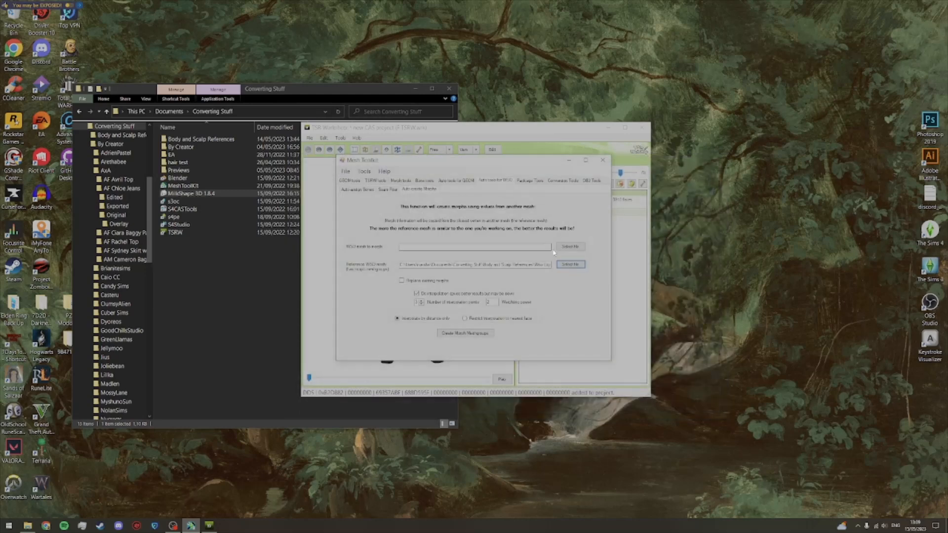
Step: Choose F Bones2.wso from the AF Chloe Jeans Exported folder as the mesh to receive morphs
left_click(578, 248)
left_click(439, 175)
left_click(430, 174)
double_click(395, 220)
double_click(399, 227)
double_click(389, 219)
double_click(397, 220)
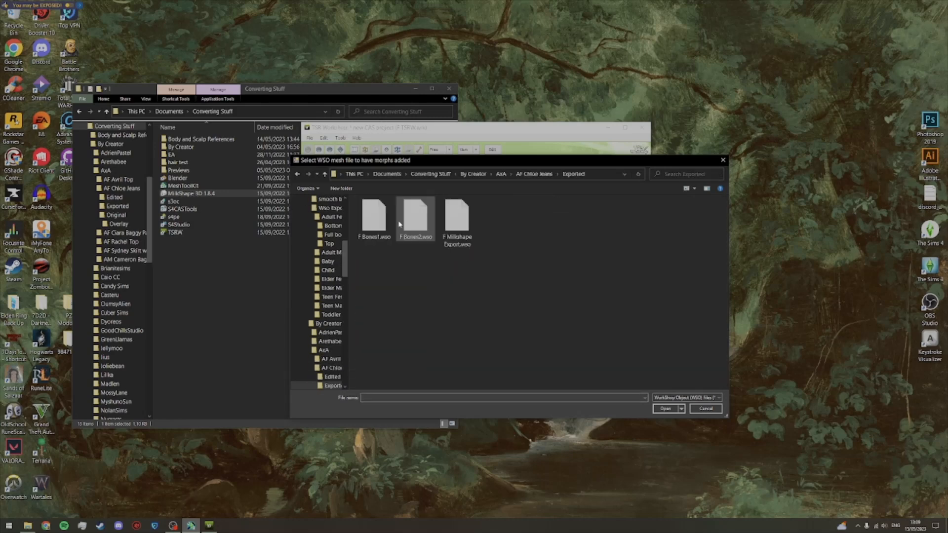
double_click(415, 217)
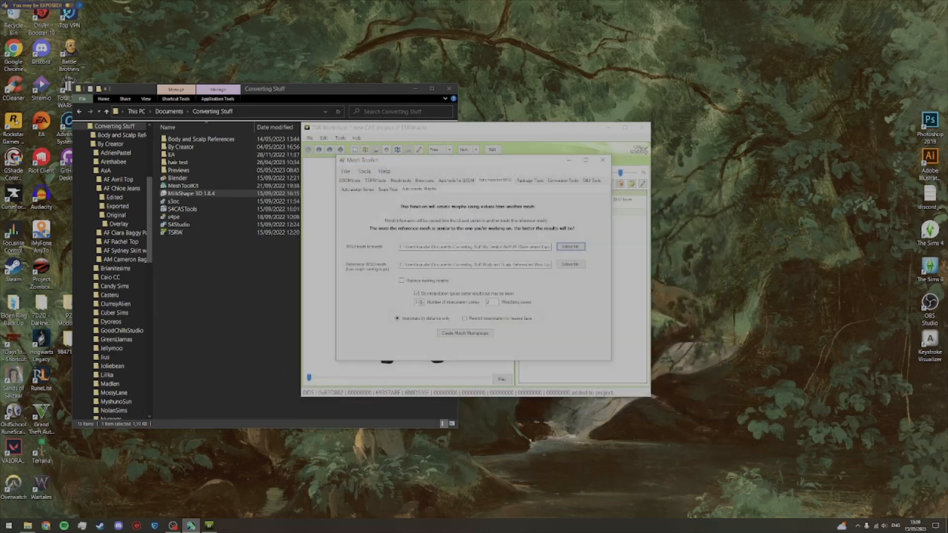
Step: Create the morph meshgroups, save the mesh as F Morphs1 in the Exported folder, and close Mesh Toolkit
left_click(481, 335)
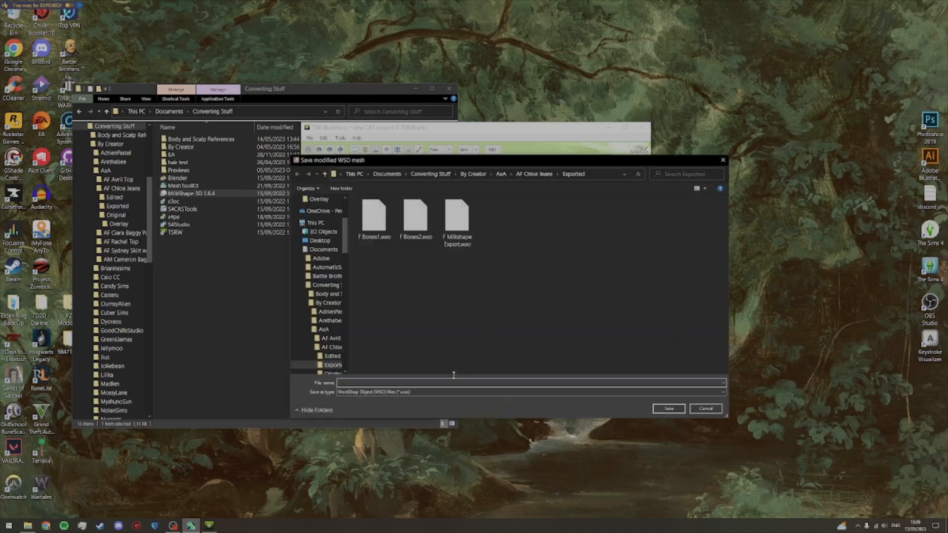
type("F Morphs1")
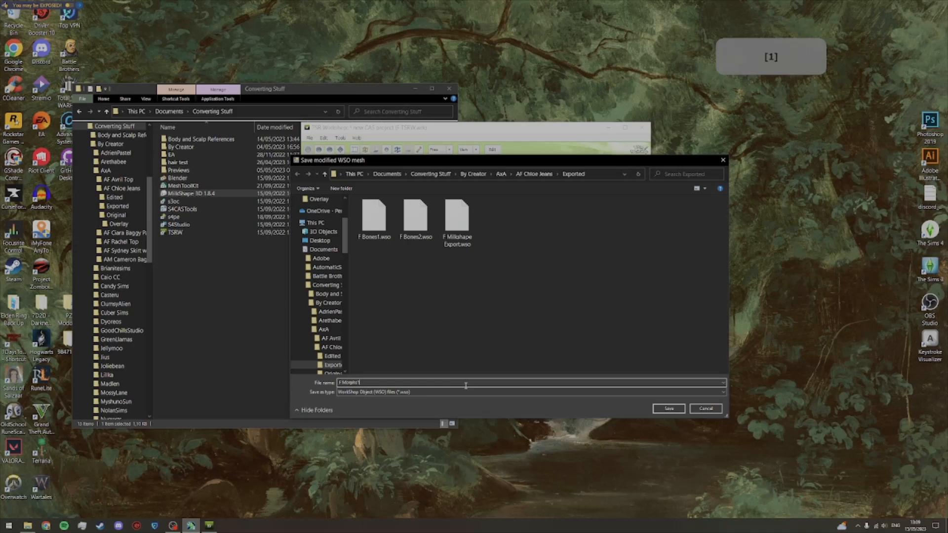
key("Return")
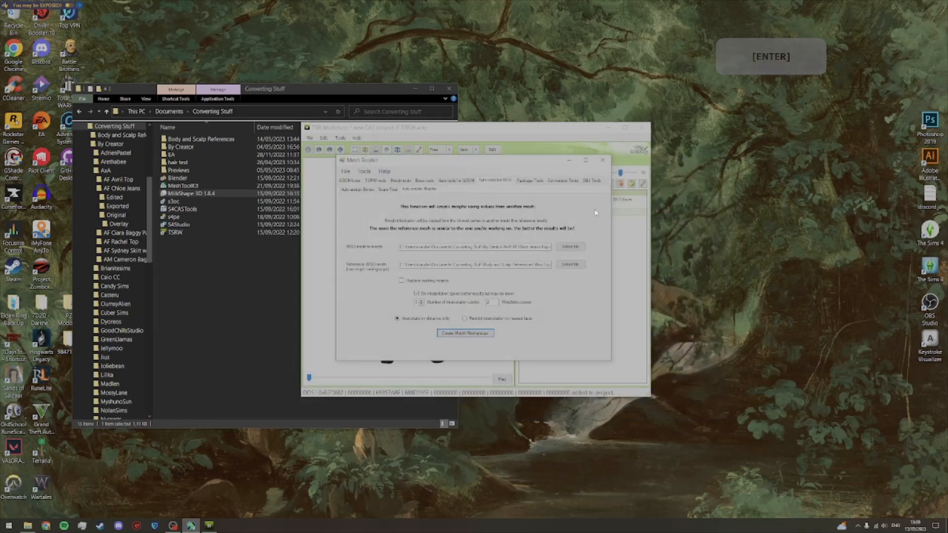
left_click(604, 160)
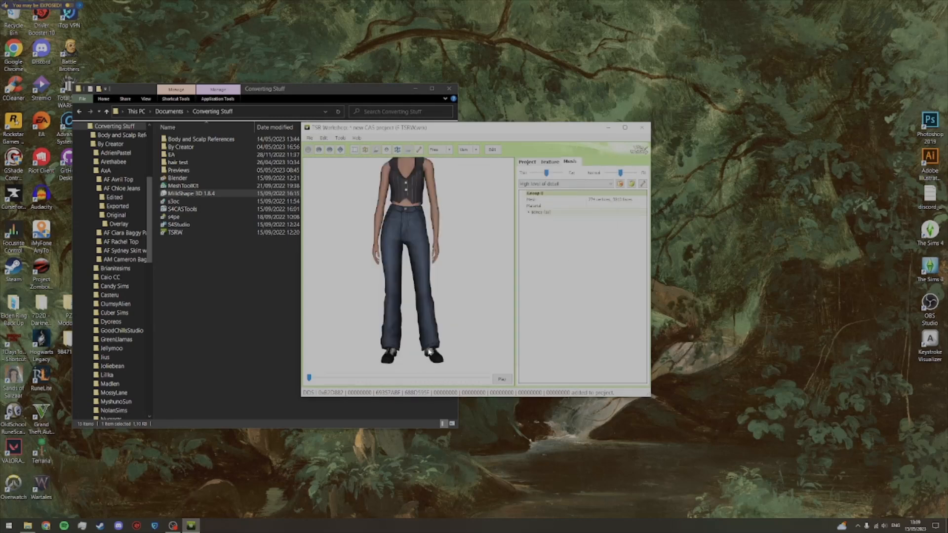
Step: Import F Morphs1.wso in TSR Workshop as the high level of detail mesh
left_click(631, 184)
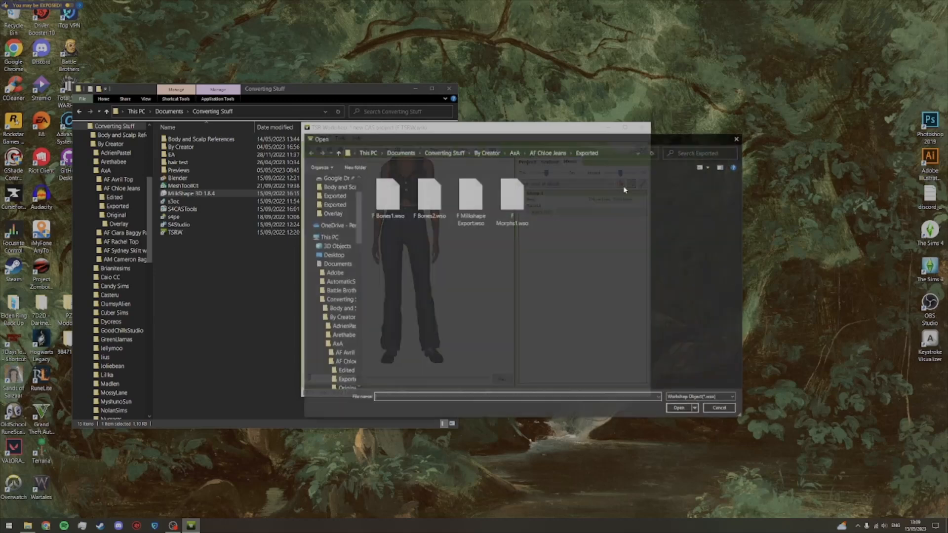
double_click(518, 210)
left_click(500, 295)
left_click(500, 295)
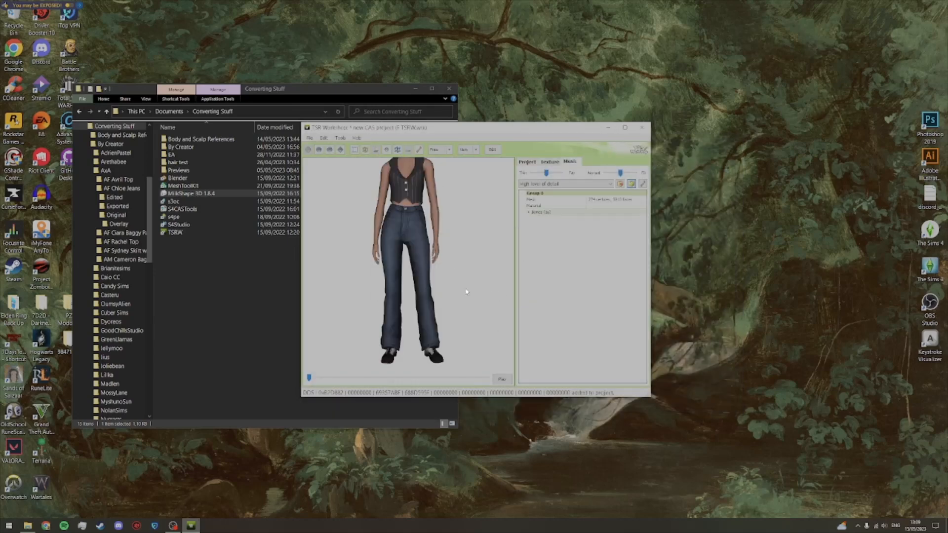
Step: Preview the thin and fat body shapes and examine the jeans from several angles, including a close view of the waist
left_click_drag(545, 176, 528, 176)
left_click_drag(395, 215, 601, 232)
left_click_drag(374, 254, 616, 246)
mouse_move(438, 257)
left_mouse_down()
mouse_move(534, 250)
mouse_move(438, 253)
left_mouse_up()
left_click_drag(533, 173, 582, 175)
left_click_drag(420, 220, 449, 269)
scroll(428, 261, "up", 3)
Step: Reopen MilkShape from the Converting Stuff folder and import the TSRW object F Morphs1.wso
left_click(203, 289)
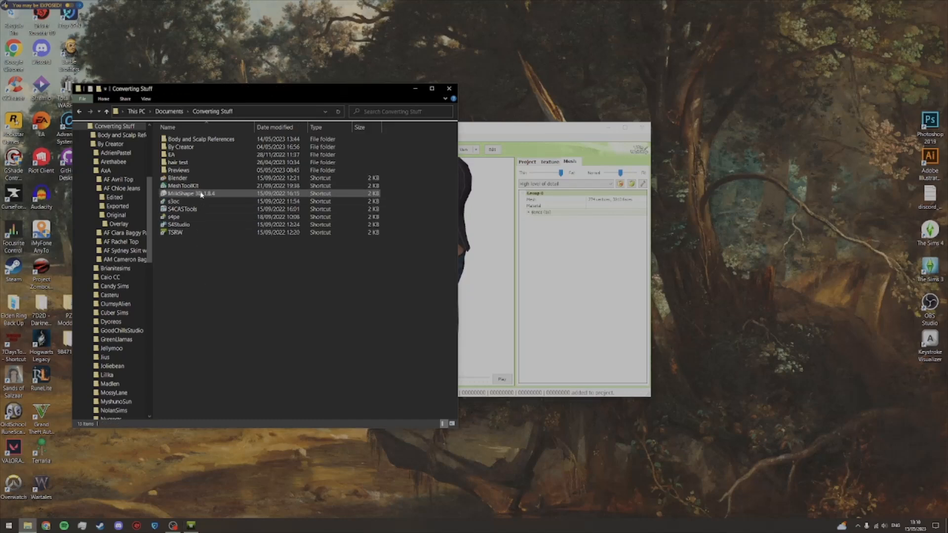
left_click(202, 194)
double_click(202, 194)
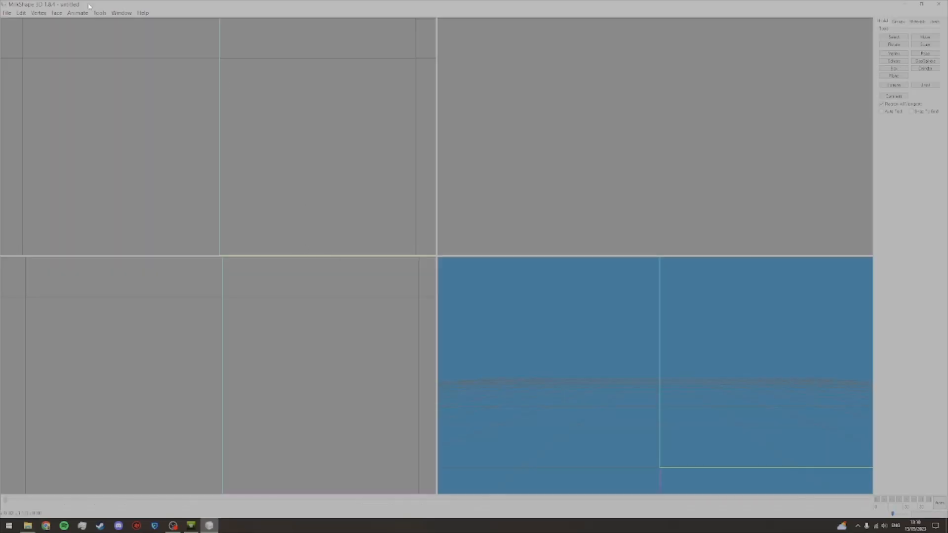
left_click(8, 13)
mouse_move(29, 66)
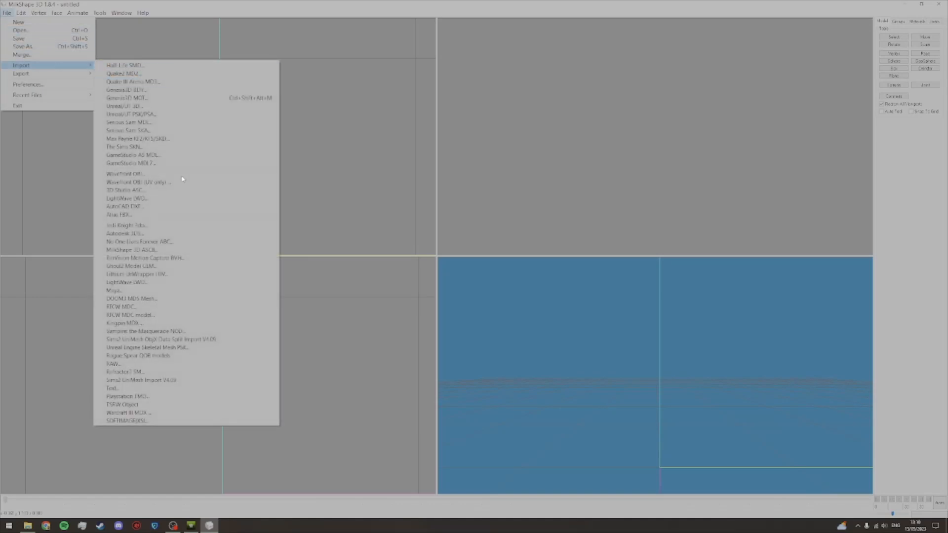
left_click(158, 400)
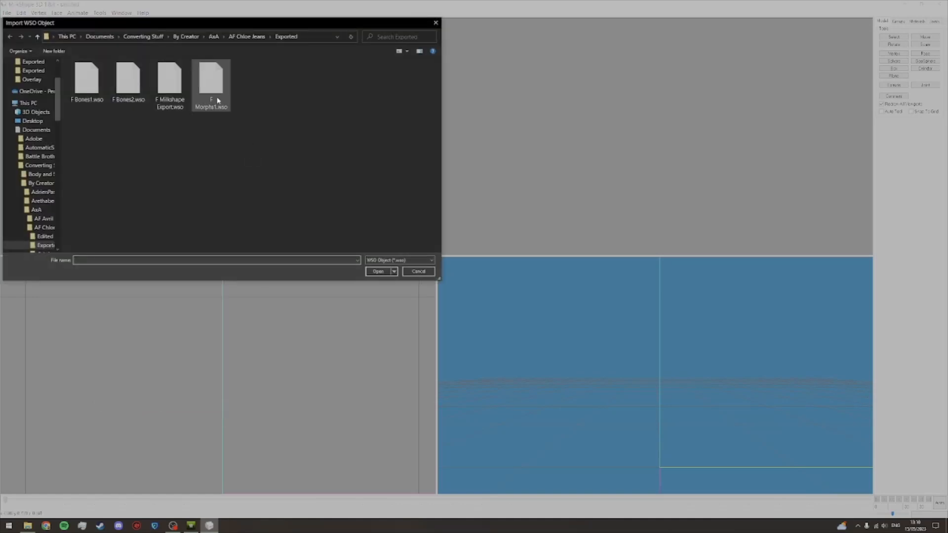
double_click(218, 100)
Step: Hide the other mesh groups in MilkShape, leaving only the fat morph group displayed
left_click(898, 21)
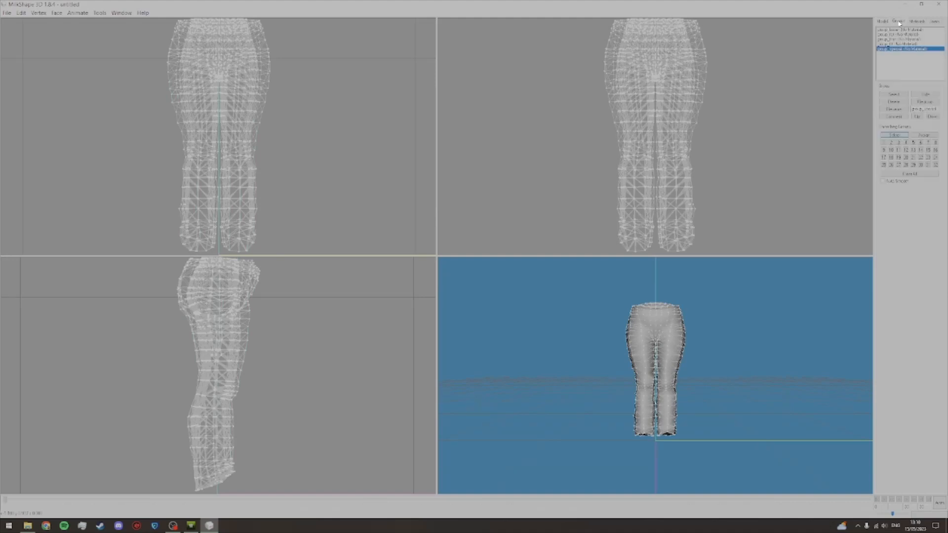
left_click(903, 39)
left_click(908, 44)
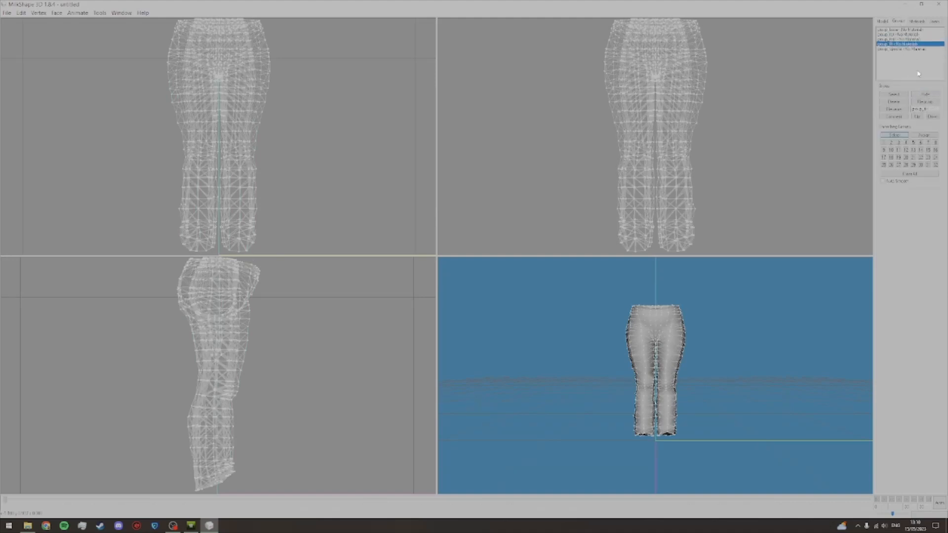
left_click(908, 34)
left_click(909, 40)
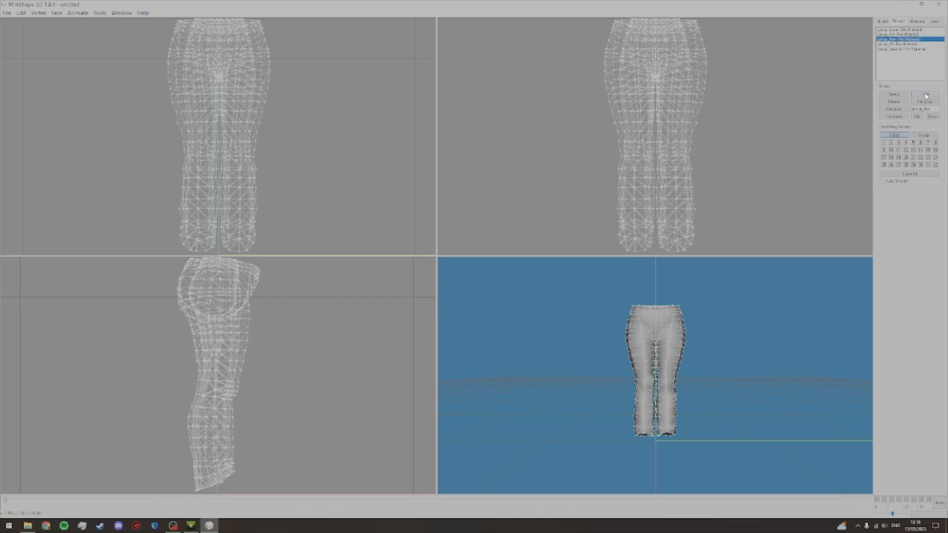
left_click(926, 94)
Step: Frame the fat morph's hip closely in the 3D view and set the keyboard layout back to English (United States)
left_click(884, 22)
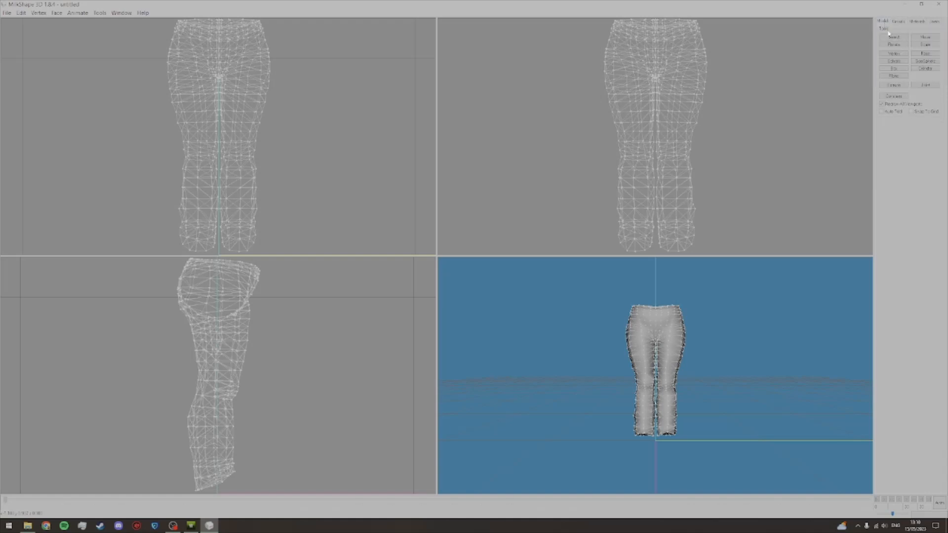
left_click_drag(679, 377, 678, 278)
left_click_drag(678, 377, 688, 345, "ctrl")
key("shift+alt")
left_click(896, 527)
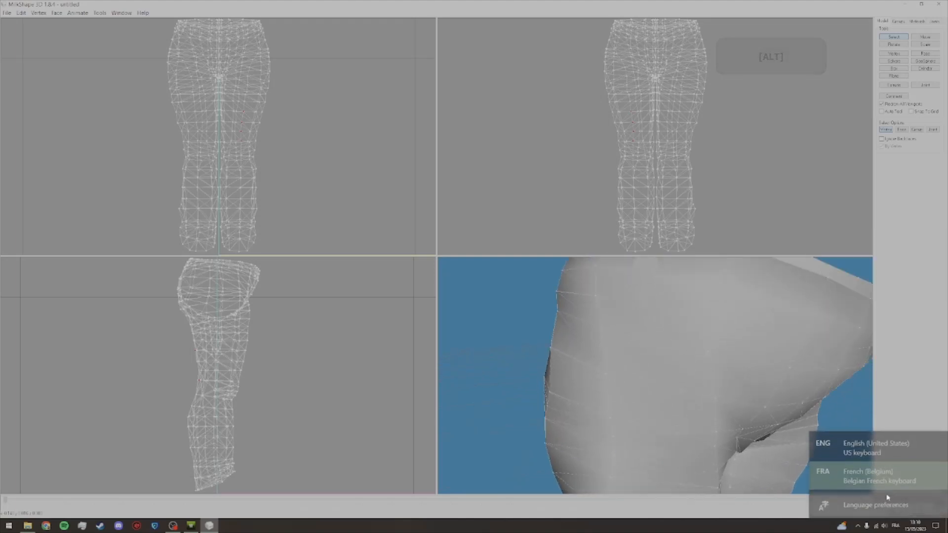
left_click(844, 446)
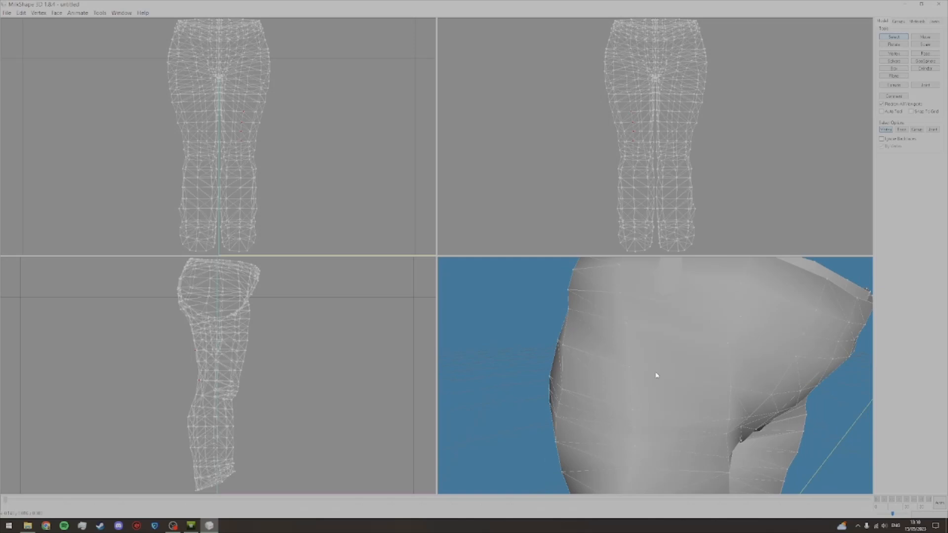
Step: Compare the fat morph's waistband near the hip with the same area in the TSR Workshop preview
left_click_drag(661, 361, 655, 383, "ctrl")
scroll(656, 379, "down", 2)
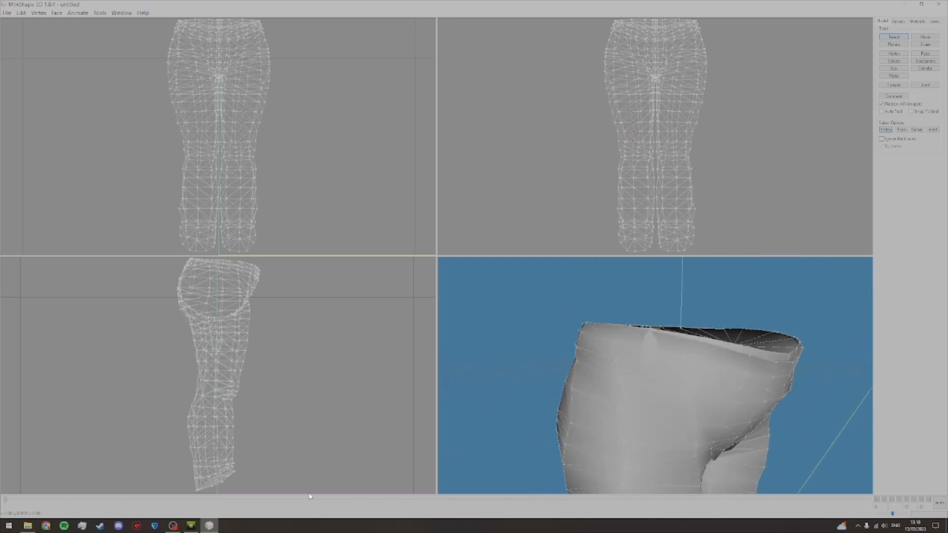
left_click(191, 525)
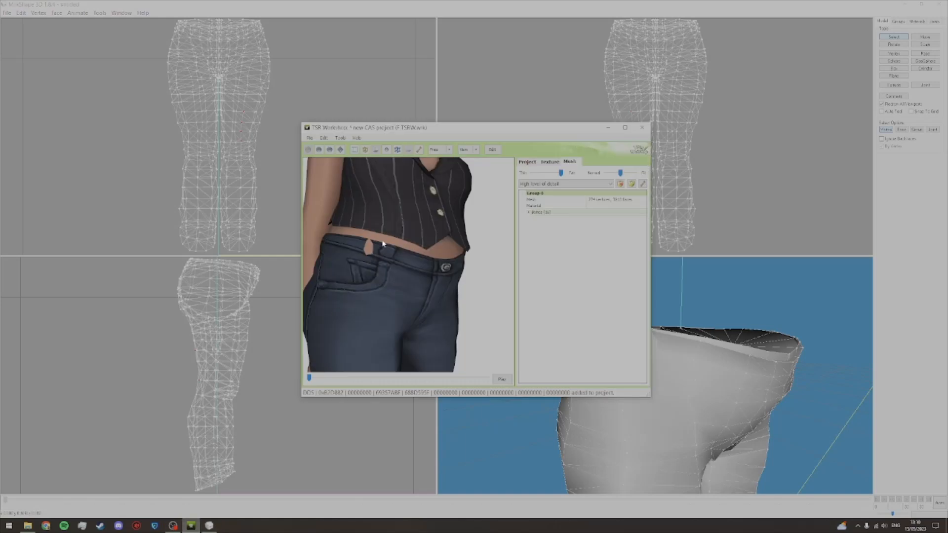
left_click(612, 128)
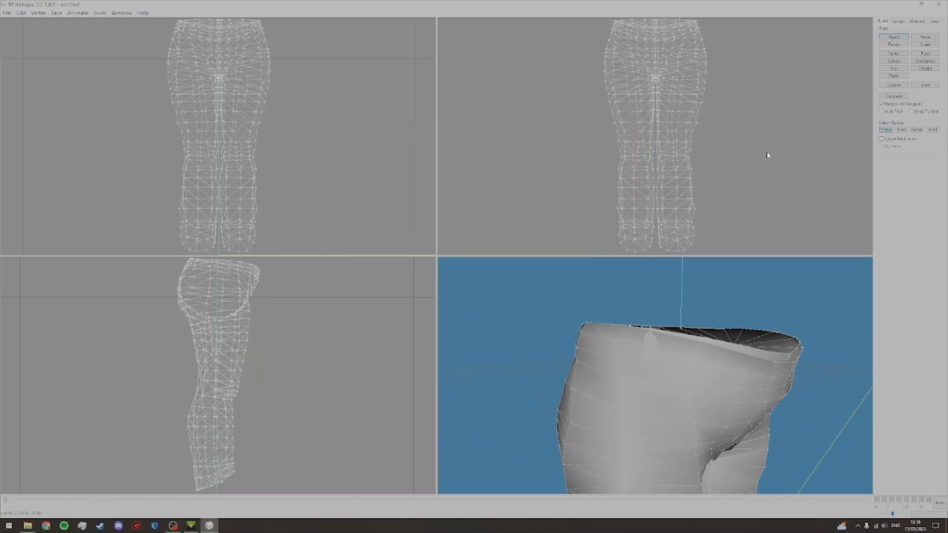
Step: Move the waistband vertices at the fat morph's hip, adjusting them in the side and front views
left_click_drag(629, 338, 637, 339)
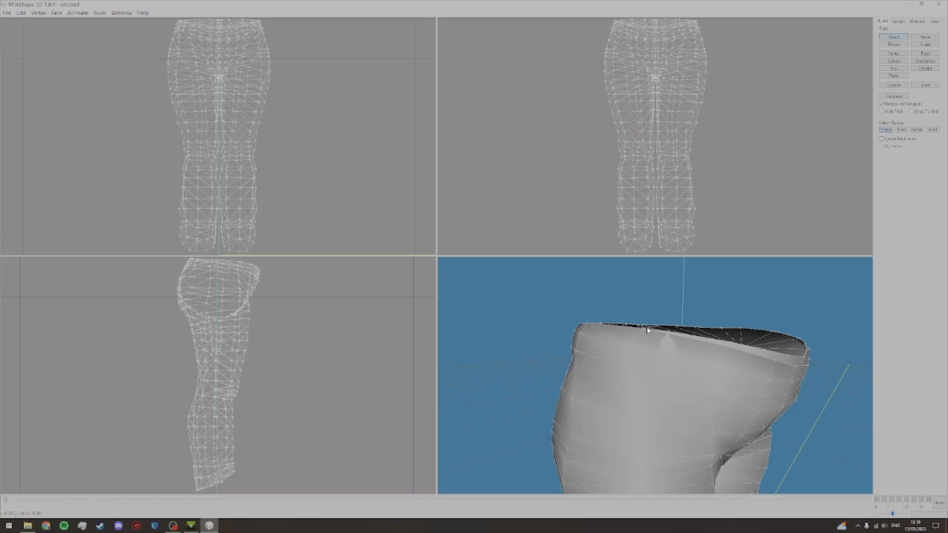
key("alt")
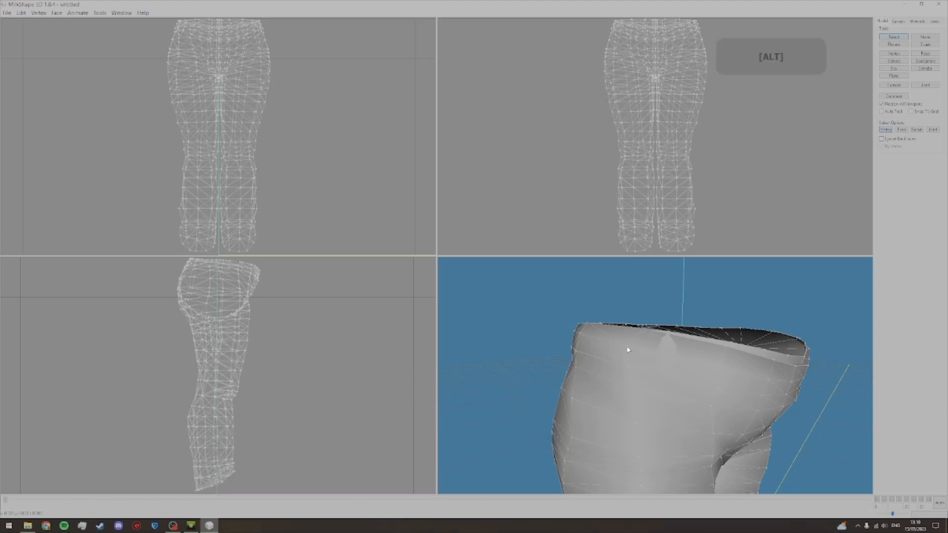
left_click(924, 37)
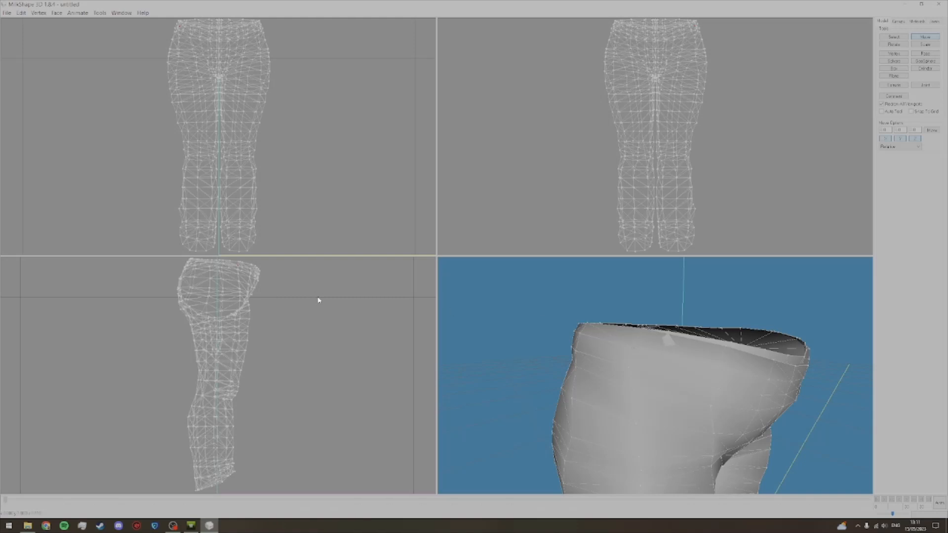
left_click_drag(539, 324, 524, 325)
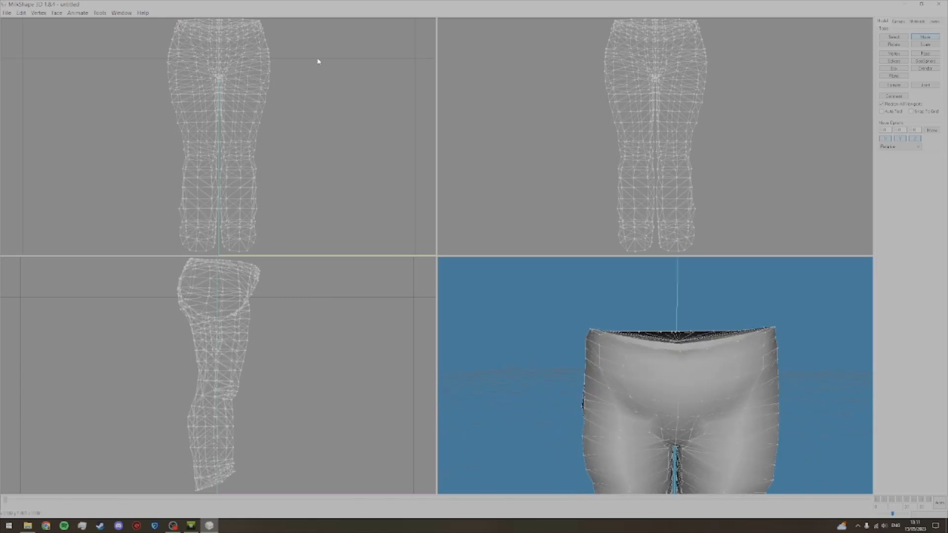
mouse_move(578, 348)
left_mouse_down()
mouse_move(641, 353)
mouse_move(628, 338)
mouse_move(621, 352)
left_mouse_up()
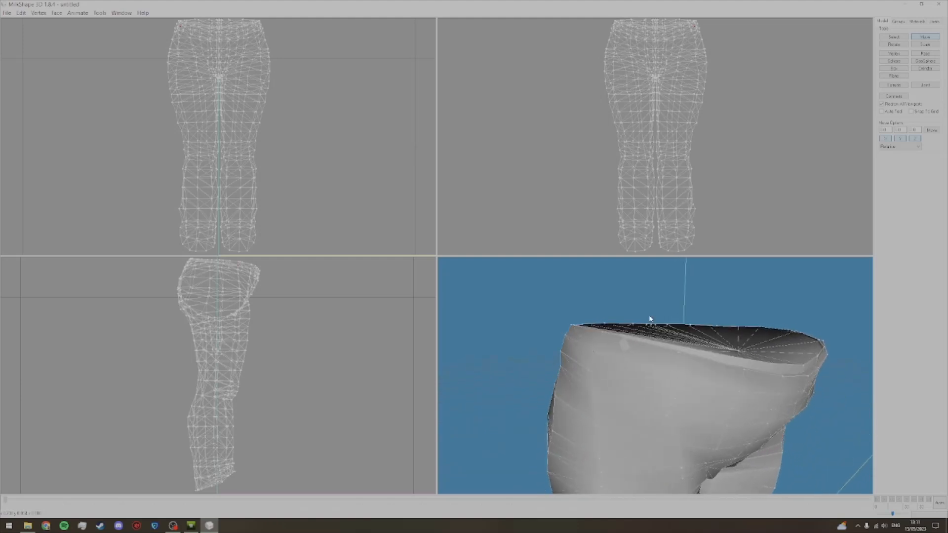
Step: Reposition further waistband vertices on the same hip of the fat morph and check the waist from the front
left_click(893, 38)
key("alt")
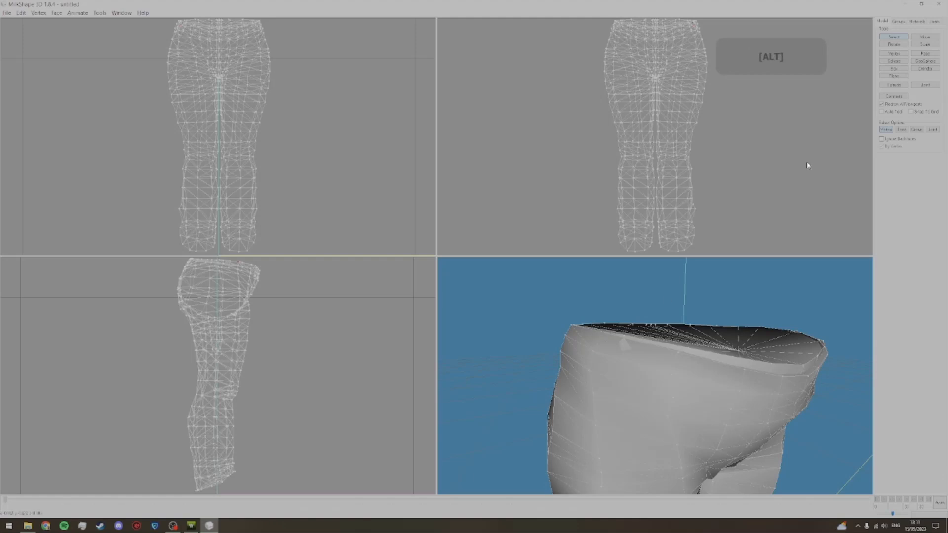
left_click(913, 38)
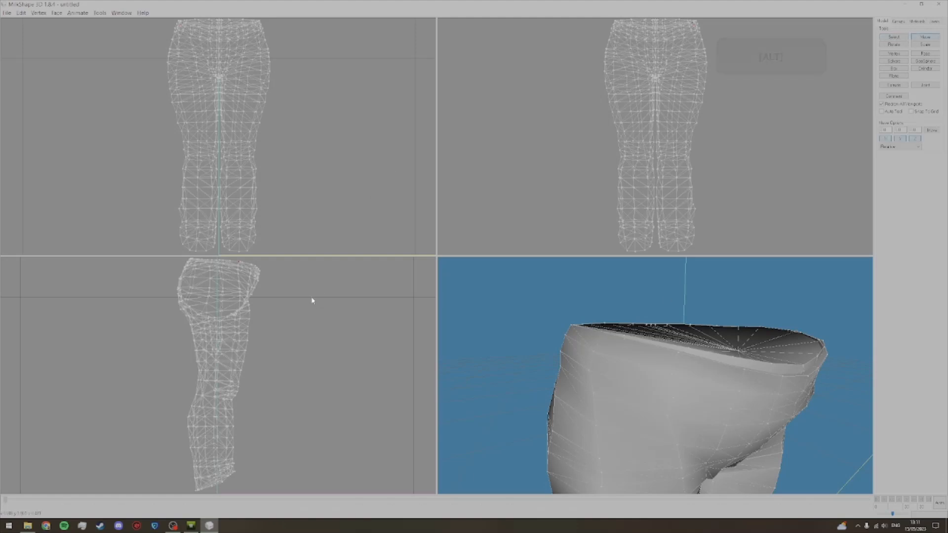
left_click_drag(523, 316, 477, 318)
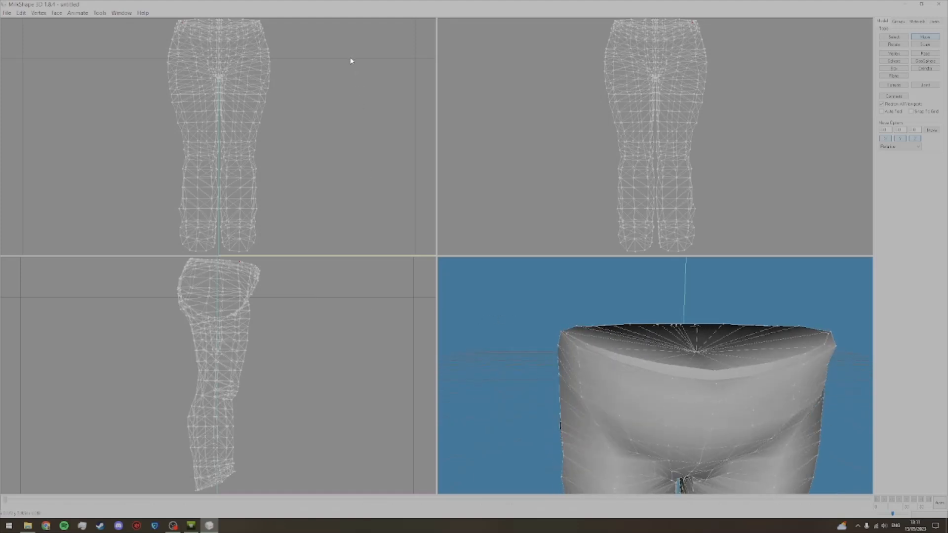
scroll(600, 305, "down", 2)
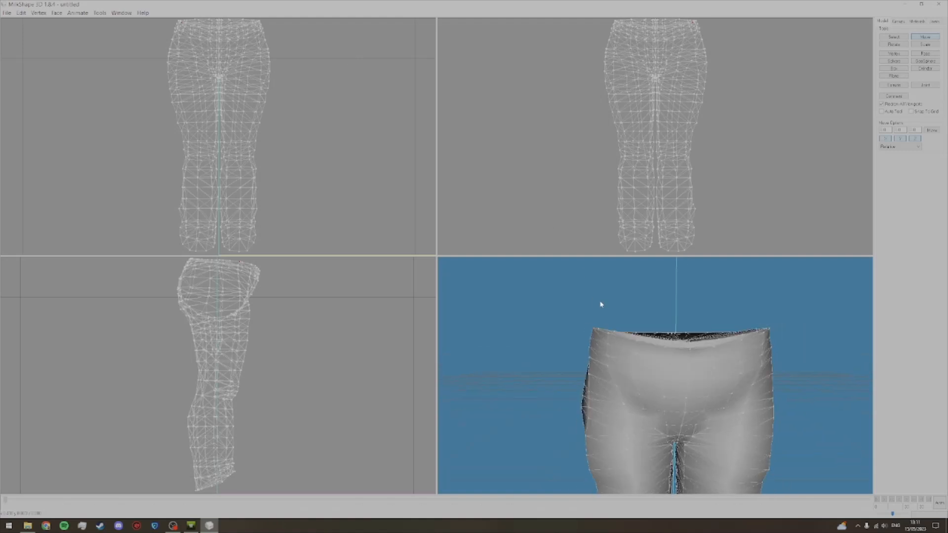
mouse_move(600, 304)
left_mouse_down()
mouse_move(611, 304)
mouse_move(586, 304)
left_mouse_up()
left_click_drag(621, 338, 615, 327, "ctrl")
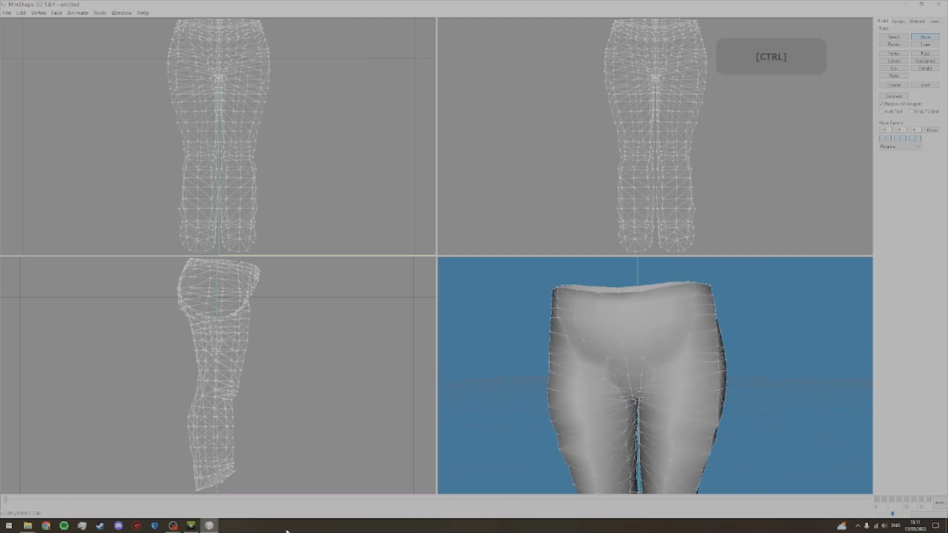
Step: Adjust another part of the fat morph's waistband from a closer angle
scroll(731, 353, "up", 2)
left_click_drag(731, 354, 689, 348)
left_click_drag(688, 348, 596, 361, "shift")
left_click(893, 37)
left_click(916, 38)
left_click_drag(503, 321, 553, 330)
Step: Recheck the waist in the TSR Workshop preview, then reposition more of the fat morph's waistband vertices in MilkShape
left_click(191, 525)
left_click_drag(419, 277, 455, 366)
left_click(209, 525)
left_click_drag(662, 321, 654, 348, "shift")
left_click(893, 37)
left_click(924, 37)
left_click(889, 37)
left_click(925, 37)
left_click_drag(592, 365, 690, 360)
Step: Try moving a waistband vertex of the fat morph slightly forward in the side view, and undo the move
left_click(894, 37)
left_click_drag(633, 332, 641, 341, "alt")
left_click(924, 37)
left_click_drag(338, 299, 342, 299)
key("ctrl+z")
Step: Nudge two more spots on the fat morph's waistband slightly forward in the side view
left_click_drag(652, 350, 562, 345)
left_click(894, 37)
left_click_drag(606, 325, 615, 334, "alt")
left_click(924, 37)
left_click_drag(336, 298, 338, 299)
left_click_drag(637, 341, 711, 296)
left_click(893, 37)
left_click_drag(561, 340, 568, 360, "alt")
left_click(924, 37)
left_click_drag(326, 300, 327, 300)
Step: Shift the next waistband vertices of the fat morph slightly forward and sideways, and check the waist all around
left_click(895, 37)
left_click_drag(666, 367, 673, 379, "alt")
left_click(925, 37)
left_click_drag(326, 299, 328, 300)
left_click_drag(563, 368, 641, 366)
left_click_drag(311, 60, 313, 59)
left_click_drag(548, 363, 721, 363)
Step: Examine the jeans' waist in TSR Workshop with the Thin-Fat slider centred and the Fit slider at maximum
left_click(194, 529)
scroll(410, 266, "down", 5)
left_click_drag(375, 266, 459, 267)
left_click_drag(561, 172, 545, 172)
left_click_drag(405, 267, 419, 266)
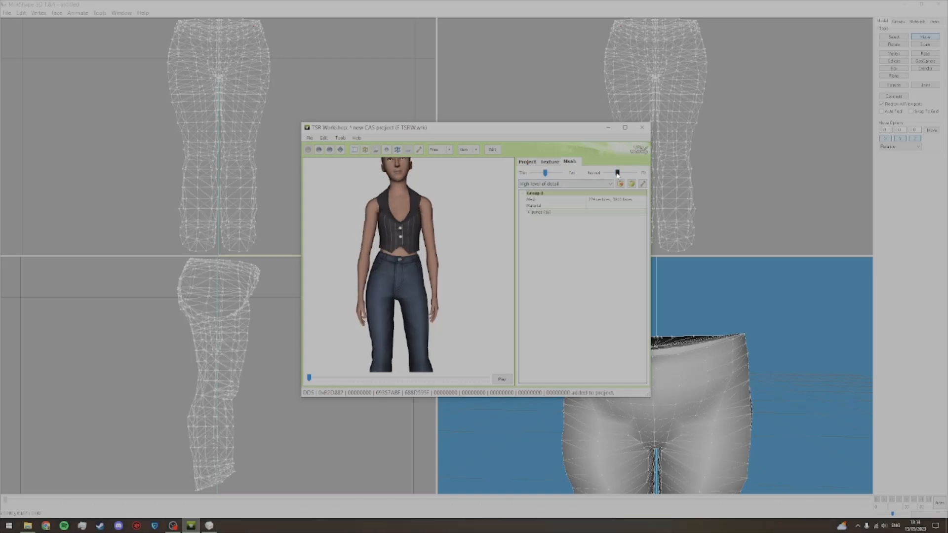
left_click_drag(620, 173, 635, 172)
scroll(425, 259, "up", 5)
Step: Hide group_fat in MilkShape, show group_fit and frame its waist in the 3D view
left_click(898, 22)
double_click(900, 34)
double_click(900, 43)
left_click_drag(702, 385, 642, 316, "shift")
left_click_drag(666, 316, 319, 300, "ctrl")
Step: Select and move the clipping waistband vertices of the fit morph one spot at a time
left_click(882, 21)
left_click(893, 37)
left_click_drag(444, 335, 534, 341)
left_click_drag(534, 341, 807, 368, "ctrl")
key("F2")
key("F1")
key("F2")
key("F1")
left_click(692, 353)
key("F2")
key("F1")
left_click(709, 363)
key("F2")
Step: Hide group_fit and display group_special instead
left_click(898, 22)
left_click(924, 94)
left_click(904, 49)
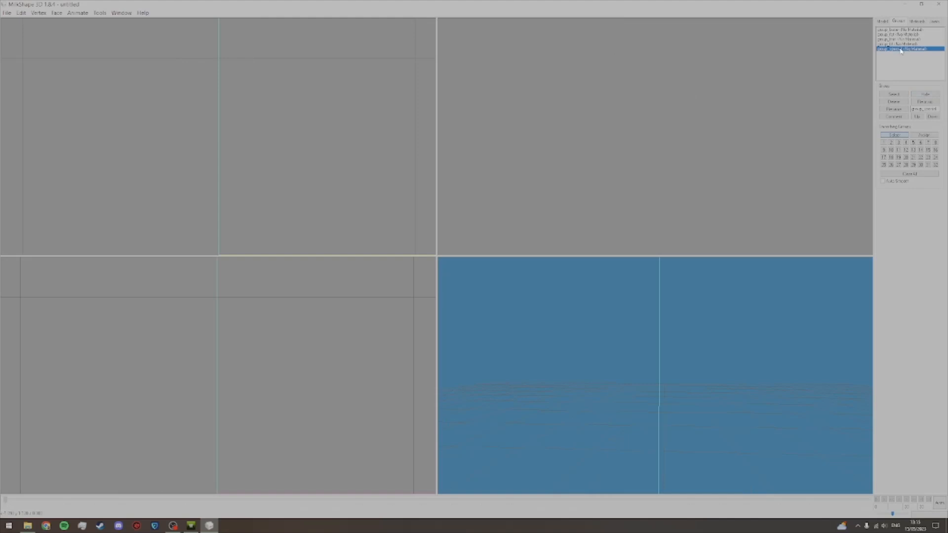
left_click(925, 94)
Step: Adjust the waistband vertices of the special morph and check its waist from several angles
left_click_drag(796, 304, 740, 291)
left_click_drag(753, 326, 676, 336)
key("F1")
left_click(720, 327)
key("F2")
left_click_drag(498, 330, 542, 340, "ctrl")
left_click_drag(542, 339, 760, 352)
left_click_drag(760, 351, 647, 349, "ctrl")
left_click_drag(646, 349, 632, 368, "shift")
Step: Hide group_special, look over the waist of group_thin and hide that group too
left_click(898, 21)
left_click(925, 94)
left_click(902, 39)
left_click(924, 94)
mouse_move(725, 316)
left_mouse_down()
mouse_move(596, 288)
mouse_move(730, 316)
left_mouse_up()
left_click(924, 94)
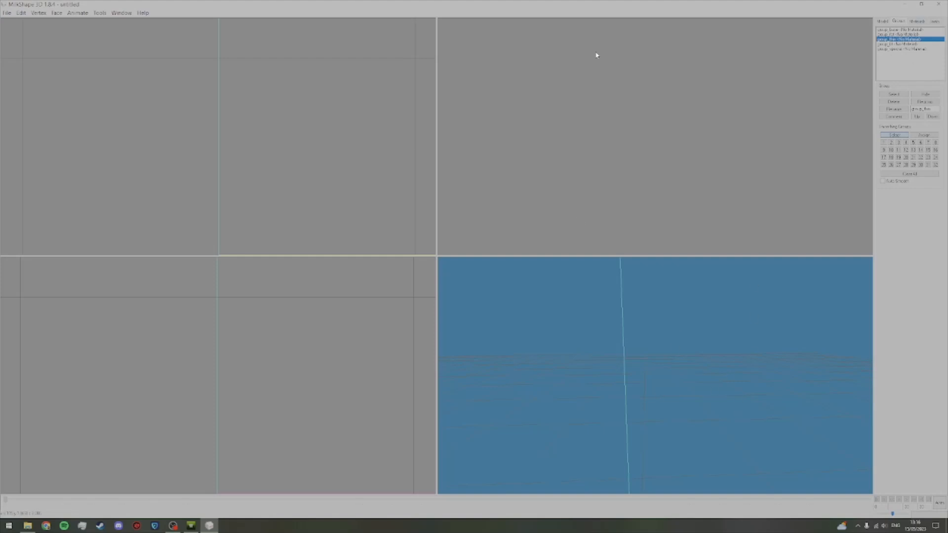
Step: Export the model as a TSRW object named F Morphs2 in the Exported folder
left_click(6, 13)
mouse_move(30, 73)
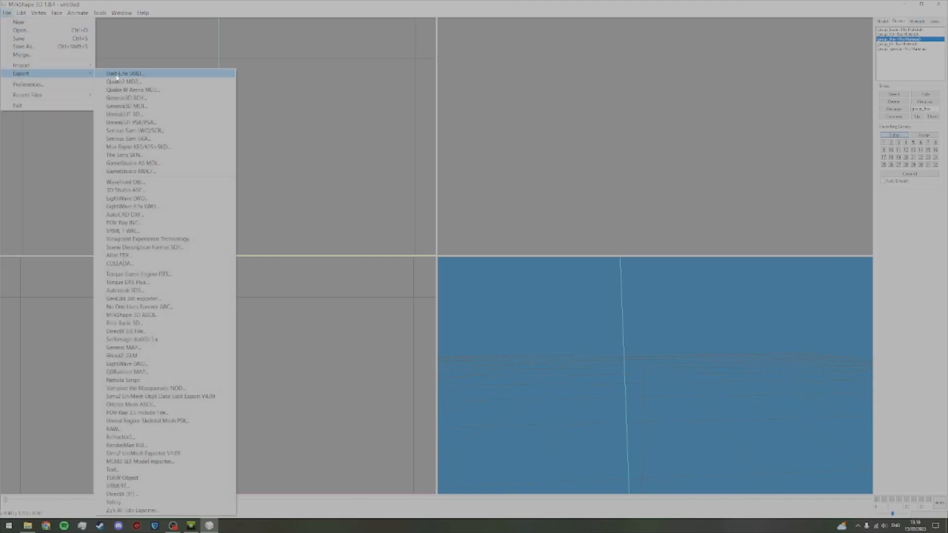
left_click(123, 478)
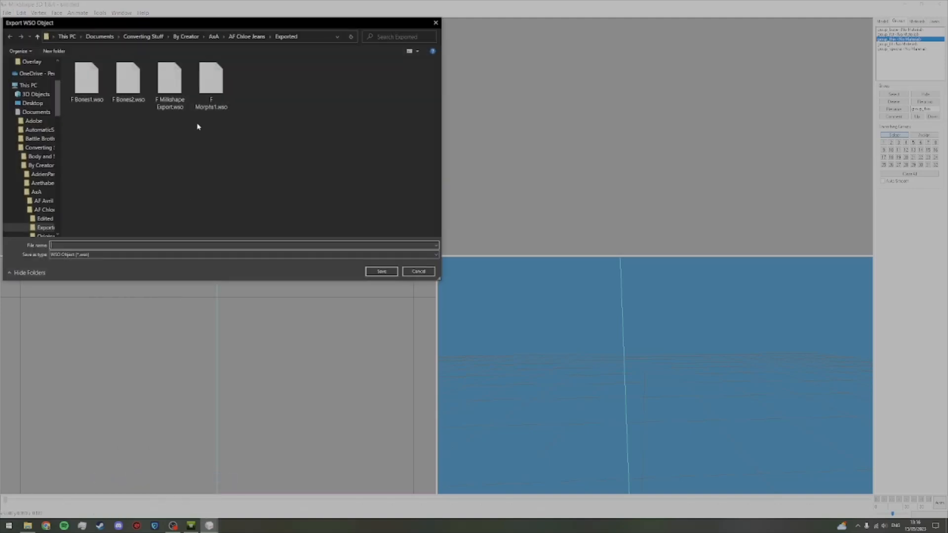
left_click(216, 85)
left_click(87, 247)
left_click(88, 247)
key("BackSpace")
key("BackSpace")
key("BackSpace")
key("BackSpace")
type("2")
key("Return")
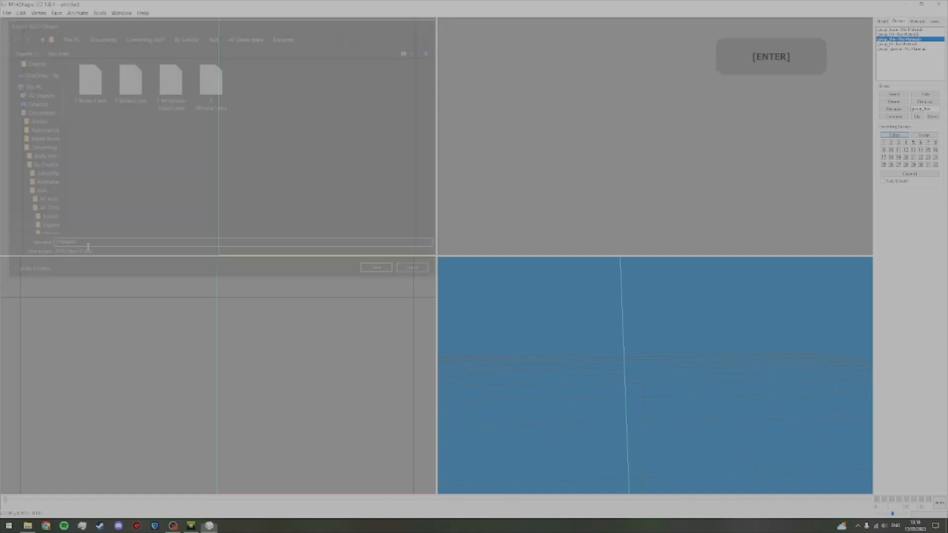
Step: Switch to TSR Workshop and import F Morphs2.wso as the high level of detail mesh
left_click(190, 525)
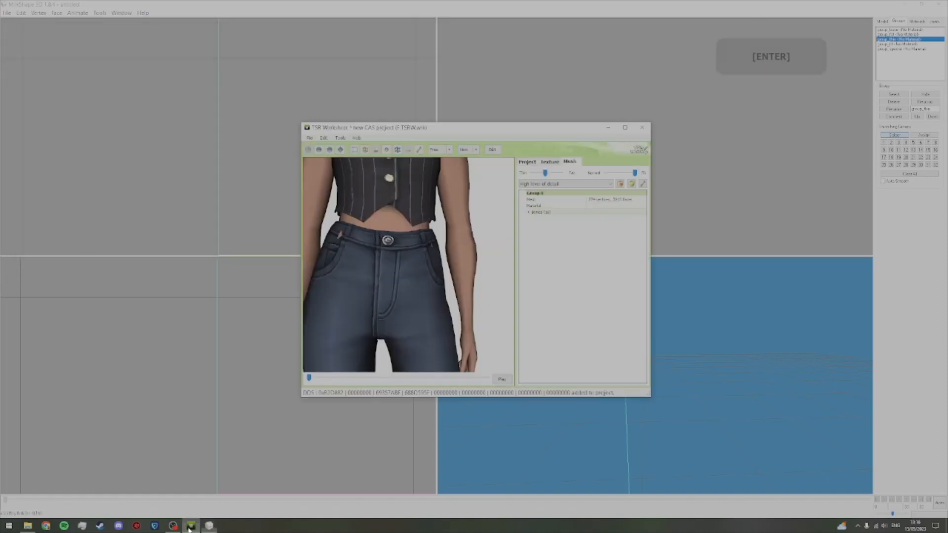
left_click(632, 183)
double_click(553, 197)
left_click(544, 300)
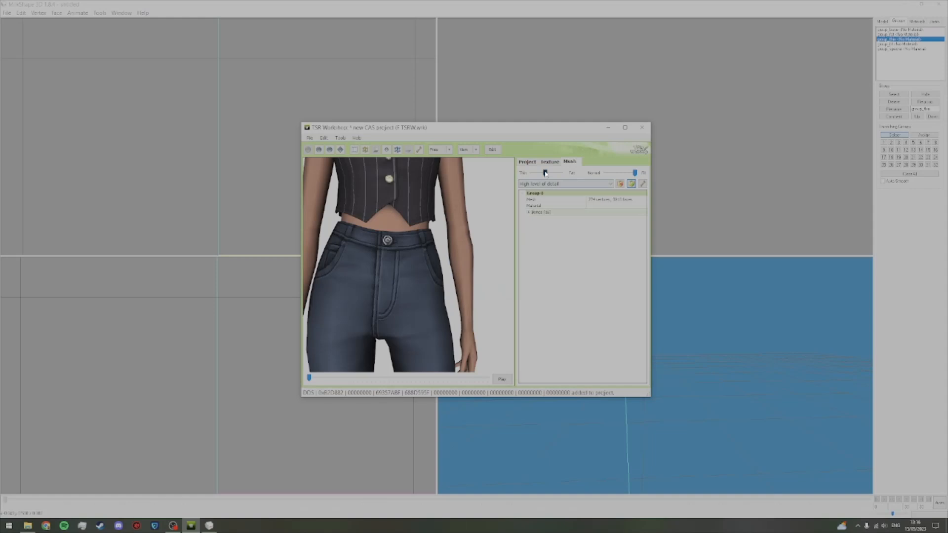
Step: Set the body to maximum fat and examine the jeans' waistband from the front, side and back
left_click_drag(545, 172, 572, 173)
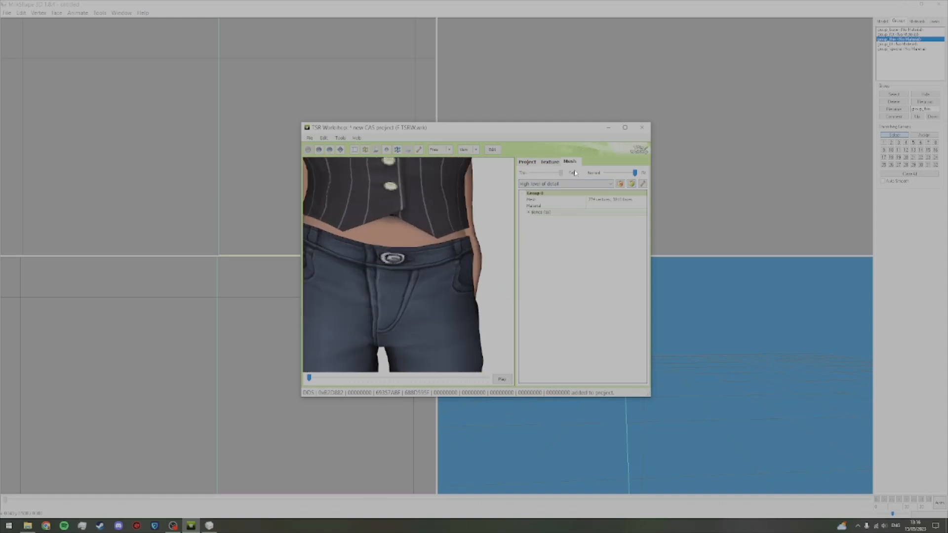
scroll(435, 265, "down", 3)
left_click_drag(435, 265, 412, 263)
scroll(435, 252, "up", 3)
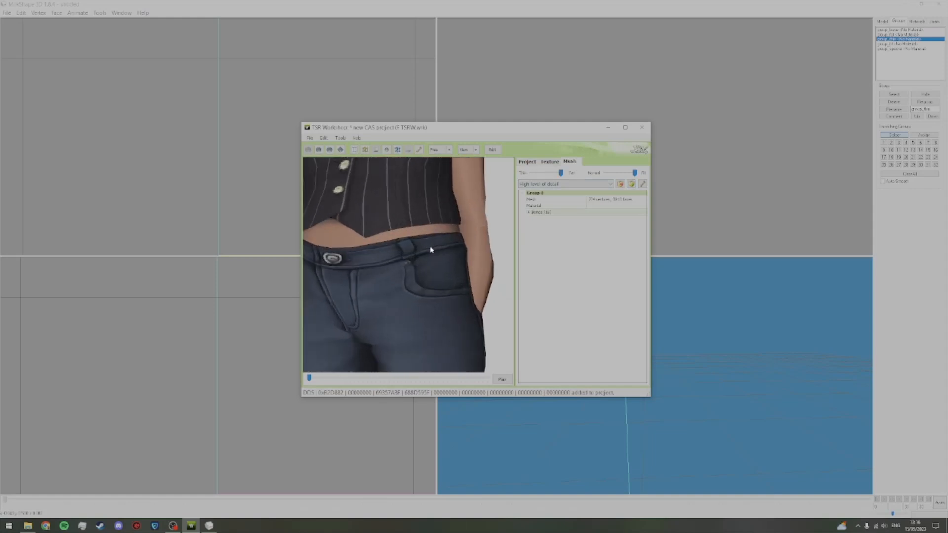
scroll(441, 262, "down", 3)
left_click_drag(442, 262, 548, 270)
scroll(439, 225, "up", 2)
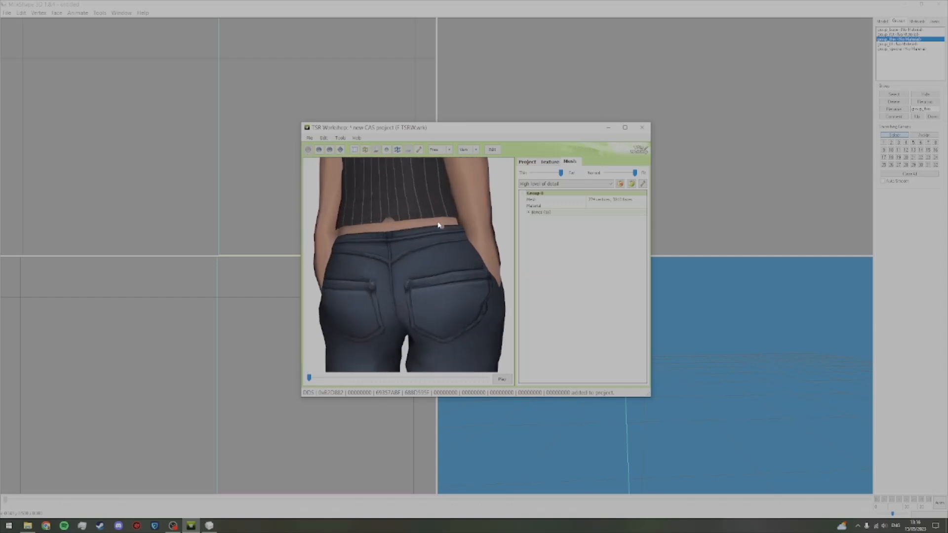
left_click_drag(388, 261, 311, 262)
scroll(311, 263, "down", 3)
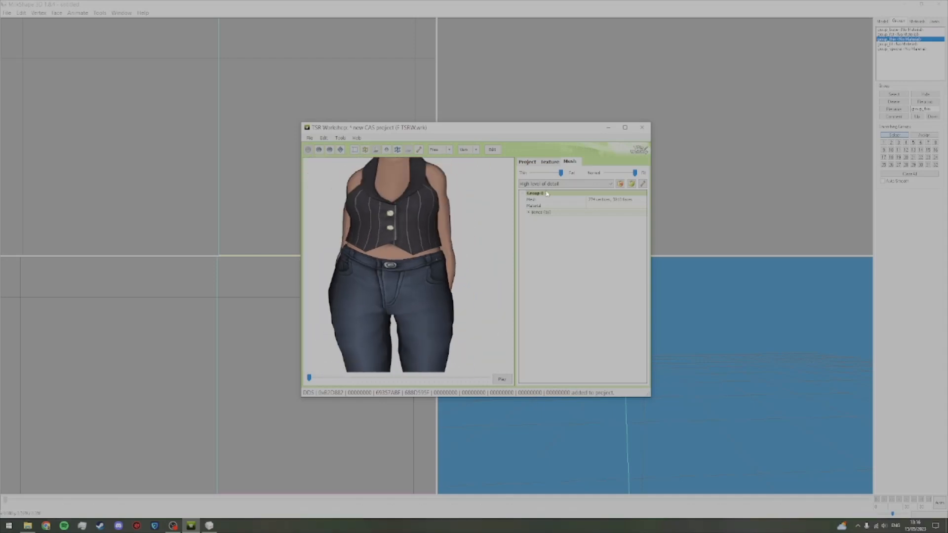
Step: Centre the Thin-Fat slider, keep Fit at maximum and inspect the waist from the back
left_click(546, 173)
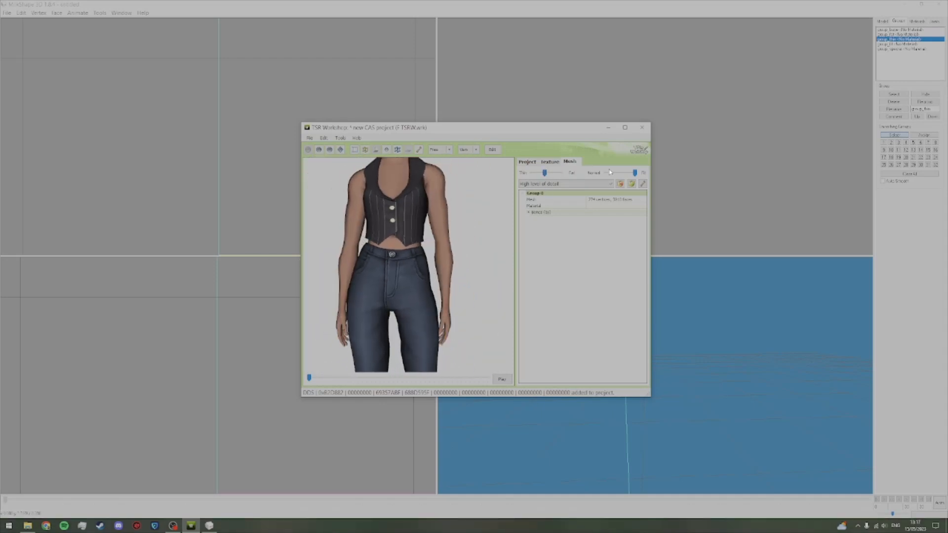
mouse_move(633, 176)
left_mouse_down()
mouse_move(615, 174)
mouse_move(692, 172)
mouse_move(605, 174)
mouse_move(642, 175)
left_mouse_up()
left_click_drag(446, 247, 153, 245)
scroll(389, 284, "up", 3)
left_click_drag(389, 283, 421, 276)
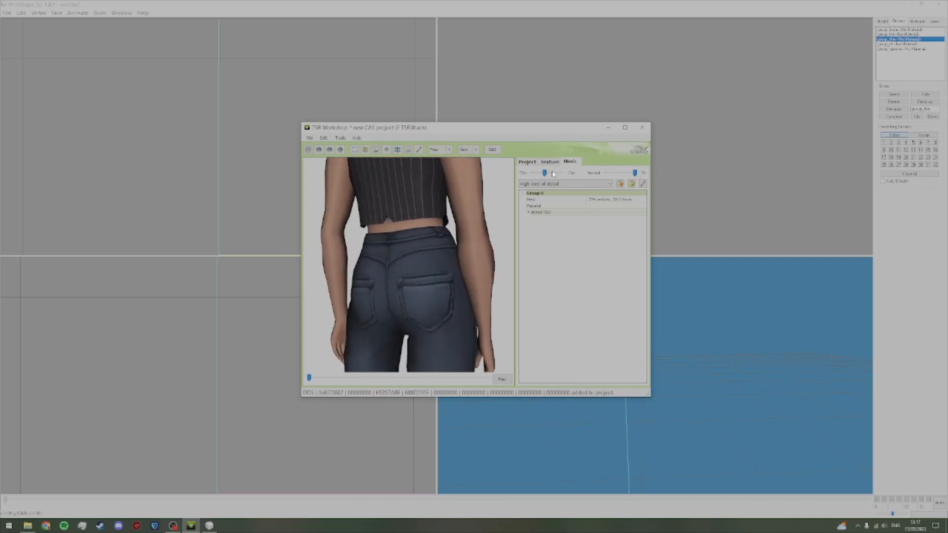
Step: Inspect the waist at maximum fat with Fit at maximum and at Normal, then with intermediate values of both sliders
left_click_drag(545, 173, 588, 172)
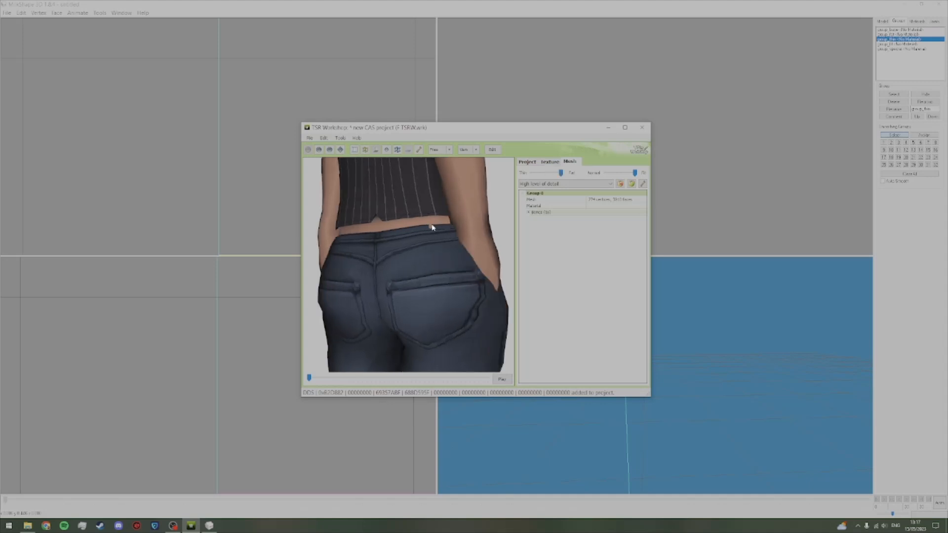
left_click_drag(407, 244, 308, 235)
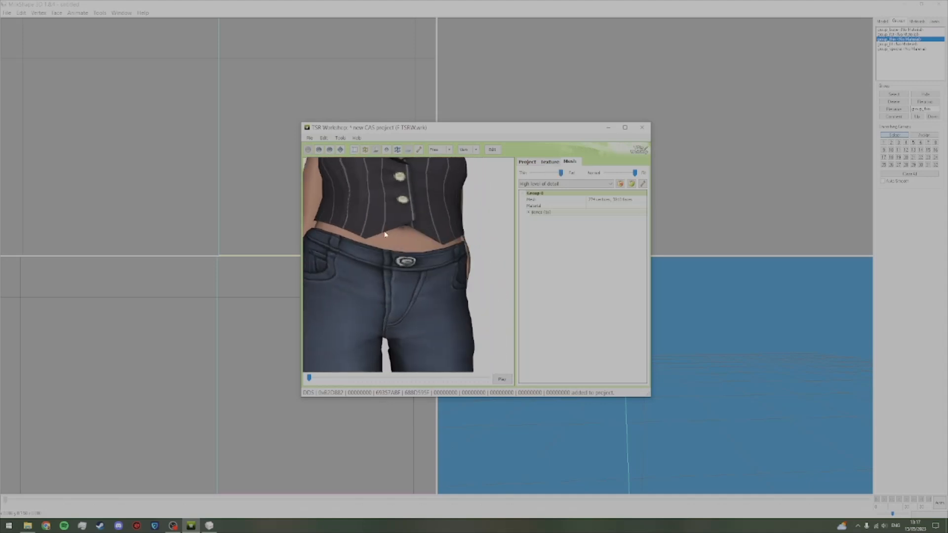
left_click_drag(437, 231, 401, 228)
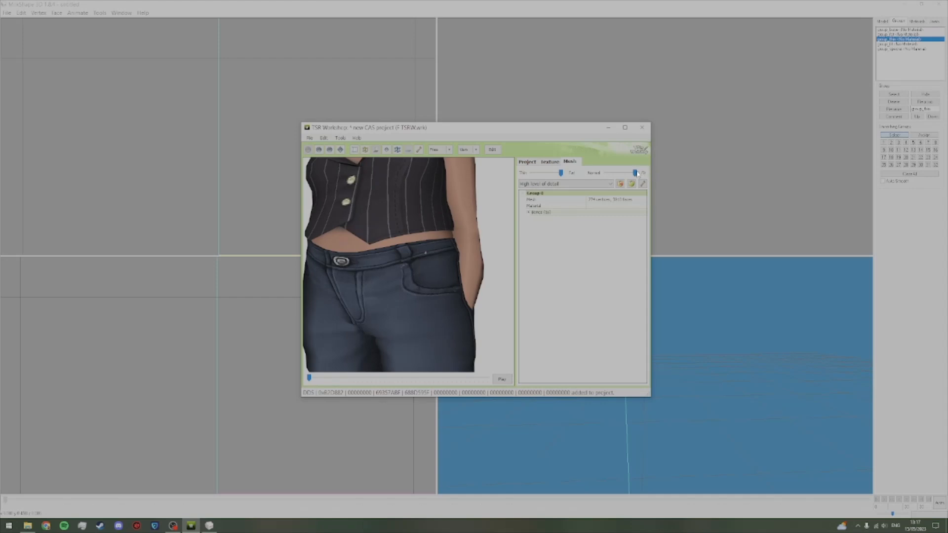
left_click_drag(634, 173, 606, 173)
left_click_drag(419, 239, 441, 228)
scroll(440, 232, "down", 2)
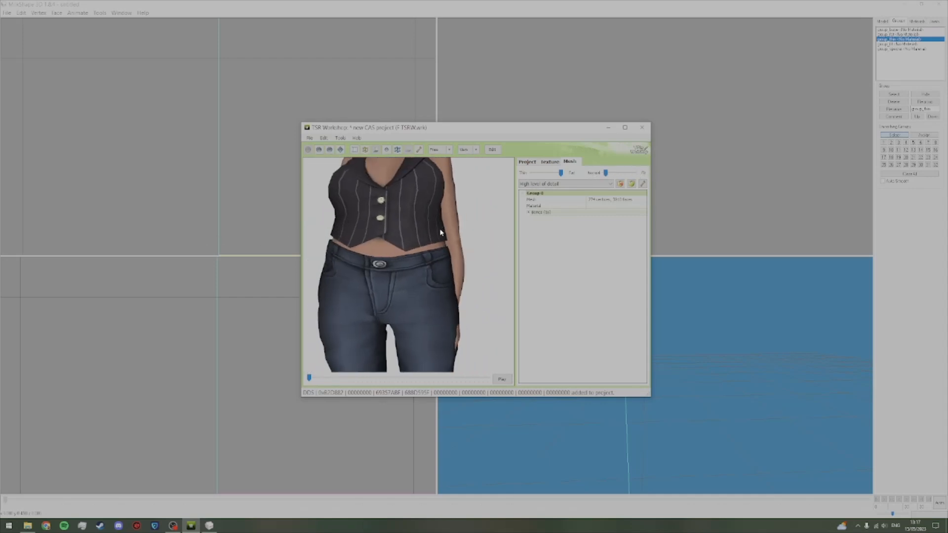
left_click_drag(560, 173, 618, 176)
mouse_move(556, 173)
left_mouse_down()
mouse_move(540, 175)
mouse_move(554, 173)
left_mouse_up()
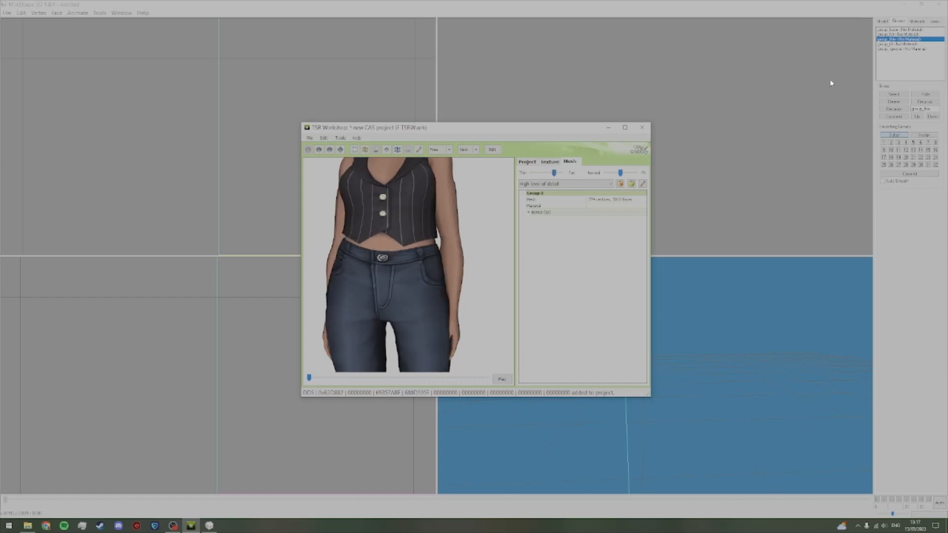
Step: Return to MilkShape and show only group_fat
left_click(849, 71)
left_click(897, 34)
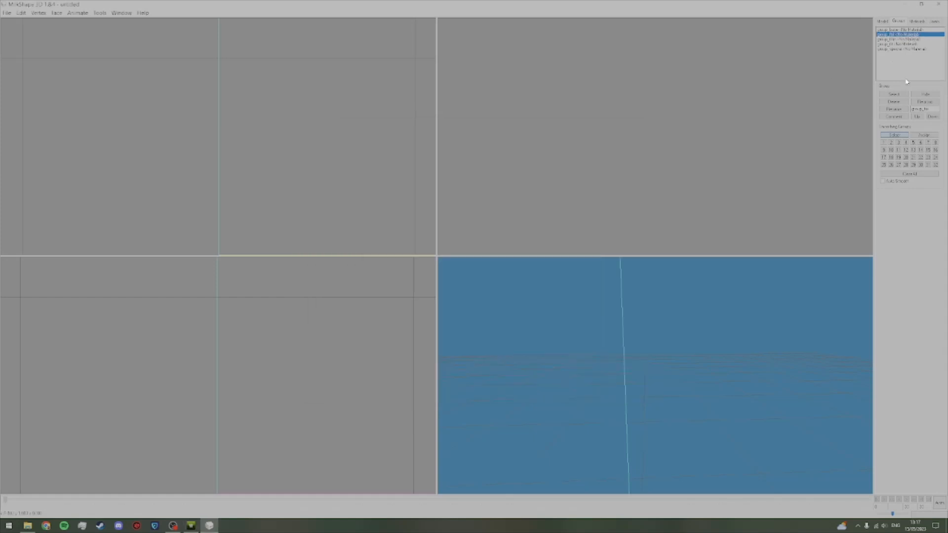
left_click(922, 95)
scroll(682, 385, "down", 5)
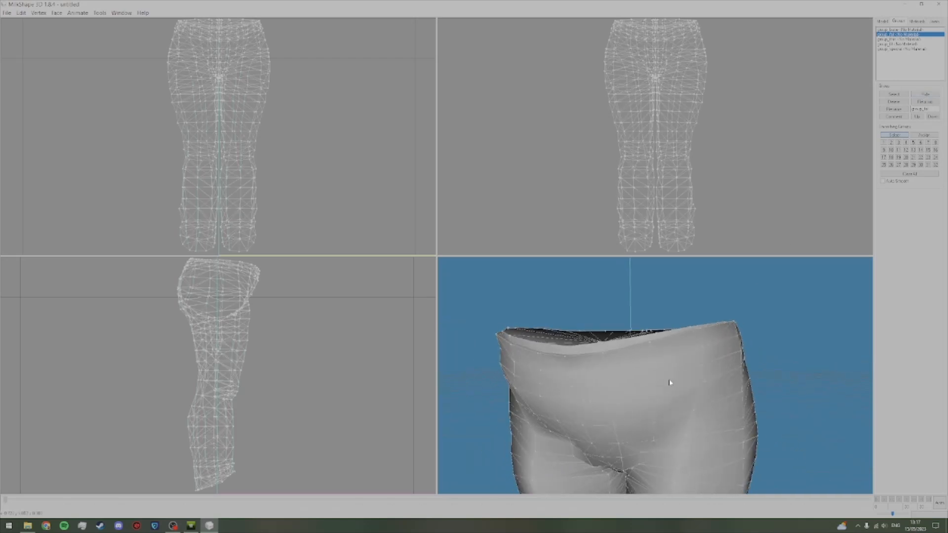
Step: Compare the waistband at the hip in the TSR Workshop preview with fat and Fit at maximum
left_click(191, 525)
left_click_drag(556, 172, 707, 223)
left_click_drag(453, 312, 407, 314)
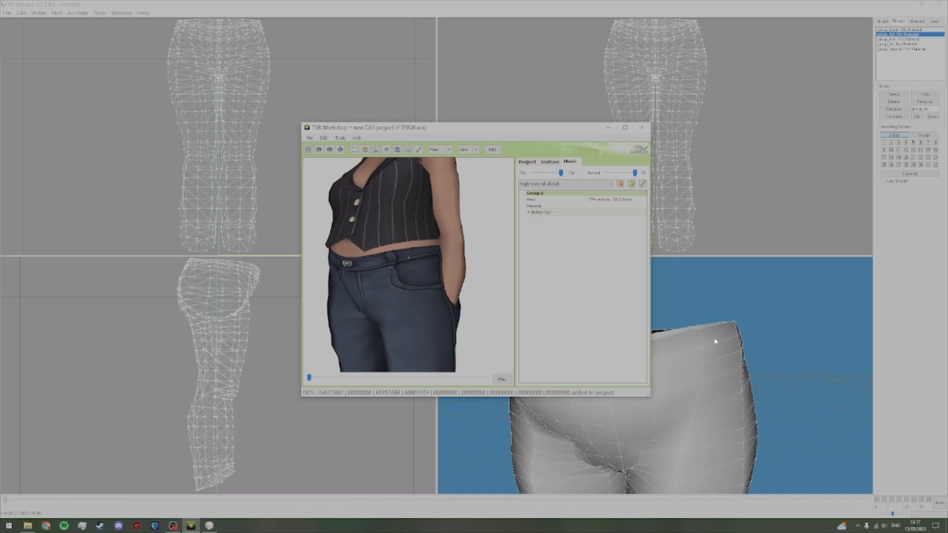
left_click_drag(391, 309, 437, 299)
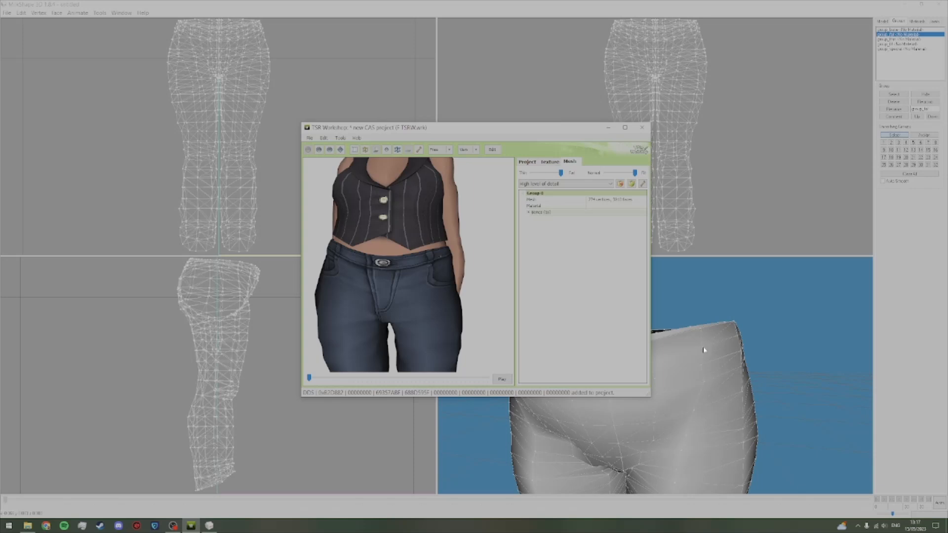
Step: Select the group_fat waistband vertices at the side of the hip and adjust their position with the Move tool
left_click_drag(738, 339, 723, 341)
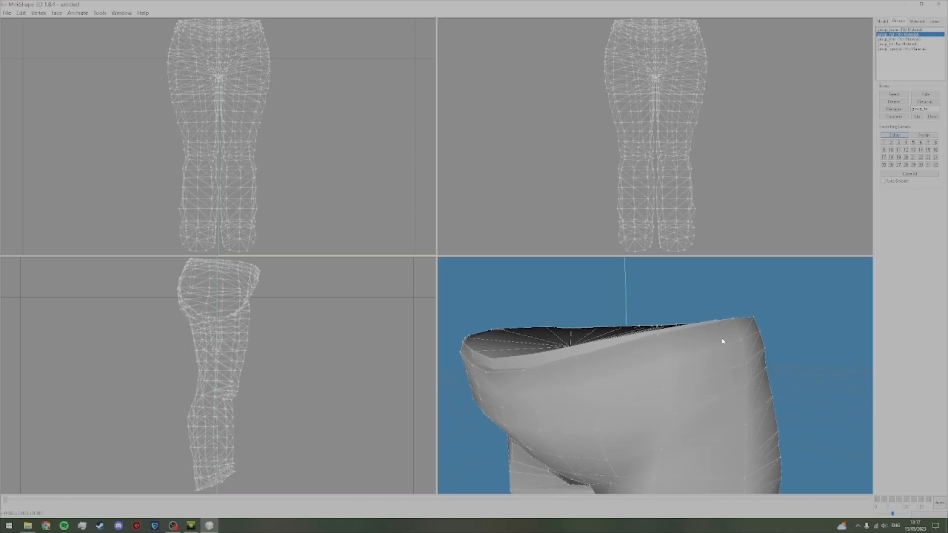
left_click(889, 21)
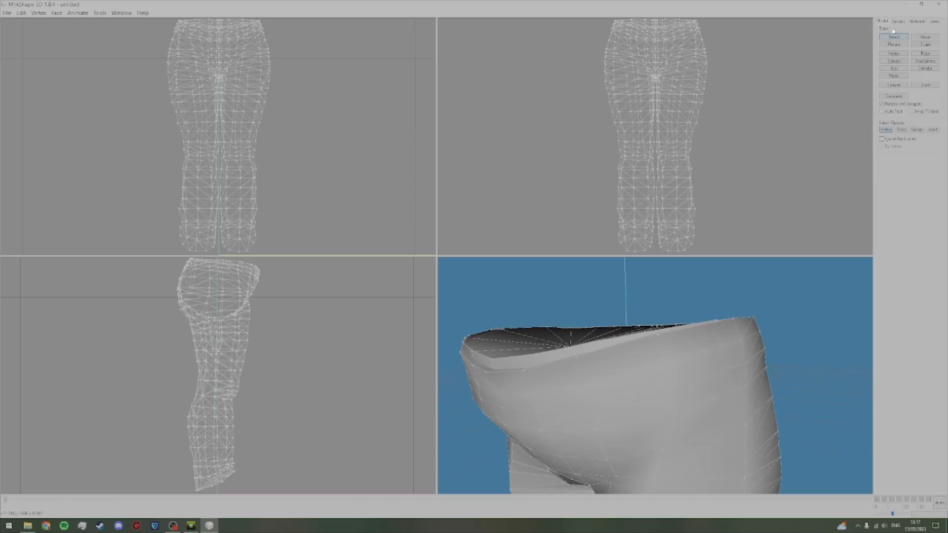
key("alt")
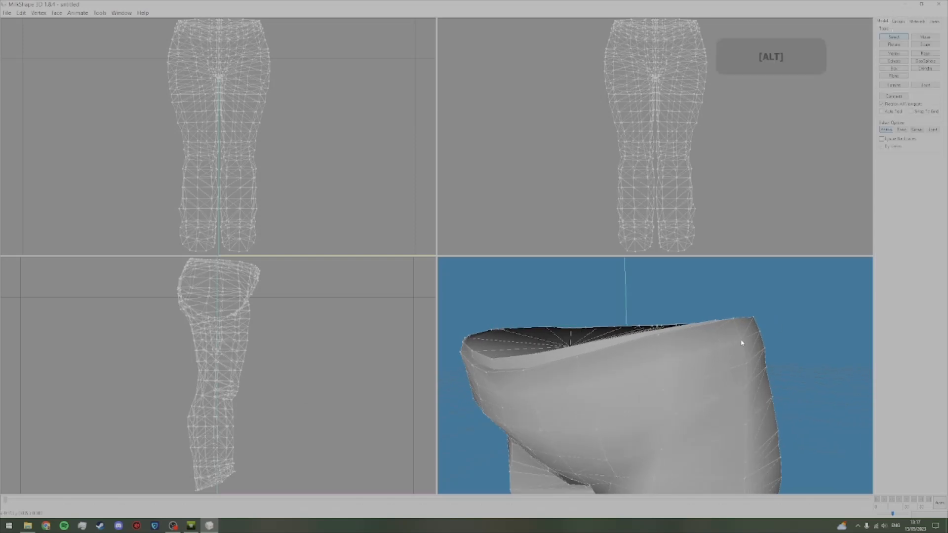
left_click_drag(752, 342, 734, 335)
left_click(914, 38)
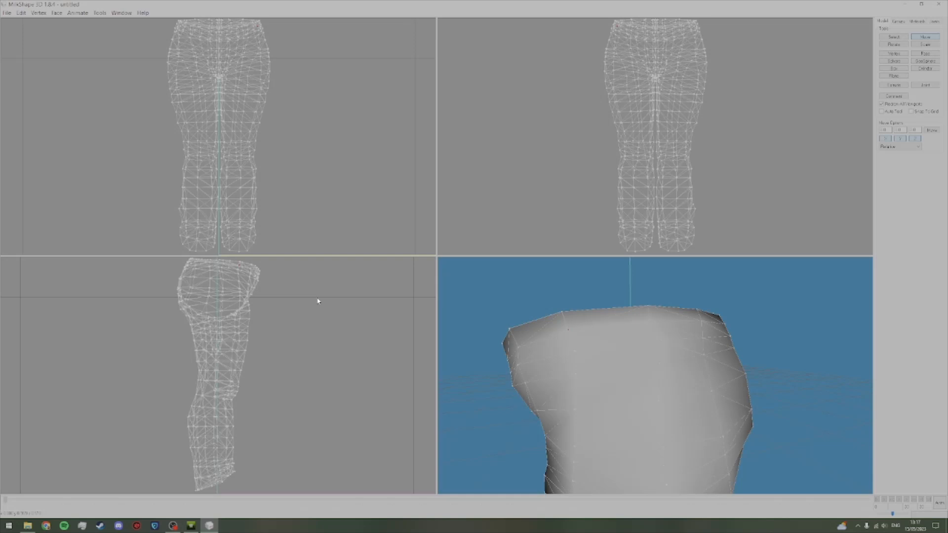
Step: Compare the back waist in the TSR Workshop preview with the same area of the group_fat mesh in MilkShape
left_click(191, 526)
left_click_drag(427, 296, 475, 277)
left_click_drag(630, 469, 652, 338)
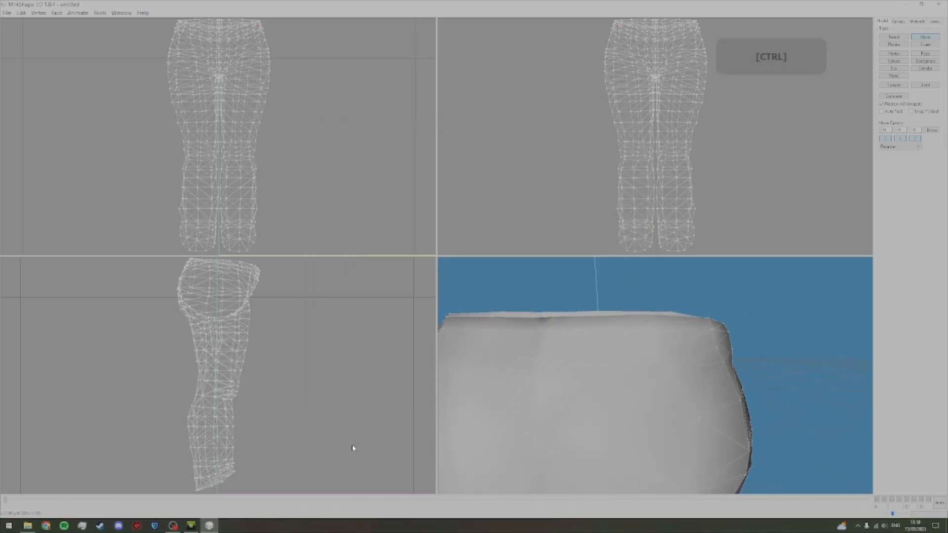
left_click(194, 526)
left_click(192, 526)
Step: Select the waistband vertices at the back of group_fat and move them slightly to correct the clipping
left_click(893, 37)
key("alt")
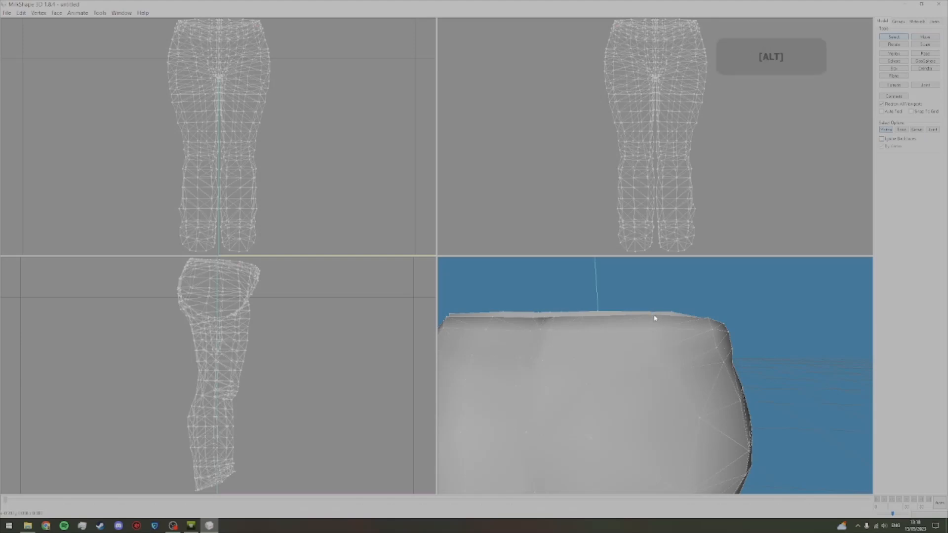
key("shift")
left_click_drag(661, 332, 614, 332)
left_click(930, 36)
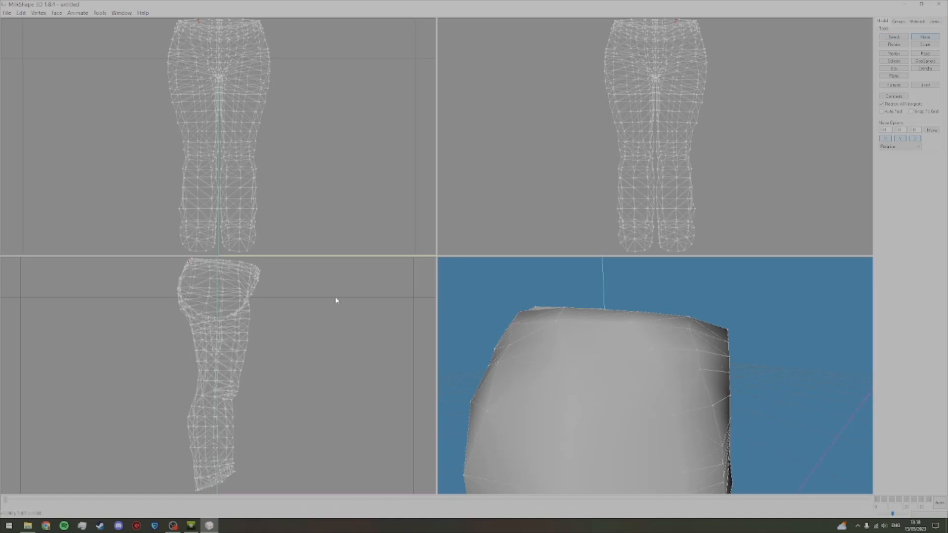
mouse_move(526, 330)
left_mouse_down()
mouse_move(514, 330)
mouse_move(524, 332)
left_mouse_up()
Step: Select further group_fat waistband vertices between the back and hip, adjust their position and check the waist shape
left_click(905, 38)
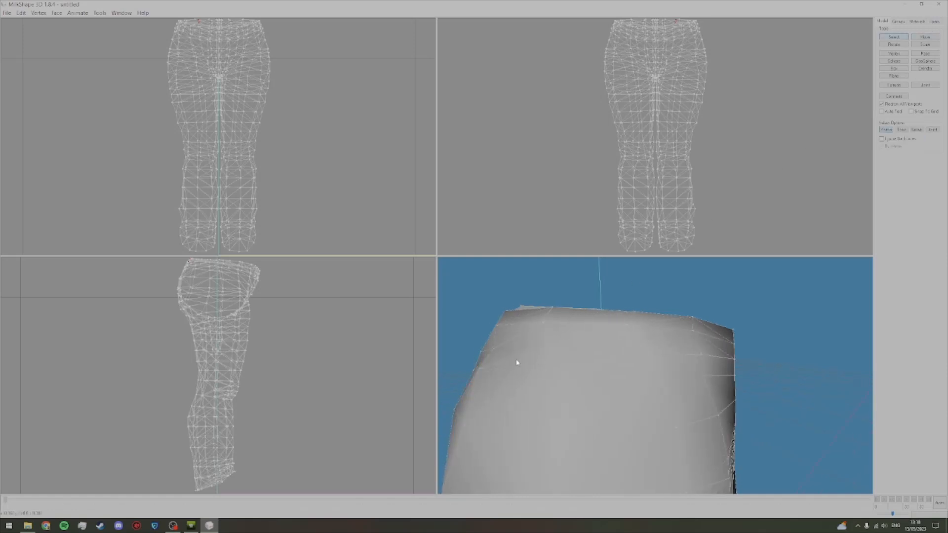
key("alt")
left_click_drag(494, 351, 543, 353)
left_click(925, 37)
mouse_move(629, 348)
left_mouse_down()
mouse_move(613, 349)
mouse_move(625, 349)
left_mouse_up()
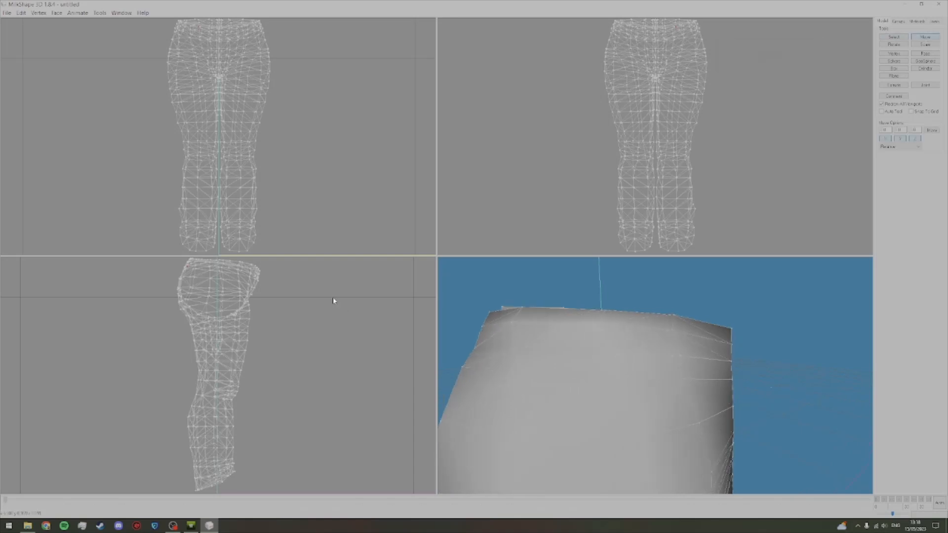
left_click_drag(566, 363, 557, 360)
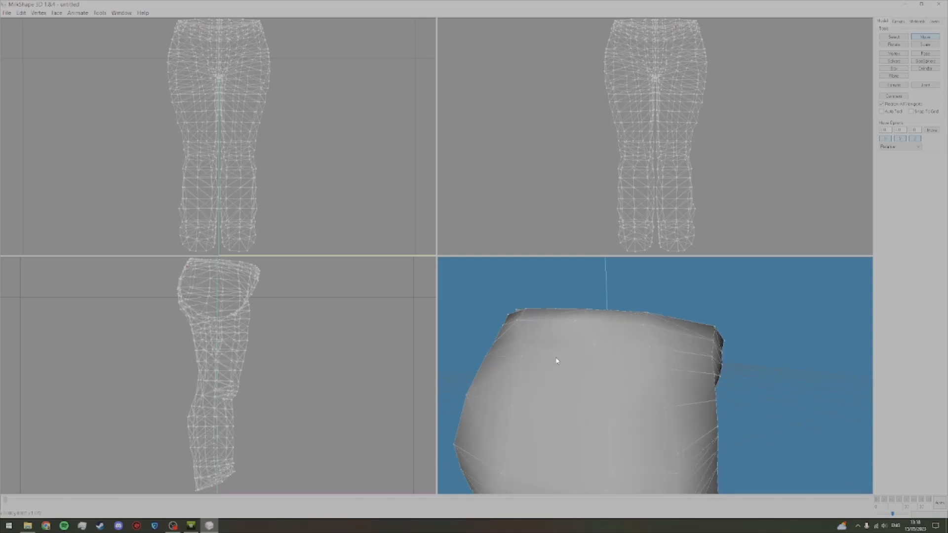
left_click(891, 38)
left_click_drag(618, 321, 679, 321)
Step: Export the adjusted mesh as a TSRW Object, overwriting F Morphs2.wso in the Exported folder
left_click(20, 13)
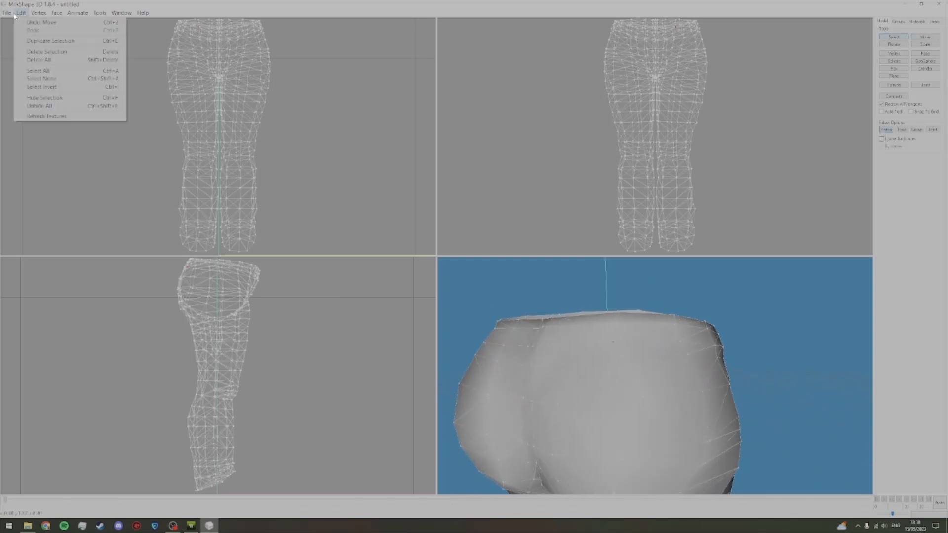
mouse_move(31, 75)
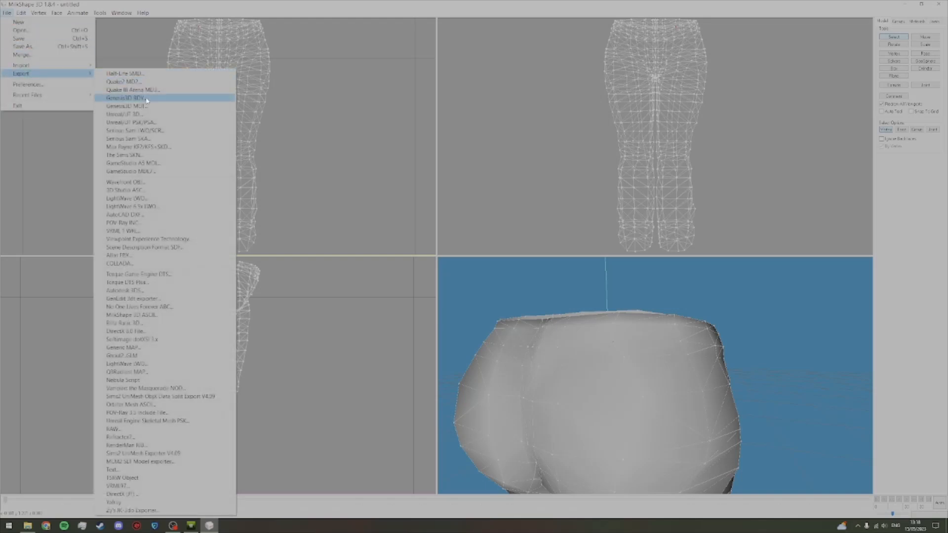
left_click(131, 478)
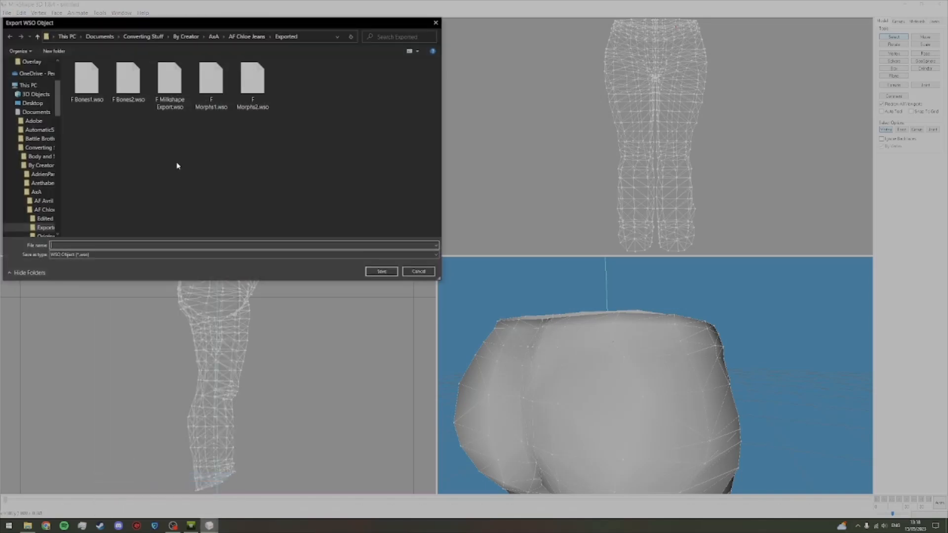
double_click(255, 81)
left_click(495, 265)
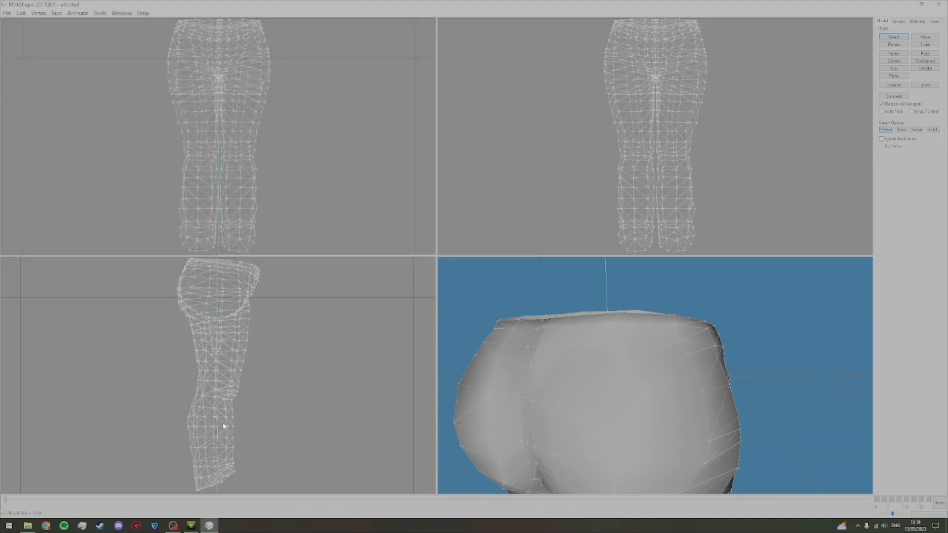
Step: Import F Morphs2.wso into the high level of detail mesh in TSR Workshop and inspect the back waist up close
left_click(191, 526)
left_click(631, 183)
double_click(554, 197)
left_click(507, 298)
left_click(499, 296)
left_click(488, 291)
scroll(468, 239, "up", 3)
left_click_drag(468, 238, 485, 268)
Step: Back in MilkShape, select the remaining clipping vertex on the back waistband of group_fat and move it slightly
left_click(691, 366)
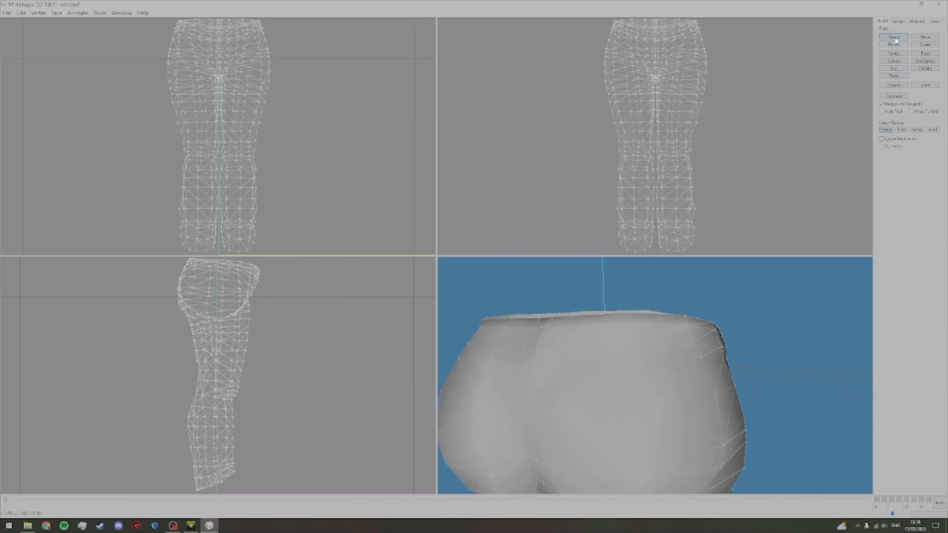
key("alt")
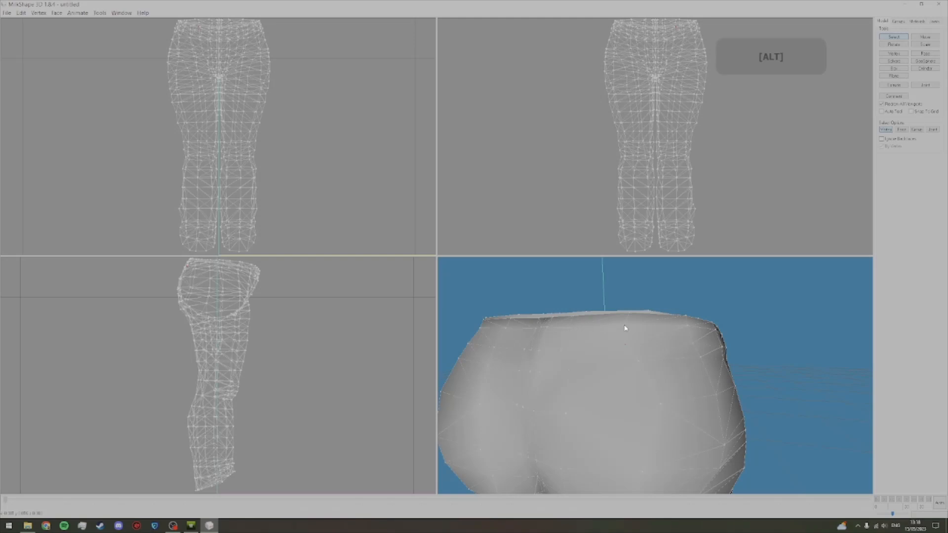
left_click(924, 37)
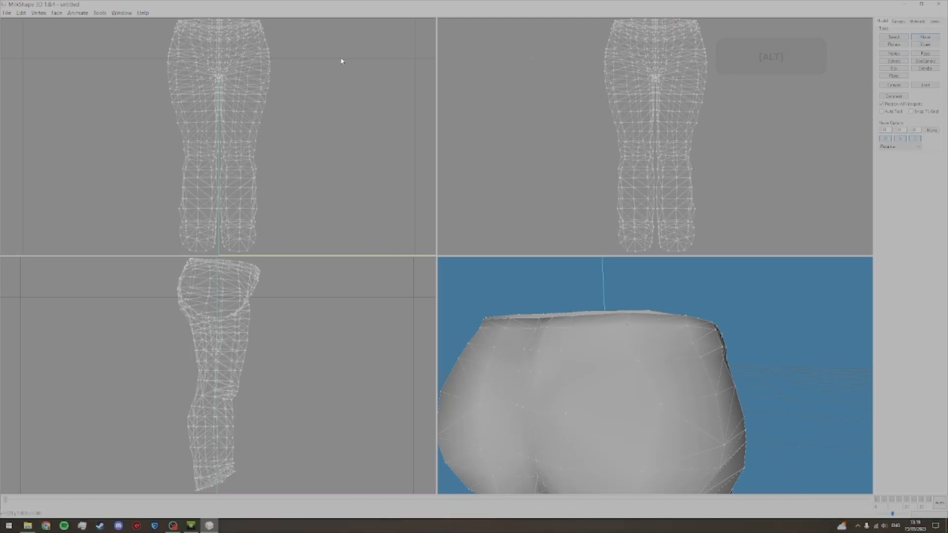
mouse_move(593, 357)
left_mouse_down()
mouse_move(602, 356)
mouse_move(531, 356)
mouse_move(595, 355)
left_mouse_up()
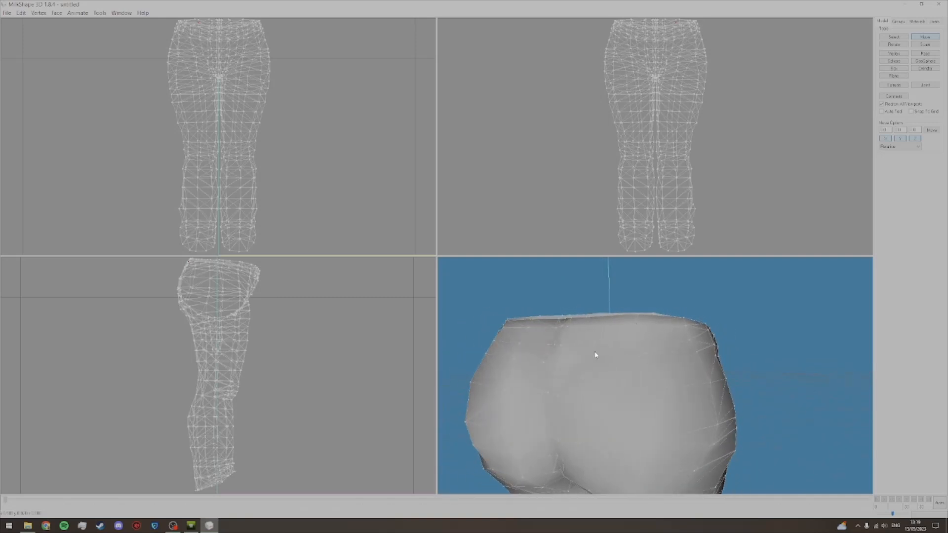
left_click(894, 38)
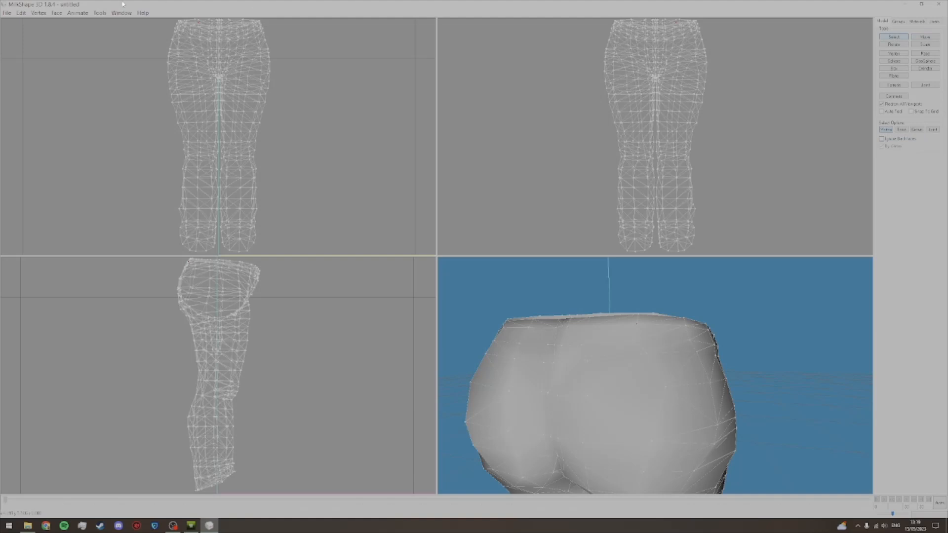
Step: Export the corrected morph mesh as a TSRW Object, again replacing F Morphs2.wso
left_click(6, 13)
mouse_move(22, 74)
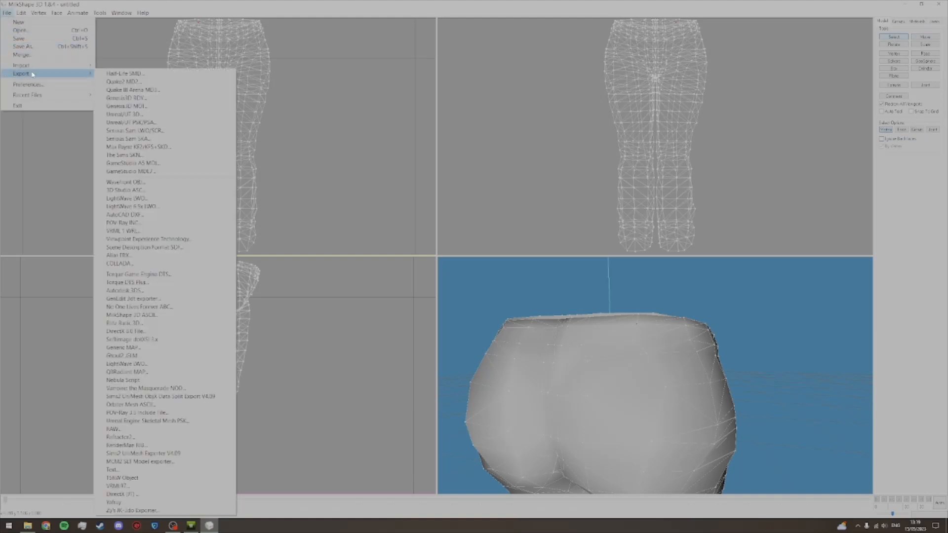
left_click(114, 478)
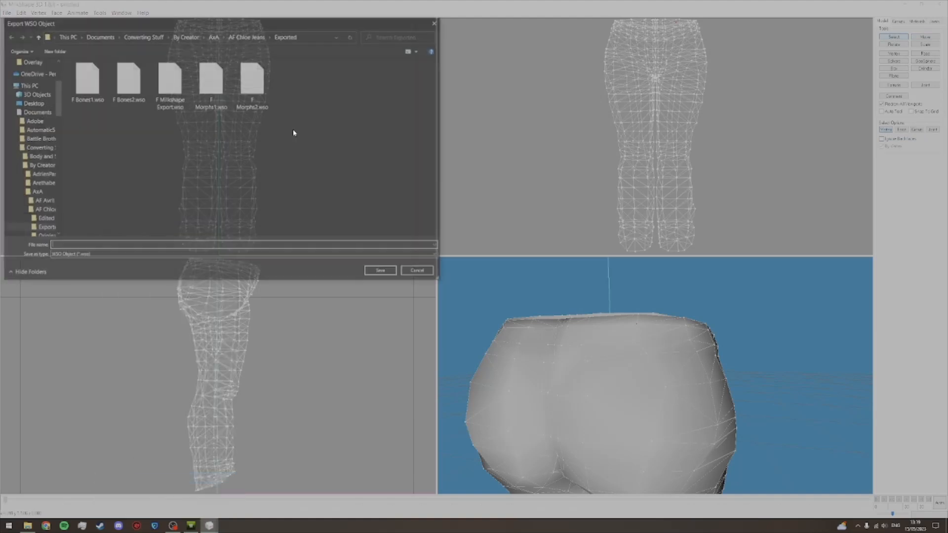
double_click(261, 91)
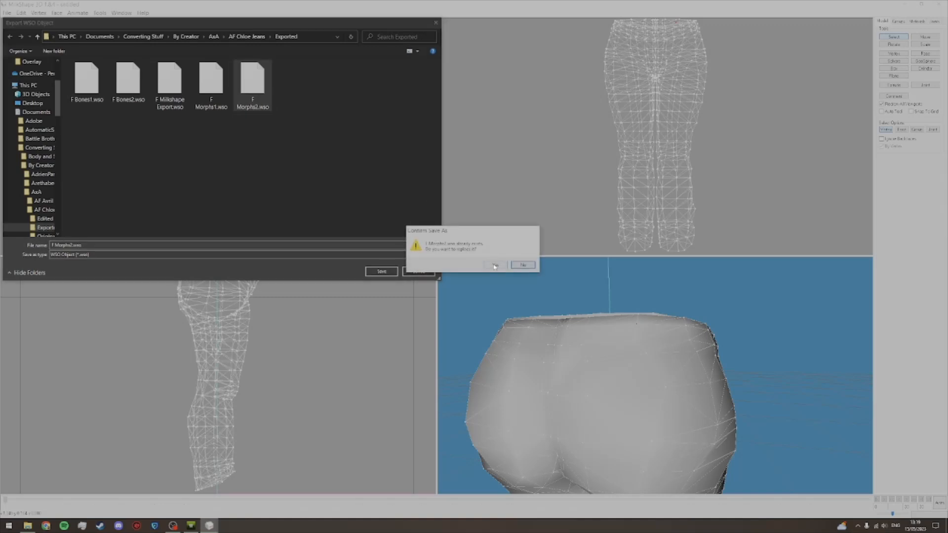
left_click(495, 265)
Step: Reimport the updated F Morphs2.wso in TSR Workshop and check the back waistband at maximum fat and Fit
left_click(191, 525)
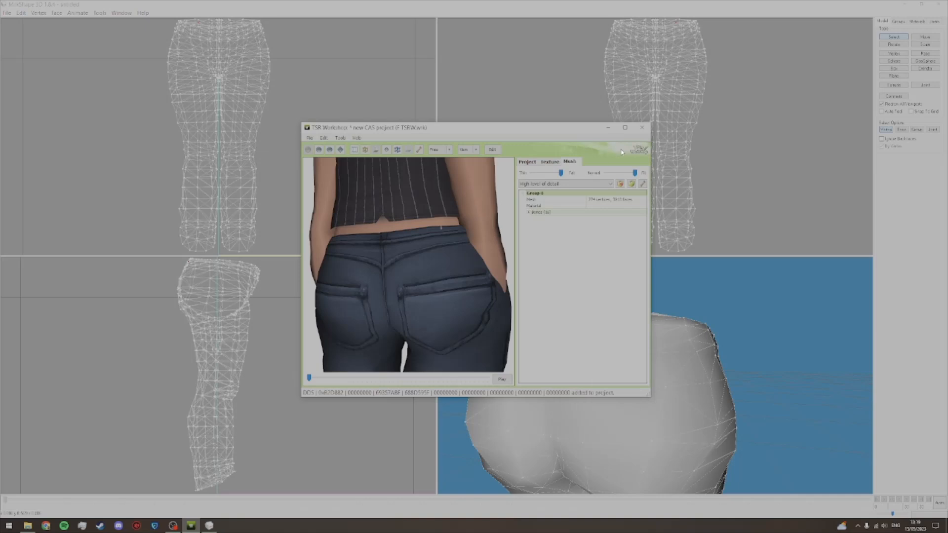
left_click(631, 183)
double_click(554, 202)
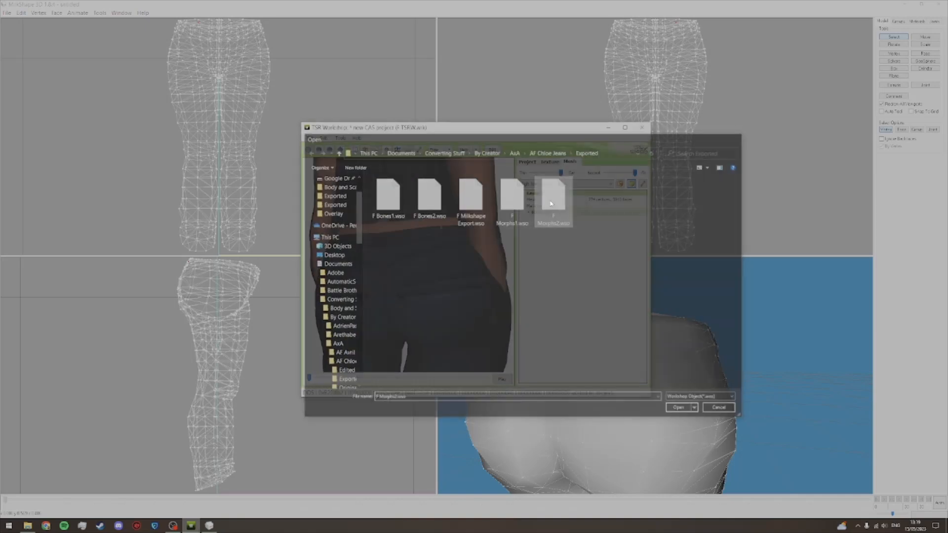
left_click(544, 299)
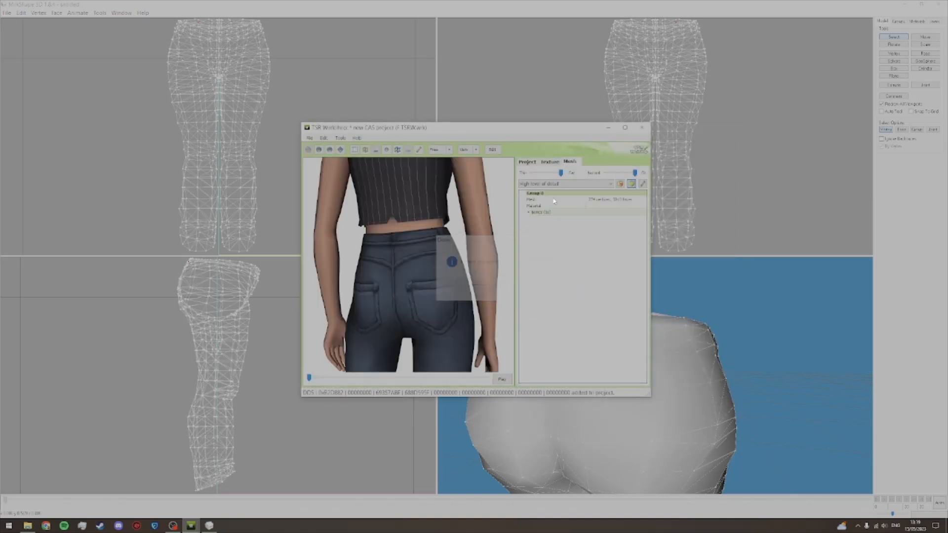
scroll(453, 250, "up", 5)
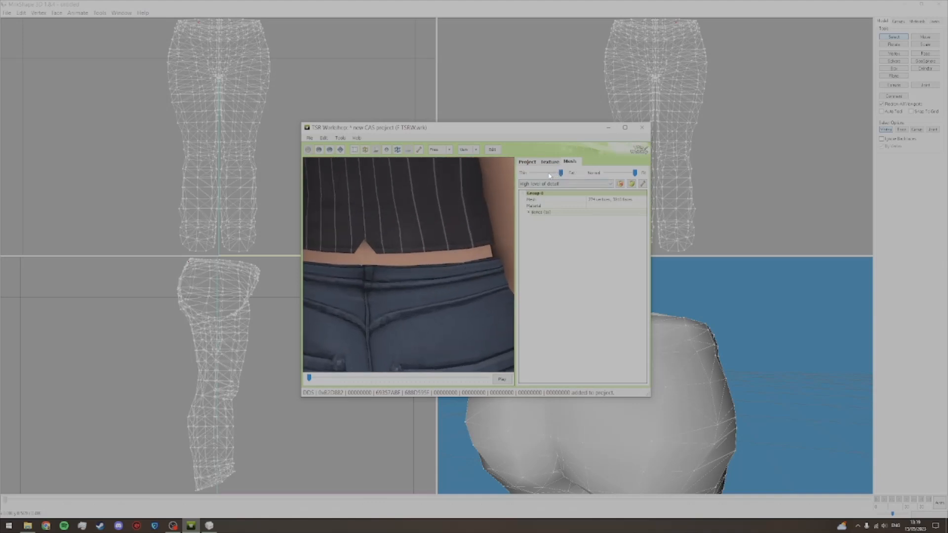
Step: Close MilkShape without saving the model and centre the Thin-Fat and Normal-Fit sliders in TSR Workshop
left_click(939, 4)
left_click(484, 291)
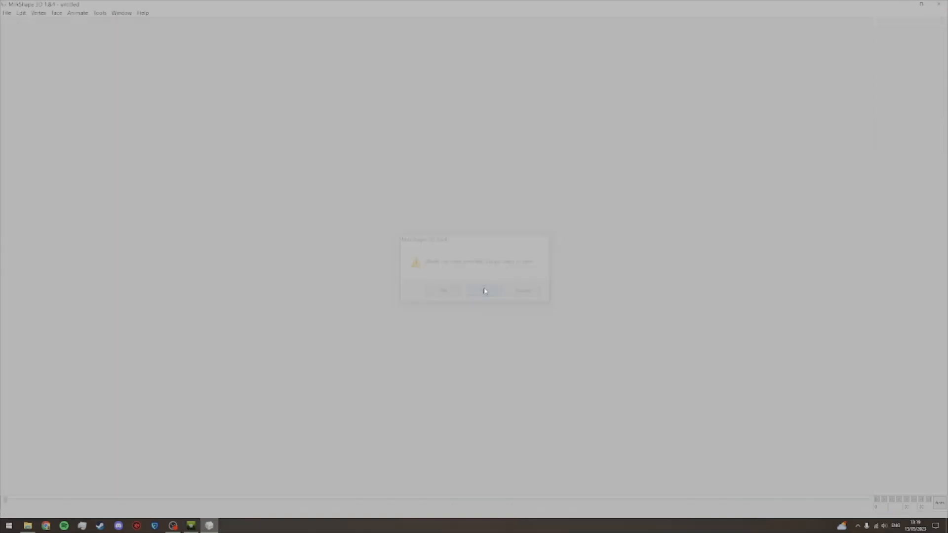
scroll(501, 240, "down", 5)
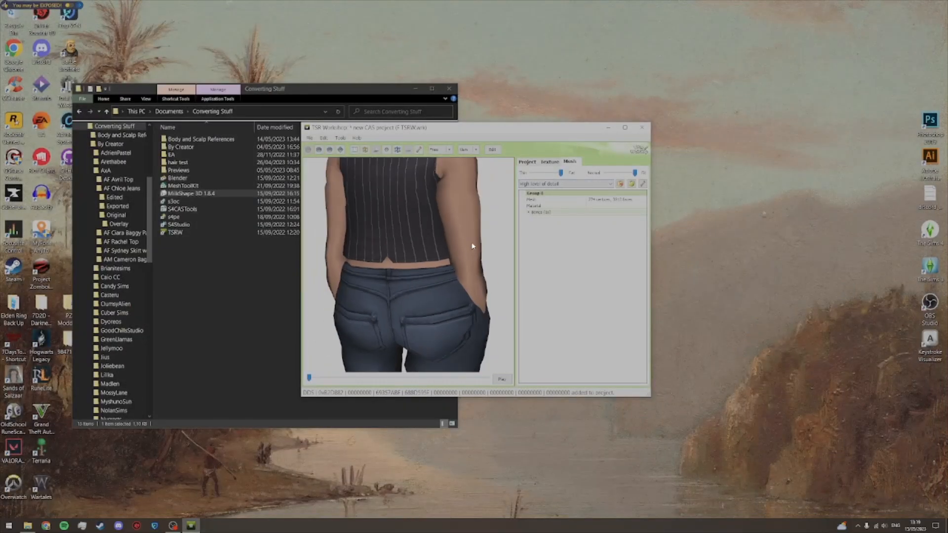
left_click_drag(561, 172, 546, 176)
left_click_drag(634, 173, 618, 174)
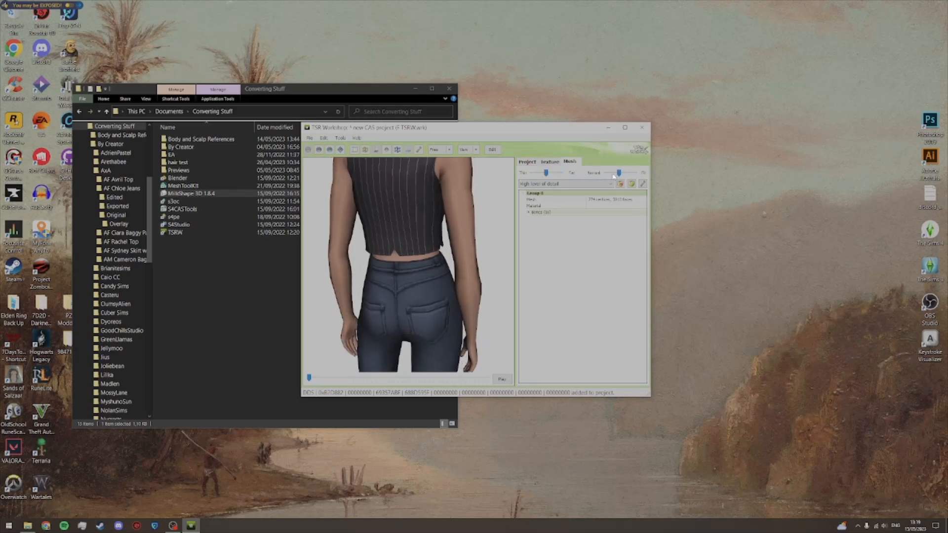
Step: Inspect the jeans from the front in the preview, from the waist down to the shoes
left_click_drag(461, 320, 371, 265)
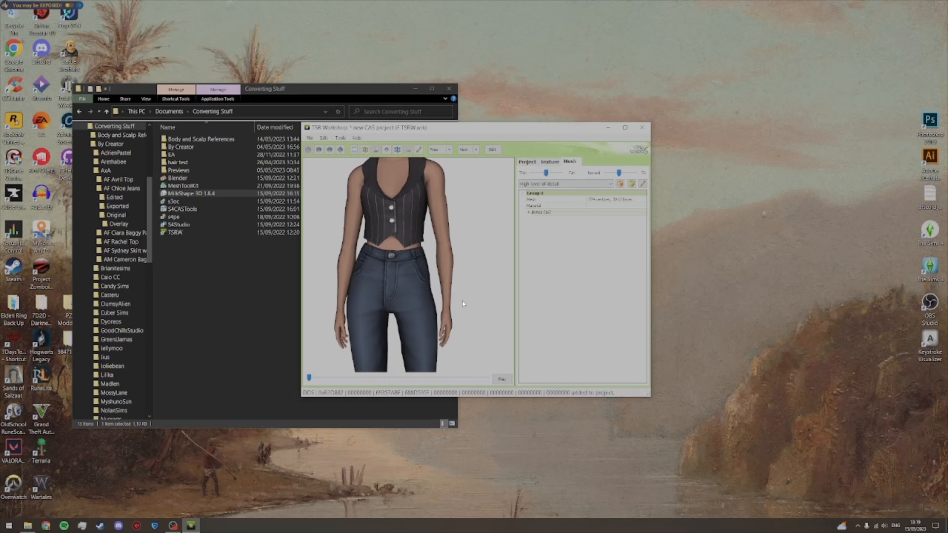
scroll(463, 304, "down", 5)
key("alt")
scroll(449, 313, "up", 3)
left_click_drag(454, 289, 443, 254)
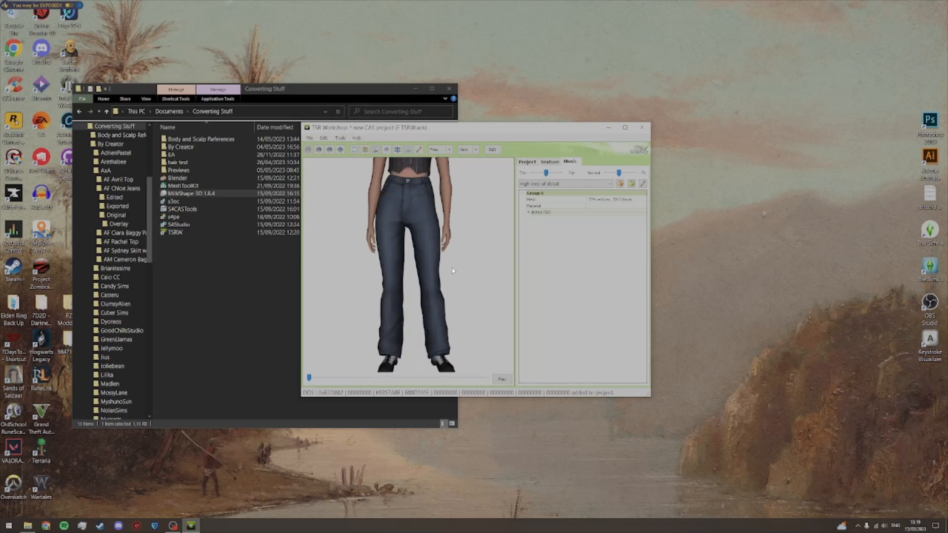
scroll(432, 223, "up", 2)
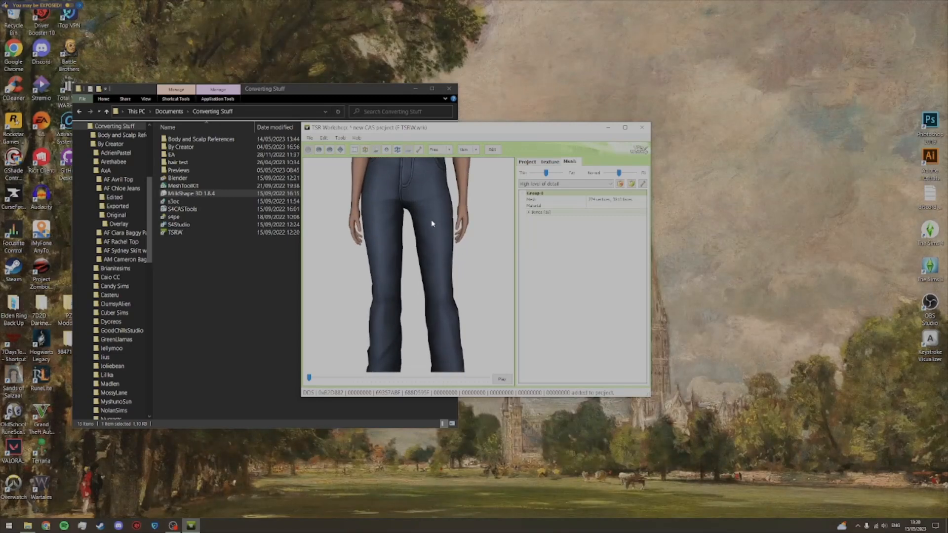
mouse_move(431, 223)
left_mouse_down()
mouse_move(432, 283)
mouse_move(412, 270)
mouse_move(363, 269)
mouse_move(440, 266)
mouse_move(431, 242)
left_mouse_up()
scroll(432, 283, "up", 3)
scroll(442, 269, "down", 4)
scroll(442, 269, "down", 2)
Step: Set the Thin-Fat slider to maximum fat and inspect the front waistband up close
left_click_drag(551, 174, 574, 173)
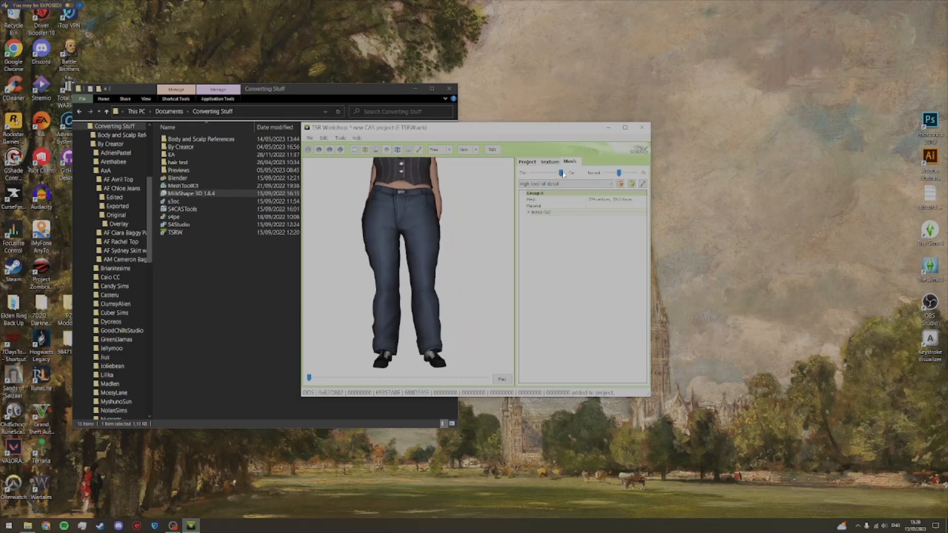
scroll(423, 206, "up", 3)
left_click_drag(423, 207, 428, 256)
scroll(428, 257, "up", 4)
scroll(428, 256, "down", 1)
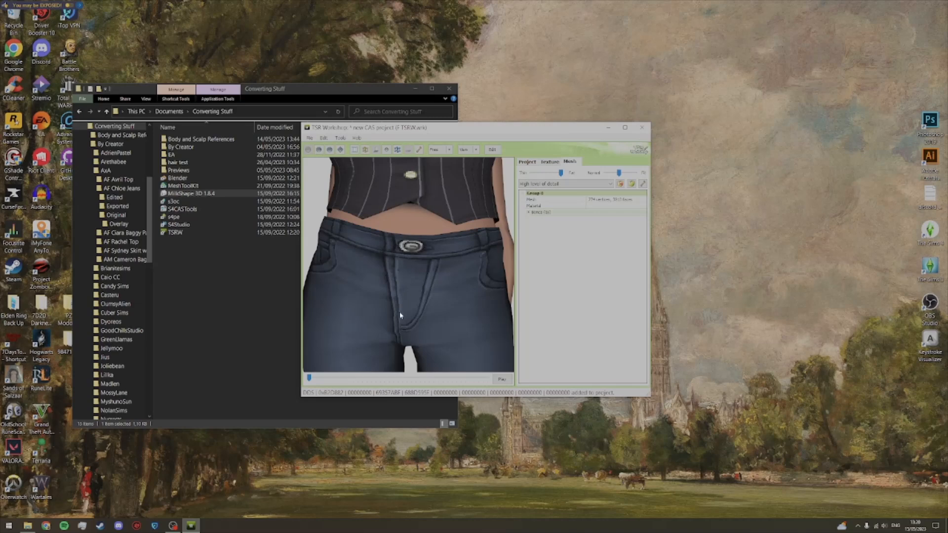
Step: Return the Thin-Fat slider to the middle and view the full length of the outfit
mouse_move(561, 174)
left_mouse_down()
mouse_move(534, 176)
mouse_move(572, 175)
mouse_move(543, 176)
left_mouse_up()
scroll(464, 278, "down", 5)
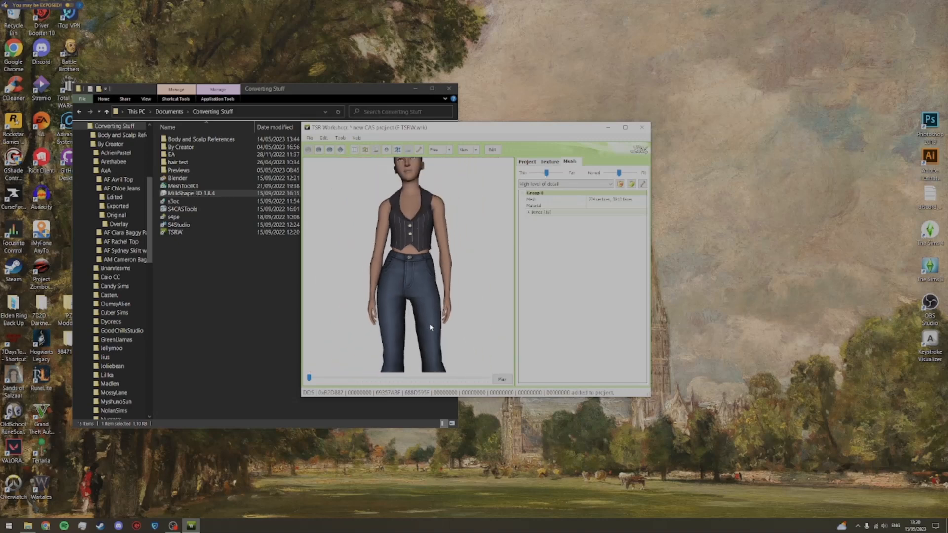
scroll(430, 323, "down", 3)
left_click_drag(424, 322, 419, 292, "alt")
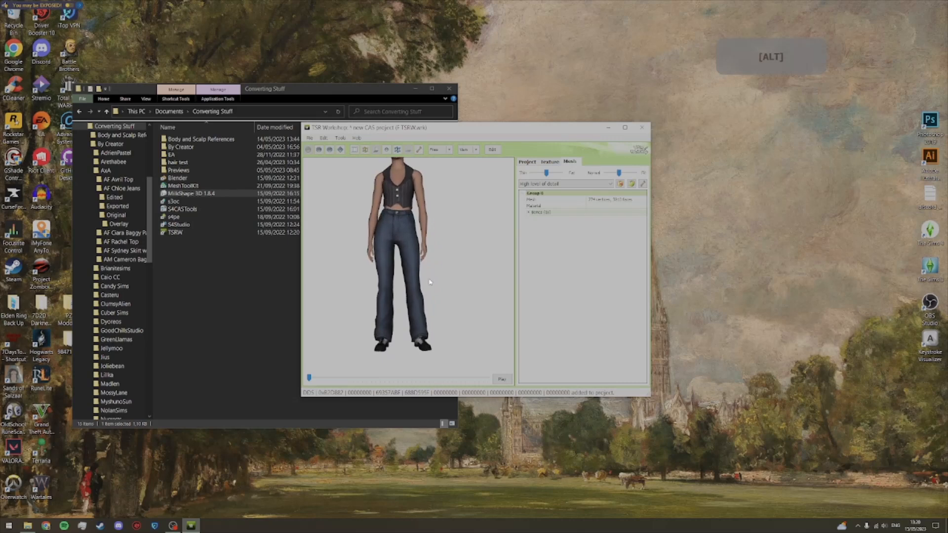
Step: Expand the project's clothing categories, enable Career and Makeover for the jeans, and disable ValidForRandom
left_click(536, 162)
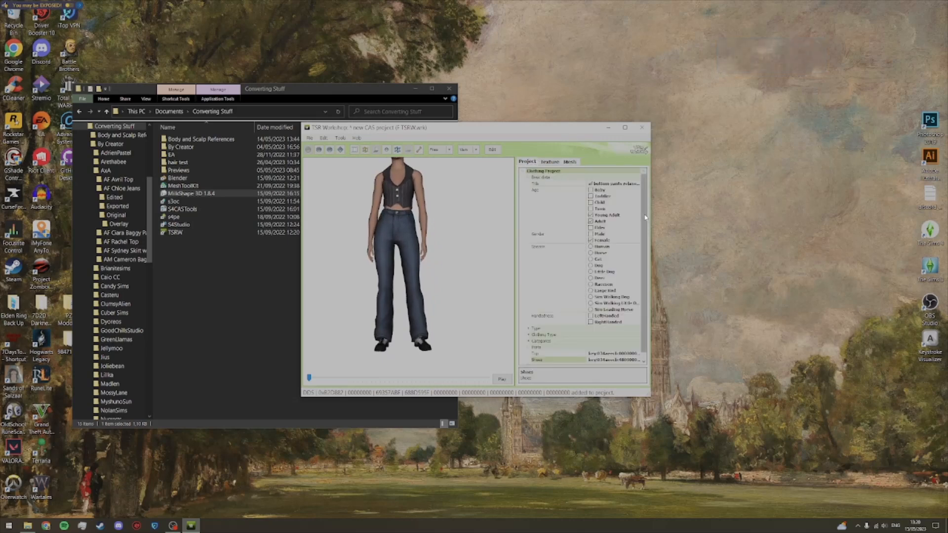
scroll(643, 220, "down", 1)
left_click(537, 335)
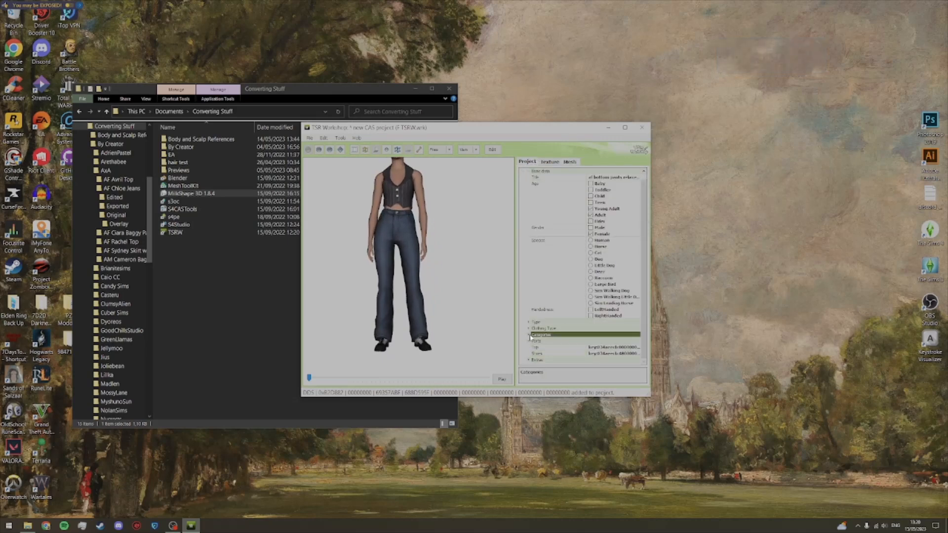
left_click(529, 335)
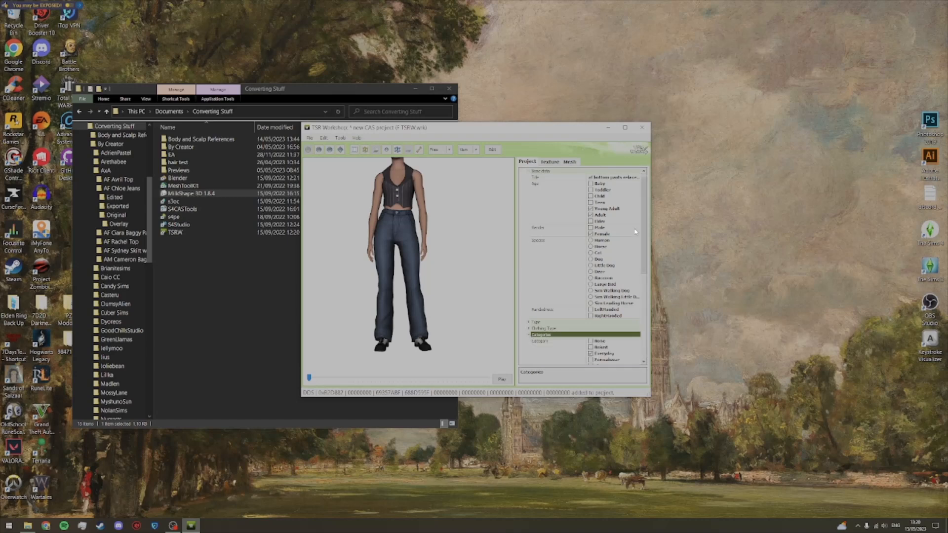
scroll(644, 281, "down", 5)
scroll(644, 281, "down", 2)
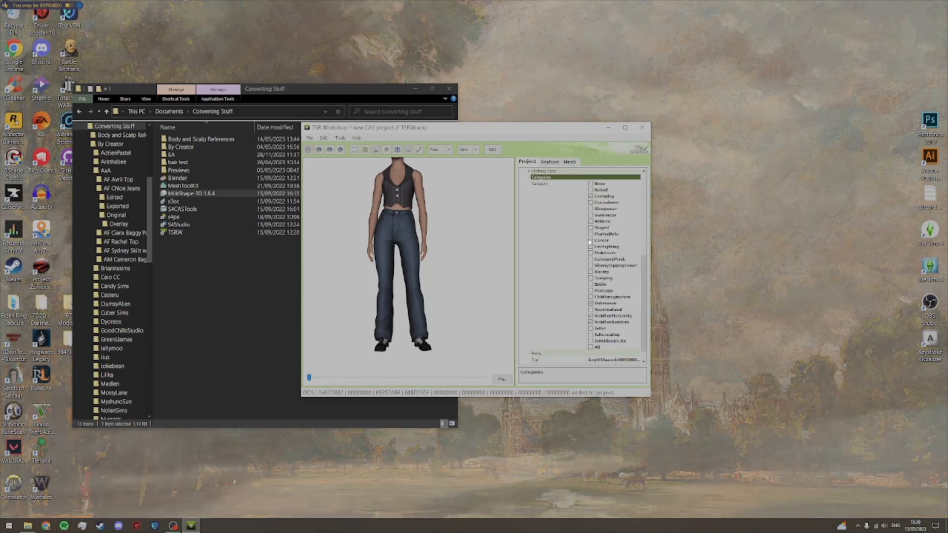
left_click(591, 252)
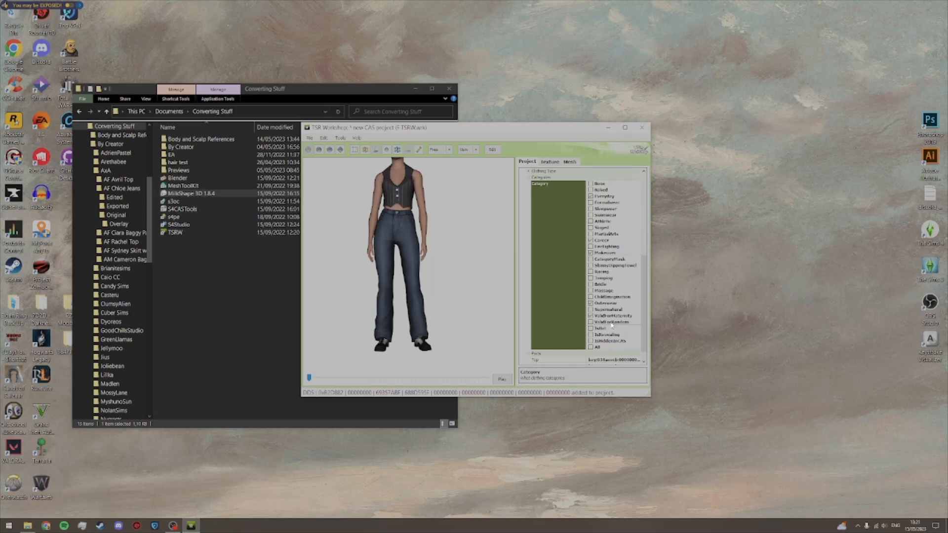
Step: Save the project with the updated clothing categories
mouse_move(472, 295)
left_mouse_down()
mouse_move(351, 298)
mouse_move(421, 309)
mouse_move(486, 300)
mouse_move(468, 303)
left_mouse_up()
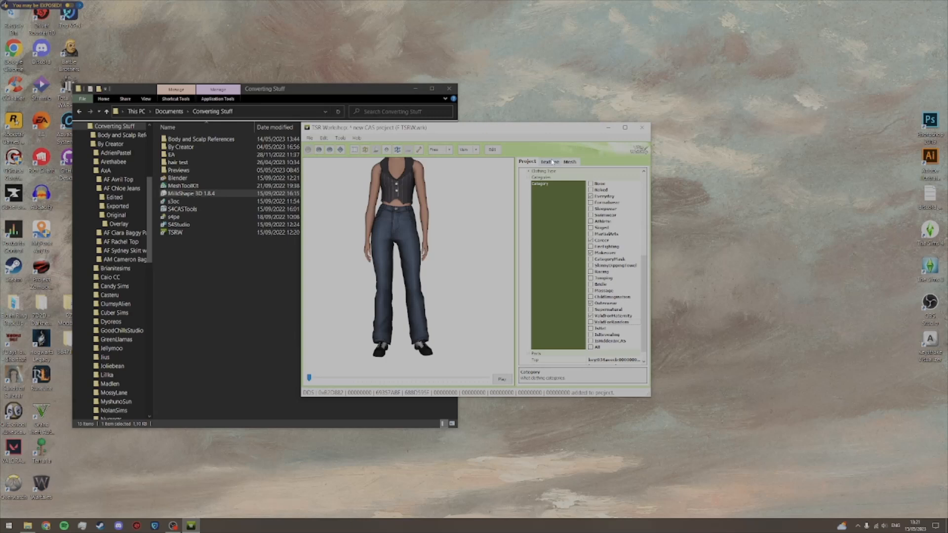
left_click_drag(644, 268, 644, 213)
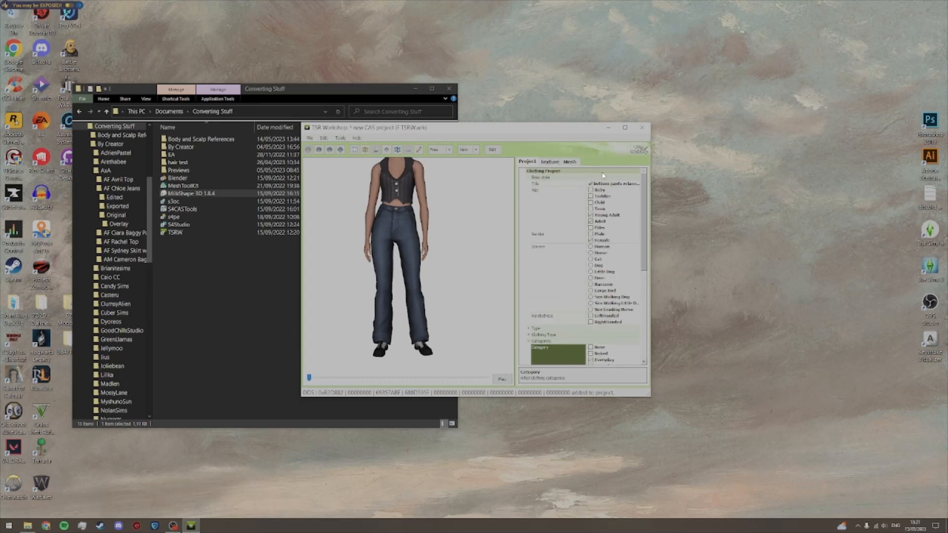
left_click(309, 138)
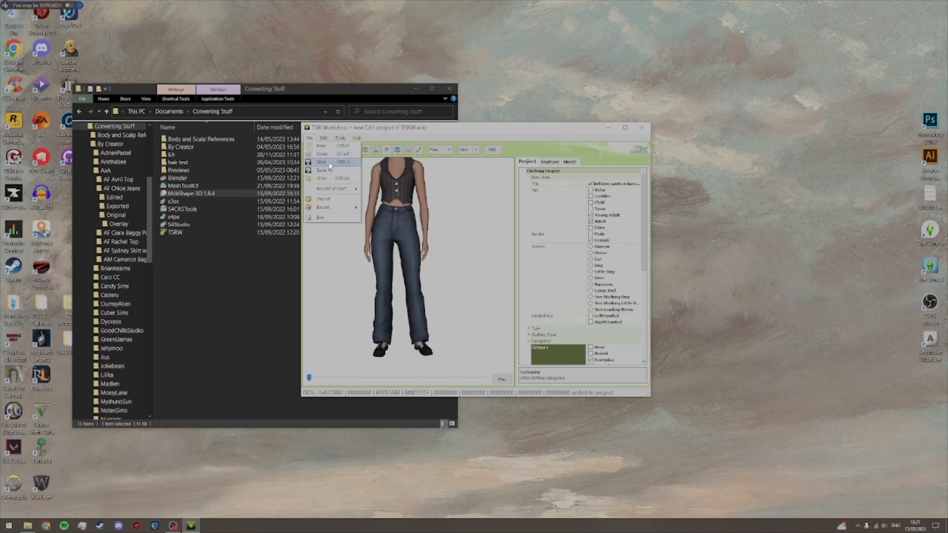
left_click(328, 163)
Step: Set the colour of Pattern B in the jeans' texture to RGB 100, 100, 100 and save the project
left_click(549, 162)
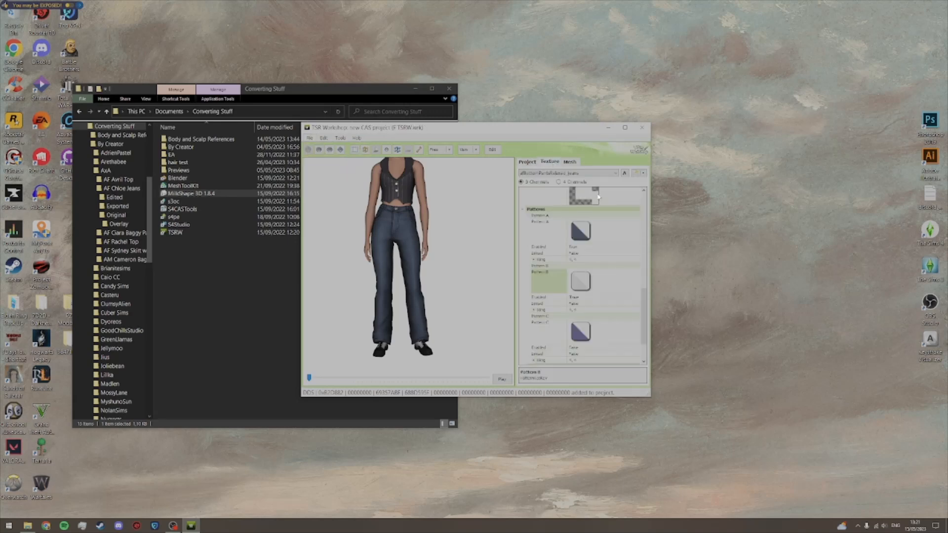
scroll(454, 262, "up", 3)
left_click_drag(417, 257, 448, 246)
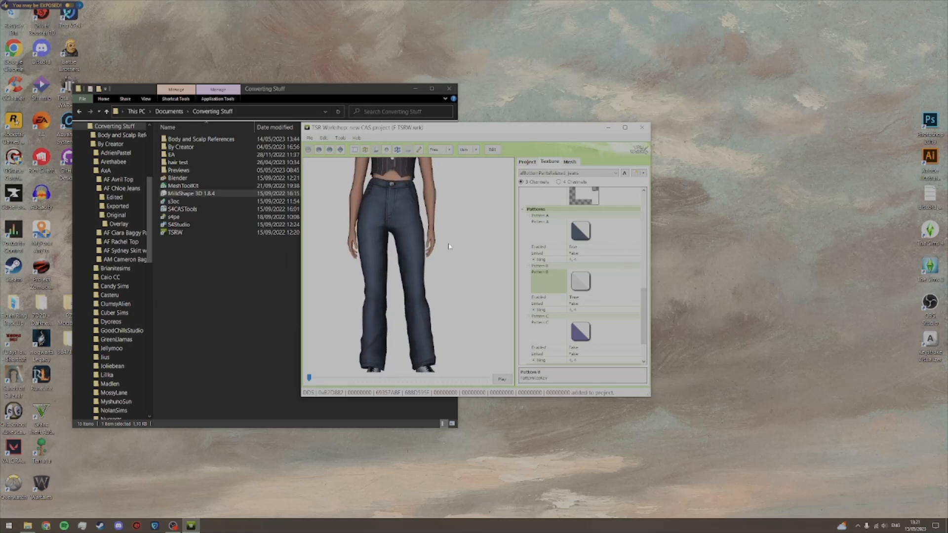
left_click(613, 275)
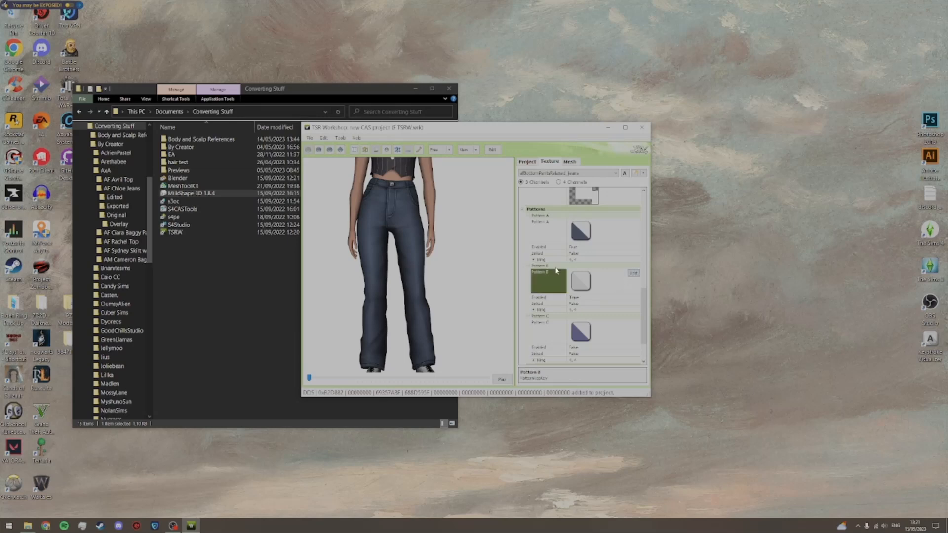
left_click(633, 274)
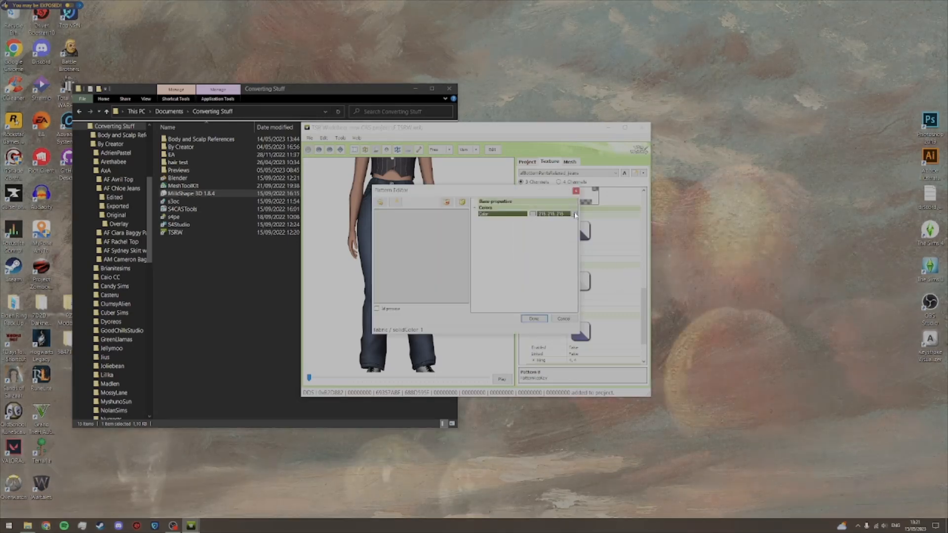
left_click(567, 214)
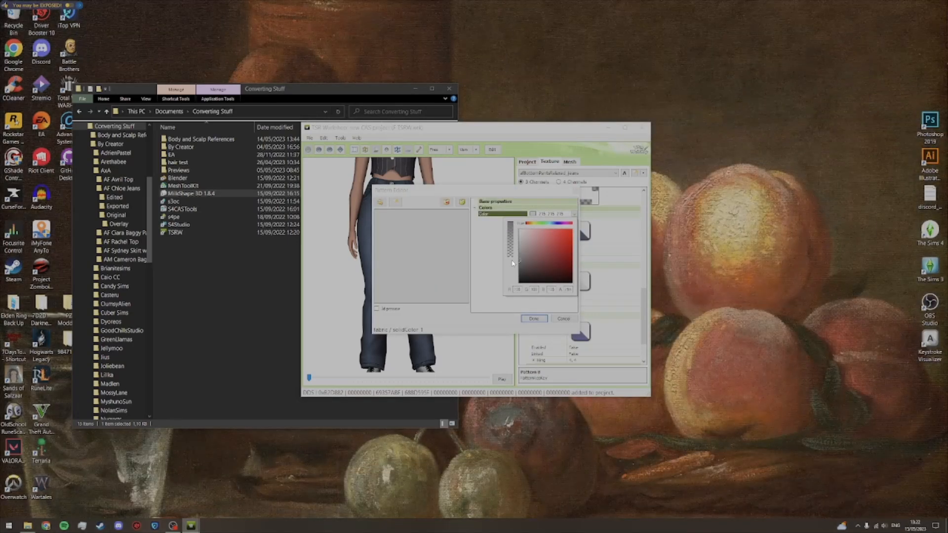
double_click(516, 290)
type("100")
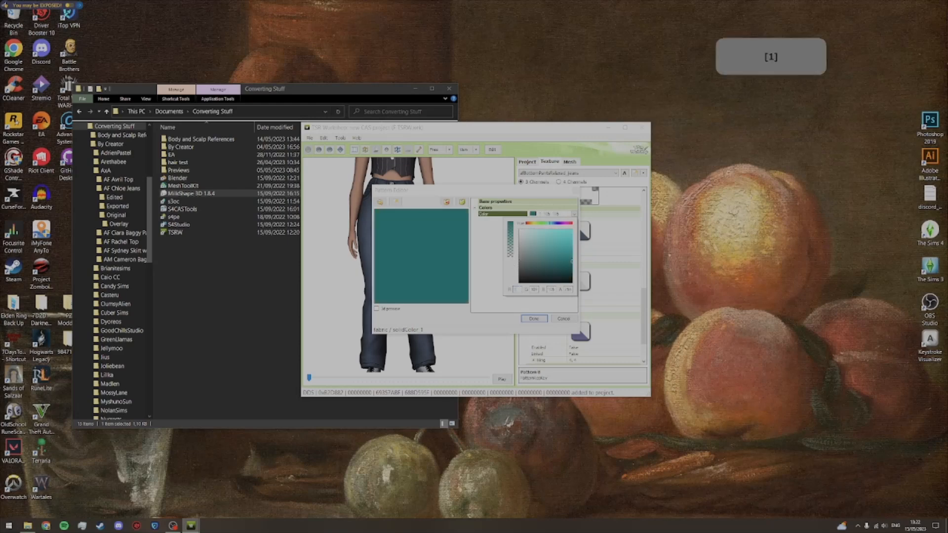
double_click(534, 290)
type("100")
double_click(551, 290)
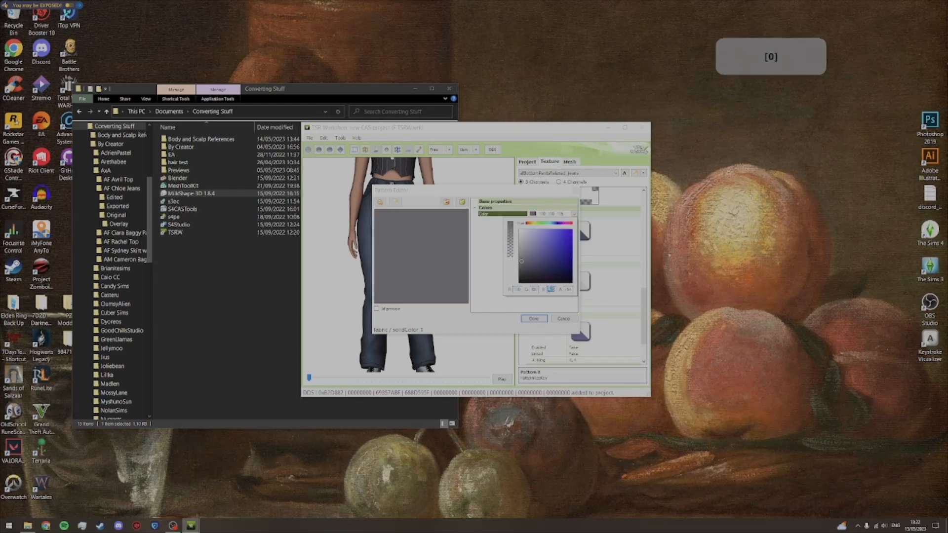
type("11")
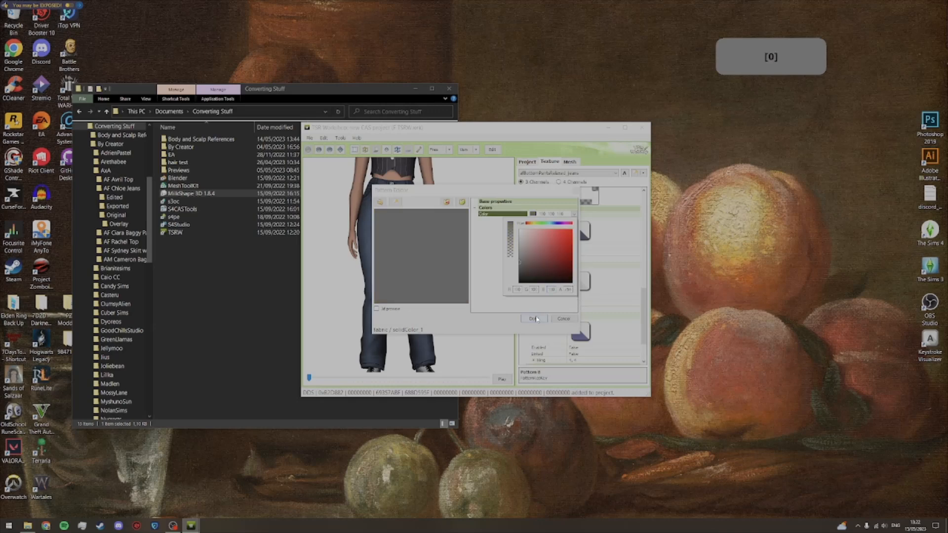
left_click(534, 318)
left_click(309, 138)
left_click(330, 169)
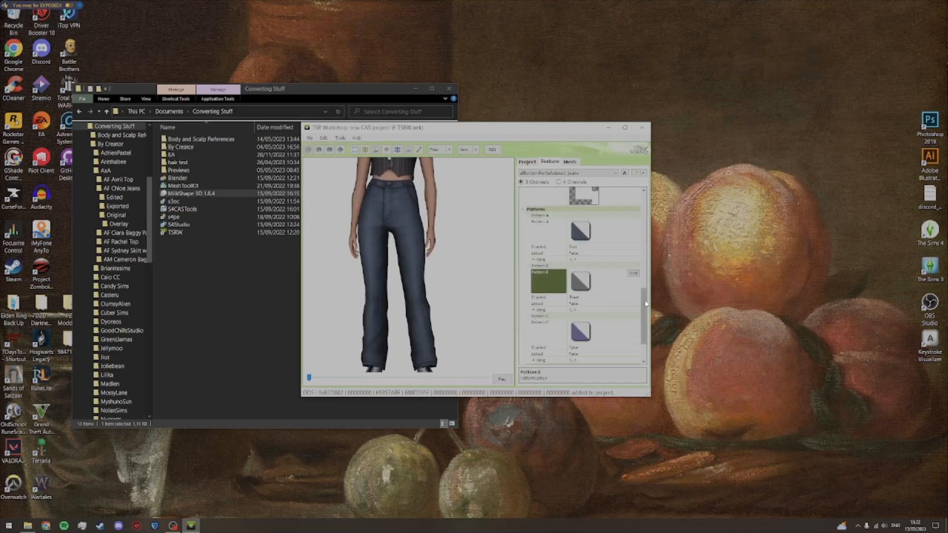
Step: Delete the two extra texture variations of the jeans, starting with the red one
scroll(645, 318, "down", 3)
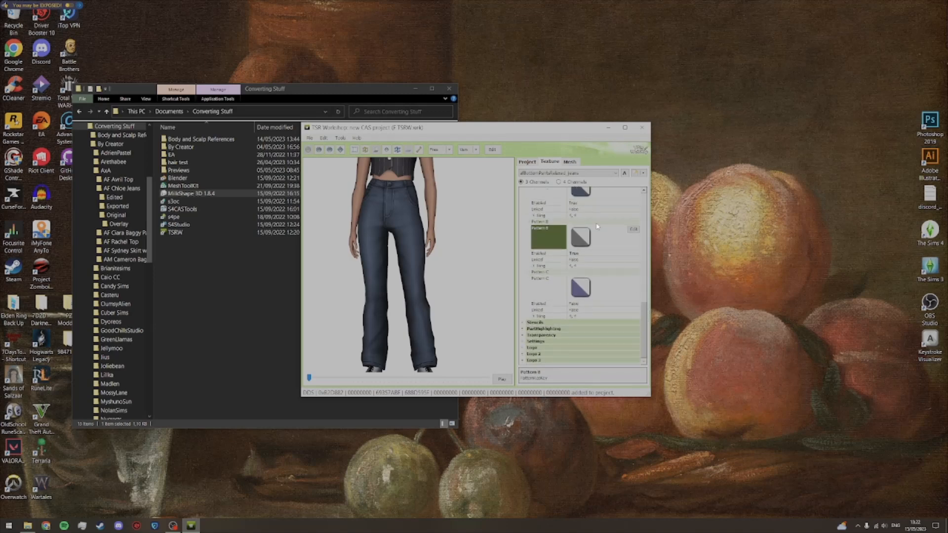
left_click(605, 173)
left_click(595, 191)
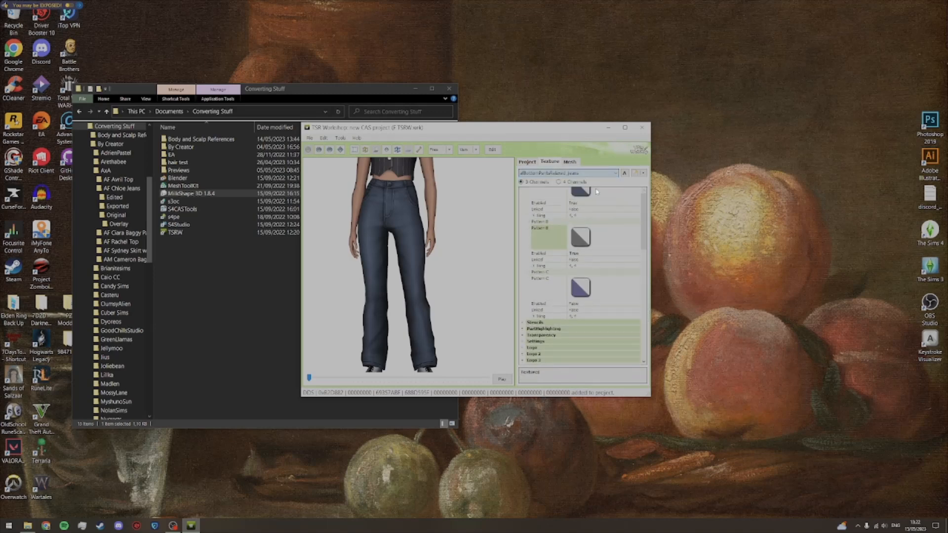
left_click(648, 174)
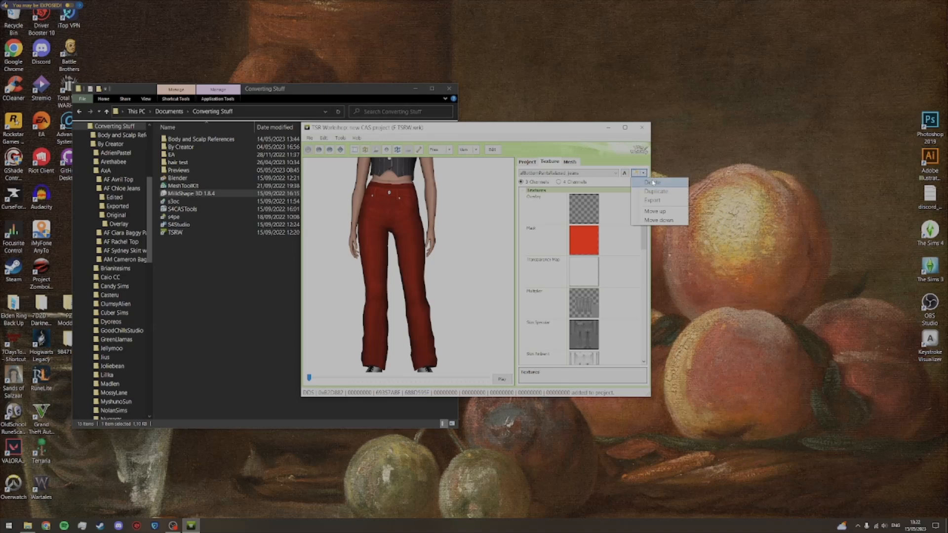
left_click(652, 183)
left_click(440, 291)
left_click(643, 173)
left_click(652, 183)
left_click(447, 292)
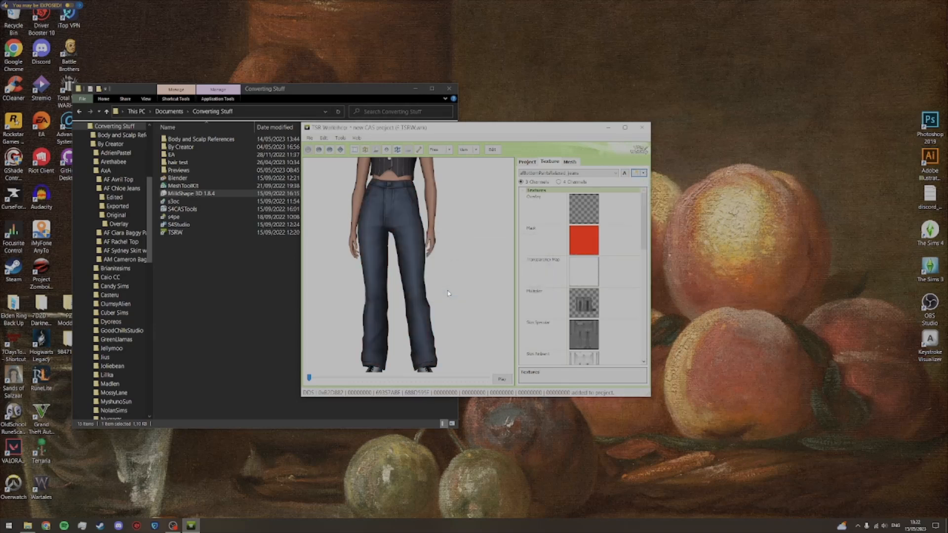
Step: Duplicate the remaining blue denim texture variation
left_click_drag(643, 228, 644, 223)
left_click_drag(408, 275, 419, 271)
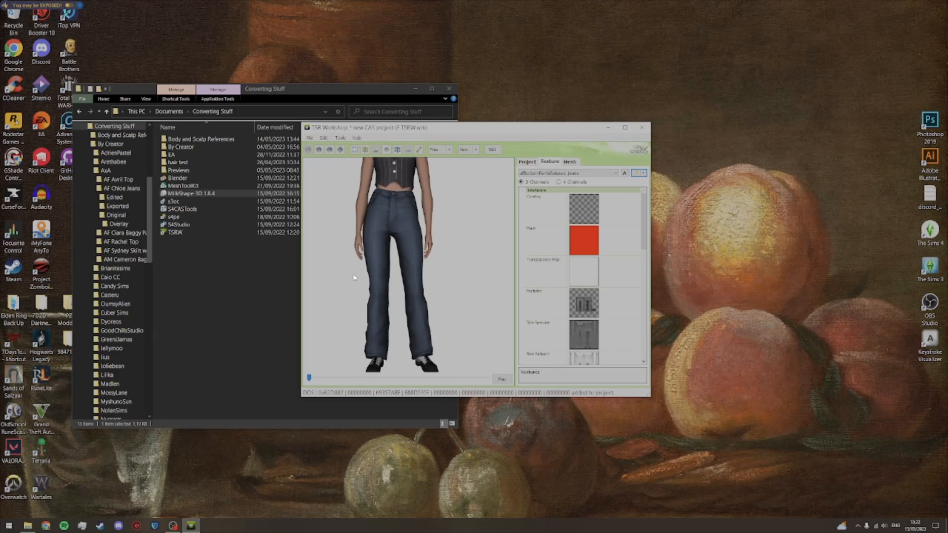
left_click(643, 172)
left_click(649, 196)
left_click(509, 291)
scroll(645, 223, "down", 1)
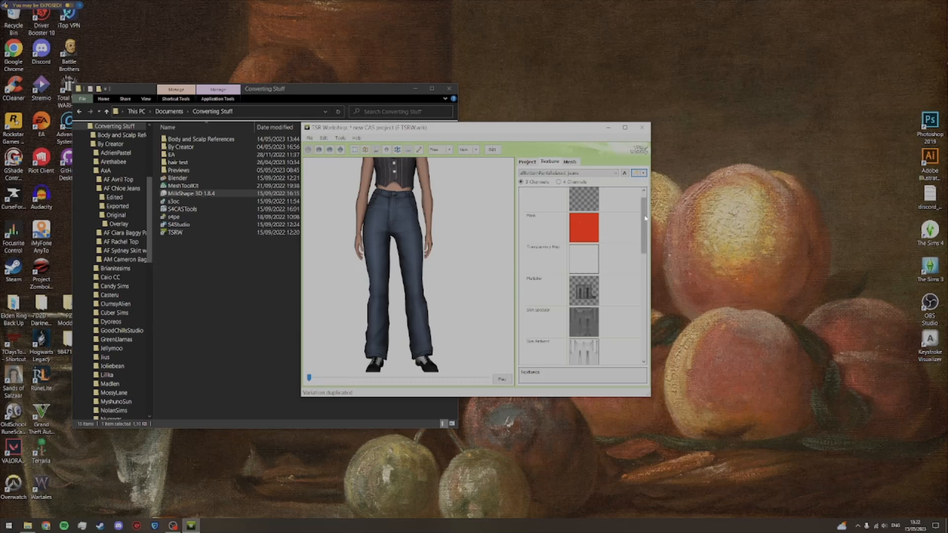
left_click_drag(635, 223, 636, 312)
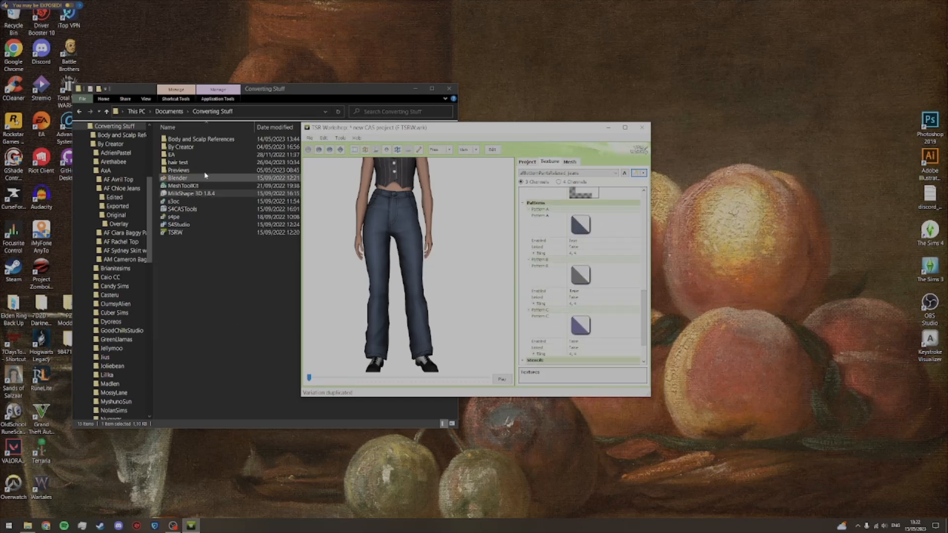
Step: Open the Multi file from the AF Chloe Jeans Edited folder in Photoshop and make the graffiti Group 4 the only visible group
double_click(203, 146)
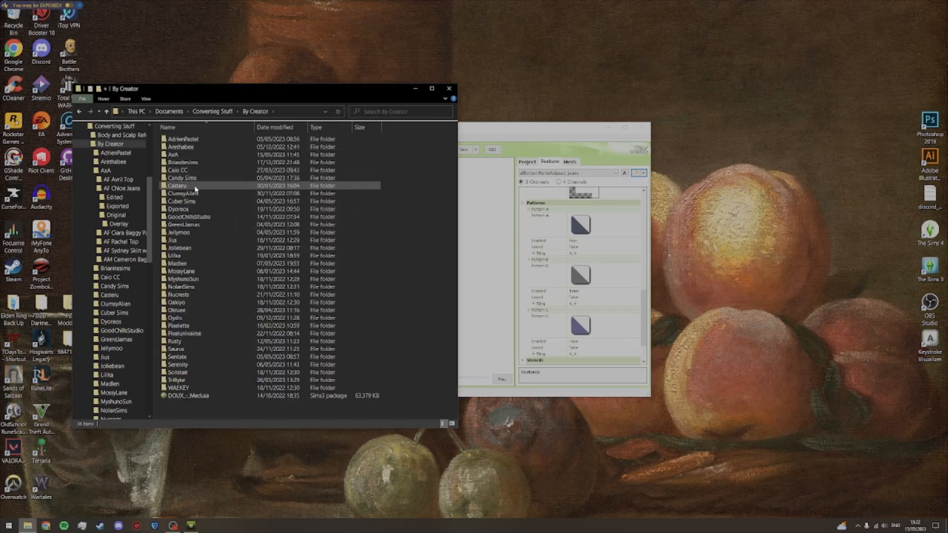
double_click(190, 154)
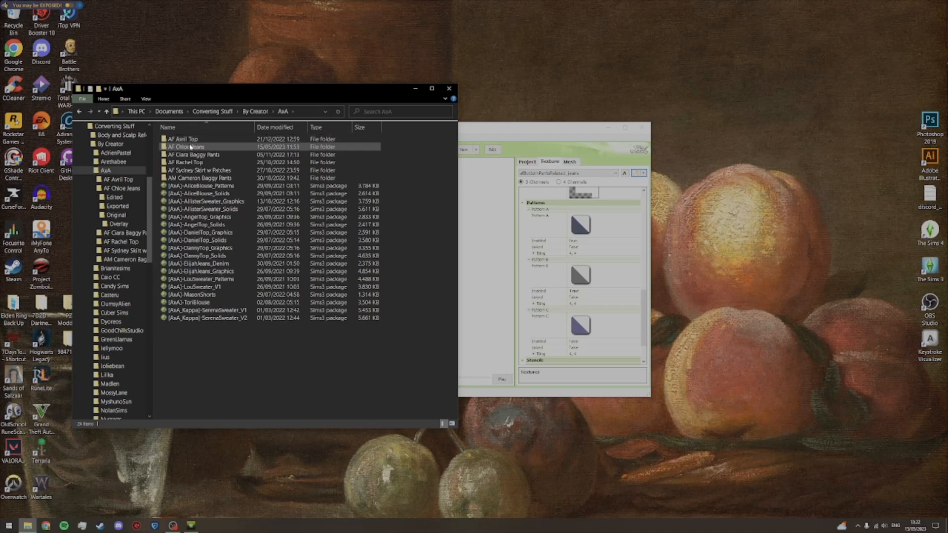
double_click(191, 148)
double_click(178, 140)
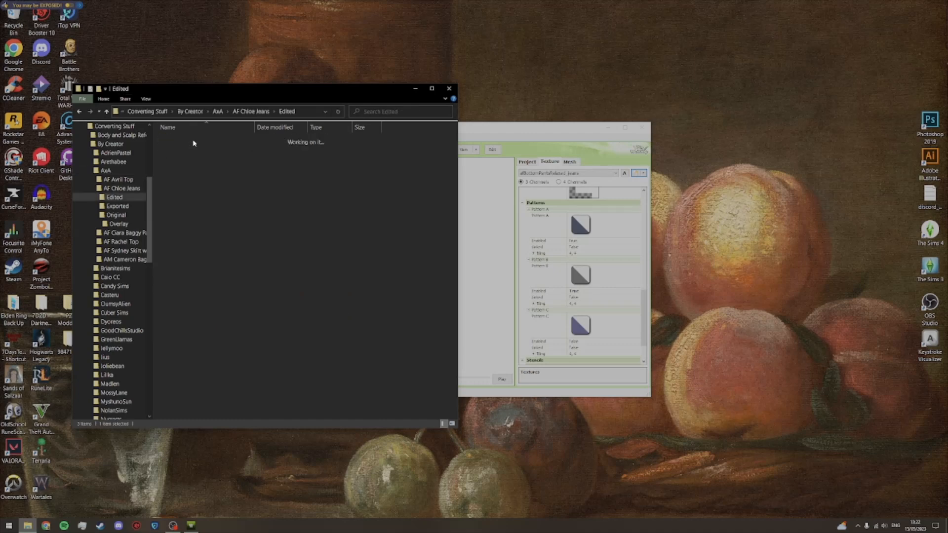
double_click(176, 177)
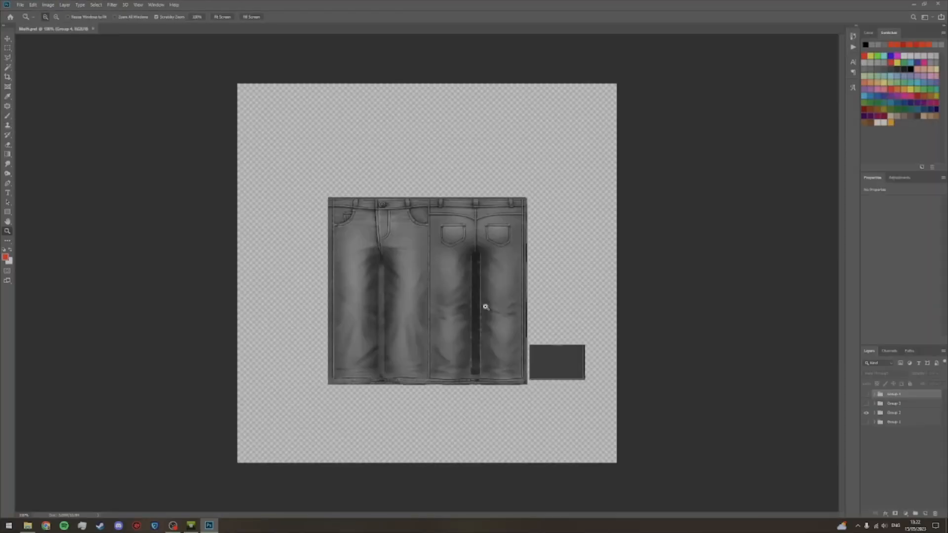
left_click(867, 412)
left_click(866, 394)
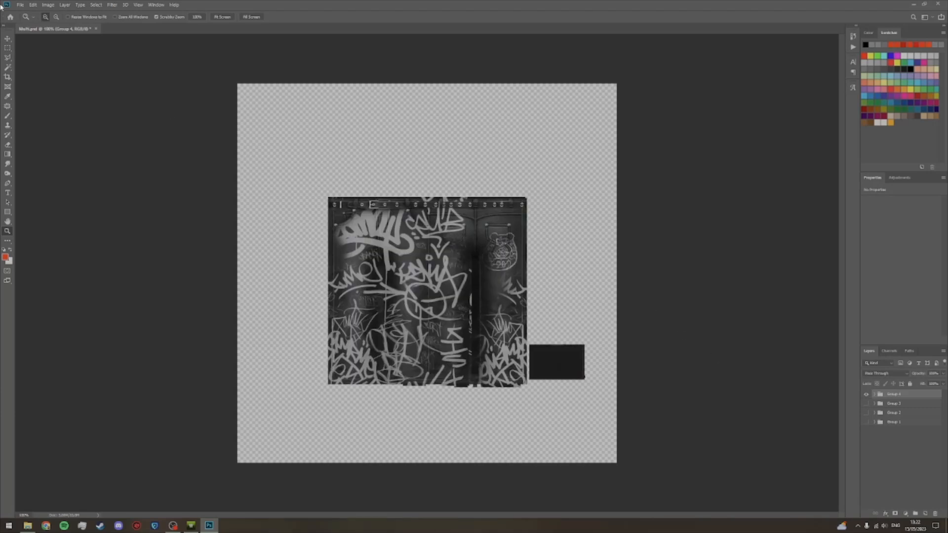
Step: Save the graffiti texture as DDS file 1 in the AF Chloe Jeans Exported folder and close Photoshop, keeping the document's changes
left_click(20, 5)
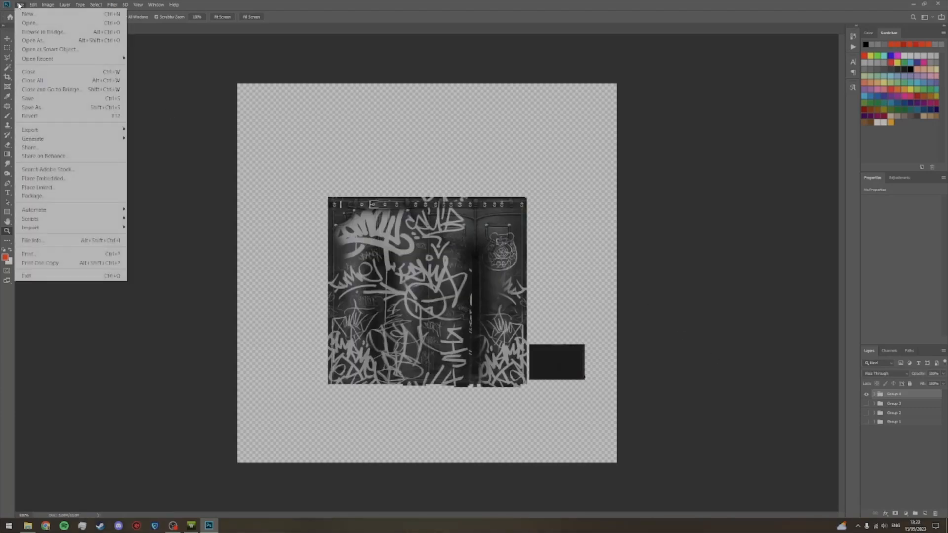
left_click(45, 107)
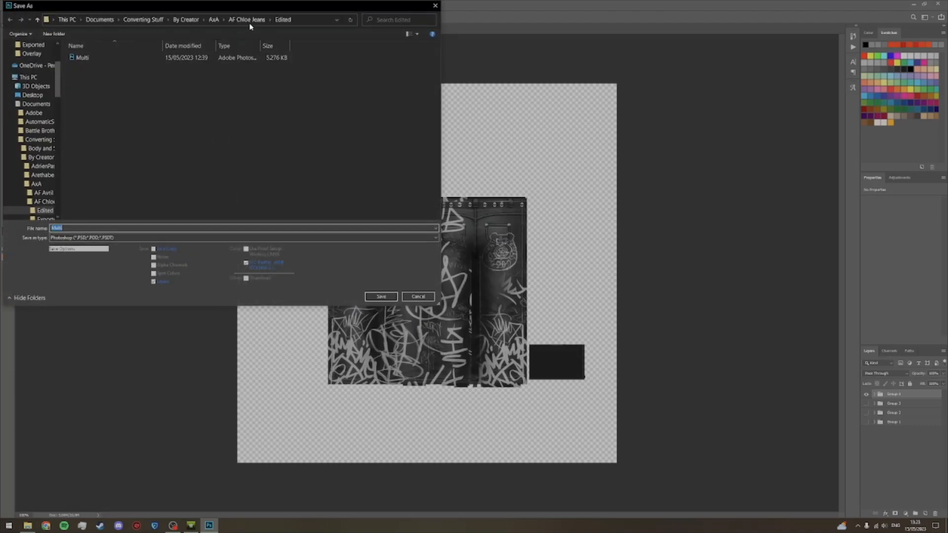
double_click(138, 66)
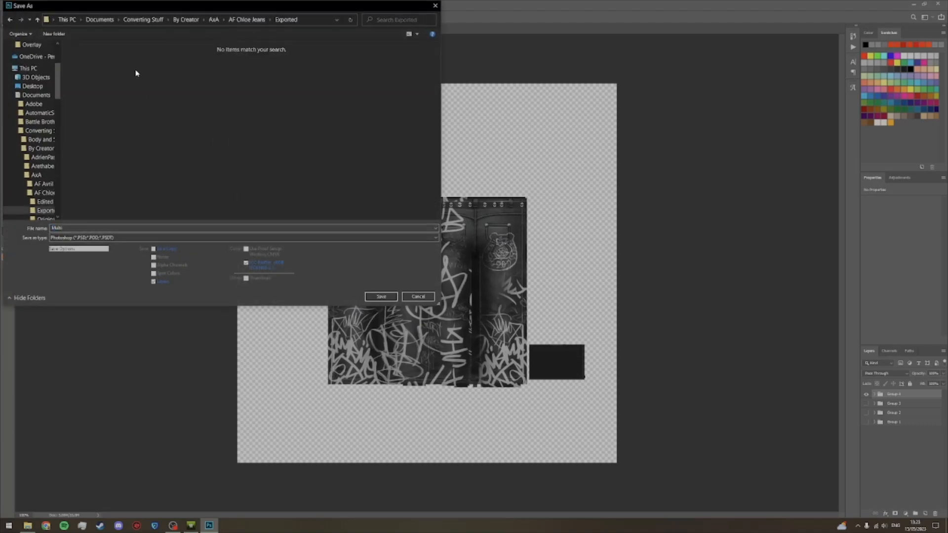
left_click(117, 238)
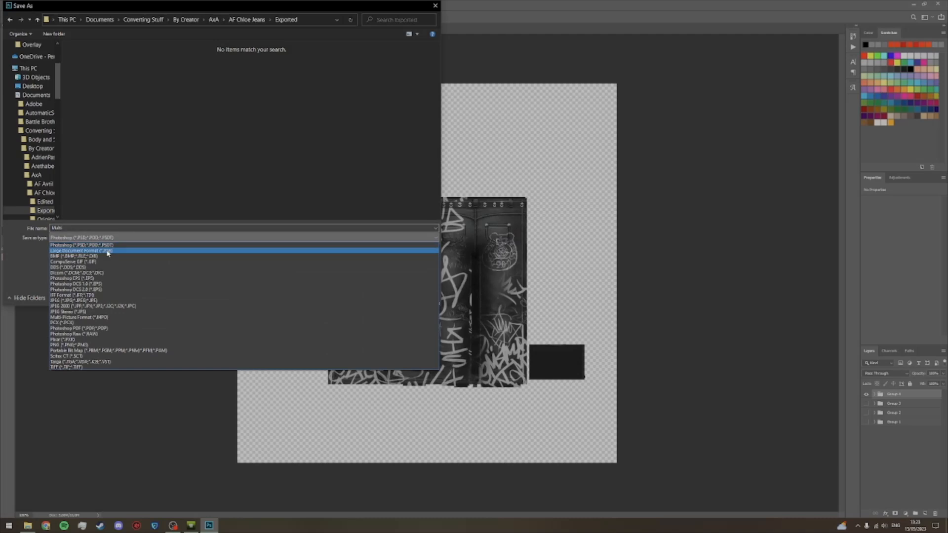
left_click(100, 269)
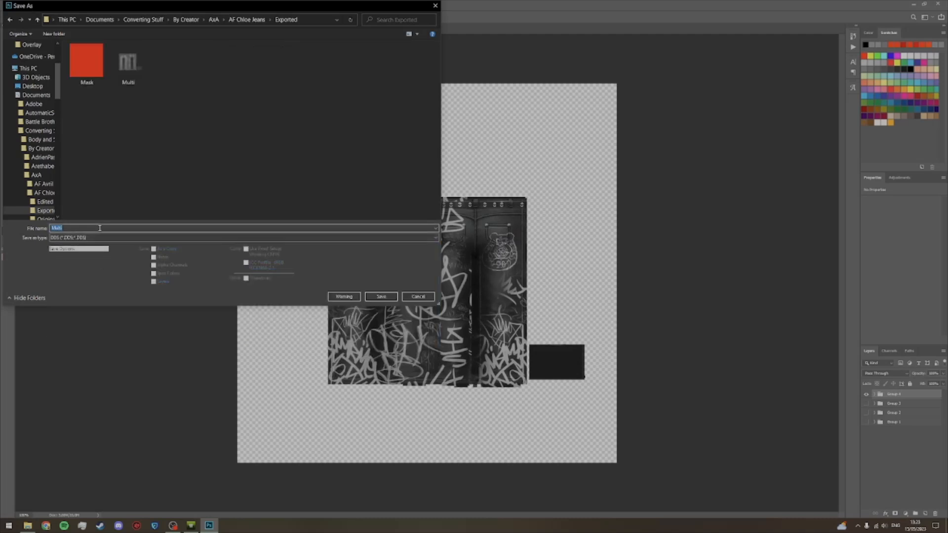
type("1")
key("Return")
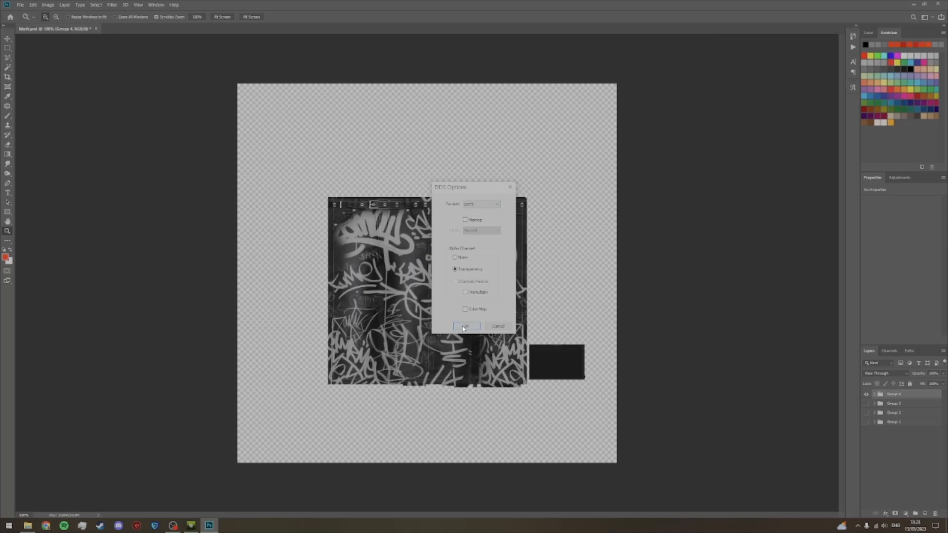
left_click(464, 327)
left_click(937, 4)
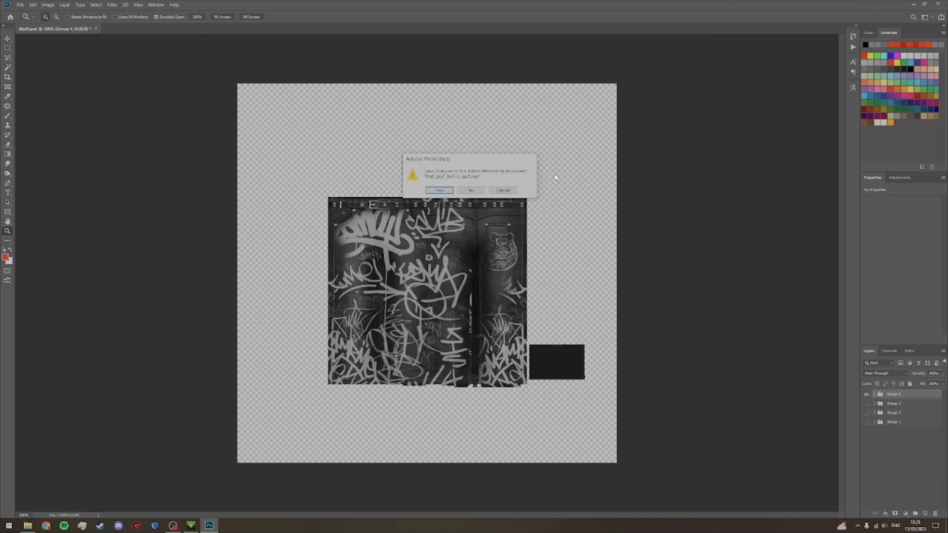
left_click(439, 190)
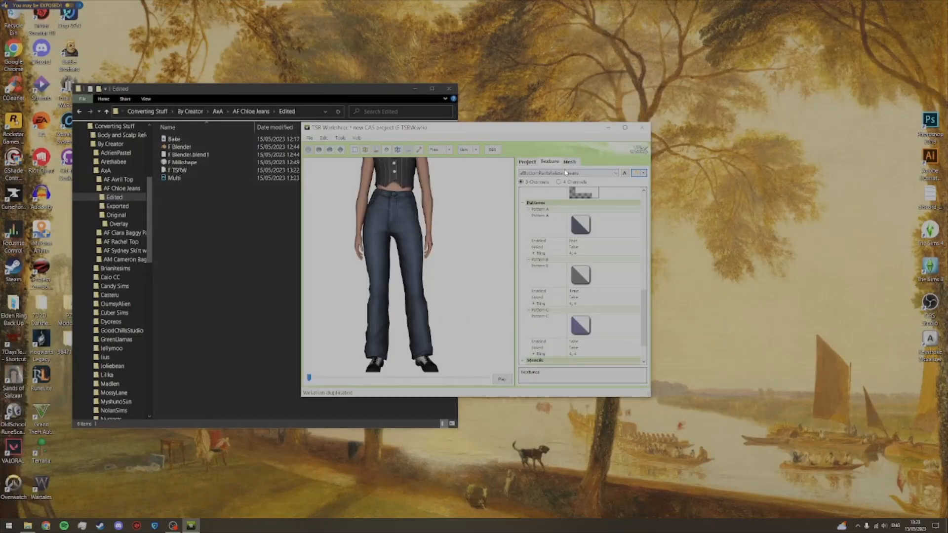
Step: Import texture 1 from the Exported folder as the overlay of the duplicated jeans variation
left_click(586, 174)
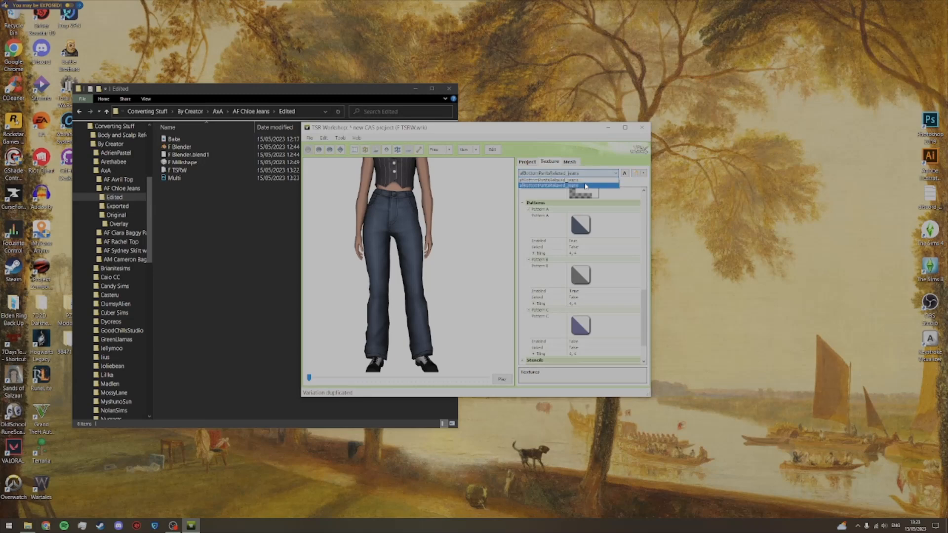
left_click(588, 185)
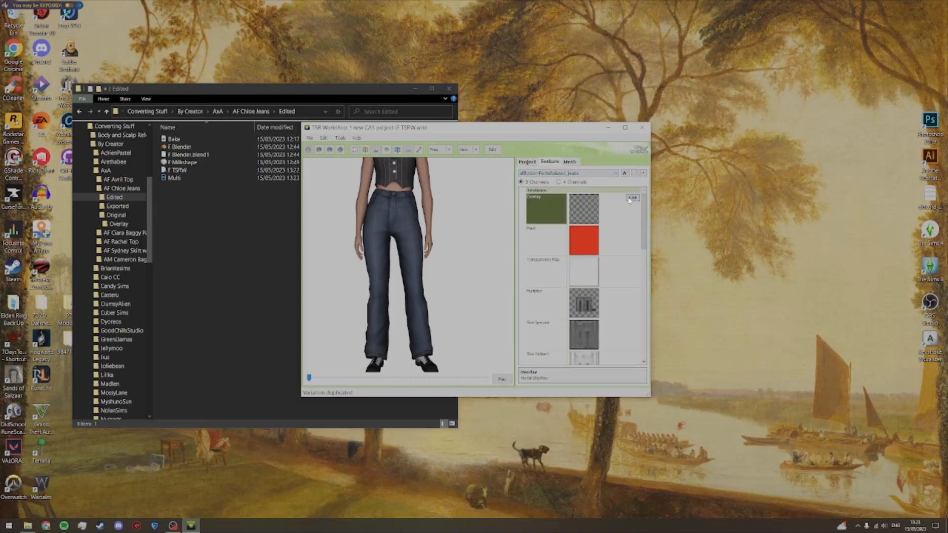
left_click(632, 198)
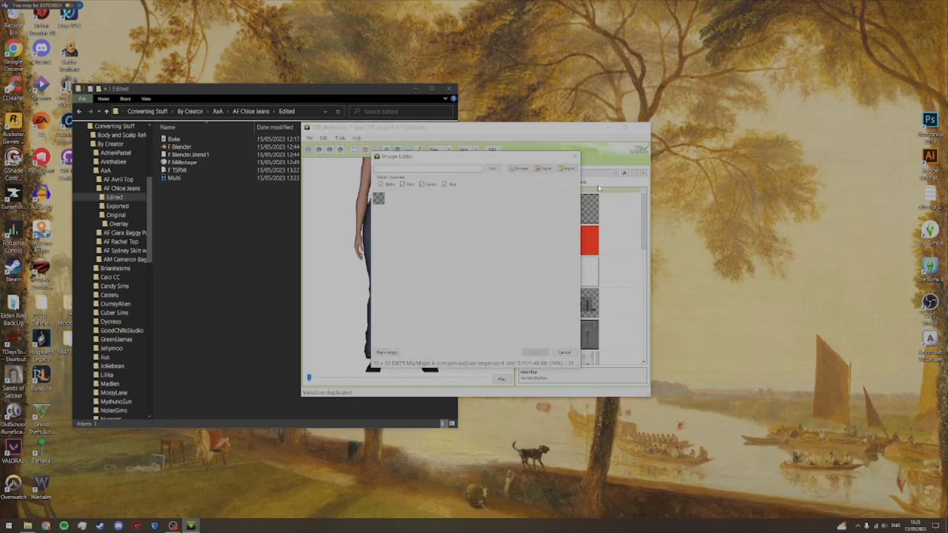
left_click(568, 169)
left_click(458, 224)
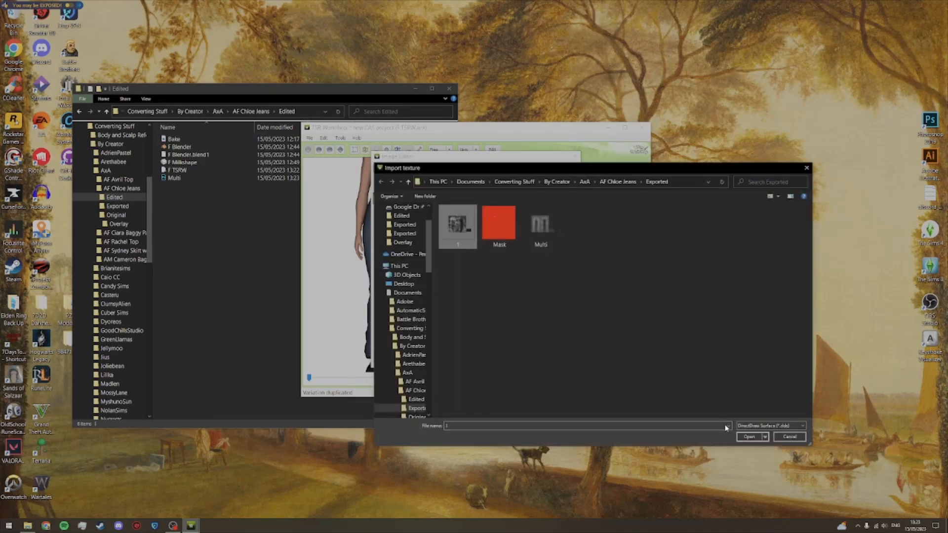
left_click(750, 437)
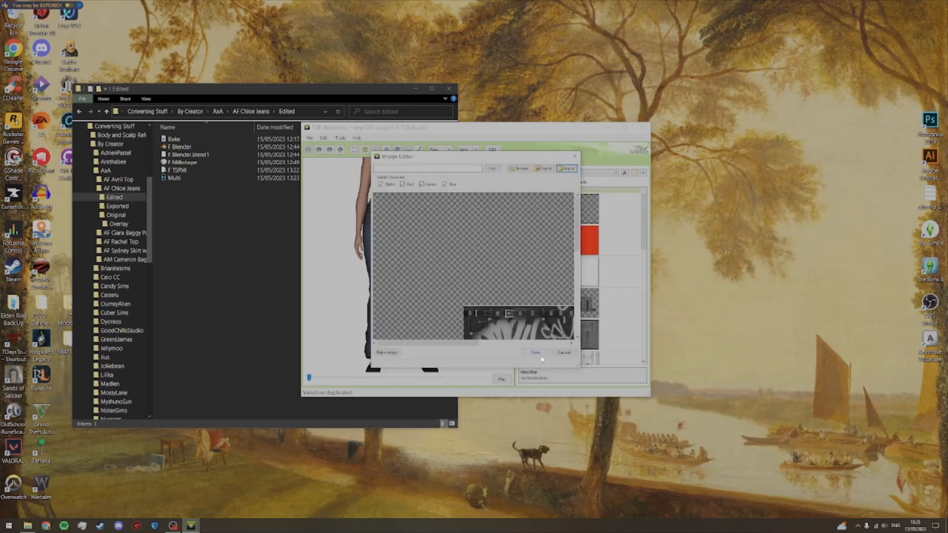
left_click(541, 359)
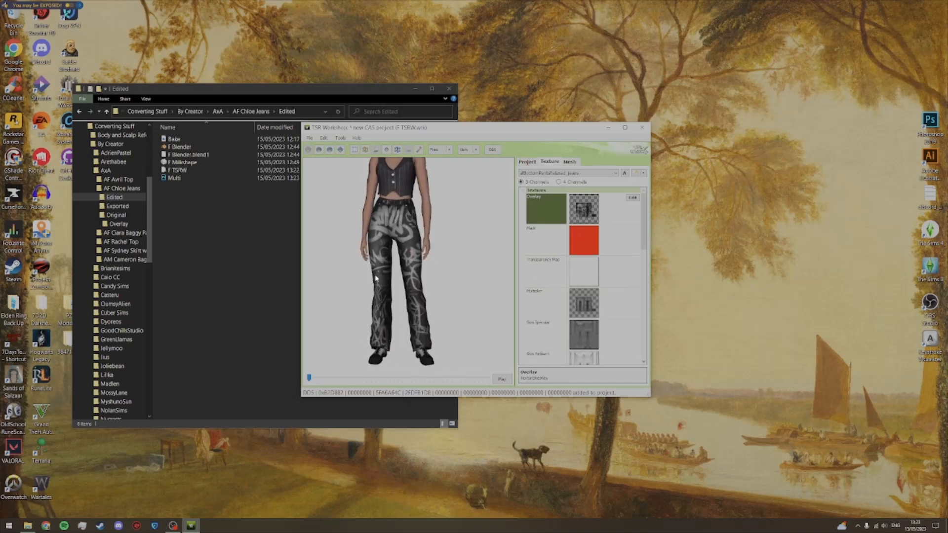
Step: Disable Pattern A and Pattern B for the graffiti texture variation
left_click_drag(642, 230, 639, 327)
left_click(618, 227)
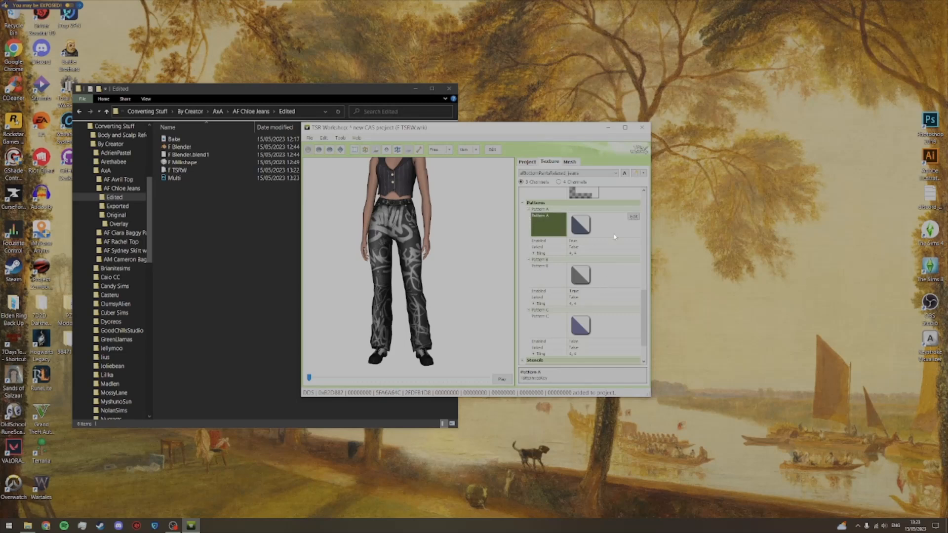
left_click(617, 241)
left_click(637, 241)
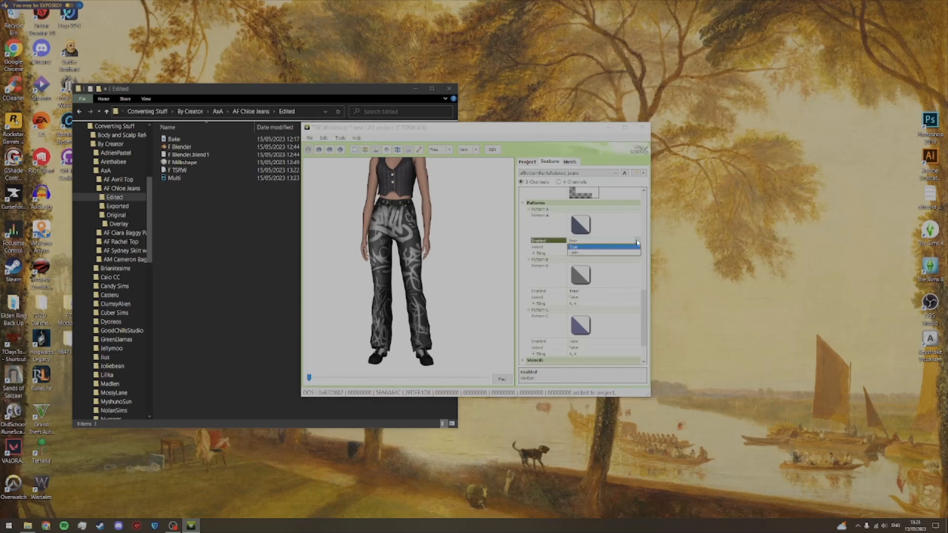
left_click(628, 254)
left_click(630, 291)
left_click(637, 291)
left_click(629, 306)
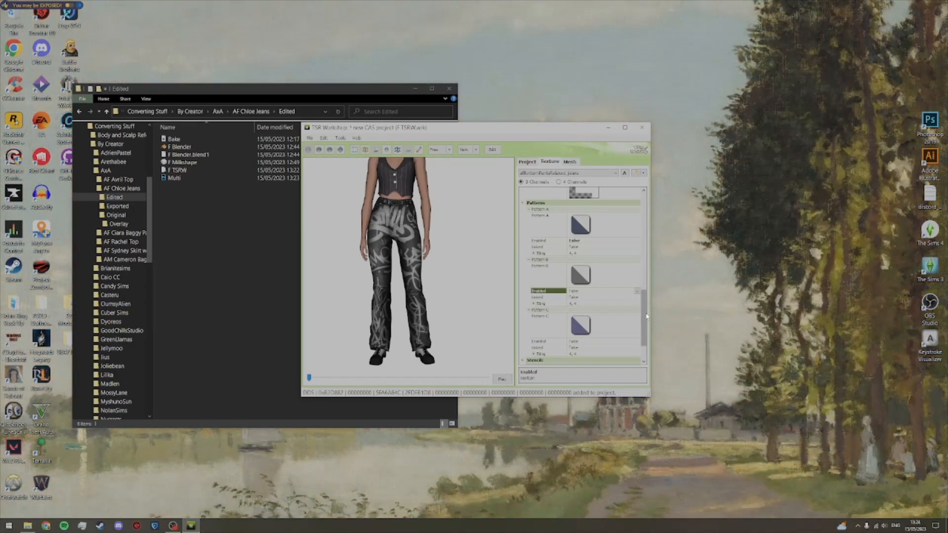
Step: Look through the texture maps of the graffiti variation
left_click_drag(646, 316, 645, 218)
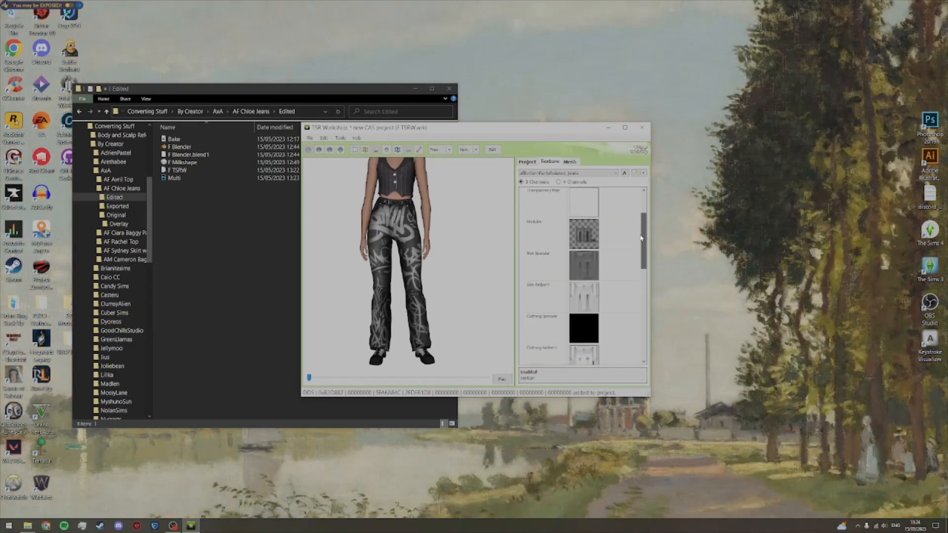
left_click(612, 173)
left_click(610, 176)
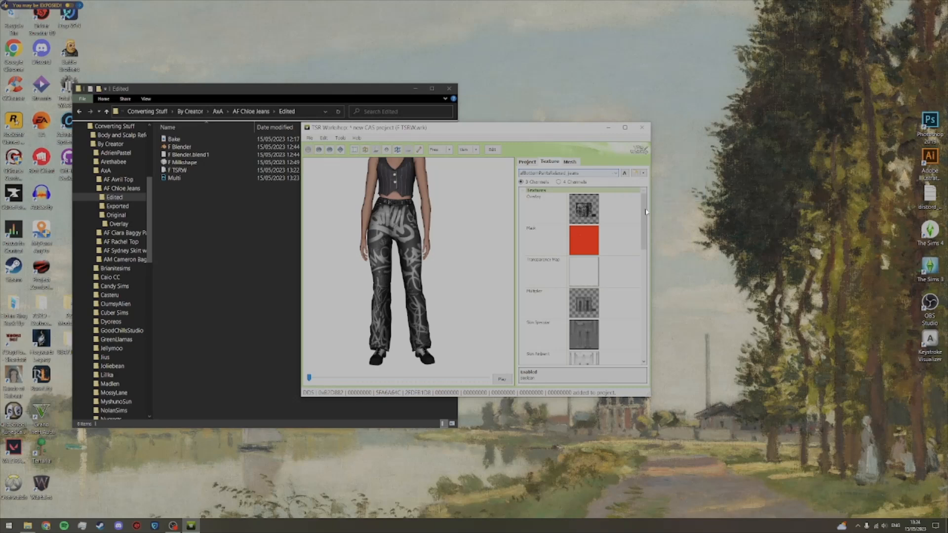
left_click_drag(644, 216, 644, 218)
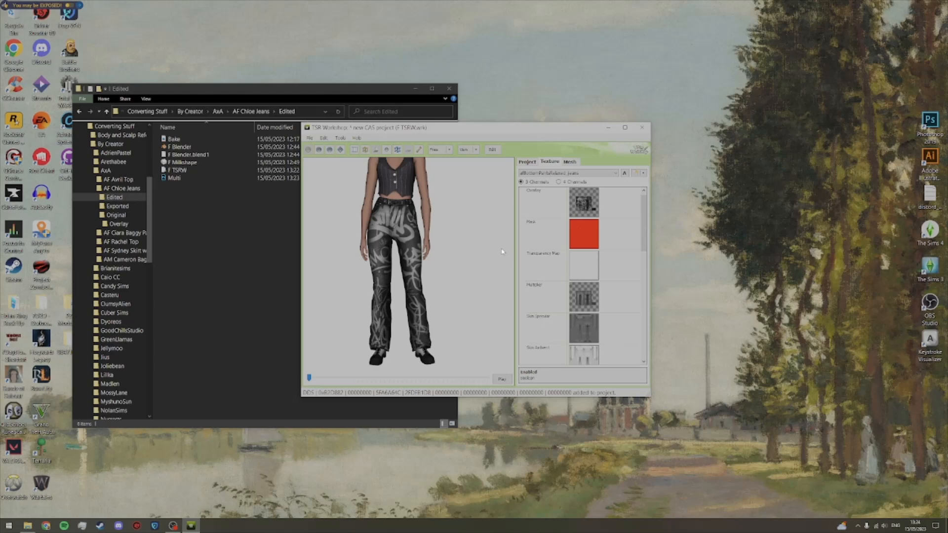
scroll(644, 214, "down", 1)
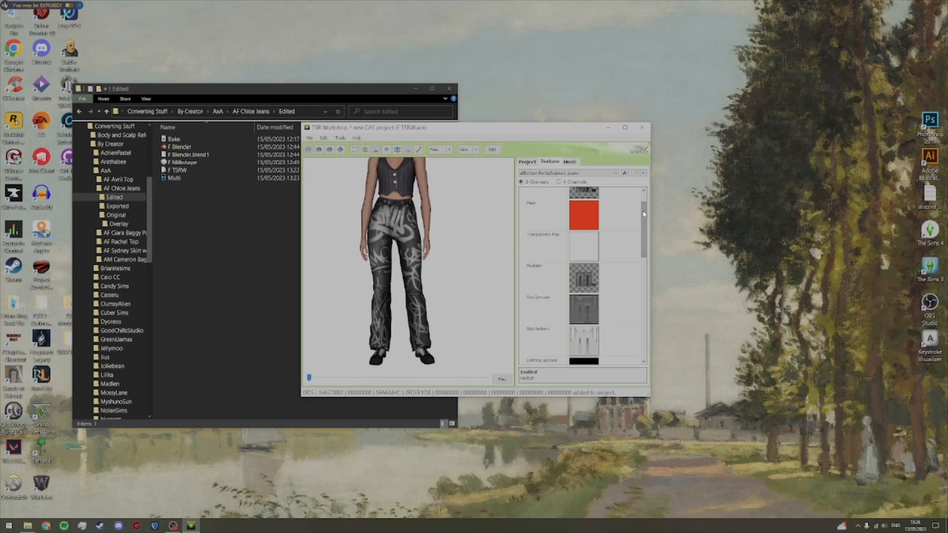
scroll(644, 214, "up", 1)
Step: Switch back to the blue denim variation and open the mesh settings
left_click(570, 162)
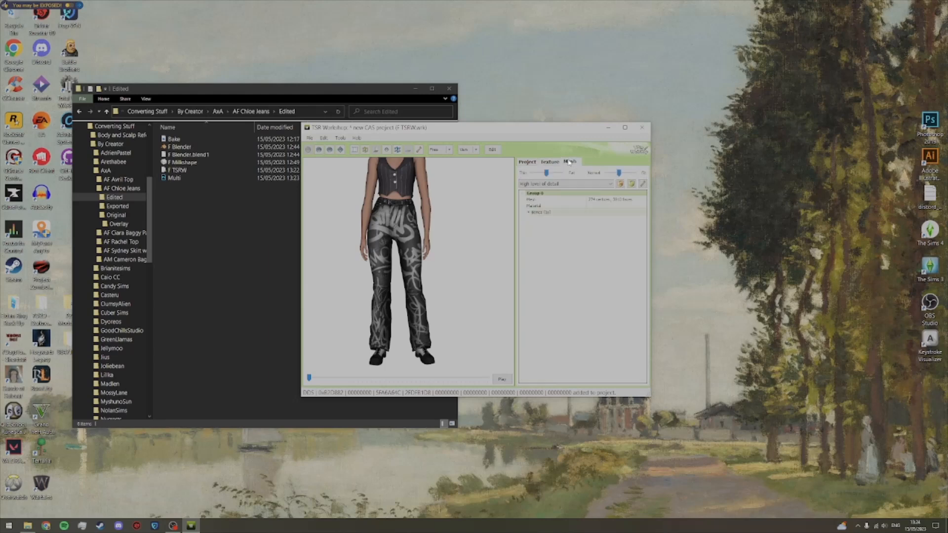
left_click(550, 162)
left_click(563, 173)
left_click(563, 185)
left_click(570, 162)
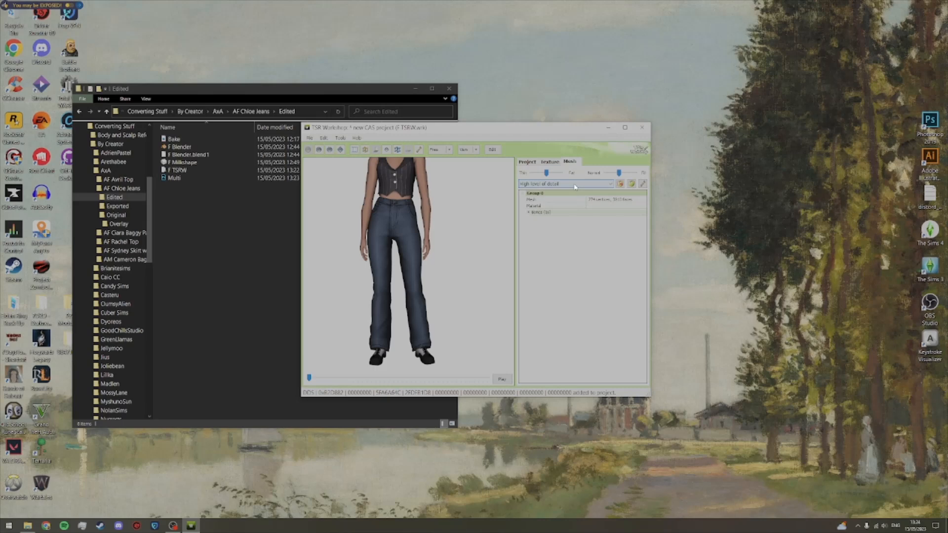
left_click(309, 138)
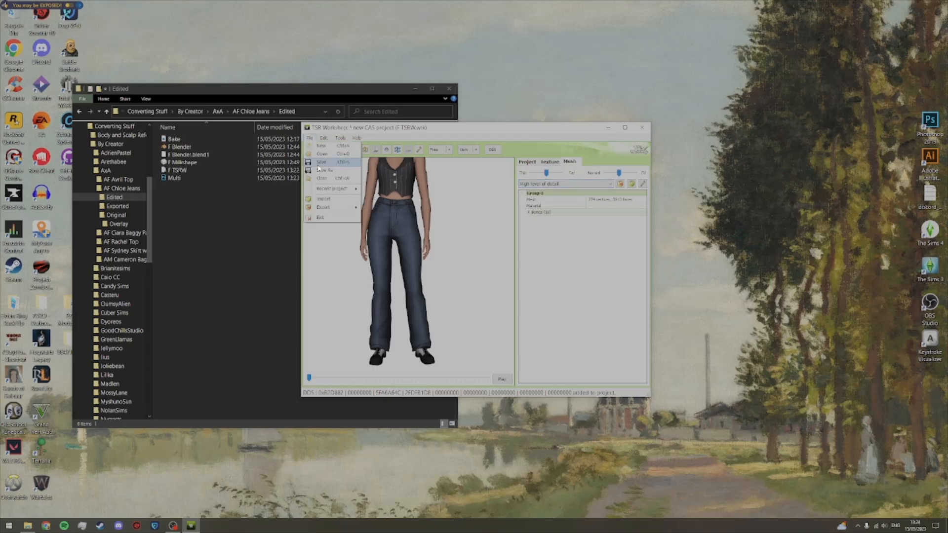
mouse_move(326, 207)
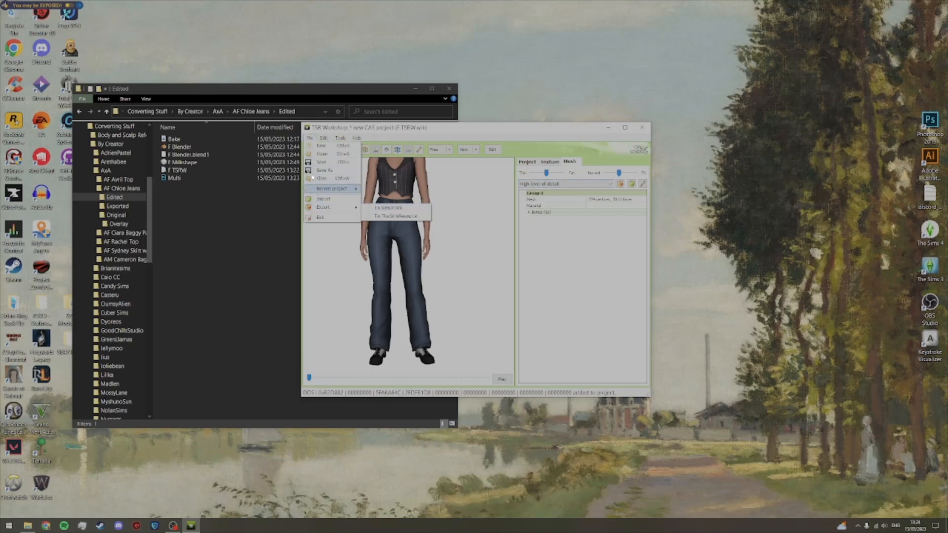
left_click(311, 138)
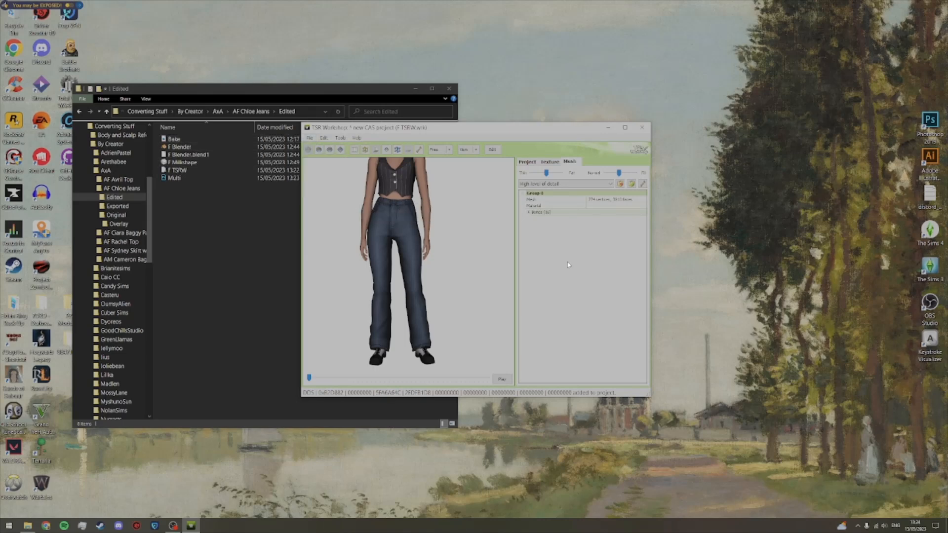
Step: Inspect the material parameters of the jeans' high level of detail mesh
left_click(629, 207)
left_click(641, 206)
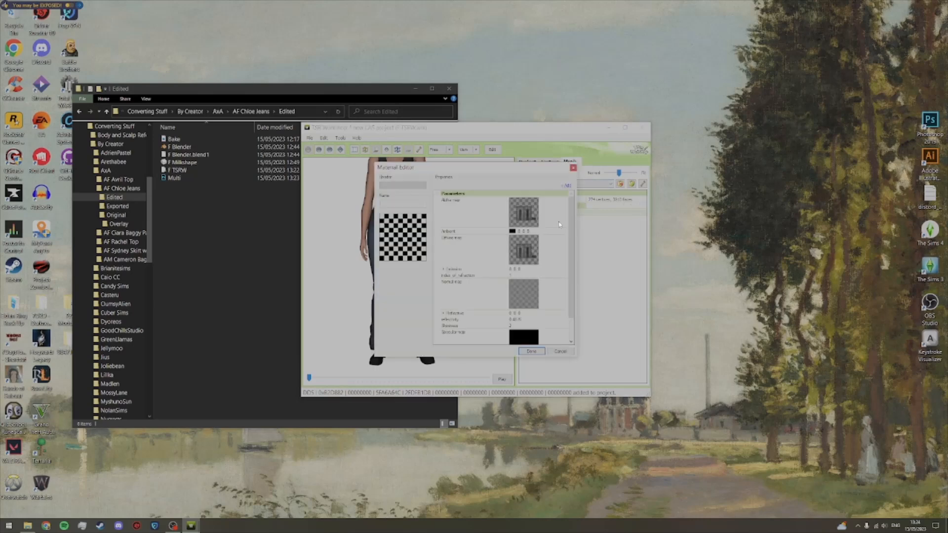
left_click(553, 349)
Step: Import F Morphs2.wso from the Exported folder as the medium level of detail mesh
left_click(610, 184)
left_click(592, 197)
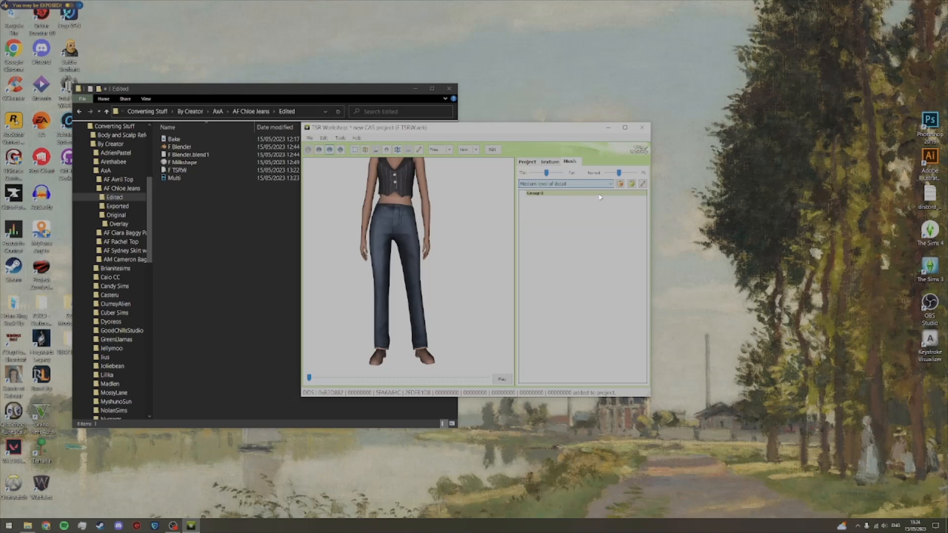
left_click(631, 184)
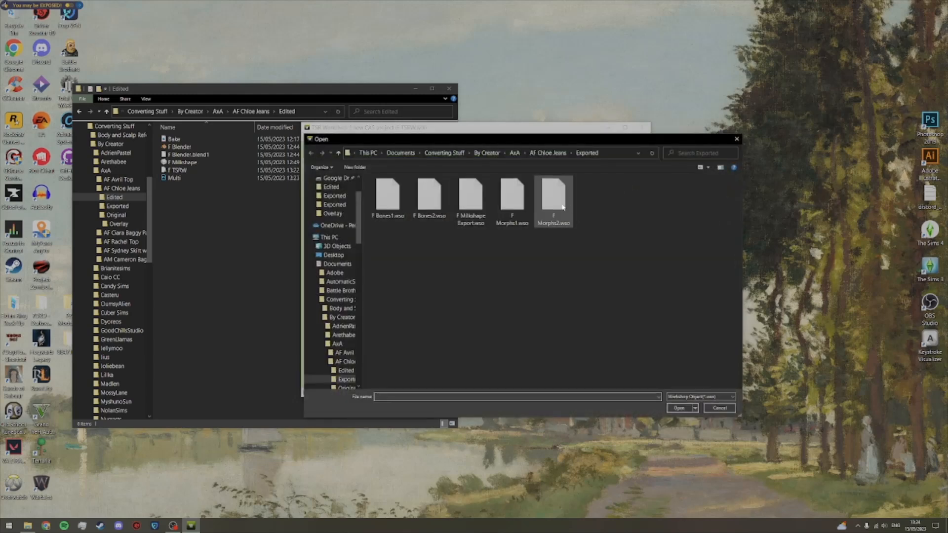
double_click(563, 208)
left_click(513, 295)
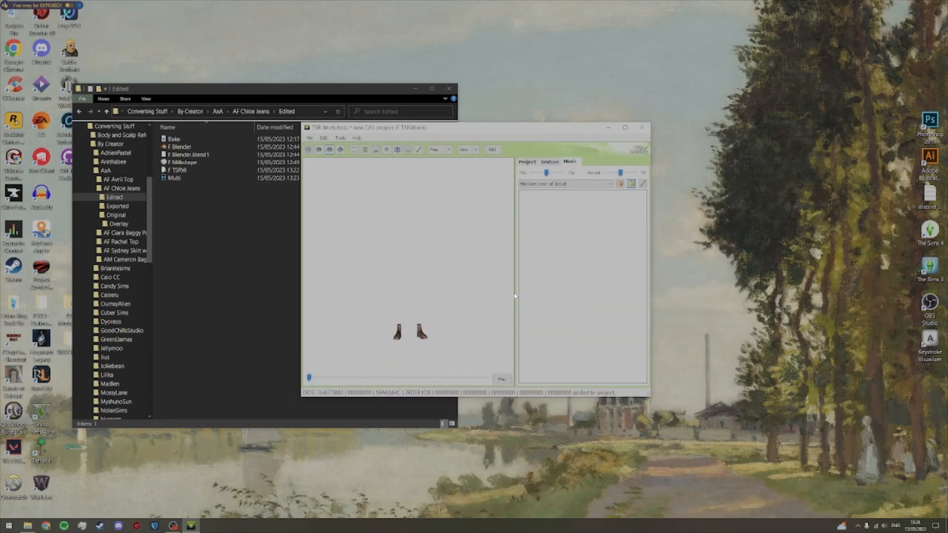
left_click(494, 294)
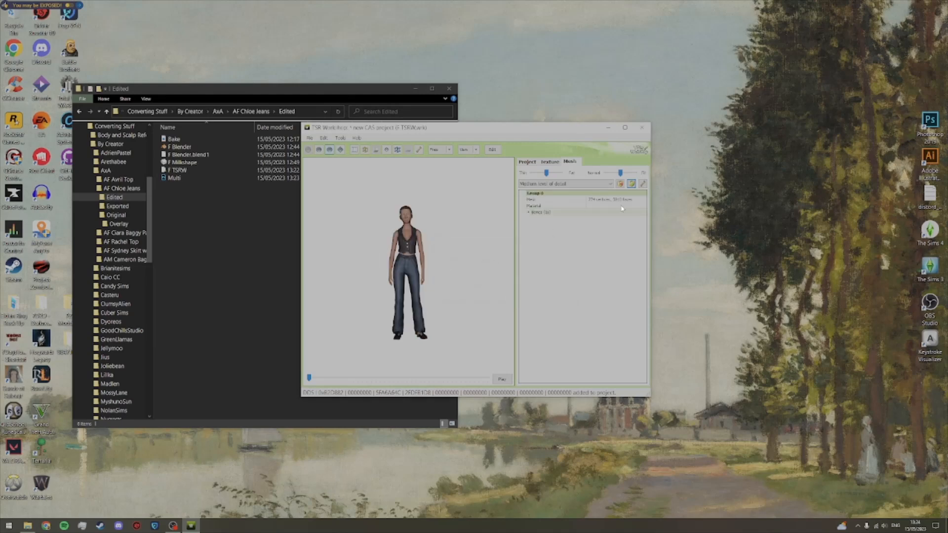
Step: Set the alpha map of the medium detail mesh's material to the jeans multiplier texture from the project's contents
left_click(643, 206)
left_click(642, 205)
left_click(560, 214)
left_click(561, 201)
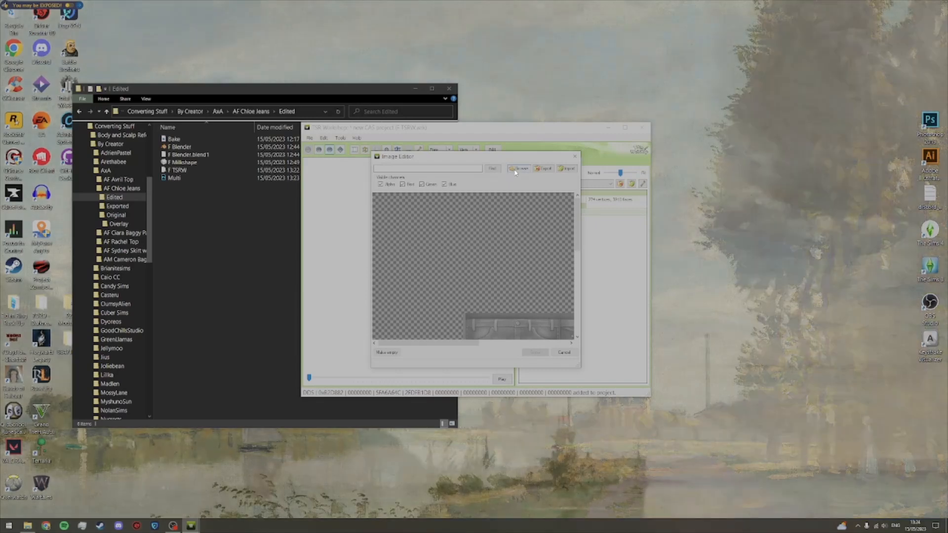
left_click(514, 169)
left_click(478, 210)
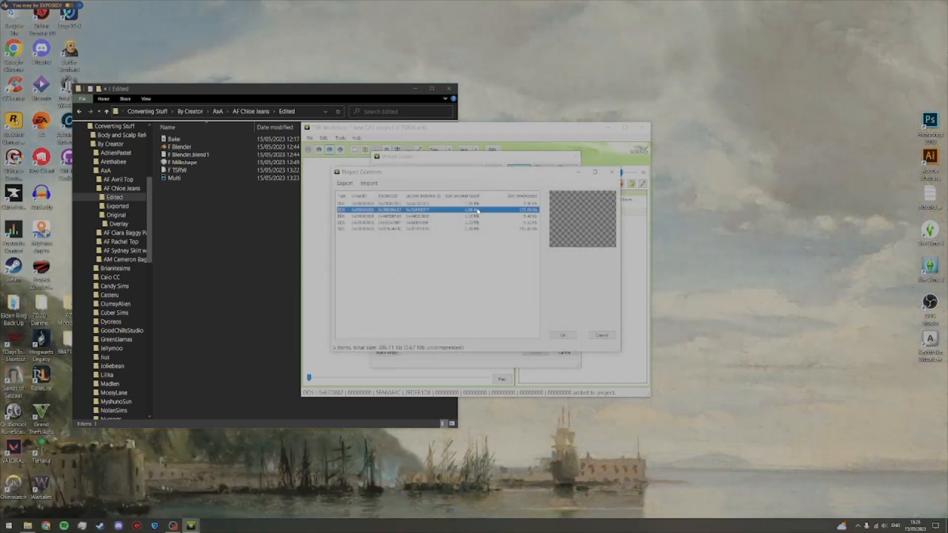
left_click(562, 335)
Step: Set the normal map of the medium detail mesh's material to the blank normal texture from the project's contents
left_click(548, 293)
left_click(561, 284)
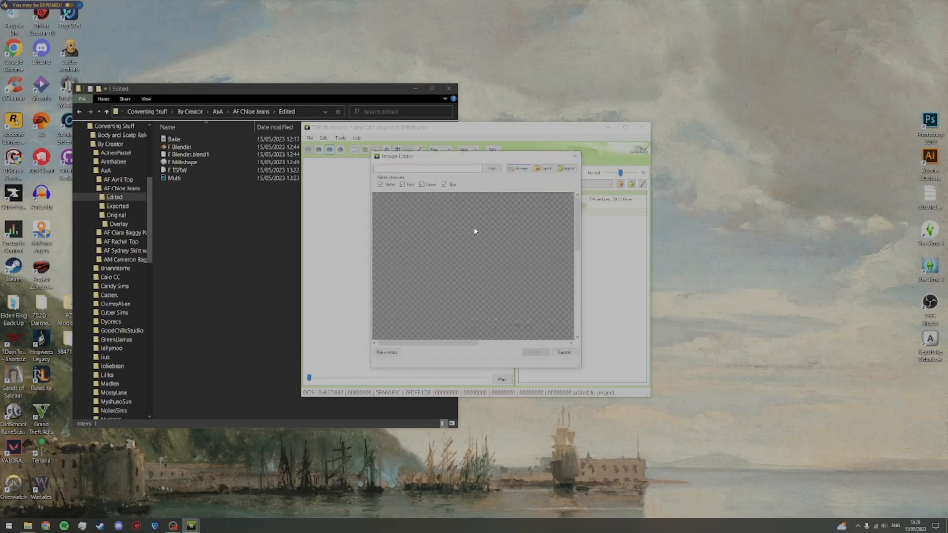
left_click(477, 228)
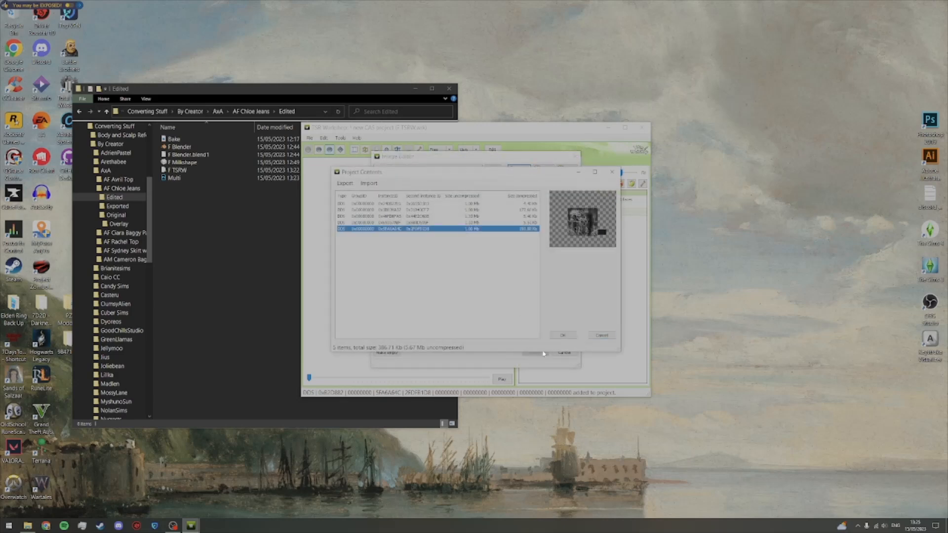
left_click(520, 224)
left_click(563, 334)
left_click(541, 355)
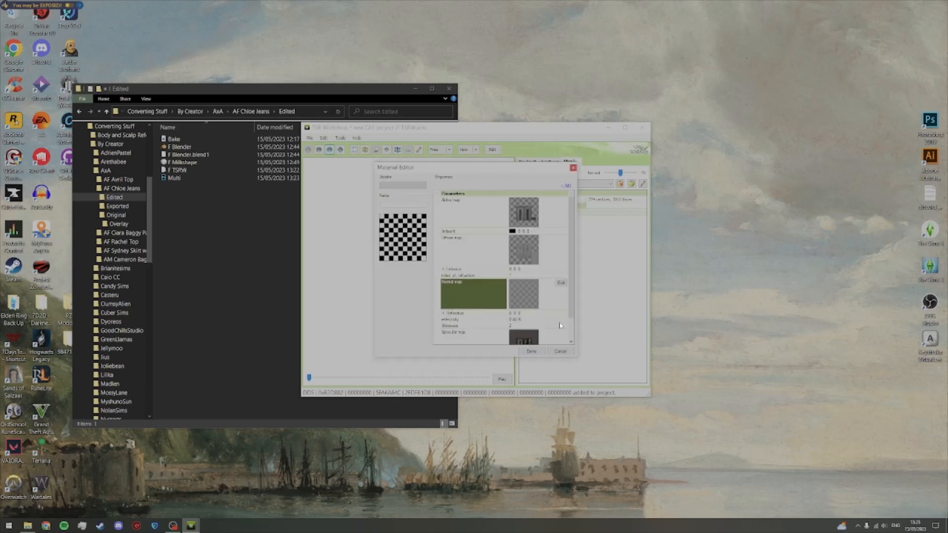
Step: Set the specular map of the medium detail mesh's material to the black texture from the project's contents and apply the material changes
left_click(507, 214)
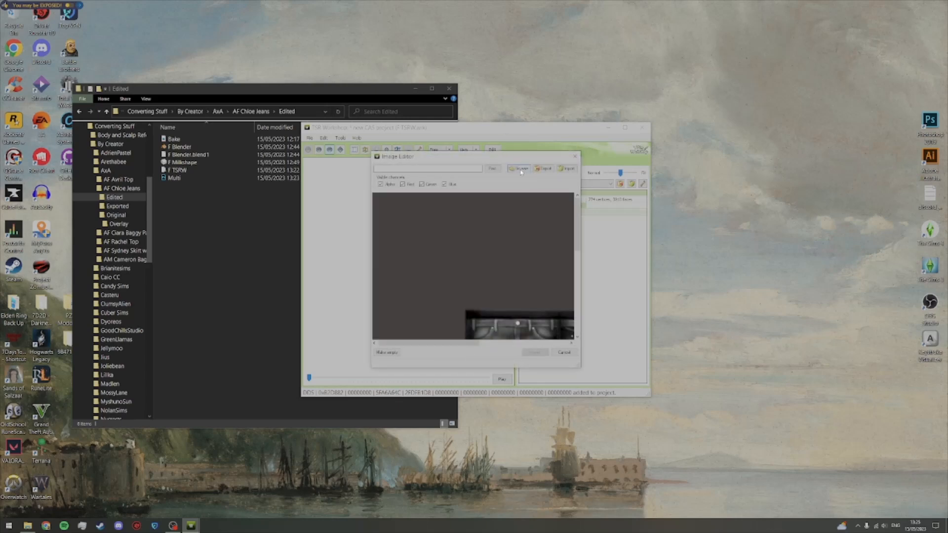
left_click(521, 172)
left_click(475, 216)
left_click(564, 334)
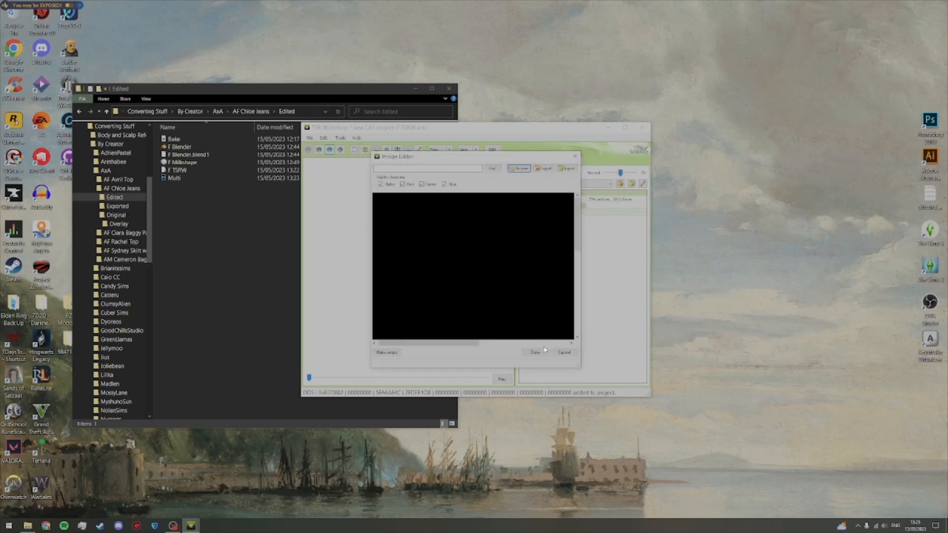
left_click(535, 352)
left_click(541, 353)
Step: Import the exported jeans mesh as the low level of detail and let the bounding box values update automatically
left_click(559, 204)
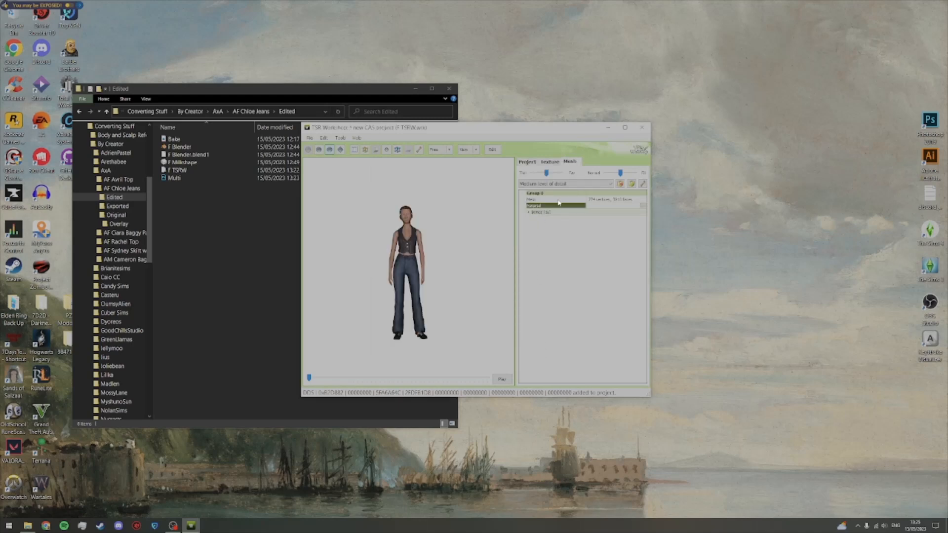
left_click(567, 185)
left_click(566, 202)
left_click(632, 185)
double_click(555, 197)
left_click(545, 298)
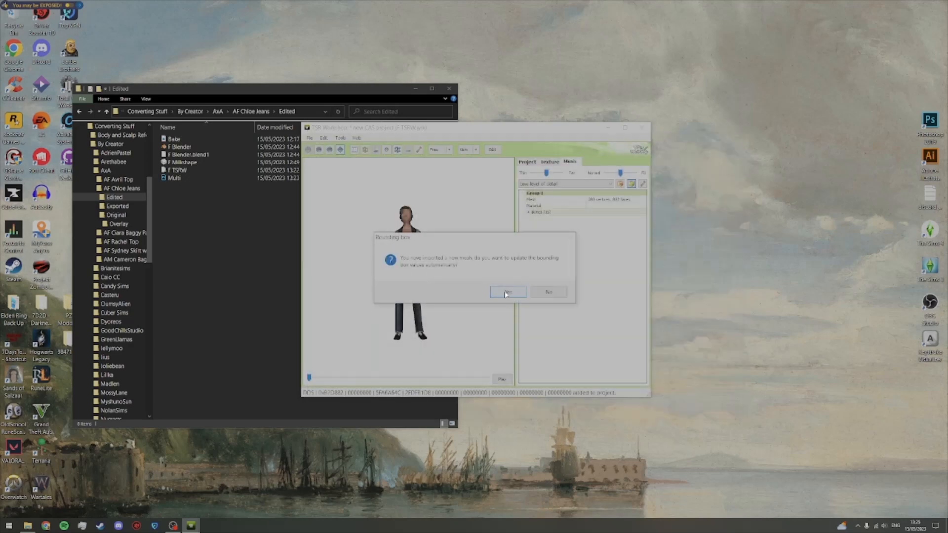
left_click(507, 293)
left_click(489, 291)
Step: Set the alpha map of the low detail mesh's material to the jeans multiplier texture from the project's contents
left_click(617, 206)
left_click(642, 206)
double_click(553, 208)
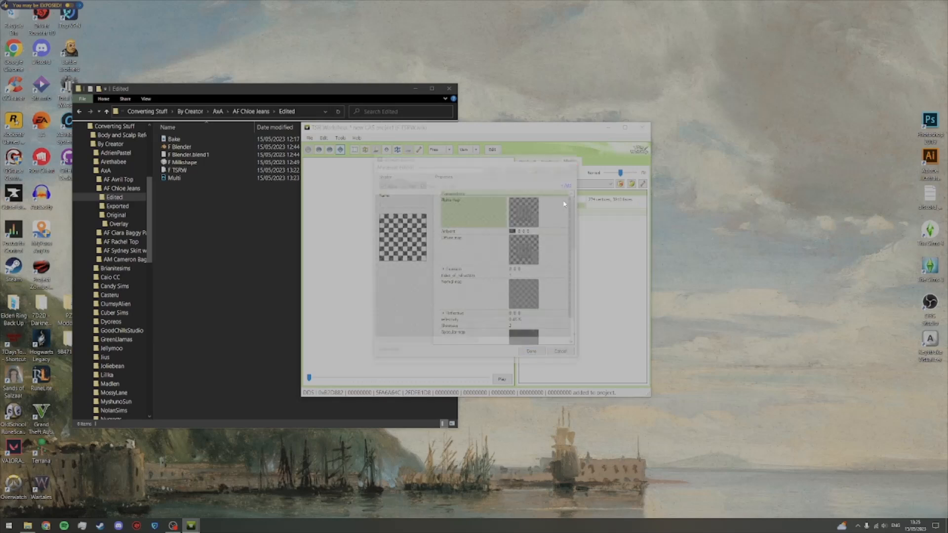
left_click(519, 168)
left_click(453, 212)
left_click(563, 331)
left_click(535, 352)
Step: Set the normal map of the low detail mesh's material to the blank normal texture from the project's contents
double_click(542, 298)
left_click(522, 169)
left_click(449, 223)
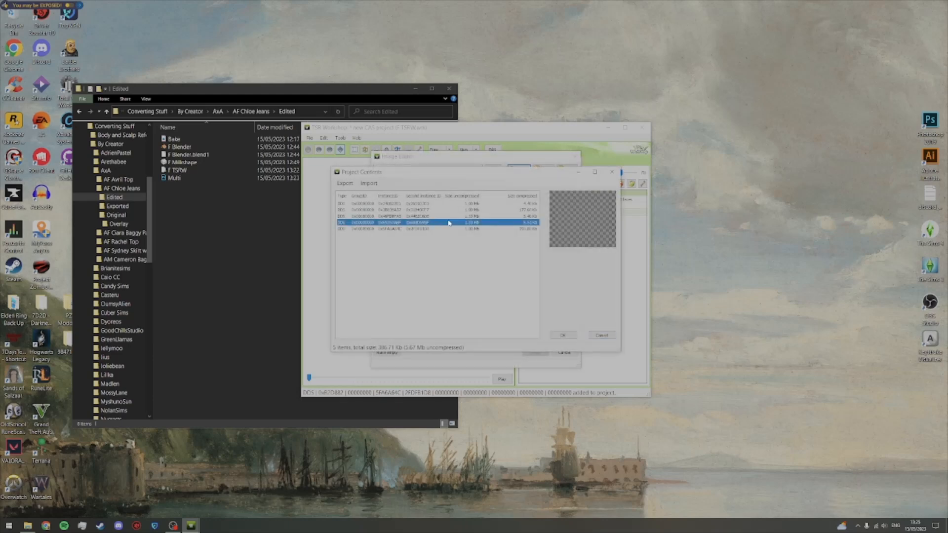
left_click(563, 335)
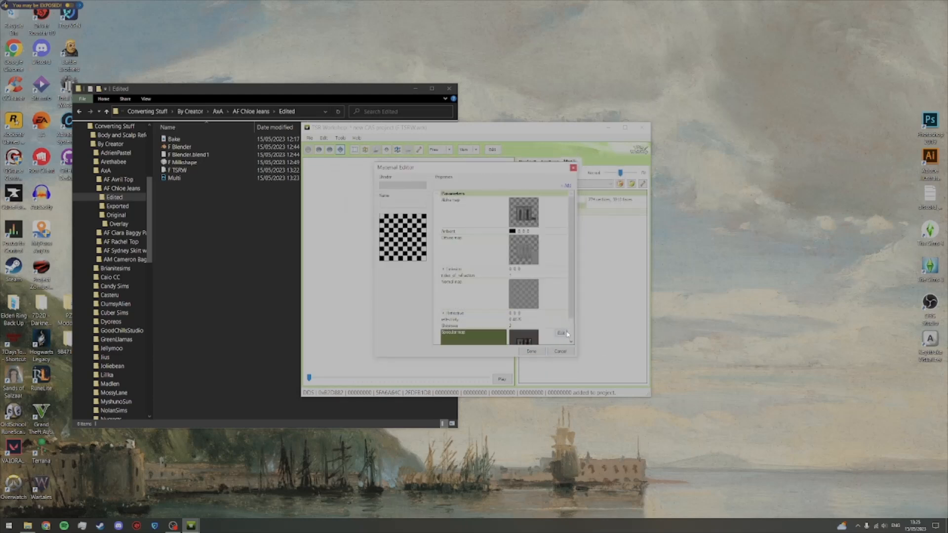
Step: Set the specular map of the low detail mesh's material to the black texture and apply the material changes
left_click(518, 168)
left_click(440, 216)
left_click(562, 335)
left_click(537, 352)
Step: Switch the mesh view back to the high level of detail
left_click(587, 184)
left_click(567, 194)
scroll(446, 242, "up", 2)
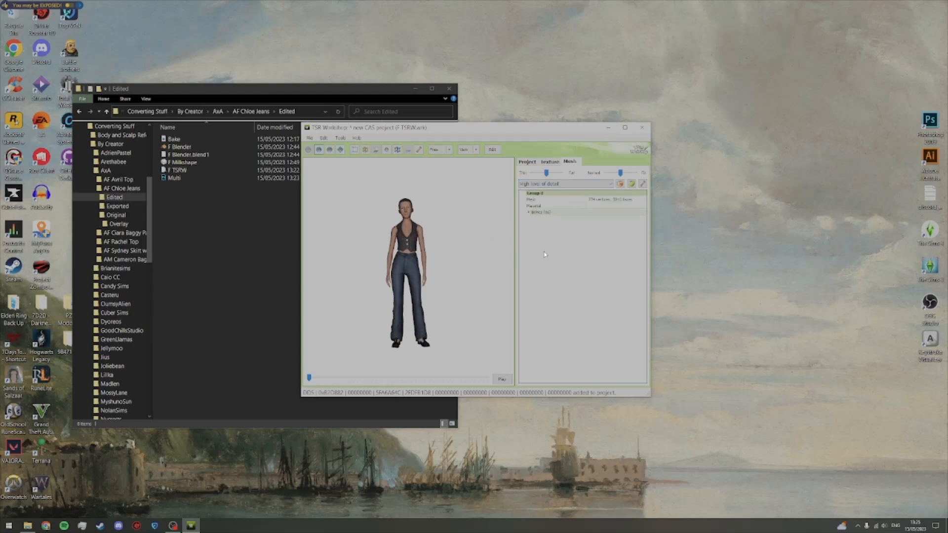
Step: Review the jeans' texture variations, the available variation actions and the assigned texture maps
left_click(554, 163)
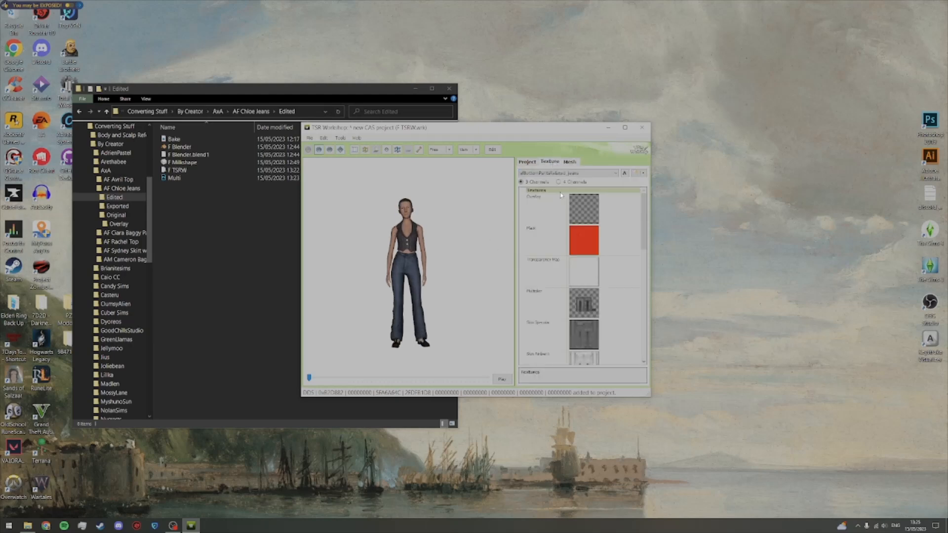
left_click(601, 174)
left_click(601, 180)
left_click(644, 173)
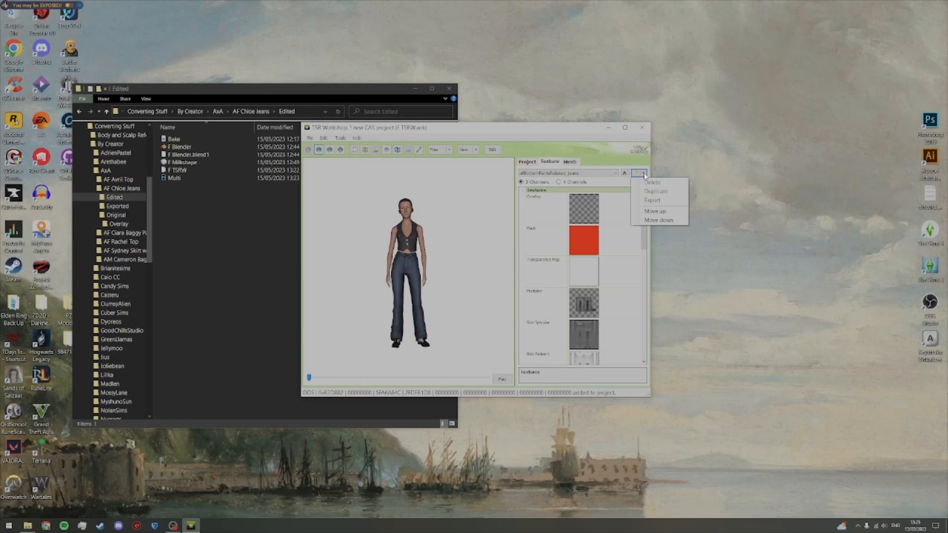
left_click(579, 175)
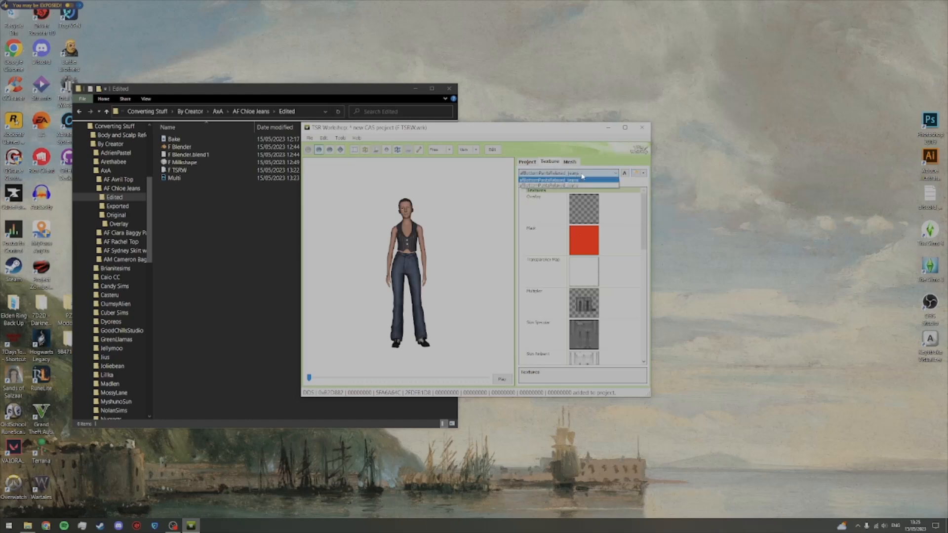
left_click(581, 177)
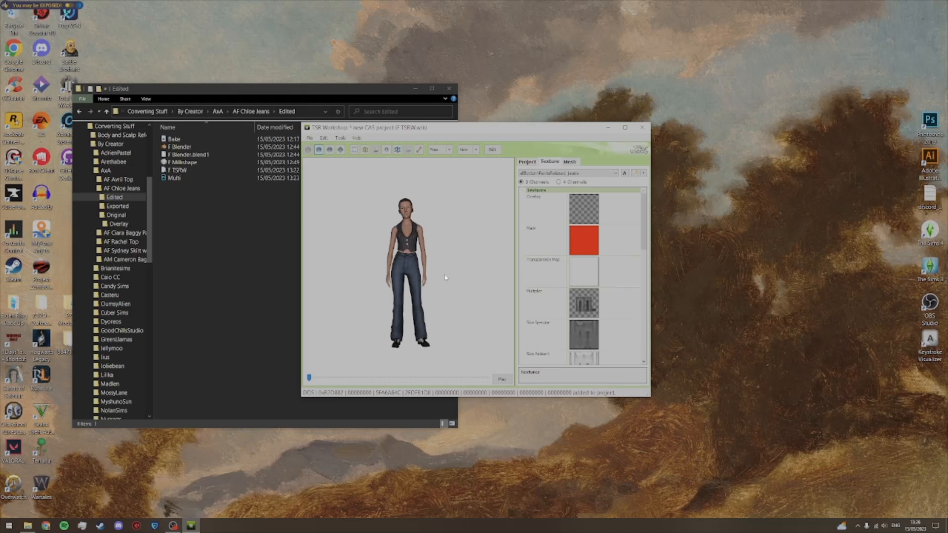
scroll(642, 231, "down", 2)
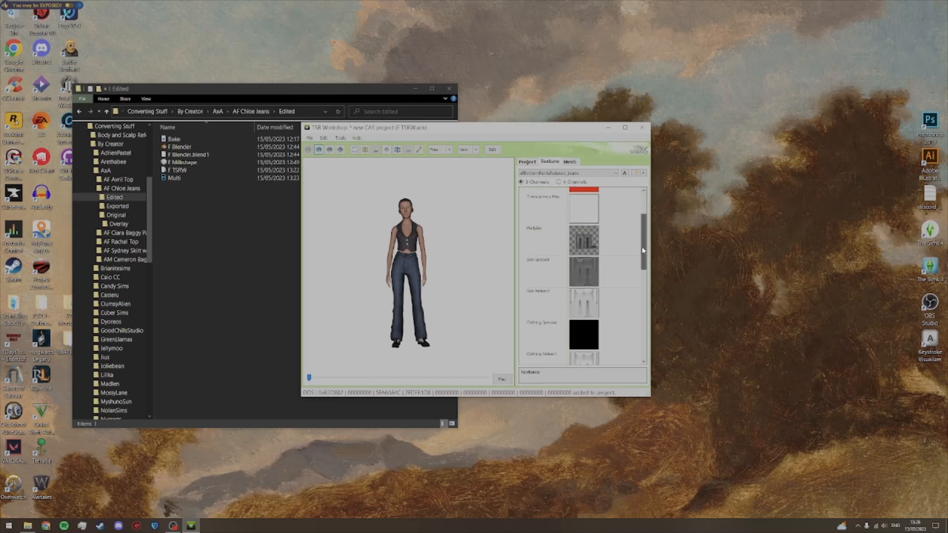
scroll(644, 217, "up", 2)
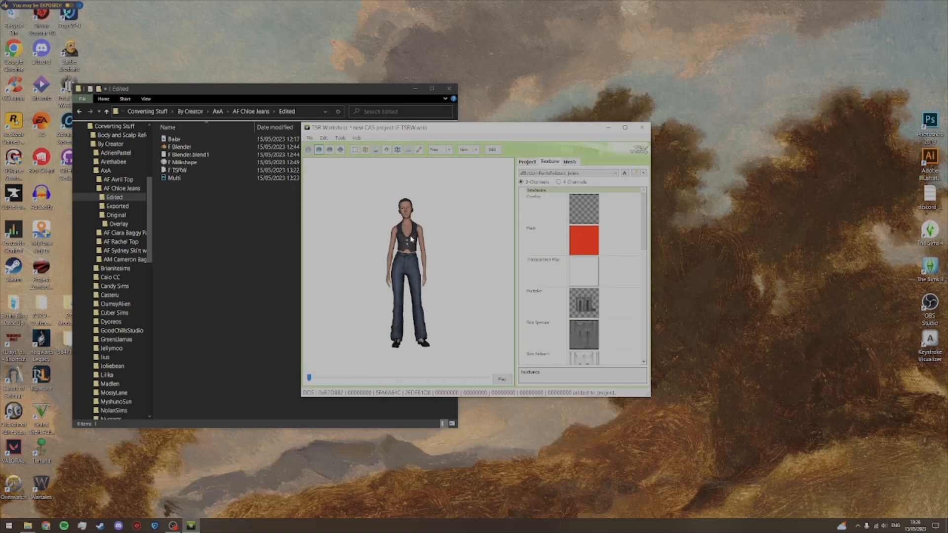
Step: Save the F TSRW project and close TSR Workshop
left_click(311, 141)
left_click(319, 166)
left_click(641, 128)
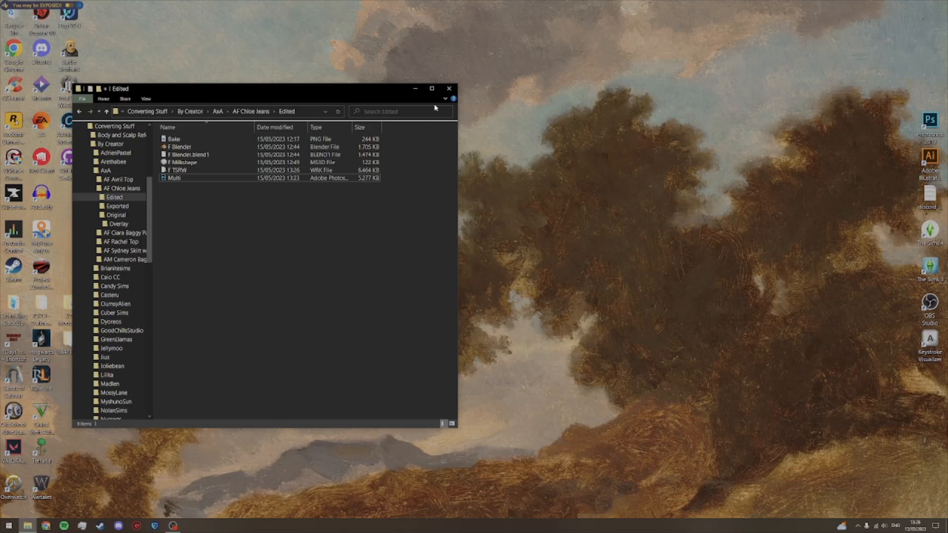
Step: Close the Edited folder window and switch to OBS
left_click(450, 89)
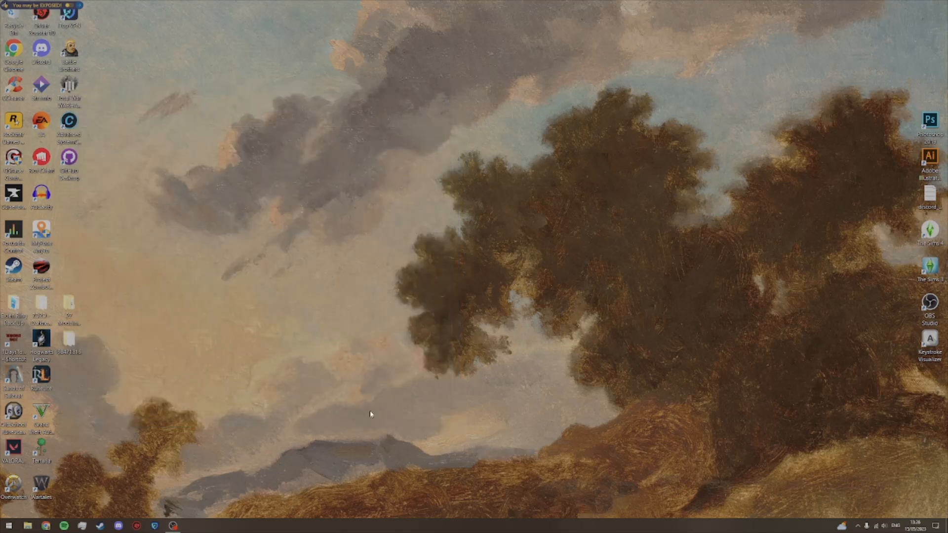
left_click(173, 525)
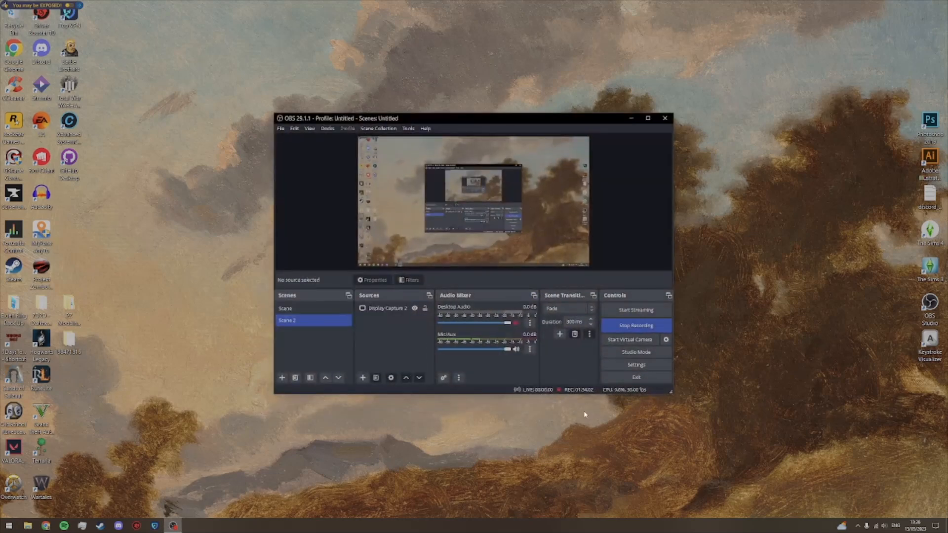